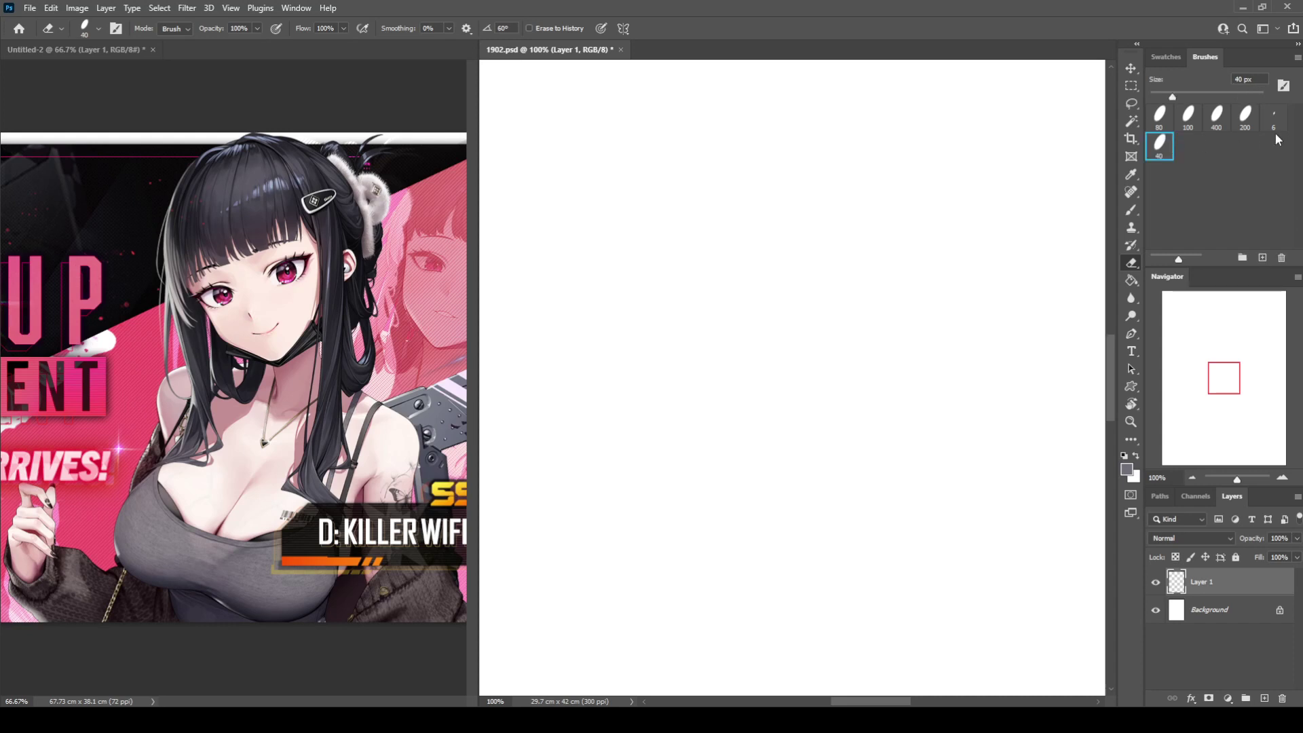
Step: Pick the 6 px brush preset and bring up the colour swatches for sketching
key(b)
click(1267, 126)
key(e)
click(1173, 58)
key(b)
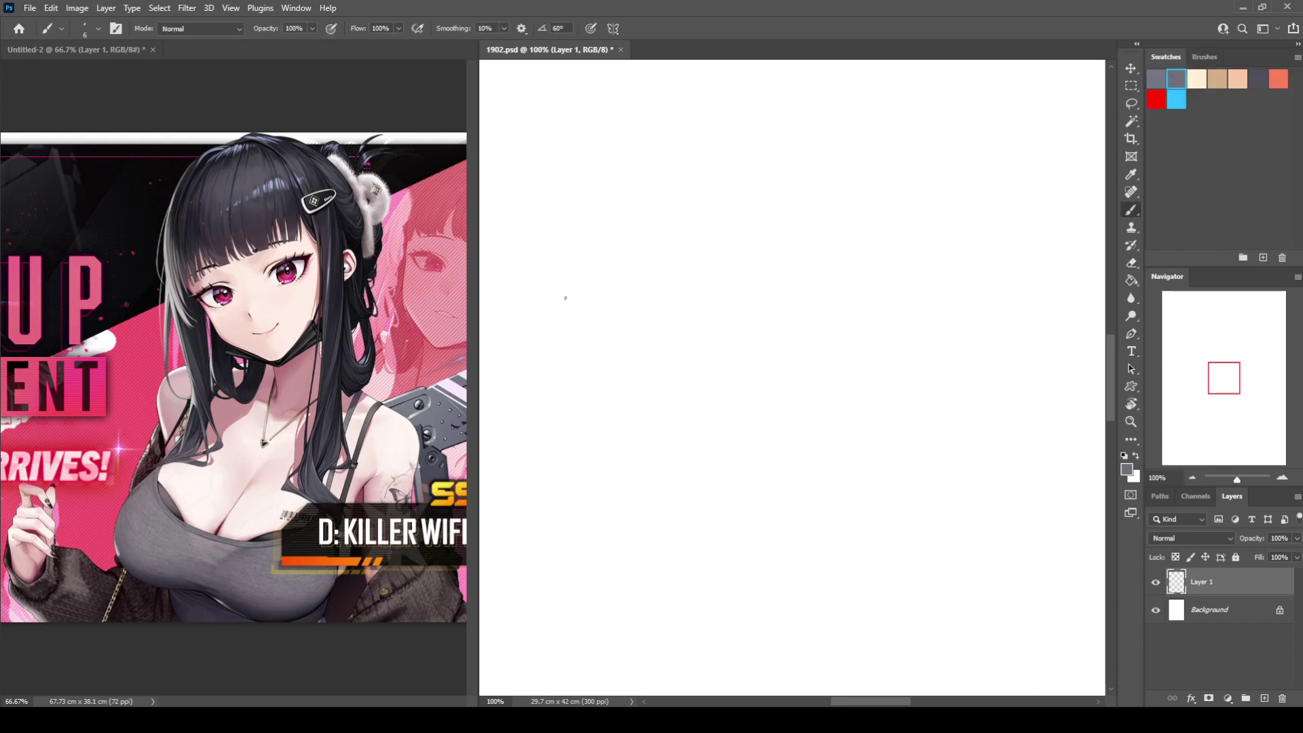
drag(636, 299, 777, 230)
key(e)
key(b)
drag(637, 311, 801, 229)
key(e)
drag(648, 306, 829, 226)
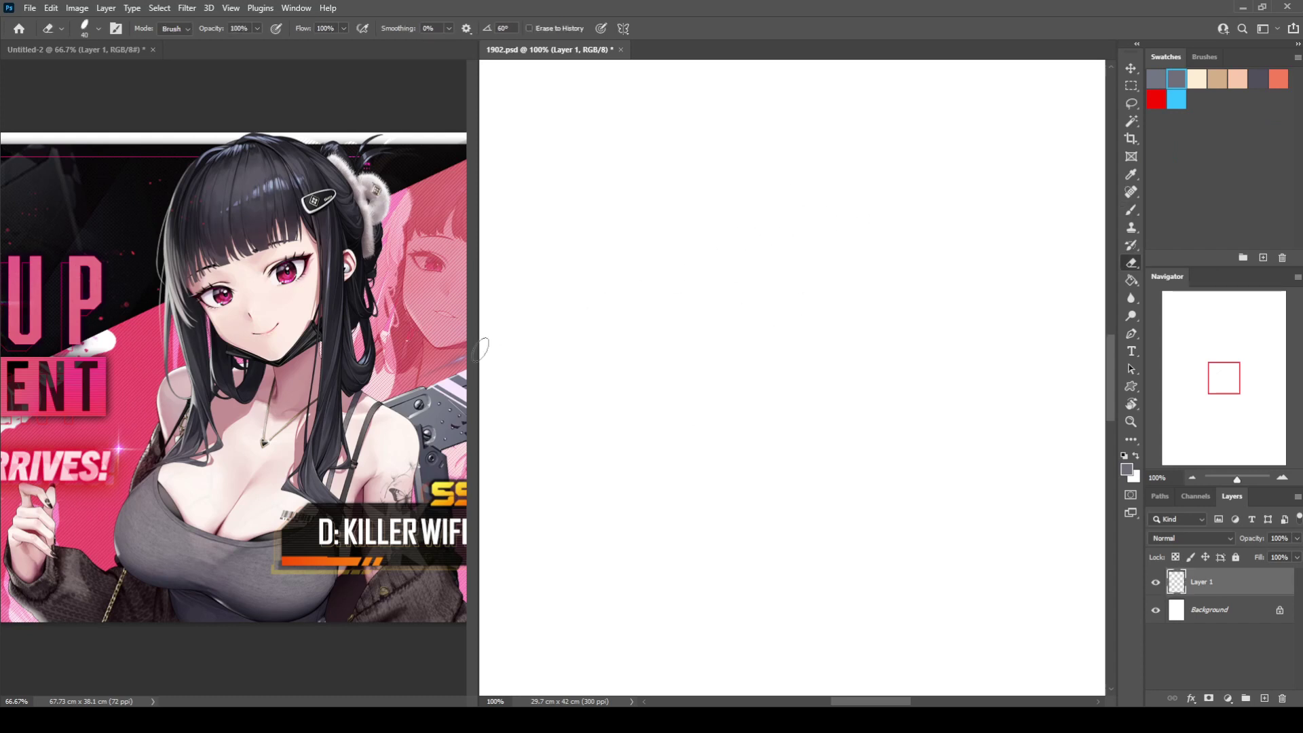
Step: Widen the window of the blank drawing 1902.psd and keep the reference character's face and body in view
drag(479, 350, 399, 374)
click(303, 414)
drag(302, 413, 216, 416)
click(424, 337)
Step: Sketch a curved eye line and a vertical centre line crossing it as guides for the tilted face
key(b)
drag(588, 286, 750, 216)
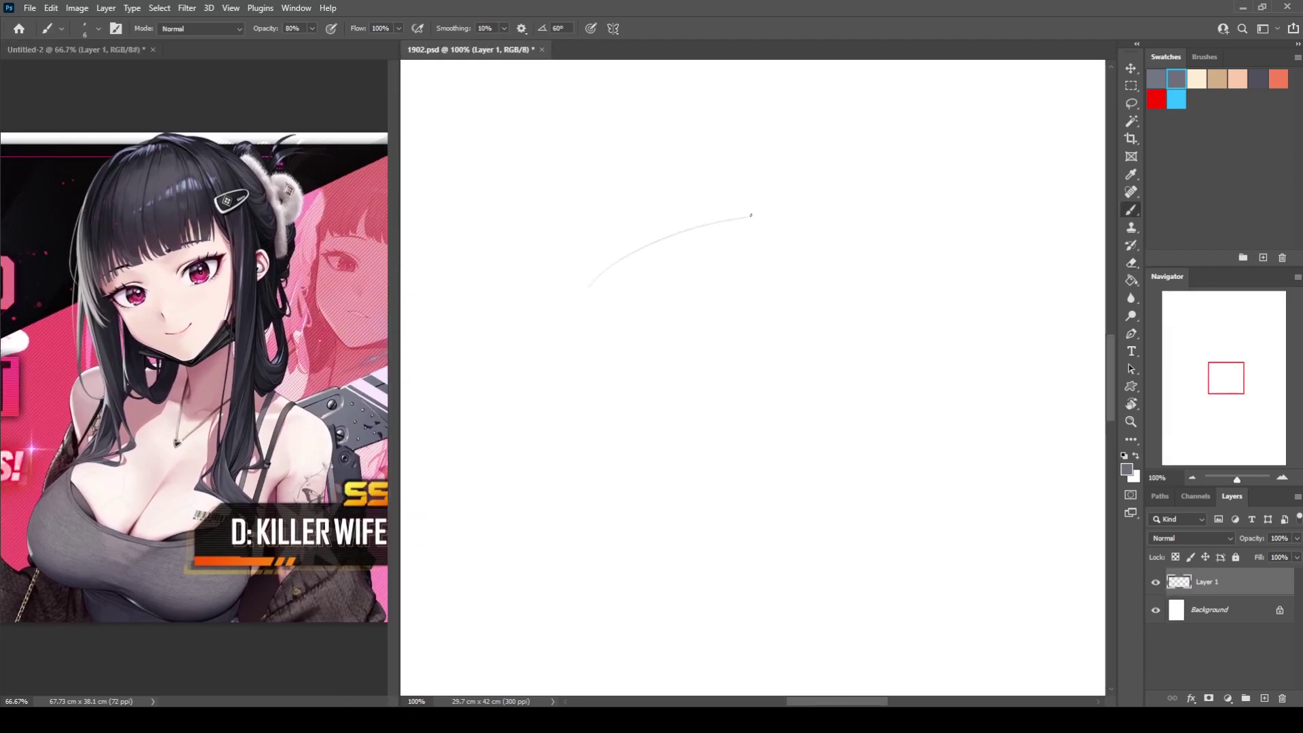
drag(650, 197, 646, 355)
key(ctrl+z)
drag(645, 209, 652, 349)
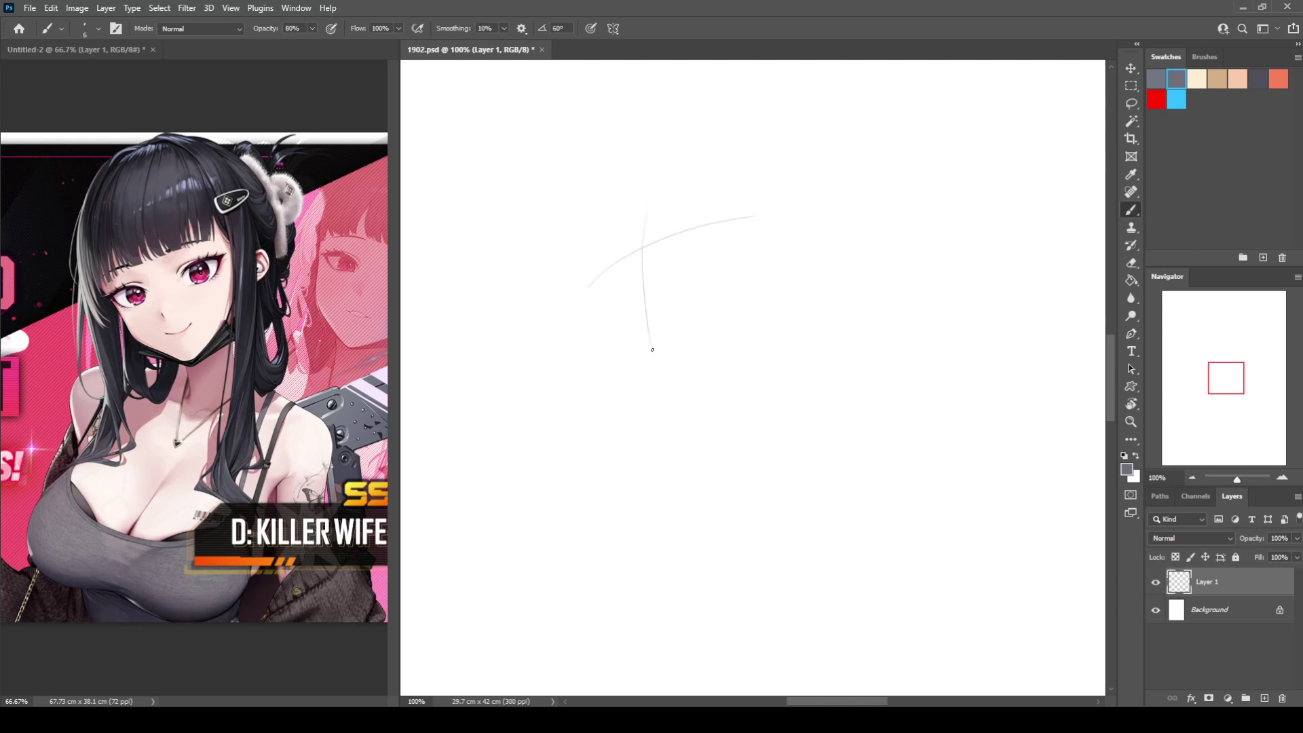
key(ctrl+z)
drag(641, 192, 646, 350)
Step: Sketch the short cheek contour from the outer end of the eye line down towards the mouth area
mouse_move(574, 265)
mouse_down()
mouse_move(608, 320)
mouse_move(613, 387)
mouse_up()
key(ctrl+z)
drag(602, 326, 624, 407)
key(ctrl+z)
drag(609, 342, 620, 407)
key(ctrl+z)
drag(613, 339, 634, 411)
key(ctrl+z)
drag(613, 339, 627, 408)
key(ctrl+z)
mouse_move(615, 339)
mouse_down()
mouse_move(603, 364)
mouse_move(626, 406)
mouse_up()
key(ctrl+z)
drag(611, 336, 640, 412)
key(ctrl+z)
Step: Draw the rounded chin and the long jaw line sweeping up and away from it
mouse_move(608, 337)
mouse_down()
mouse_move(635, 418)
mouse_move(654, 421)
mouse_move(791, 376)
mouse_move(824, 345)
mouse_up()
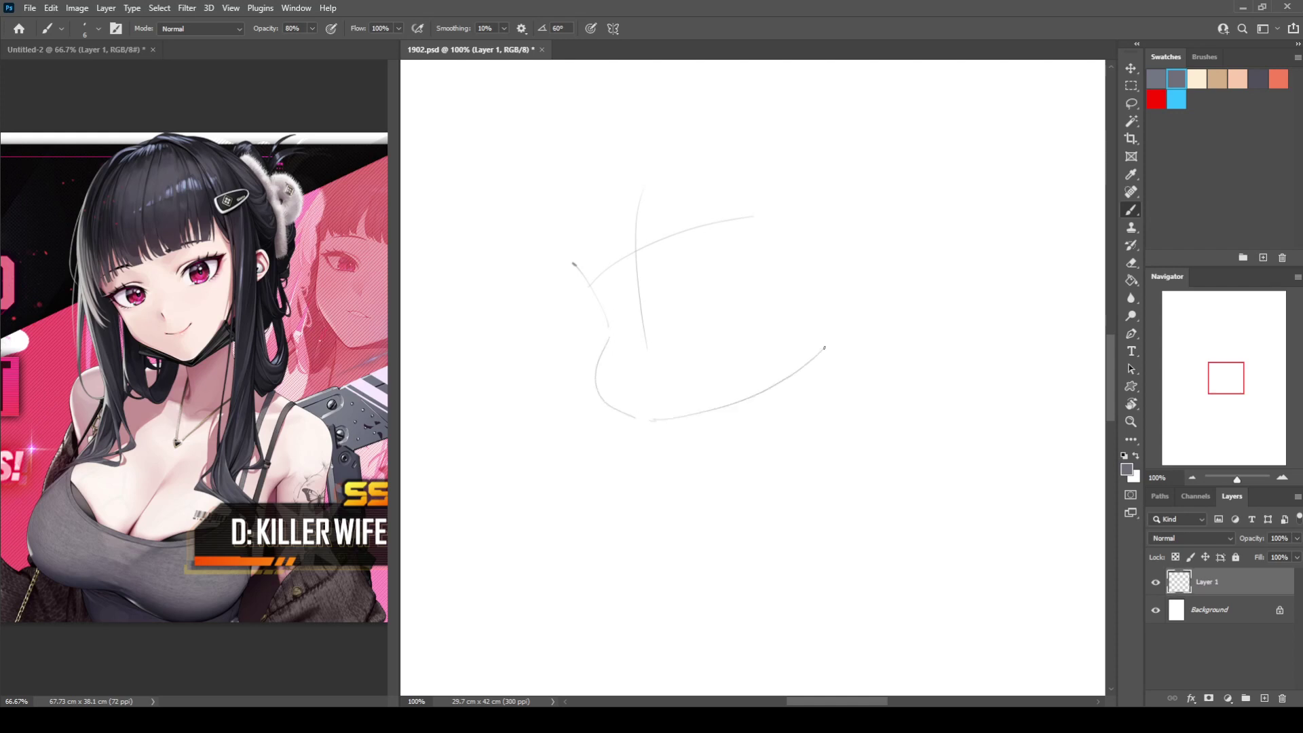
key(ctrl+z)
key(ctrl+z)
mouse_move(614, 334)
mouse_down()
mouse_move(657, 402)
mouse_move(689, 417)
mouse_move(836, 330)
mouse_up()
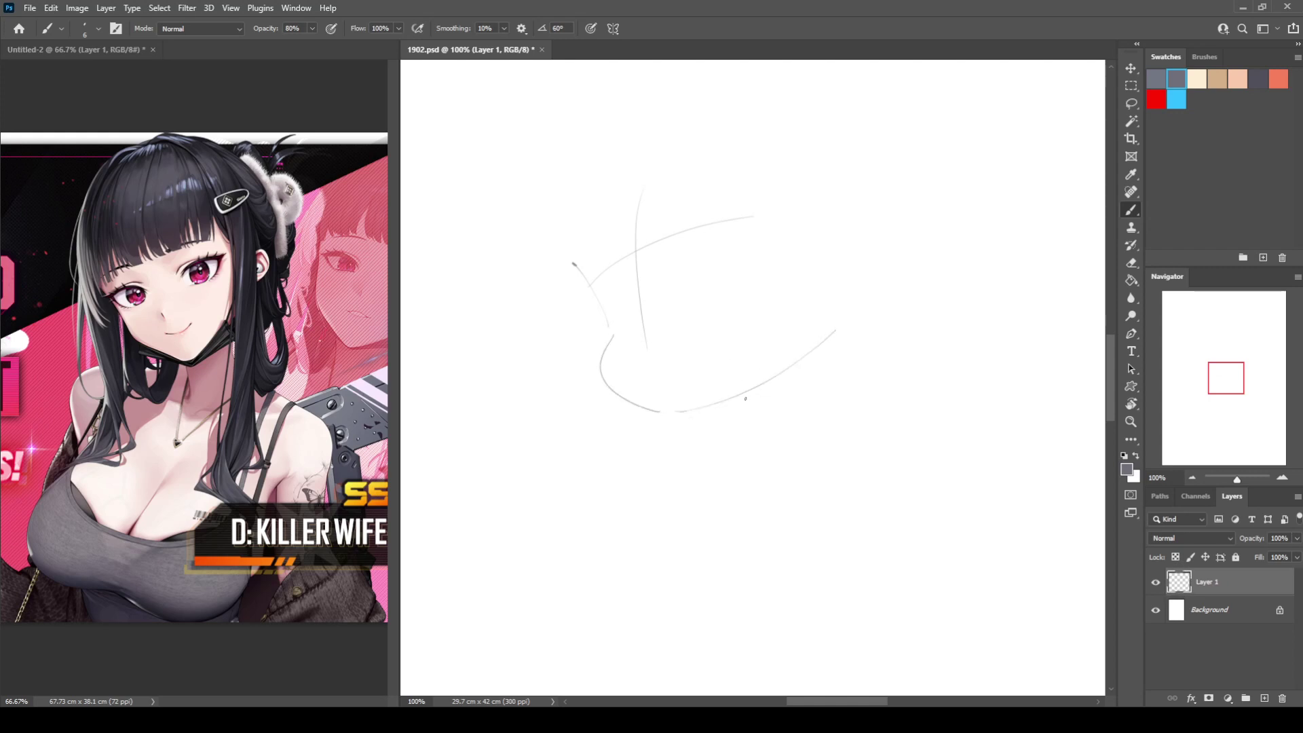
Step: Sketch the front neck line below the jaw and add light shading strokes under the jaw
mouse_move(706, 432)
mouse_down()
mouse_move(752, 420)
mouse_move(700, 463)
mouse_move(631, 623)
mouse_up()
key(ctrl+z)
key(ctrl+z)
key(ctrl+z)
drag(730, 420, 663, 589)
key(e)
key(b)
drag(726, 404, 697, 448)
mouse_move(774, 383)
mouse_down()
mouse_move(766, 438)
mouse_move(722, 418)
mouse_up()
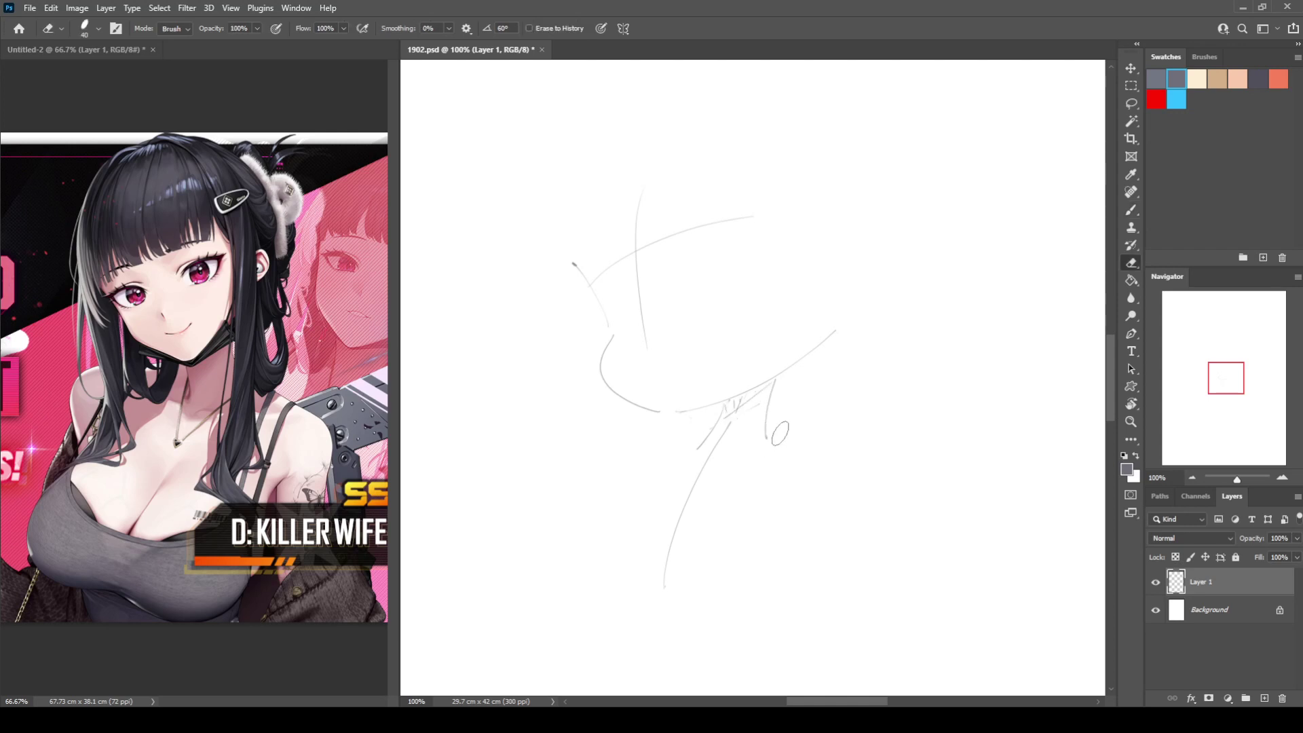
Step: Sketch the rounded shoulder behind the neck and the smaller shoulder curve in front of it
mouse_move(743, 456)
mouse_down()
mouse_move(801, 414)
mouse_move(852, 458)
mouse_up()
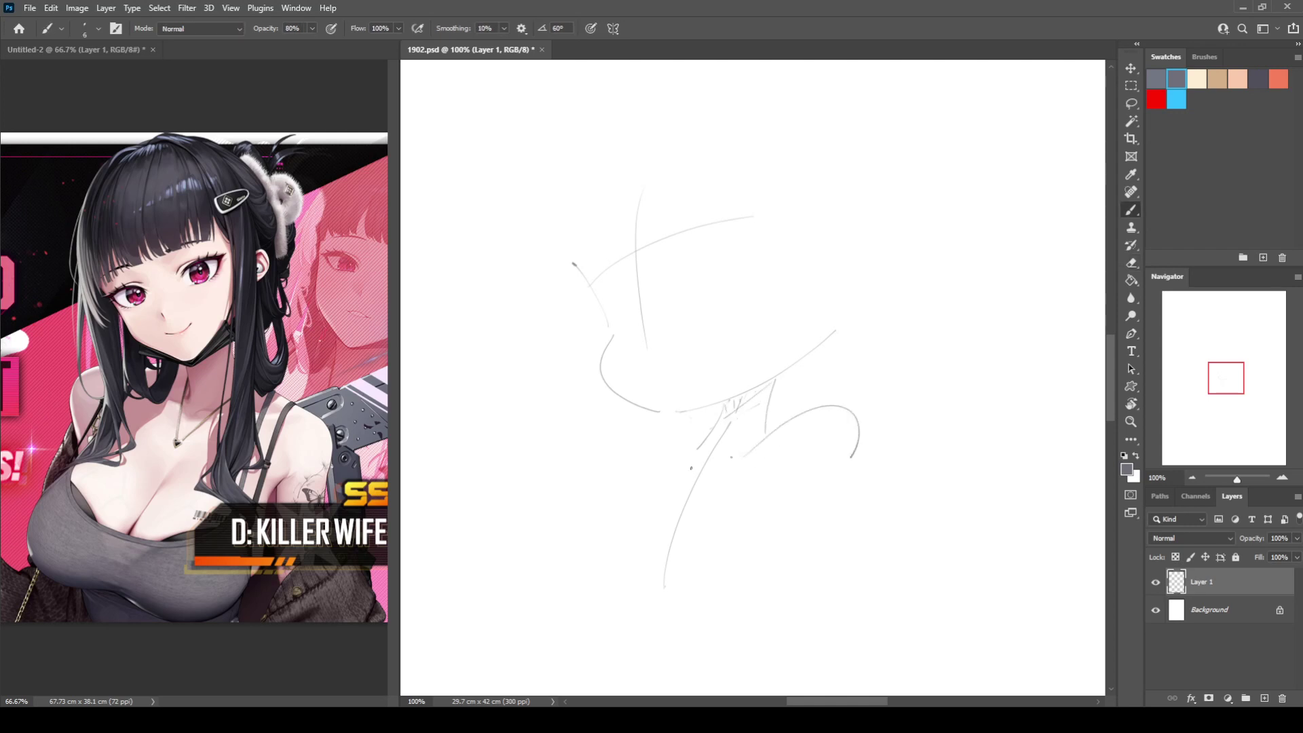
drag(711, 432, 648, 477)
key(e)
key(ctrl+z)
Step: Sketch the outlines of both arms below the shoulders and add a straight horizontal line across their lower ends
mouse_move(695, 493)
mouse_down()
mouse_move(717, 445)
mouse_move(543, 650)
mouse_up()
key(b)
drag(645, 504, 434, 619)
mouse_move(786, 467)
mouse_down()
mouse_move(794, 534)
mouse_move(751, 645)
mouse_up()
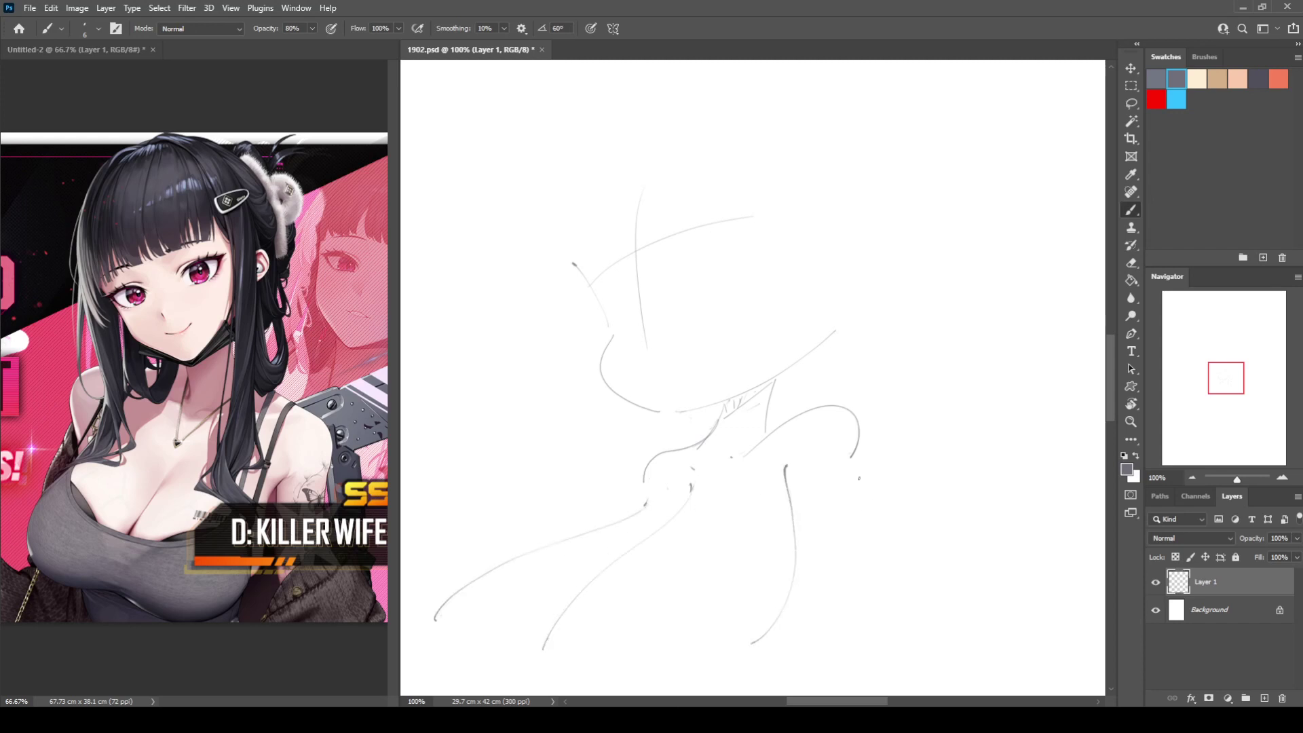
drag(856, 466, 819, 594)
drag(435, 618, 914, 618)
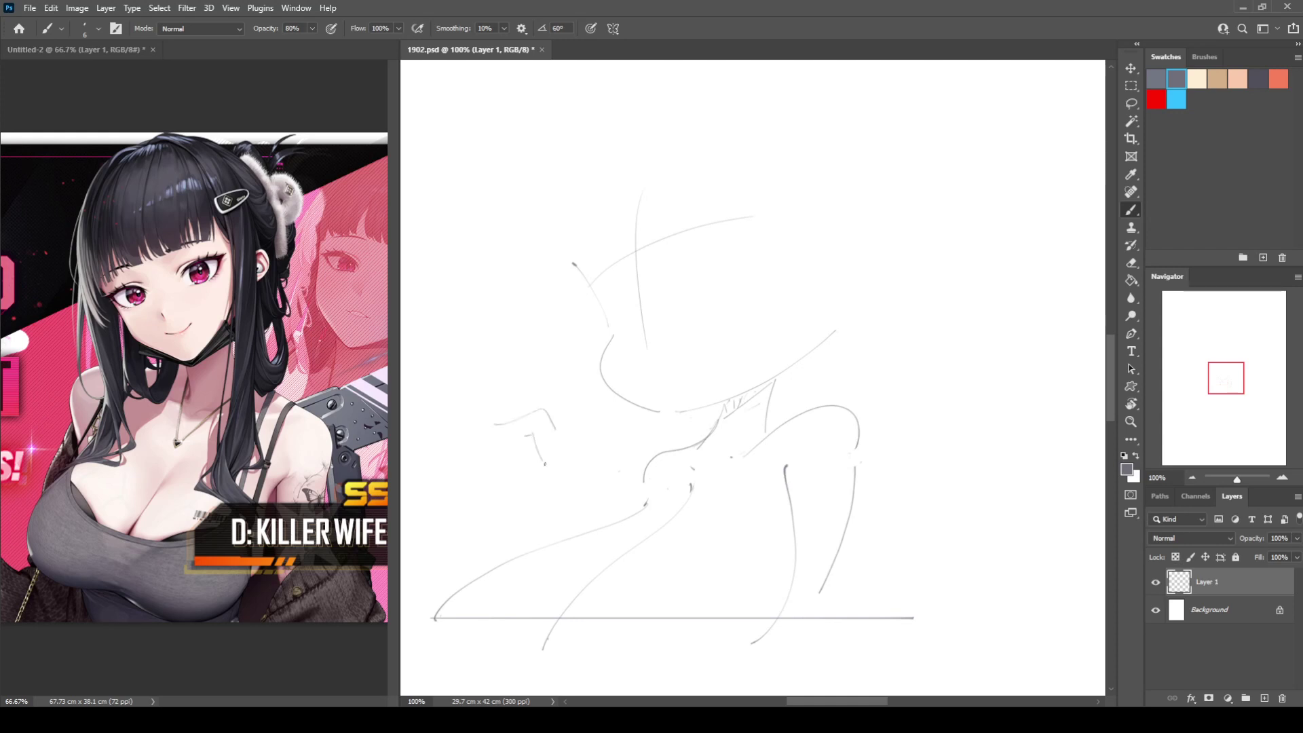
Step: Sketch the first curled fingers of a clenched hand in front of the chin
mouse_move(534, 429)
mouse_down()
mouse_move(526, 467)
mouse_move(509, 466)
mouse_move(532, 477)
mouse_move(485, 454)
mouse_move(492, 442)
mouse_move(487, 473)
mouse_move(503, 488)
mouse_move(489, 440)
mouse_move(500, 496)
mouse_up()
key(e)
key(b)
key(e)
key(b)
drag(563, 426, 557, 469)
key(e)
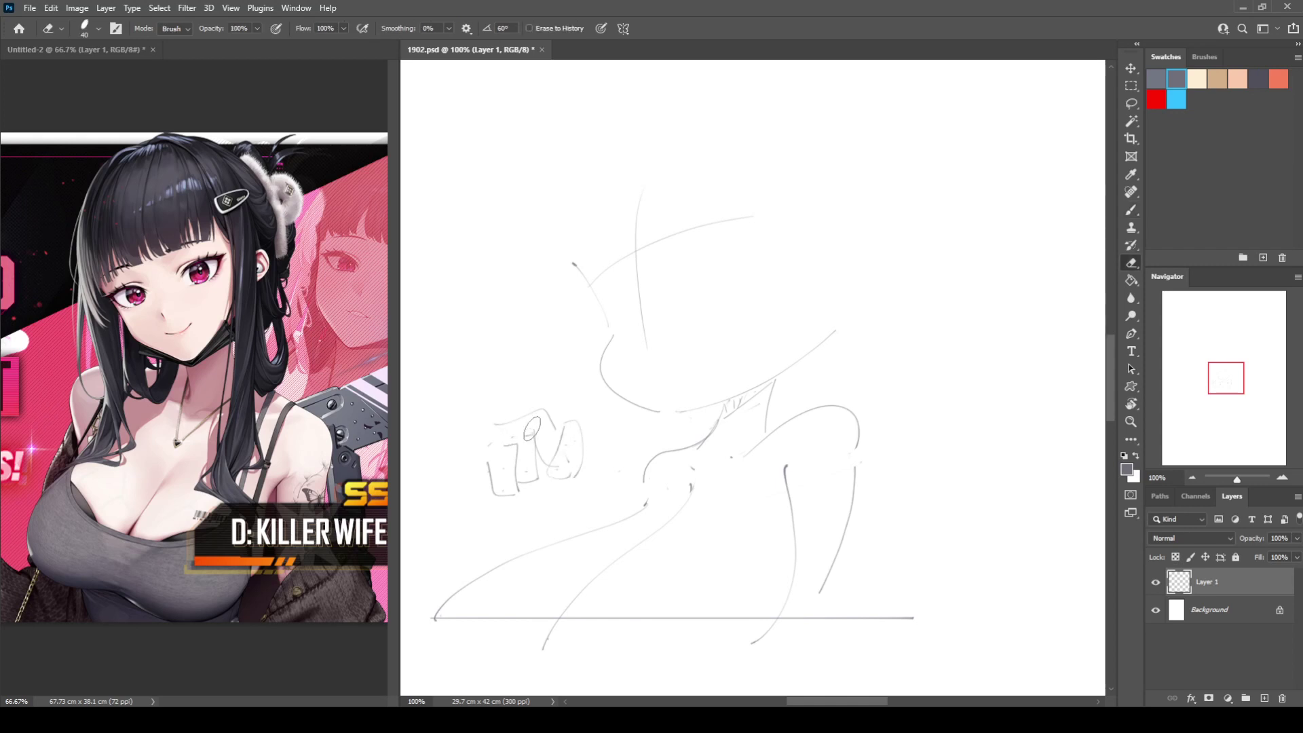
Step: Add the outer finger and knuckle lines of the fist and erase the misshapen finger on its inner side
mouse_move(517, 419)
mouse_down()
mouse_move(489, 429)
mouse_move(490, 447)
mouse_move(511, 443)
mouse_move(490, 443)
mouse_move(494, 519)
mouse_up()
key(b)
key(e)
key(b)
key(e)
key(b)
mouse_move(509, 426)
mouse_down()
mouse_move(536, 410)
mouse_move(568, 461)
mouse_move(575, 441)
mouse_up()
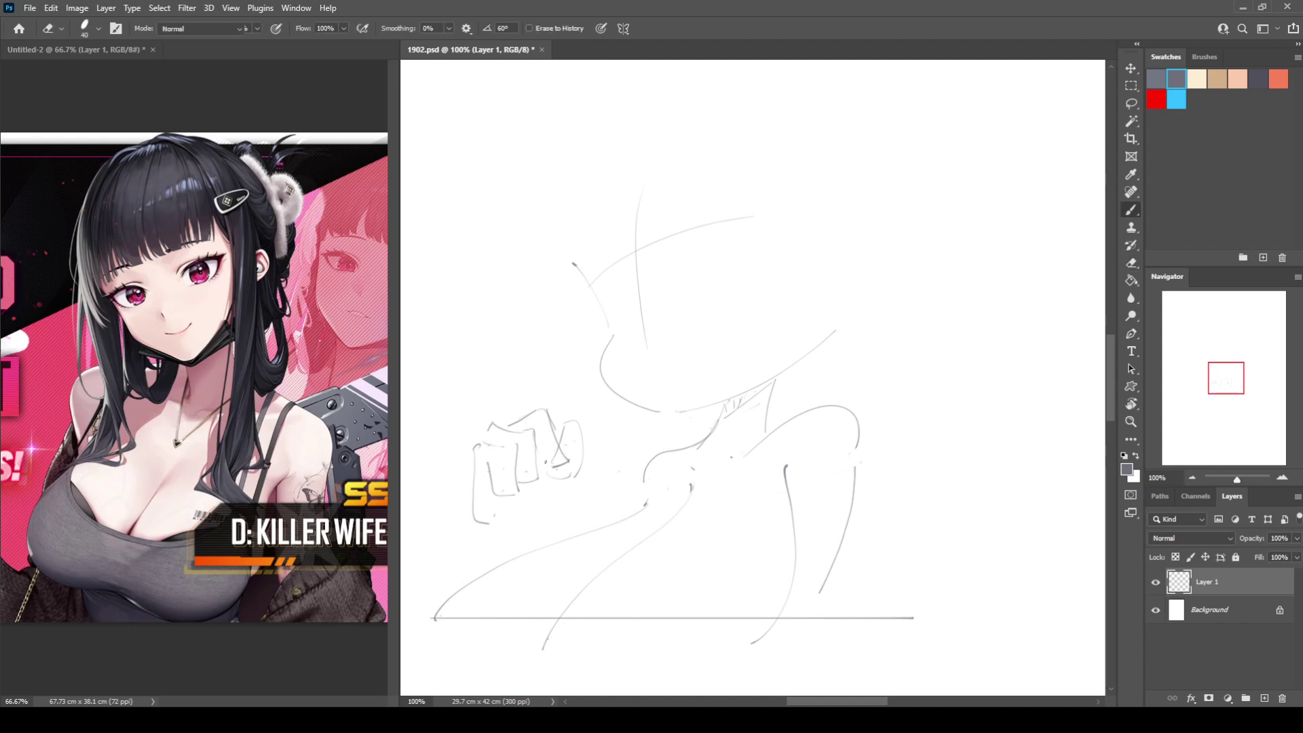
key(e)
drag(550, 403, 564, 468)
key(b)
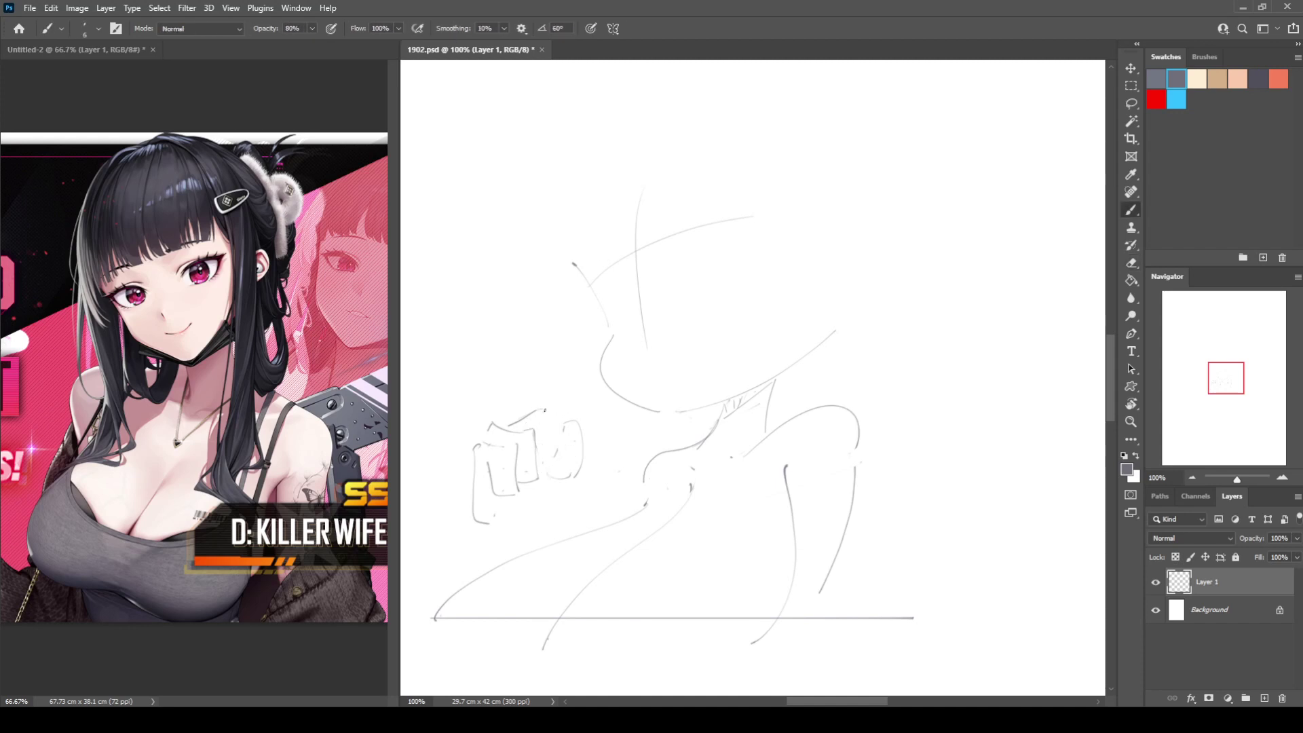
Step: Redraw the inner curled finger of the fist beside the two middle fingers
drag(549, 408, 555, 453)
mouse_move(557, 449)
mouse_down()
mouse_move(547, 404)
mouse_move(563, 458)
mouse_move(545, 417)
mouse_move(550, 468)
mouse_up()
key(e)
key(b)
key(e)
key(b)
key(e)
key(b)
key(e)
key(b)
mouse_move(547, 412)
mouse_down()
mouse_move(560, 466)
mouse_move(543, 465)
mouse_up()
key(e)
key(b)
Step: Refine the outer knuckle of the fist and rework the outline on the side facing the chin
mouse_move(474, 438)
mouse_down()
mouse_move(483, 456)
mouse_move(507, 448)
mouse_up()
key(e)
mouse_move(573, 422)
mouse_down()
mouse_move(557, 479)
mouse_move(555, 434)
mouse_move(547, 455)
mouse_move(558, 479)
mouse_move(561, 444)
mouse_move(558, 481)
mouse_move(566, 454)
mouse_move(570, 476)
mouse_move(553, 528)
mouse_move(524, 524)
mouse_move(545, 530)
mouse_move(563, 439)
mouse_move(567, 510)
mouse_up()
key(b)
key(e)
key(b)
key(e)
key(b)
key(e)
key(b)
key(e)
key(b)
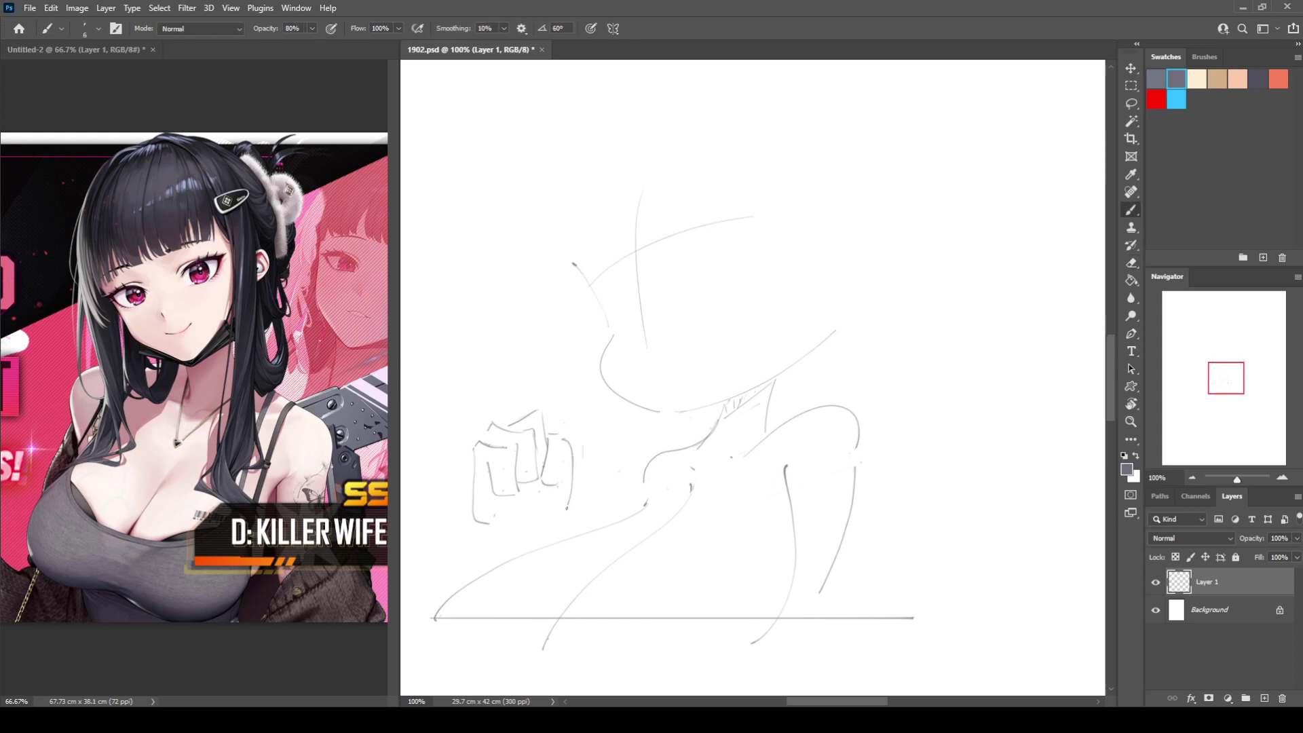
Step: Reshape the inner side of the fist into a rounded curled finger and close the hand's lower edge
key(e)
drag(570, 416, 566, 511)
key(b)
key(e)
mouse_move(559, 434)
mouse_down()
mouse_move(543, 477)
mouse_move(568, 485)
mouse_move(568, 449)
mouse_move(563, 505)
mouse_up()
key(b)
key(e)
key(b)
key(e)
mouse_move(552, 447)
mouse_down()
mouse_move(544, 481)
mouse_move(543, 463)
mouse_move(529, 468)
mouse_move(572, 466)
mouse_move(566, 506)
mouse_up()
key(b)
key(e)
key(b)
key(e)
drag(490, 524, 535, 523)
key(b)
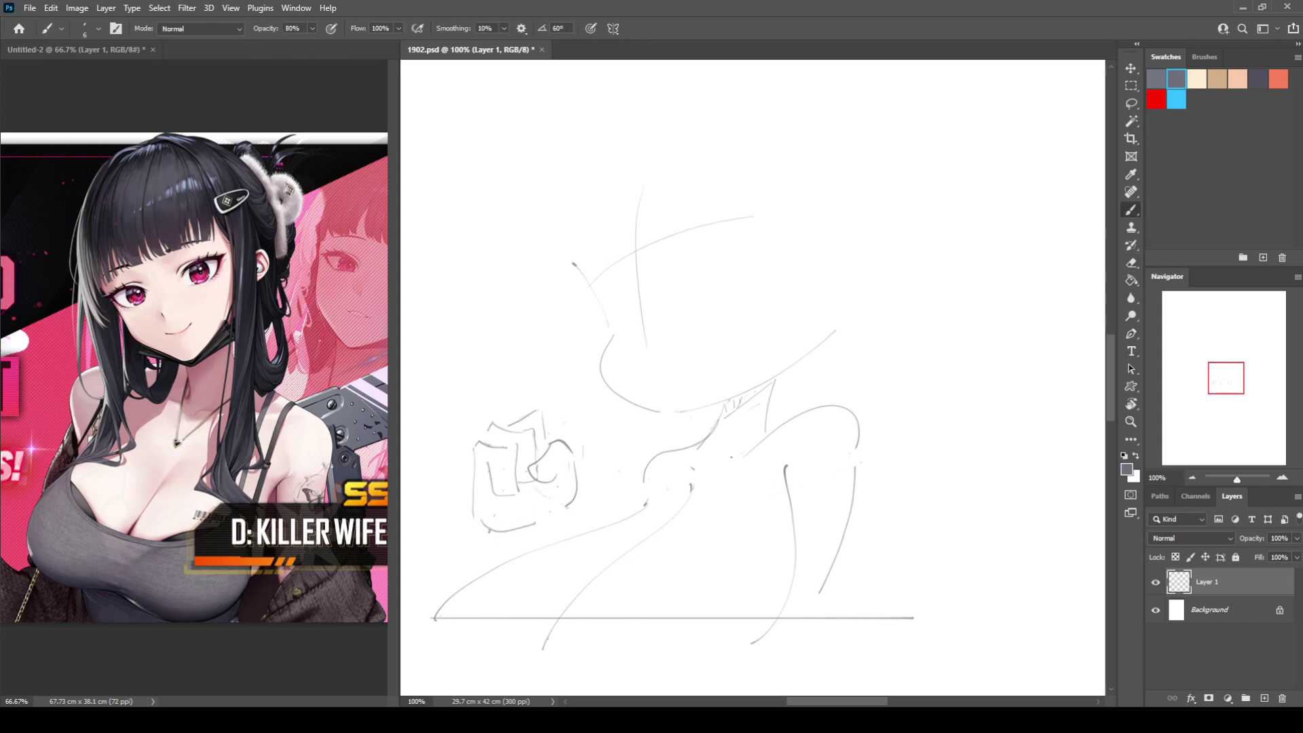
Step: Lasso the fist sketch, rotate it slightly clockwise, move it up towards the chin and deselect it
key(l)
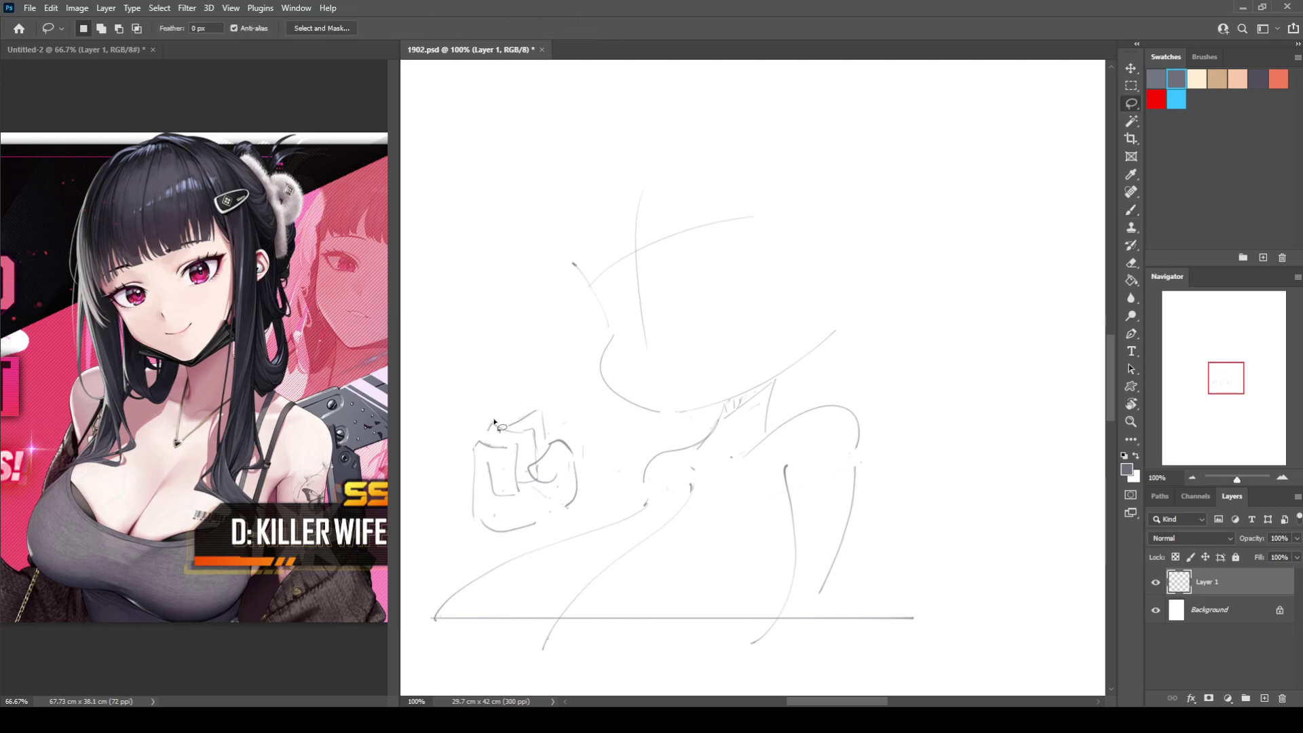
key(e)
key(b)
mouse_move(523, 431)
mouse_down()
mouse_move(490, 426)
mouse_move(528, 428)
mouse_move(573, 387)
mouse_move(547, 536)
mouse_move(461, 442)
mouse_move(475, 415)
mouse_up()
key(l)
key(ctrl+t)
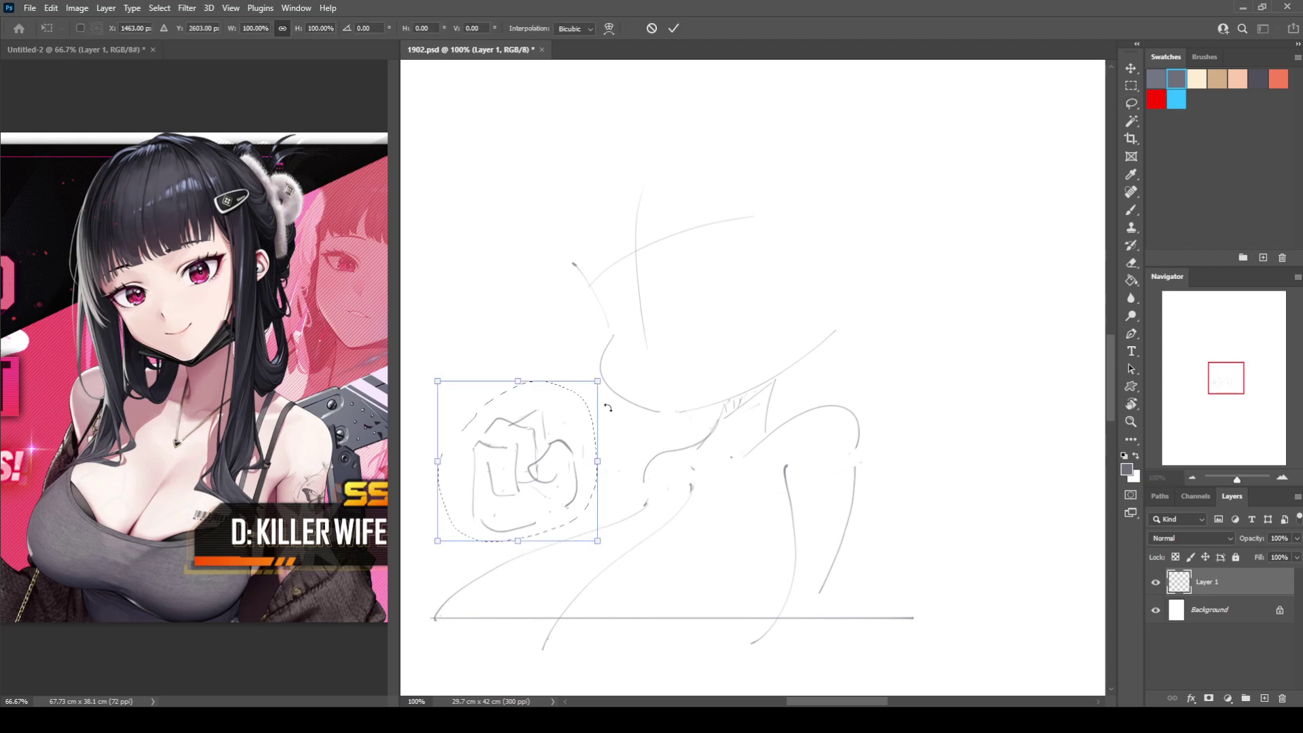
drag(608, 406, 621, 431)
drag(528, 451, 544, 425)
key(Return)
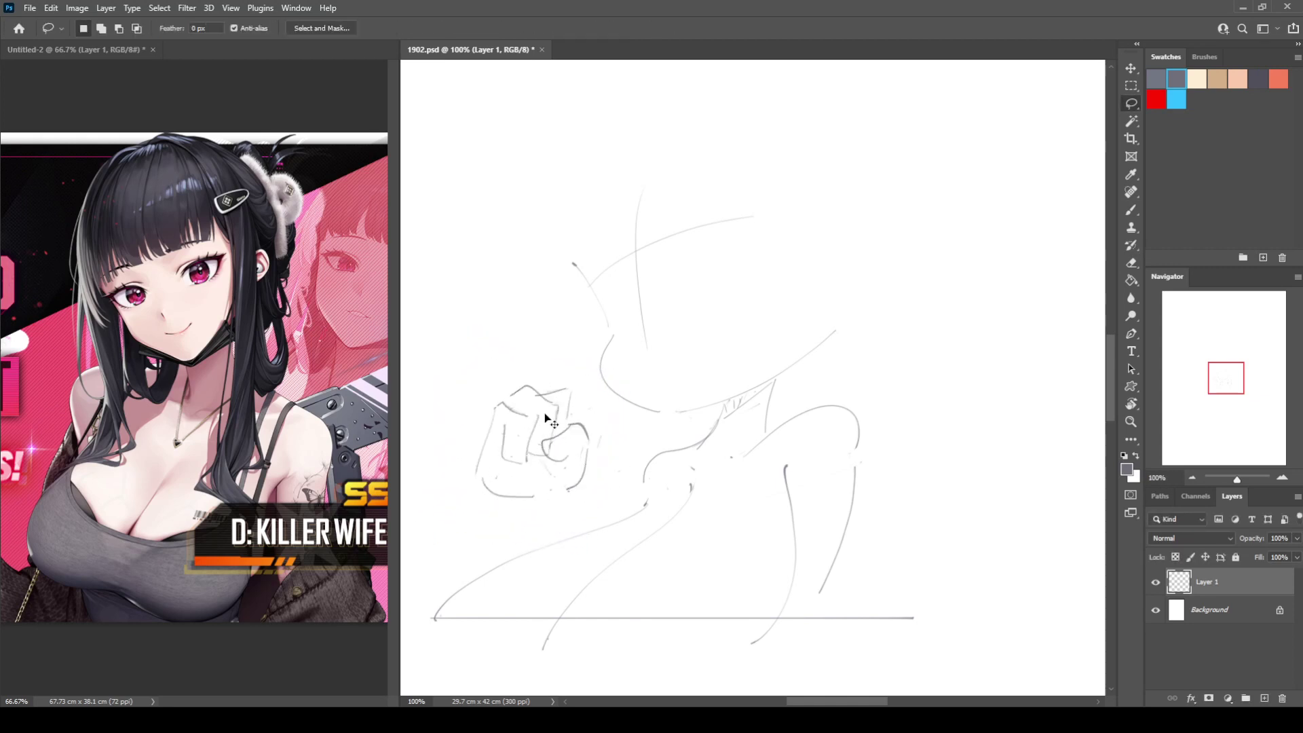
key(ctrl+d)
Step: Pan the reference image so the character's raised hand is in view
click(353, 499)
mouse_move(61, 549)
mouse_down()
mouse_move(190, 503)
mouse_move(151, 530)
mouse_up()
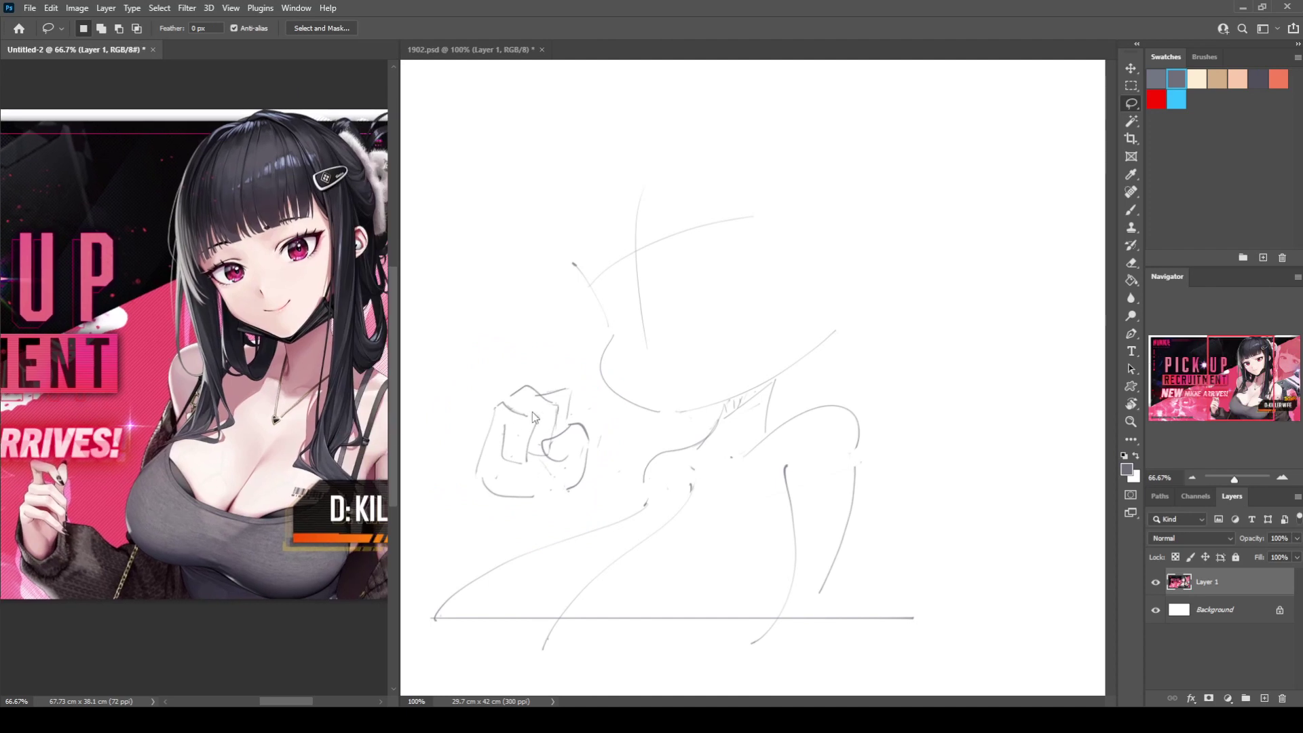
Step: Erase the fist sketch and the trial finger stroke from 1902.psd
click(534, 427)
key(e)
mouse_move(522, 418)
mouse_down()
mouse_move(490, 391)
mouse_move(511, 415)
mouse_move(524, 485)
mouse_move(580, 475)
mouse_move(536, 418)
mouse_up()
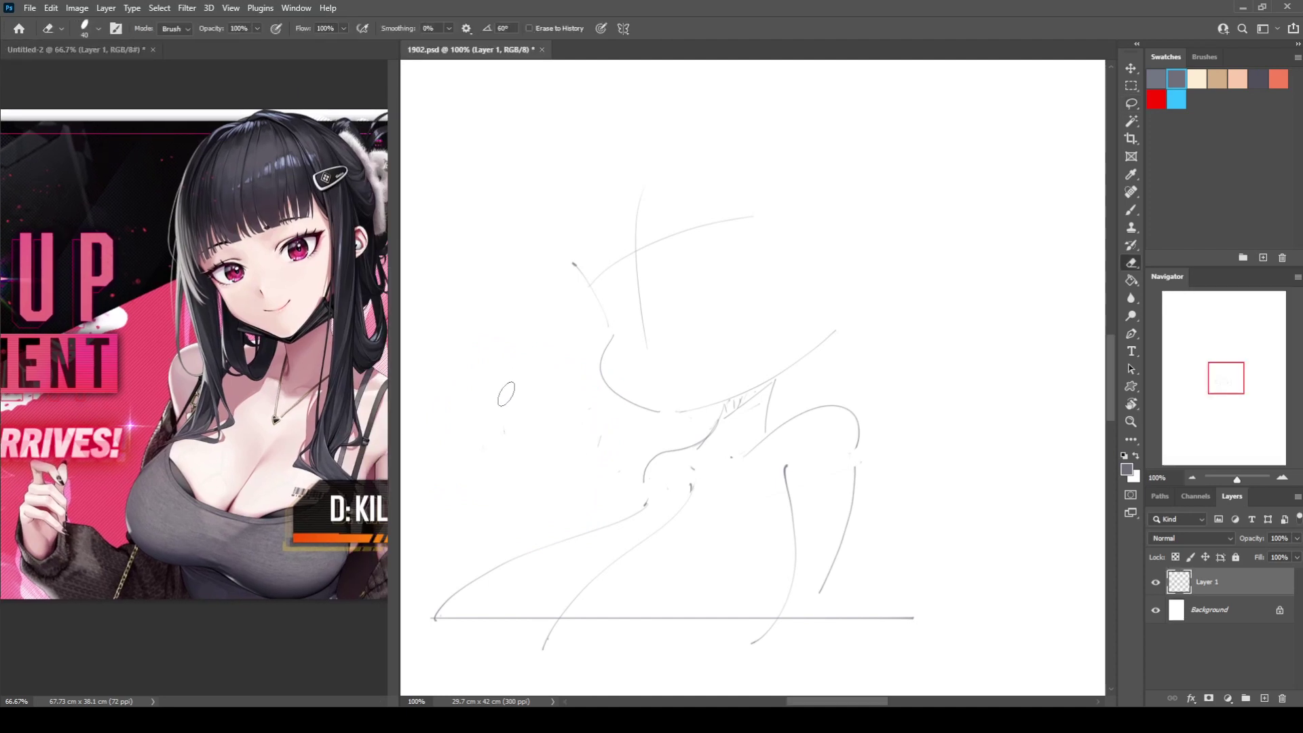
key(b)
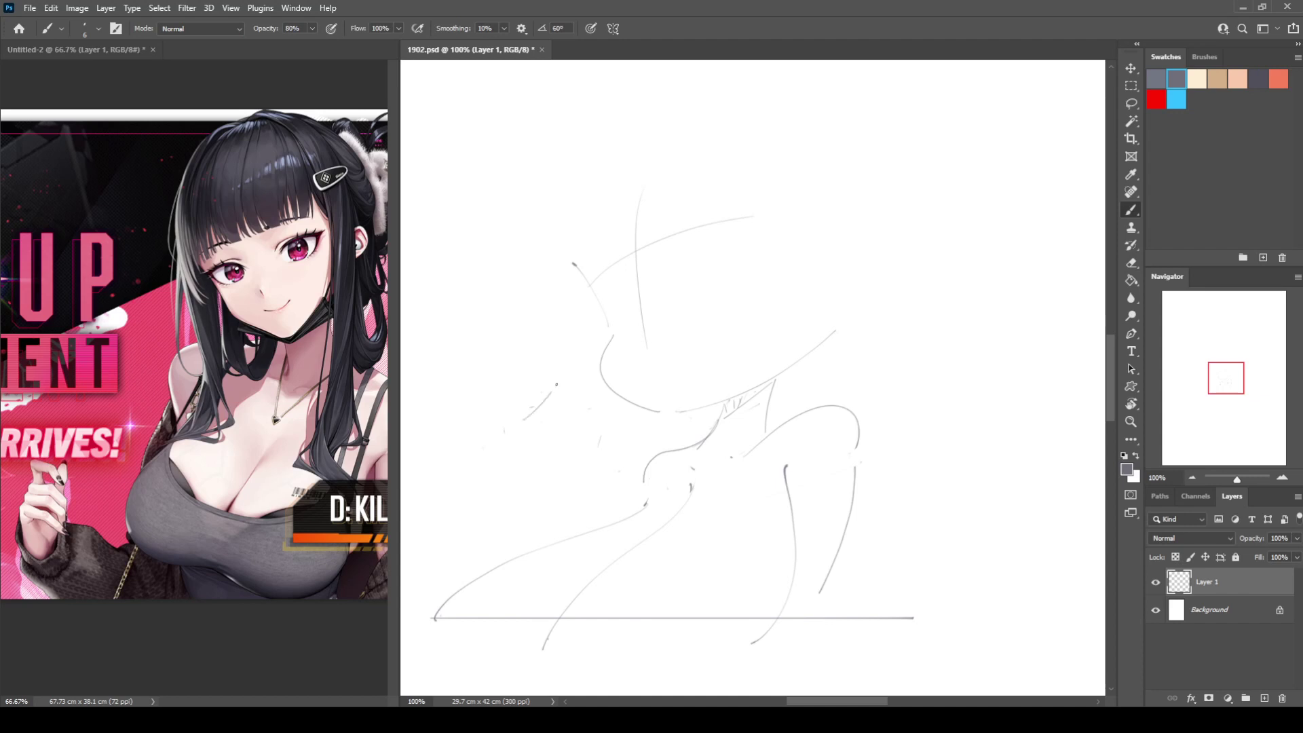
key(e)
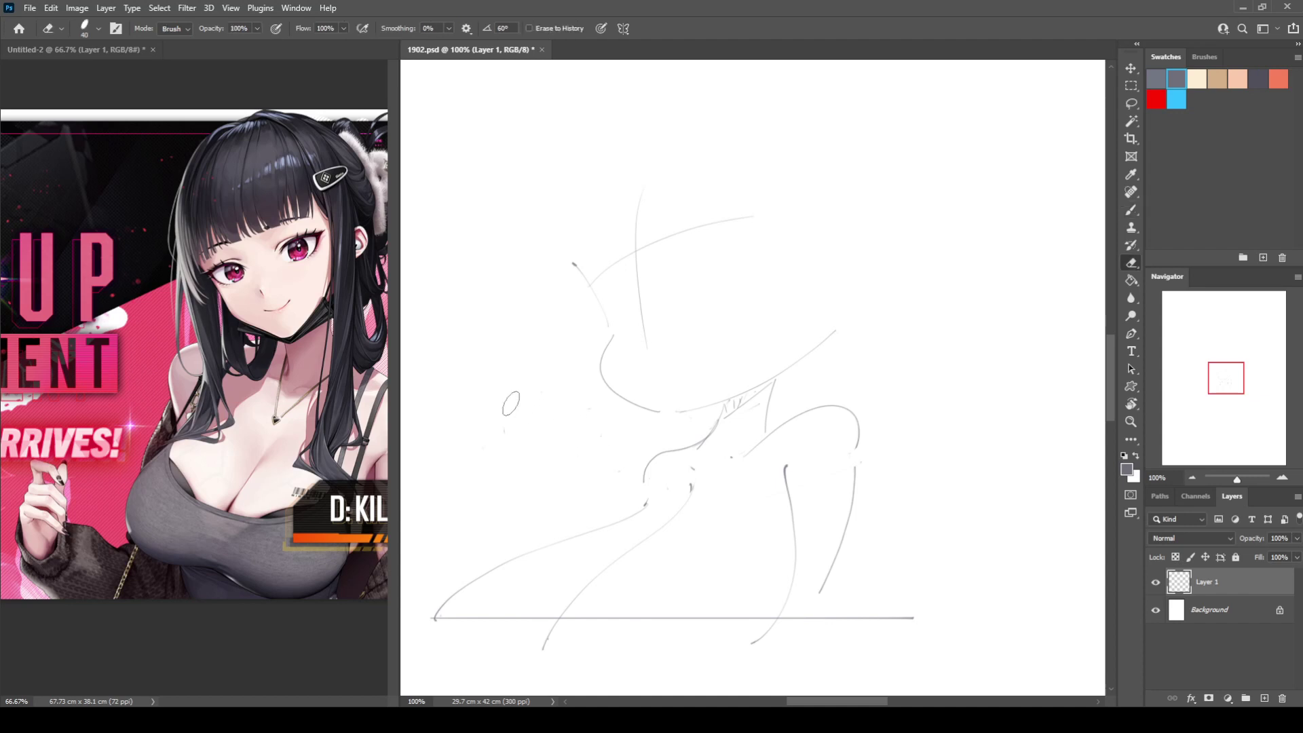
Step: Sketch the raised upper finger of a new open hand in front of the chin
key(b)
key(e)
mouse_move(512, 400)
mouse_down()
mouse_move(558, 406)
mouse_move(512, 413)
mouse_move(565, 402)
mouse_move(558, 423)
mouse_up()
key(b)
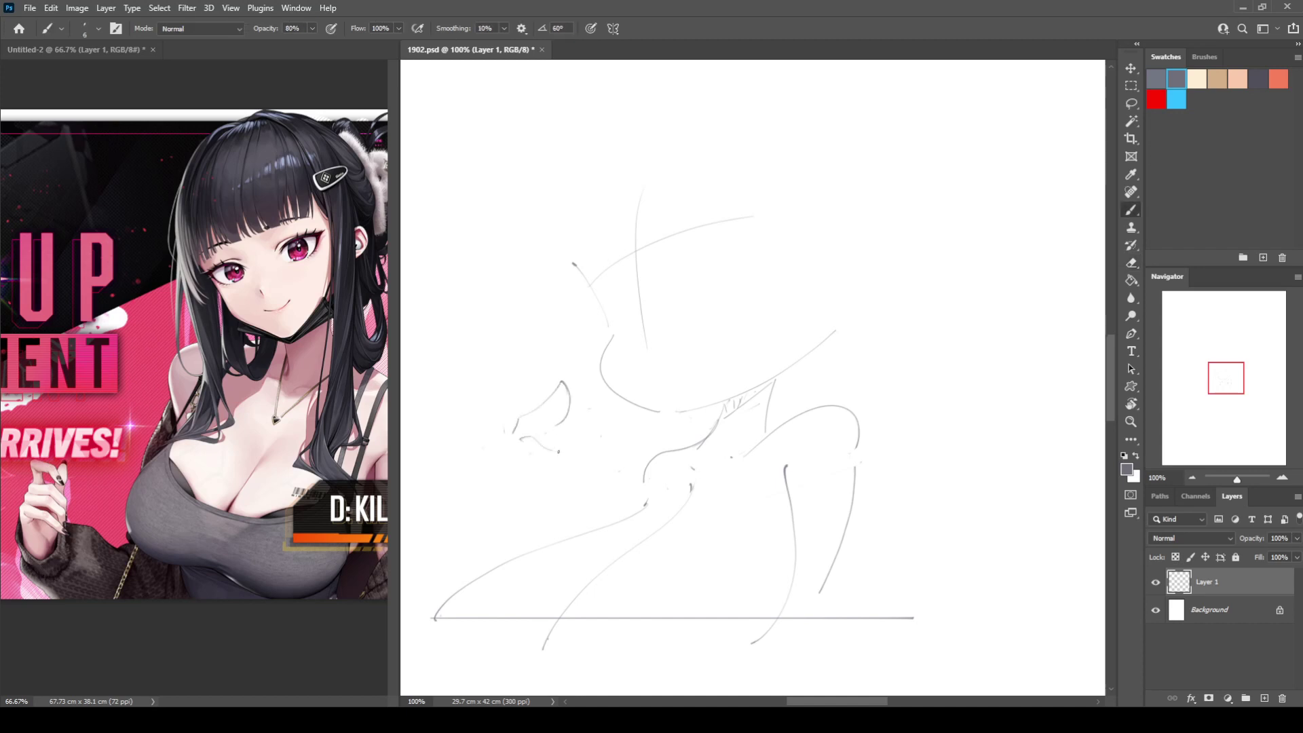
Step: Try out several outlines for the second finger below the raised one
key(ctrl+z)
drag(530, 441, 585, 462)
key(ctrl+z)
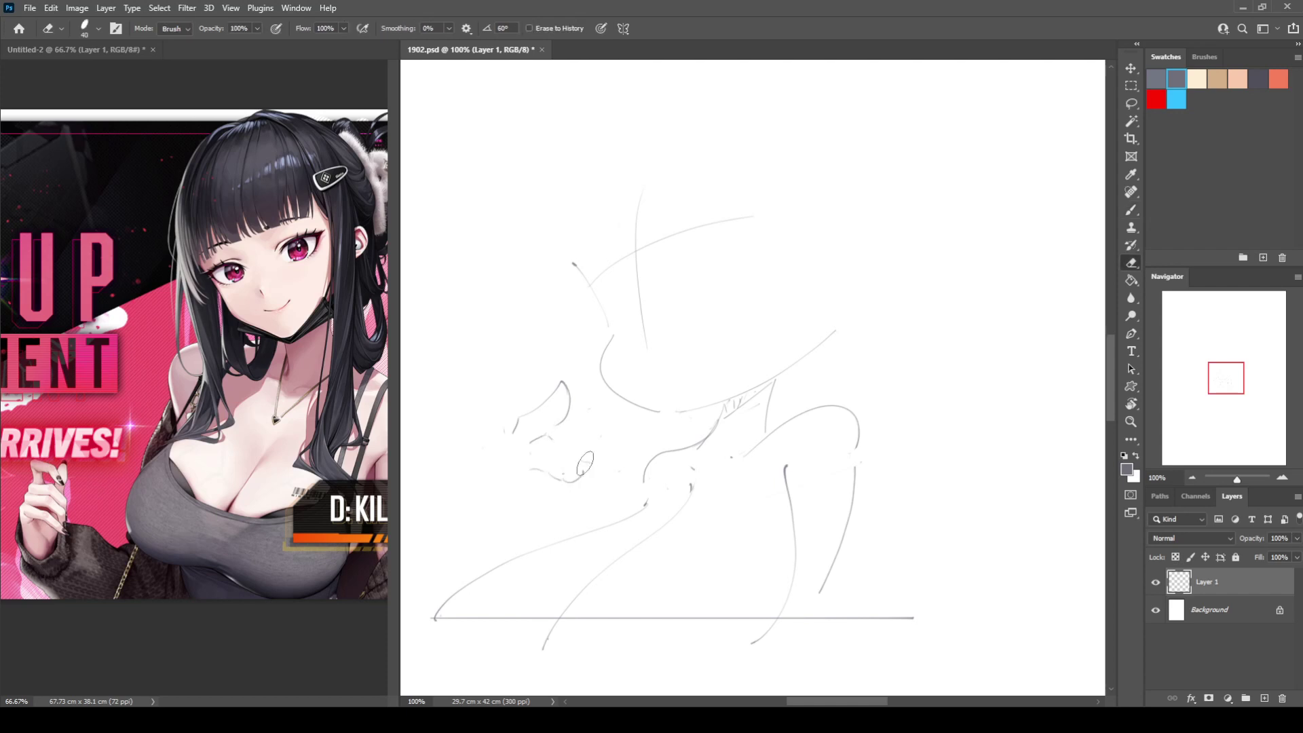
mouse_move(548, 438)
mouse_down()
mouse_move(581, 464)
mouse_move(569, 487)
mouse_move(584, 477)
mouse_move(582, 491)
mouse_up()
key(e)
click(542, 469)
key(b)
key(ctrl+z)
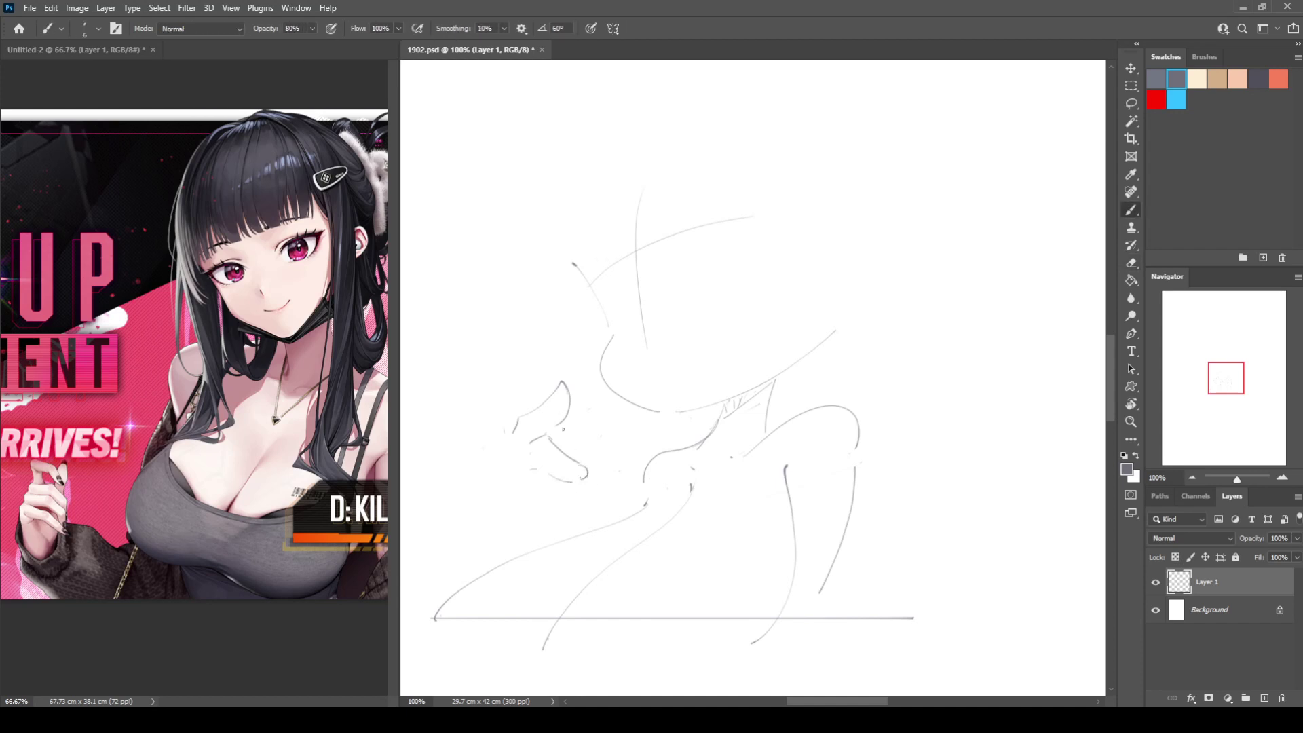
key(ctrl+z)
key(ctrl+z)
key(ctrl+z)
Step: Draw the second finger pointing down towards the shoulder, below the raised finger
mouse_move(552, 441)
mouse_down()
mouse_move(581, 457)
mouse_move(575, 481)
mouse_up()
key(e)
key(b)
Step: Clean up the tip of the upper finger and sketch the lower finger and nearby palm lines
key(e)
drag(563, 385, 559, 420)
key(b)
key(ctrl+z)
drag(519, 500, 553, 508)
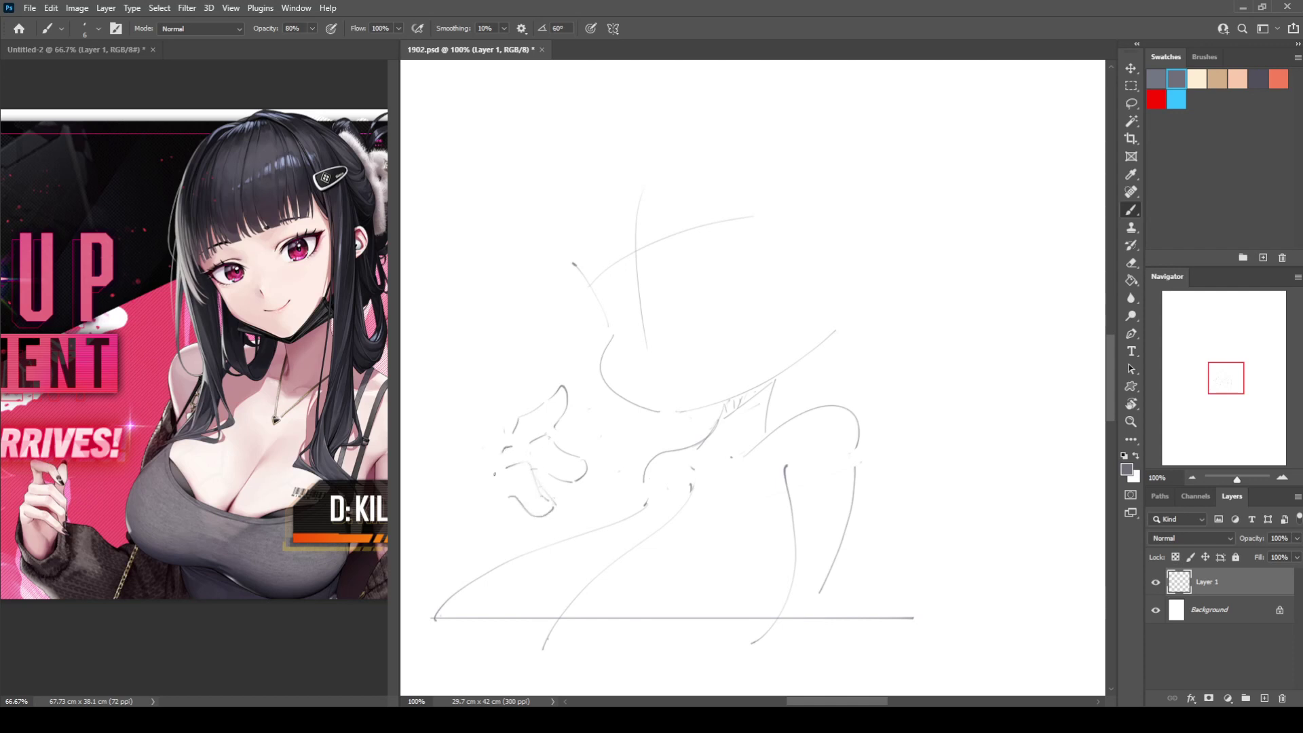
Step: Draw the back of the raised hand, its thumb side and both wrist lines, and clean up stray marks
drag(492, 483, 513, 533)
drag(490, 526, 470, 564)
key(e)
mouse_move(564, 521)
mouse_down()
mouse_move(563, 540)
mouse_move(575, 536)
mouse_up()
key(b)
key(ctrl+shift+h)
key(ctrl+shift+h)
Step: Erase the outer line of the upper arm below the shoulder and redraw it down to the horizontal base line
key(e)
drag(856, 456, 822, 593)
key(b)
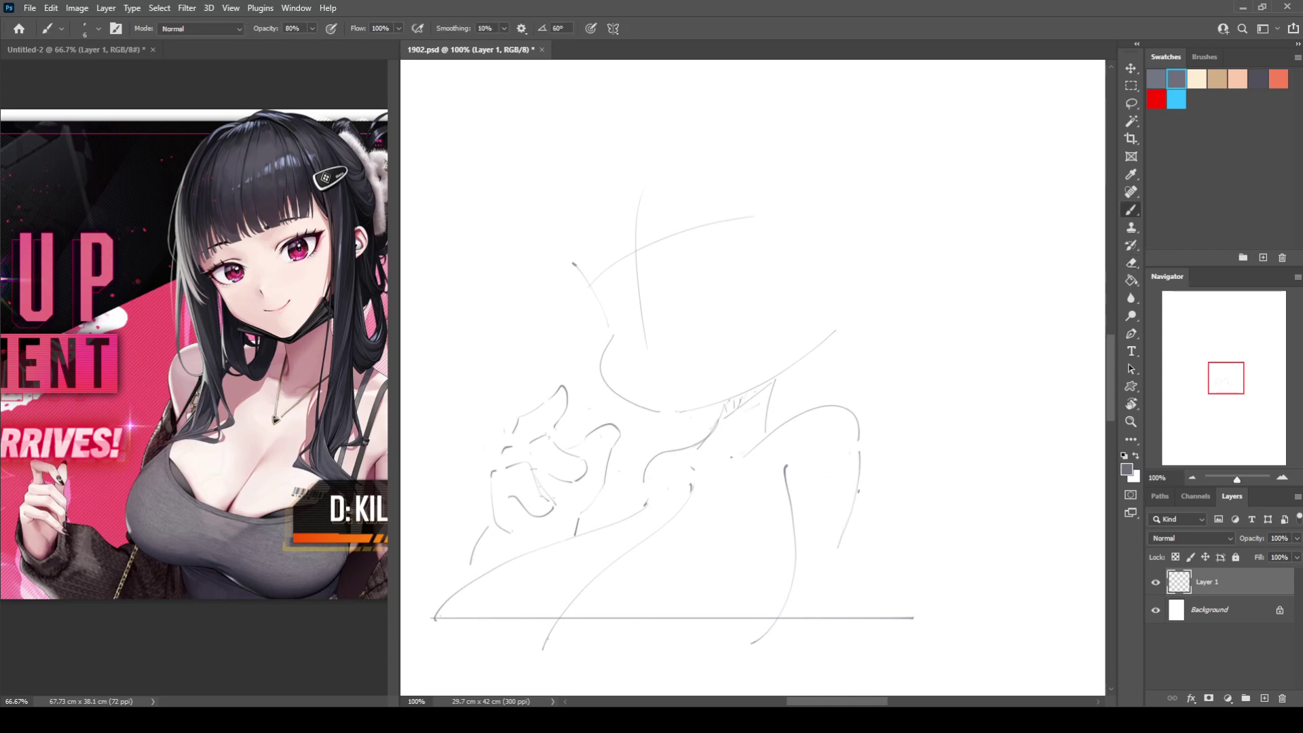
drag(832, 582, 822, 617)
Step: Redraw the forehead contour on the far side of the face, from the temple down to the eye socket
drag(583, 267, 617, 334)
key(e)
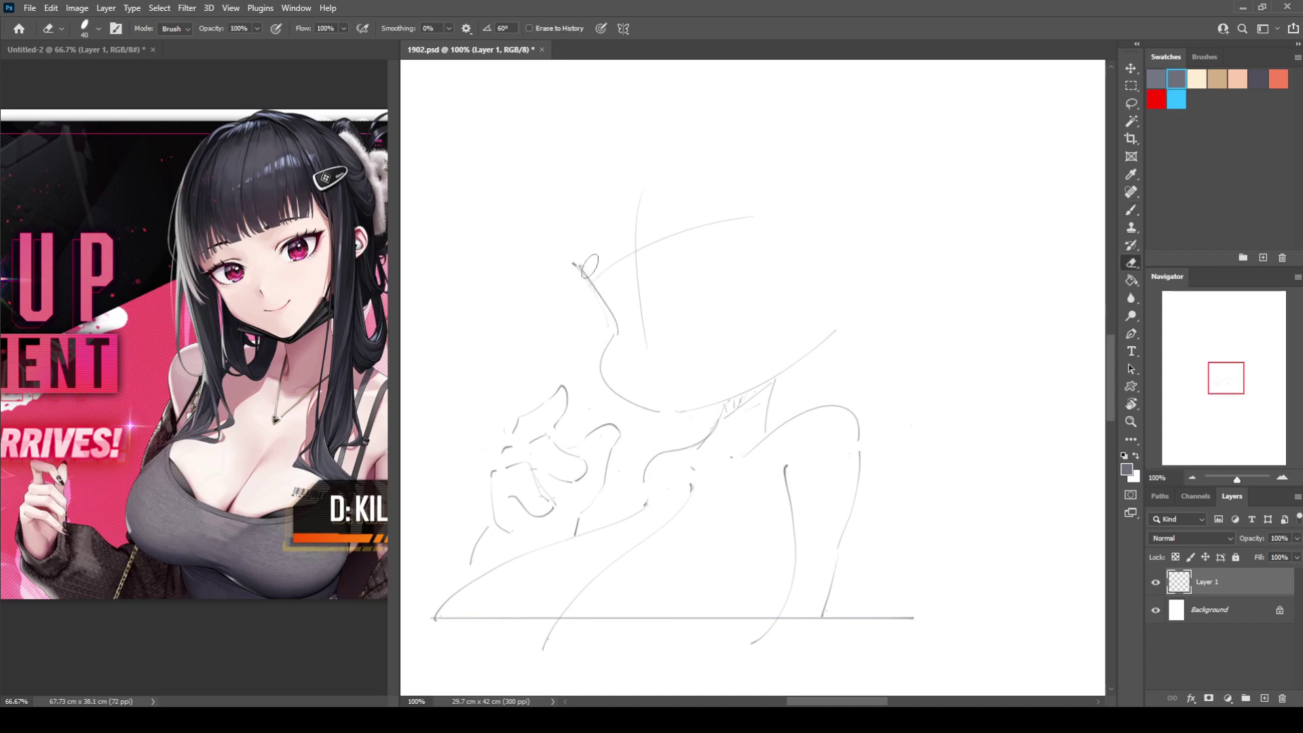
key(b)
drag(585, 266, 611, 327)
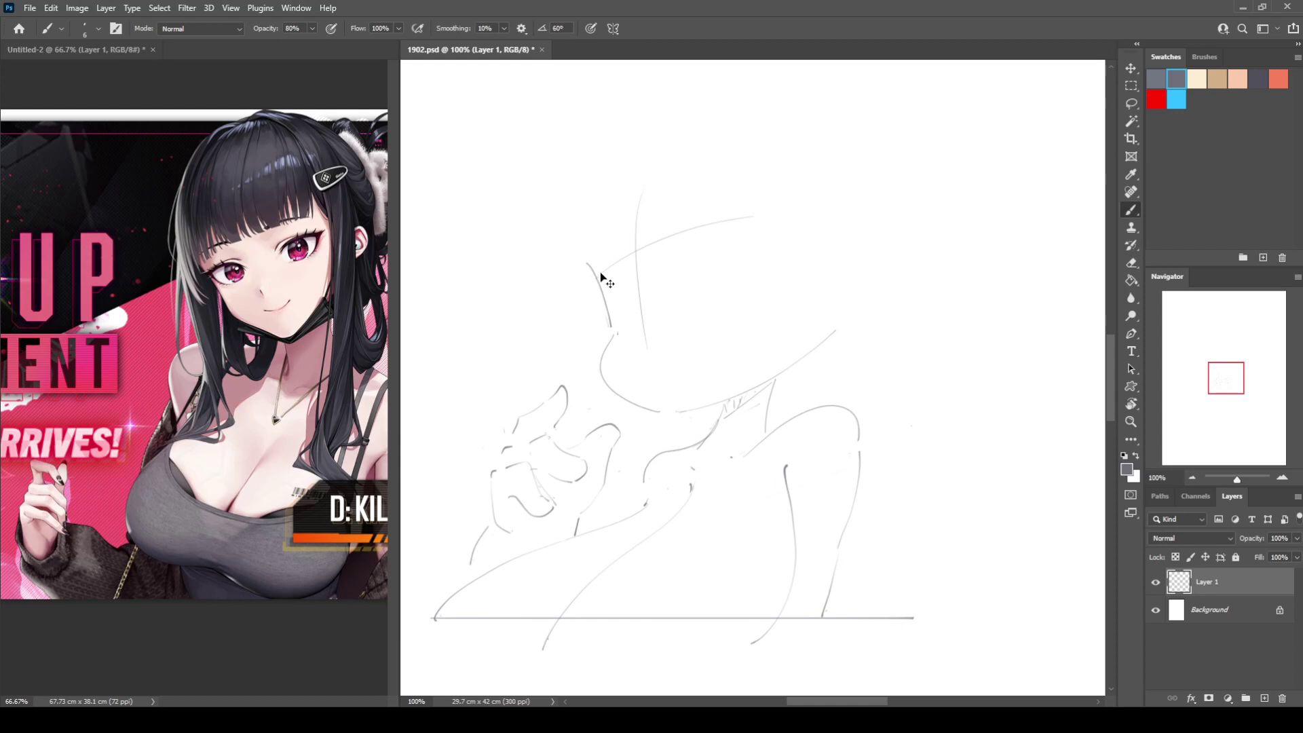
key(ctrl+z)
drag(584, 258, 622, 325)
key(ctrl+z)
mouse_move(581, 256)
mouse_down()
mouse_move(617, 324)
mouse_move(607, 358)
mouse_move(614, 342)
mouse_move(681, 411)
mouse_up()
Step: Try several curves for the far cheek running down to the chin, undoing each one
key(ctrl+z)
drag(615, 338, 680, 408)
key(ctrl+z)
mouse_move(613, 337)
mouse_down()
mouse_move(607, 385)
mouse_move(684, 411)
mouse_up()
key(ctrl+z)
drag(613, 339, 684, 410)
key(ctrl+z)
mouse_move(612, 338)
mouse_down()
mouse_move(655, 410)
mouse_move(684, 411)
mouse_move(623, 400)
mouse_move(678, 413)
mouse_move(606, 382)
mouse_move(677, 411)
mouse_up()
key(ctrl+z)
key(ctrl+z)
key(F2)
key(F2)
key(ctrl+z)
key(ctrl+z)
key(ctrl+z)
Step: Redraw the underside of the jaw as one darker curve from the chin to the top of the neck
key(e)
key(b)
drag(646, 408, 736, 397)
key(ctrl+z)
key(ctrl+z)
mouse_move(637, 405)
mouse_down()
mouse_move(747, 391)
mouse_move(649, 410)
mouse_move(621, 398)
mouse_move(735, 386)
mouse_up()
key(ctrl+z)
key(e)
key(b)
key(ctrl+z)
drag(628, 408, 749, 375)
key(ctrl+z)
drag(638, 407, 760, 382)
key(ctrl+z)
drag(623, 408, 761, 379)
key(ctrl+z)
drag(624, 406, 775, 378)
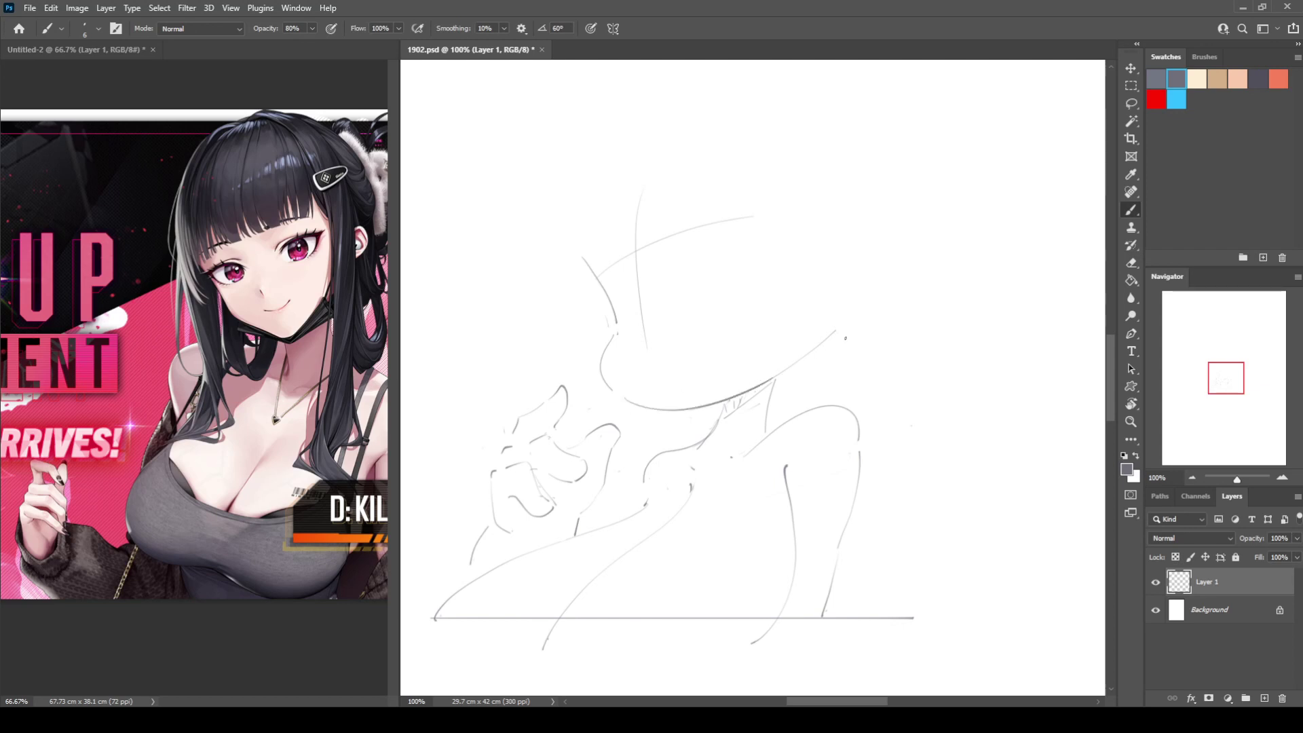
Step: Darken the front and back neck lines below the jaw and check the sketch mirrored
key(ctrl+shift+h)
key(ctrl+shift+h)
drag(721, 406, 695, 448)
drag(778, 379, 770, 433)
key(ctrl+z)
drag(778, 377, 771, 432)
key(ctrl+shift+h)
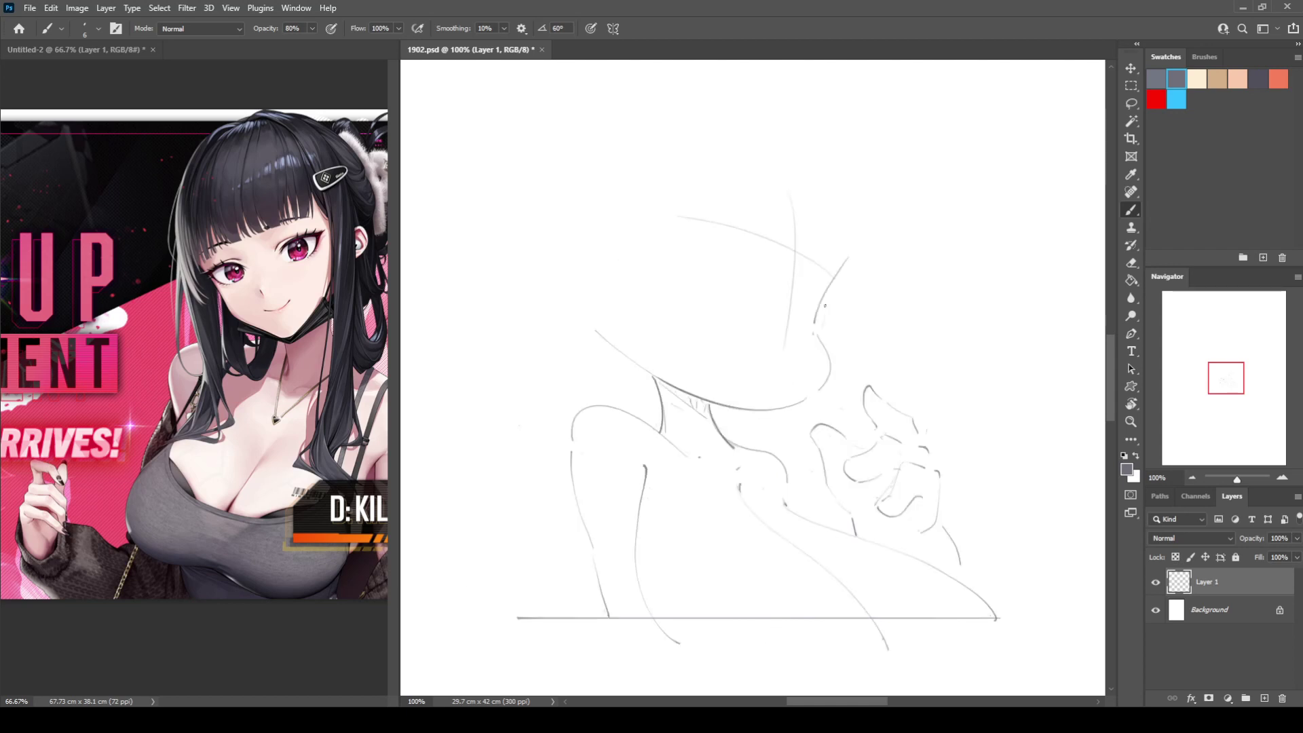
key(ctrl+shift+h)
Step: Erase the old face guidelines and draw a new curved eye line and a tilted centre line
key(e)
mouse_move(657, 268)
mouse_down()
mouse_move(646, 210)
mouse_move(647, 300)
mouse_move(650, 245)
mouse_move(620, 260)
mouse_move(736, 224)
mouse_up()
key(b)
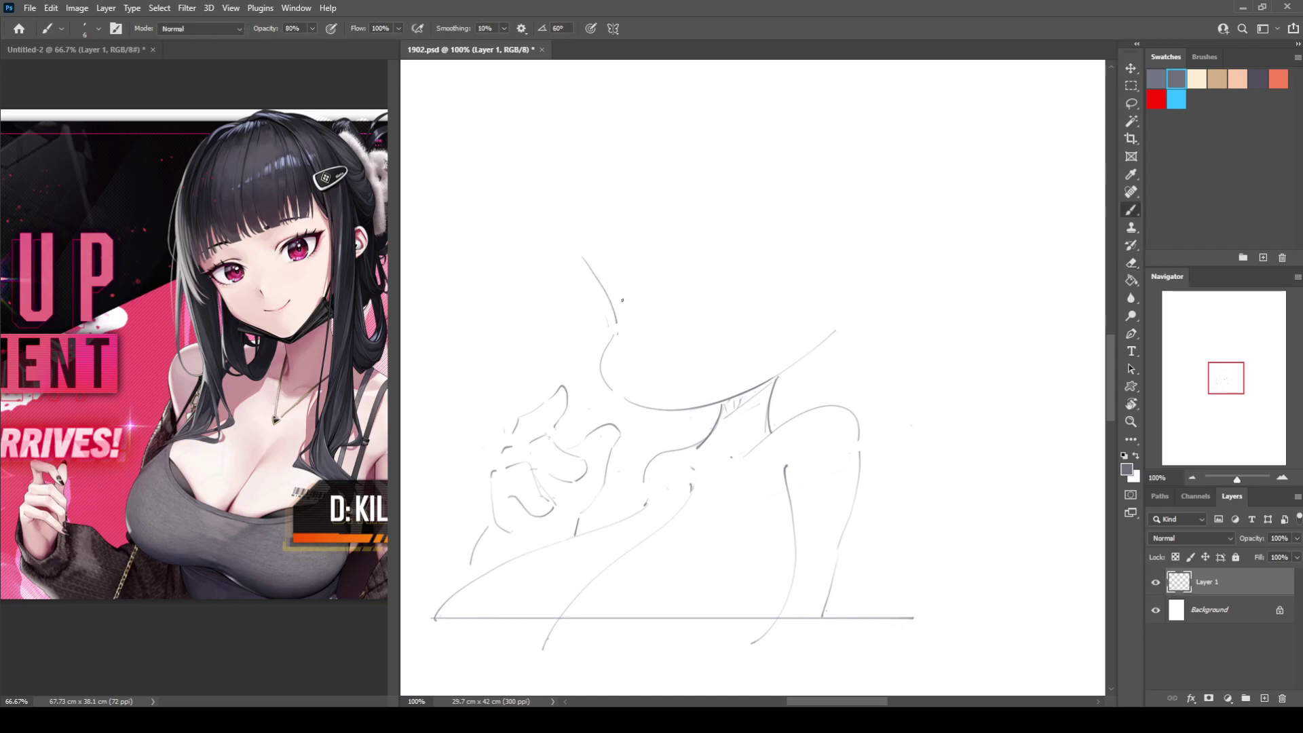
mouse_move(619, 299)
mouse_down()
mouse_move(690, 258)
mouse_move(780, 240)
mouse_up()
drag(644, 225, 693, 369)
Step: Shift the reference image to show the whole face and sketch the larger near eye's upper lid and sides
mouse_move(355, 418)
mouse_down()
mouse_move(190, 416)
mouse_move(250, 434)
mouse_up()
click(738, 289)
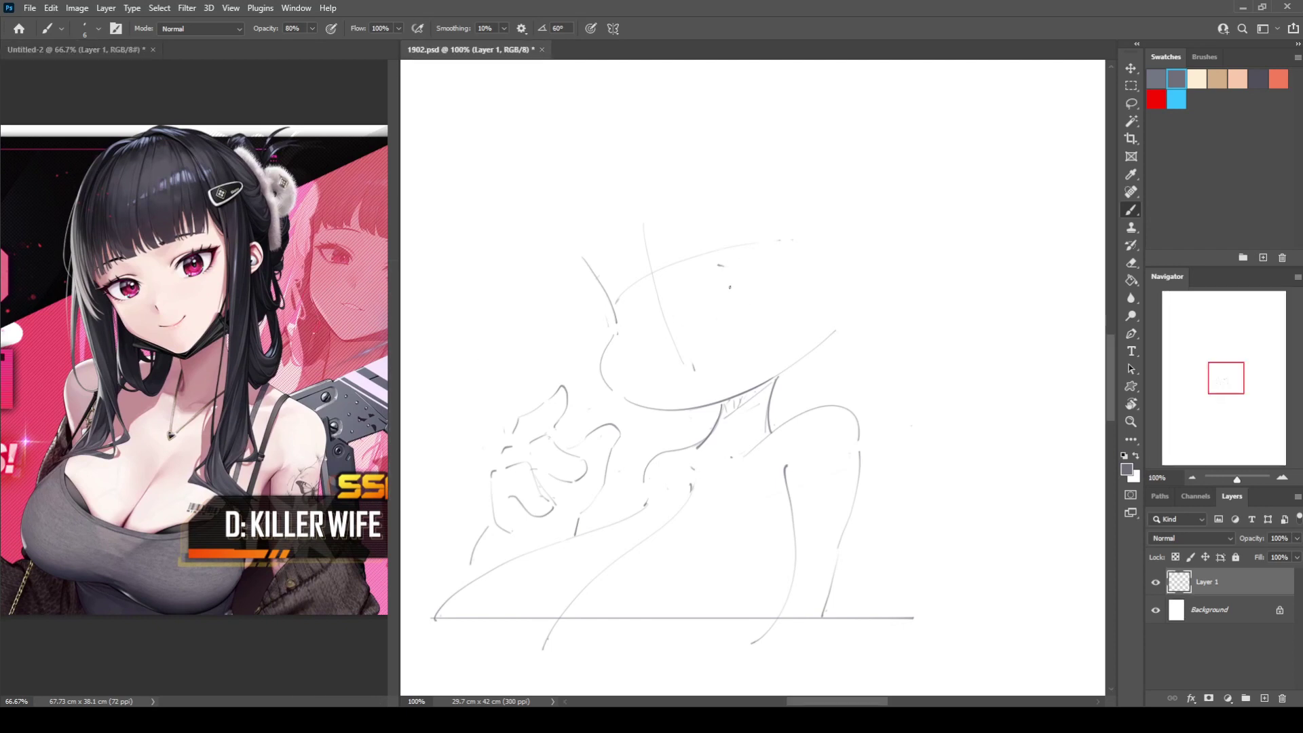
mouse_move(728, 287)
mouse_down()
mouse_move(724, 316)
mouse_move(726, 274)
mouse_move(824, 239)
mouse_move(812, 314)
mouse_up()
key(e)
key(b)
Step: Sketch the narrow far eye's lid and sides against the face contour and check the proportions mirrored
mouse_move(614, 289)
mouse_down()
mouse_move(672, 320)
mouse_move(619, 300)
mouse_move(640, 349)
mouse_move(684, 342)
mouse_move(698, 368)
mouse_move(672, 333)
mouse_move(609, 293)
mouse_move(616, 263)
mouse_move(817, 182)
mouse_move(864, 278)
mouse_move(820, 321)
mouse_move(639, 360)
mouse_up()
key(e)
key(b)
key(e)
key(b)
key(l)
key(ctrl+d)
key(ctrl+shift+h)
key(ctrl+shift+h)
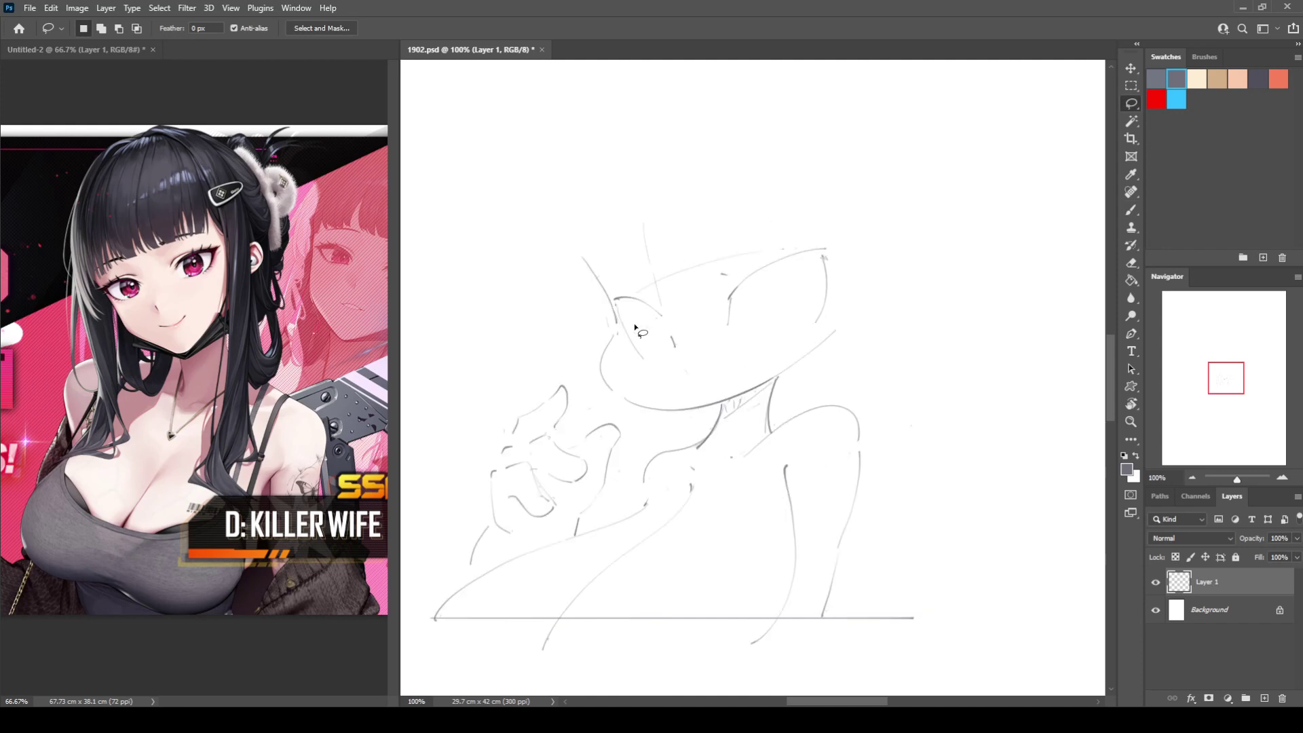
Step: Erase the old far cheek line and redraw it as a rounded curve running into the chin
key(e)
mouse_move(608, 340)
mouse_down()
mouse_move(610, 390)
mouse_move(632, 396)
mouse_up()
key(b)
key(ctrl+z)
key(ctrl+z)
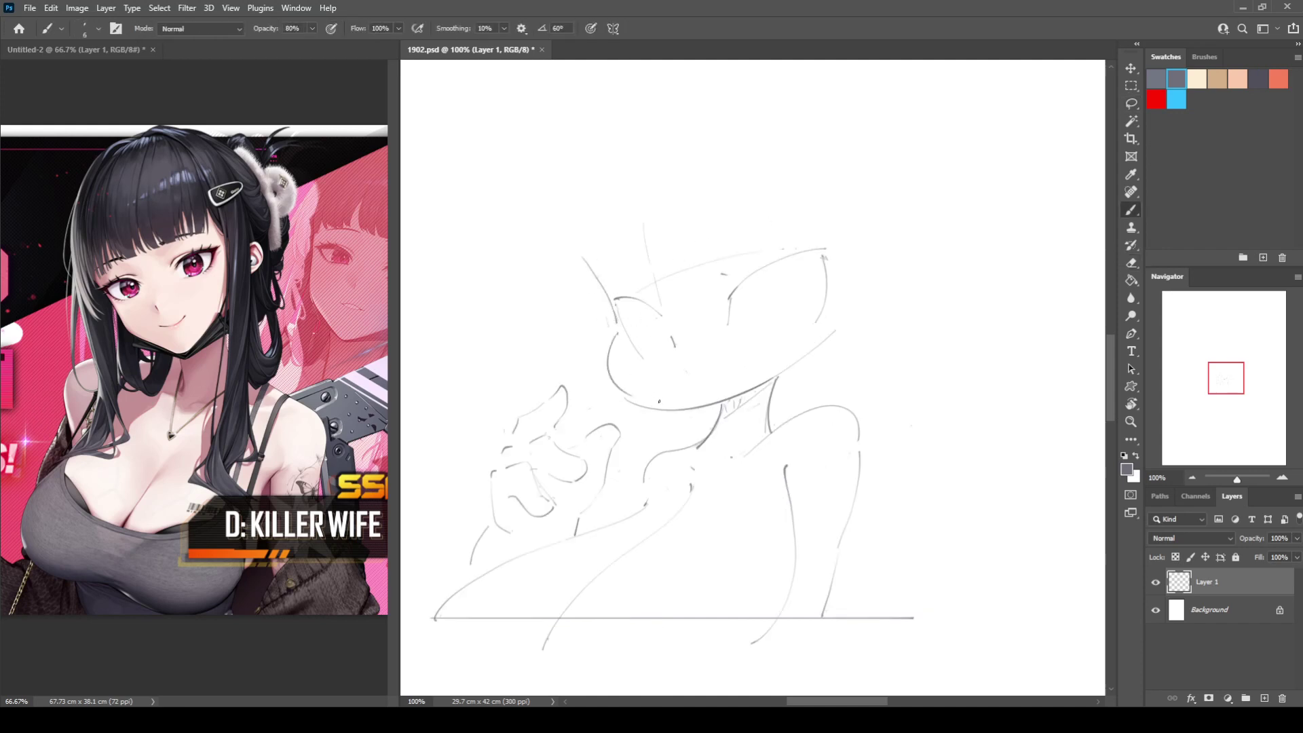
key(ctrl+z)
drag(618, 333, 634, 401)
key(ctrl+z)
drag(618, 333, 641, 404)
key(ctrl+z)
drag(618, 333, 635, 404)
key(ctrl+shift+h)
key(ctrl+shift+h)
Step: Draw a rounded ear beside the near eye with a small inner ear shape
mouse_move(863, 282)
mouse_down()
mouse_move(899, 305)
mouse_move(901, 258)
mouse_move(863, 320)
mouse_up()
key(ctrl+z)
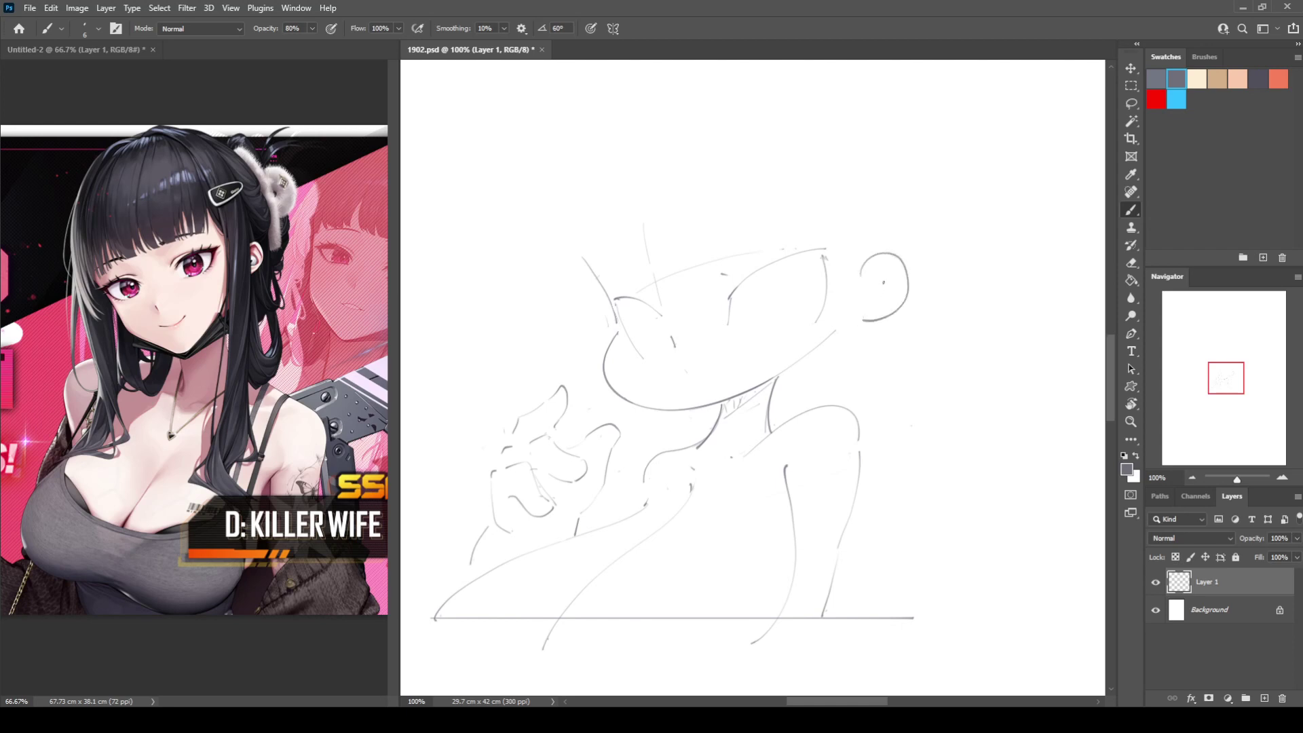
key(e)
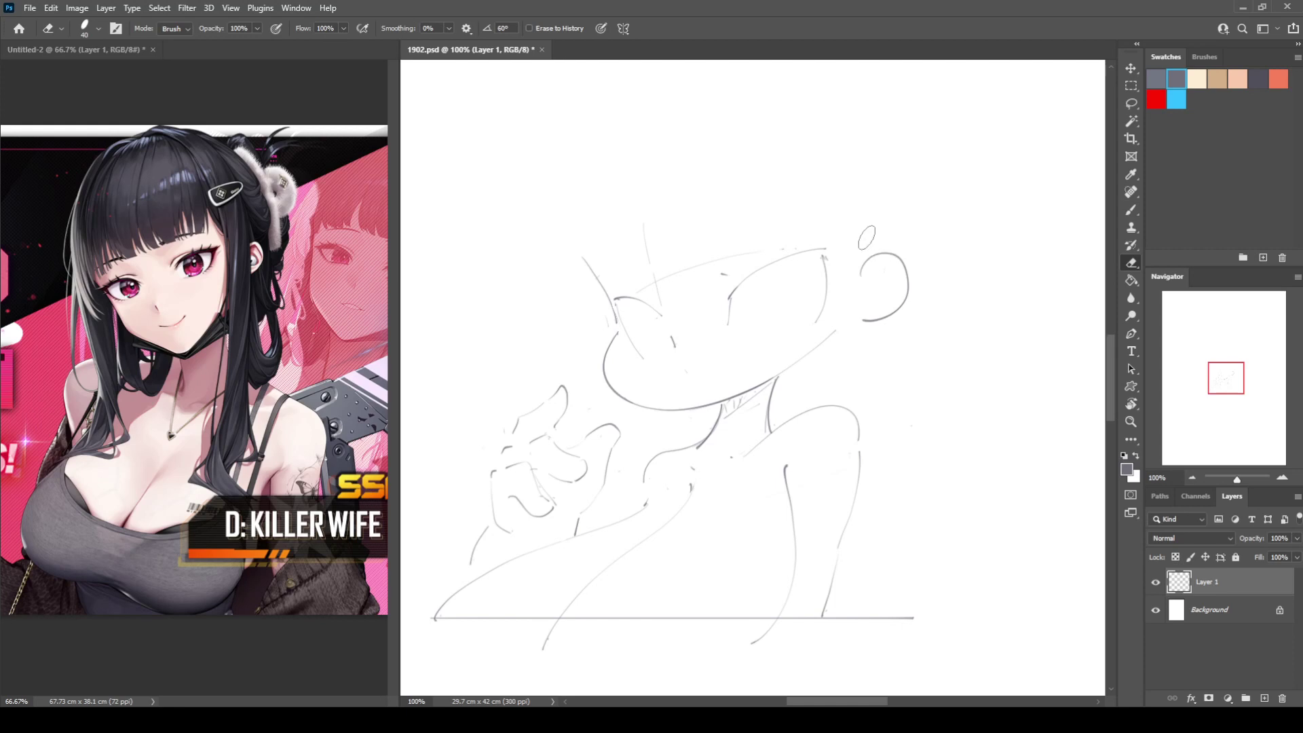
key(b)
drag(882, 268, 883, 298)
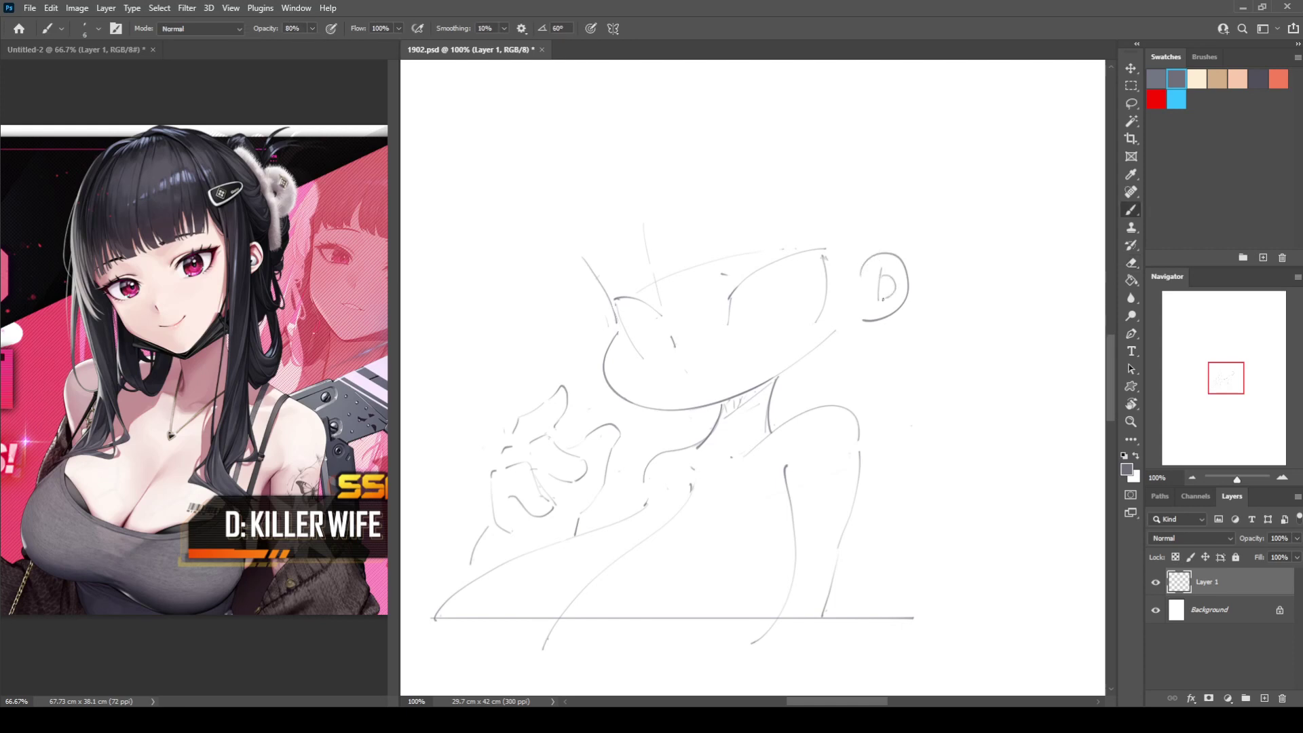
key(ctrl+shift+h)
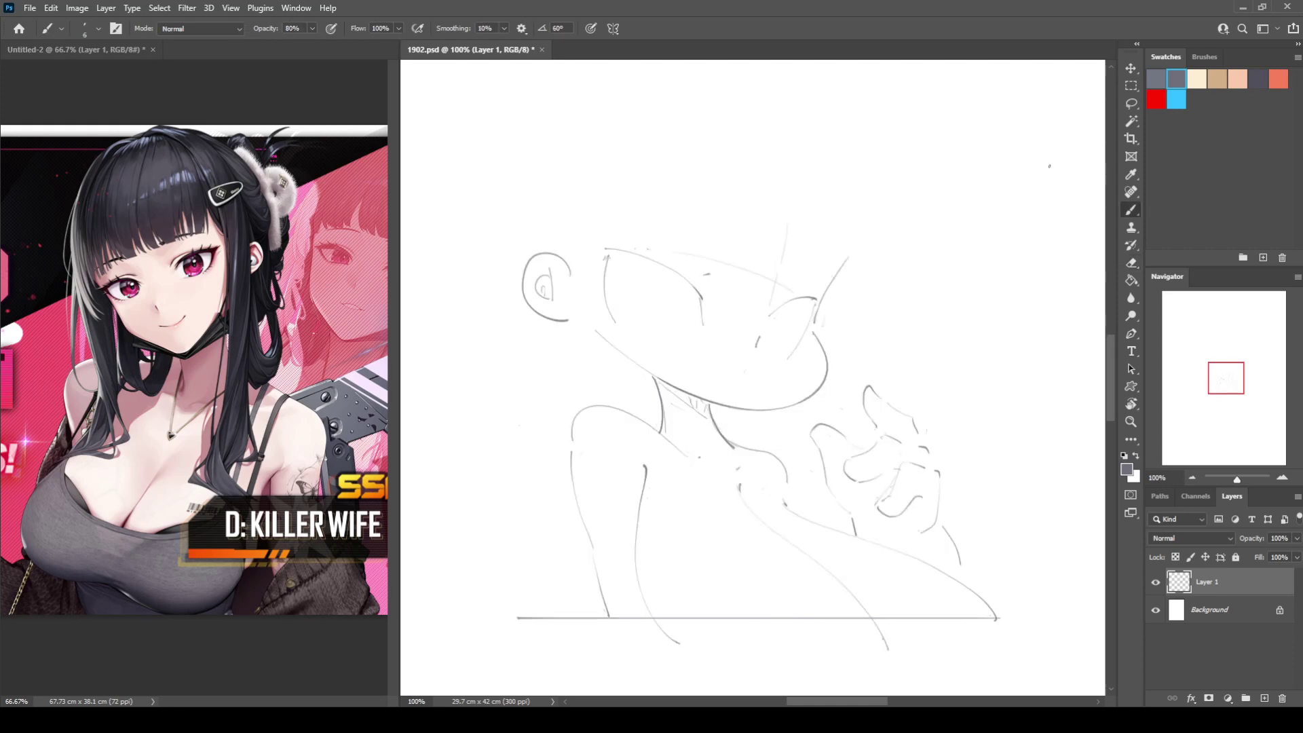
key(ctrl+shift+h)
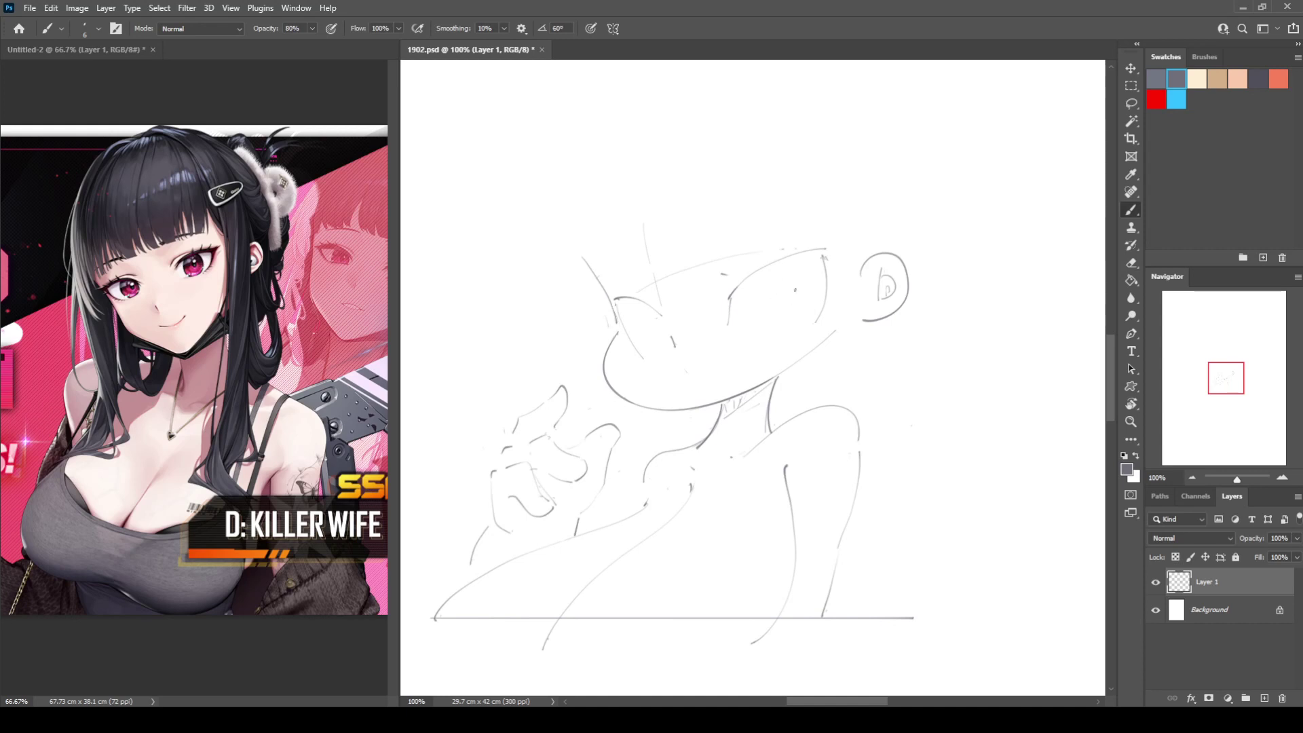
Step: Draw the near eye's tall iris, fill it with diagonal hatching and darken the upper lash line
drag(773, 277, 769, 336)
key(e)
mouse_move(776, 275)
mouse_down()
mouse_move(772, 347)
mouse_move(773, 291)
mouse_move(778, 331)
mouse_up()
key(b)
key(e)
key(b)
mouse_move(800, 258)
mouse_down()
mouse_move(774, 291)
mouse_move(781, 327)
mouse_up()
mouse_move(823, 285)
mouse_down()
mouse_move(727, 304)
mouse_move(774, 262)
mouse_move(754, 273)
mouse_move(834, 258)
mouse_up()
key(e)
key(b)
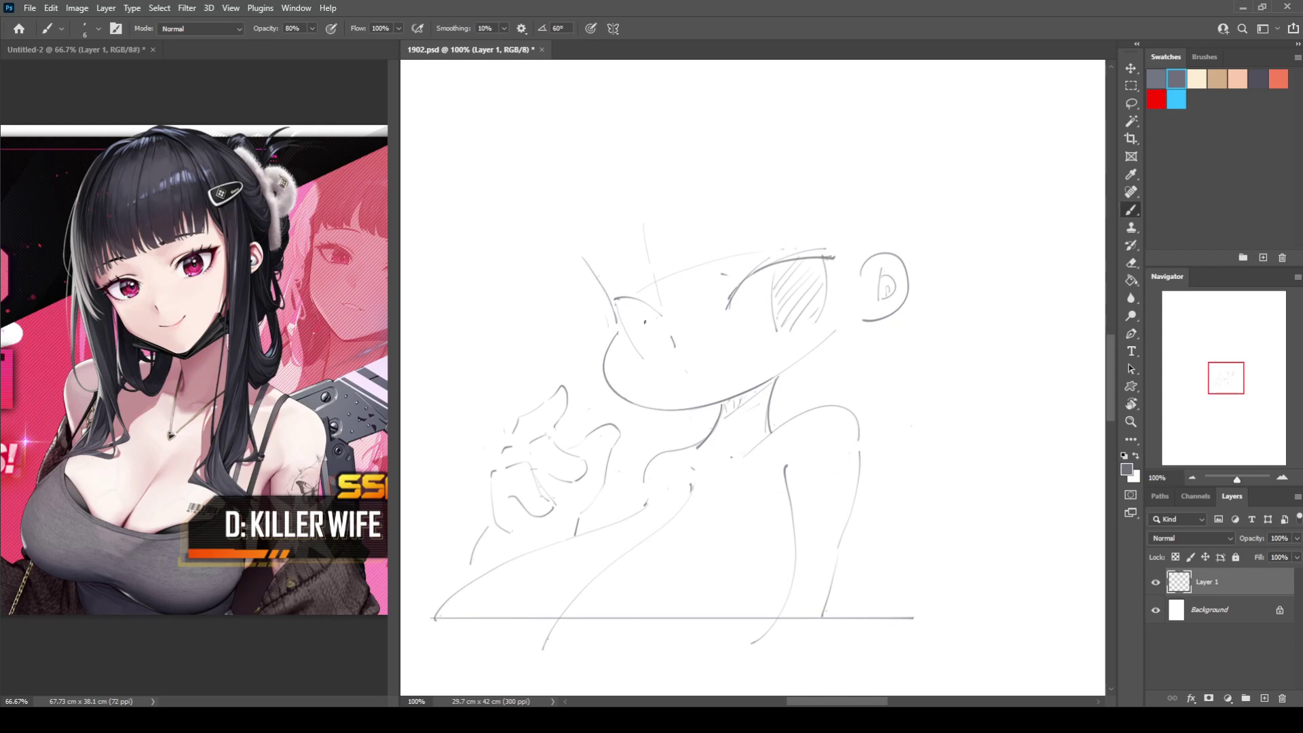
Step: Draw the far eye's narrow iris with diagonal hatching and reinforce its upper lid
mouse_move(639, 304)
mouse_down()
mouse_move(664, 376)
mouse_move(638, 336)
mouse_move(645, 364)
mouse_move(637, 351)
mouse_move(638, 312)
mouse_move(659, 350)
mouse_move(670, 341)
mouse_move(680, 354)
mouse_move(669, 327)
mouse_move(679, 355)
mouse_move(658, 329)
mouse_move(669, 365)
mouse_up()
key(ctrl+shift+h)
key(ctrl+shift+h)
key(e)
key(b)
key(e)
key(b)
drag(616, 304, 662, 317)
Step: Darken the near iris's sides and add small marks on the far cheek and near both eyes' inner corners
drag(773, 277, 779, 325)
drag(827, 269, 823, 323)
drag(621, 360, 633, 364)
drag(711, 268, 730, 269)
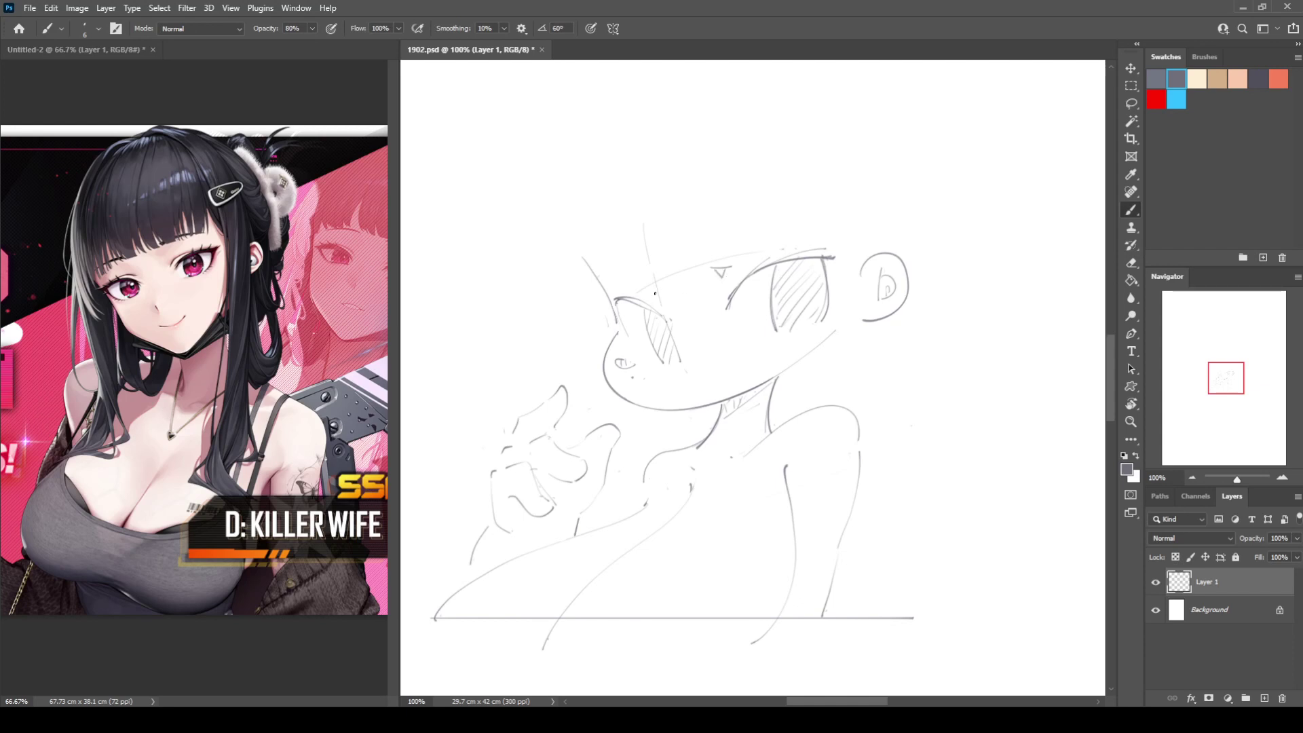
drag(651, 293, 658, 290)
Step: Add hatched shapes at the outer corners of both eyes and darken the far eye's lash line
mouse_move(785, 258)
mouse_down()
mouse_move(844, 224)
mouse_move(822, 259)
mouse_move(815, 243)
mouse_move(832, 239)
mouse_up()
key(ctrl+z)
drag(835, 248, 842, 231)
mouse_move(604, 294)
mouse_down()
mouse_move(577, 309)
mouse_move(625, 307)
mouse_move(588, 319)
mouse_move(598, 315)
mouse_up()
drag(610, 294, 606, 317)
mouse_move(618, 294)
mouse_down()
mouse_move(614, 309)
mouse_move(668, 321)
mouse_up()
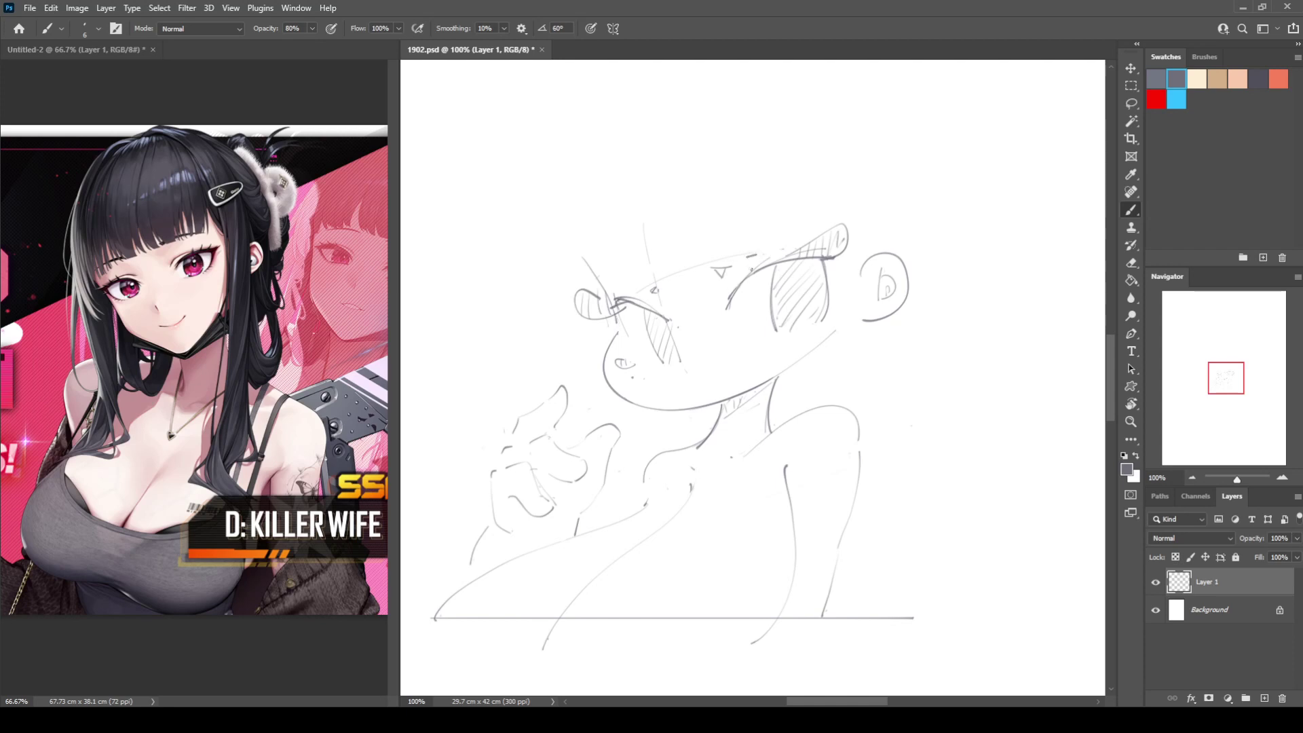
Step: Add small loops above both eyes and small ovals by the chin and along the jaw near the ear
drag(761, 267, 769, 236)
drag(613, 293, 621, 289)
mouse_move(835, 322)
mouse_down()
mouse_move(851, 329)
mouse_move(810, 346)
mouse_move(819, 352)
mouse_up()
drag(635, 381, 643, 382)
key(ctrl+shift+h)
key(ctrl+shift+h)
key(ctrl+shift+h)
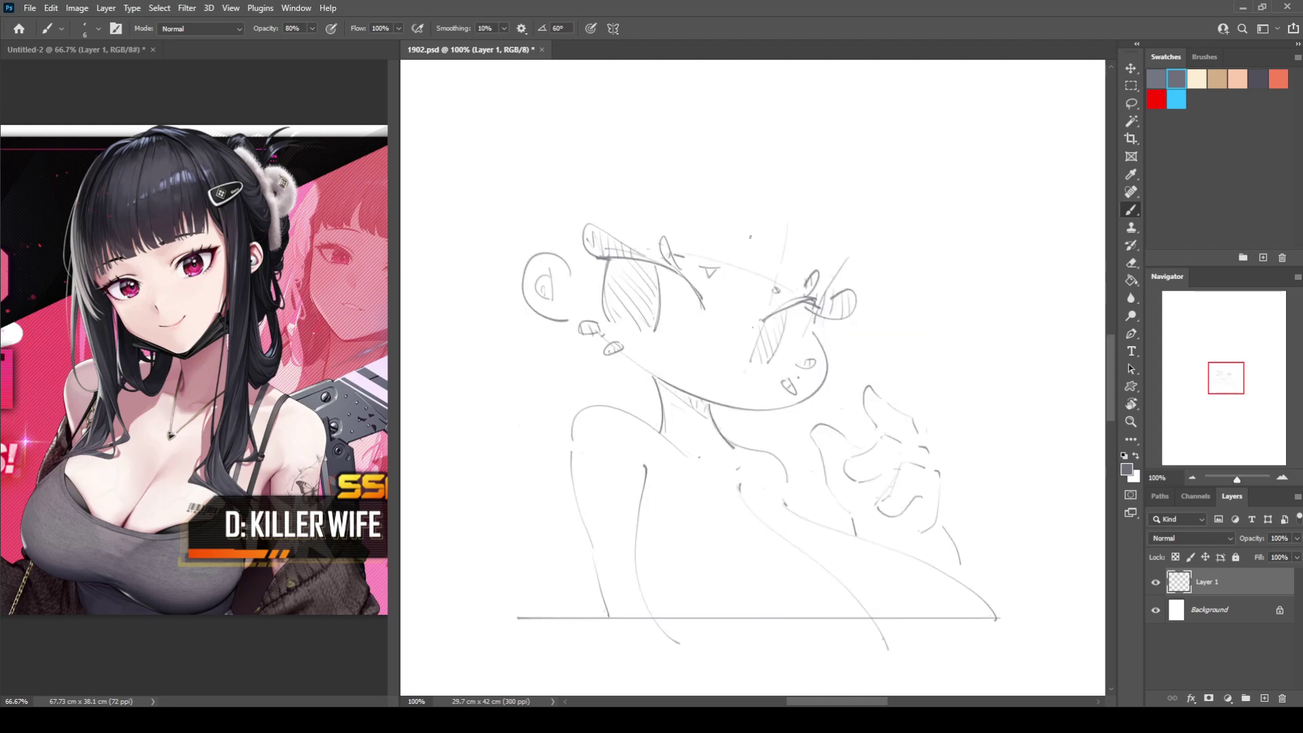
key(ctrl+shift+h)
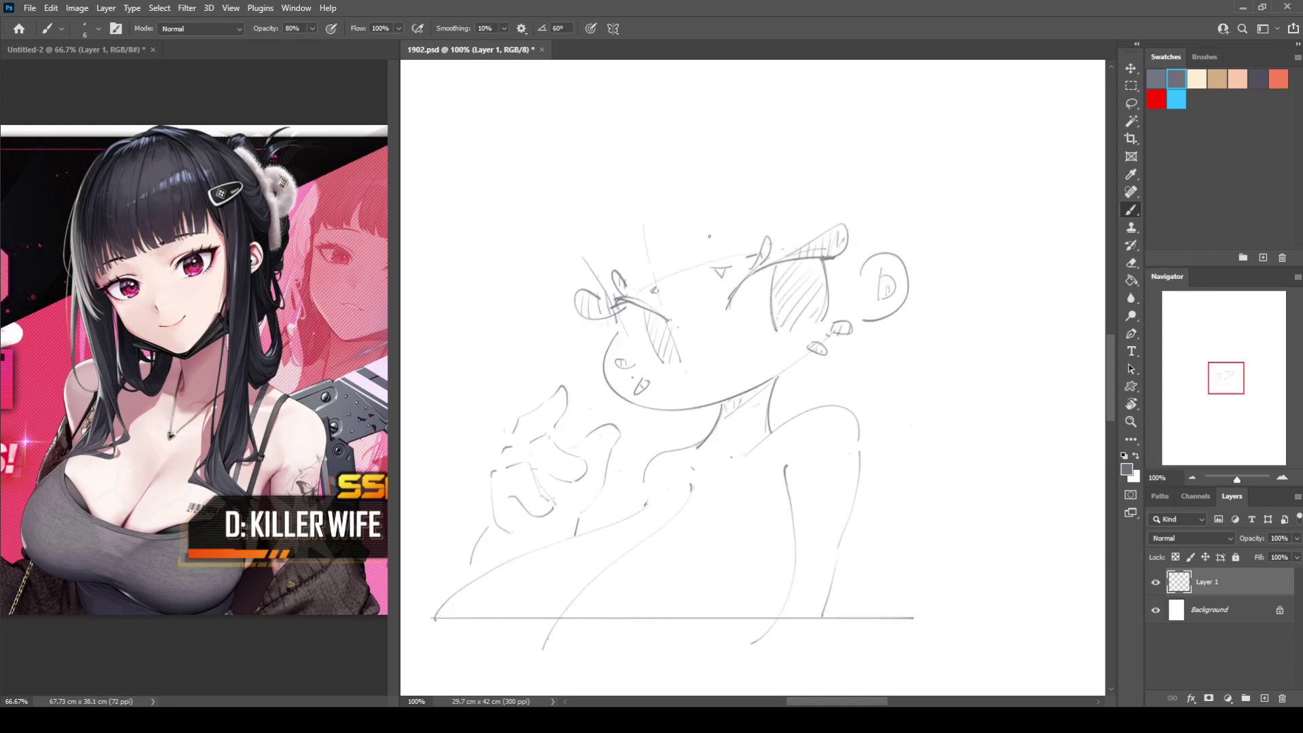
Step: Draw large ovals above the near and far eyes and a small angled mark between them
mouse_move(697, 206)
mouse_down()
mouse_move(750, 234)
mouse_move(774, 222)
mouse_up()
mouse_move(607, 258)
mouse_down()
mouse_move(608, 201)
mouse_move(659, 273)
mouse_move(642, 272)
mouse_up()
key(ctrl+z)
key(ctrl+z)
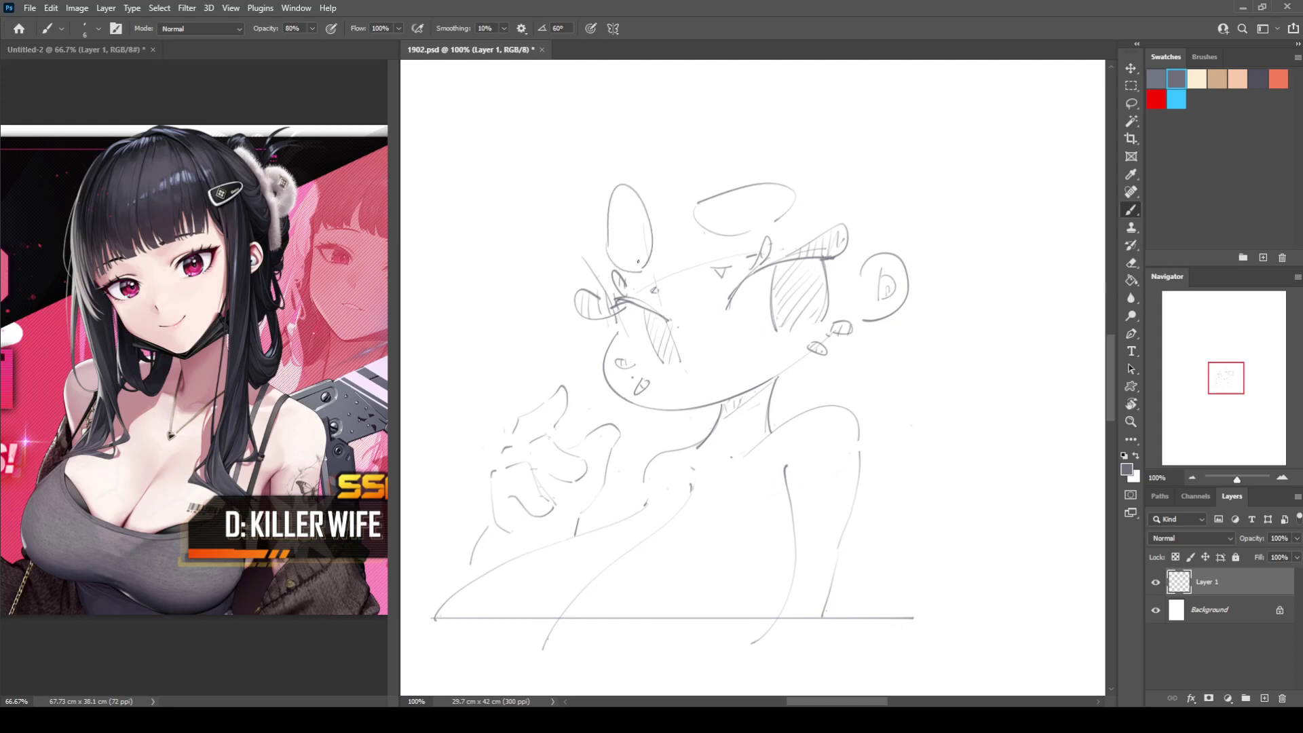
drag(684, 180, 687, 188)
Step: Draw a darker lash line across the near eye, extending past its outer corner towards the ear
mouse_move(728, 307)
mouse_down()
mouse_move(737, 291)
mouse_move(842, 261)
mouse_up()
key(ctrl+z)
mouse_move(731, 300)
mouse_down()
mouse_move(854, 263)
mouse_move(777, 276)
mouse_up()
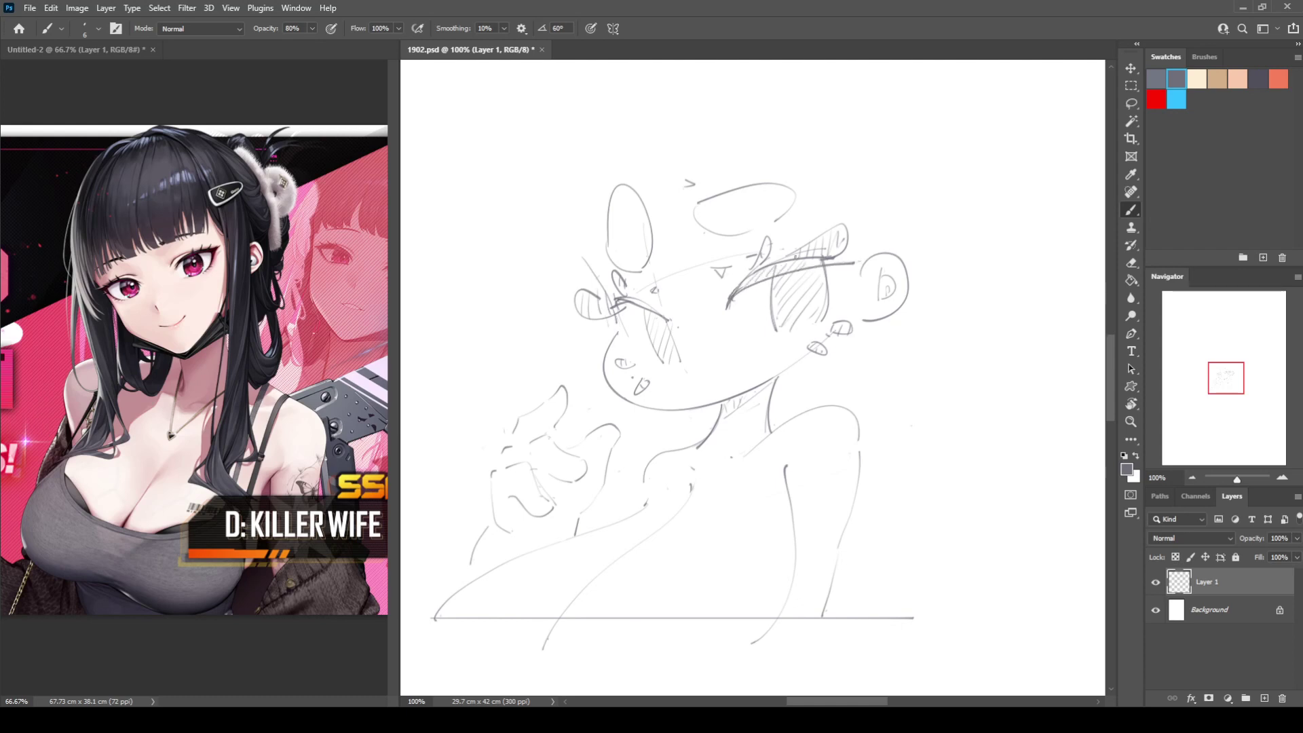
Step: Extend the far eye's lash line through the hatched outer corner in the mirrored view
key(ctrl+shift+h)
drag(763, 320, 849, 311)
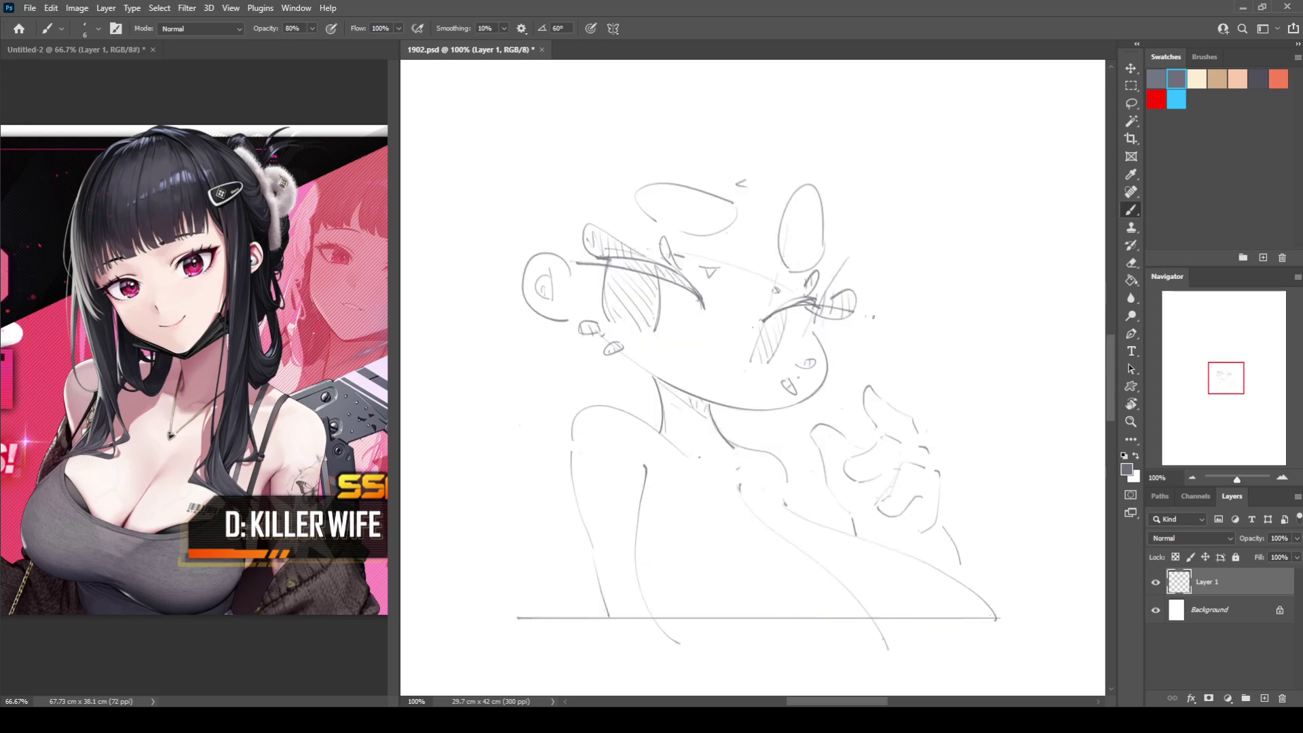
key(h)
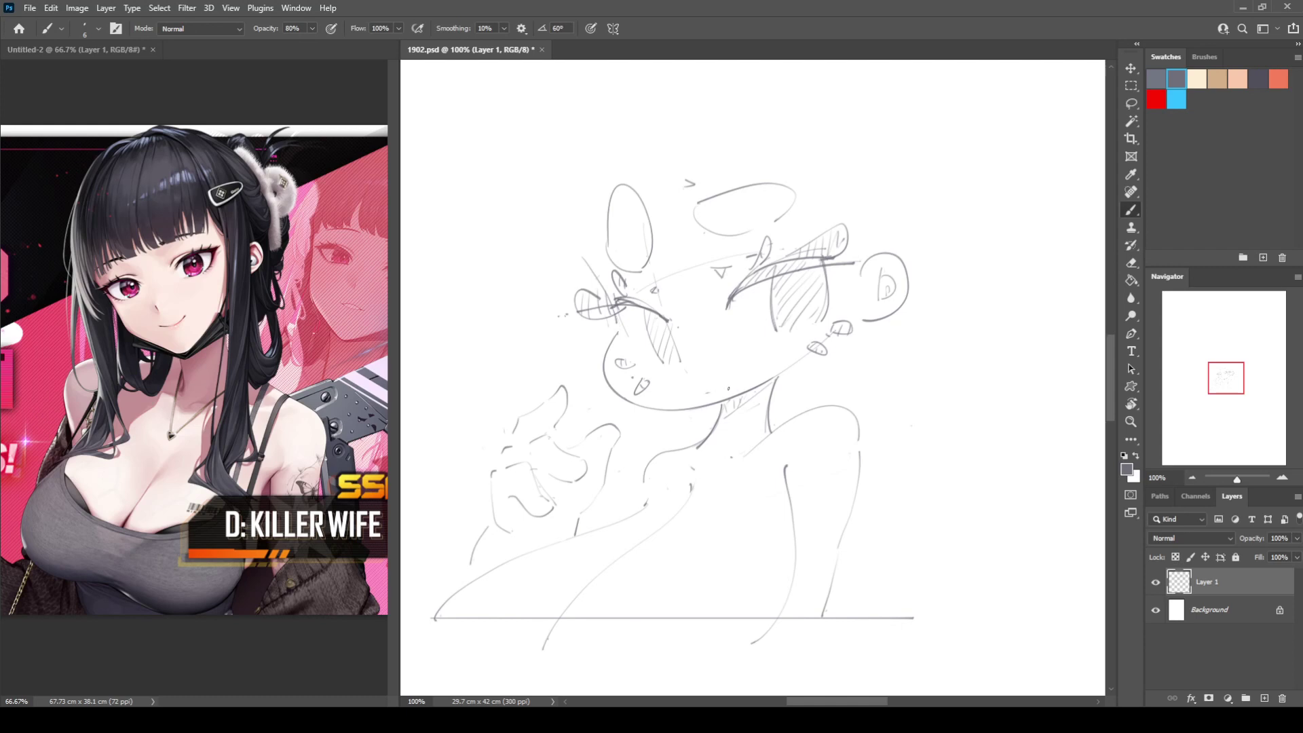
key(h)
key(h)
Step: Try a short mouth line above the chin and compare it in the mirrored view
key(e)
key(b)
key(h)
key(h)
key(e)
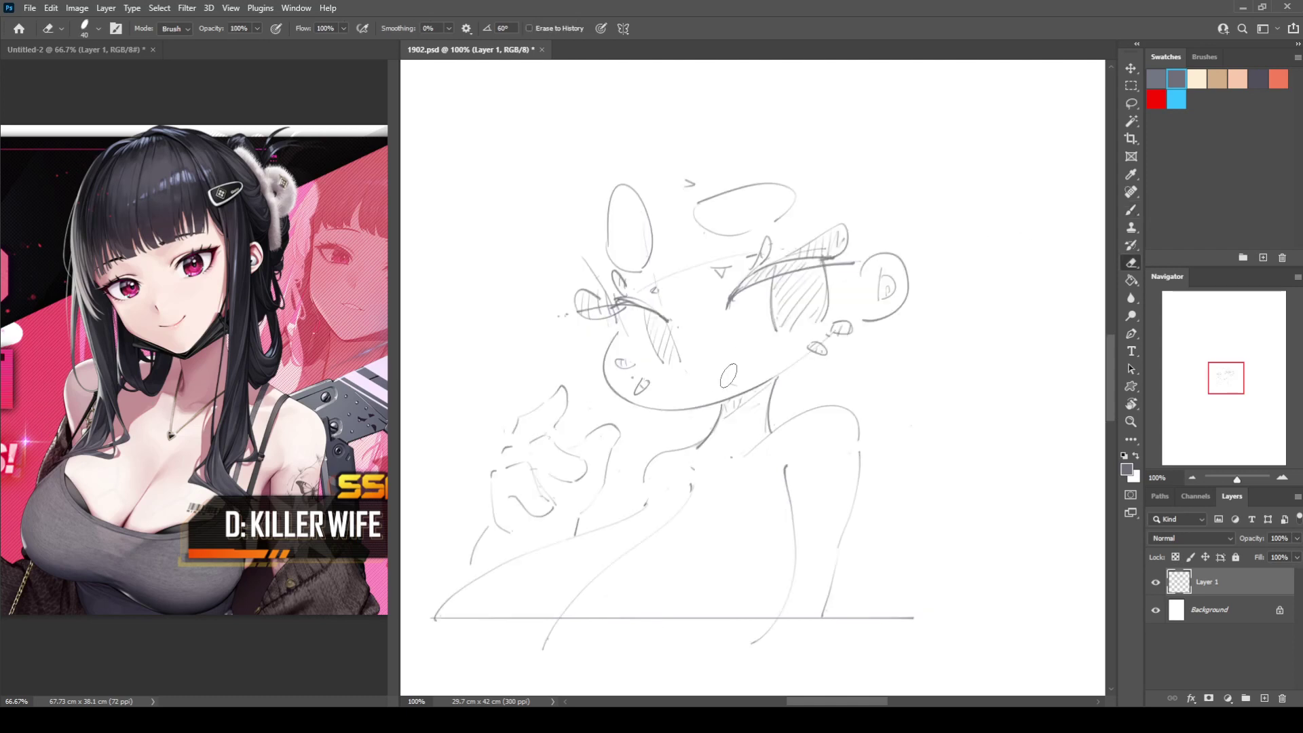
key(b)
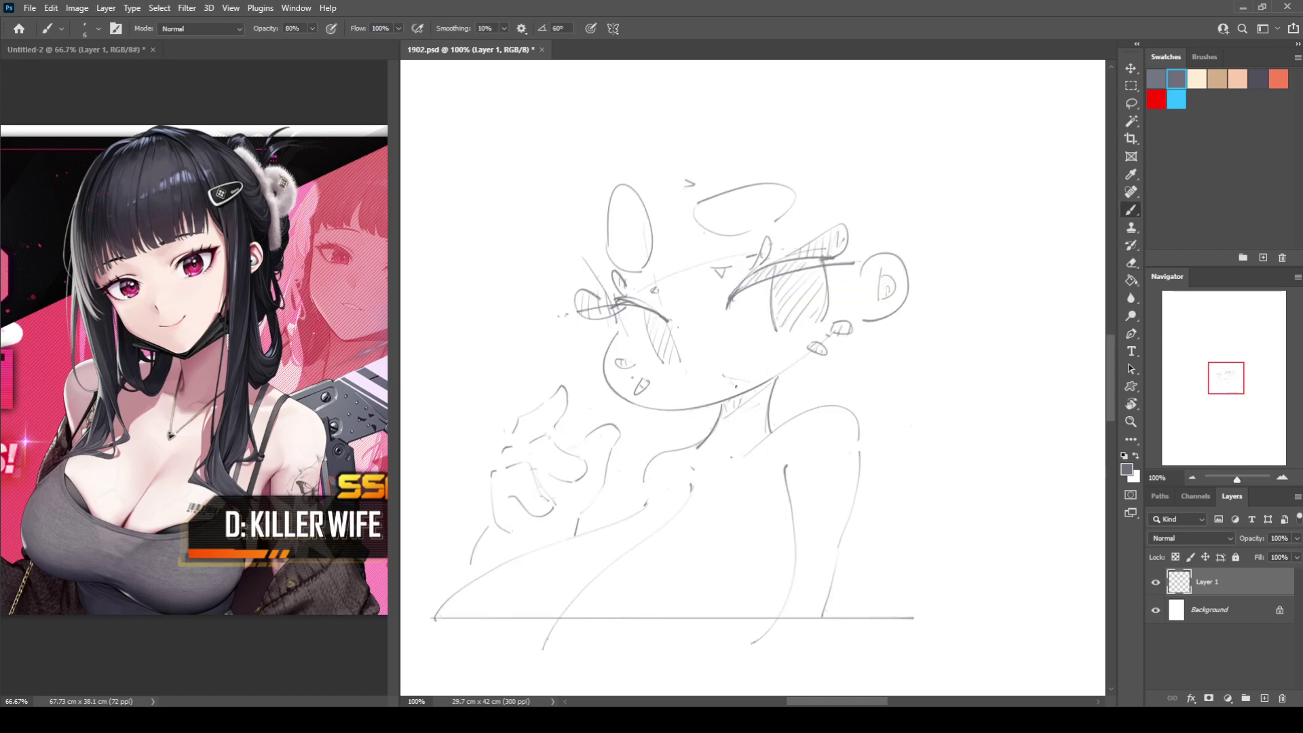
key(h)
key(h)
key(h)
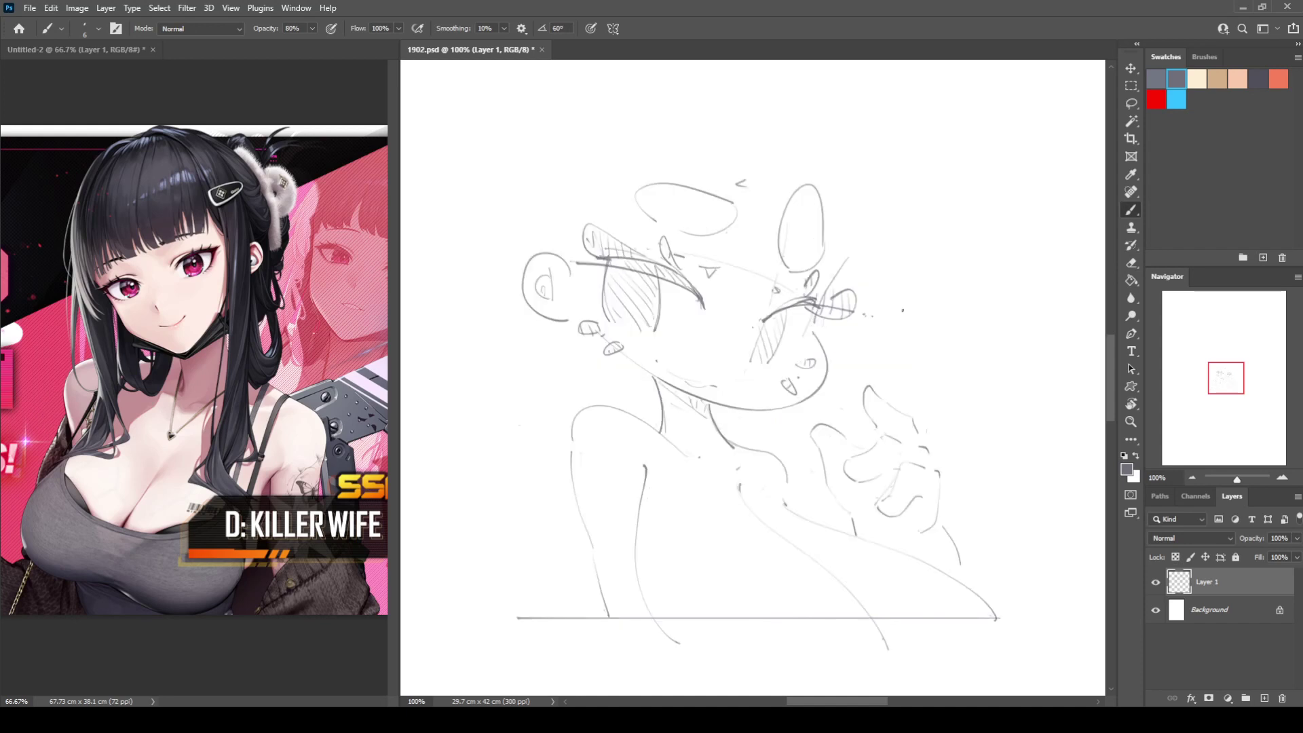
key(h)
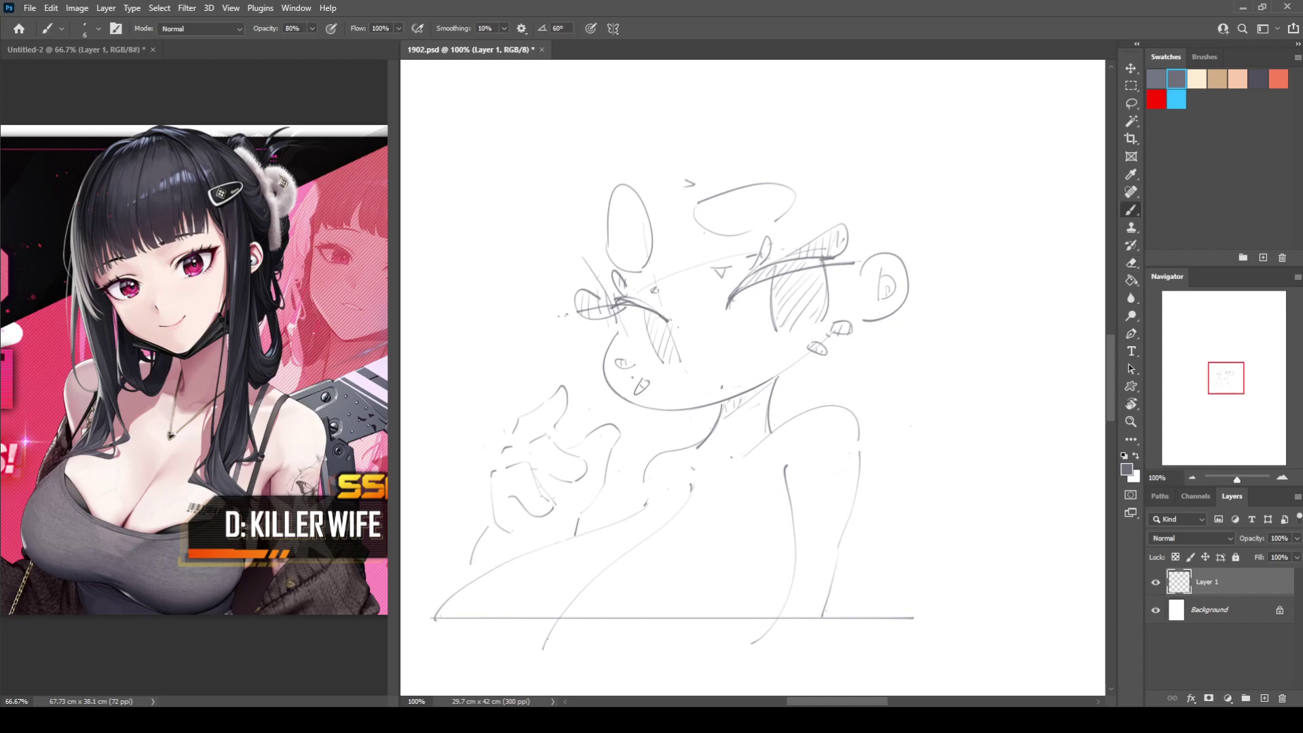
Step: Draw a faint line just inside the near jaw, comparing the face in mirrored and normal view
key(h)
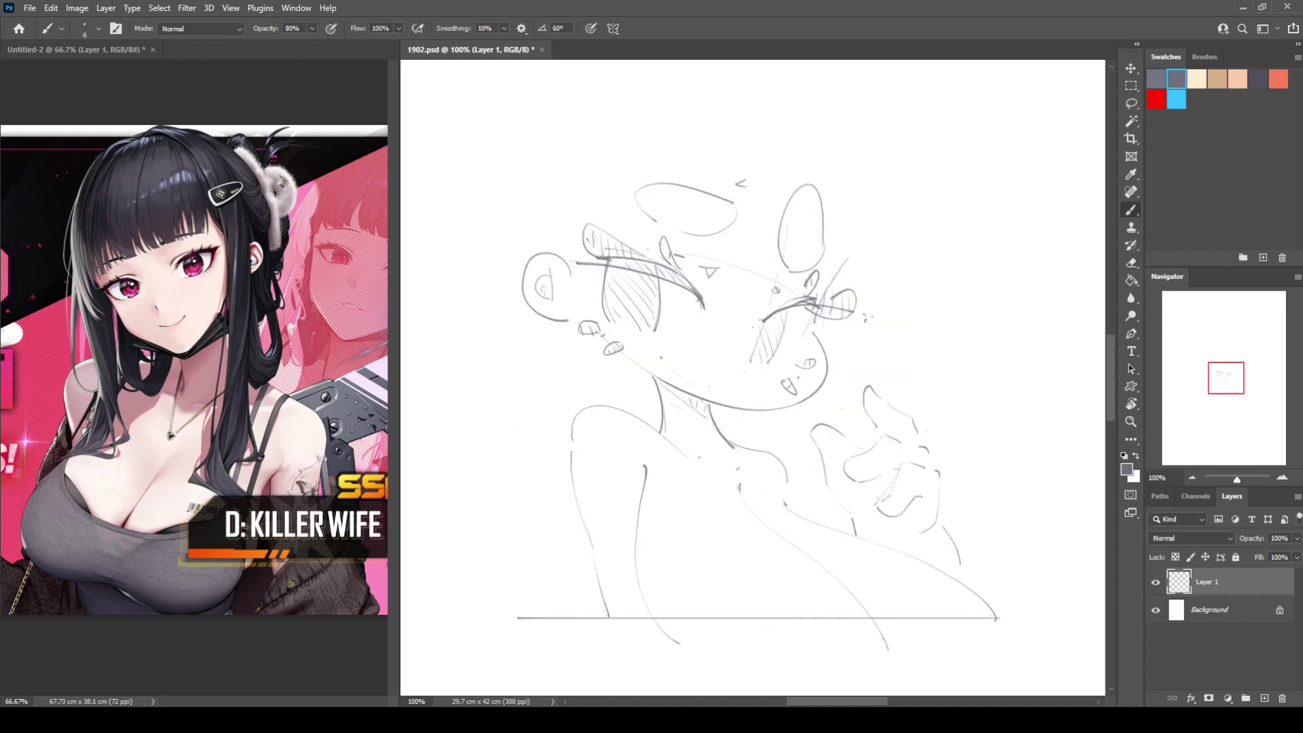
key(h)
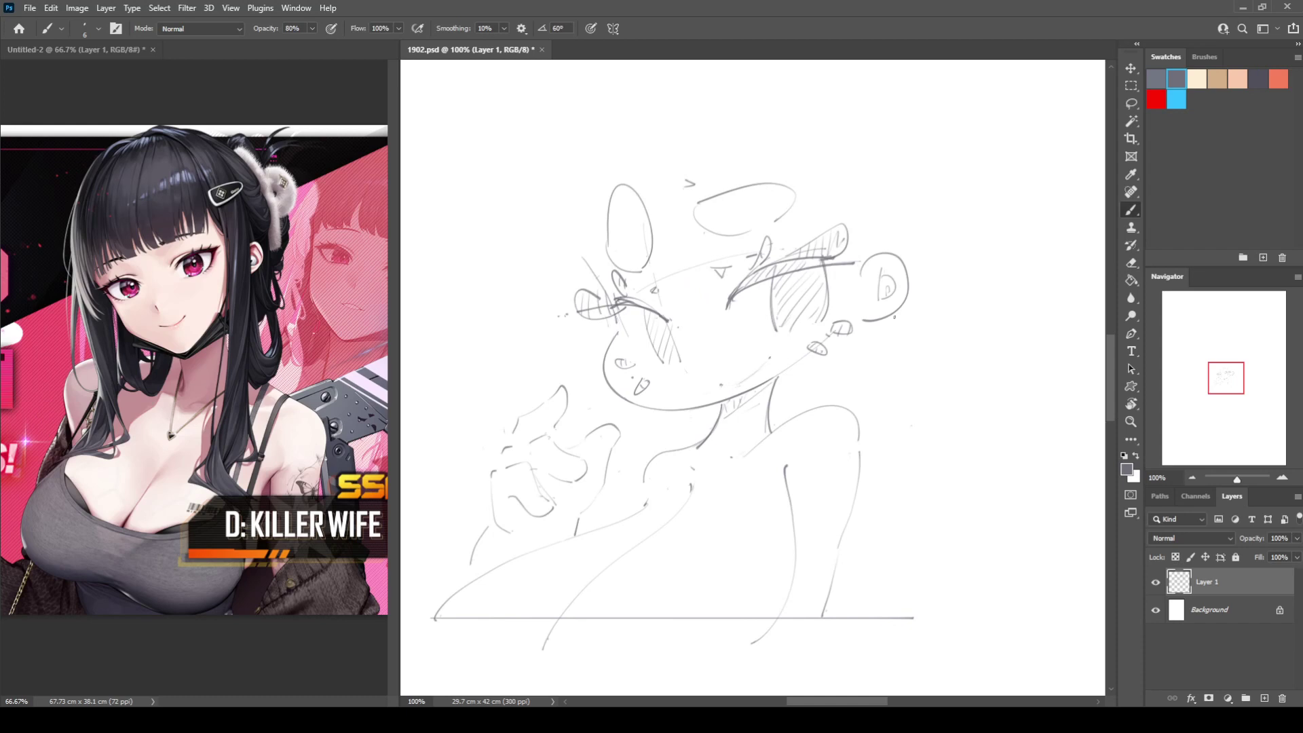
key(h)
key(h)
Step: Add a new layer and draw a line from beside the near ear down the cheek to the small jaw ovals
click(1264, 698)
drag(856, 270, 842, 294)
drag(838, 296, 818, 335)
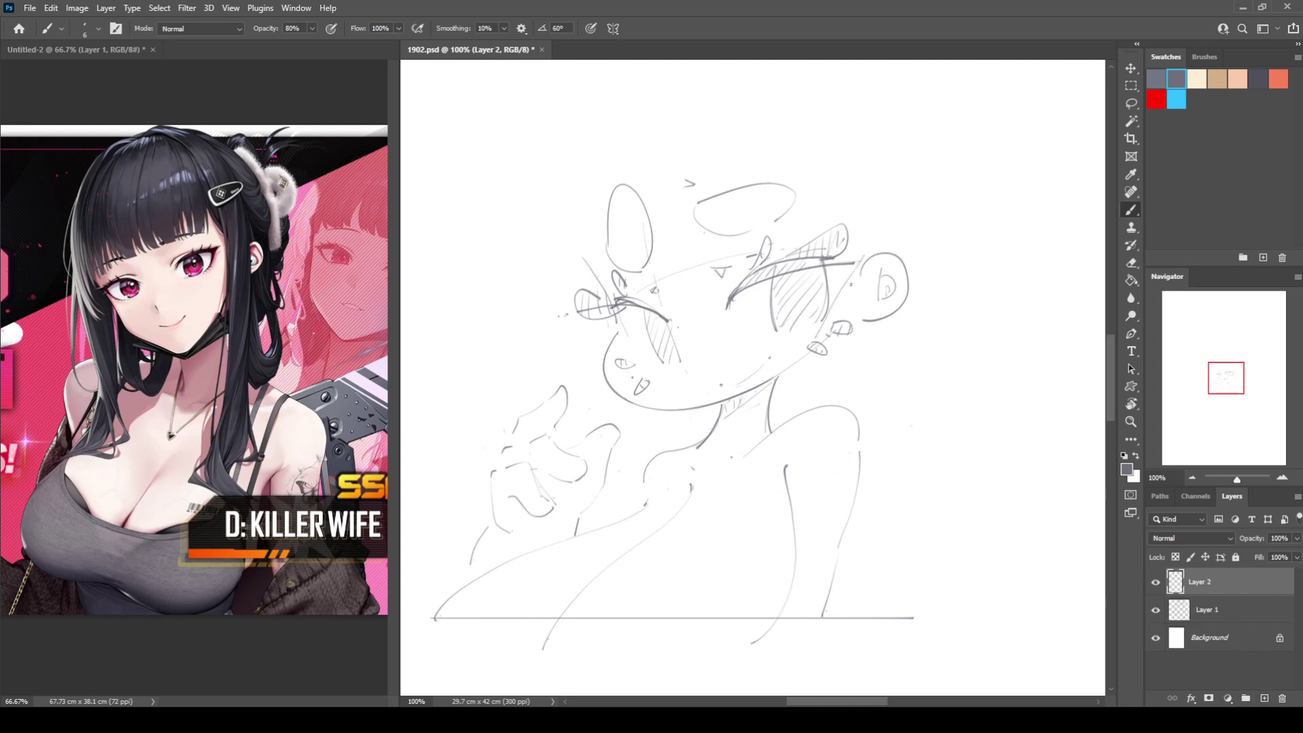
key(ctrl+z)
drag(859, 271, 826, 344)
Step: Try a curved line along the underside of the chin and up the near jaw
mouse_move(645, 404)
mouse_down()
mouse_move(707, 405)
mouse_move(697, 420)
mouse_move(827, 358)
mouse_move(699, 419)
mouse_up()
key(ctrl+z)
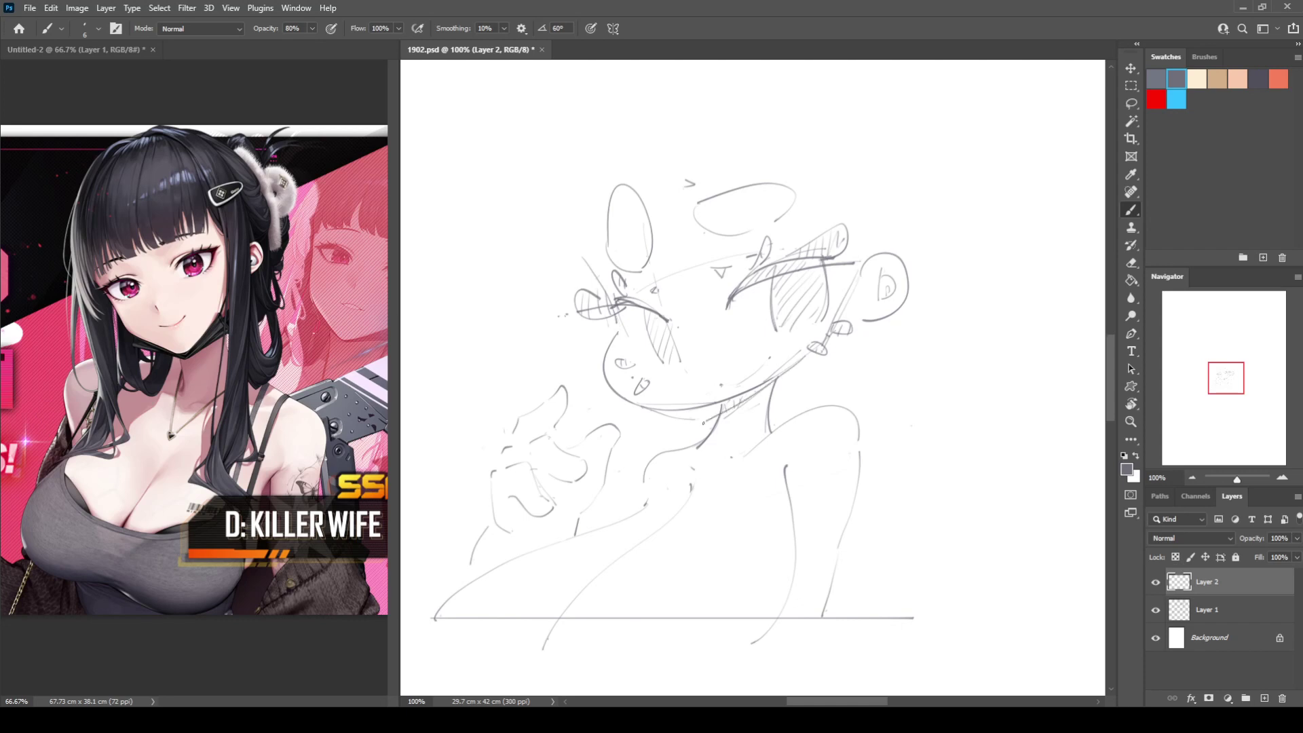
key(ctrl+z)
key(ctrl+z)
key(ctrl+z)
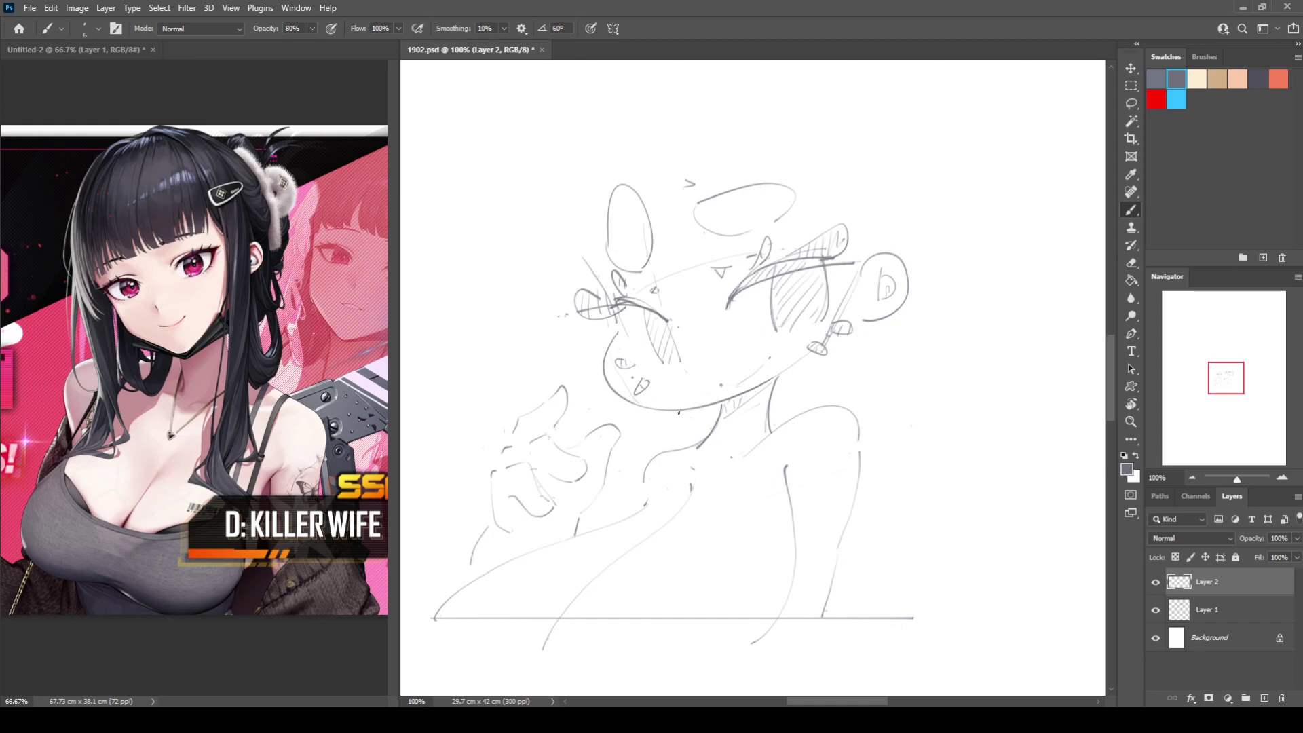
Step: Draw a line beneath the near jaw from the neck towards the ear and check it in the mirrored view
mouse_move(720, 404)
mouse_down()
mouse_move(799, 384)
mouse_move(811, 352)
mouse_up()
key(ctrl+shift+h)
key(h)
key(h)
key(h)
Step: Add another new layer above the existing sketch layers
click(1267, 697)
drag(813, 482, 841, 504)
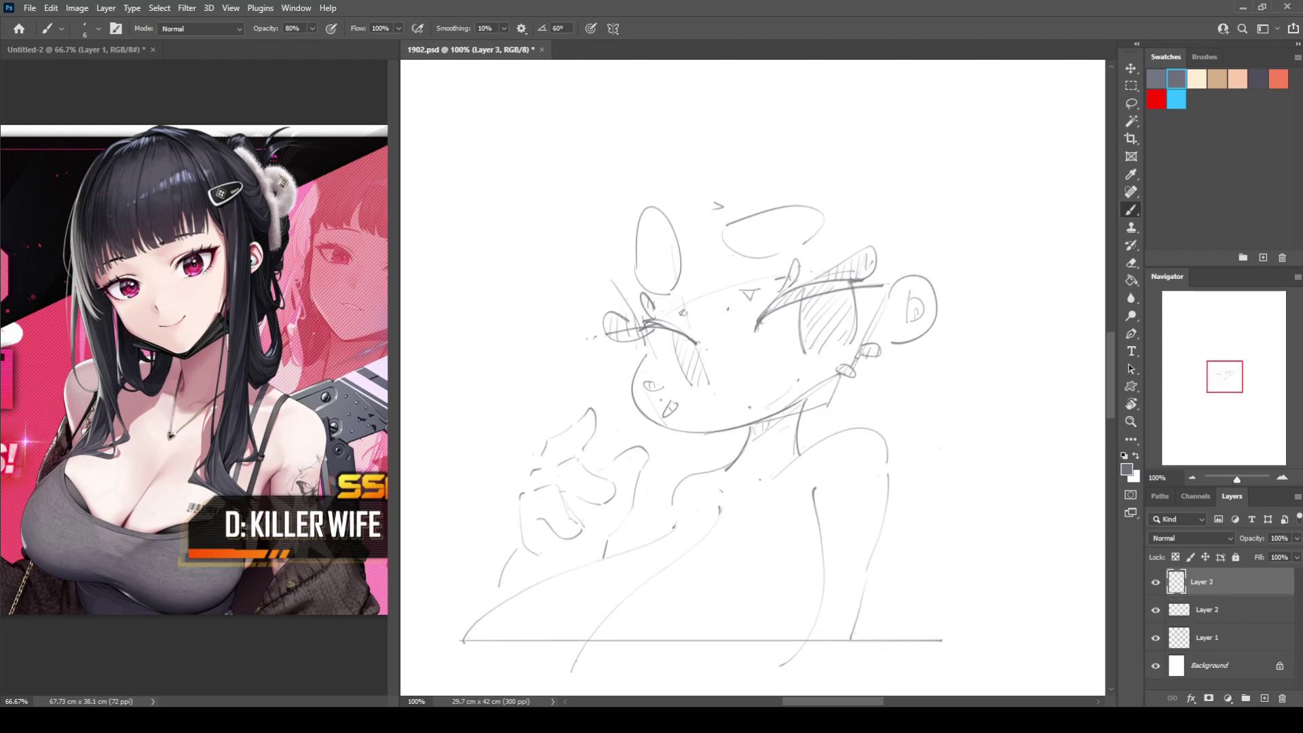
drag(627, 144, 621, 207)
key(ctrl+z)
Step: Scale all three sketch layers down together to 85.21%
key(ctrl+alt+a)
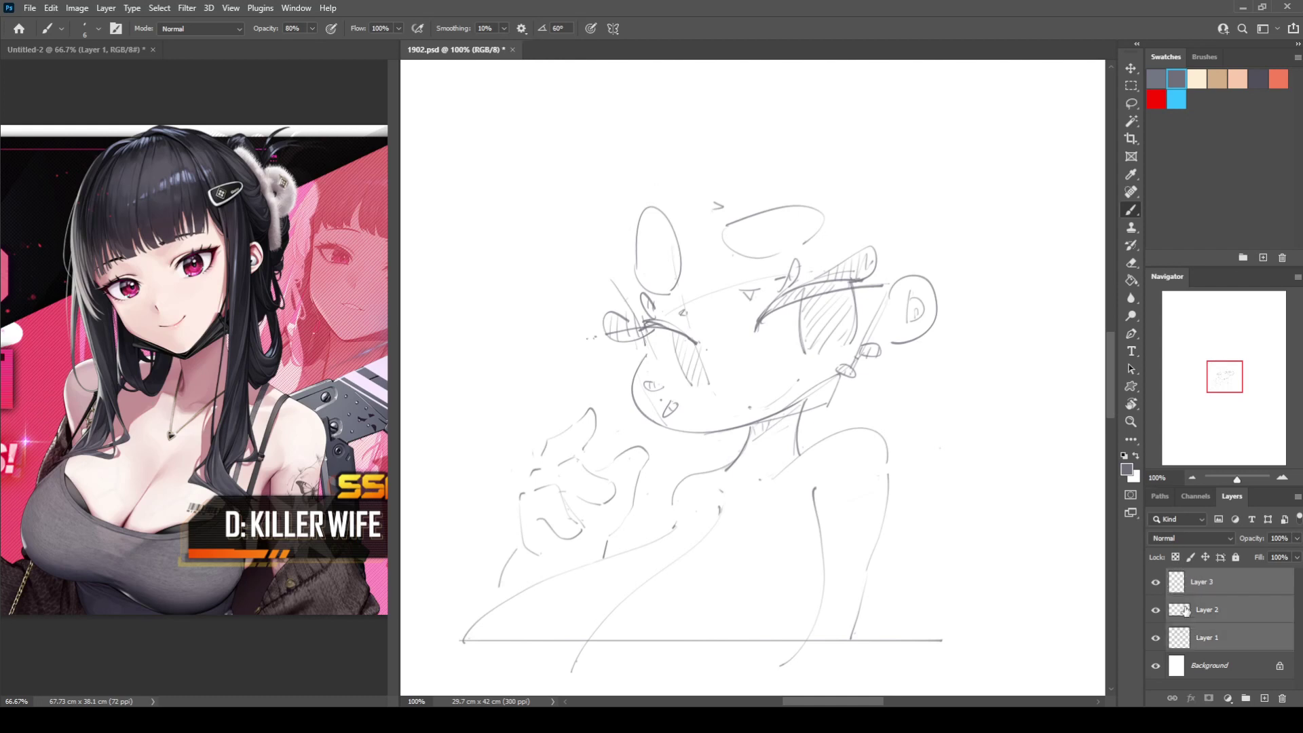
key(ctrl+t)
mouse_move(1009, 199)
mouse_down()
mouse_move(904, 311)
mouse_move(939, 303)
mouse_up()
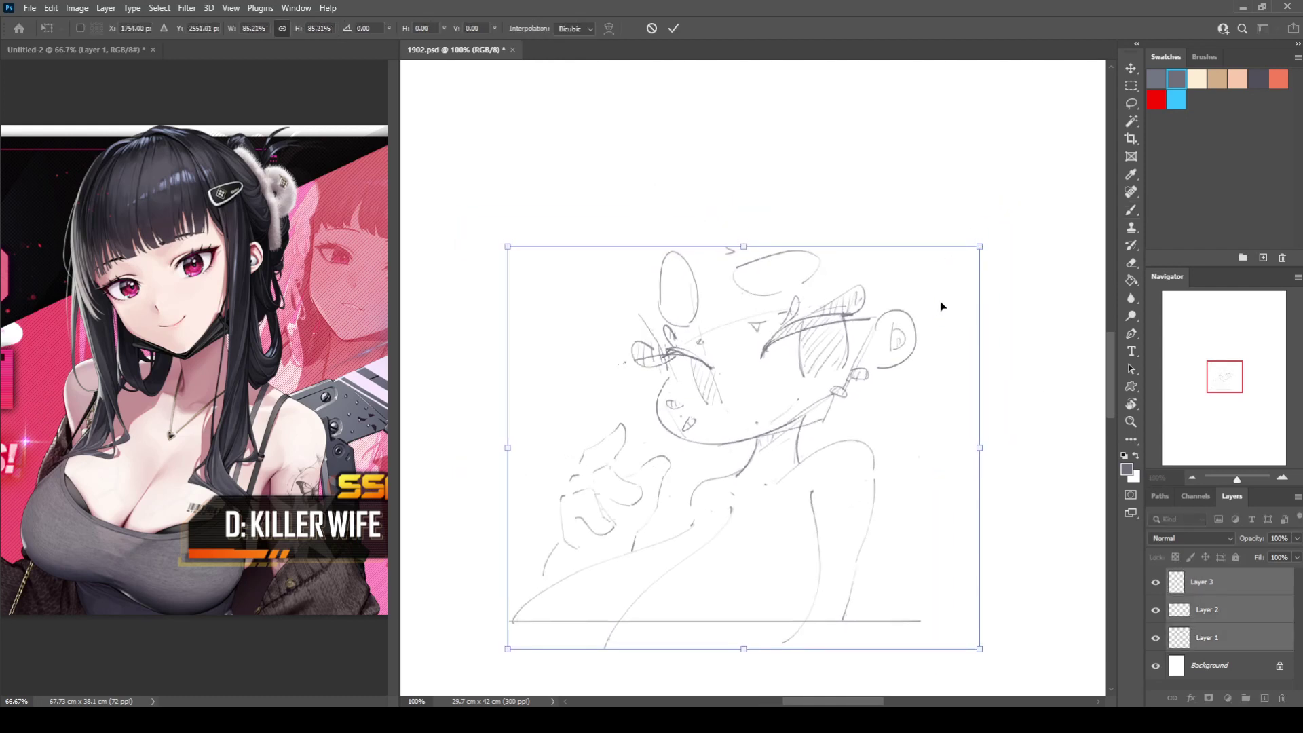
key(Return)
Step: On Layer 3, sketch the bangs across the forehead with a side strand by the near temple, erasing rough parts
click(1192, 587)
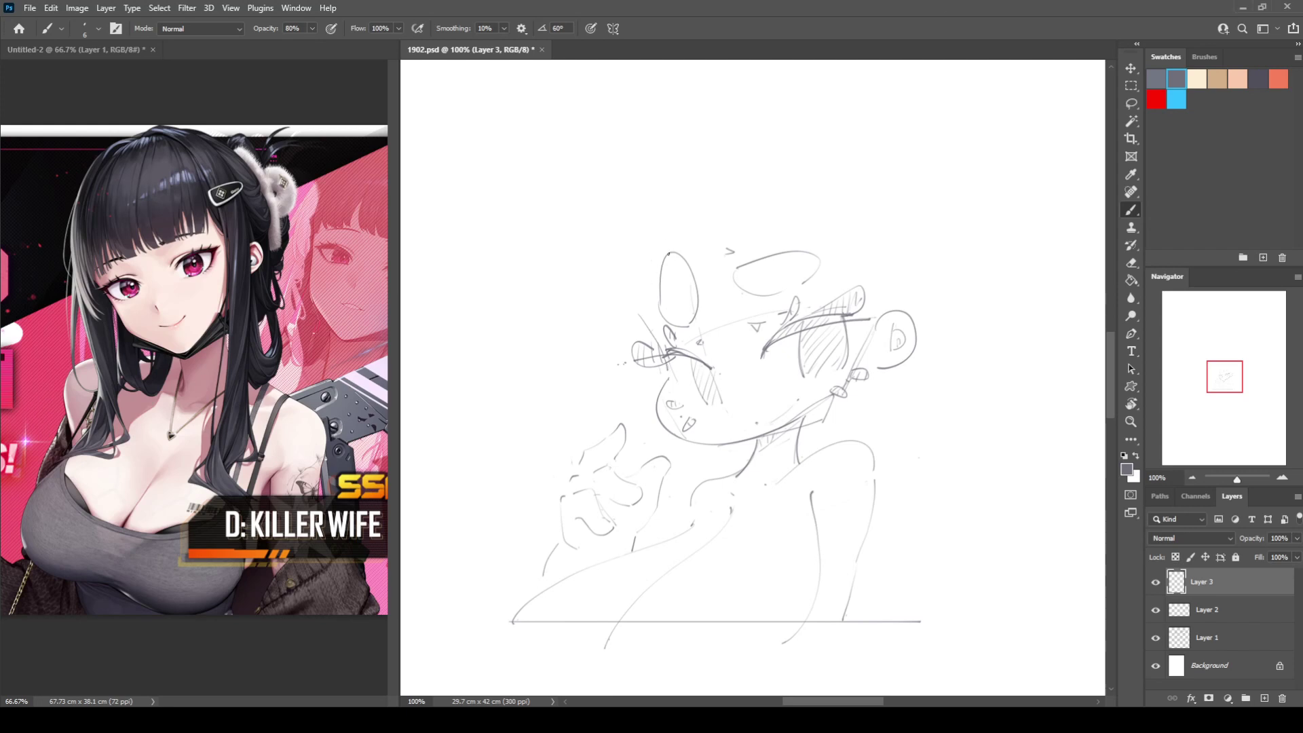
mouse_move(665, 216)
mouse_down()
mouse_move(660, 285)
mouse_move(707, 310)
mouse_up()
mouse_move(733, 240)
mouse_down()
mouse_move(757, 311)
mouse_move(789, 304)
mouse_up()
drag(781, 218, 797, 297)
mouse_move(803, 265)
mouse_down()
mouse_move(854, 280)
mouse_move(834, 283)
mouse_move(823, 214)
mouse_move(862, 290)
mouse_up()
key(e)
mouse_move(668, 277)
mouse_down()
mouse_move(666, 206)
mouse_move(667, 275)
mouse_move(619, 256)
mouse_move(634, 218)
mouse_move(650, 316)
mouse_up()
key(b)
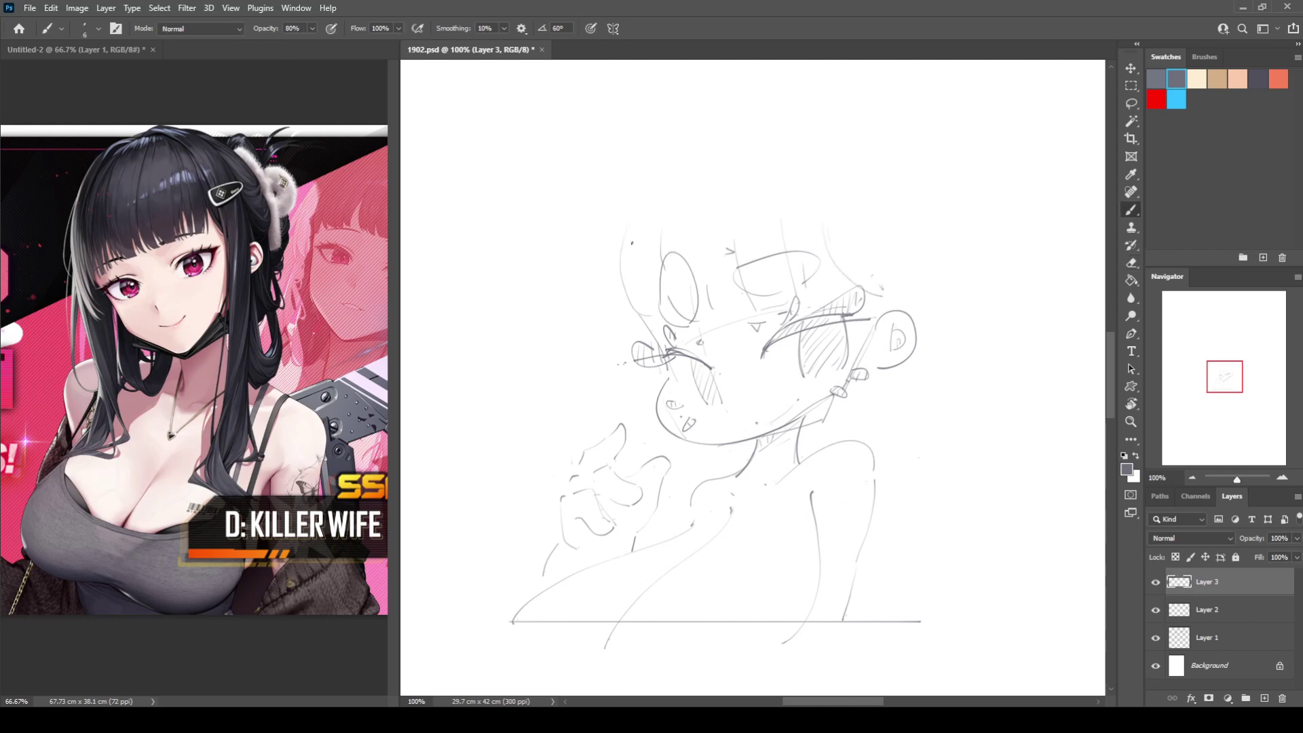
Step: Draw curved hair strands framing the far side of the face from the crown down to the far eye
key(ctrl+z)
drag(623, 261, 645, 334)
key(ctrl+z)
drag(642, 223, 657, 329)
drag(614, 257, 632, 370)
key(ctrl+shift+h)
key(ctrl+shift+h)
key(ctrl+z)
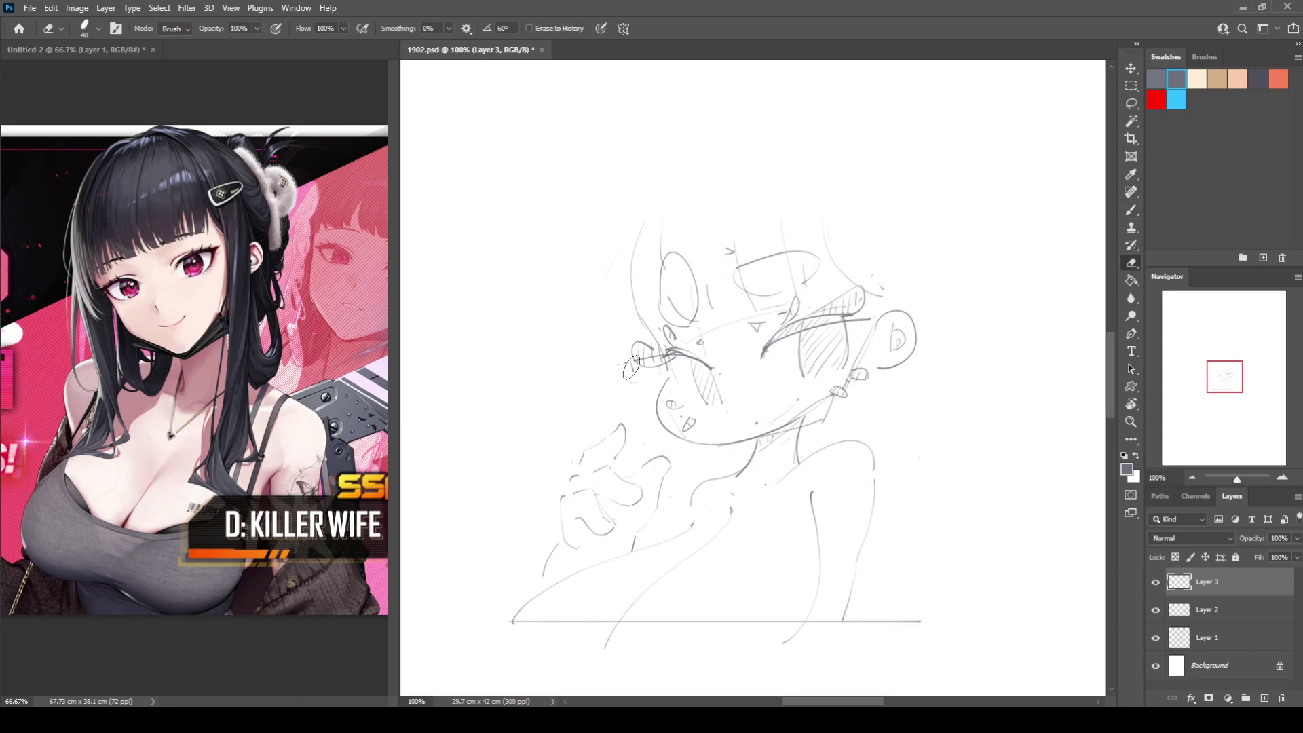
drag(634, 225, 636, 346)
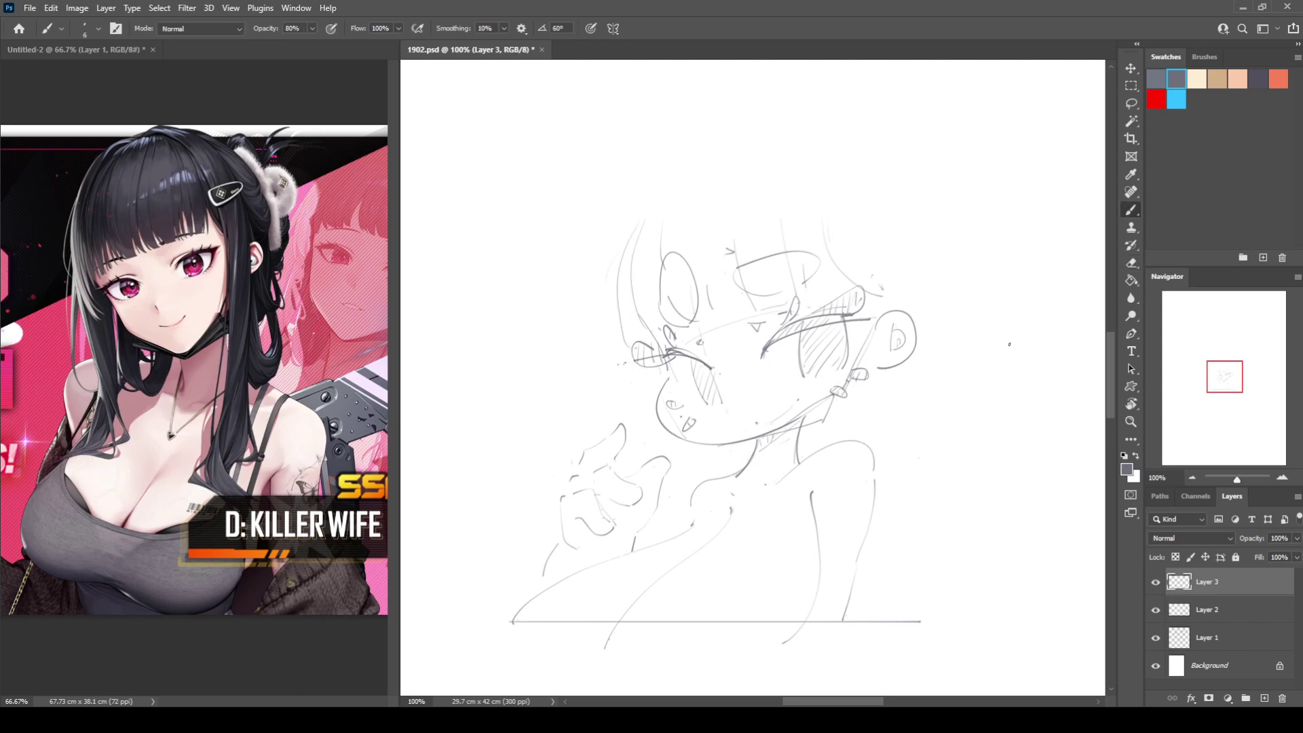
Step: Draw a short strand at the near temple and a long strand past the ear to the shoulder
drag(867, 263, 861, 303)
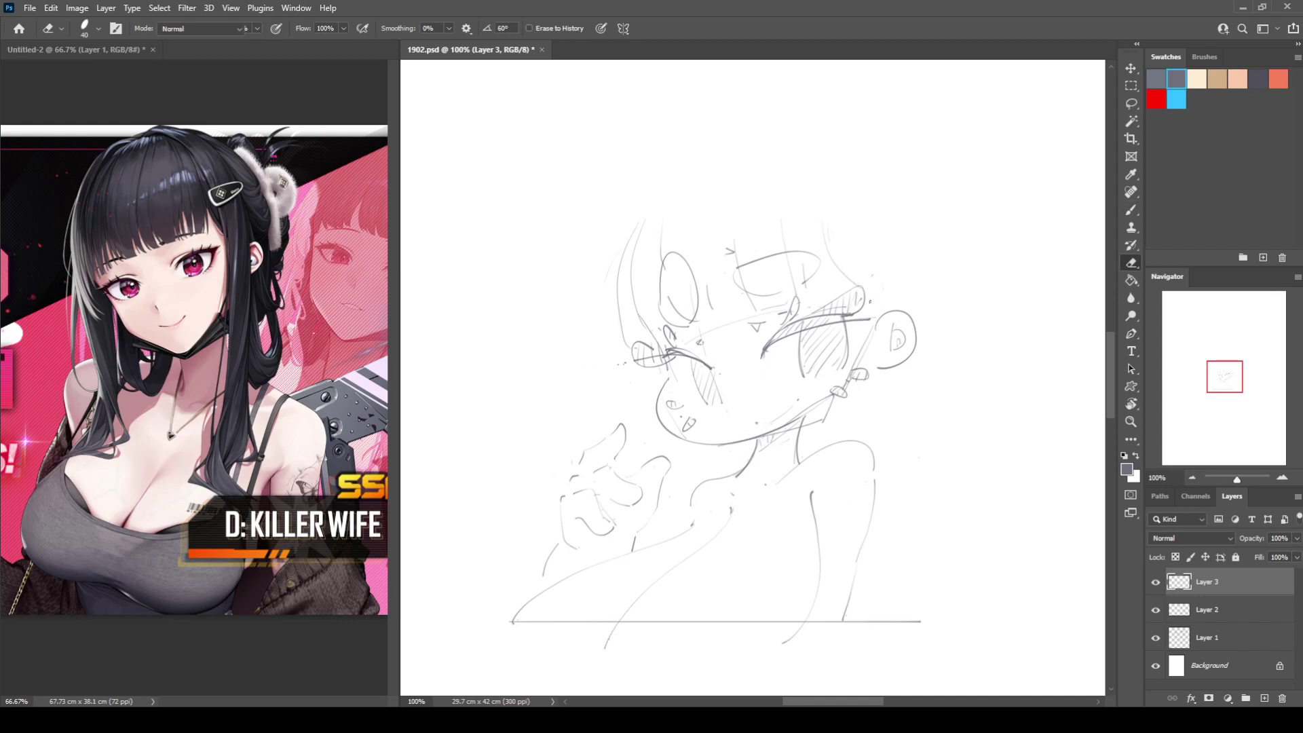
drag(853, 375, 800, 492)
key(ctrl+z)
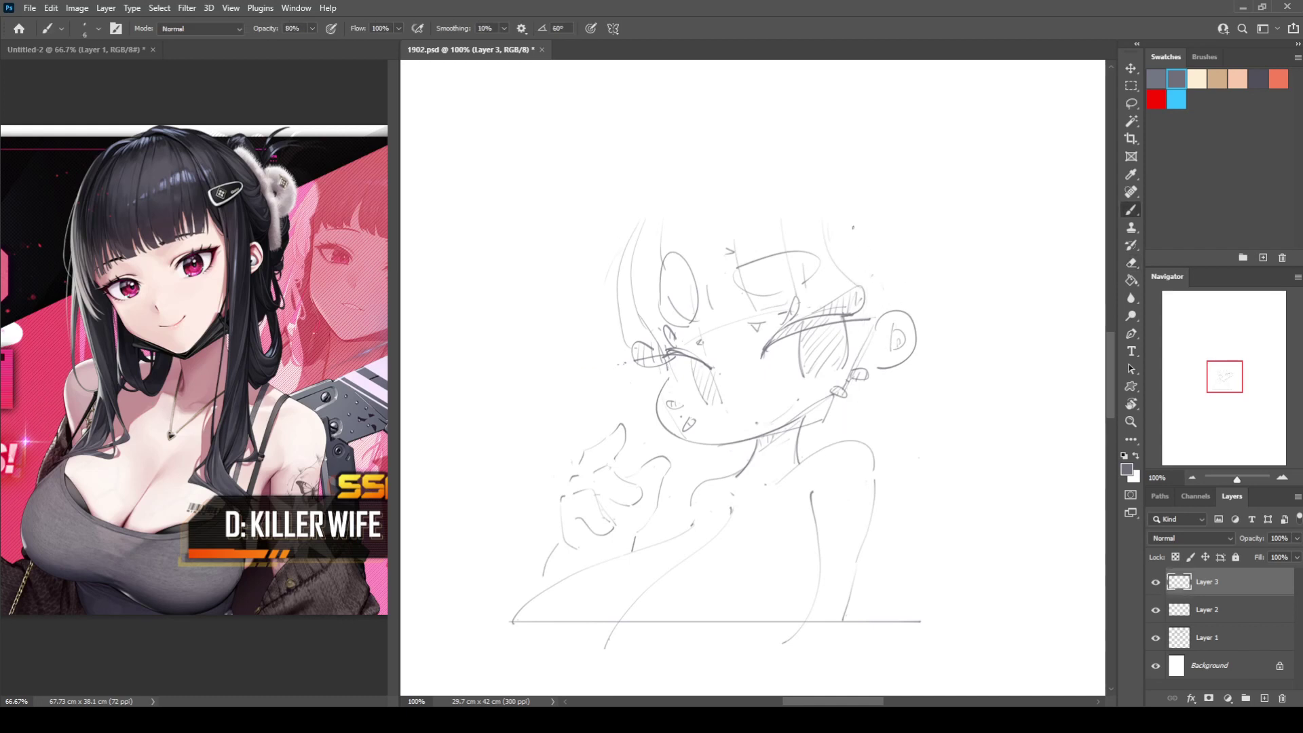
drag(853, 225, 849, 441)
key(ctrl+z)
drag(837, 202, 853, 302)
drag(882, 230, 876, 453)
Step: Add a curl over the near shoulder, a long outer strand behind the ear and loose hair ends beside the arm
drag(841, 404, 879, 519)
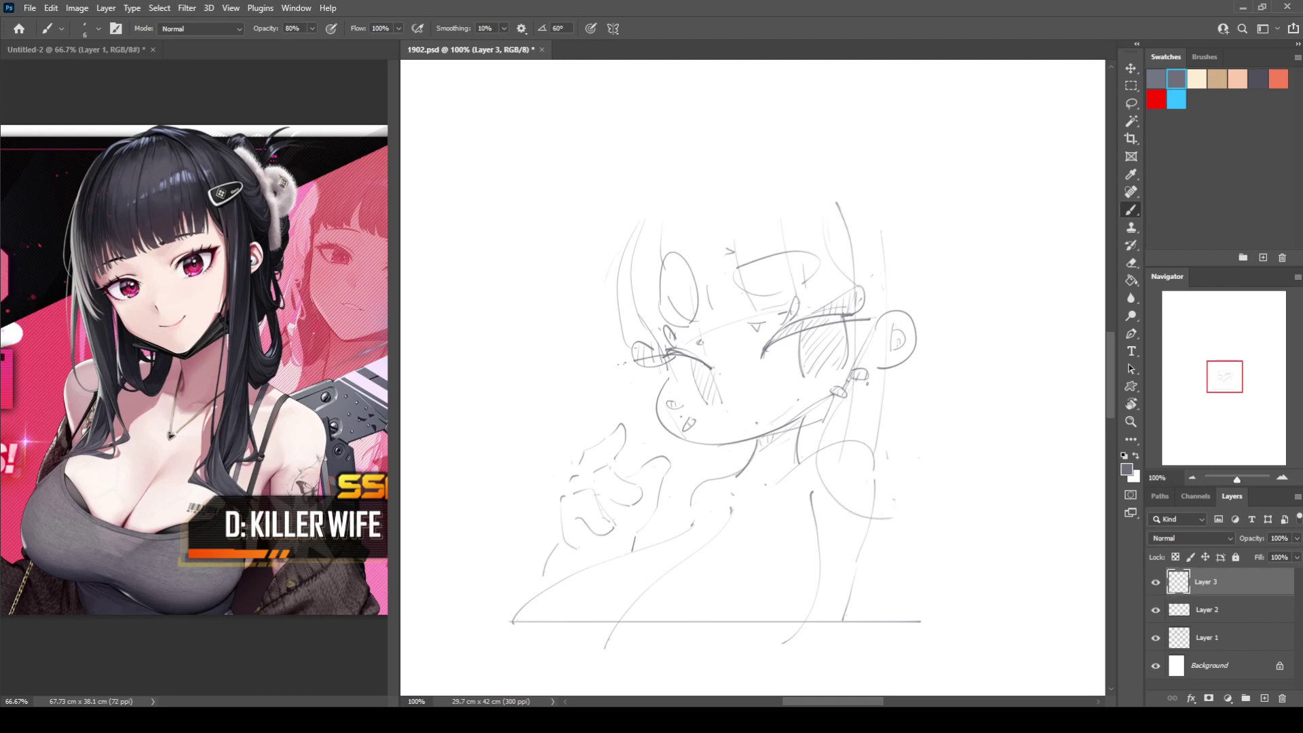
drag(828, 444, 907, 487)
drag(897, 441, 899, 479)
mouse_move(882, 220)
mouse_down()
mouse_move(906, 474)
mouse_move(955, 479)
mouse_move(911, 512)
mouse_move(964, 467)
mouse_up()
key(ctrl+z)
drag(976, 479, 904, 543)
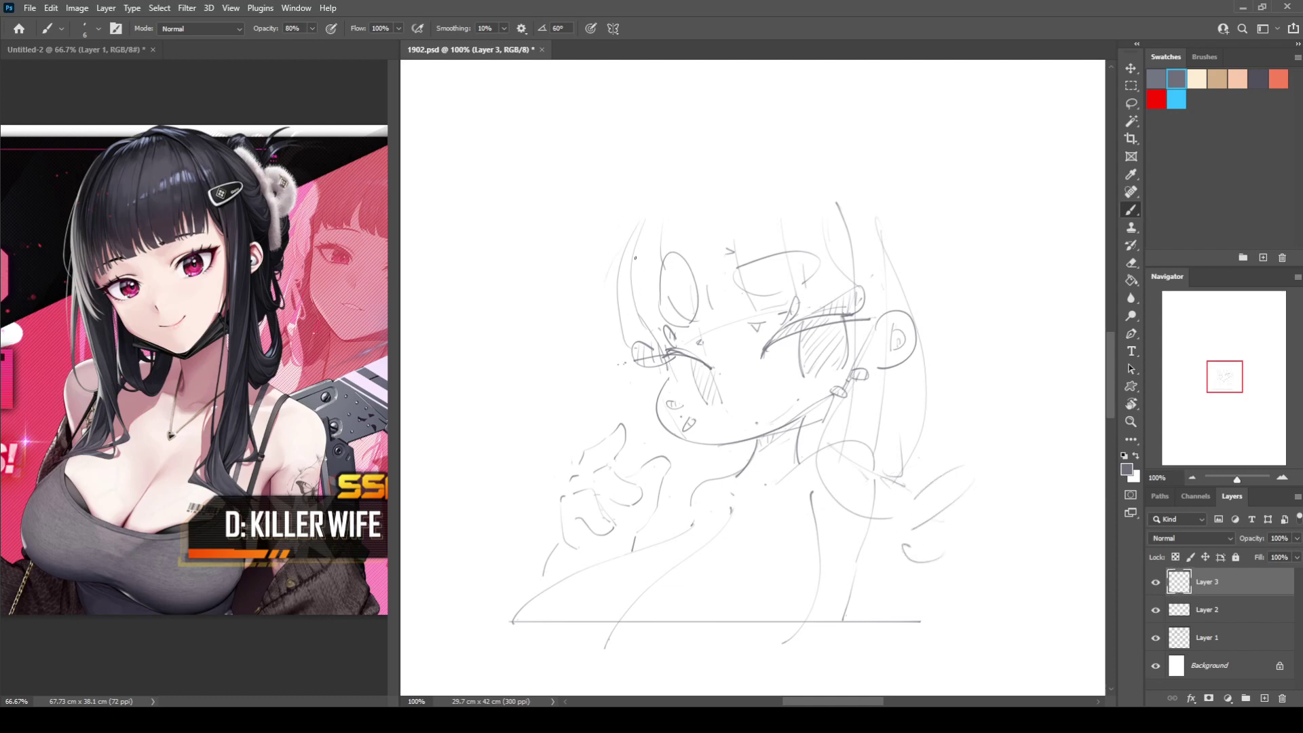
Step: Sketch the far-side hair lock falling past the cheek to the chest, with curled ends and an outer strand
mouse_move(647, 286)
mouse_down()
mouse_move(620, 395)
mouse_move(640, 461)
mouse_up()
key(ctrl+z)
mouse_move(659, 322)
mouse_down()
mouse_move(639, 446)
mouse_move(702, 535)
mouse_up()
mouse_move(652, 425)
mouse_down()
mouse_move(713, 518)
mouse_move(631, 565)
mouse_move(682, 565)
mouse_up()
drag(633, 536, 645, 551)
drag(619, 320, 602, 457)
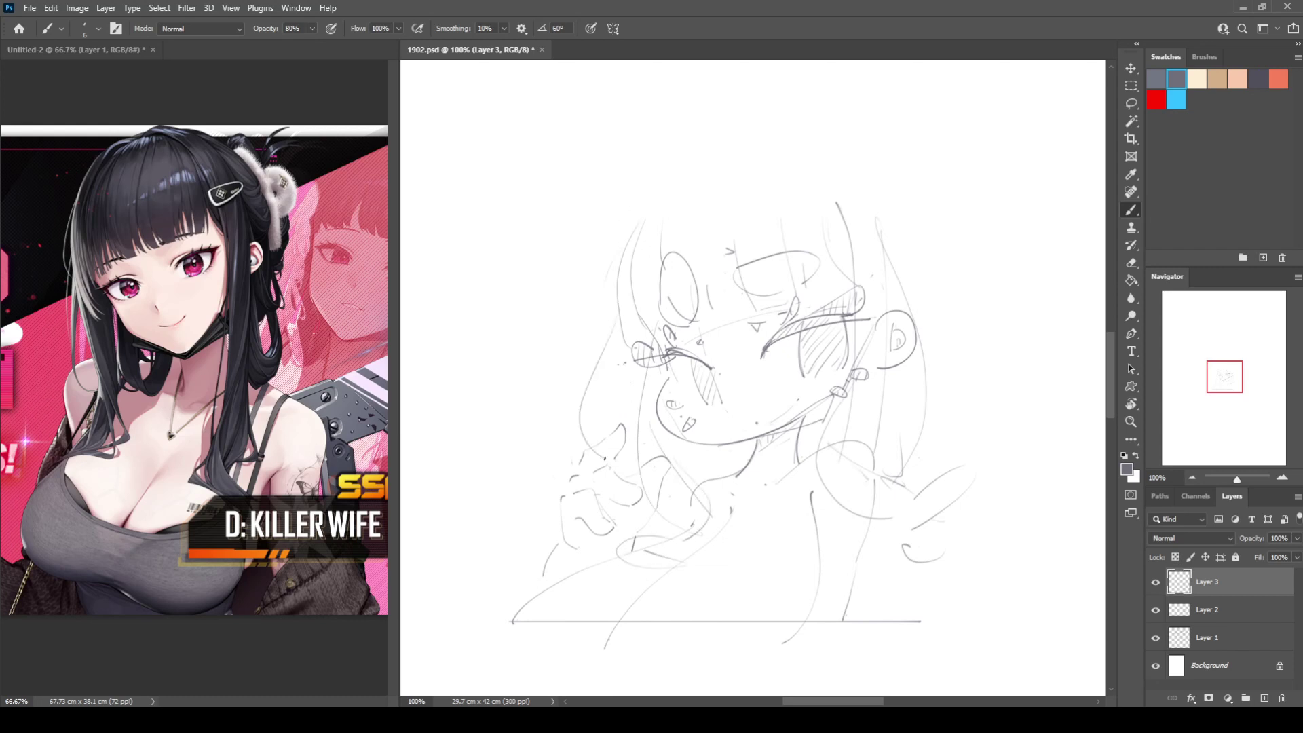
drag(643, 368, 585, 432)
drag(615, 395, 663, 458)
Step: Erase the stray marks above the chin on Layer 1 and check the sketch in the mirrored view
key(shift+h)
key(shift+h)
click(1156, 611)
click(1215, 610)
click(1215, 637)
key(e)
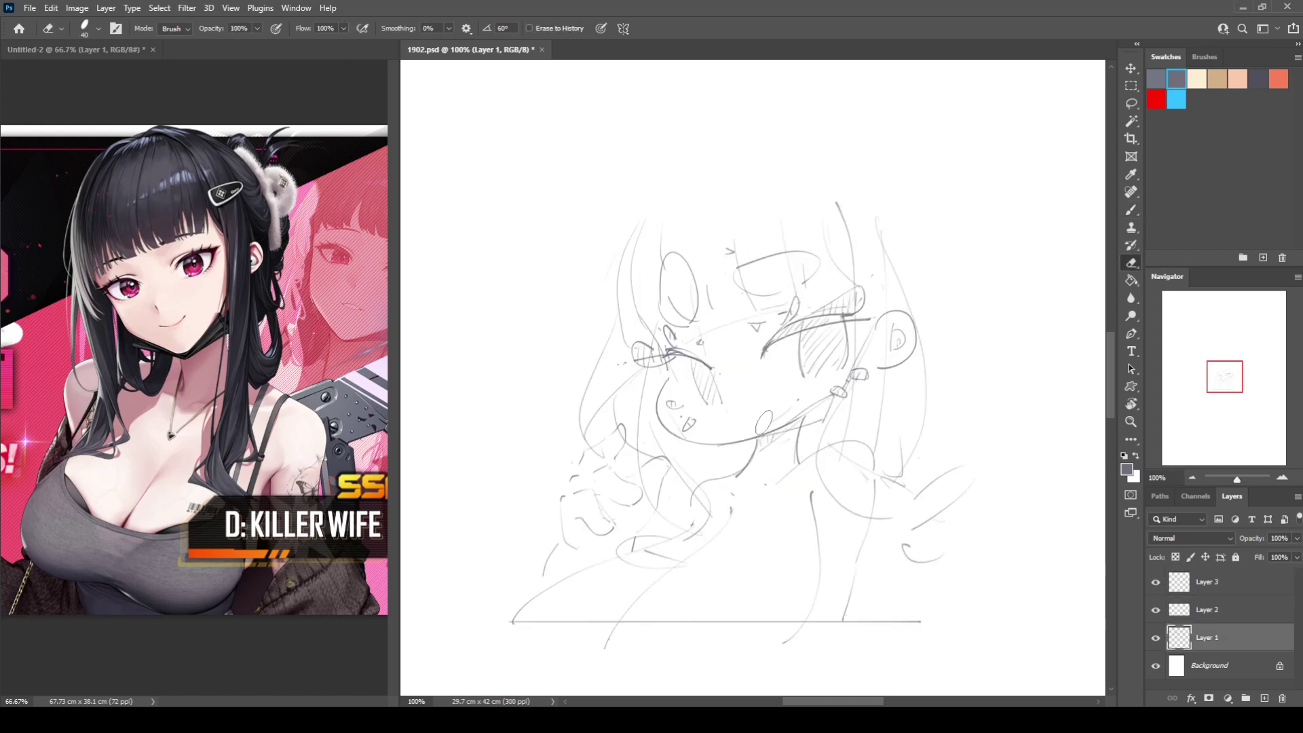
key(b)
key(h)
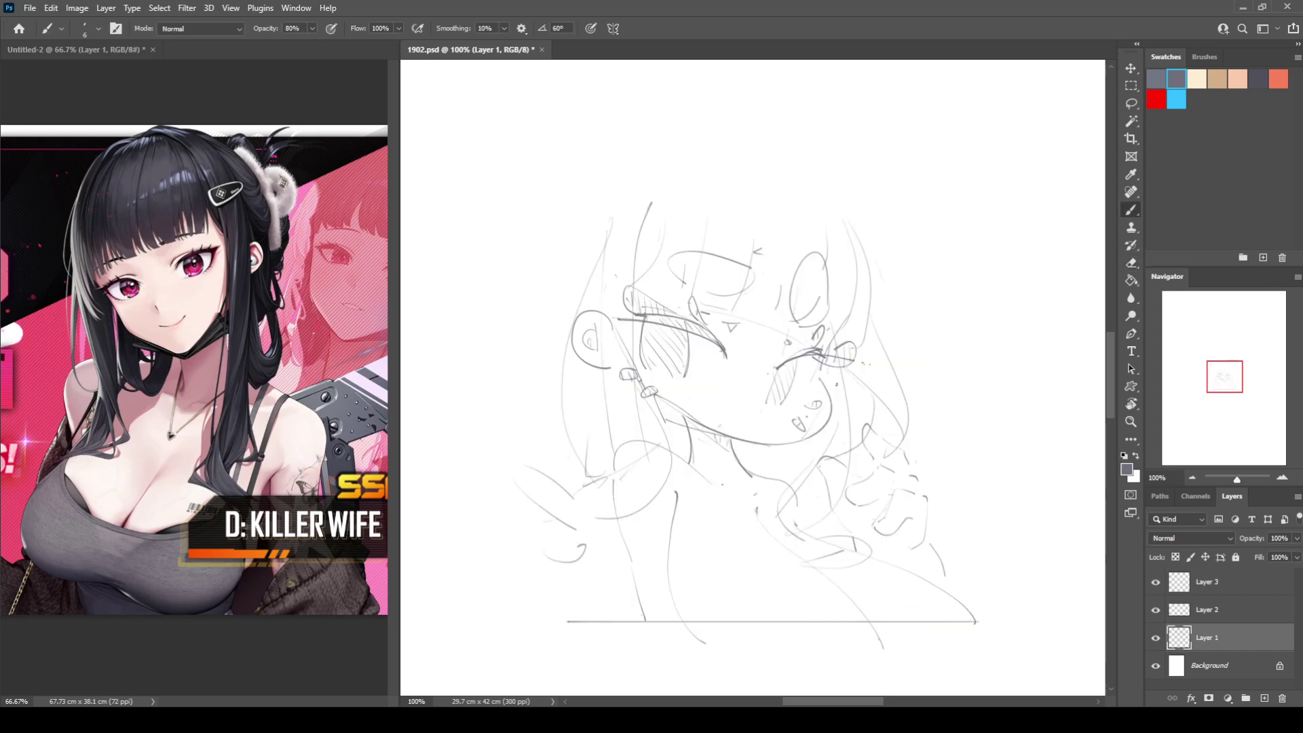
key(h)
Step: On Layer 3, draw the top outline of the head from the far temple over the crown
click(1207, 581)
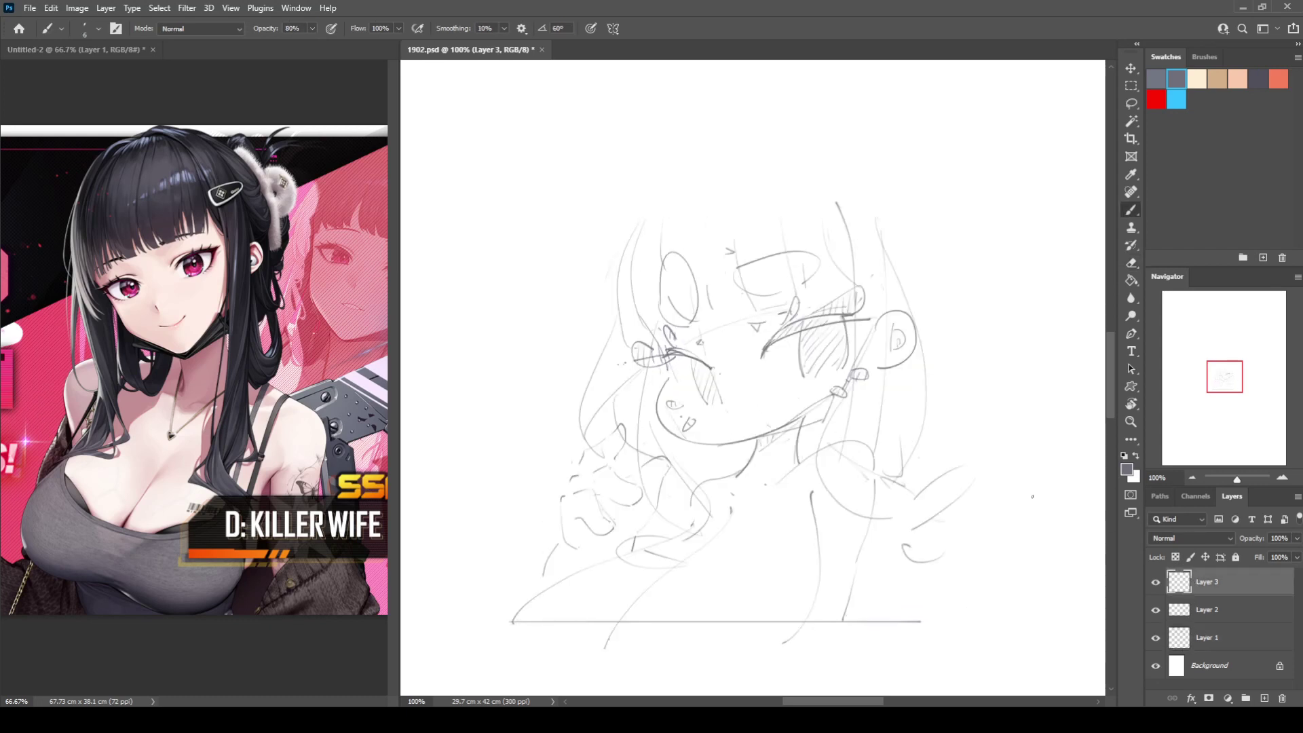
mouse_move(611, 330)
mouse_down()
mouse_move(614, 242)
mouse_move(689, 172)
mouse_up()
key(ctrl+z)
key(ctrl+z)
key(ctrl+z)
drag(625, 251, 744, 155)
key(e)
key(b)
drag(640, 215, 623, 339)
mouse_move(647, 215)
mouse_down()
mouse_move(855, 145)
mouse_move(909, 163)
mouse_up()
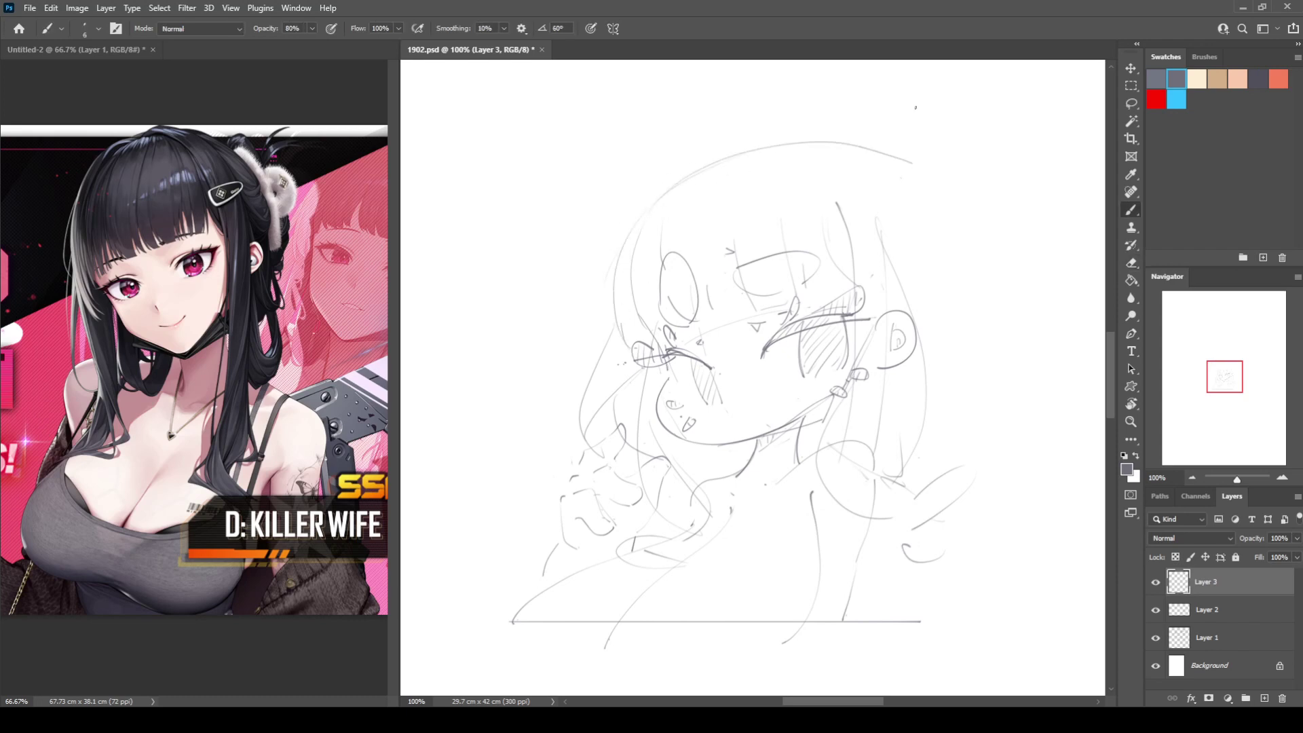
Step: Draw the back of the head and the rounded loops of a hair bun above and behind the ear
mouse_move(804, 140)
mouse_down()
mouse_move(828, 144)
mouse_move(921, 253)
mouse_move(930, 285)
mouse_move(918, 311)
mouse_up()
mouse_move(851, 165)
mouse_down()
mouse_move(885, 151)
mouse_move(918, 174)
mouse_move(936, 325)
mouse_up()
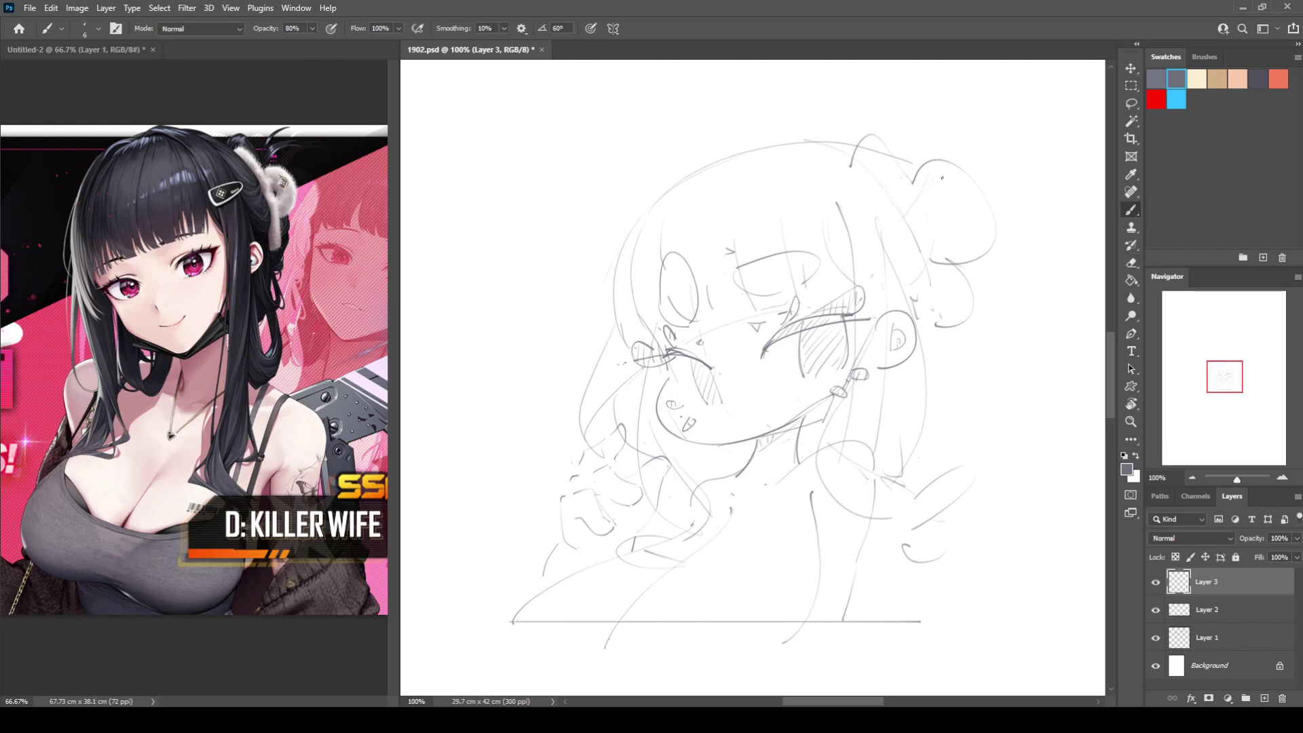
mouse_move(942, 178)
mouse_down()
mouse_move(944, 224)
mouse_move(961, 233)
mouse_up()
drag(882, 153, 897, 152)
drag(969, 272, 967, 285)
drag(964, 163, 969, 170)
Step: Clean up the crown line near the bun and add a small inner oval and small loops to the bun
key(e)
mouse_move(834, 140)
mouse_down()
mouse_move(912, 166)
mouse_move(833, 148)
mouse_move(844, 175)
mouse_move(892, 146)
mouse_move(914, 185)
mouse_up()
key(b)
drag(968, 293, 952, 302)
key(e)
mouse_move(947, 214)
mouse_down()
mouse_move(970, 236)
mouse_move(936, 183)
mouse_move(955, 238)
mouse_move(944, 228)
mouse_up()
key(b)
key(e)
key(b)
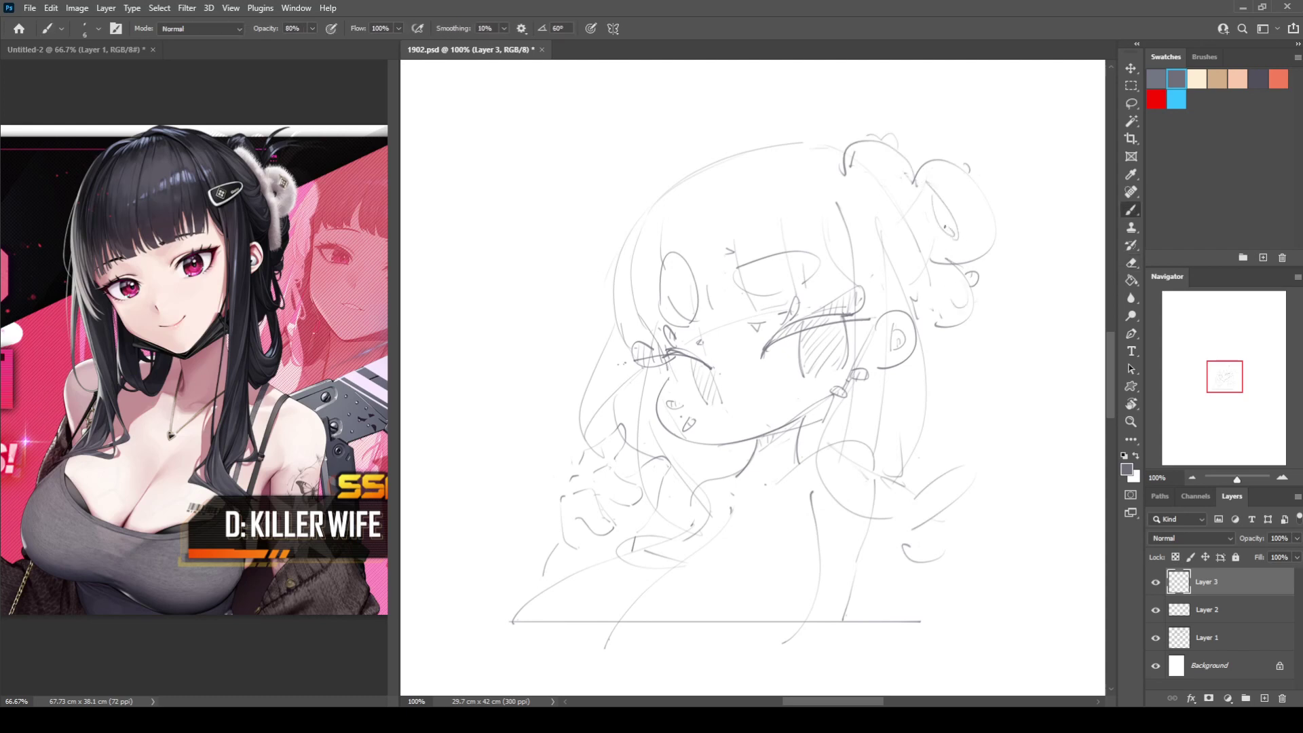
Step: Draw hair strands flowing into the bun and looped hair tufts sticking up above it
drag(962, 304, 970, 297)
drag(917, 199, 961, 321)
mouse_move(876, 191)
mouse_down()
mouse_move(918, 315)
mouse_move(963, 314)
mouse_move(948, 341)
mouse_up()
mouse_move(891, 139)
mouse_down()
mouse_move(953, 163)
mouse_move(935, 166)
mouse_up()
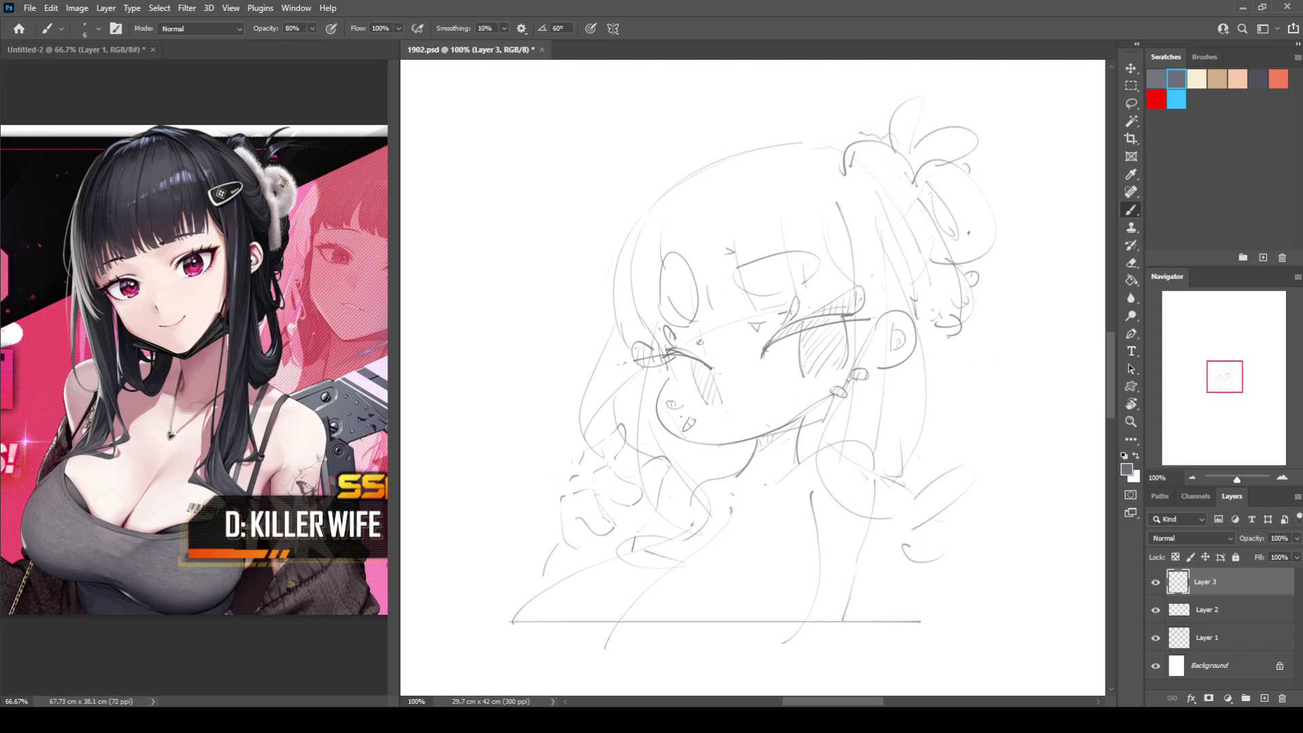
Step: Draw large hair loops below the bun and behind the ear down to the shoulder, erasing the old hair ends
mouse_move(973, 256)
mouse_down()
mouse_move(943, 370)
mouse_move(914, 360)
mouse_up()
mouse_move(939, 367)
mouse_down()
mouse_move(953, 372)
mouse_move(886, 405)
mouse_move(965, 469)
mouse_up()
drag(969, 401, 946, 451)
mouse_move(934, 340)
mouse_down()
mouse_move(980, 389)
mouse_move(963, 472)
mouse_move(907, 544)
mouse_up()
key(e)
key(b)
mouse_move(901, 490)
mouse_down()
mouse_move(960, 468)
mouse_move(874, 591)
mouse_move(931, 515)
mouse_move(954, 455)
mouse_up()
key(e)
key(b)
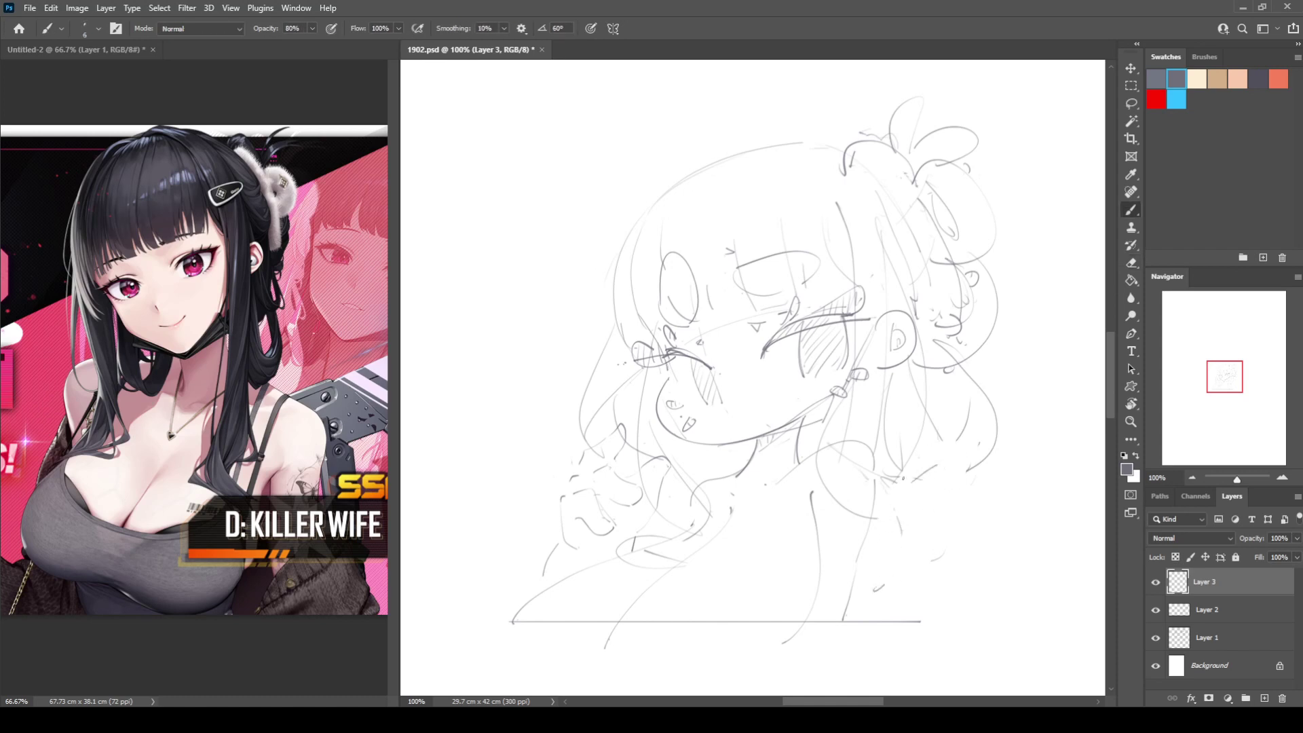
Step: Draw curled hair ends spreading over and behind the near shoulder and upper arm
drag(876, 485, 990, 466)
drag(889, 514, 984, 478)
drag(894, 489, 894, 543)
drag(938, 516, 868, 591)
mouse_move(896, 478)
mouse_down()
mouse_move(980, 526)
mouse_move(942, 551)
mouse_up()
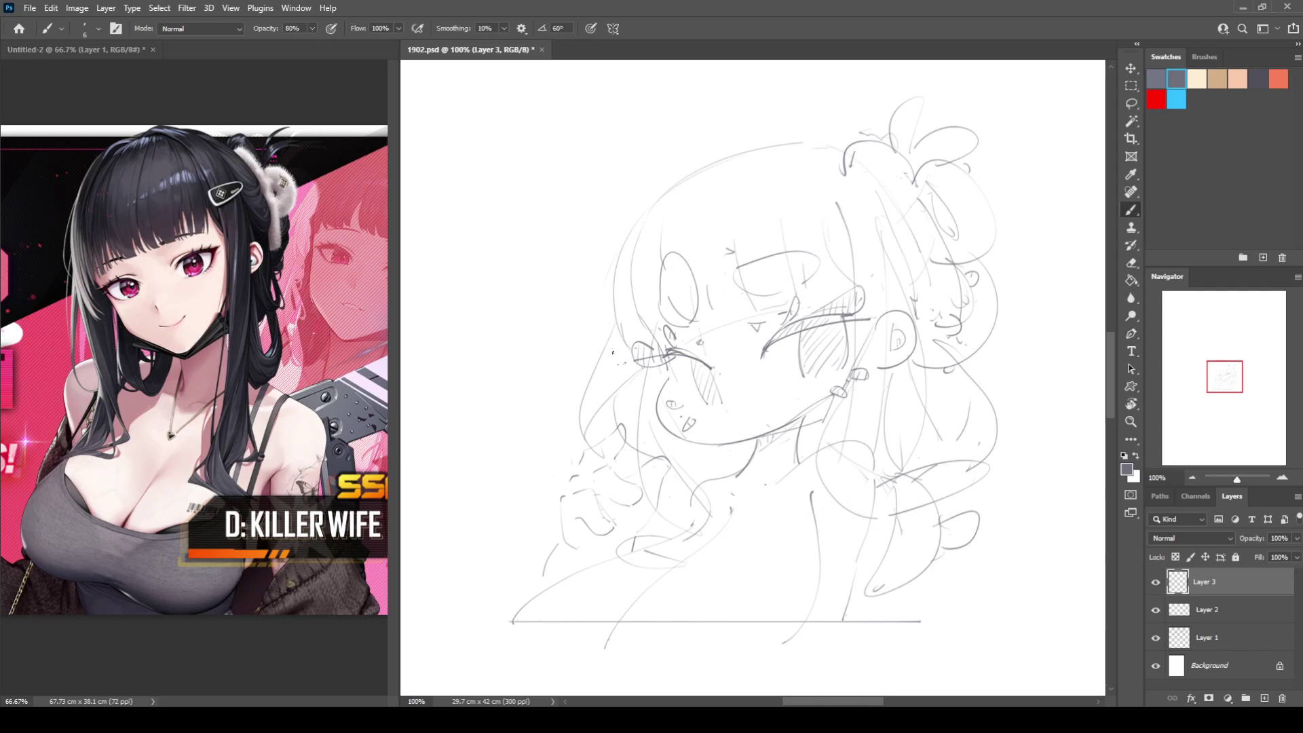
Step: Add looped hair tufts on the far side of the head beside the far eye, using the mirrored view
mouse_move(619, 316)
mouse_down()
mouse_move(578, 353)
mouse_move(602, 382)
mouse_up()
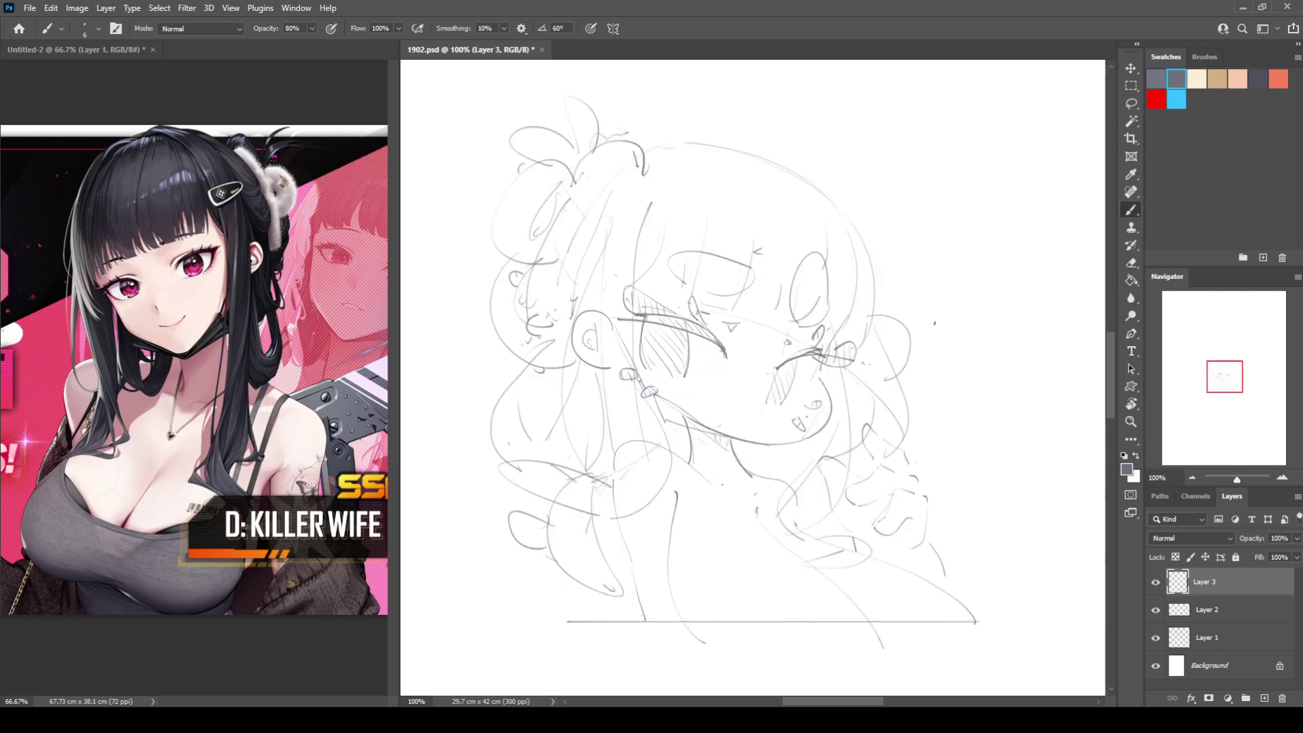
drag(889, 317, 882, 343)
key(ctrl+shift+h)
Step: On Layer 1, sketch a short faint mouth line above the chin and check it in the mirrored view
key(e)
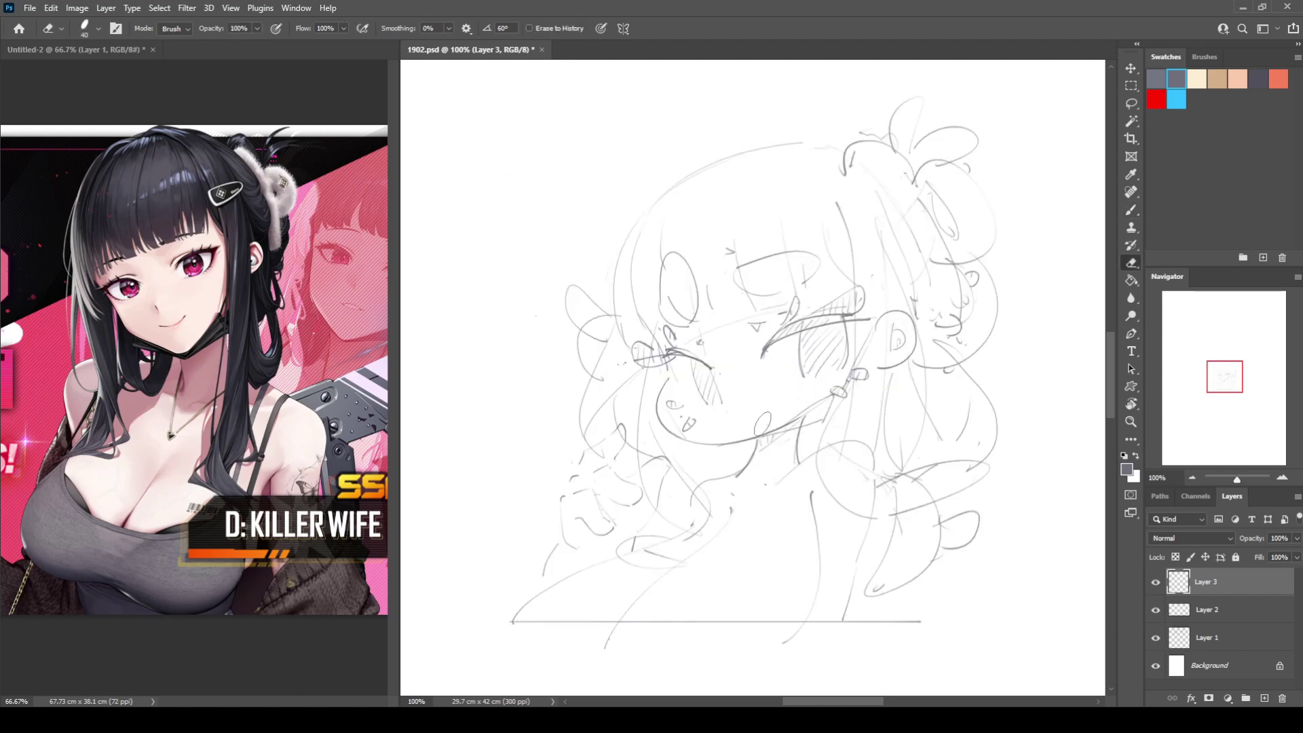
click(1184, 645)
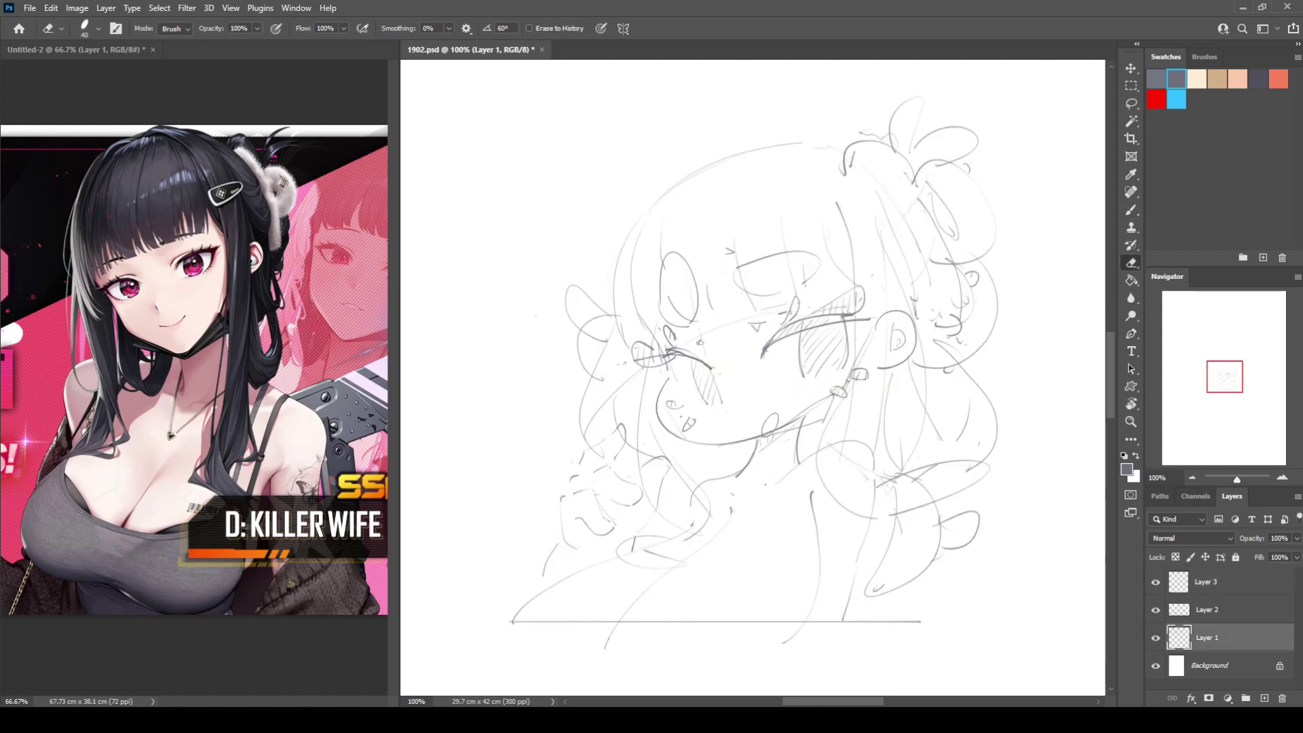
key(b)
mouse_move(766, 415)
mouse_down()
mouse_move(775, 434)
mouse_move(763, 427)
mouse_move(789, 407)
mouse_up()
key(e)
key(b)
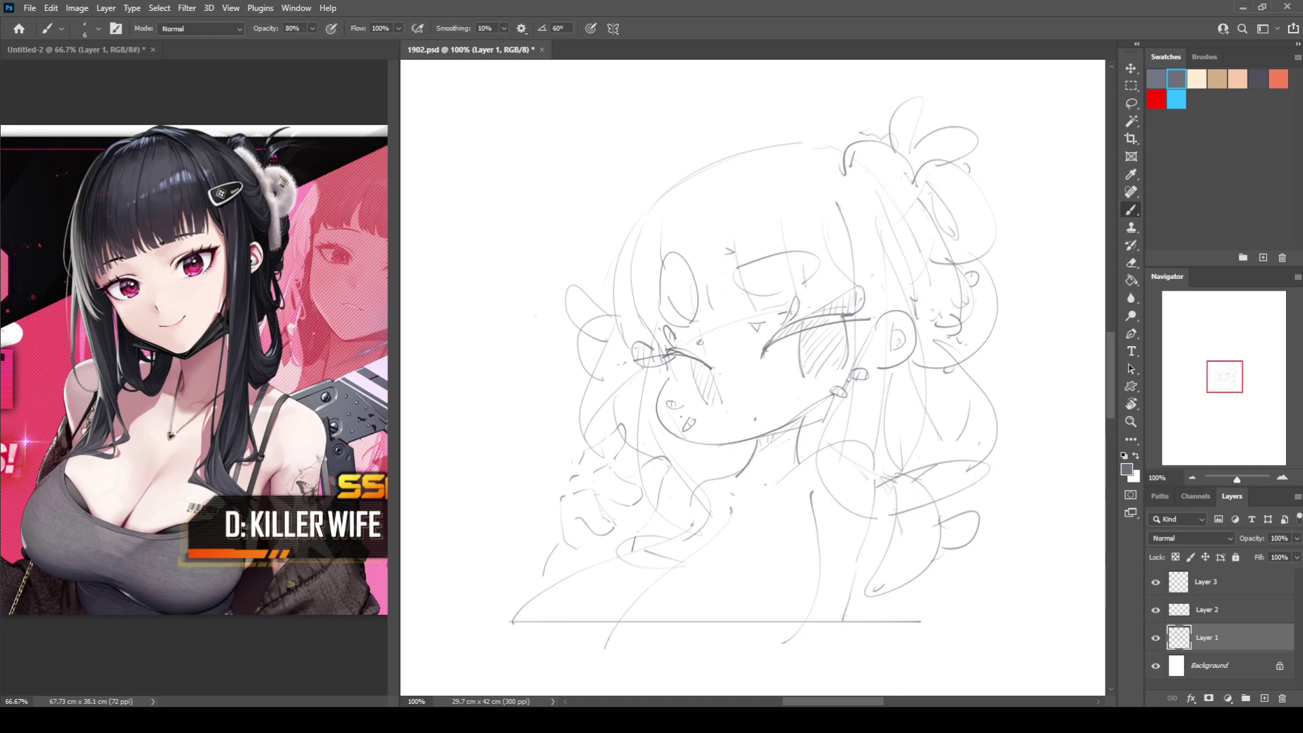
key(F2)
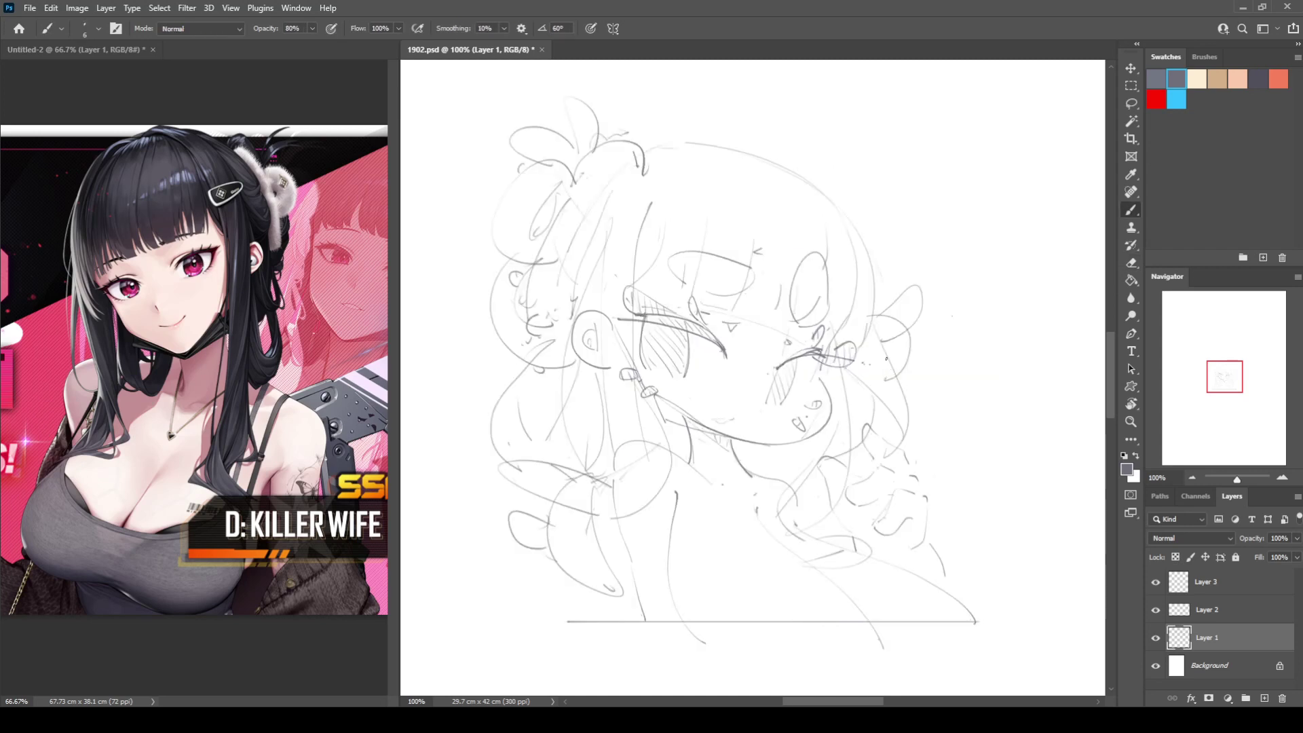
Step: Return the view to its unmirrored orientation and extend the near jawline up past the earring toward the ear
key(h)
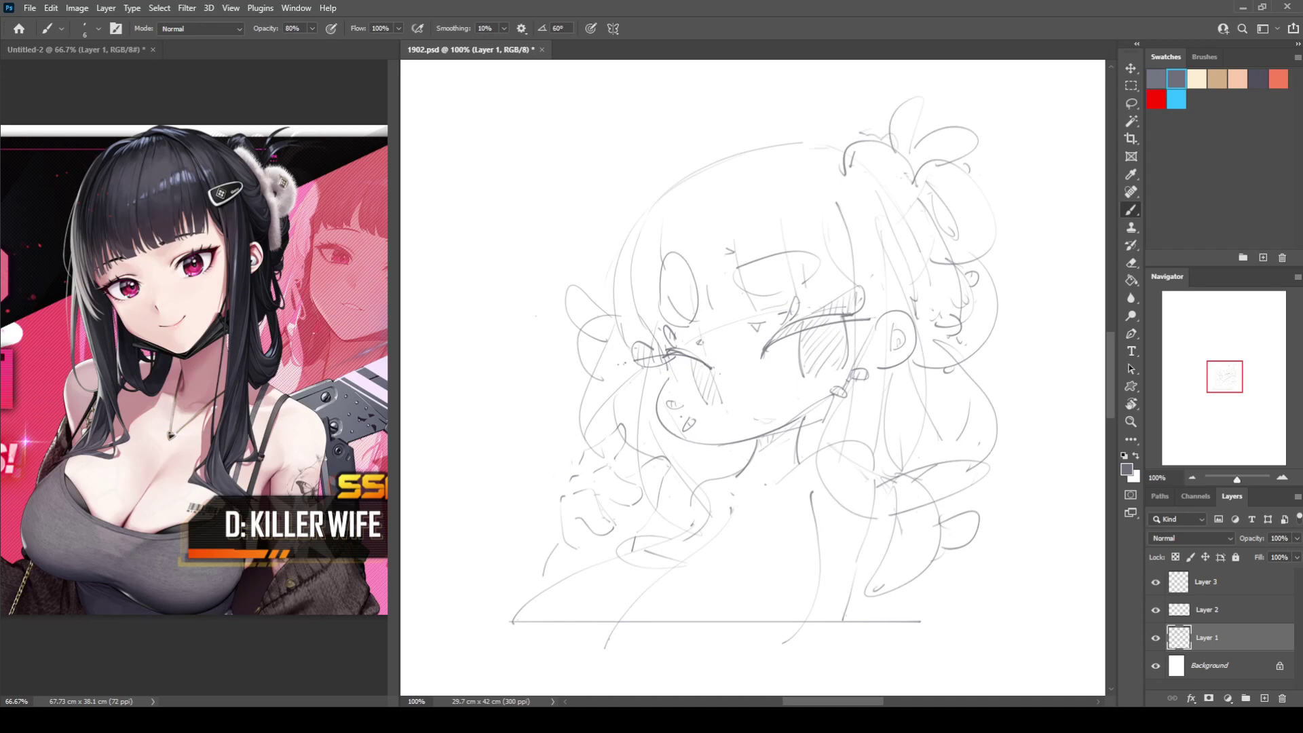
drag(848, 376, 860, 363)
drag(826, 397, 872, 343)
Step: Add a new empty layer and place it above Layer 3 at the top of the layer stack
click(1246, 698)
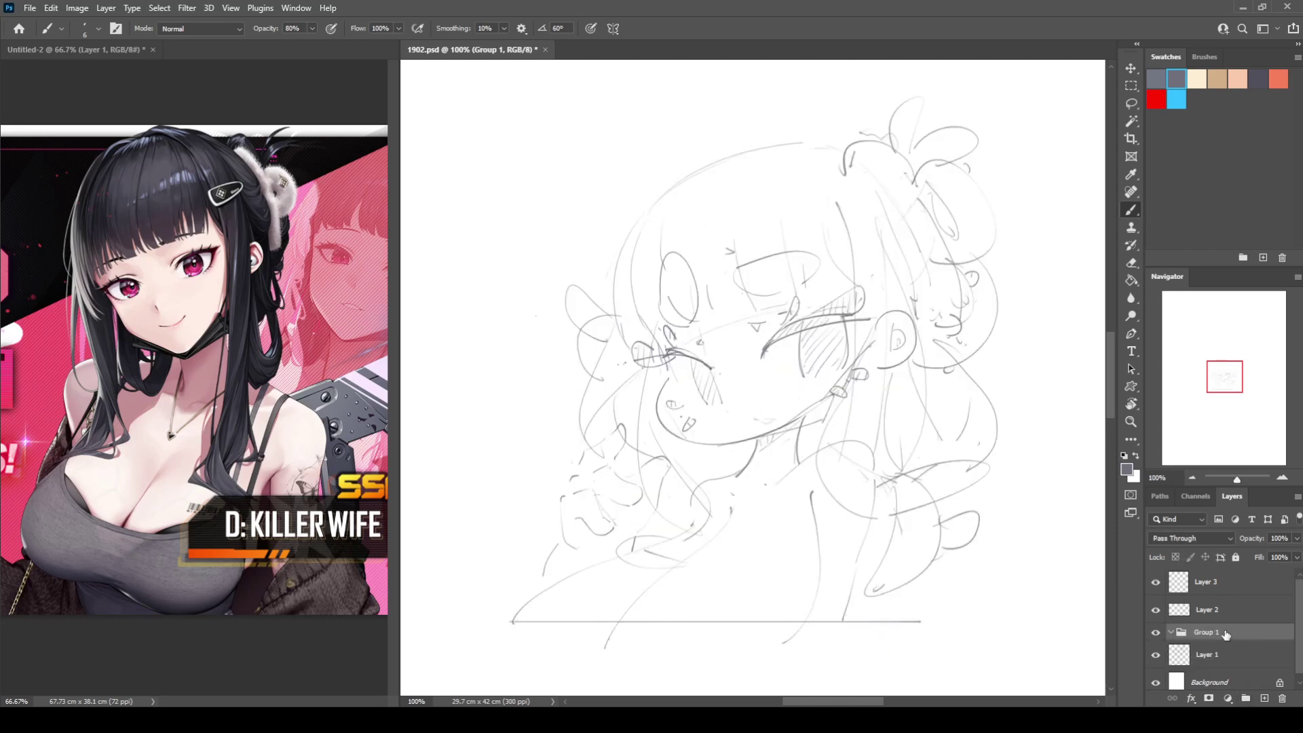
key(ctrl+z)
click(1264, 698)
drag(1213, 632, 1228, 574)
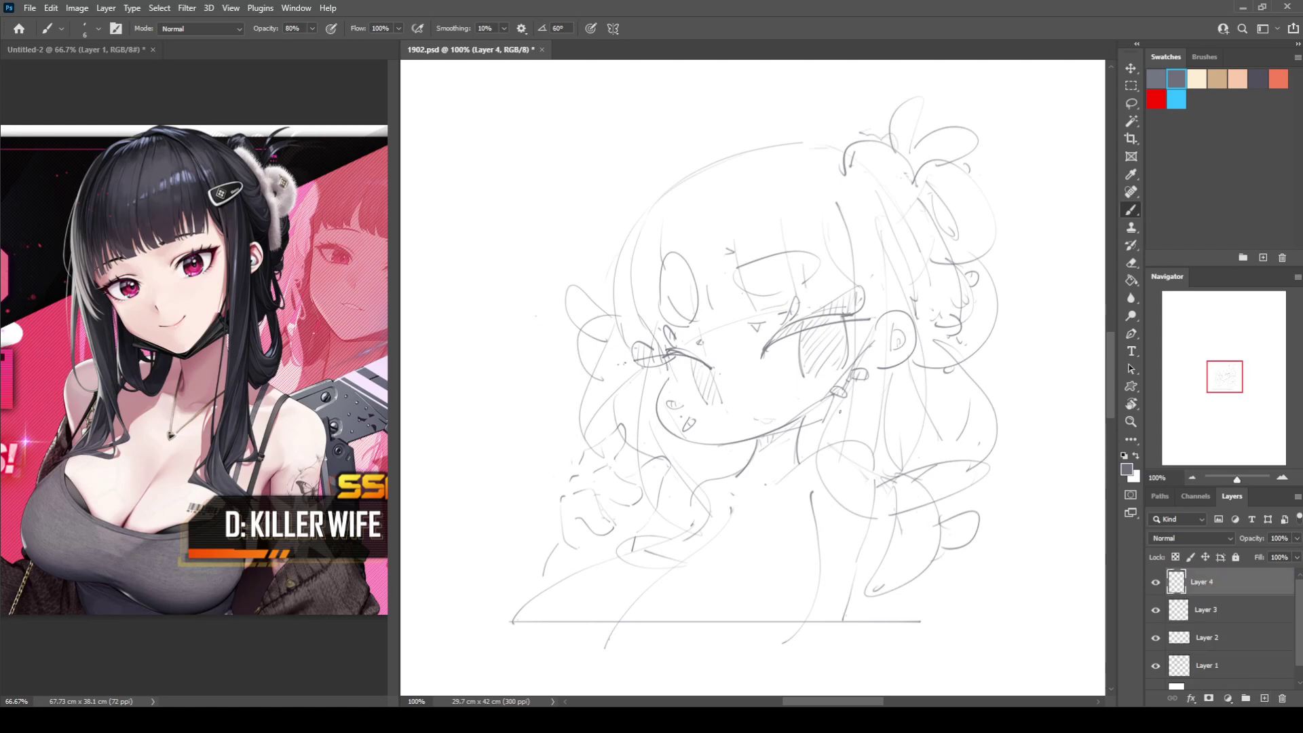
Step: Sketch diagonal strap lines from the neck down over the far shoulder and below the near side of the neck
drag(795, 479, 775, 542)
key(ctrl+z)
drag(799, 482, 791, 547)
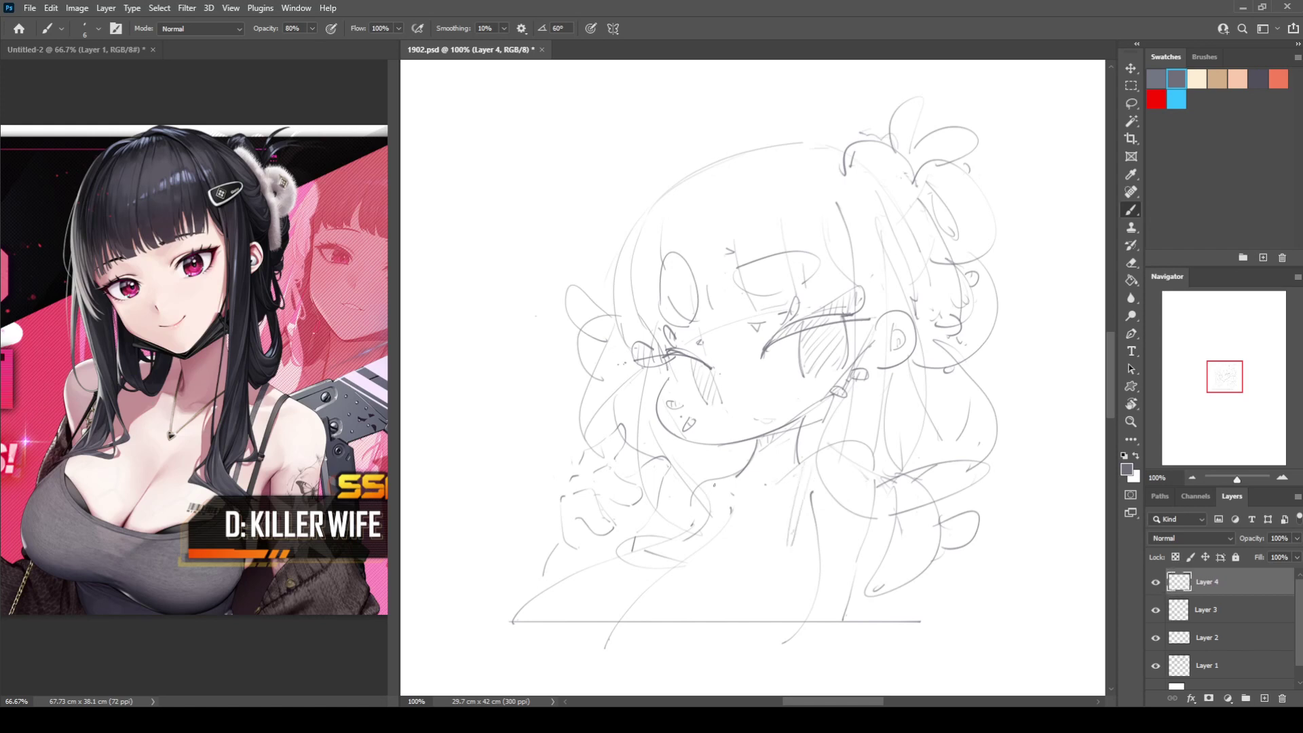
mouse_move(720, 481)
mouse_down()
mouse_move(613, 568)
mouse_move(716, 477)
mouse_move(620, 550)
mouse_move(640, 544)
mouse_move(583, 606)
mouse_up()
key(ctrl+z)
key(ctrl+z)
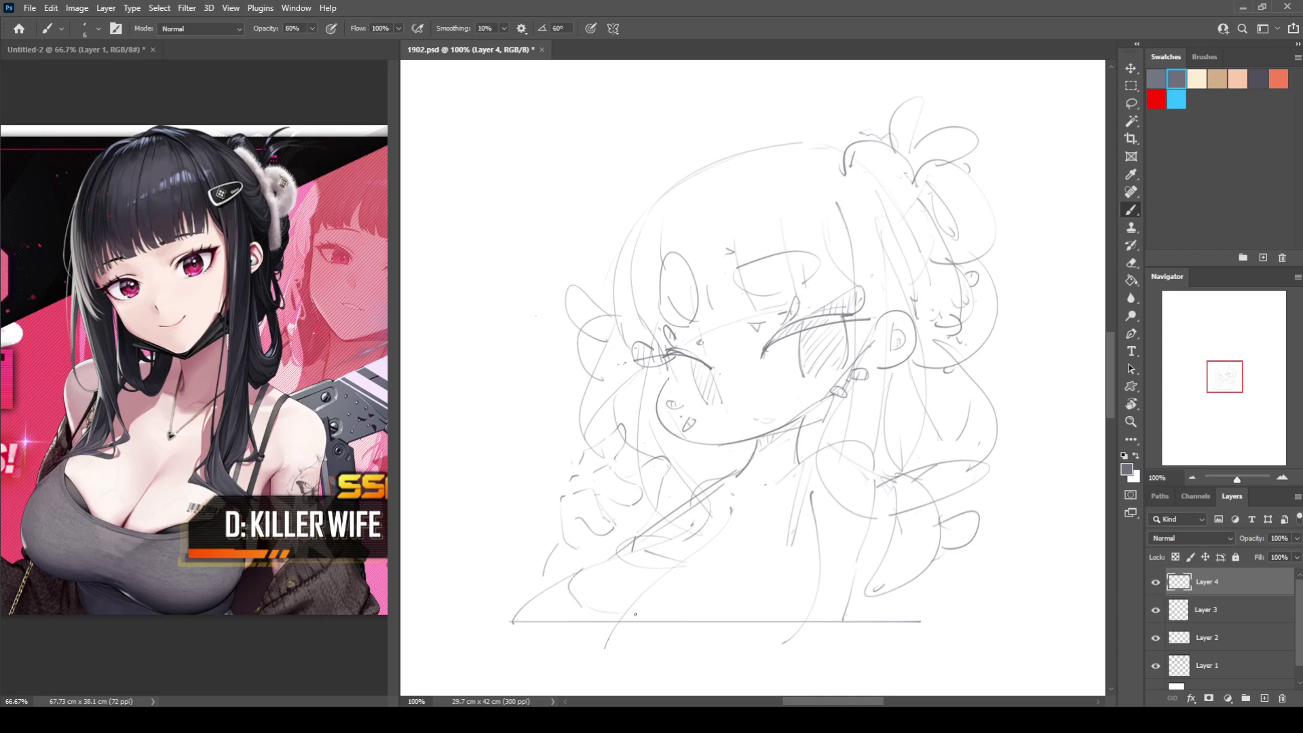
Step: Draw the top's curved neckline across the chest and loose sleeve outlines around both arms above the baseline
drag(706, 597, 759, 575)
key(ctrl+z)
mouse_move(690, 612)
mouse_down()
mouse_move(867, 507)
mouse_move(848, 466)
mouse_move(847, 590)
mouse_move(816, 598)
mouse_move(883, 550)
mouse_move(923, 542)
mouse_move(896, 600)
mouse_up()
mouse_move(923, 540)
mouse_down()
mouse_move(923, 587)
mouse_move(848, 590)
mouse_move(862, 617)
mouse_up()
mouse_move(830, 589)
mouse_down()
mouse_move(861, 616)
mouse_move(833, 621)
mouse_up()
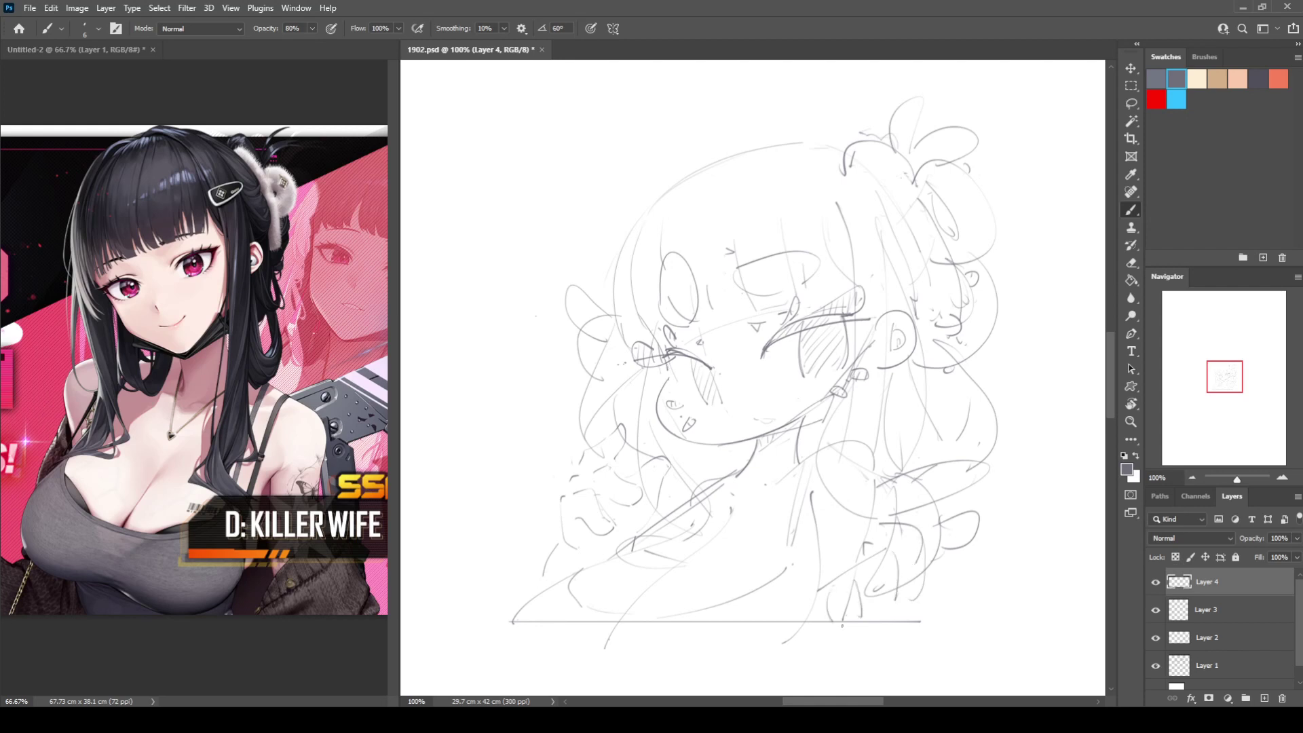
drag(930, 583, 957, 618)
mouse_move(536, 568)
mouse_down()
mouse_move(556, 550)
mouse_move(569, 575)
mouse_up()
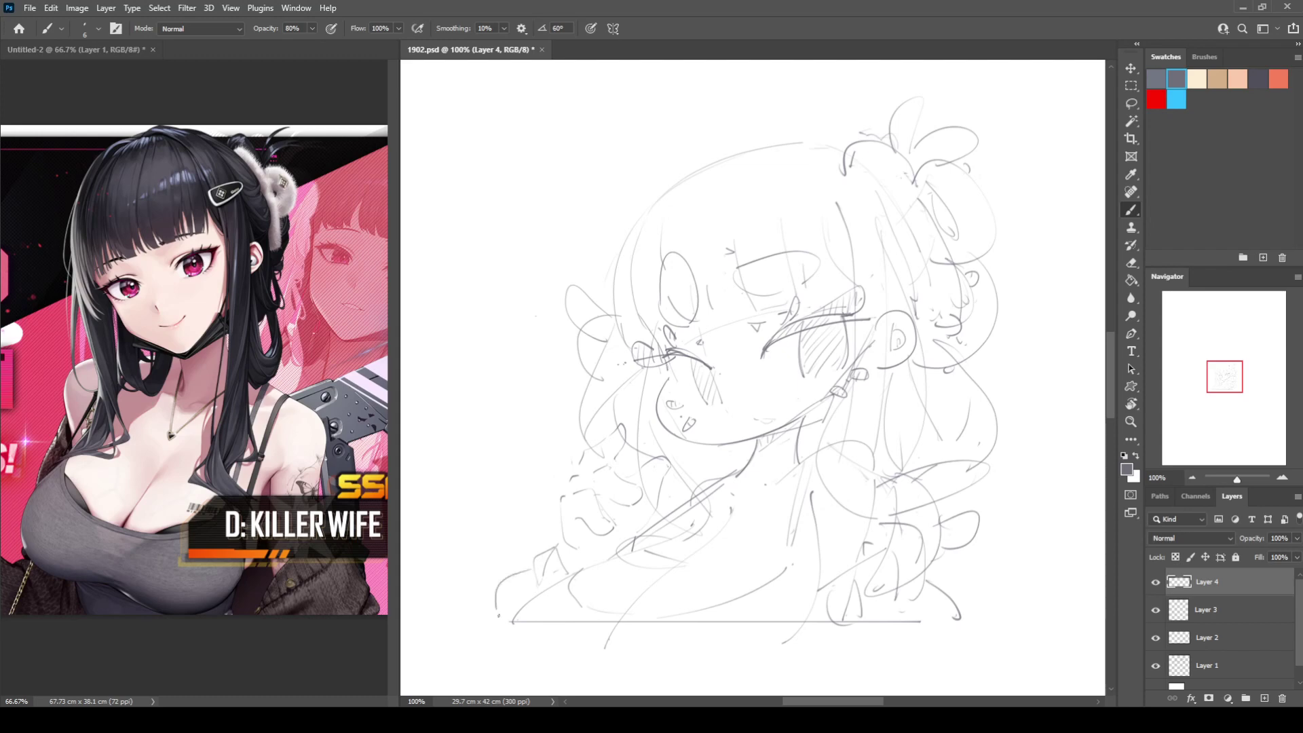
drag(498, 613, 528, 570)
Step: Add a curved fold below the top's neckline and a diagonal strap over the near shoulder
key(e)
key(b)
mouse_move(582, 608)
mouse_down()
mouse_move(573, 576)
mouse_move(578, 606)
mouse_up()
drag(792, 568, 816, 551)
drag(690, 604, 808, 552)
key(ctrl+z)
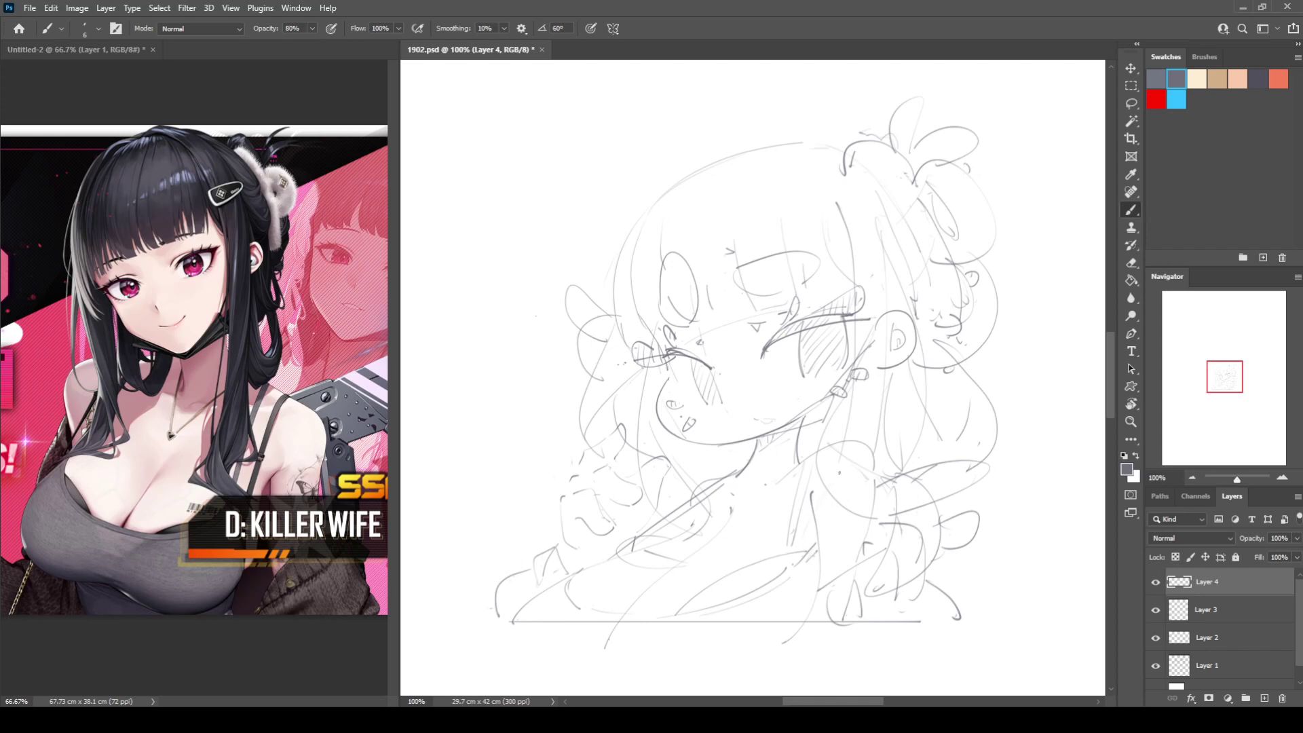
drag(878, 471, 801, 549)
Step: Draw the side edge of the top beside the far arm, redoing the stroke until it fits
mouse_move(595, 566)
mouse_down()
mouse_move(606, 614)
mouse_move(588, 615)
mouse_up()
key(ctrl+z)
key(ctrl+z)
key(ctrl+z)
drag(592, 568, 597, 617)
key(ctrl+z)
drag(578, 572, 596, 614)
key(ctrl+z)
key(ctrl+z)
mouse_move(587, 574)
mouse_down()
mouse_move(602, 601)
mouse_move(590, 621)
mouse_up()
key(ctrl+z)
key(ctrl+z)
mouse_move(585, 577)
mouse_down()
mouse_move(600, 618)
mouse_move(696, 554)
mouse_move(733, 554)
mouse_up()
Step: Sketch a row of small barcode-like tattoo marks on the upper chest above the neckline
drag(736, 564, 742, 551)
key(e)
key(b)
mouse_move(749, 542)
mouse_down()
mouse_move(747, 552)
mouse_move(758, 541)
mouse_up()
mouse_move(760, 549)
mouse_down()
mouse_move(777, 548)
mouse_move(678, 615)
mouse_move(791, 572)
mouse_move(732, 566)
mouse_up()
key(e)
key(b)
key(e)
key(b)
key(e)
key(b)
mouse_move(744, 553)
mouse_down()
mouse_move(737, 568)
mouse_move(769, 553)
mouse_up()
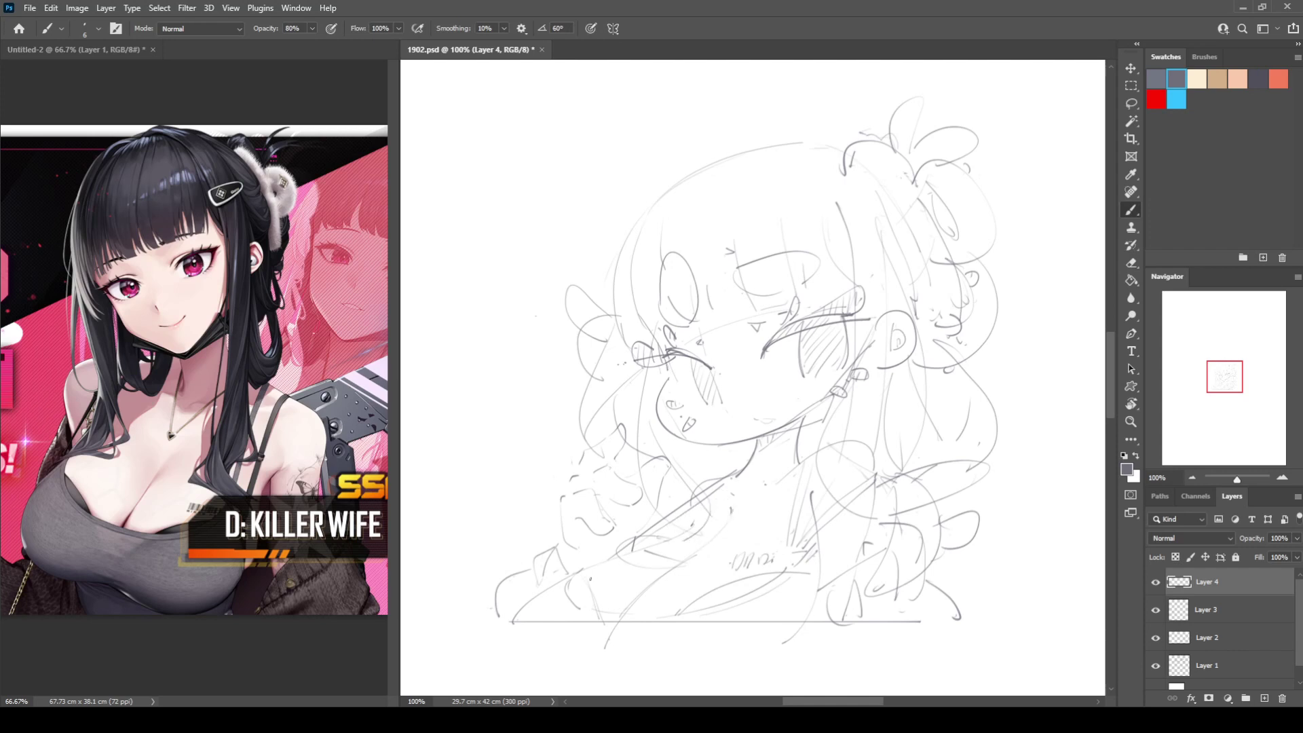
Step: Draw a thin necklace with a heart-shaped pendant below the neck and check it in the mirrored view
drag(596, 569, 726, 493)
drag(734, 483, 744, 514)
drag(803, 462, 760, 509)
key(e)
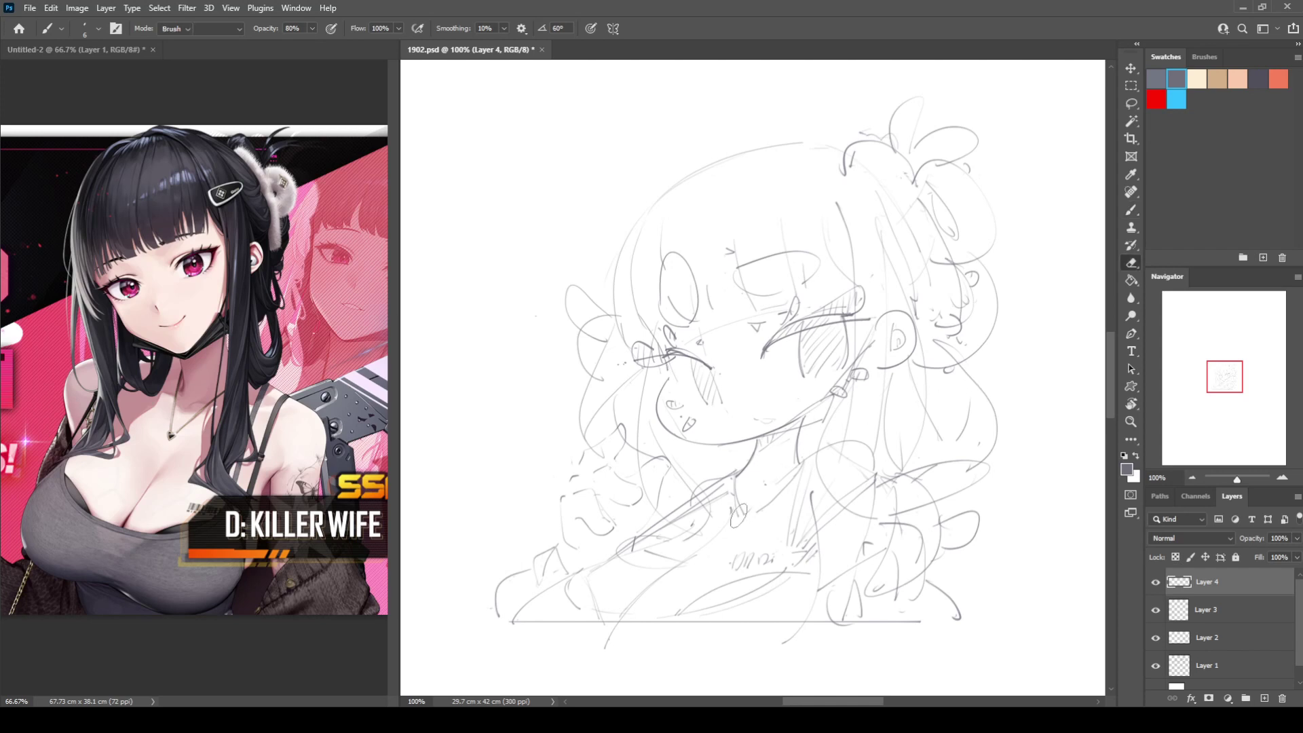
drag(739, 502, 751, 536)
key(b)
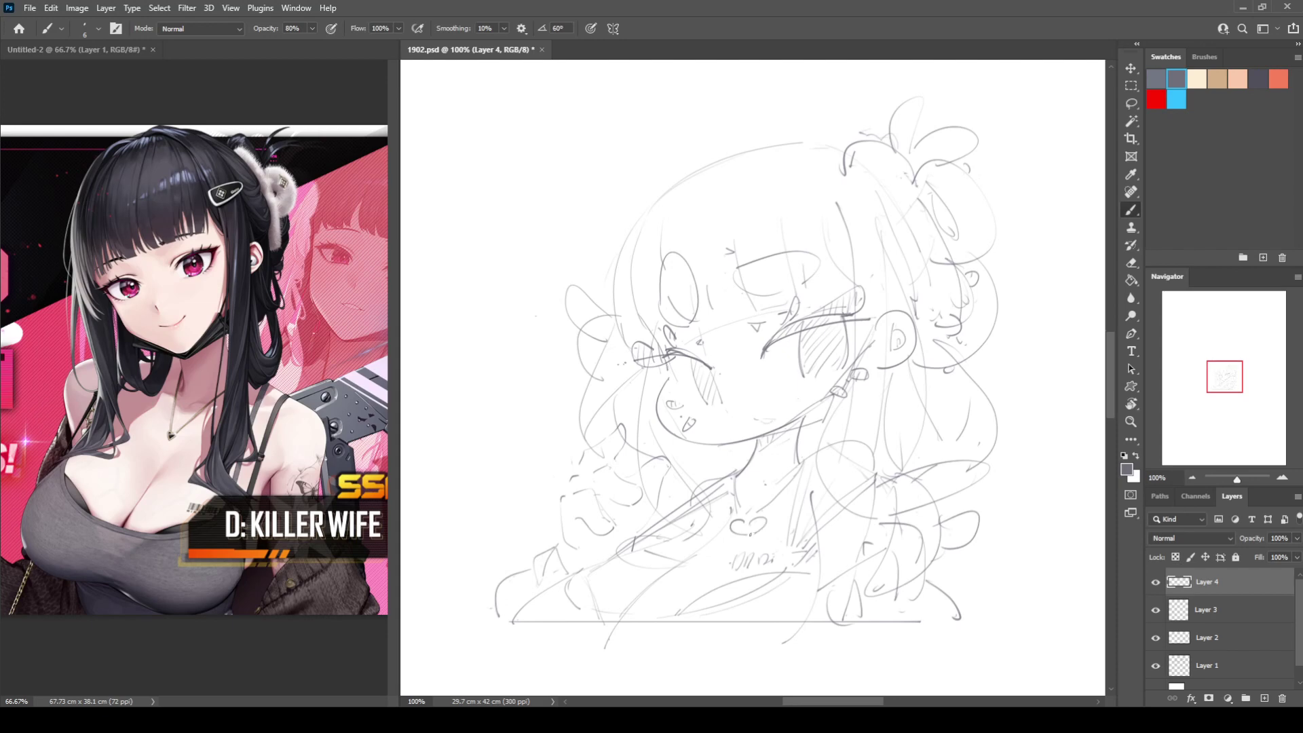
key(ctrl+shift+h)
key(ctrl+shift+h)
Step: On Layer 1, try an oval mouth, clear the mouth area above the chin, and check the face mirrored
click(1155, 641)
click(1194, 665)
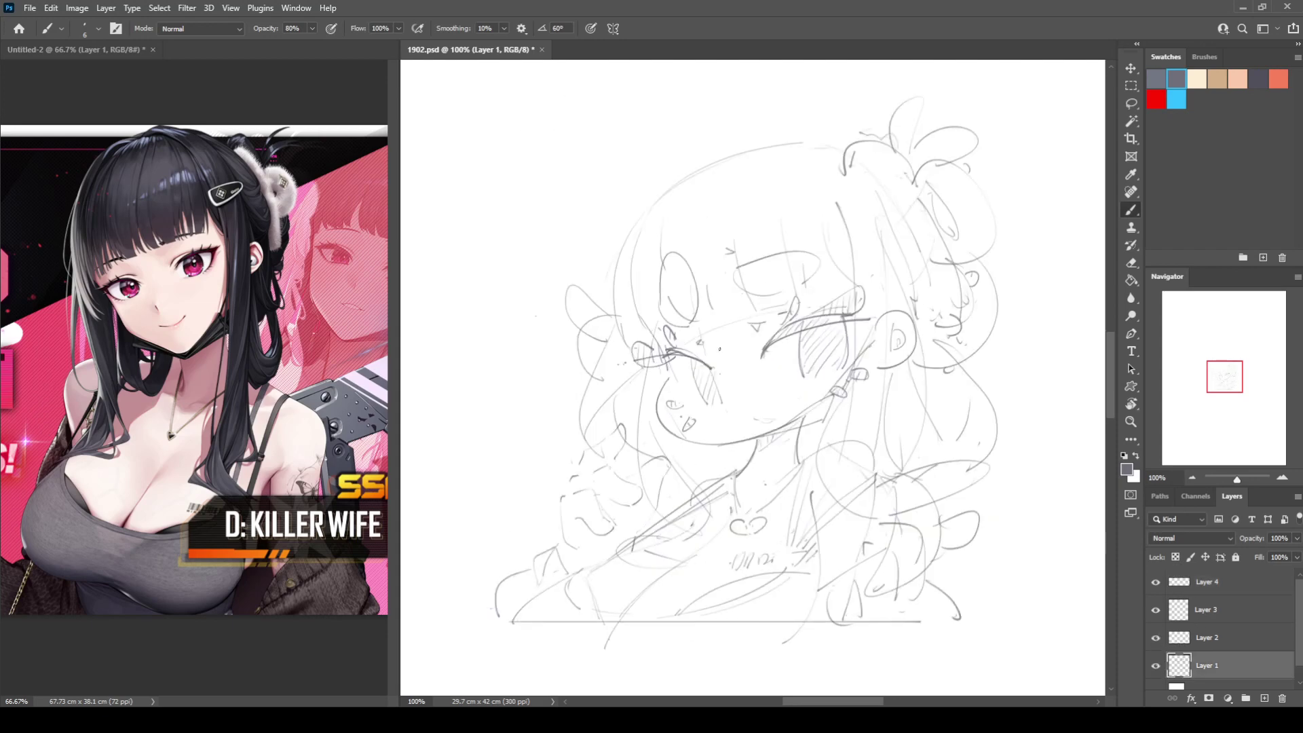
key(e)
key(b)
key(ctrl+shift+h)
key(ctrl+shift+h)
key(e)
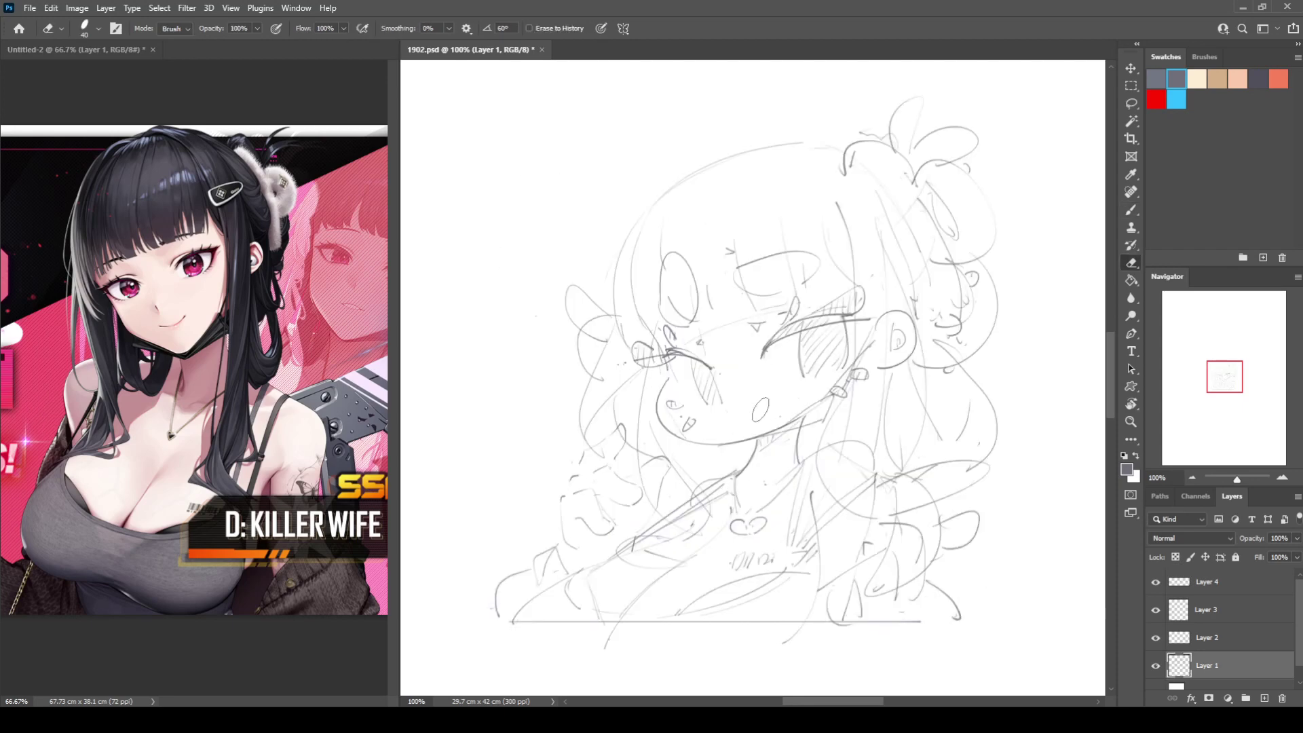
key(b)
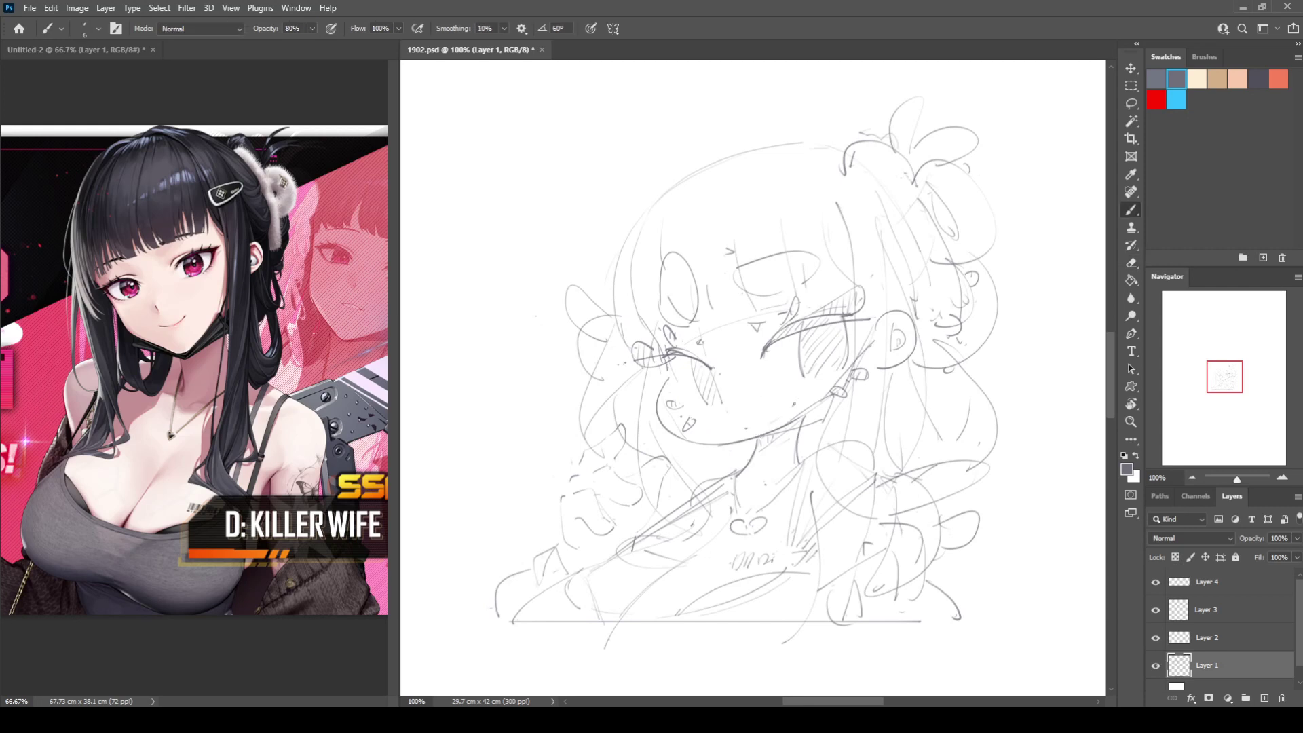
key(ctrl+shift+h)
key(ctrl+shift+h)
key(ctrl+shift+h)
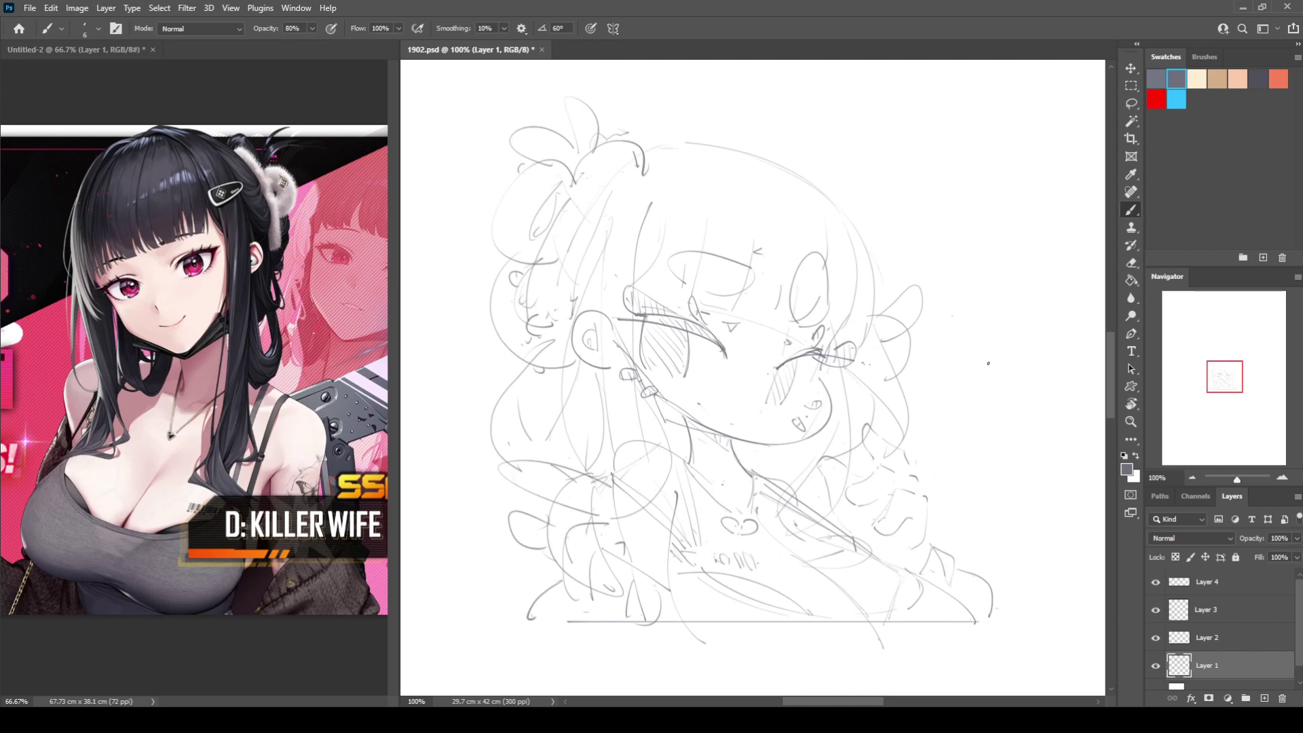
key(ctrl+shift+h)
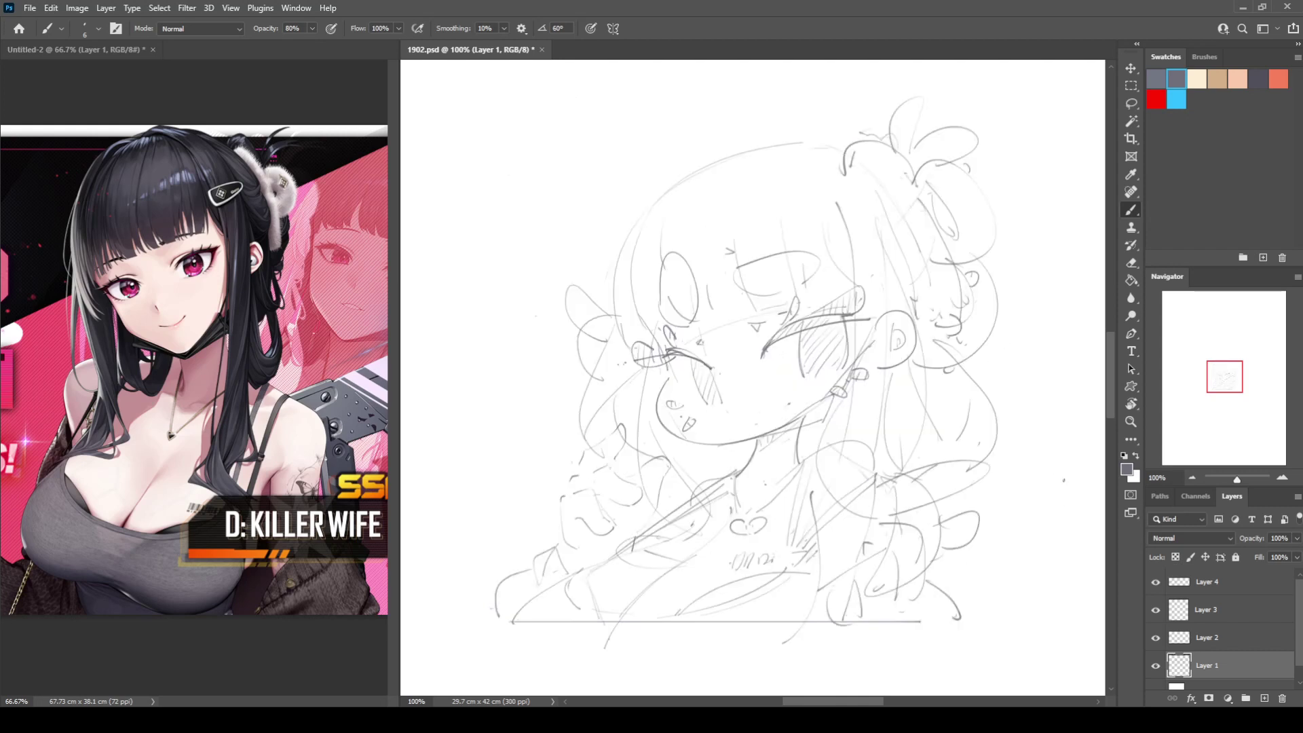
Step: Add a new layer above Layer 4 and sketch a rounded triangular hair clip with inner markings above the near eye
click(1231, 581)
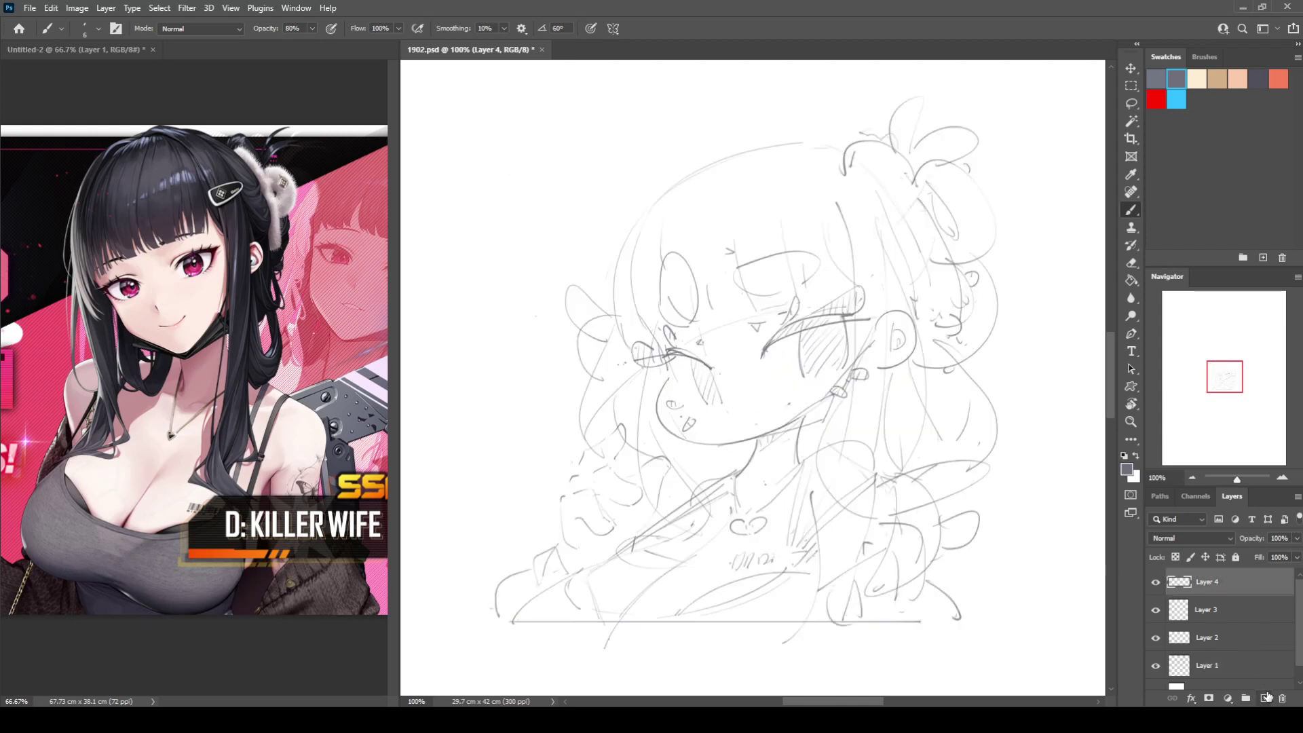
click(1264, 698)
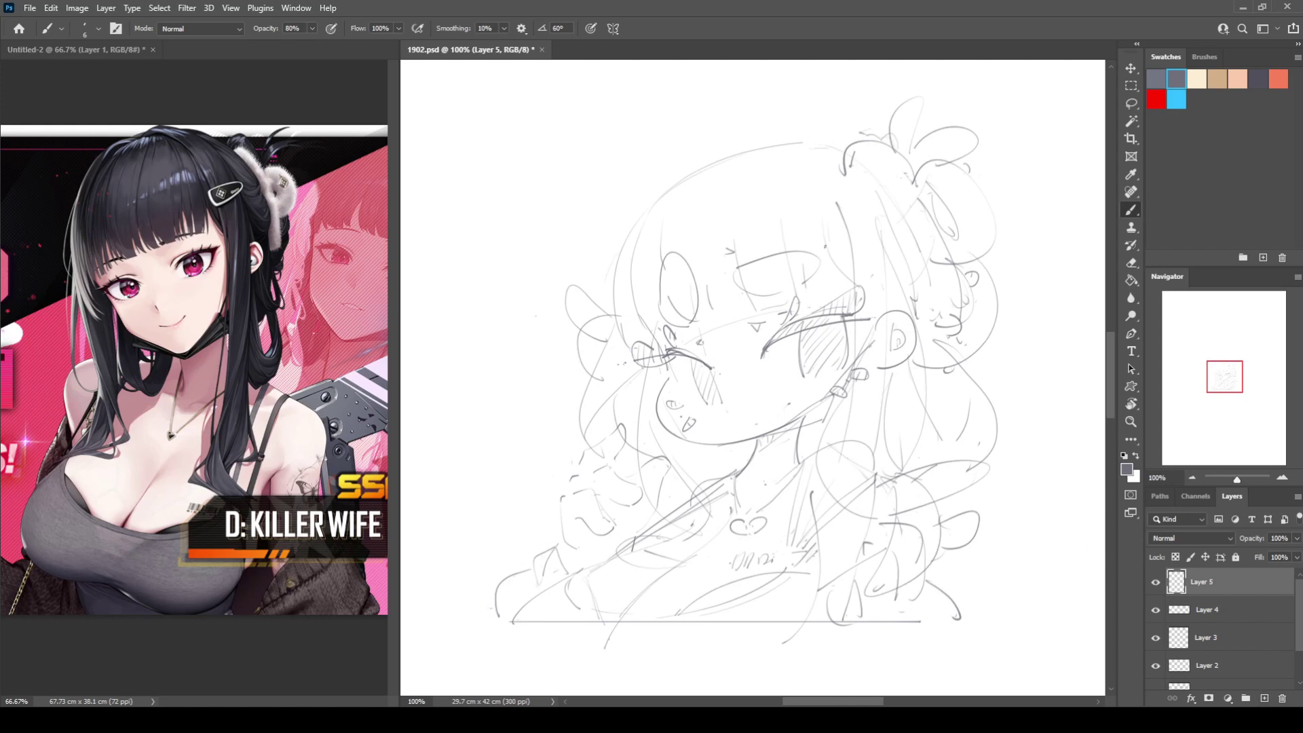
mouse_move(822, 232)
mouse_down()
mouse_move(832, 272)
mouse_move(875, 262)
mouse_move(821, 231)
mouse_move(833, 277)
mouse_up()
key(ctrl+z)
mouse_move(832, 229)
mouse_down()
mouse_move(880, 231)
mouse_move(877, 261)
mouse_move(834, 233)
mouse_move(842, 270)
mouse_move(881, 254)
mouse_move(840, 229)
mouse_move(892, 236)
mouse_move(870, 236)
mouse_move(854, 264)
mouse_move(845, 234)
mouse_move(870, 256)
mouse_up()
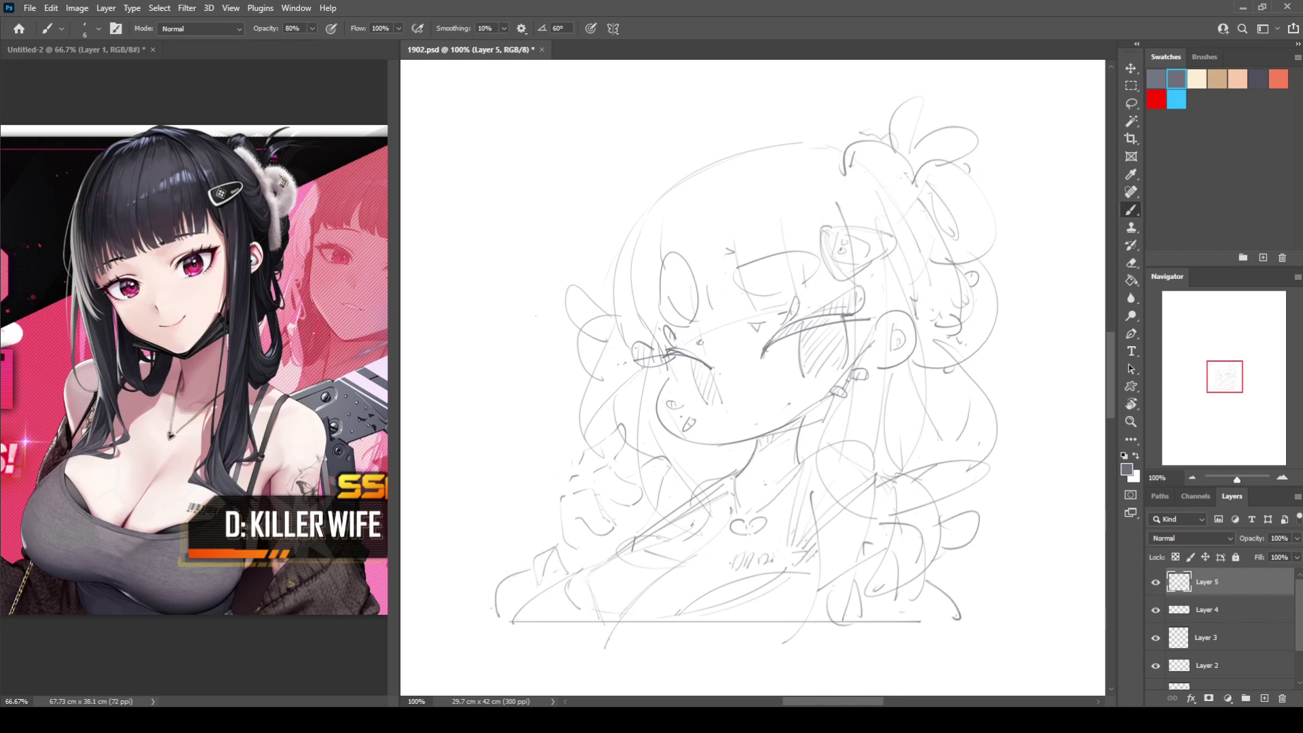
key(ctrl+z)
key(ctrl+z)
drag(853, 255, 861, 244)
Step: Sketch a small ornament on the hair bun and extra loops behind the near ear and beside the near arm
drag(962, 199, 986, 214)
mouse_move(962, 345)
mouse_down()
mouse_move(1007, 390)
mouse_move(978, 407)
mouse_up()
drag(989, 337, 984, 415)
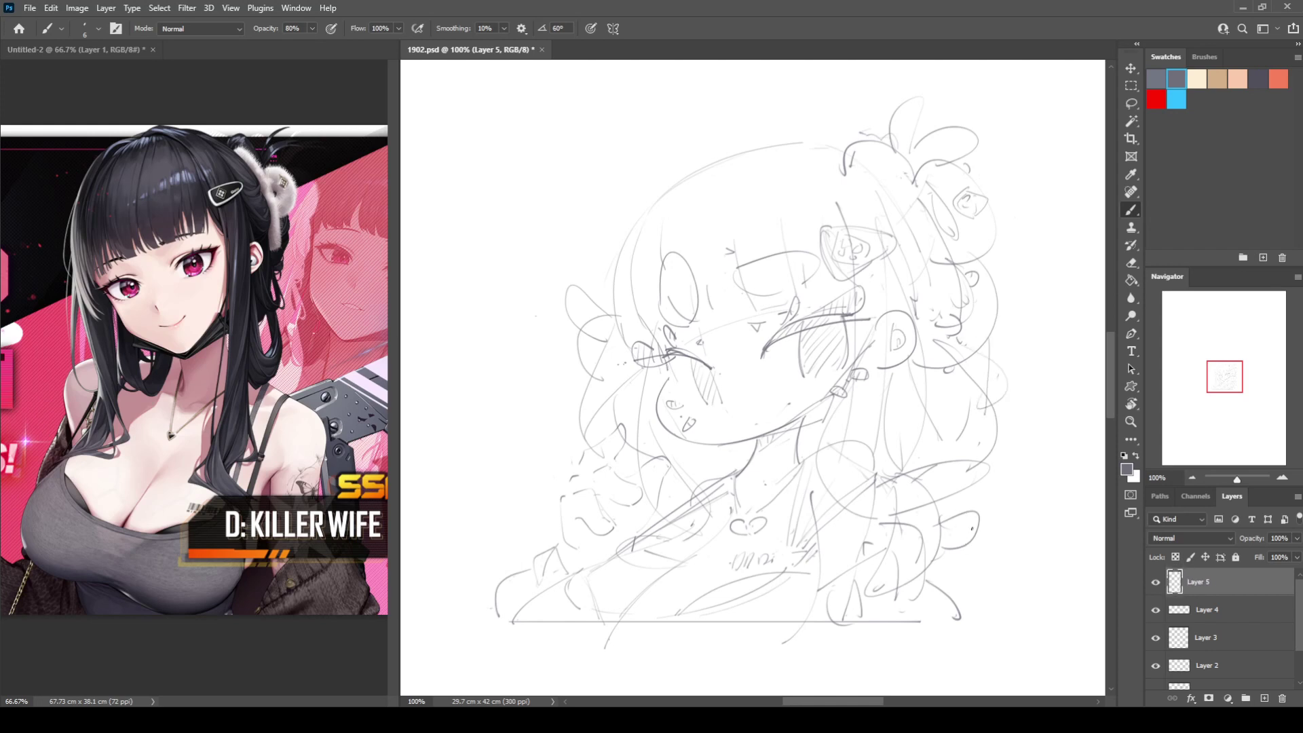
mouse_move(950, 578)
mouse_down()
mouse_move(1000, 538)
mouse_move(962, 604)
mouse_up()
Step: Draw petal-shaped loops around the raised hand and beside the far side of the head, checking them in the mirrored view
mouse_move(511, 366)
mouse_down()
mouse_move(566, 389)
mouse_move(549, 455)
mouse_move(518, 480)
mouse_up()
key(ctrl+z)
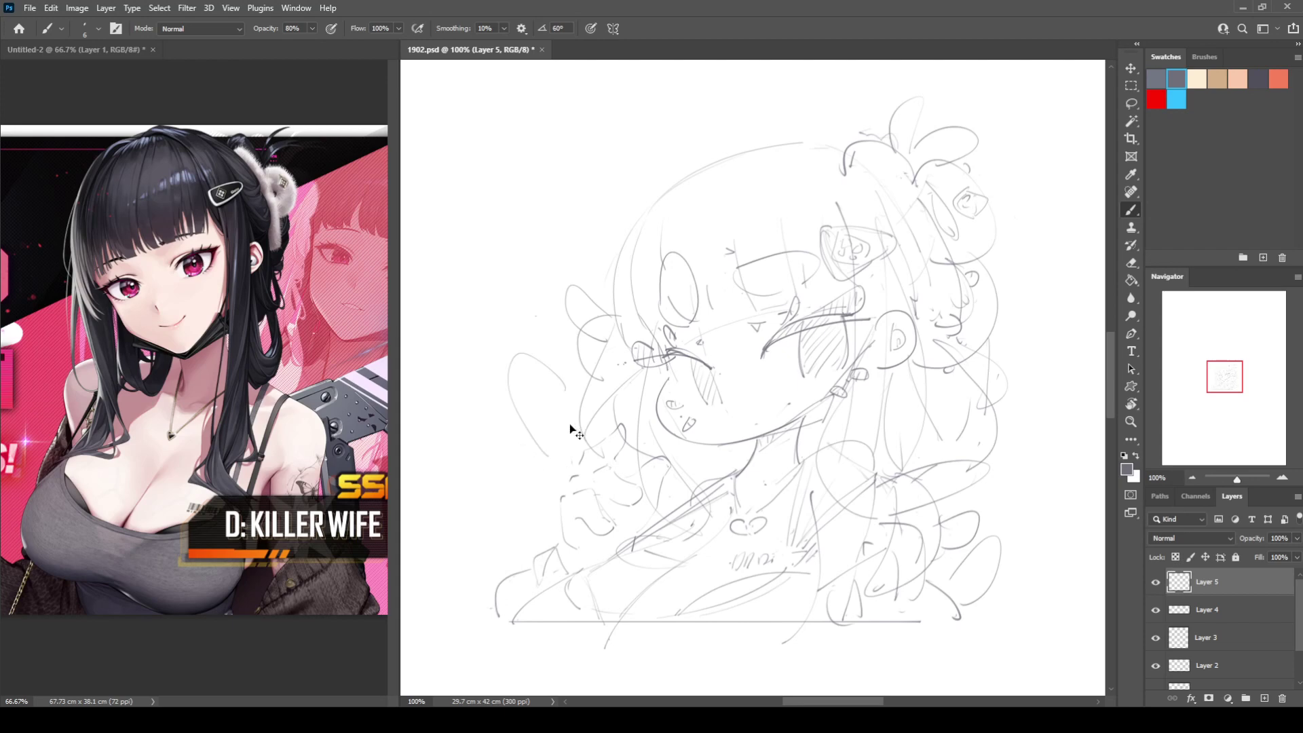
key(ctrl+z)
drag(572, 435, 537, 375)
drag(560, 487, 511, 523)
mouse_move(538, 280)
mouse_down()
mouse_move(536, 318)
mouse_move(560, 307)
mouse_up()
key(ctrl+shift+h)
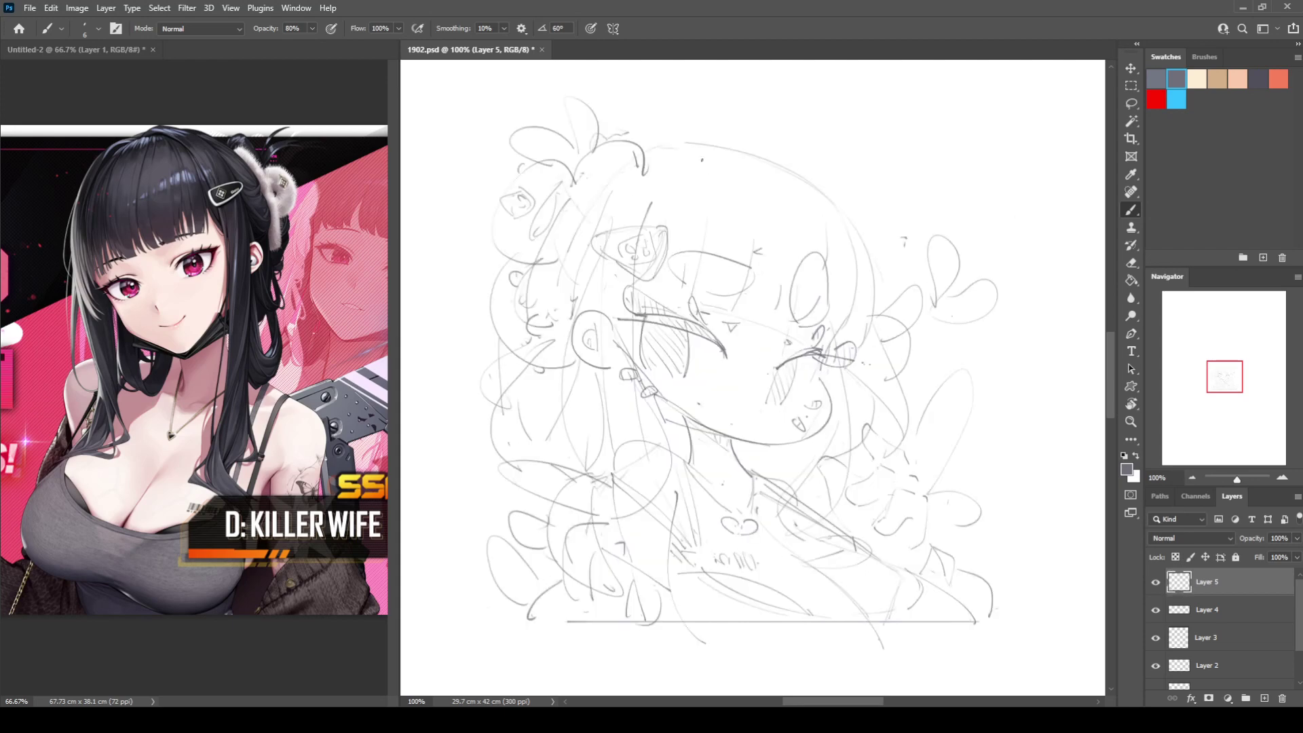
key(h)
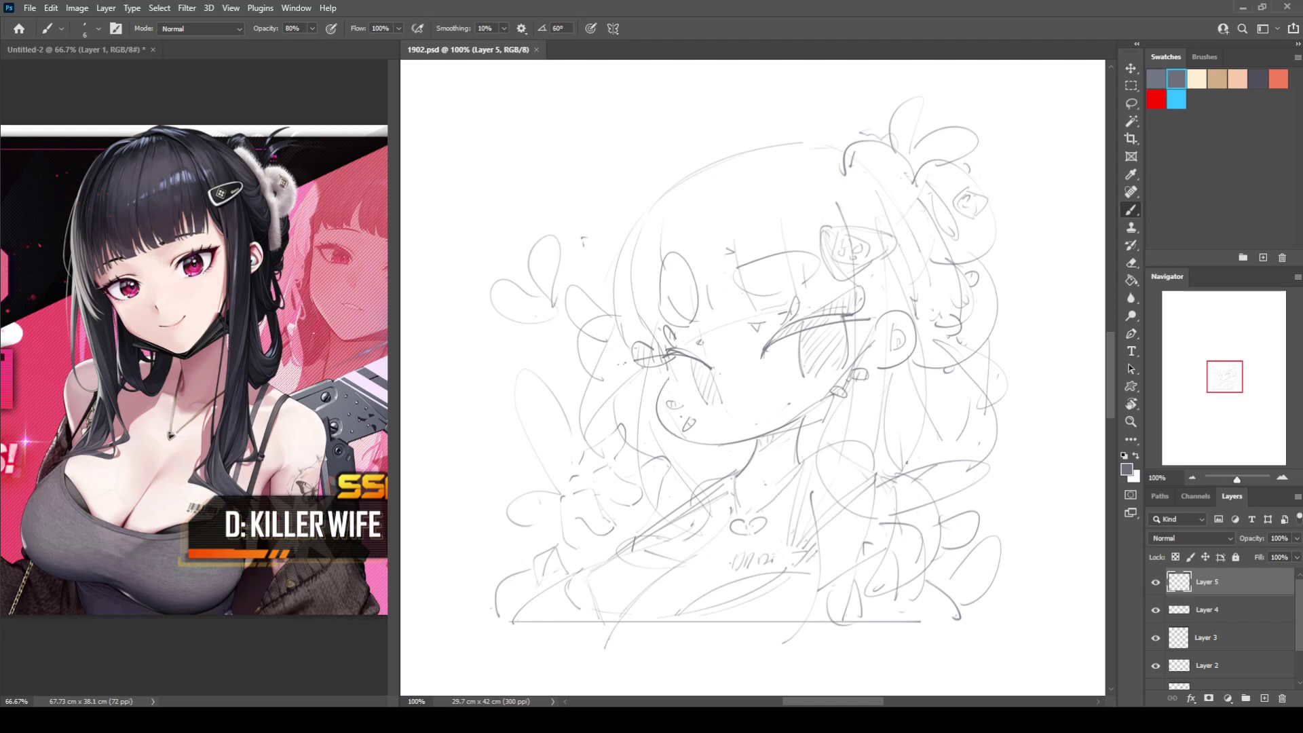
Step: Widen the canvas to a 42 cm by 42 cm square
key(ctrl+minus)
key(ctrl+minus)
key(ctrl+minus)
key(ctrl+minus)
key(ctrl+minus)
key(ctrl+minus)
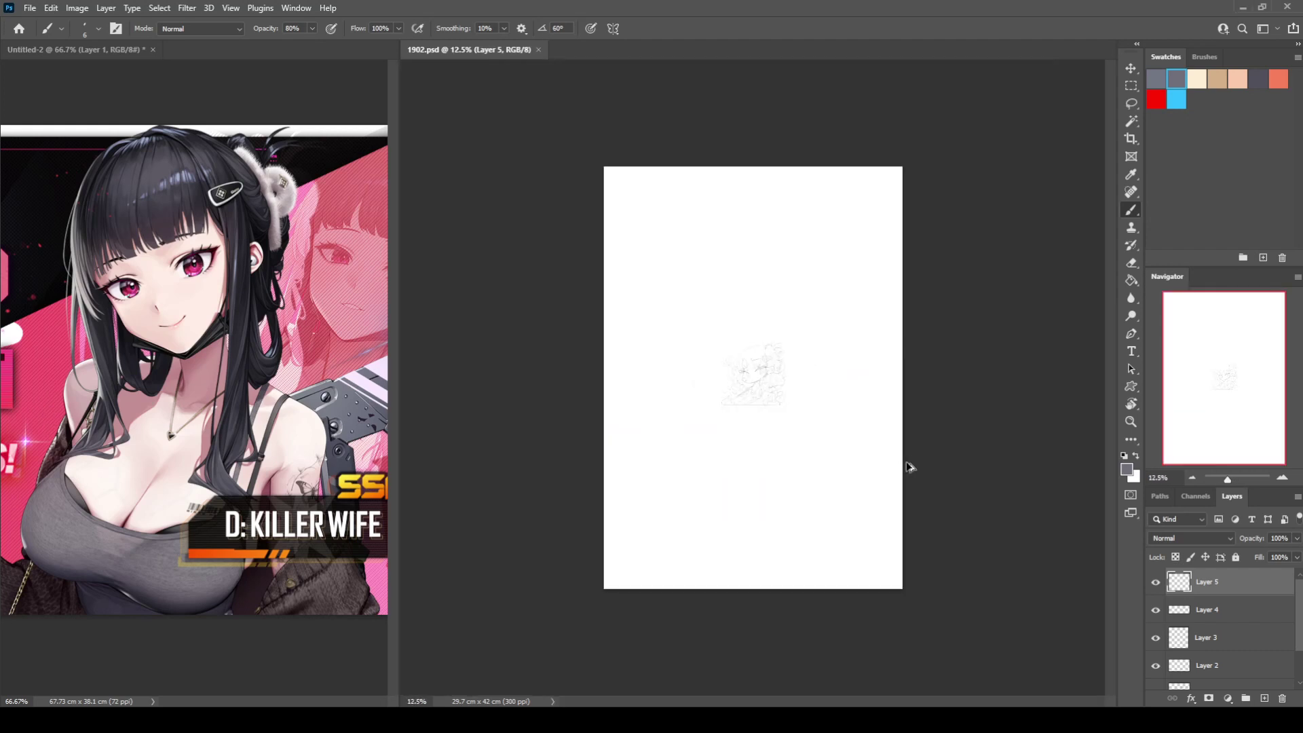
key(ctrl+o)
key(Return)
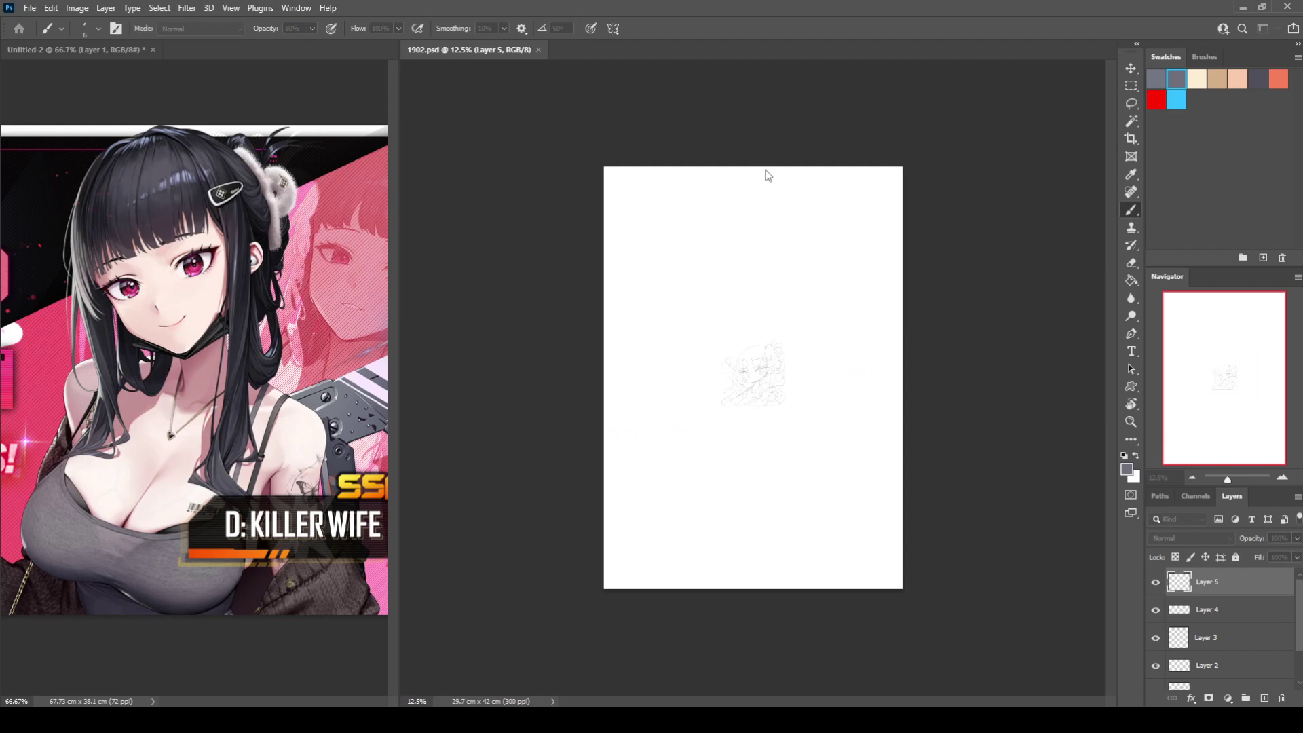
Step: Select Layer 1 through Layer 5 and scale the whole sketch up to about 625% to fill the canvas
scroll(1224, 597, down, 2)
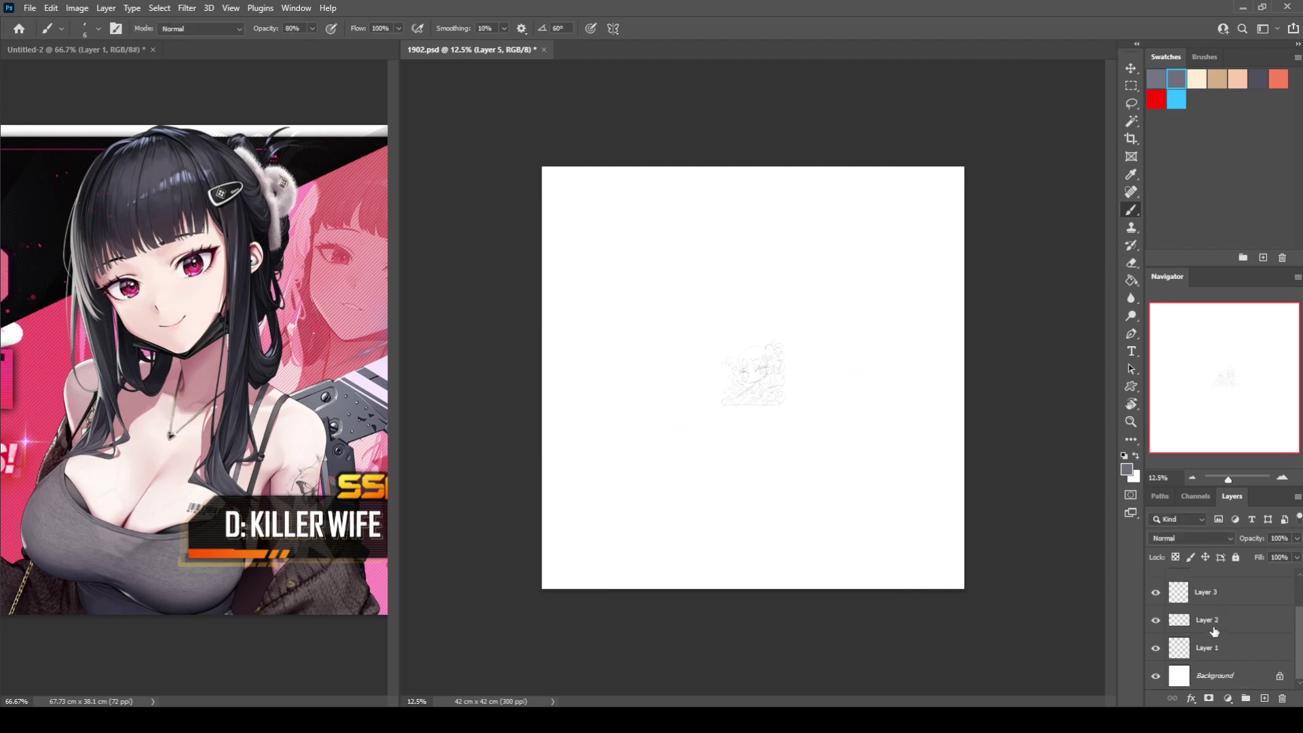
shift+click(1211, 628)
shift+click(1256, 653)
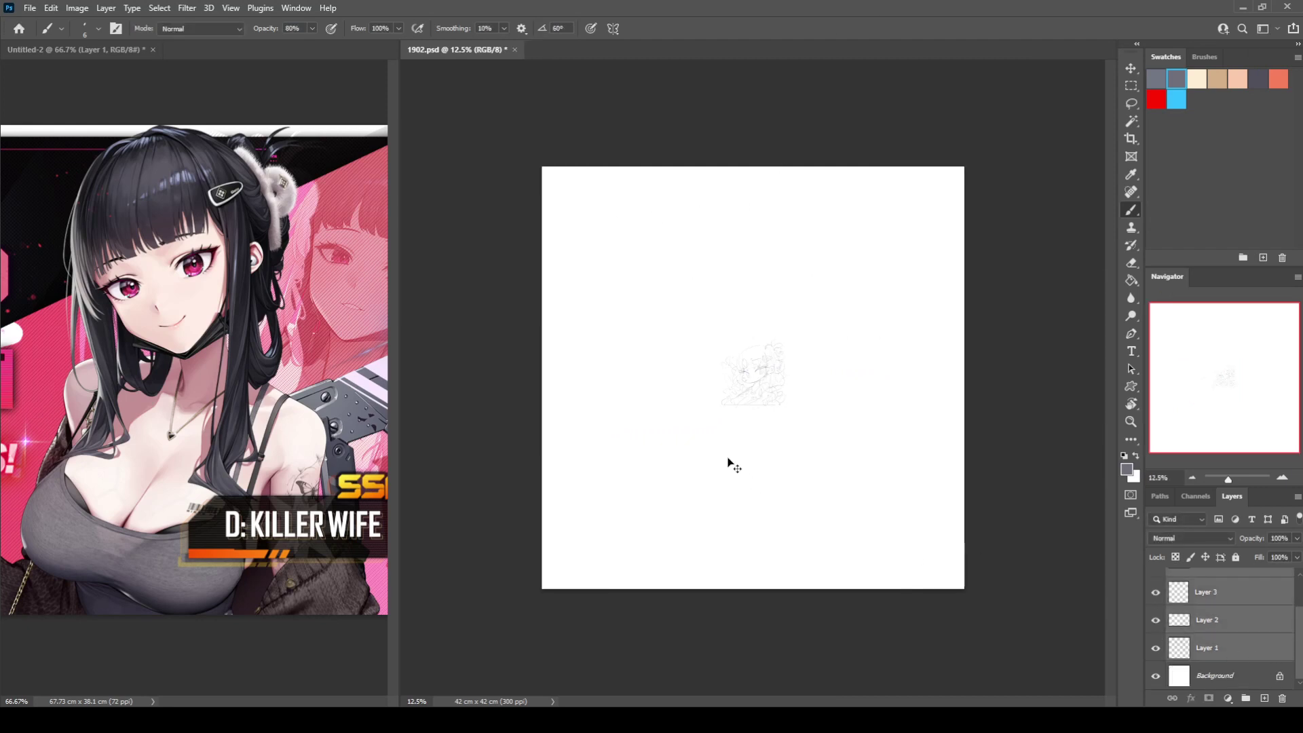
key(ctrl+t)
mouse_move(709, 409)
mouse_down()
mouse_move(640, 518)
mouse_move(567, 589)
mouse_up()
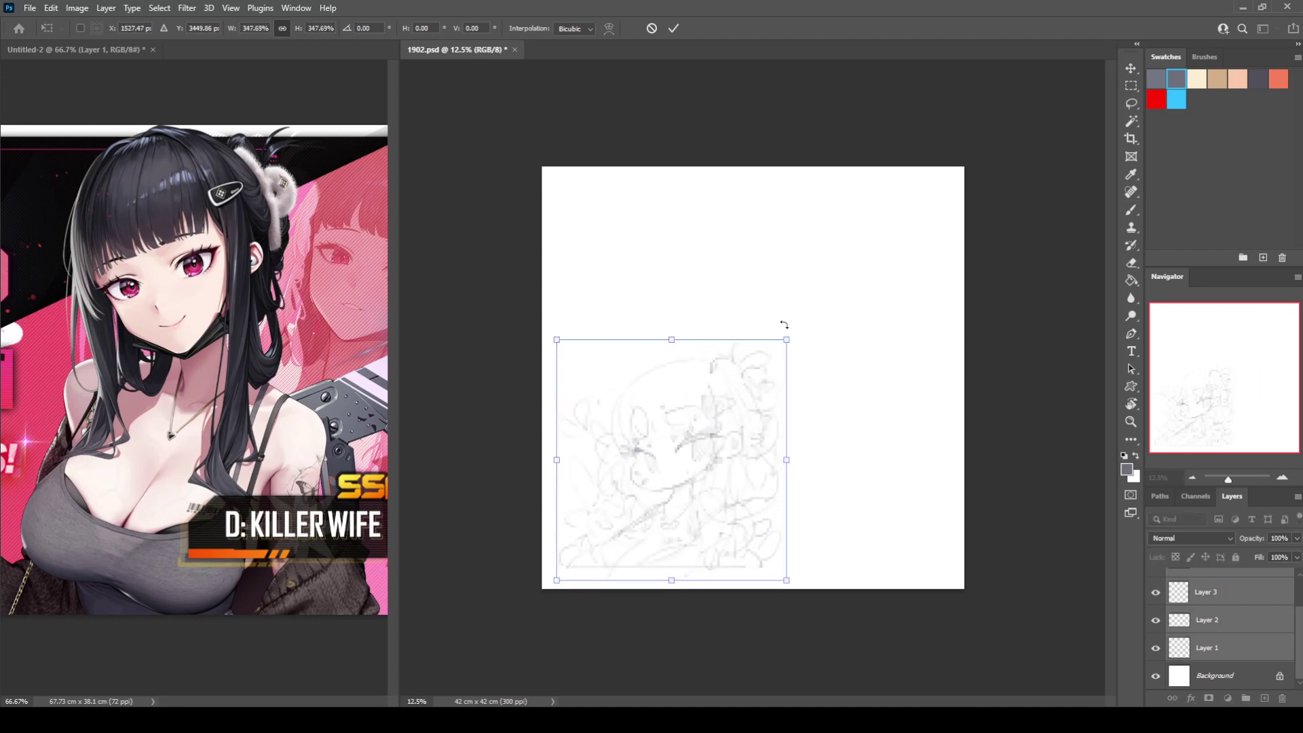
mouse_move(795, 333)
mouse_down()
mouse_move(975, 161)
mouse_move(946, 173)
mouse_up()
drag(557, 581, 539, 598)
drag(823, 465, 832, 457)
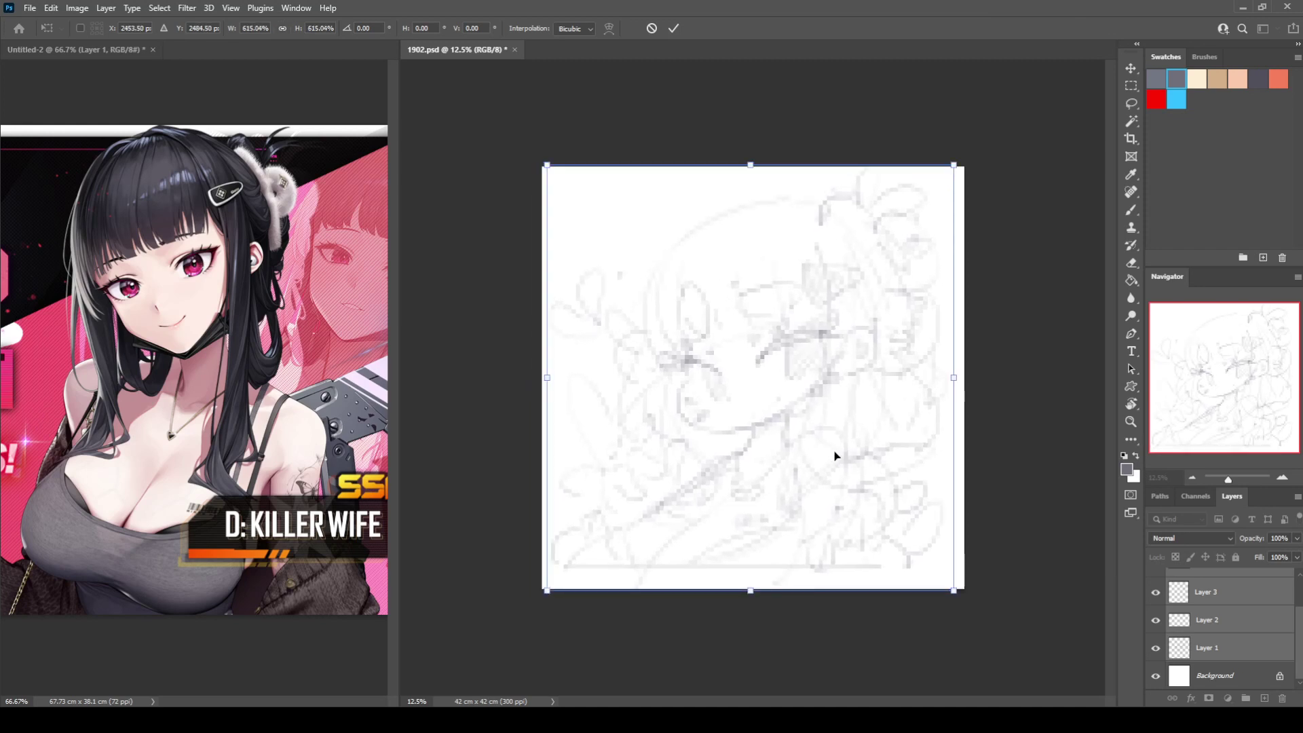
key(Return)
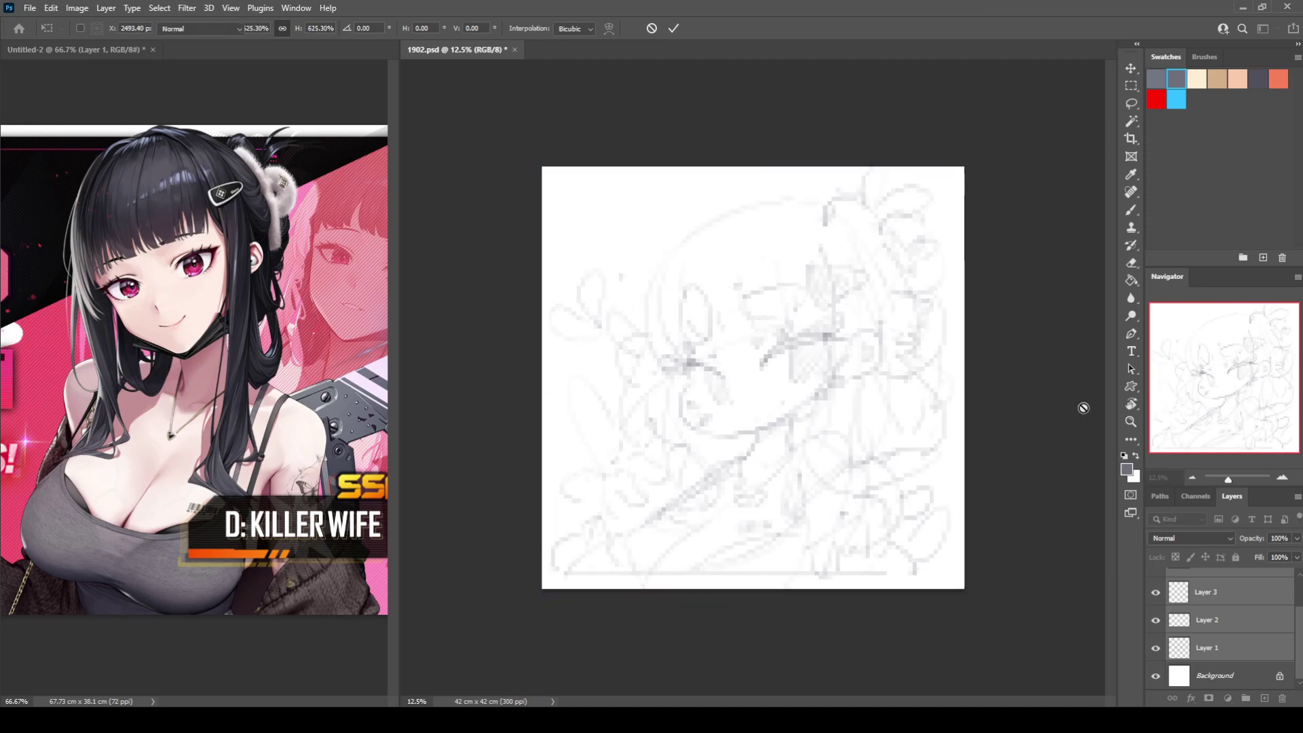
Step: Nudge the selected sketch layers slightly down and to the right with the Move tool
click(1133, 65)
key(shift+Down)
key(shift+Down)
key(shift+Right)
key(shift+Right)
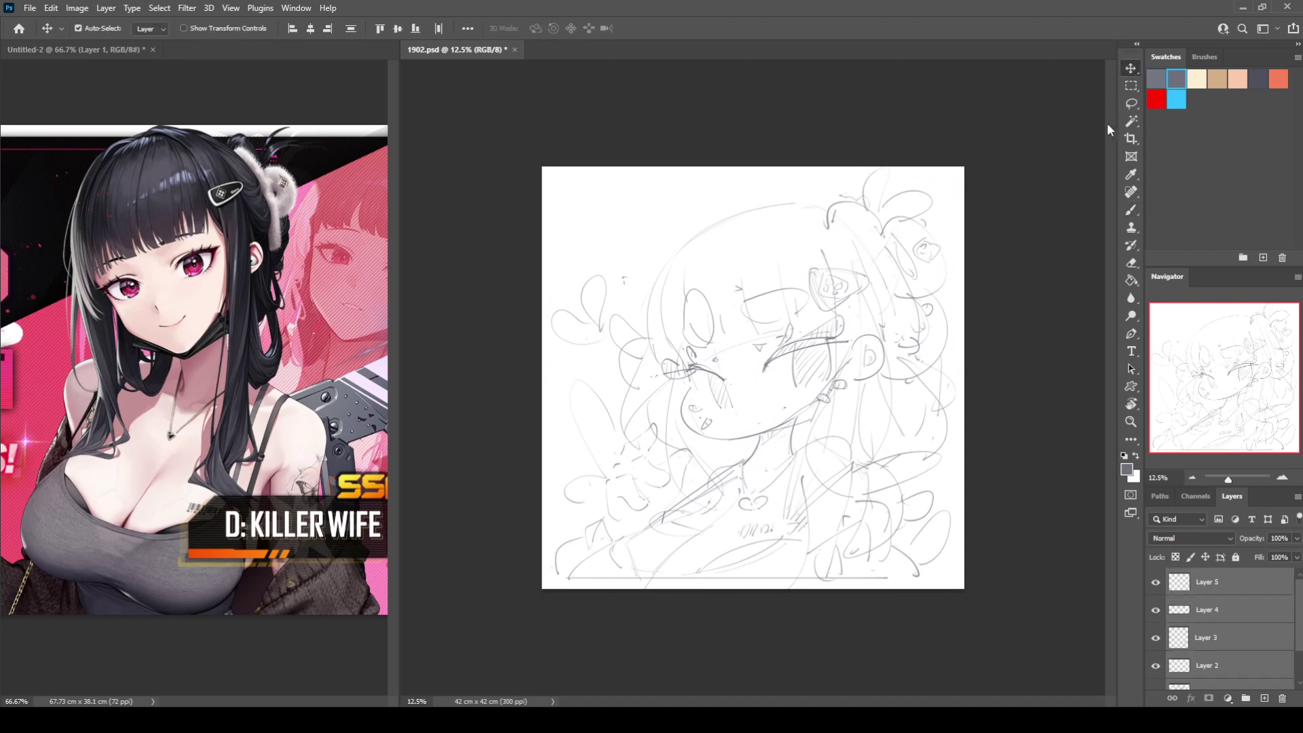
Step: Enlarge the selected sketch layers to about 105% and shift them left and slightly down within the canvas
key(ctrl+t)
drag(954, 170, 975, 149)
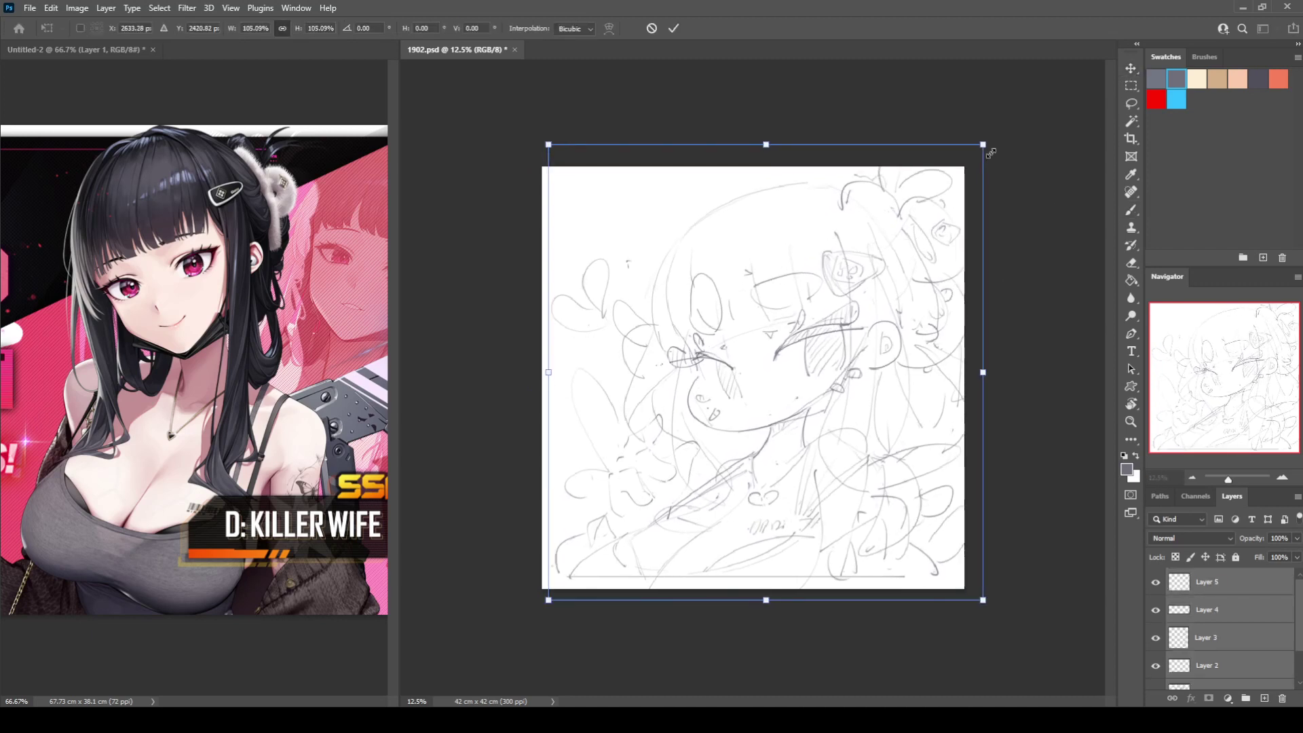
key(Down)
key(Down)
key(Down)
key(Left)
key(Left)
key(Left)
key(Left)
key(Left)
key(Left)
key(Left)
key(Left)
key(Left)
key(Left)
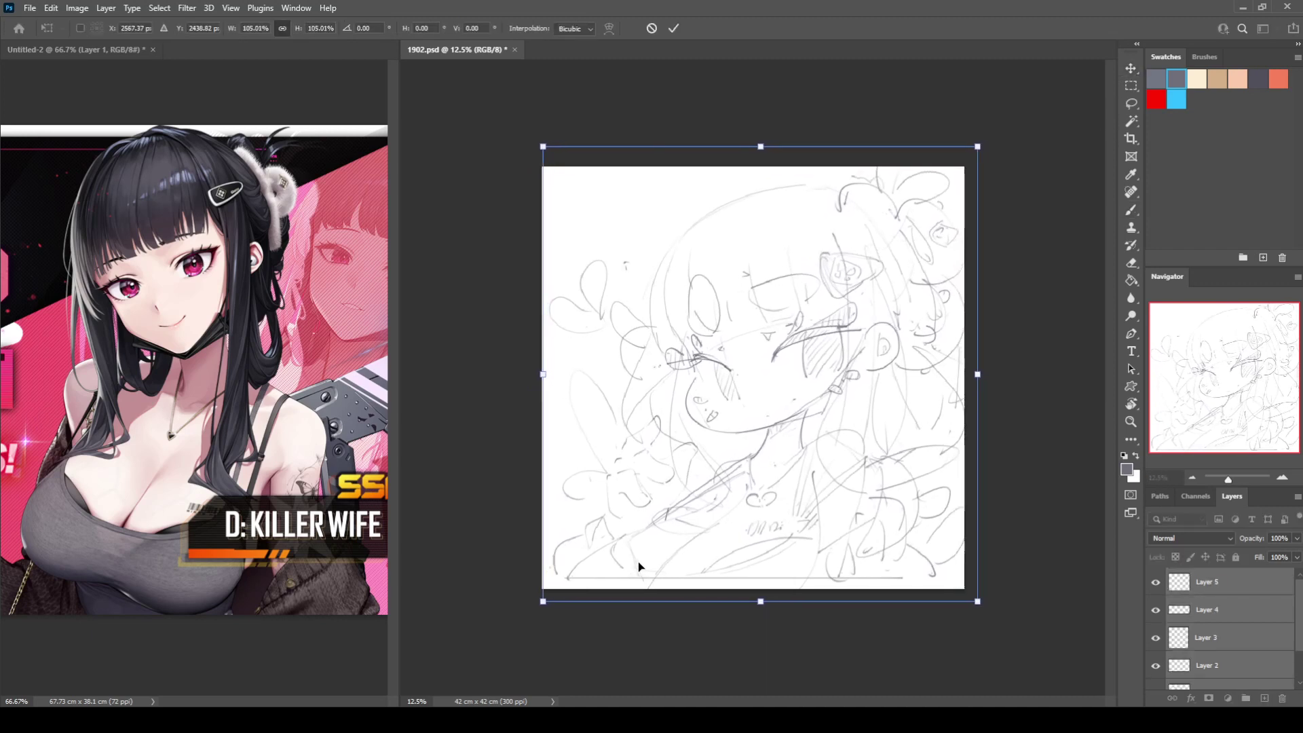
key(Down)
key(Down)
key(Down)
key(shift+Left)
key(shift+Left)
key(shift+Left)
key(shift+Left)
key(shift+Left)
key(Return)
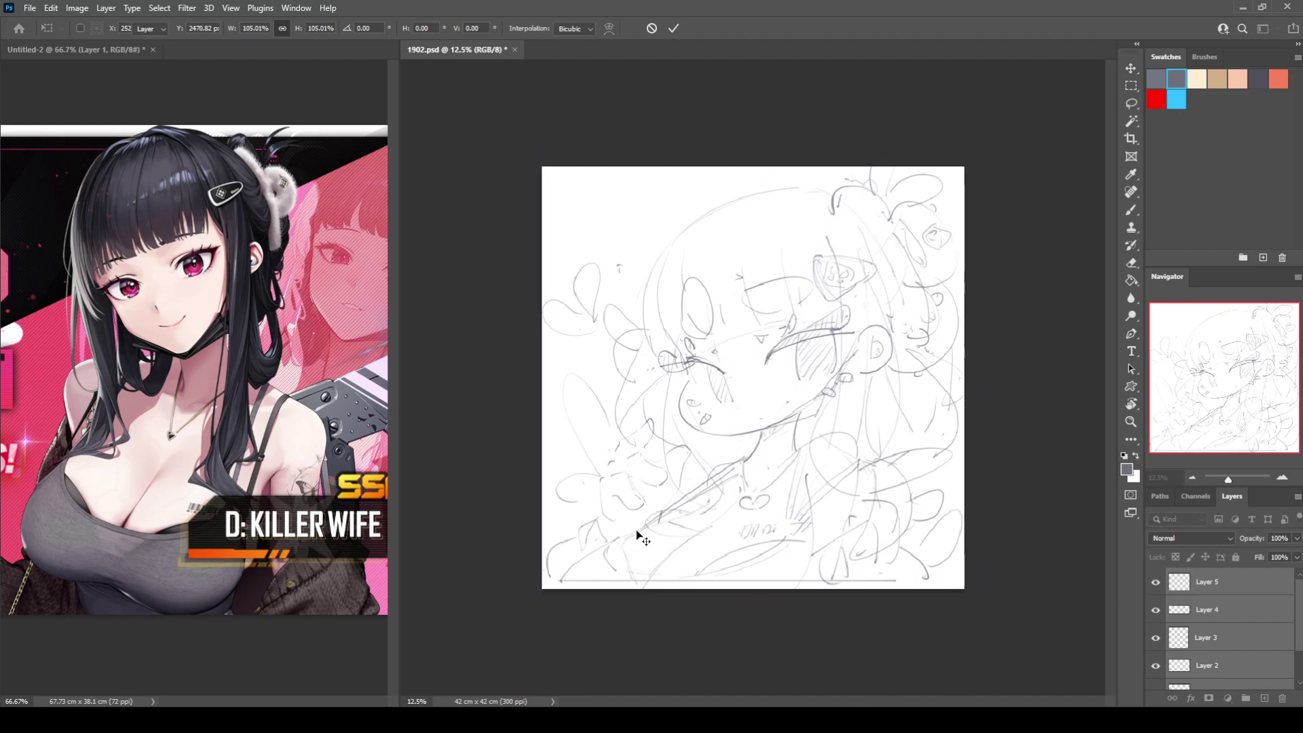
key(ctrl+plus)
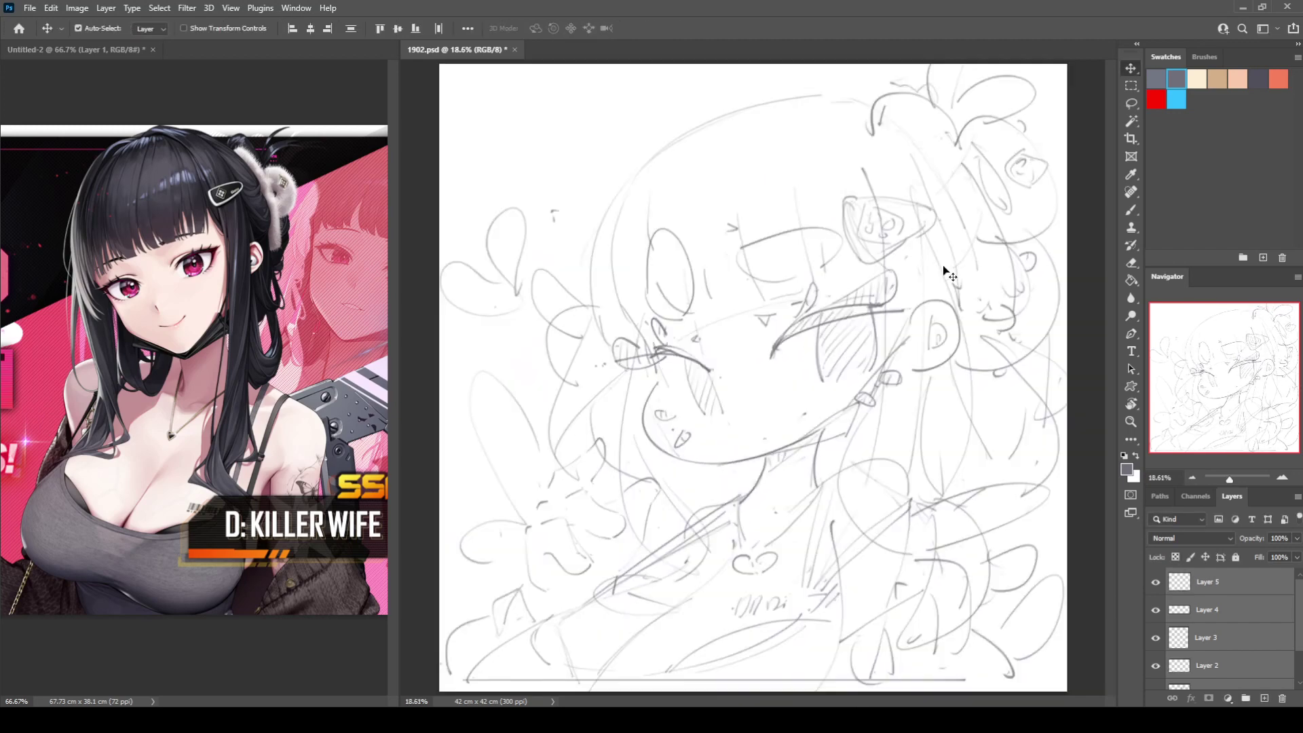
Step: Merge the selected sketch layers, fade the merged sketch to 34% opacity and add a new layer above it for brush line work
key(ctrl+e)
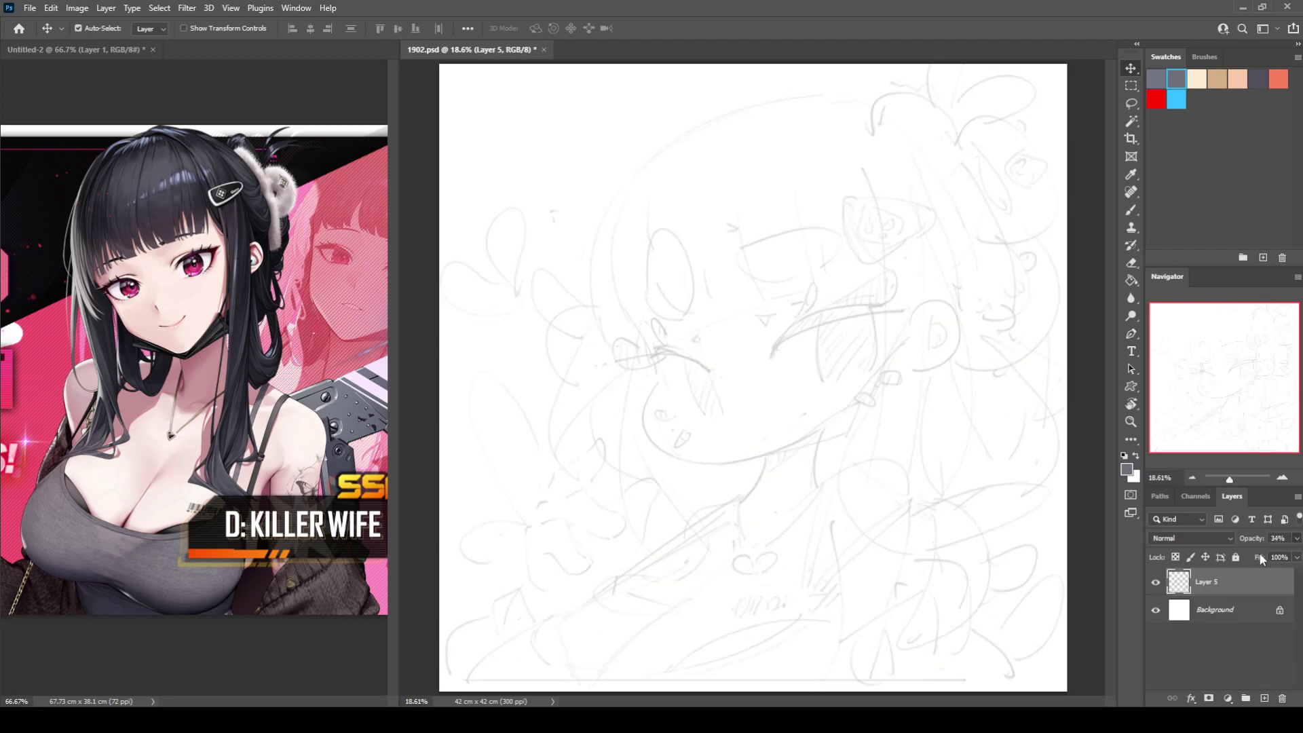
click(1263, 698)
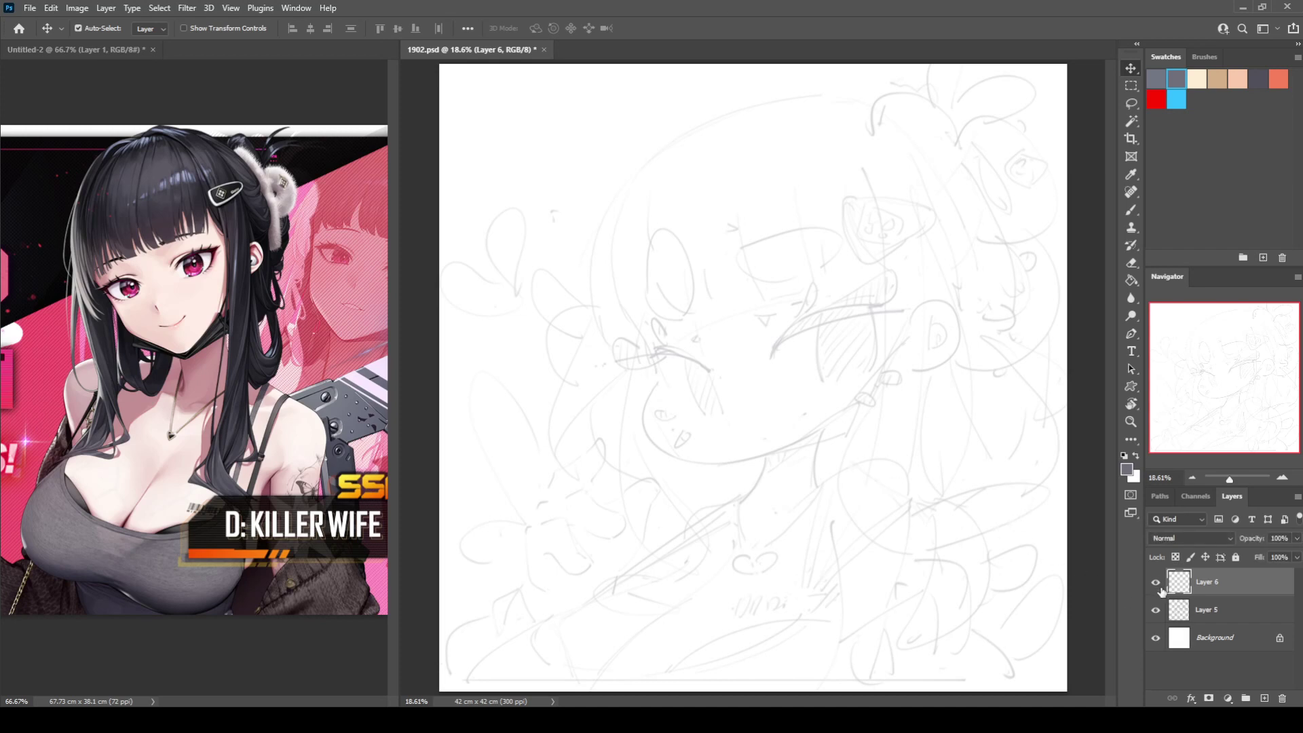
key(b)
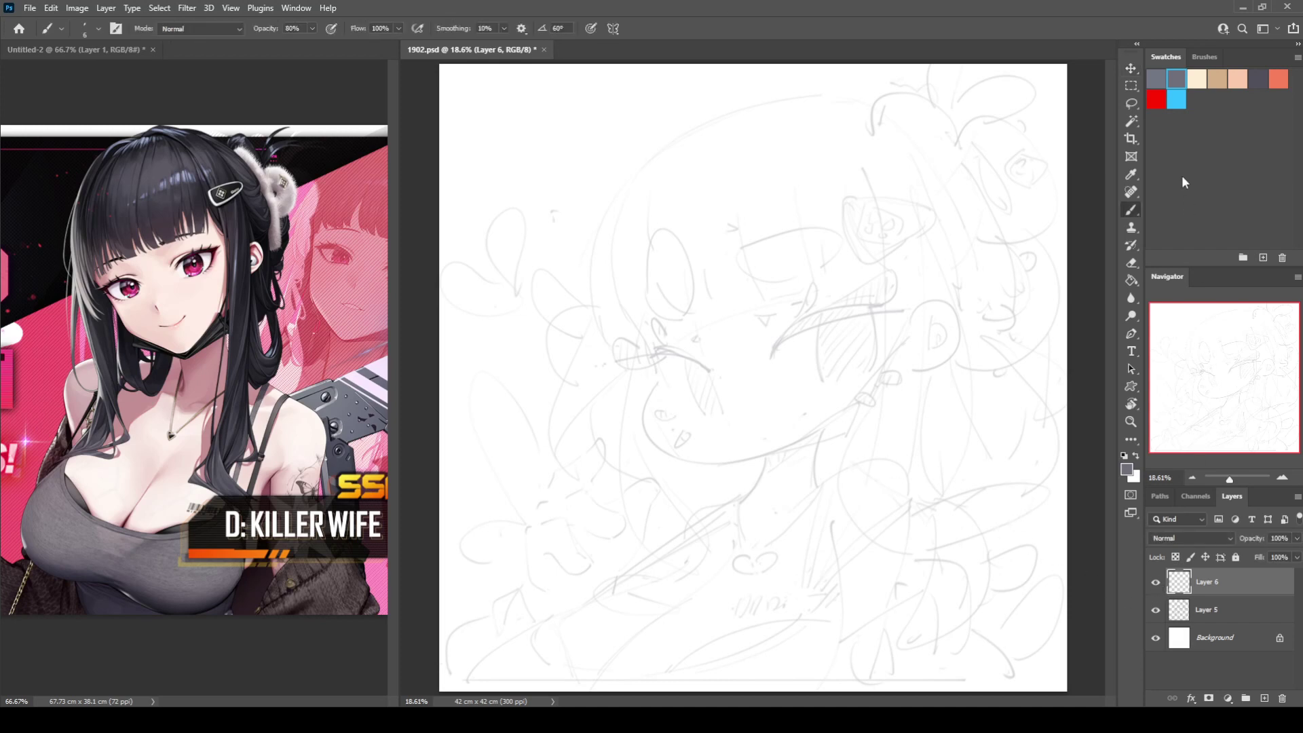
click(1206, 57)
click(1187, 115)
click(1166, 57)
mouse_move(771, 361)
mouse_down()
mouse_move(790, 340)
mouse_move(879, 314)
mouse_up()
key(e)
click(778, 350)
key(b)
key(e)
click(777, 349)
key(b)
key(ctrl+z)
drag(774, 353, 905, 314)
key(ctrl+z)
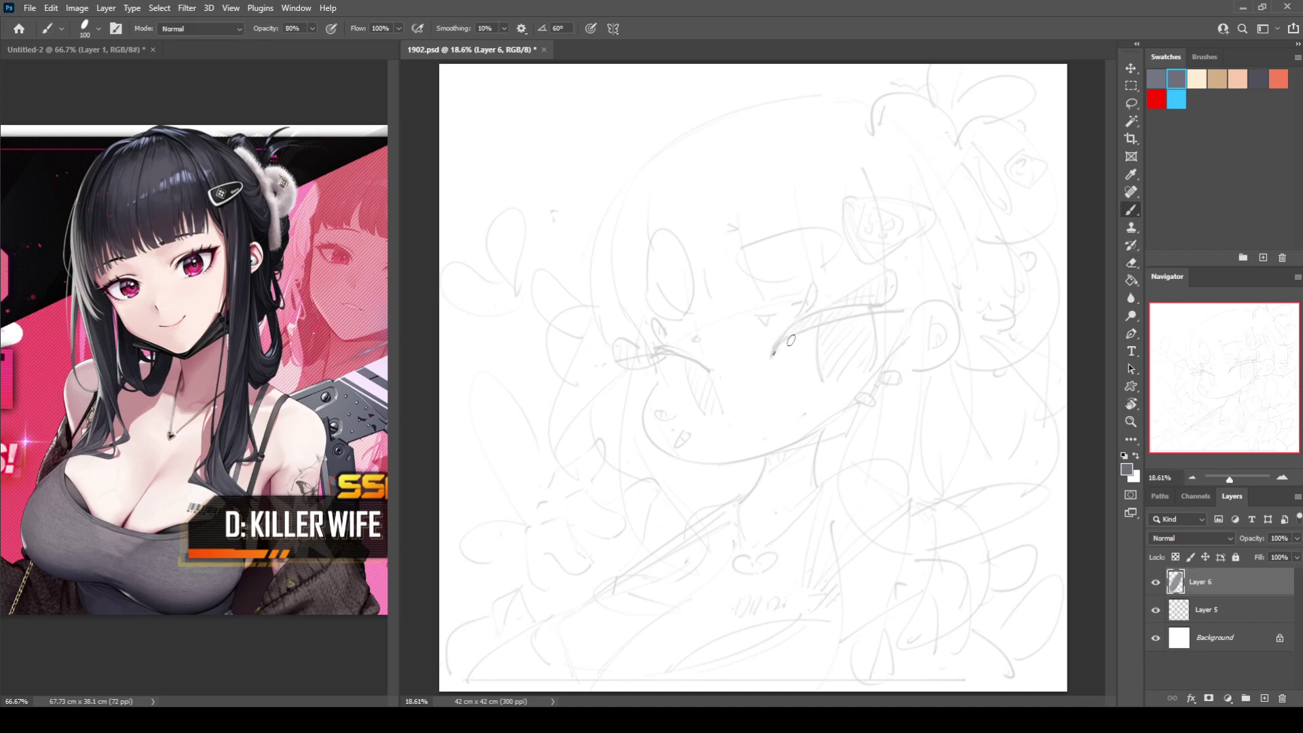
Step: Draw the larger eye's upper lash line and its thick winged outline over the faded sketch
drag(779, 347, 897, 313)
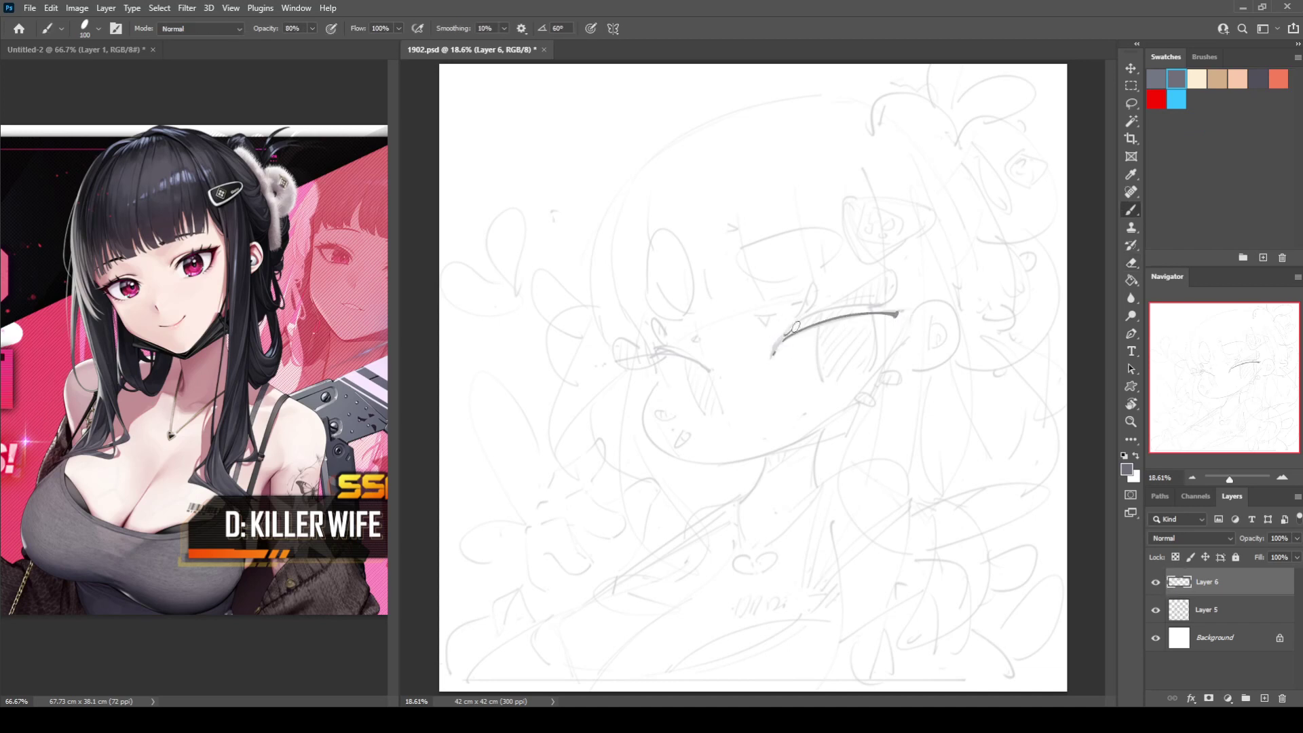
mouse_move(779, 341)
mouse_down()
mouse_move(909, 286)
mouse_move(891, 306)
mouse_move(902, 306)
mouse_move(898, 278)
mouse_move(886, 306)
mouse_move(884, 271)
mouse_move(901, 310)
mouse_up()
key(ctrl+z)
key(ctrl+z)
key(ctrl+z)
key(ctrl+z)
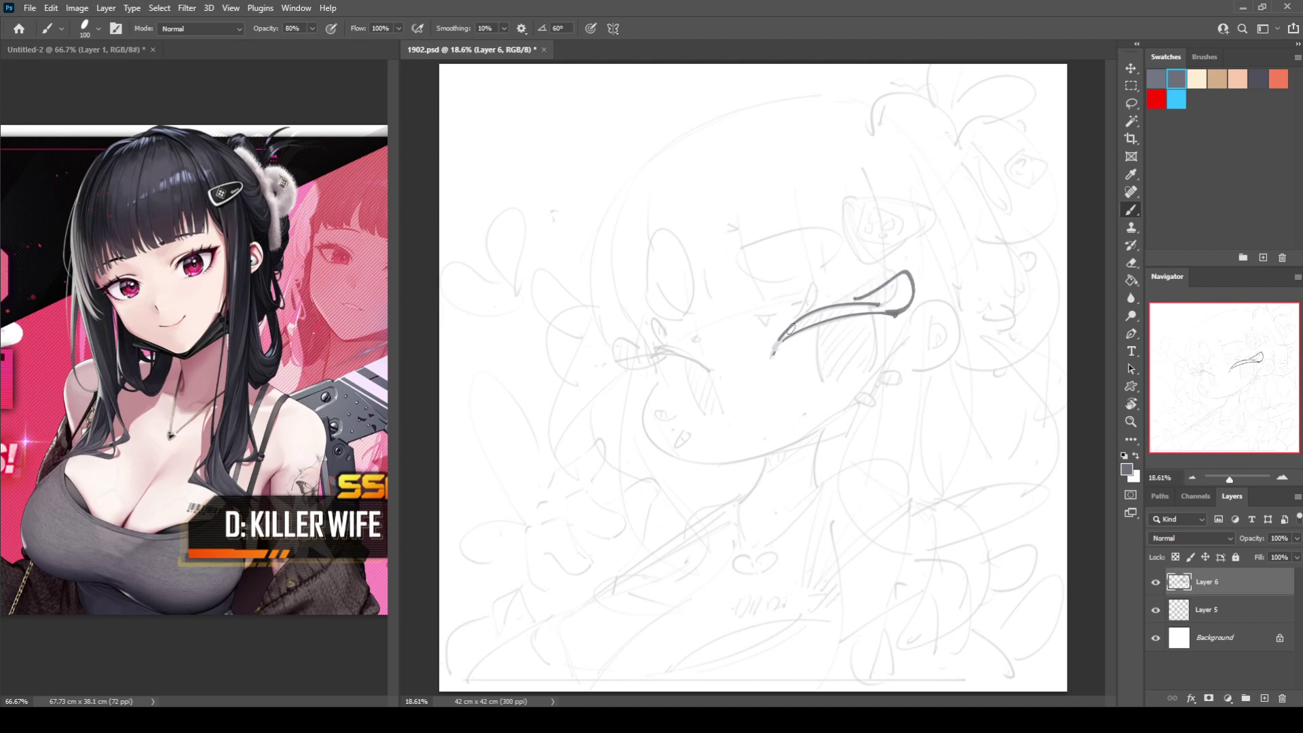
Step: Hatch the larger eye's upper lashes, thicken the lash line and add a small triangle by the inner corner
mouse_move(803, 312)
mouse_down()
mouse_move(837, 288)
mouse_move(816, 311)
mouse_move(809, 298)
mouse_move(814, 310)
mouse_move(822, 281)
mouse_move(809, 310)
mouse_up()
key(ctrl+z)
key(ctrl+z)
key(ctrl+z)
mouse_move(817, 292)
mouse_down()
mouse_move(804, 319)
mouse_move(825, 305)
mouse_move(834, 318)
mouse_move(860, 296)
mouse_move(900, 297)
mouse_up()
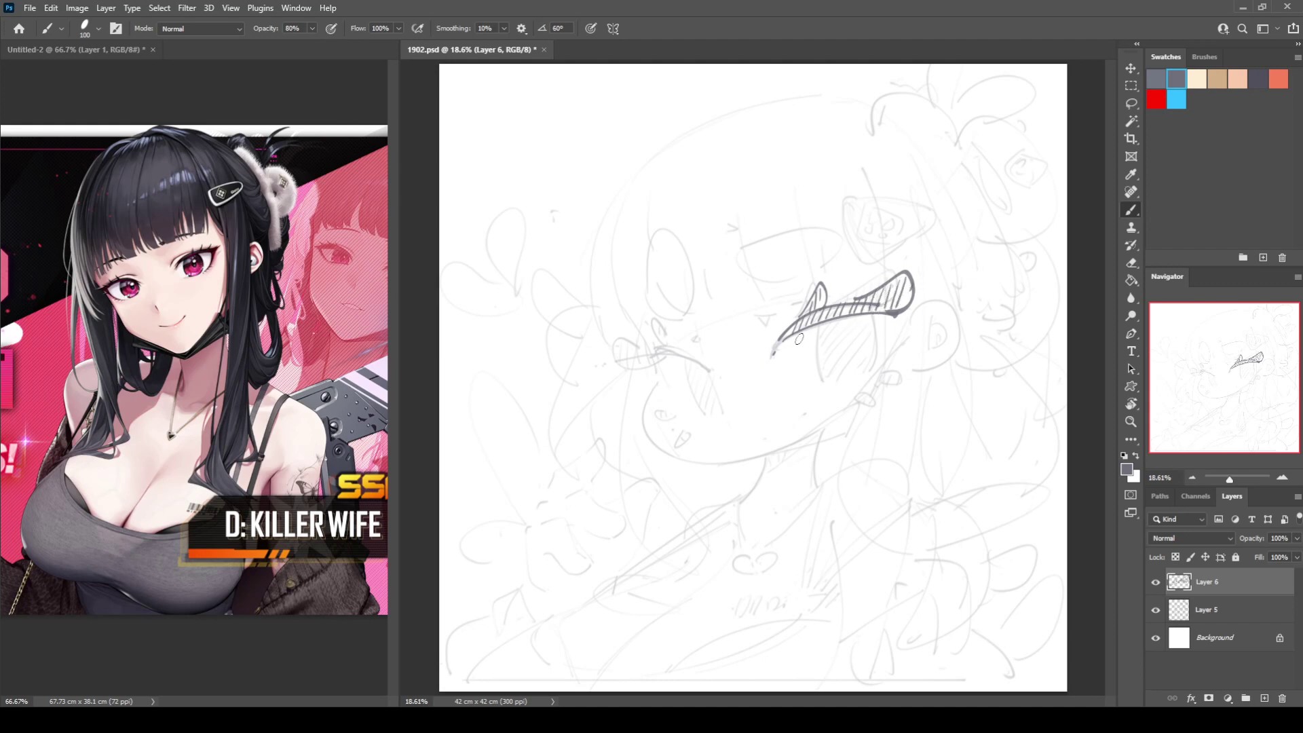
drag(793, 331, 920, 314)
drag(757, 317, 780, 318)
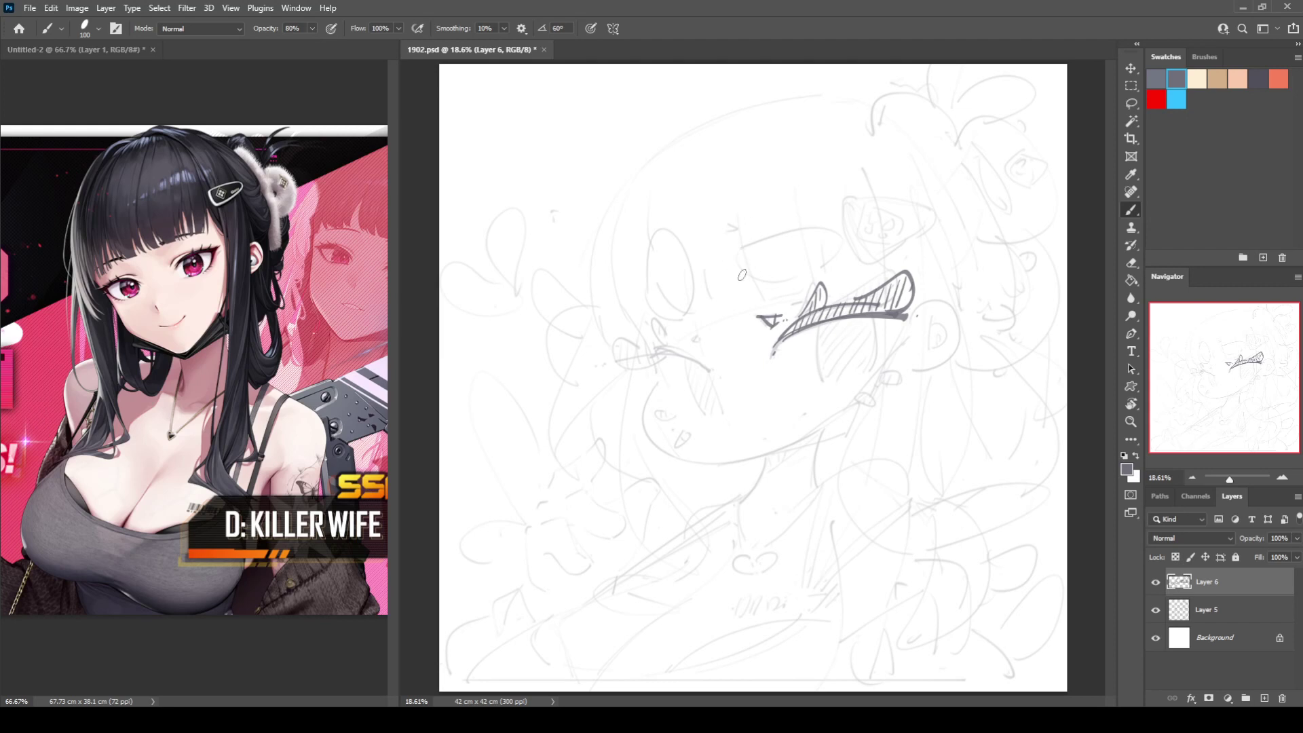
Step: Outline and hatch the larger eye's iris and add two hatched lower-lash marks beneath it
drag(874, 317, 874, 362)
drag(819, 330, 824, 384)
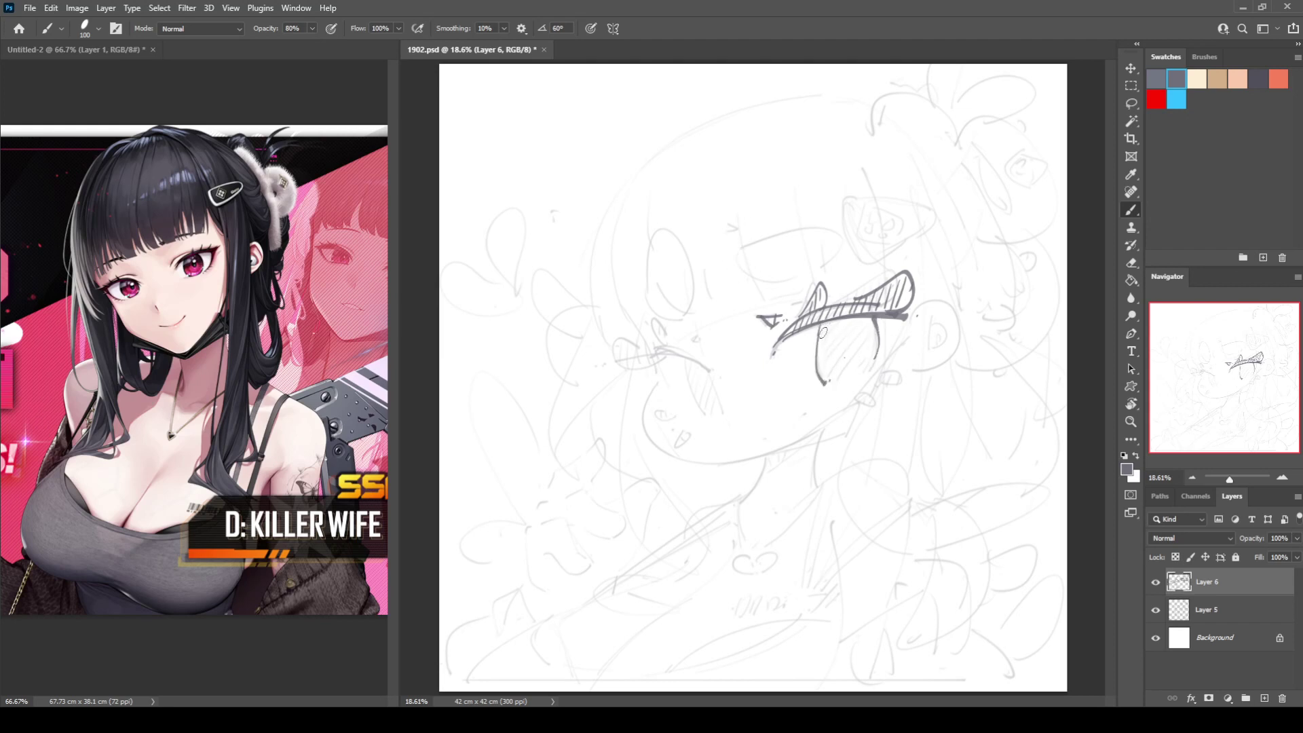
mouse_move(841, 317)
mouse_down()
mouse_move(815, 358)
mouse_move(847, 325)
mouse_move(826, 366)
mouse_move(860, 323)
mouse_move(825, 381)
mouse_move(870, 325)
mouse_move(850, 373)
mouse_up()
mouse_move(883, 331)
mouse_down()
mouse_move(868, 376)
mouse_move(880, 385)
mouse_move(857, 403)
mouse_up()
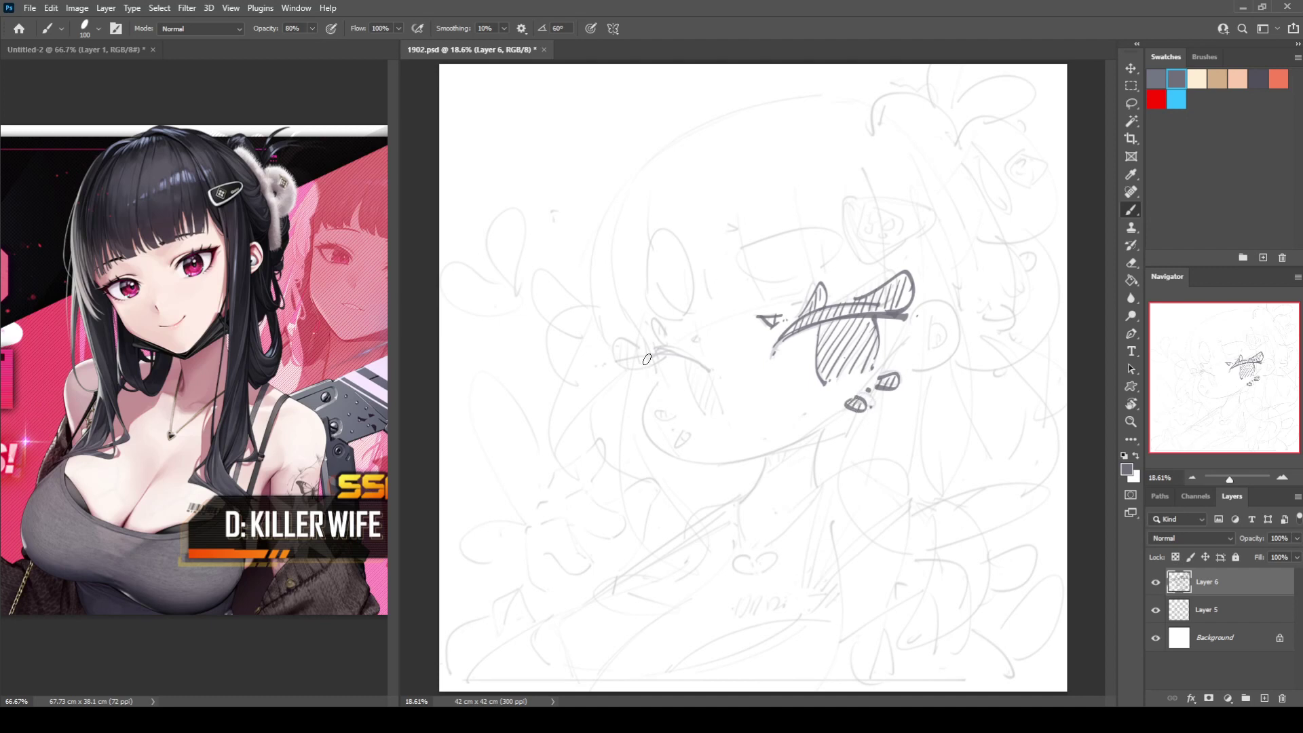
Step: Draw the smaller eye's upper lash line with hatched lash shapes at its outer corner
mouse_move(643, 350)
mouse_down()
mouse_move(666, 365)
mouse_move(626, 361)
mouse_up()
key(ctrl+z)
drag(632, 345, 643, 366)
mouse_move(646, 351)
mouse_down()
mouse_move(709, 376)
mouse_move(659, 354)
mouse_move(699, 365)
mouse_move(660, 347)
mouse_move(700, 363)
mouse_move(706, 341)
mouse_move(675, 346)
mouse_up()
key(ctrl+z)
key(ctrl+z)
key(ctrl+z)
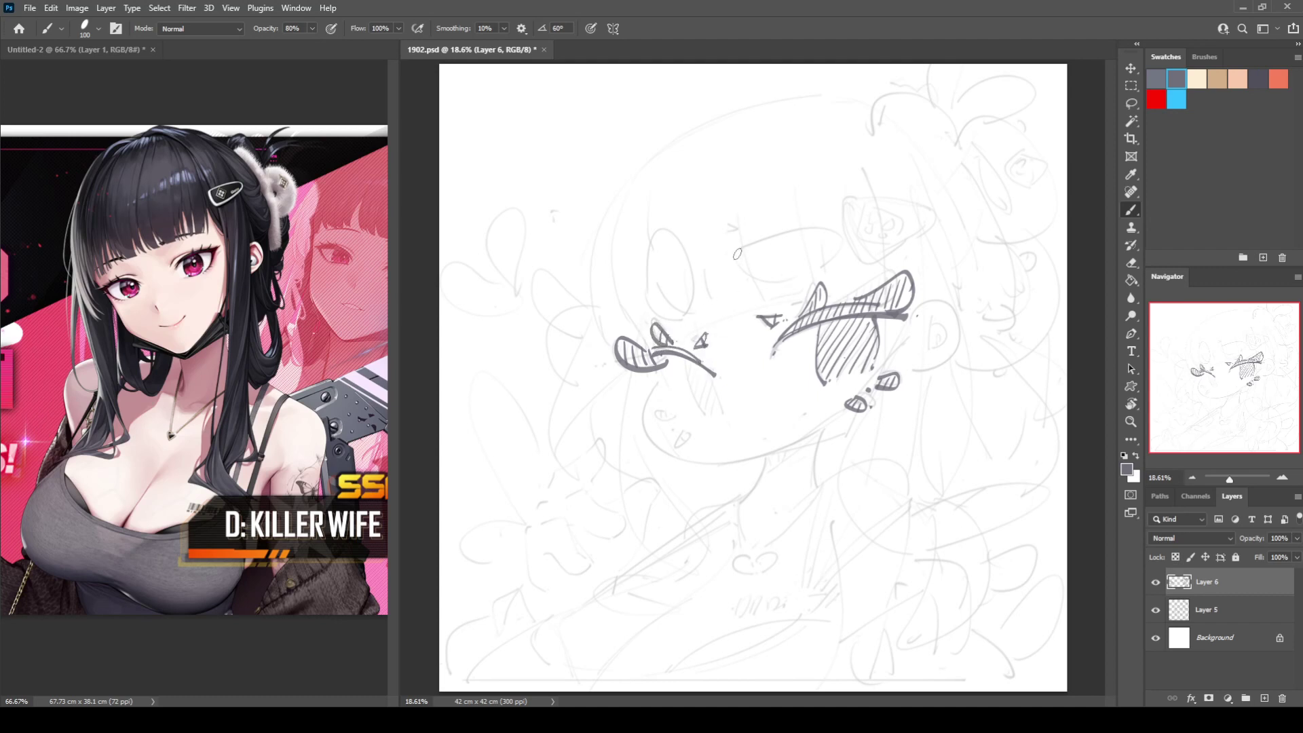
Step: Draw rounded outline shapes above both eyes and a small triangle beside the larger one
mouse_move(741, 242)
mouse_down()
mouse_move(768, 285)
mouse_move(786, 280)
mouse_move(816, 226)
mouse_move(828, 266)
mouse_up()
click(796, 279)
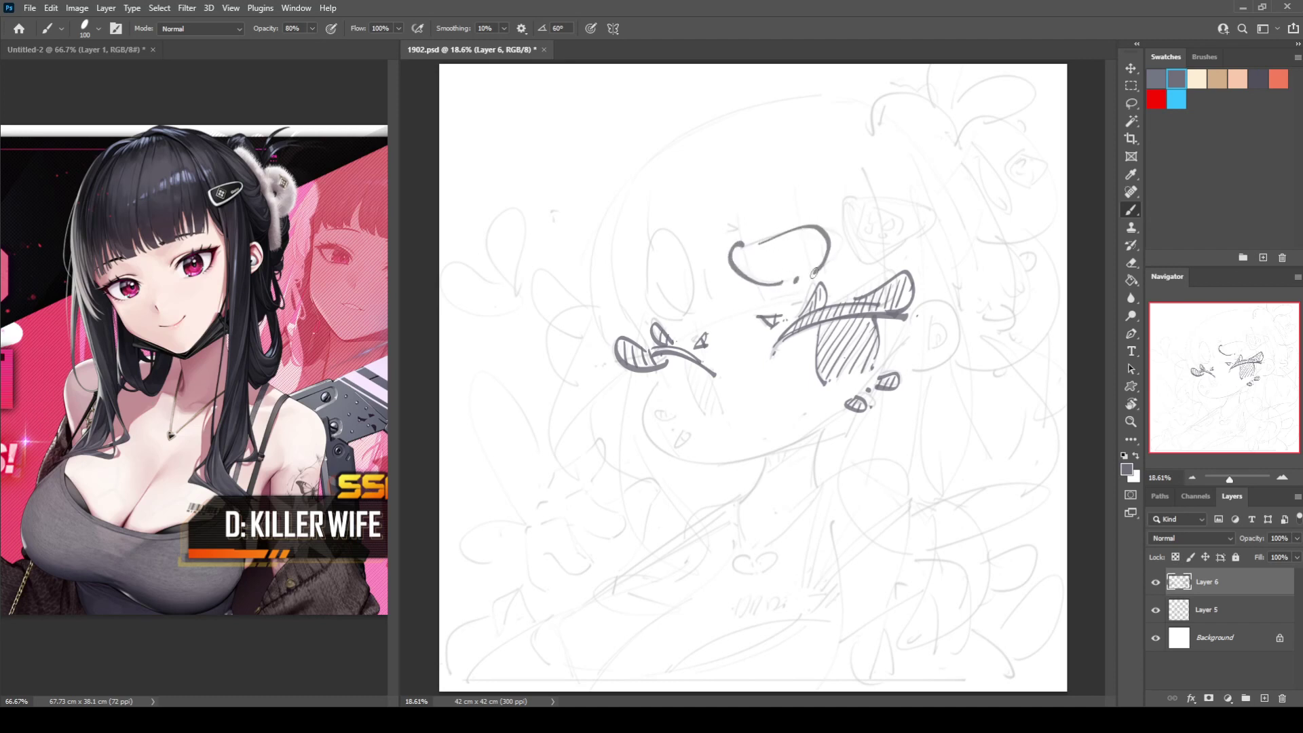
key(ctrl+z)
mouse_move(746, 241)
mouse_down()
mouse_move(828, 261)
mouse_move(811, 273)
mouse_up()
mouse_move(645, 283)
mouse_down()
mouse_move(657, 233)
mouse_move(684, 314)
mouse_move(659, 317)
mouse_move(681, 313)
mouse_up()
drag(731, 229, 741, 231)
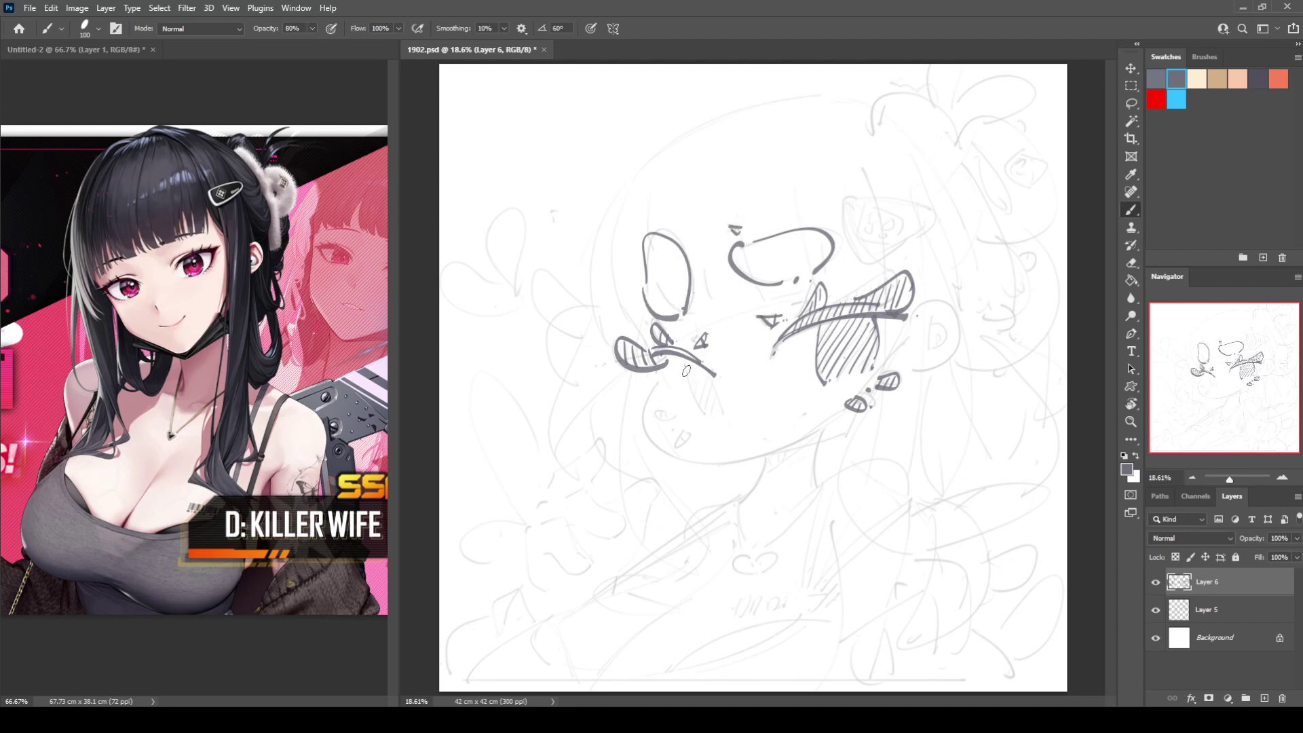
Step: Outline the smaller eye's narrow iris and fill it with diagonal hatching
drag(686, 367, 707, 410)
key(ctrl+z)
drag(687, 366, 707, 418)
key(ctrl+z)
mouse_move(685, 359)
mouse_down()
mouse_move(707, 415)
mouse_move(726, 412)
mouse_up()
key(ctrl+z)
drag(692, 365, 688, 383)
drag(698, 369, 694, 398)
drag(707, 374, 701, 409)
drag(716, 379, 712, 415)
drag(724, 397, 718, 415)
Step: Draw two small hatched lower-lash marks beneath the smaller eye
key(ctrl+shift+h)
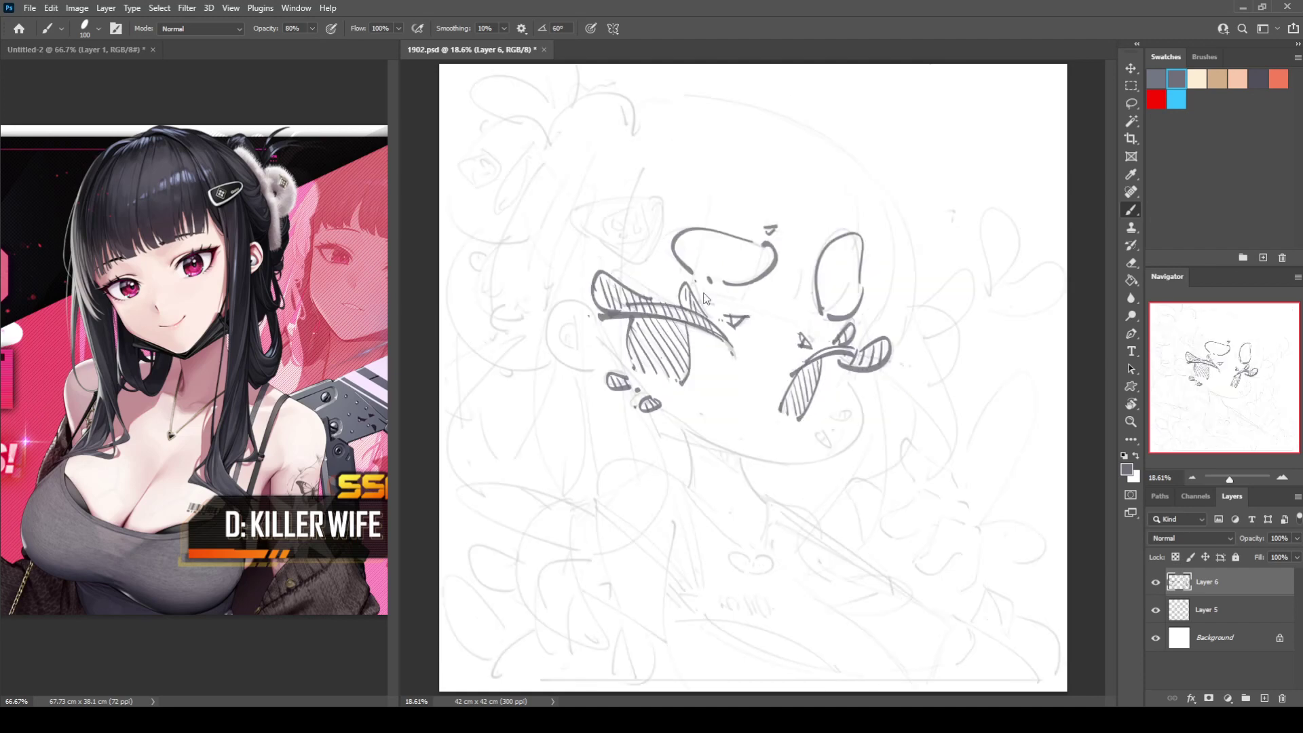
key(ctrl+shift+h)
mouse_move(665, 403)
mouse_down()
mouse_move(656, 408)
mouse_move(686, 433)
mouse_up()
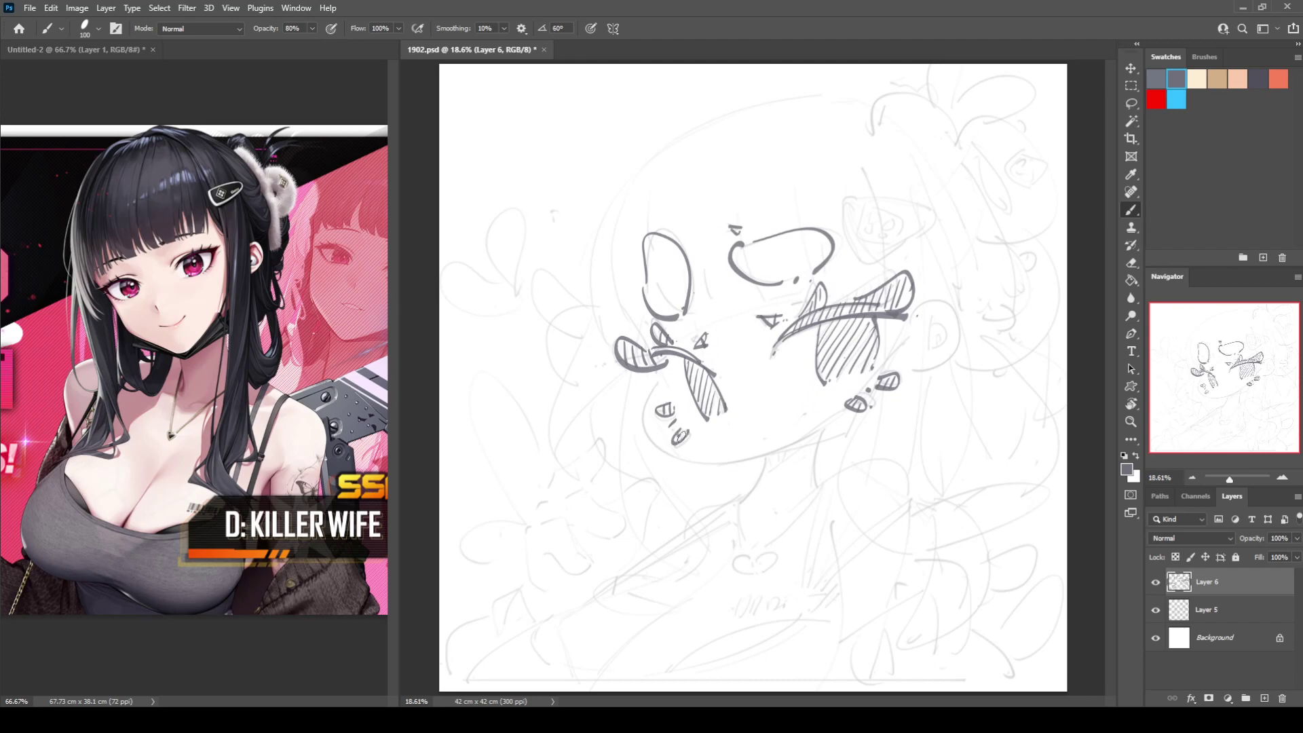
Step: Draw the face contour from temple to jaw and the neck lines, hatching the shadow under the chin
mouse_move(616, 302)
mouse_down()
mouse_move(660, 392)
mouse_move(731, 462)
mouse_up()
key(ctrl+z)
mouse_move(659, 385)
mouse_down()
mouse_move(677, 456)
mouse_move(768, 455)
mouse_move(903, 373)
mouse_move(894, 358)
mouse_move(741, 502)
mouse_up()
key(ctrl+z)
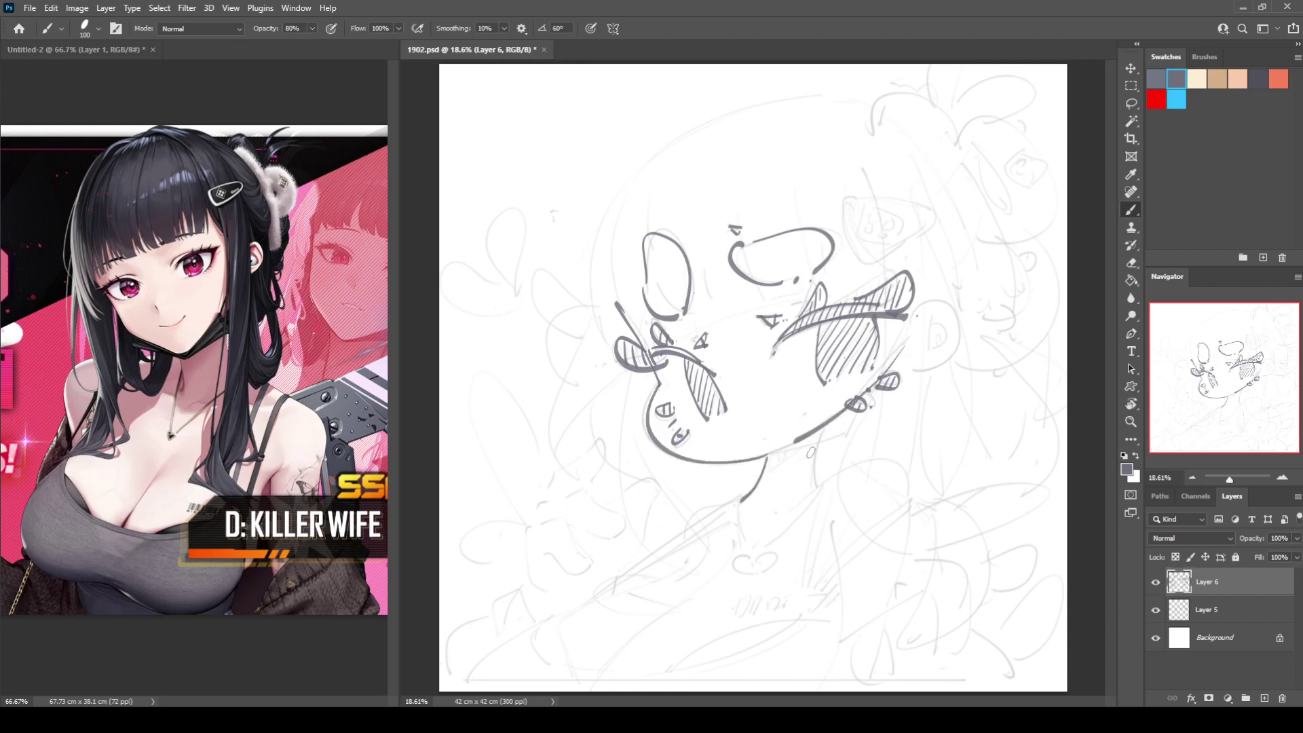
drag(826, 426, 818, 486)
key(ctrl+z)
mouse_move(815, 436)
mouse_down()
mouse_move(764, 476)
mouse_move(790, 457)
mouse_up()
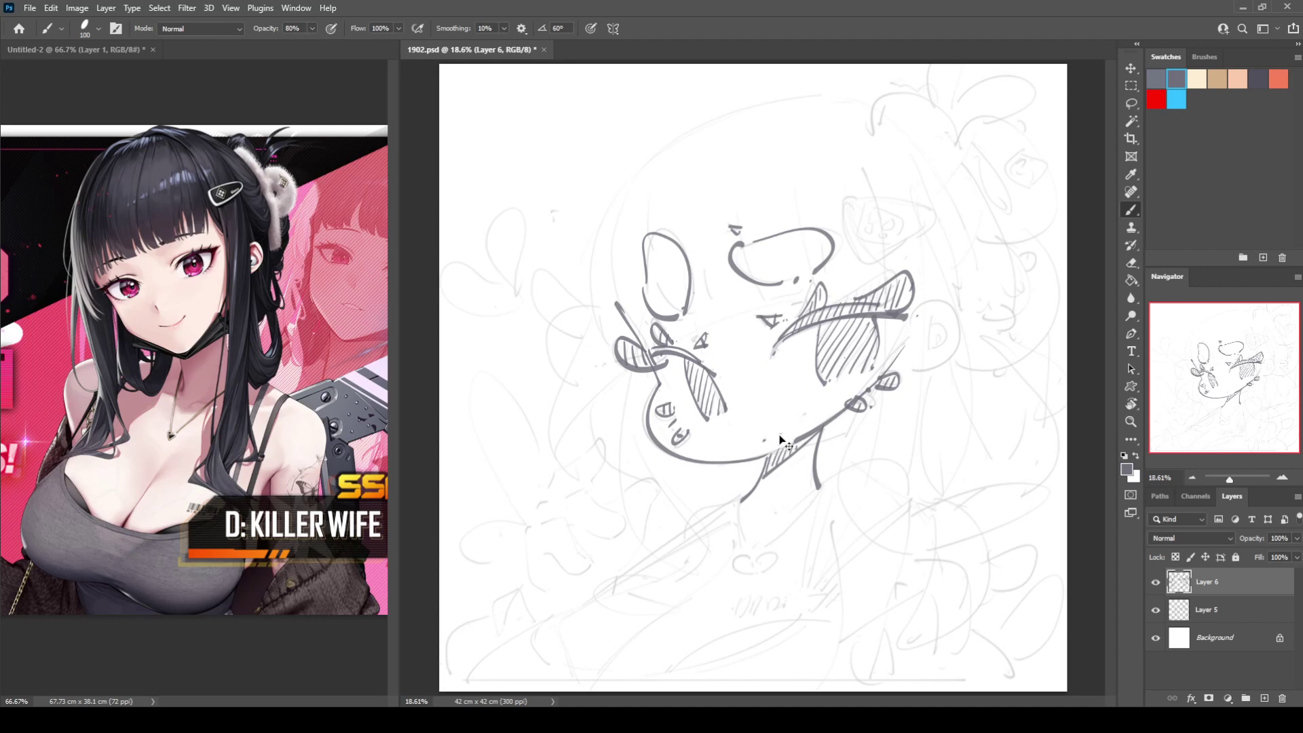
Step: Draw the mouth line and the edge of the lowered mask beneath the jaw
drag(806, 414, 781, 435)
key(ctrl+shift+h)
key(ctrl+shift+h)
drag(782, 451, 849, 435)
key(ctrl+z)
drag(771, 456, 811, 445)
drag(852, 397, 840, 444)
drag(755, 461, 845, 440)
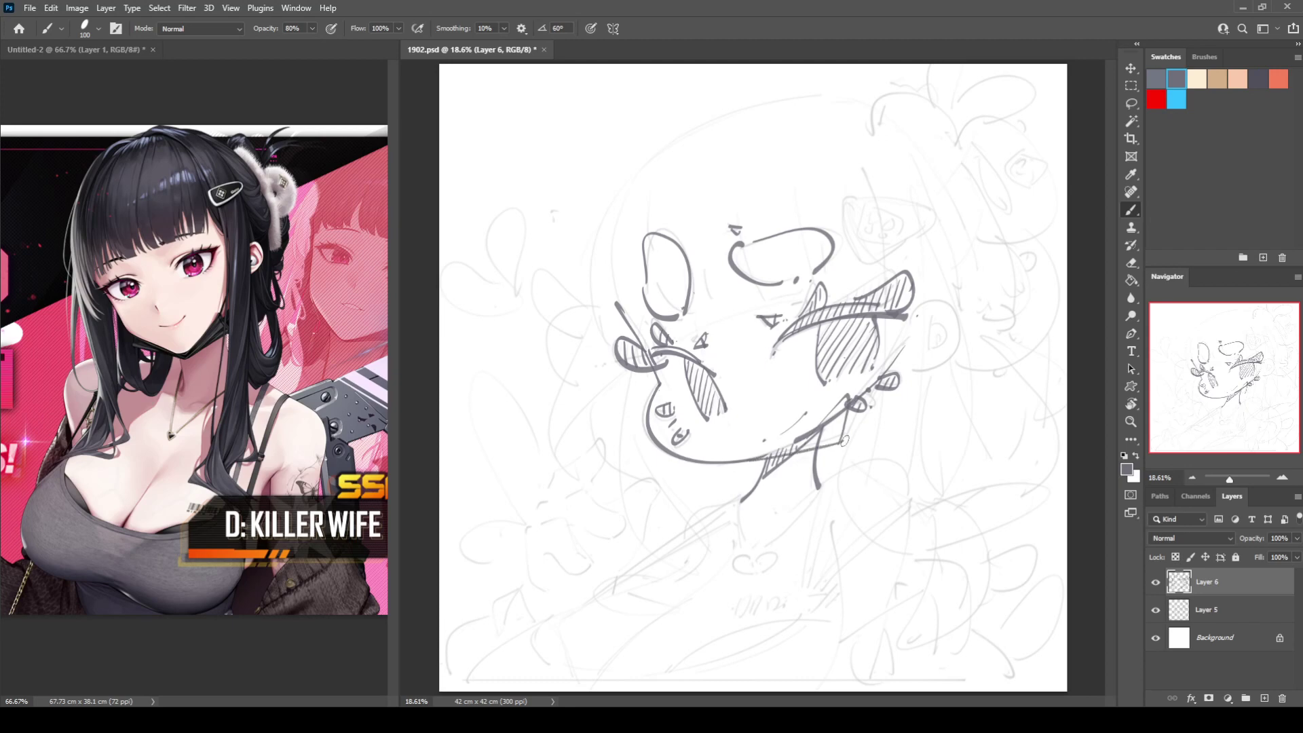
Step: Draw the mask's edge and strap lines running from below the jaw up toward the ear
drag(746, 460, 725, 456)
key(ctrl+shift+h)
key(ctrl+shift+h)
key(ctrl+shift+h)
key(ctrl+shift+h)
drag(845, 441, 926, 363)
mouse_move(851, 396)
mouse_down()
mouse_move(911, 351)
mouse_move(923, 309)
mouse_up()
key(ctrl+z)
key(ctrl+z)
key(ctrl+z)
drag(846, 437, 924, 375)
drag(847, 400, 912, 317)
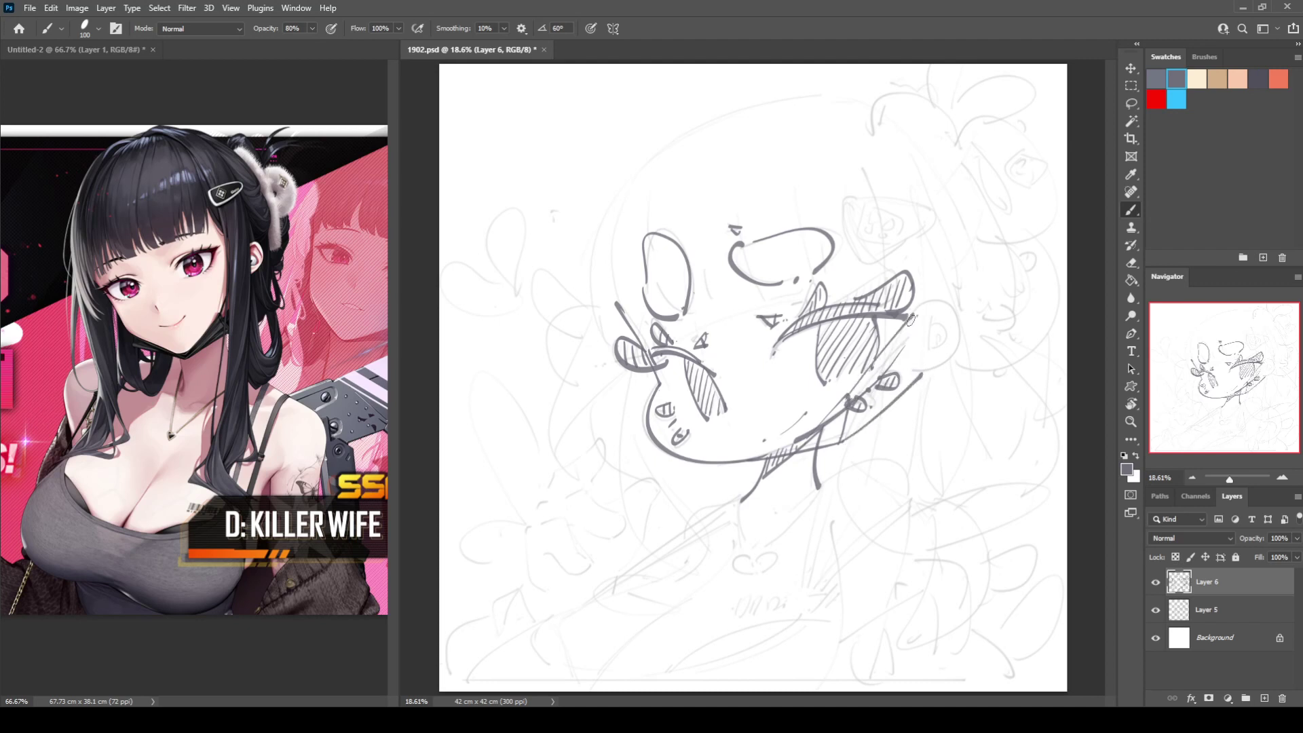
Step: Draw the fringe strands falling across the forehead between and above the eyes
key(ctrl+shift+h)
key(h)
drag(672, 197, 663, 319)
mouse_move(708, 263)
mouse_down()
mouse_move(714, 304)
mouse_move(738, 320)
mouse_up()
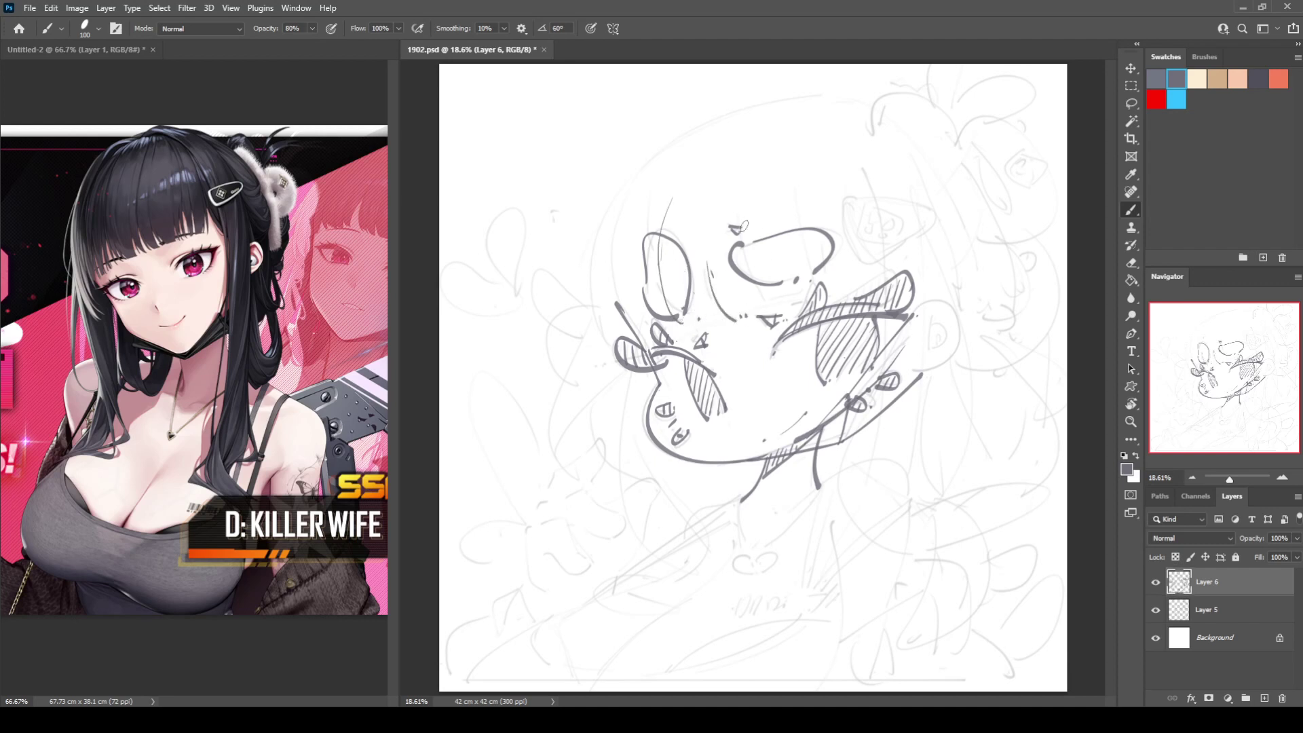
drag(738, 195, 786, 302)
key(ctrl+z)
drag(747, 178, 737, 225)
key(ctrl+z)
drag(751, 157, 760, 290)
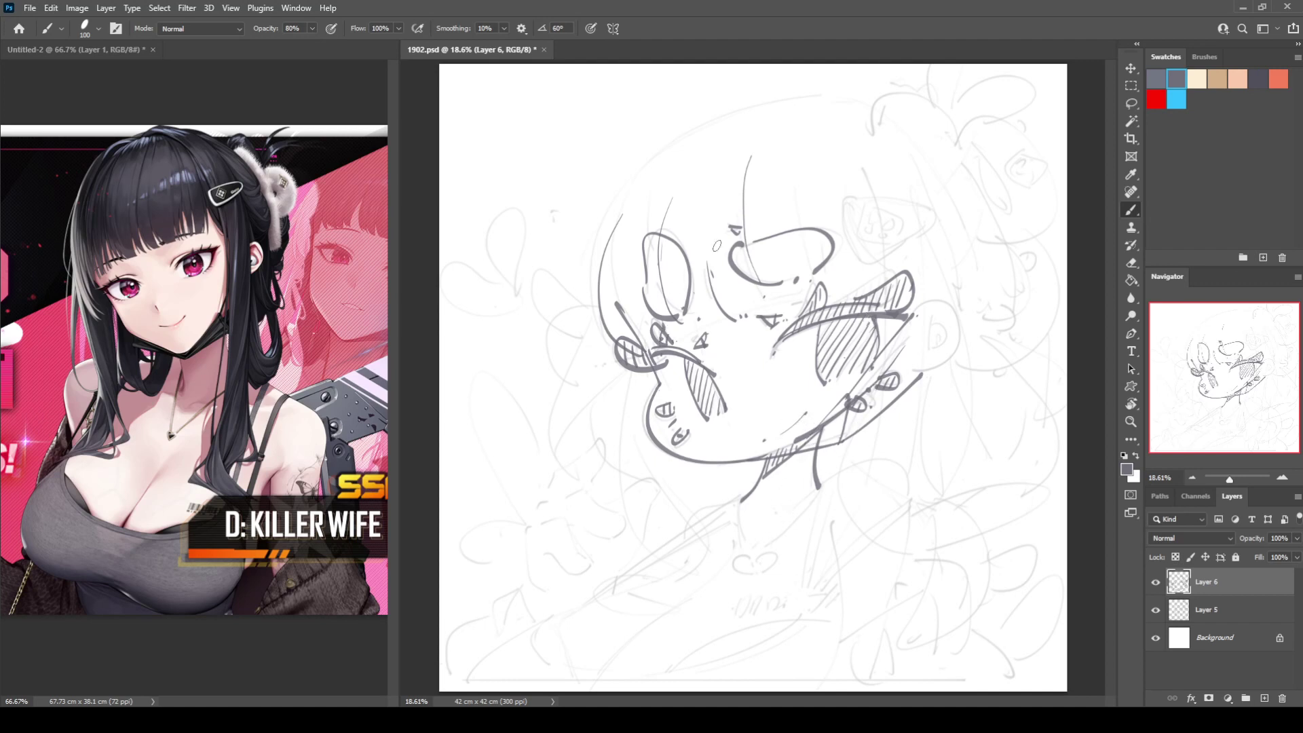
Step: Draw the hair's outer contour over the top of the head, with a curled lock beside the smaller eye
drag(643, 165, 587, 303)
mouse_move(587, 311)
mouse_down()
mouse_move(552, 323)
mouse_move(564, 372)
mouse_up()
drag(589, 324, 569, 369)
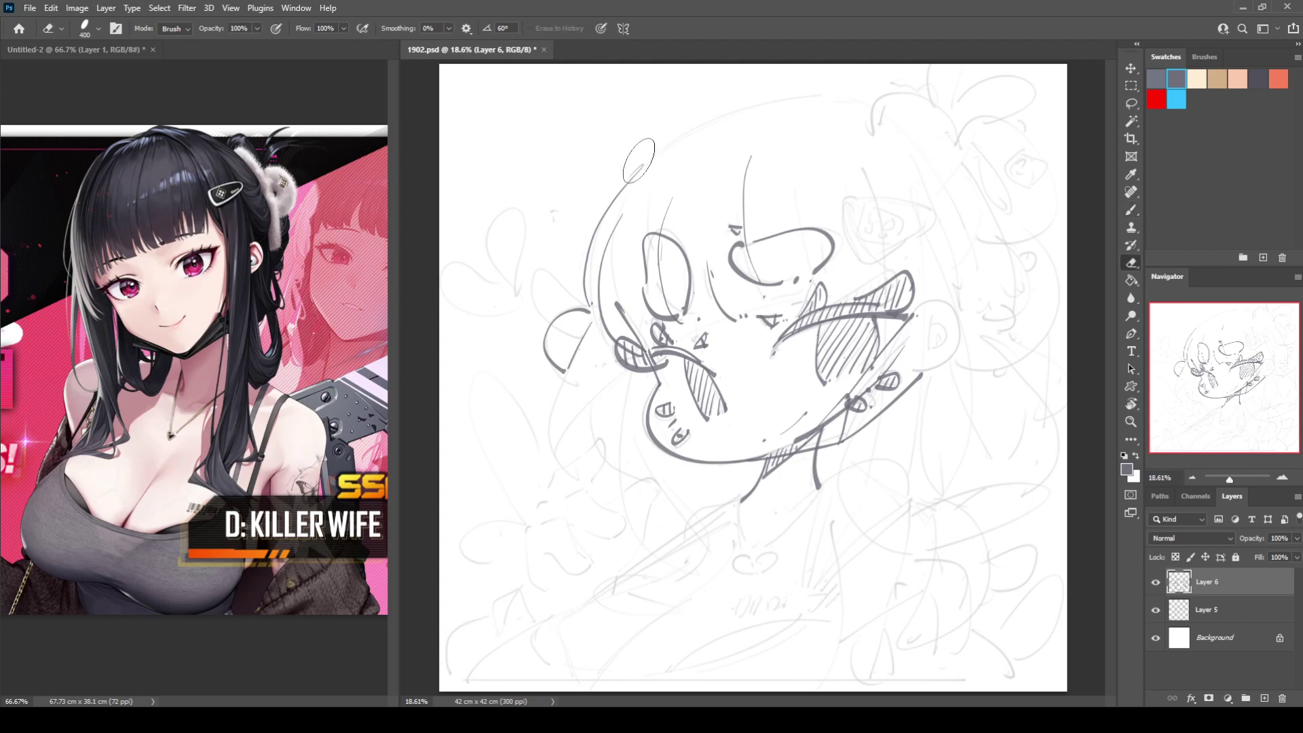
mouse_move(644, 166)
mouse_down()
mouse_move(749, 111)
mouse_move(853, 103)
mouse_up()
key(ctrl+z)
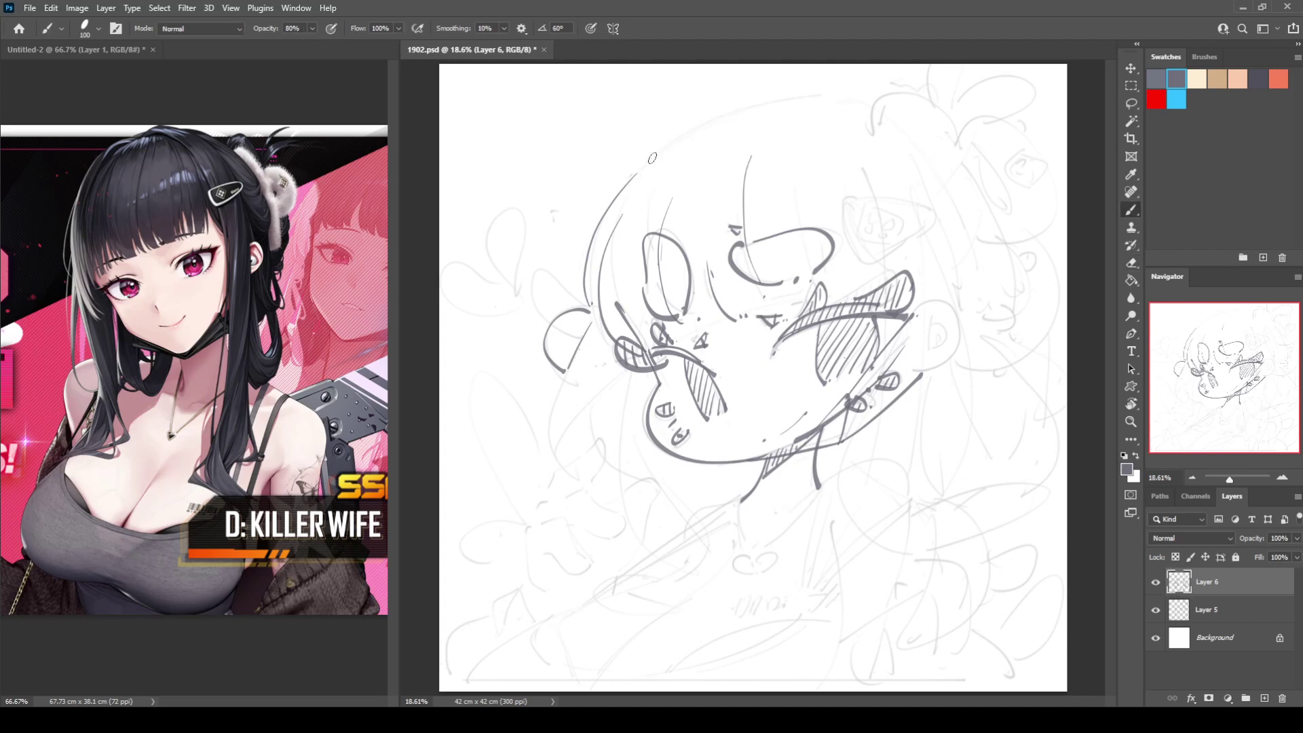
mouse_move(649, 164)
mouse_down()
mouse_move(707, 123)
mouse_move(866, 103)
mouse_up()
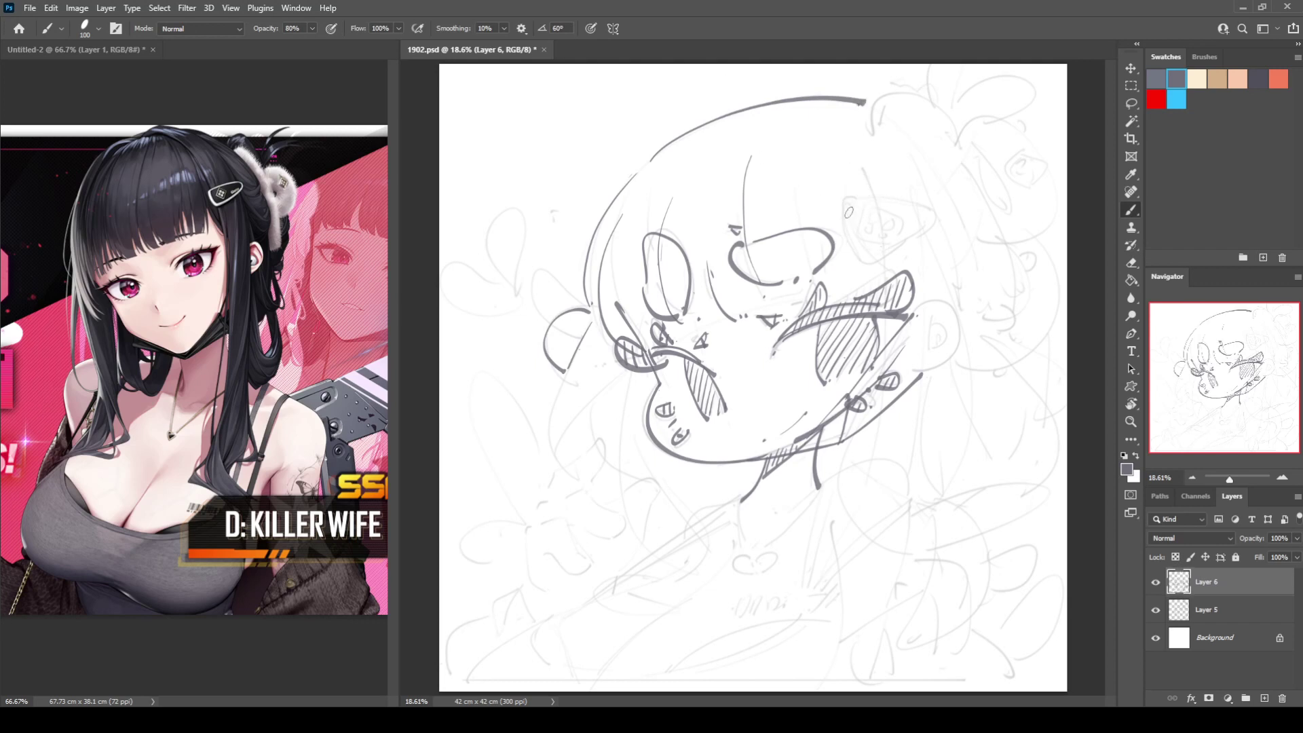
Step: Draw the rounded triangular hair clip above the larger eye with an inner outline and emblem
mouse_move(848, 199)
mouse_down()
mouse_move(875, 196)
mouse_move(937, 225)
mouse_up()
key(ctrl+z)
drag(848, 199, 935, 228)
mouse_move(848, 202)
mouse_down()
mouse_move(847, 246)
mouse_move(876, 262)
mouse_move(936, 222)
mouse_up()
mouse_move(845, 206)
mouse_down()
mouse_move(868, 253)
mouse_move(924, 222)
mouse_move(861, 204)
mouse_move(927, 209)
mouse_move(858, 221)
mouse_move(868, 235)
mouse_move(874, 212)
mouse_move(856, 220)
mouse_move(872, 241)
mouse_move(868, 204)
mouse_move(887, 216)
mouse_move(884, 245)
mouse_move(864, 219)
mouse_move(875, 212)
mouse_move(884, 239)
mouse_up()
key(ctrl+z)
key(ctrl+z)
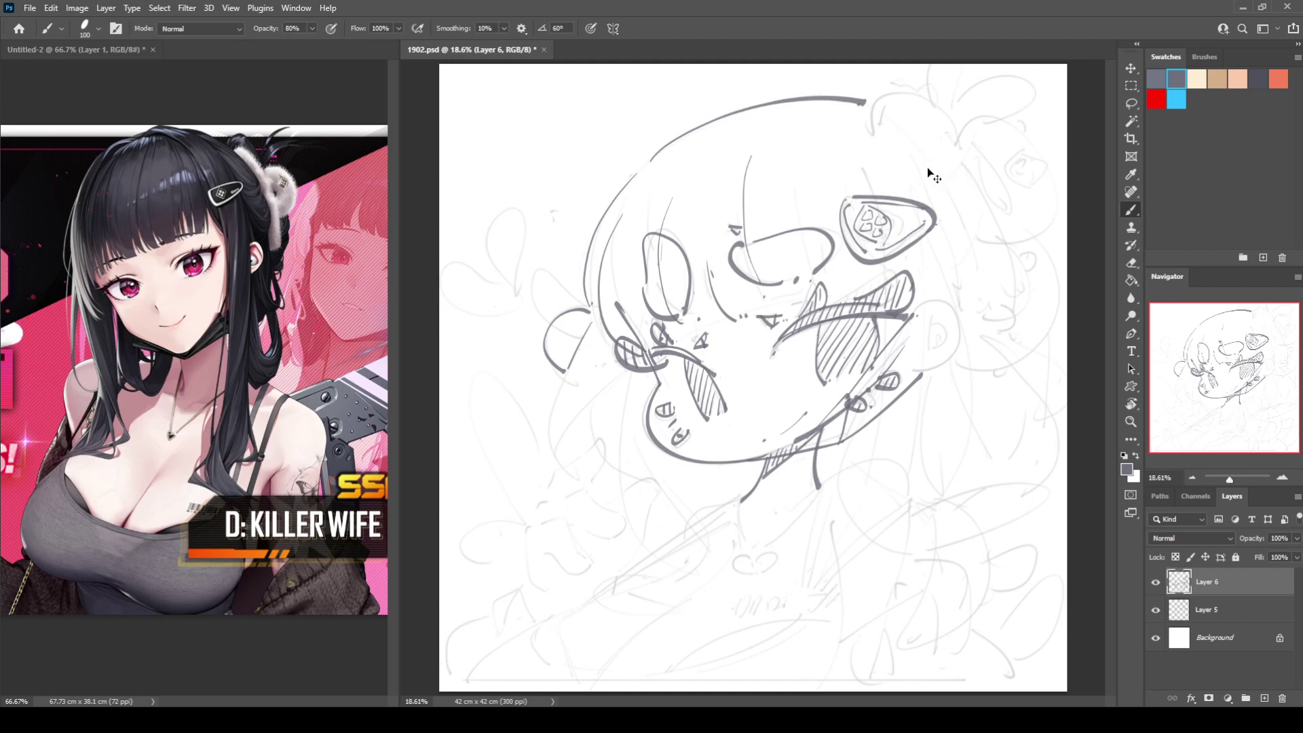
Step: Replace the hair clip's emblem with a simple smiley face and add short hair strands above the clip
key(ctrl+z)
key(ctrl+z)
key(ctrl+z)
key(ctrl+z)
key(ctrl+z)
drag(866, 226, 884, 228)
drag(856, 141, 882, 180)
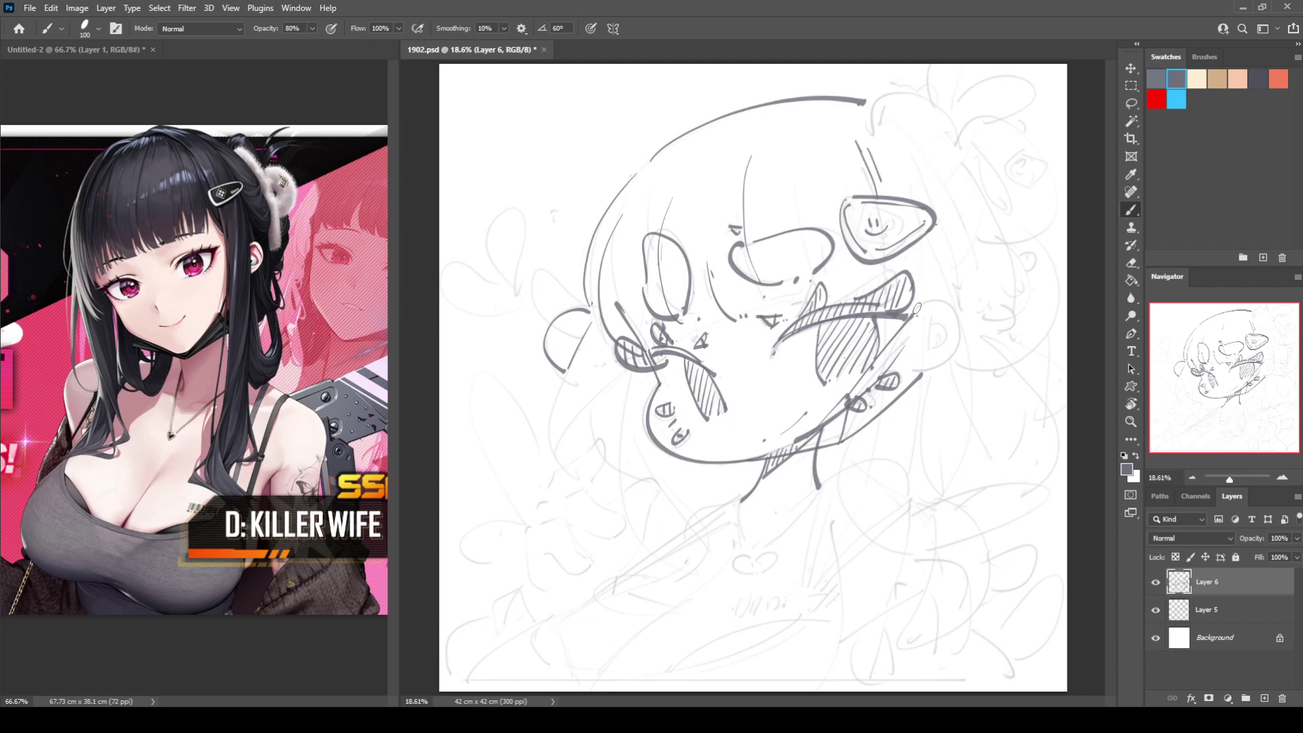
Step: Draw the ear behind the larger eye with a small smiley mark inside it
mouse_move(916, 314)
mouse_down()
mouse_move(954, 363)
mouse_move(926, 372)
mouse_up()
key(ctrl+z)
mouse_move(939, 312)
mouse_down()
mouse_move(938, 351)
mouse_move(955, 330)
mouse_up()
key(ctrl+z)
key(ctrl+z)
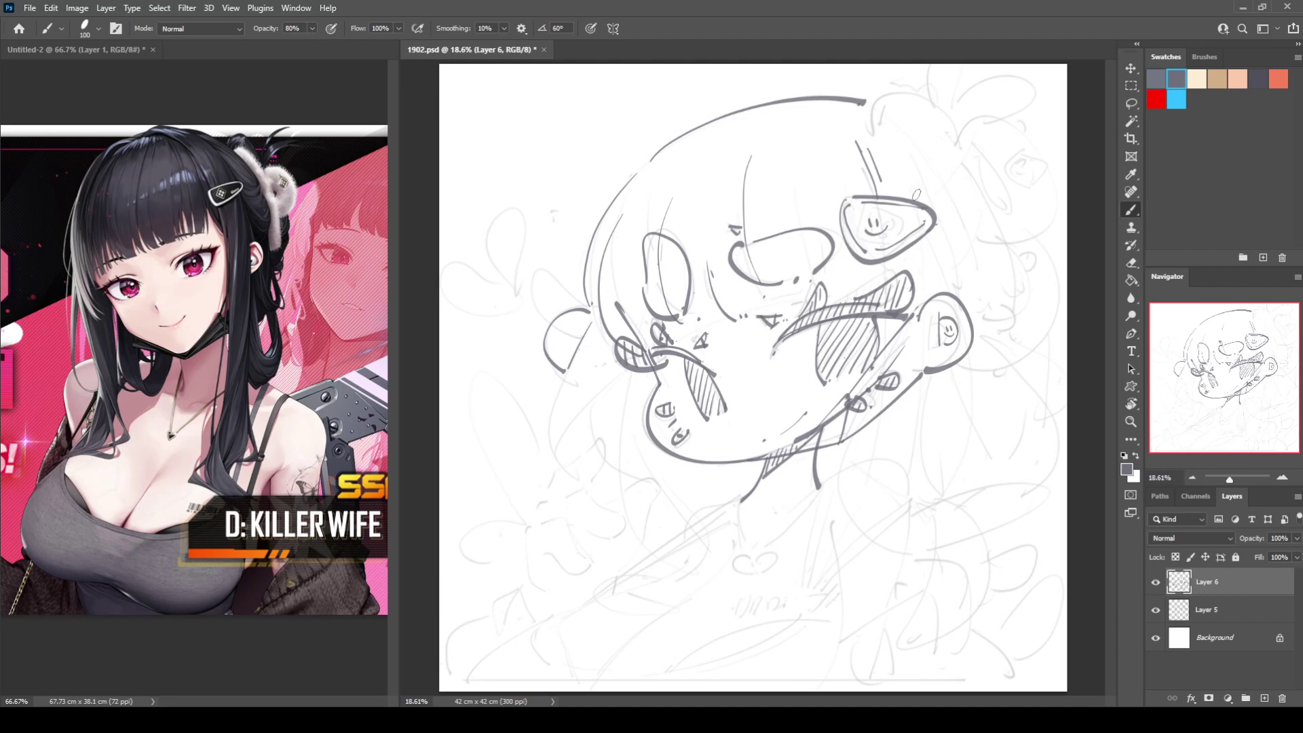
Step: Draw the locks falling in front of and behind the ear, with large leaf-like curls below them
drag(839, 263, 899, 318)
key(ctrl+z)
mouse_move(838, 262)
mouse_down()
mouse_move(851, 297)
mouse_move(903, 316)
mouse_up()
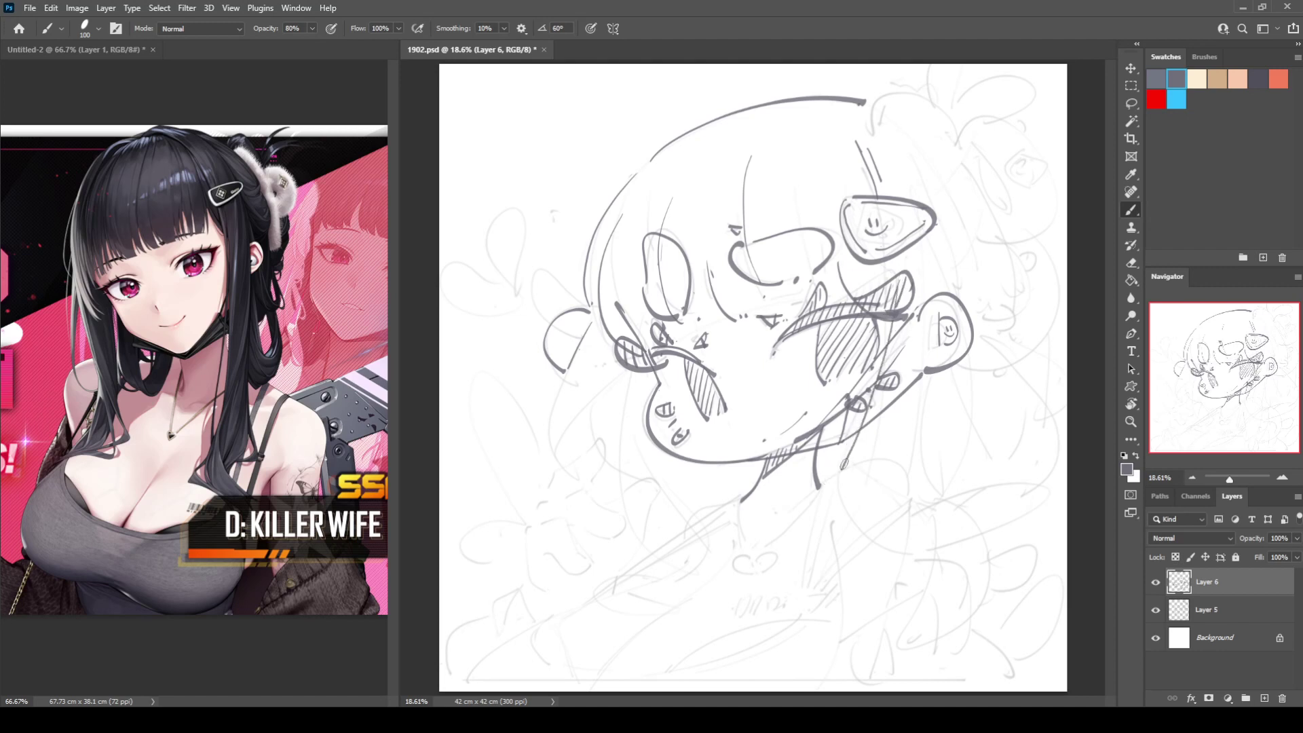
drag(918, 234, 924, 461)
mouse_move(842, 475)
mouse_down()
mouse_move(933, 554)
mouse_move(1028, 483)
mouse_move(885, 483)
mouse_move(980, 531)
mouse_move(1037, 480)
mouse_up()
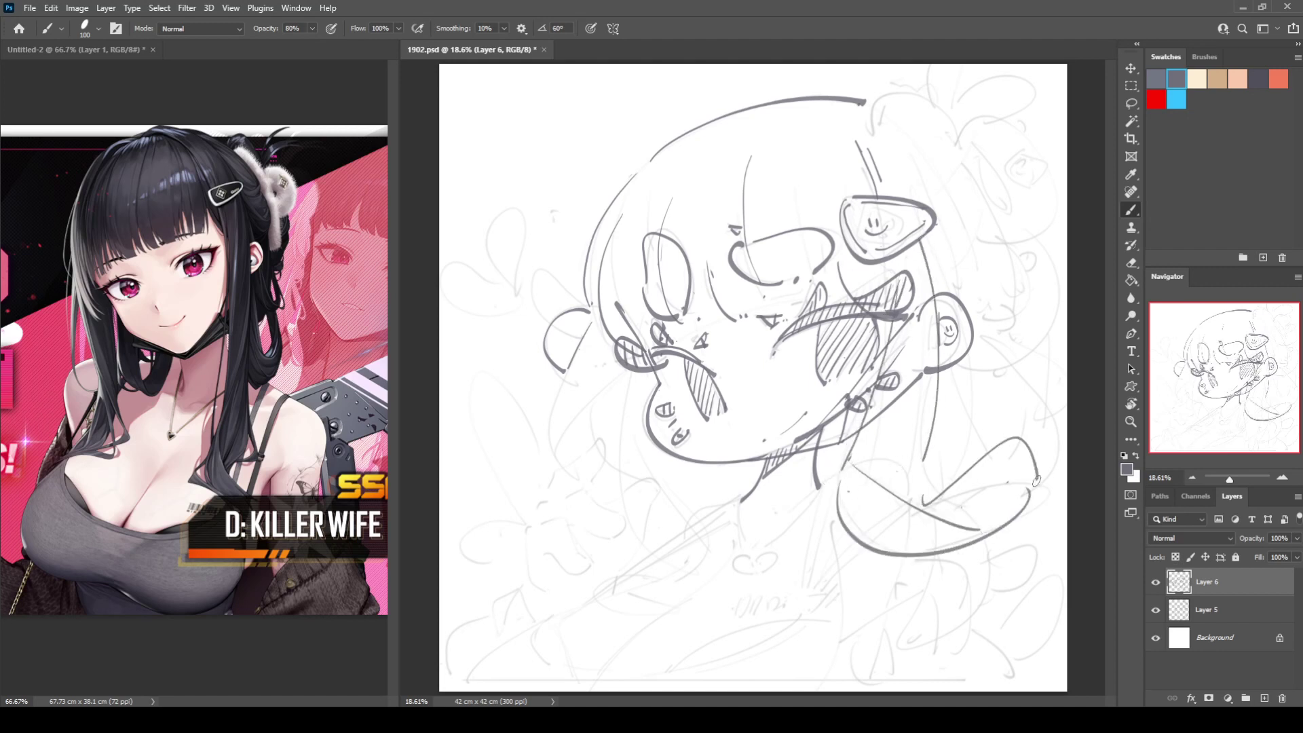
mouse_move(918, 414)
mouse_down()
mouse_move(912, 440)
mouse_move(960, 456)
mouse_move(936, 477)
mouse_move(963, 415)
mouse_move(973, 452)
mouse_up()
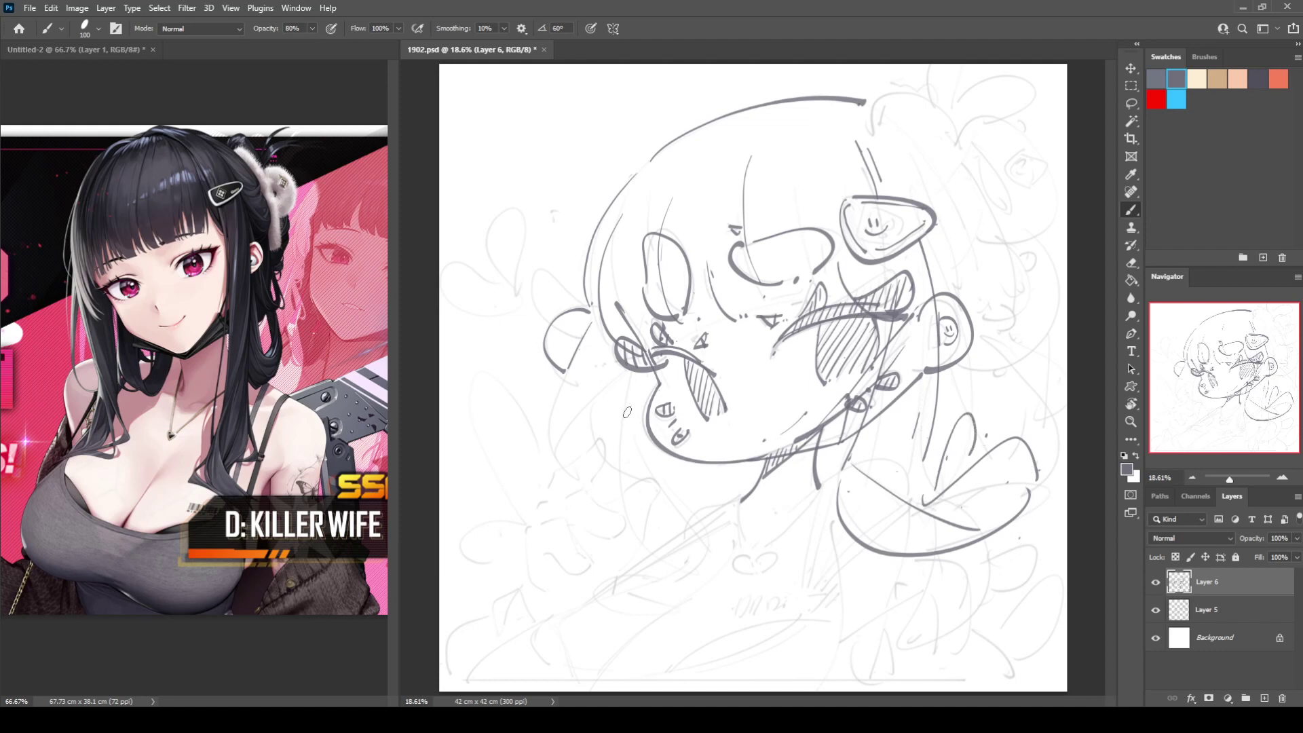
Step: Draw the long looping side lock beside the smaller eye, sweeping below the chin with inner strands
mouse_move(562, 383)
mouse_down()
mouse_move(636, 514)
mouse_move(682, 514)
mouse_up()
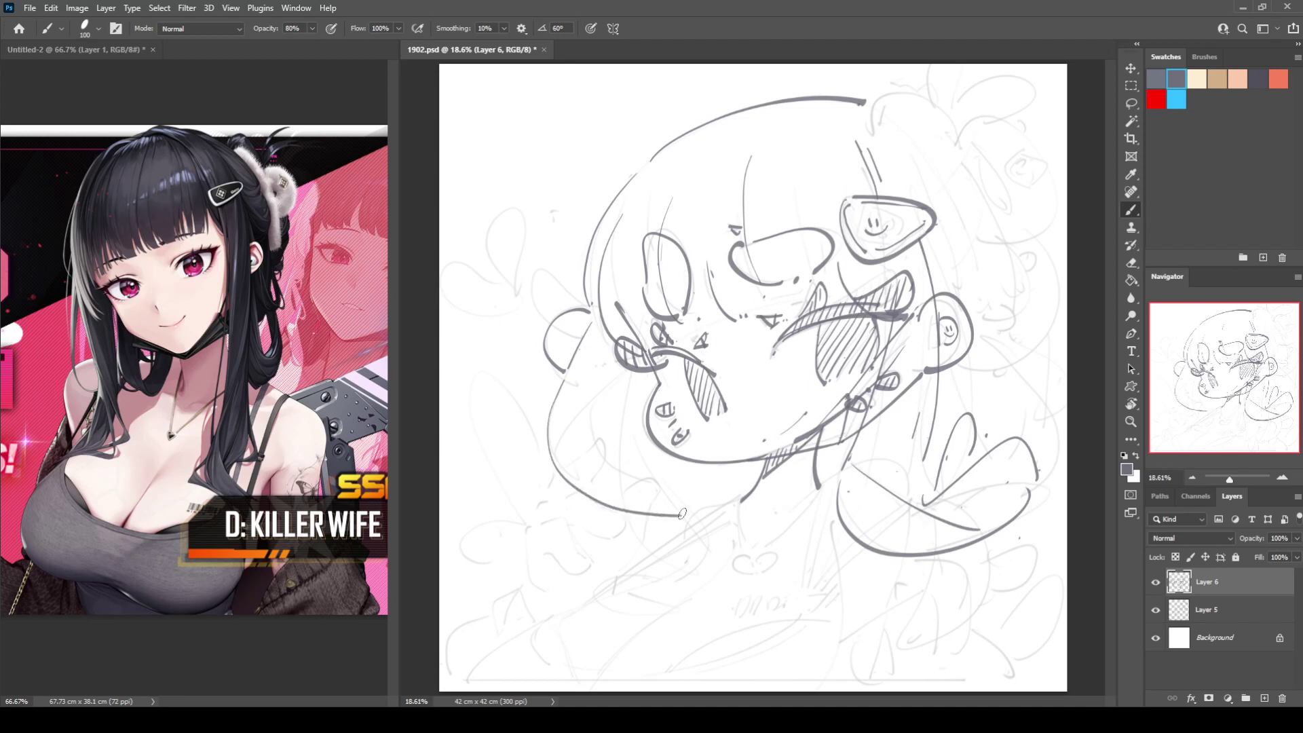
mouse_move(623, 374)
mouse_down()
mouse_move(572, 442)
mouse_move(624, 484)
mouse_move(722, 504)
mouse_move(621, 445)
mouse_move(671, 504)
mouse_up()
drag(678, 453, 696, 501)
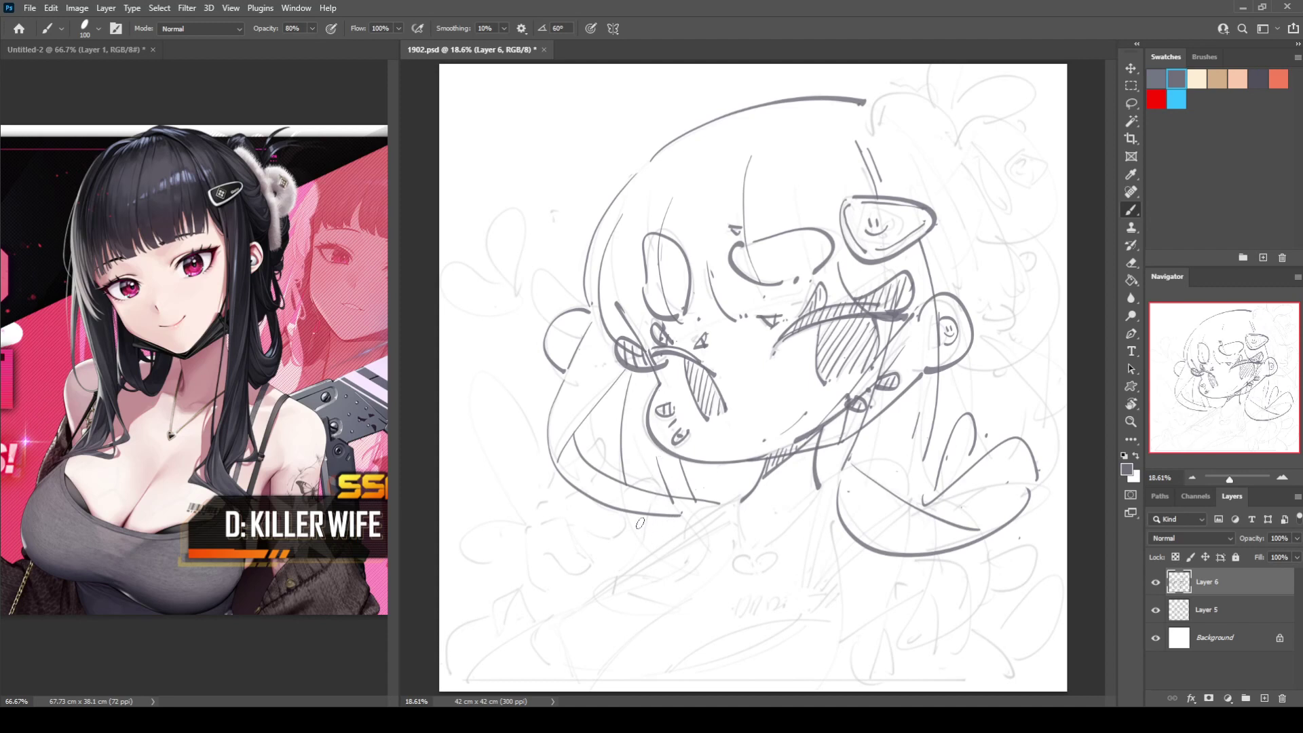
Step: Draw the curled end of the looping side lock below the chin and erase the overlapping lines where they meet
mouse_move(627, 518)
mouse_down()
mouse_move(709, 569)
mouse_move(585, 585)
mouse_up()
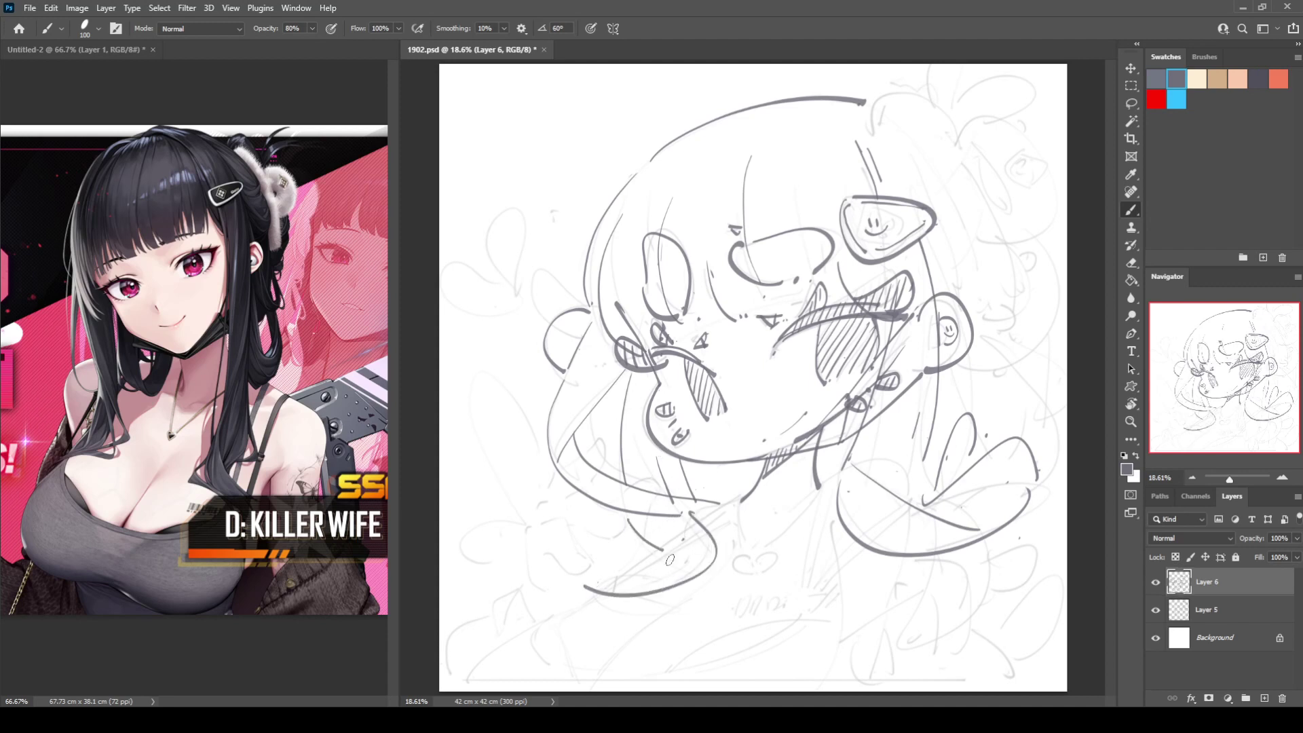
drag(661, 549, 589, 571)
drag(643, 536, 568, 584)
drag(718, 465, 718, 498)
key(e)
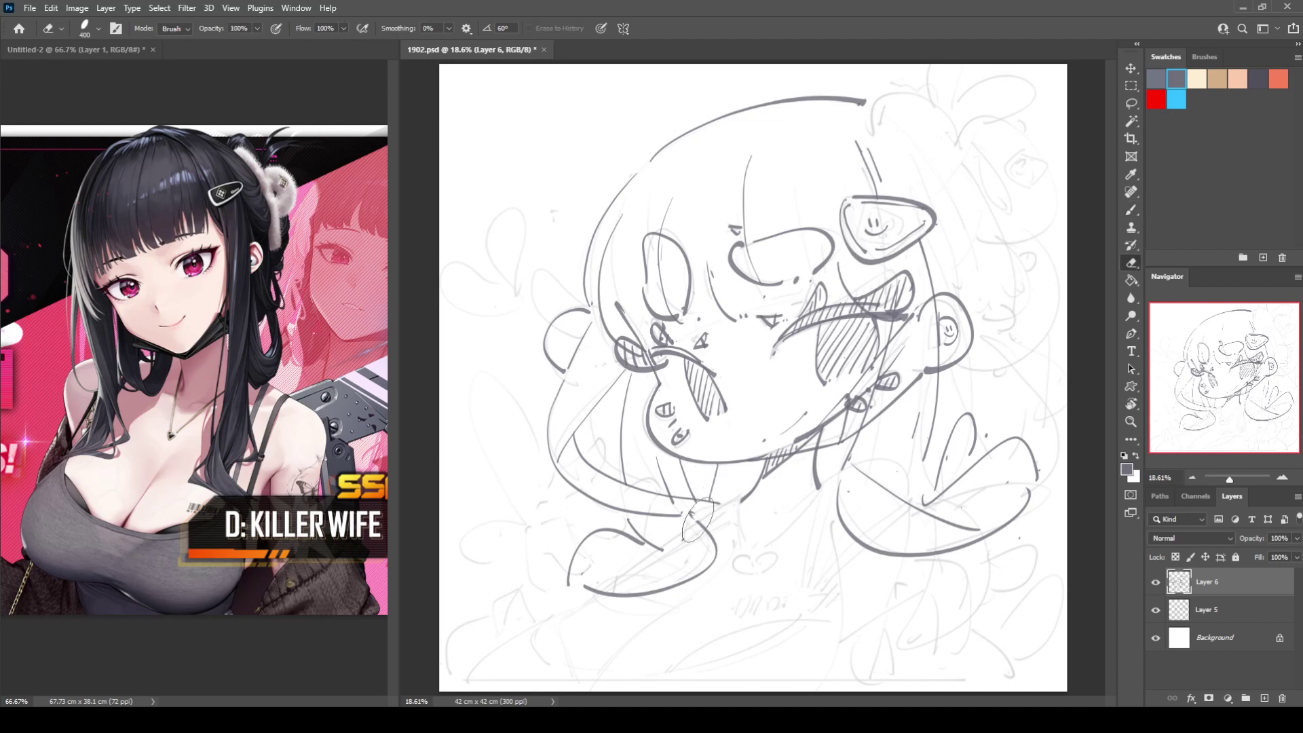
key(b)
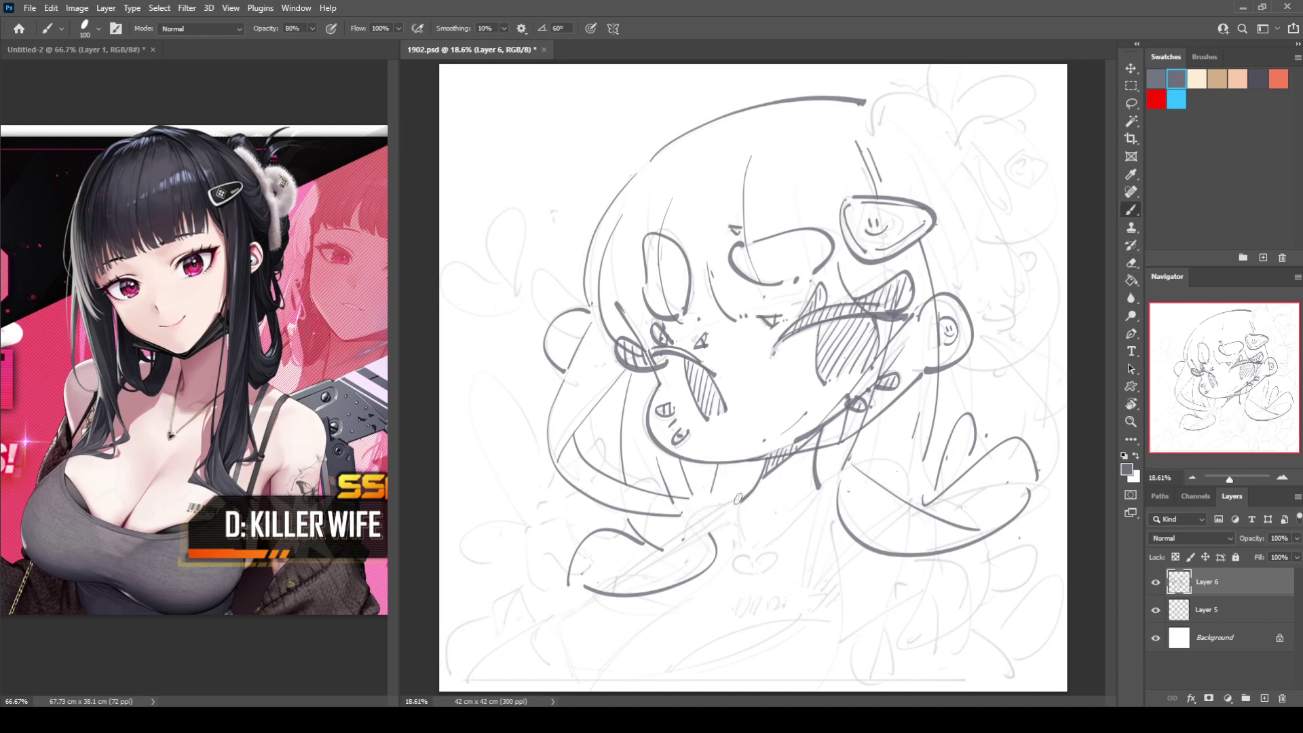
Step: Draw the rounded curl beneath the chin and the curved lock crossing the large leaf-like curl below the ear, comparing against the mirrored view
drag(738, 501, 684, 536)
key(ctrl+z)
drag(738, 501, 683, 539)
drag(875, 462, 917, 496)
key(ctrl+z)
mouse_move(800, 507)
mouse_down()
mouse_move(838, 470)
mouse_move(903, 574)
mouse_up()
key(ctrl+shift+h)
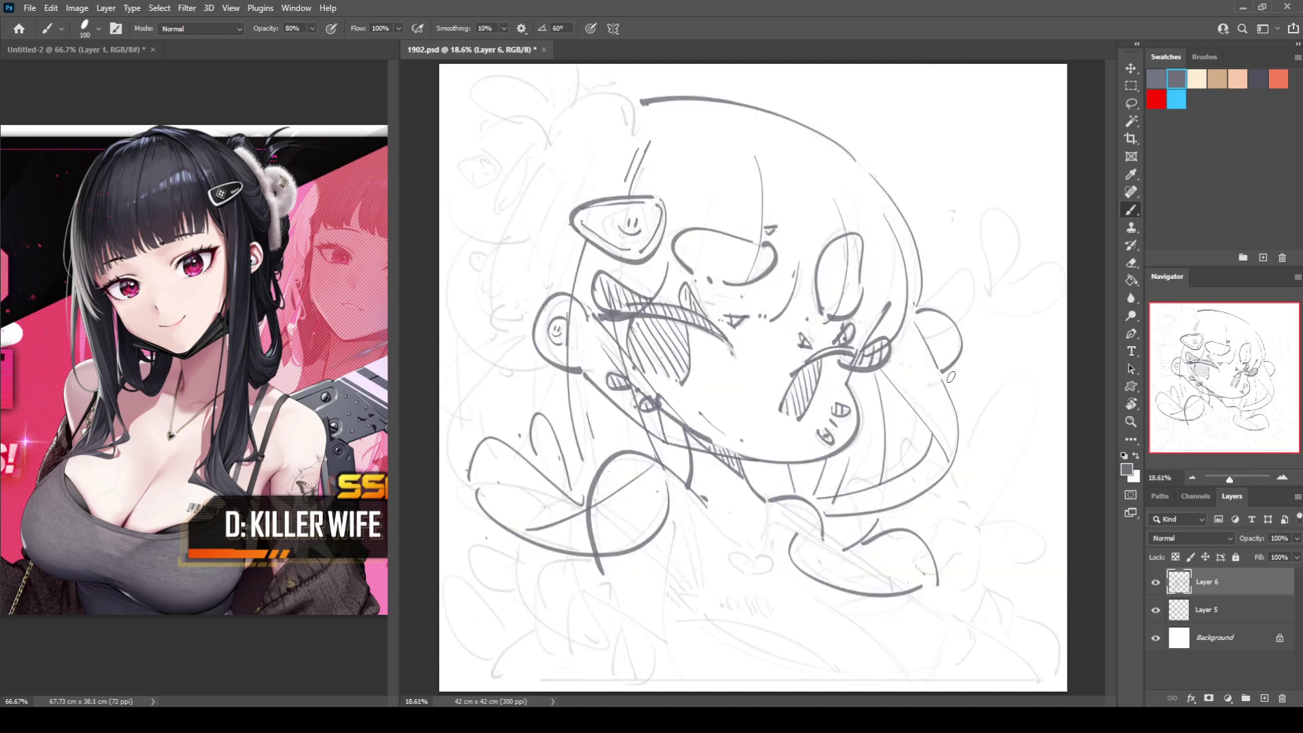
key(ctrl+shift+h)
Step: Add short tick marks on the crown and draw the small rounded outline where the hair ornament starts at the back of the head
drag(800, 148, 802, 155)
click(815, 145)
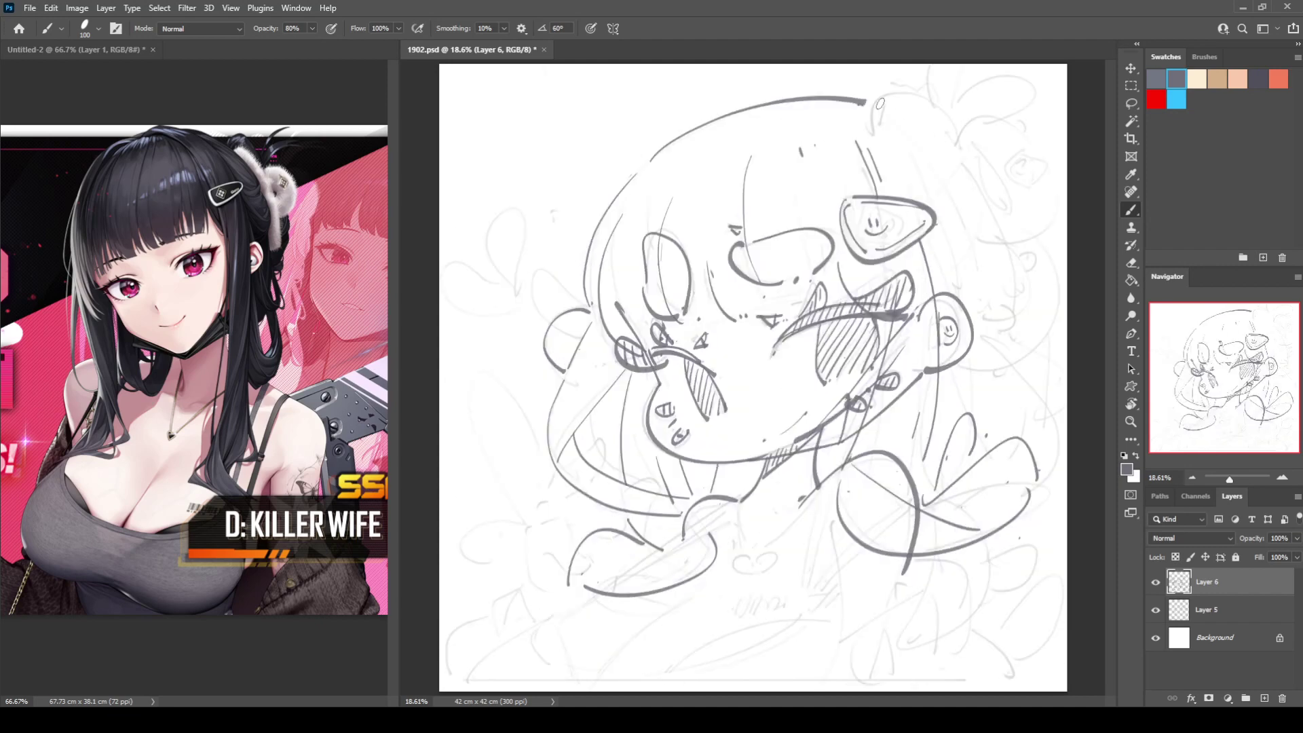
drag(872, 125, 987, 145)
key(ctrl+z)
mouse_move(869, 129)
mouse_down()
mouse_move(937, 111)
mouse_move(1058, 183)
mouse_up()
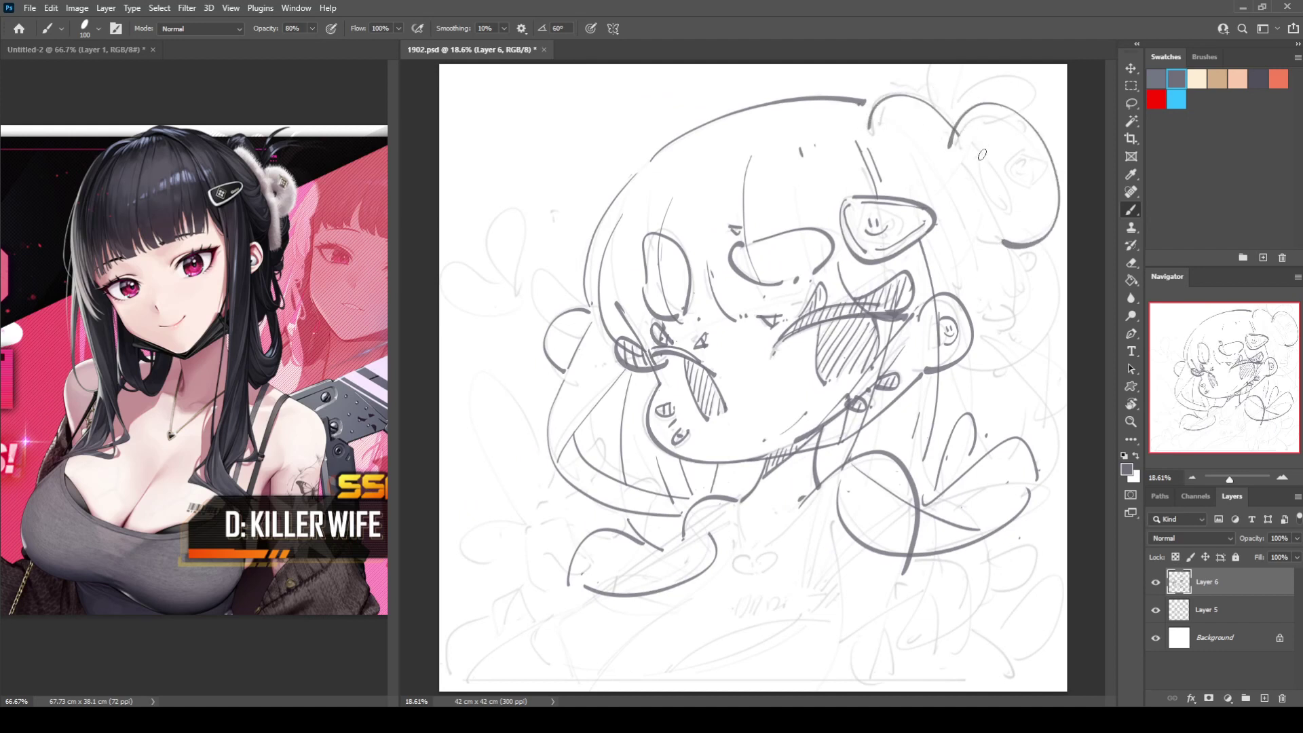
Step: Redraw the large round lobe of the hair ornament behind the clip and erase the excess at its lower end
key(ctrl+z)
mouse_move(957, 151)
mouse_down()
mouse_move(968, 123)
mouse_move(1041, 194)
mouse_move(992, 228)
mouse_up()
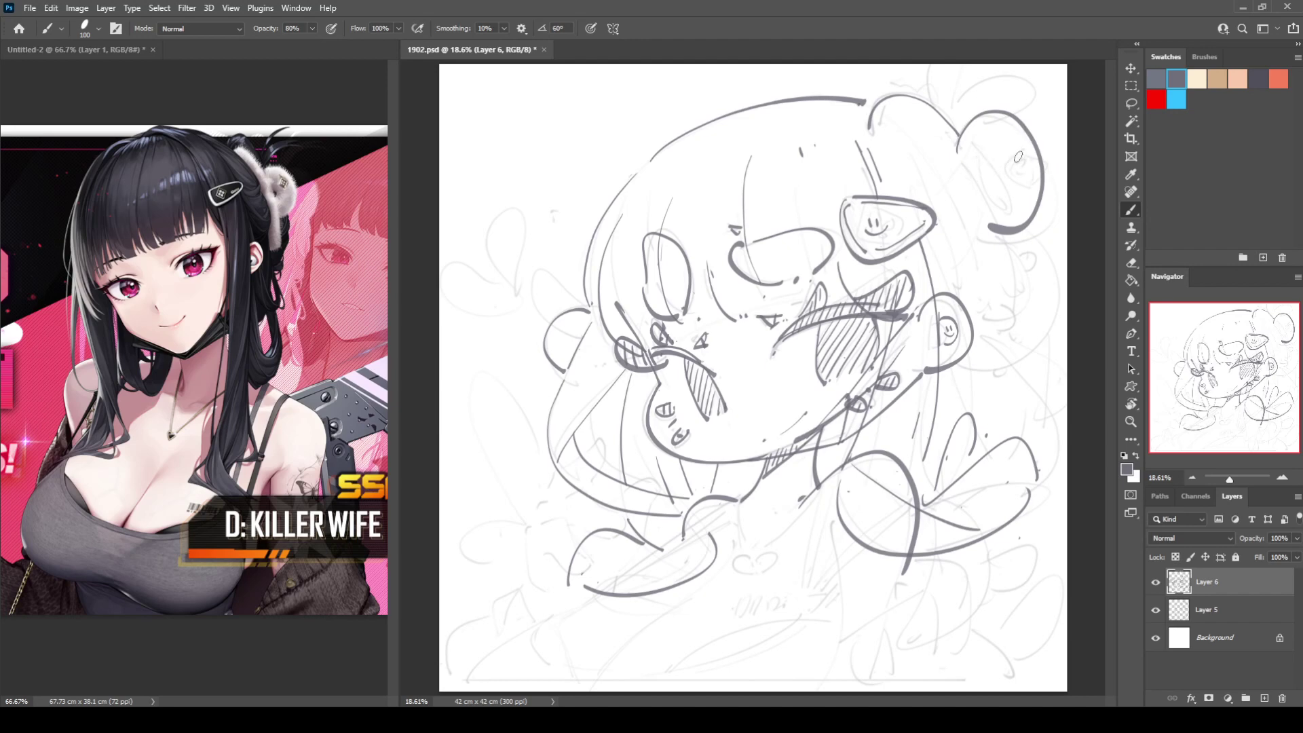
key(ctrl+z)
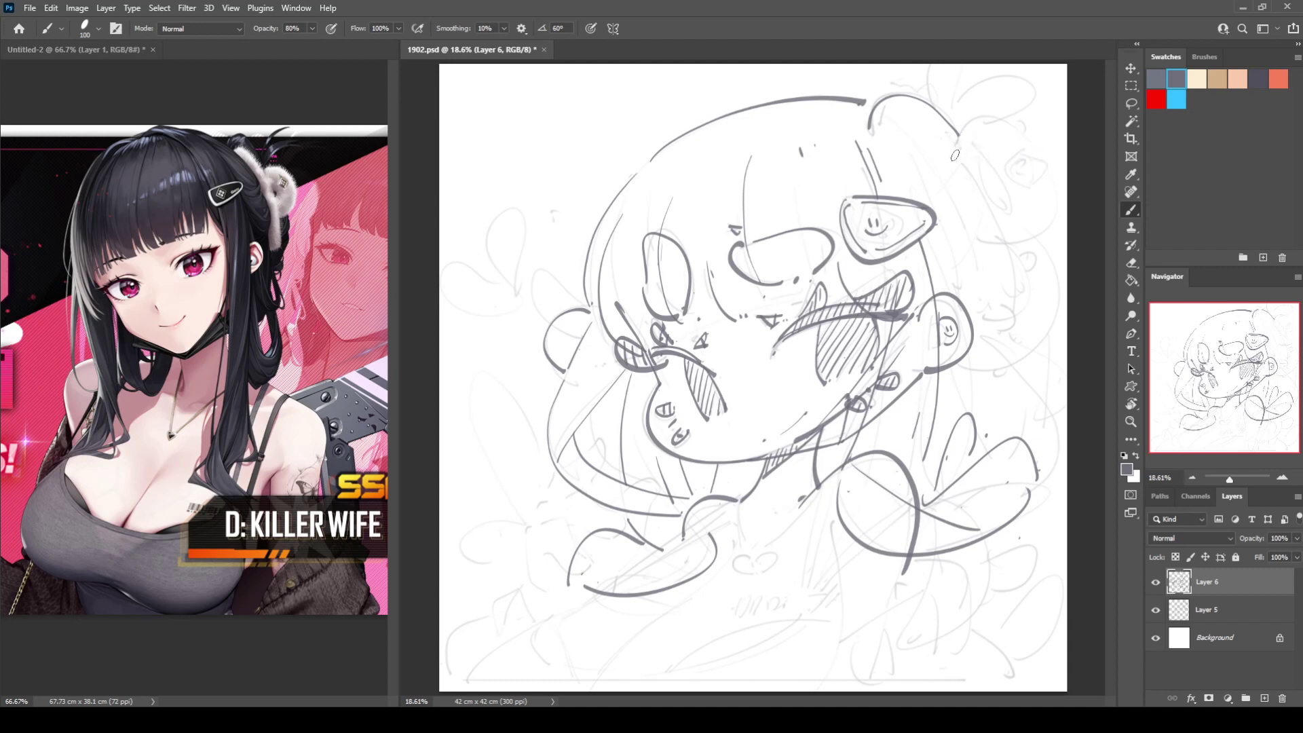
mouse_move(957, 153)
mouse_down()
mouse_move(1033, 131)
mouse_move(1005, 256)
mouse_up()
key(ctrl+z)
mouse_move(955, 154)
mouse_down()
mouse_move(1032, 133)
mouse_move(1003, 255)
mouse_up()
key(ctrl+z)
drag(956, 152, 1017, 234)
key(ctrl+z)
drag(956, 150, 989, 242)
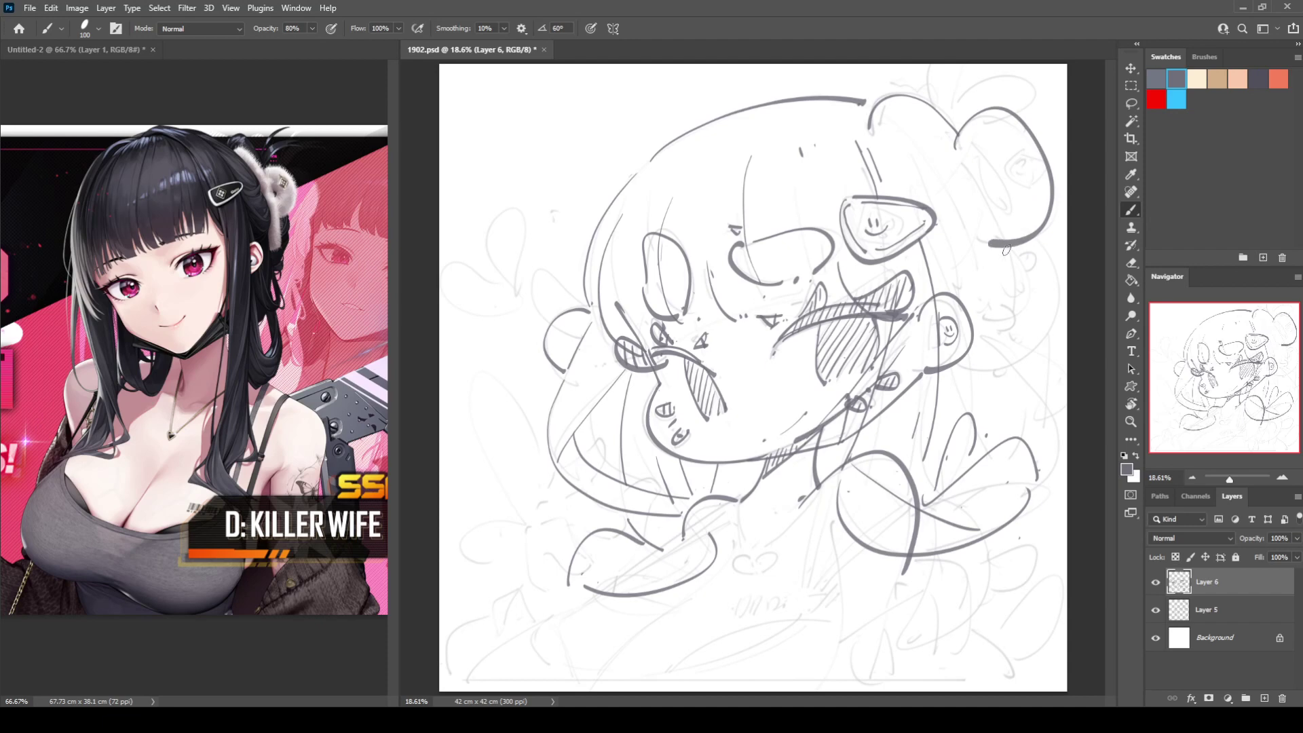
key(e)
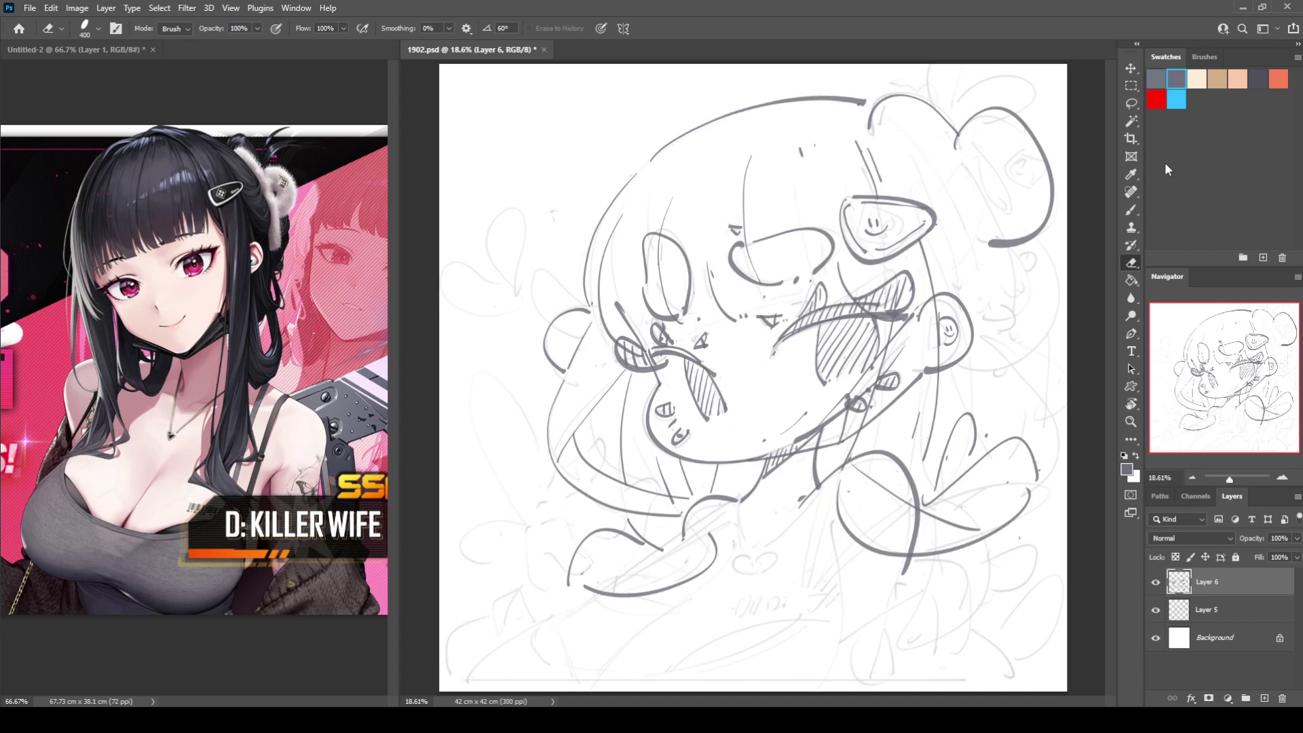
drag(982, 240, 1002, 245)
key(b)
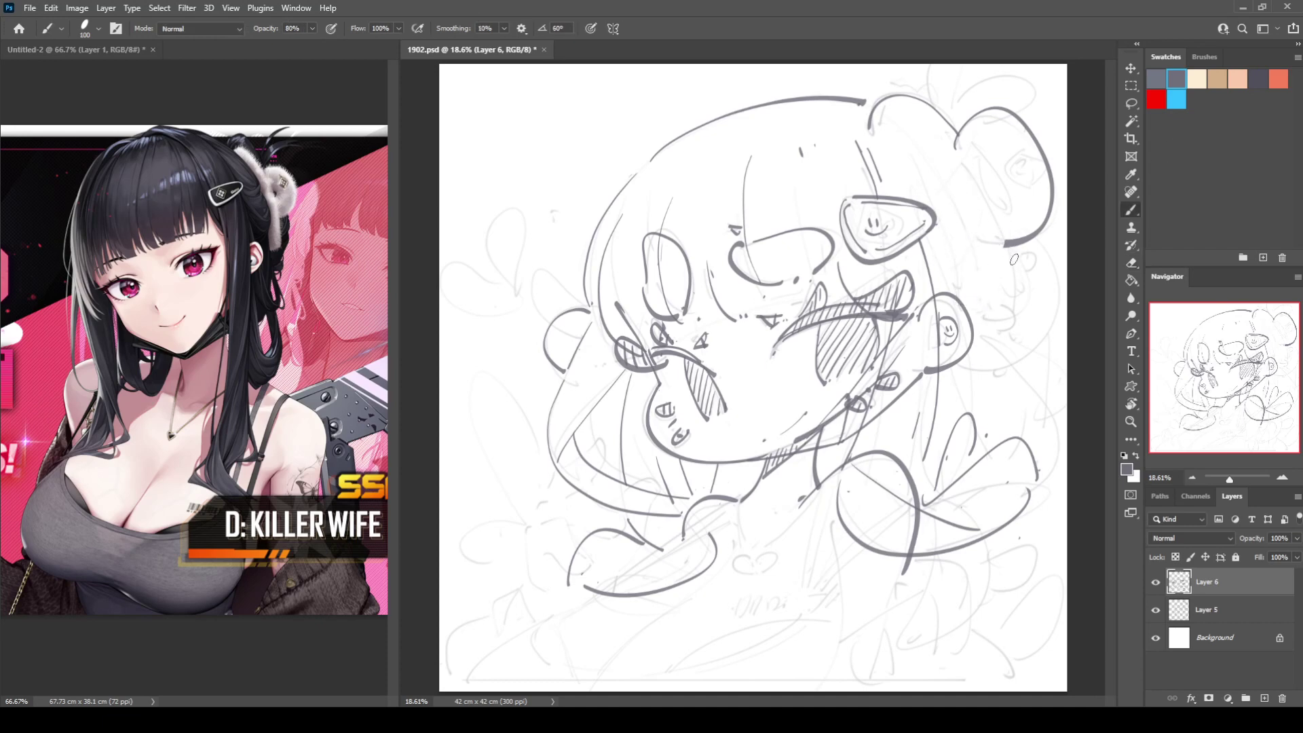
Step: Draw the wavy edge below the ornament's large lobe and a narrow curved loop inside the lobe
mouse_move(1011, 247)
mouse_down()
mouse_move(1020, 281)
mouse_move(998, 330)
mouse_up()
drag(988, 142, 1013, 212)
drag(984, 152, 1004, 217)
key(ctrl+z)
key(ctrl+z)
key(ctrl+z)
mouse_move(973, 143)
mouse_down()
mouse_move(1004, 190)
mouse_move(1001, 212)
mouse_up()
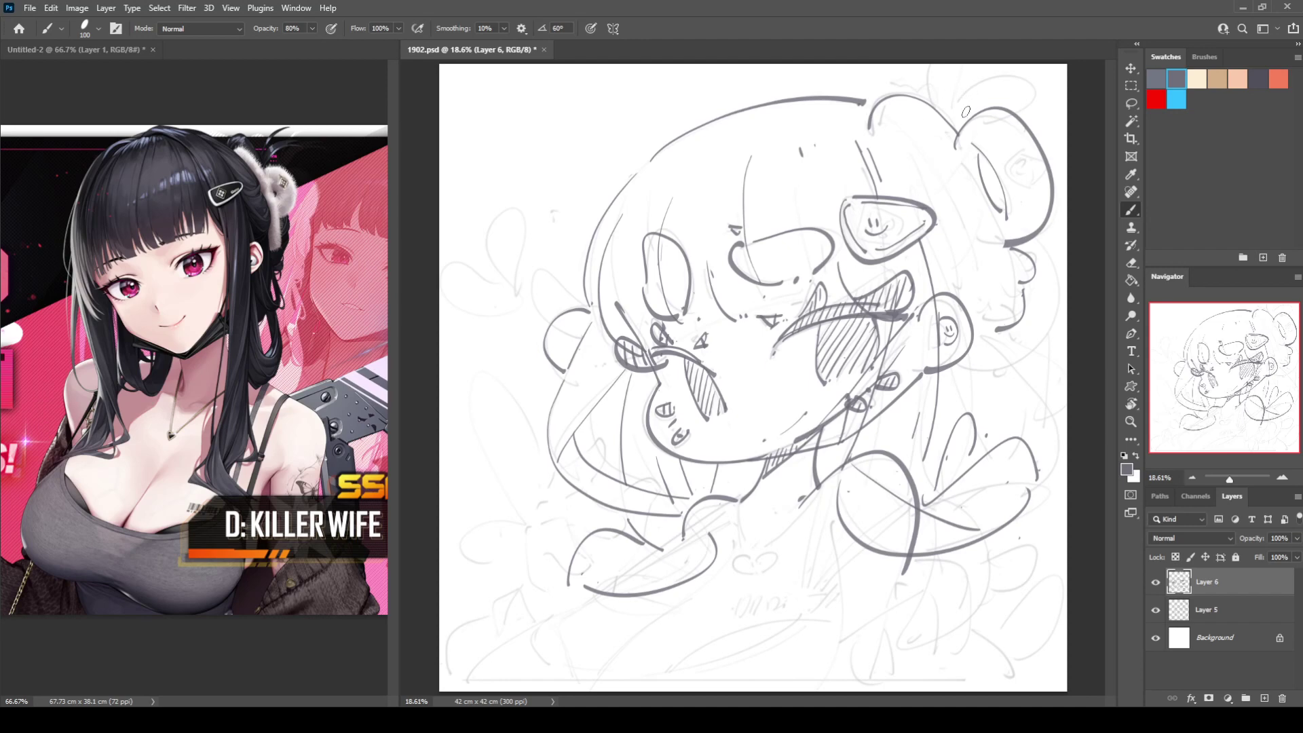
Step: Add a small bump on top of the large ornament lobe, thicken its inner loop, and draw a hair strand behind the clip
key(e)
drag(1010, 109, 1015, 107)
key(b)
key(e)
key(b)
drag(973, 145, 1008, 221)
drag(895, 149, 936, 204)
Step: Draw a strand above the ear and rounded tufts rising from the top of the hair ornament
drag(953, 259, 971, 273)
drag(970, 280, 973, 290)
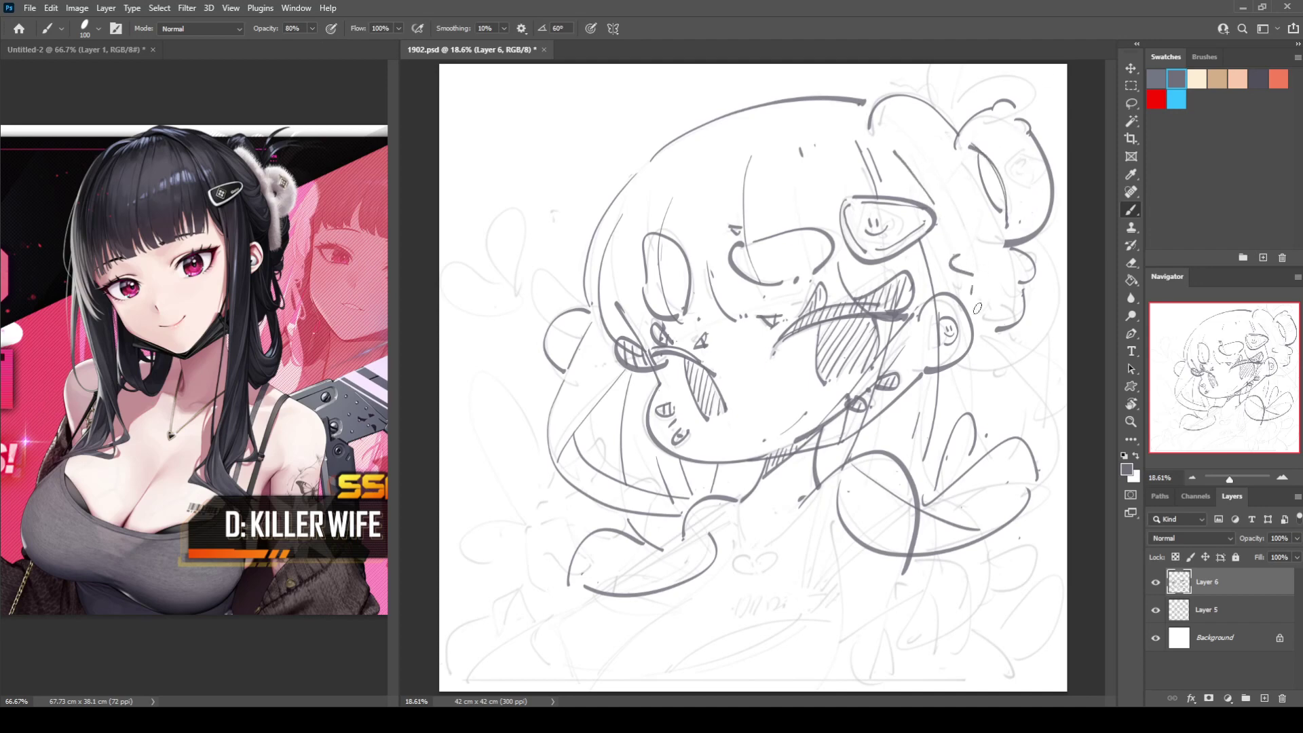
key(ctrl+z)
key(ctrl+z)
drag(952, 245, 956, 280)
mouse_move(881, 102)
mouse_down()
mouse_move(916, 88)
mouse_move(936, 101)
mouse_up()
key(ctrl+shift+h)
key(h)
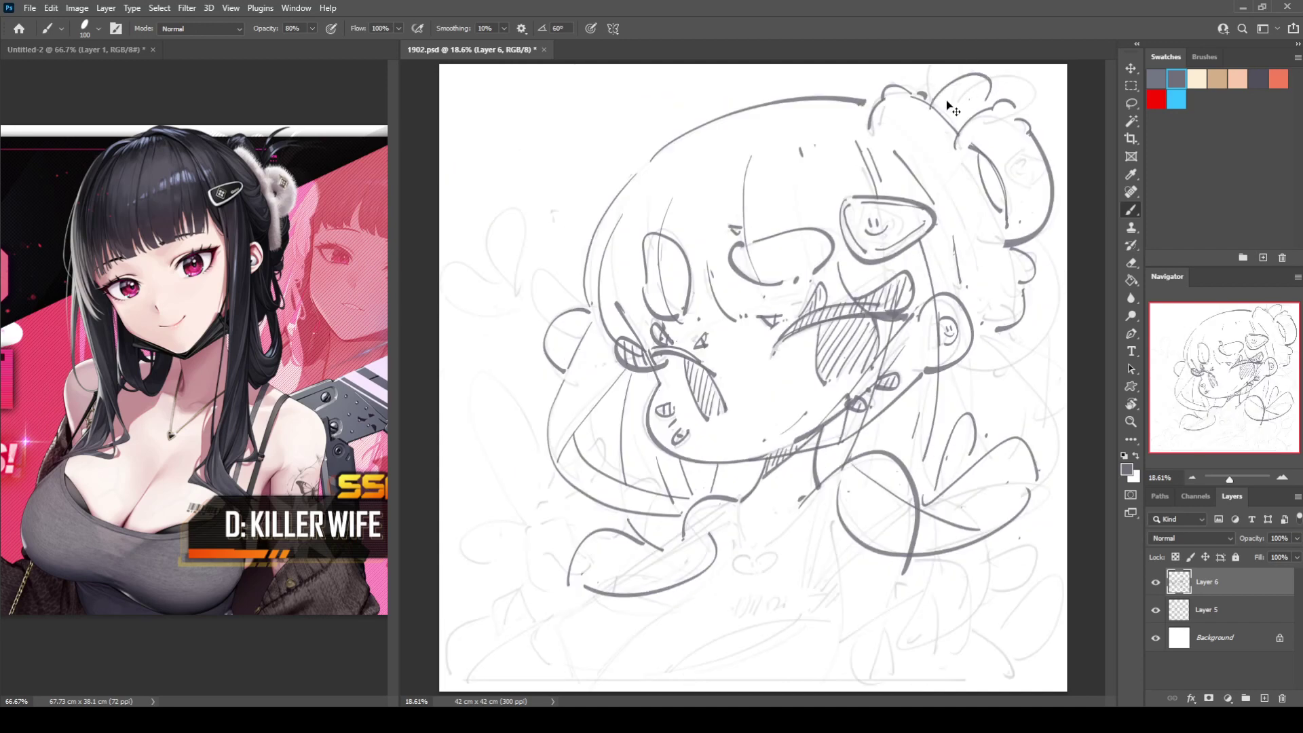
mouse_move(936, 96)
mouse_down()
mouse_move(1048, 85)
mouse_move(1047, 132)
mouse_up()
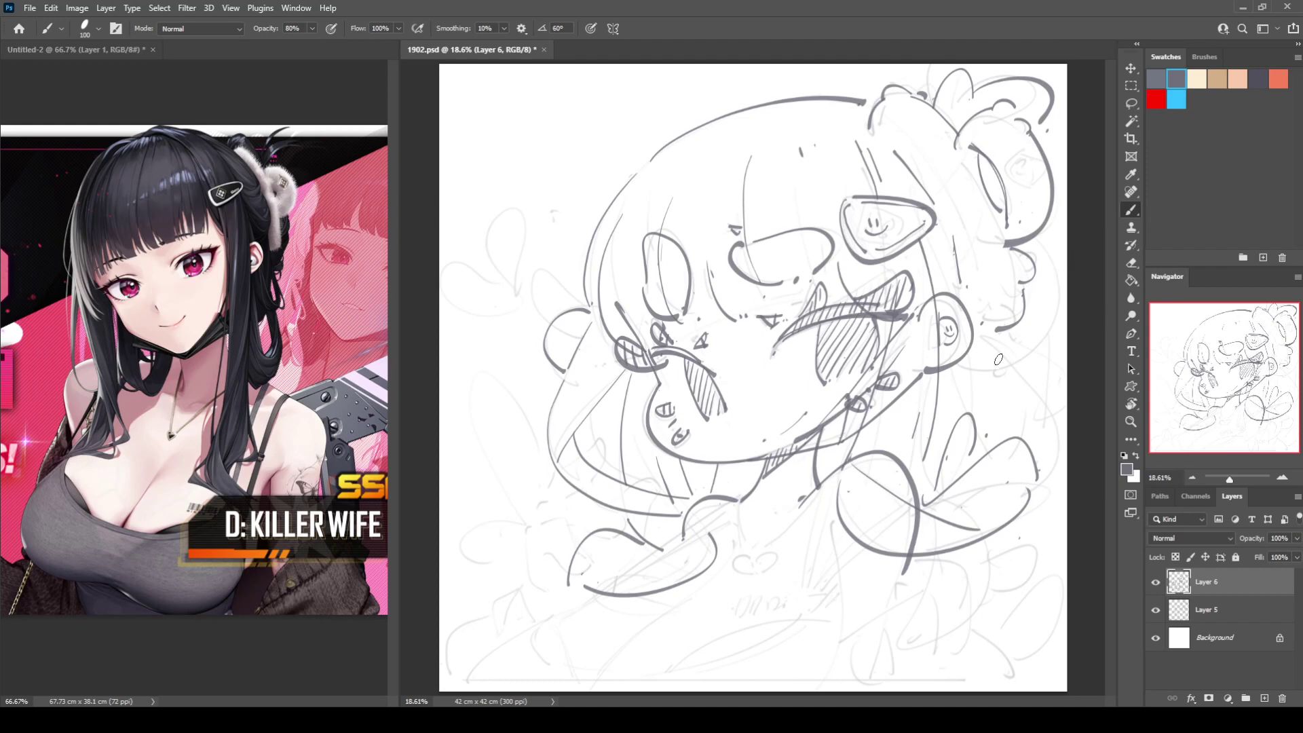
Step: Draw the back hair as a sweeping lock from the ear to the large curl and a rounded lock below the ornament
drag(984, 343, 1028, 449)
key(ctrl+z)
drag(986, 330, 1020, 437)
key(ctrl+z)
drag(991, 334, 1034, 449)
drag(1035, 228, 1027, 351)
key(ctrl+z)
drag(1032, 244, 1035, 360)
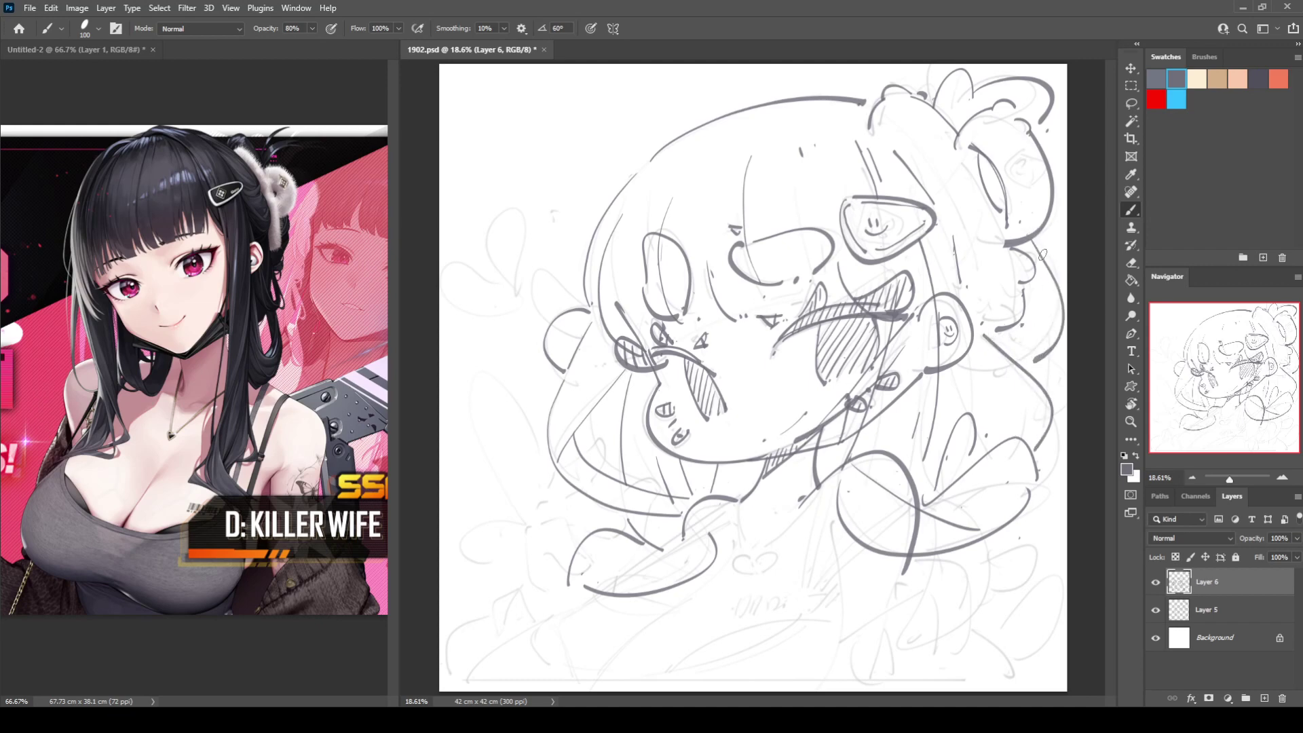
drag(1053, 298, 1007, 335)
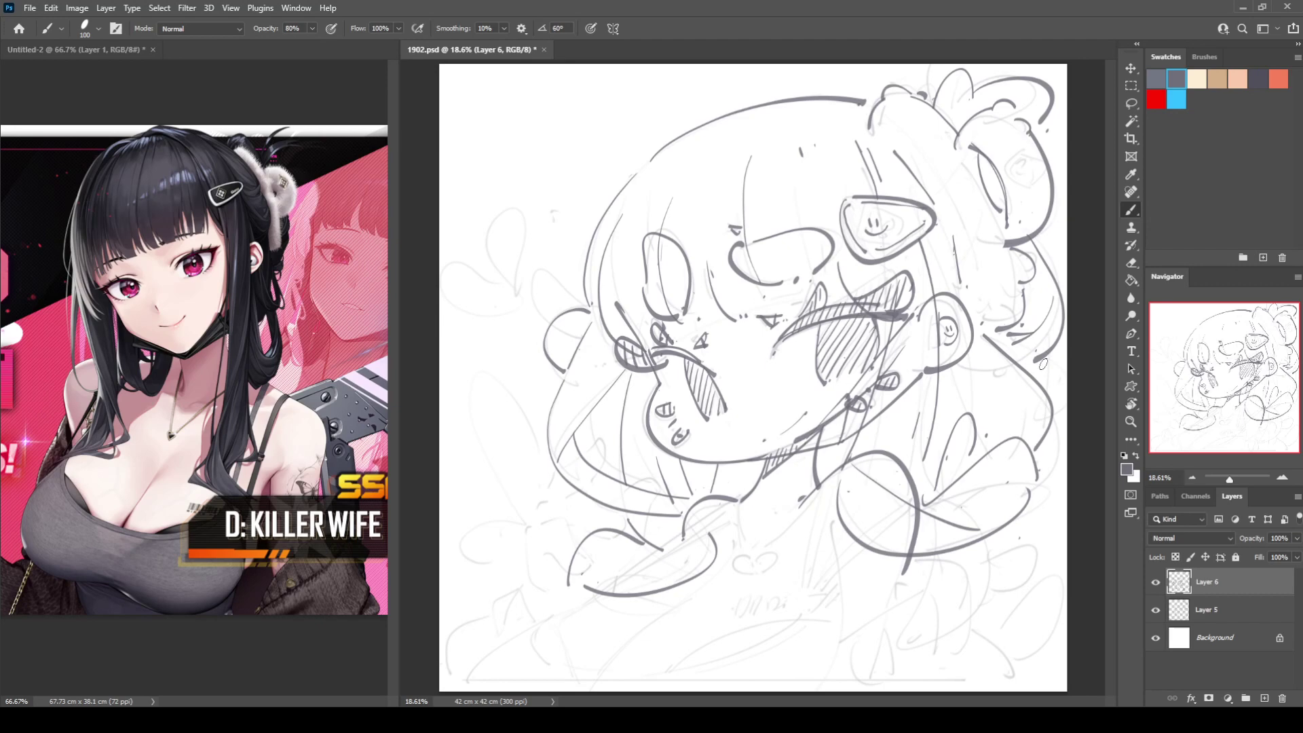
click(1050, 458)
Step: Draw a petal-shaped loop above the rounded bump beside the smaller eye and check it in the mirrored view
mouse_move(581, 284)
mouse_down()
mouse_move(547, 244)
mouse_move(582, 307)
mouse_up()
key(ctrl+shift+h)
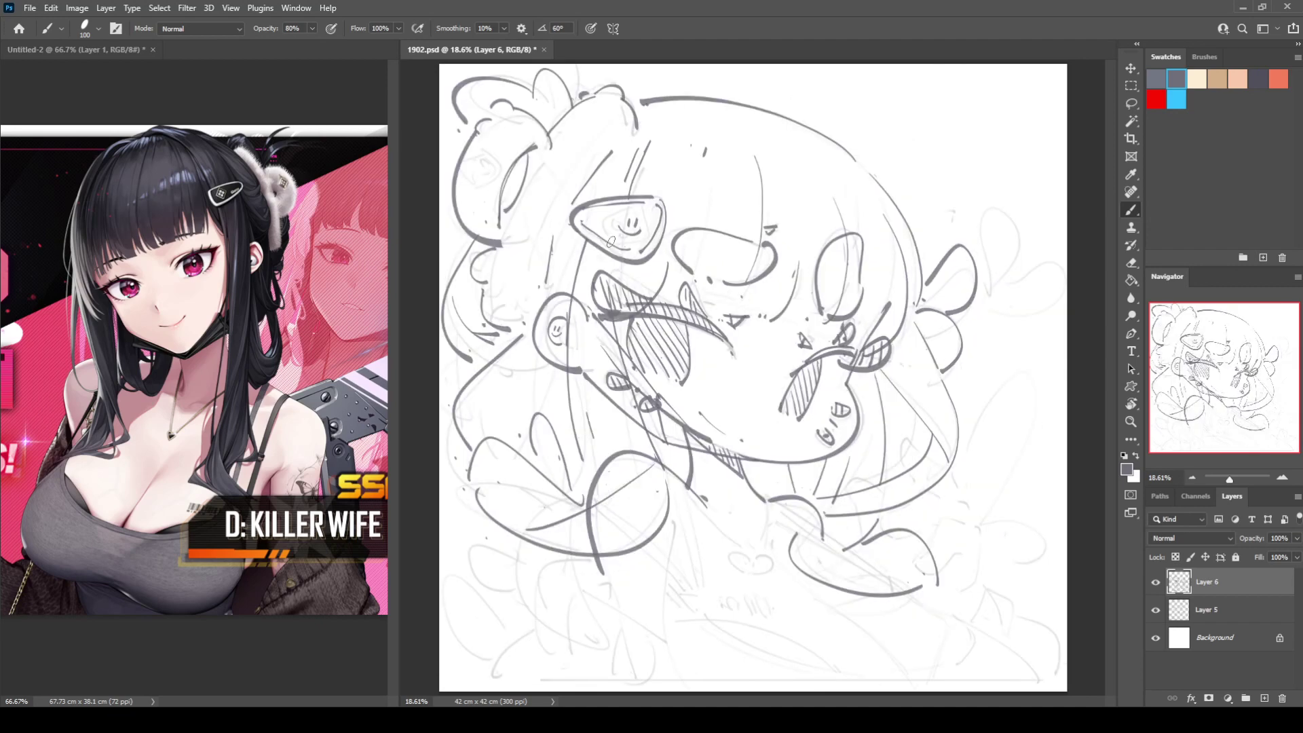
key(ctrl+shift+h)
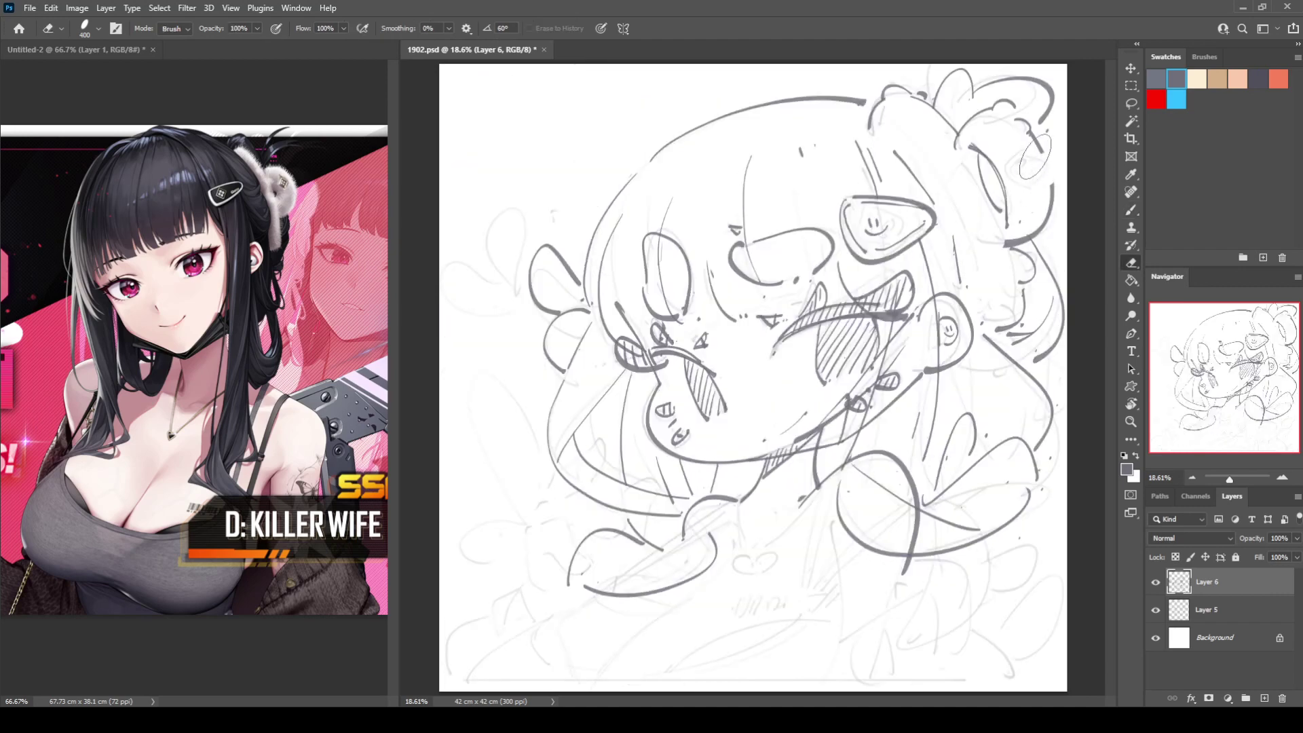
Step: Draw the rounded smiley badge on the large ornament lobe and hatch the shadow beneath the lobe
mouse_move(1026, 148)
mouse_down()
mouse_move(1012, 181)
mouse_move(1037, 196)
mouse_up()
key(ctrl+z)
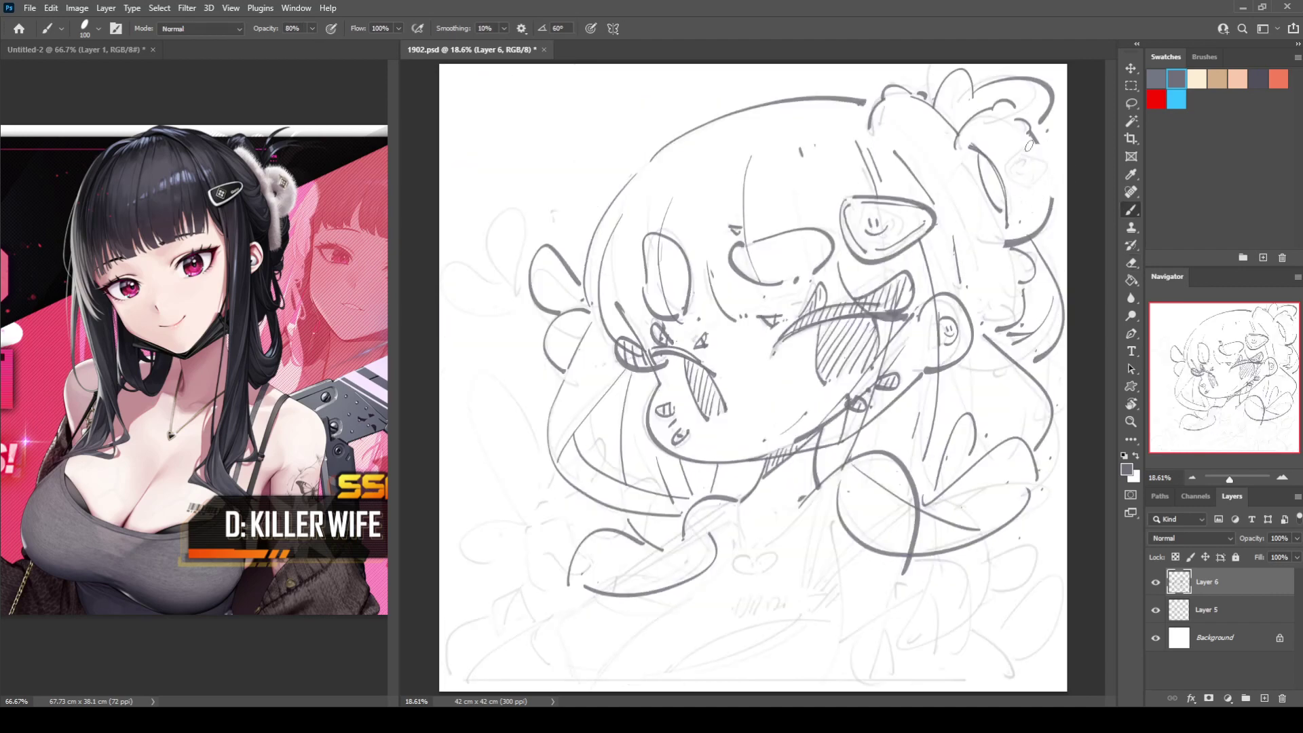
mouse_move(1028, 144)
mouse_down()
mouse_move(1021, 189)
mouse_move(1044, 177)
mouse_move(1044, 155)
mouse_move(1044, 191)
mouse_move(1050, 175)
mouse_move(1037, 151)
mouse_move(1057, 174)
mouse_move(1039, 170)
mouse_up()
key(ctrl+z)
key(ctrl+z)
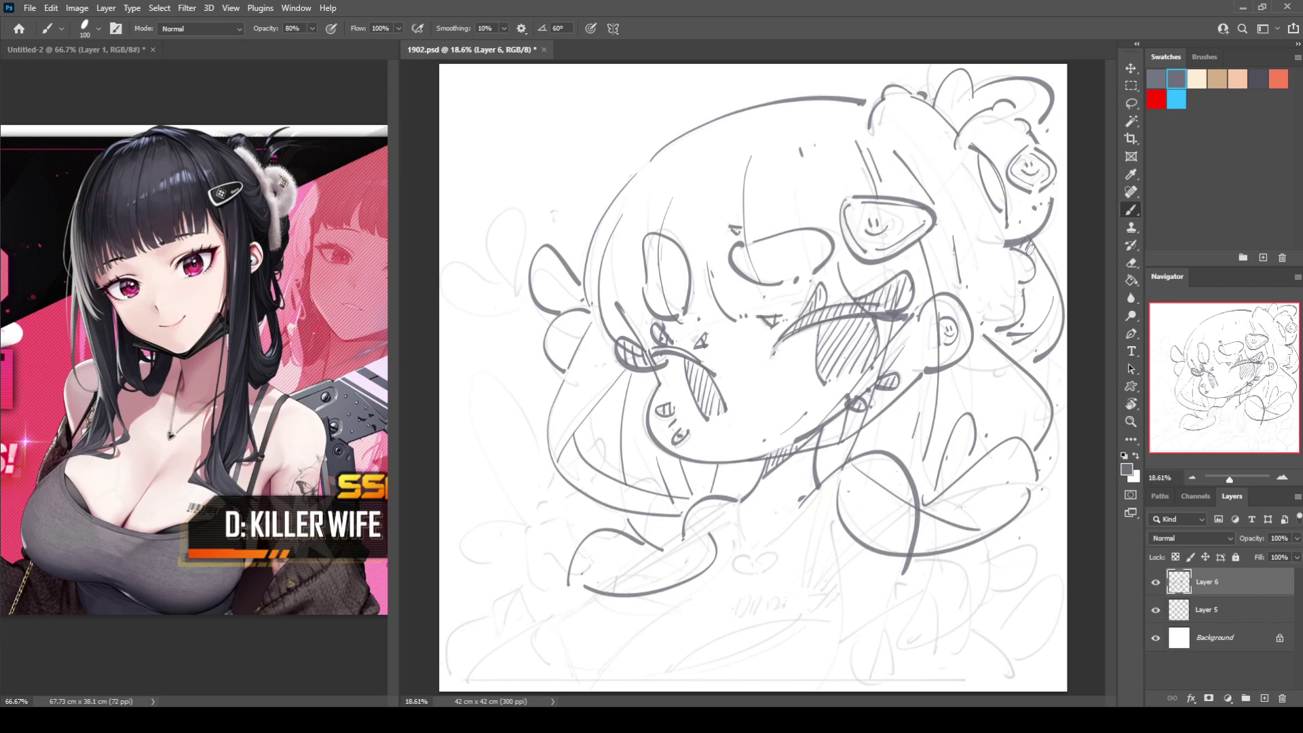
drag(1029, 247, 1056, 261)
key(e)
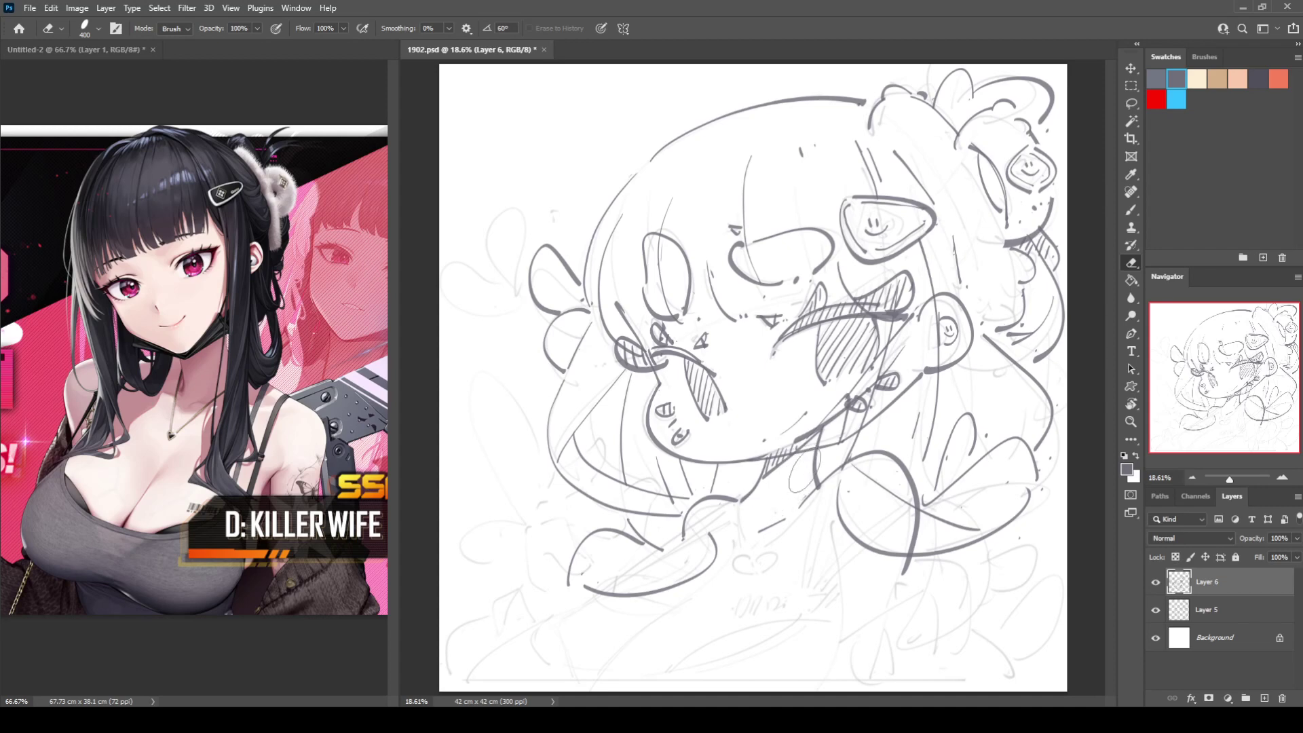
Step: Draw the curved shoulder line up to the curl below the chin and redraw the curl's end
key(b)
mouse_move(469, 678)
mouse_down()
mouse_move(489, 653)
mouse_move(591, 609)
mouse_up()
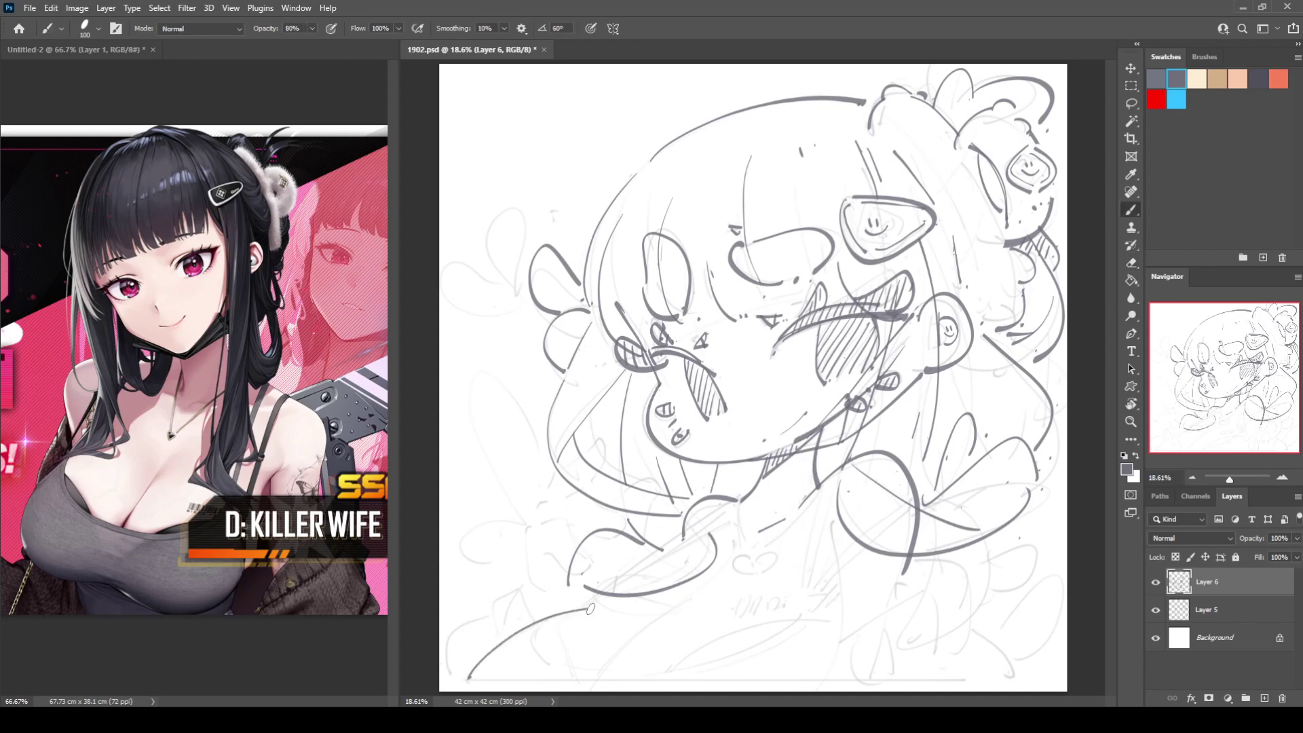
key(ctrl+z)
mouse_move(466, 677)
mouse_down()
mouse_move(483, 653)
mouse_move(621, 589)
mouse_up()
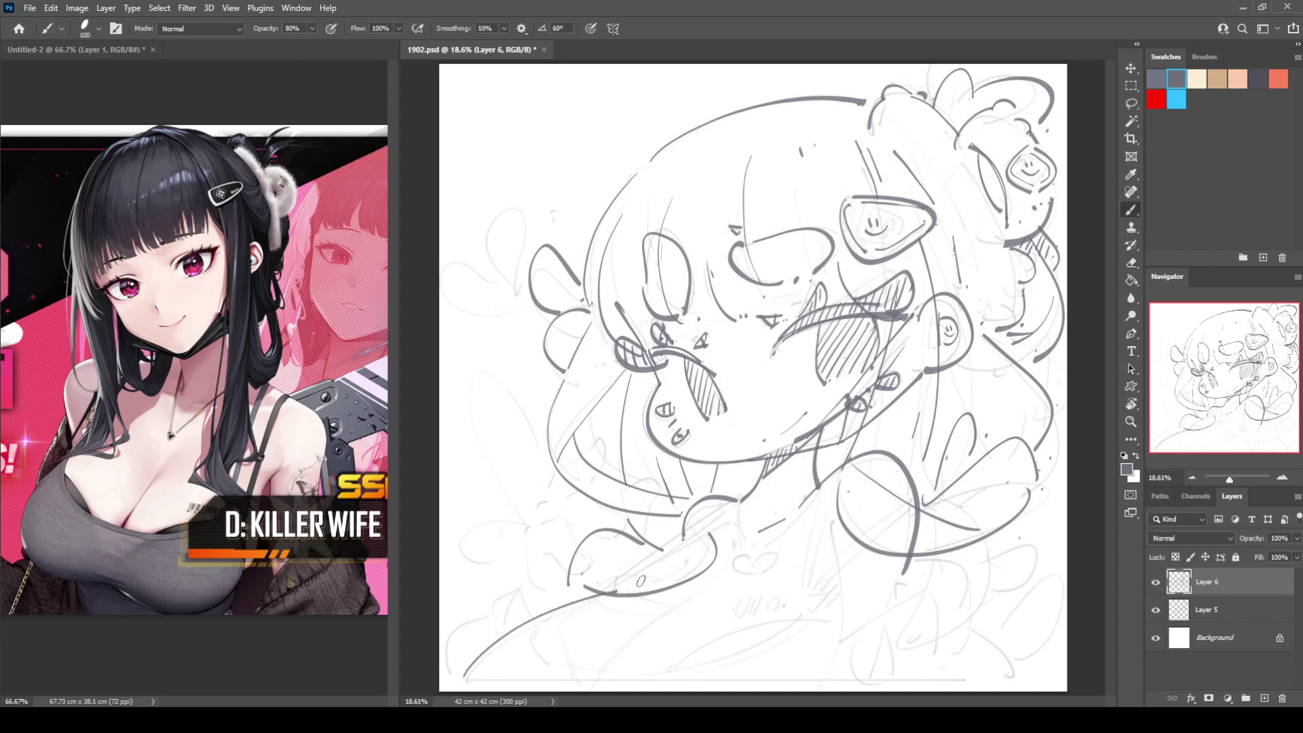
mouse_move(721, 539)
mouse_down()
mouse_move(703, 554)
mouse_move(714, 550)
mouse_up()
Step: Erase the parts of the looping side lock and lower curl that cover the area of the raised hand
key(e)
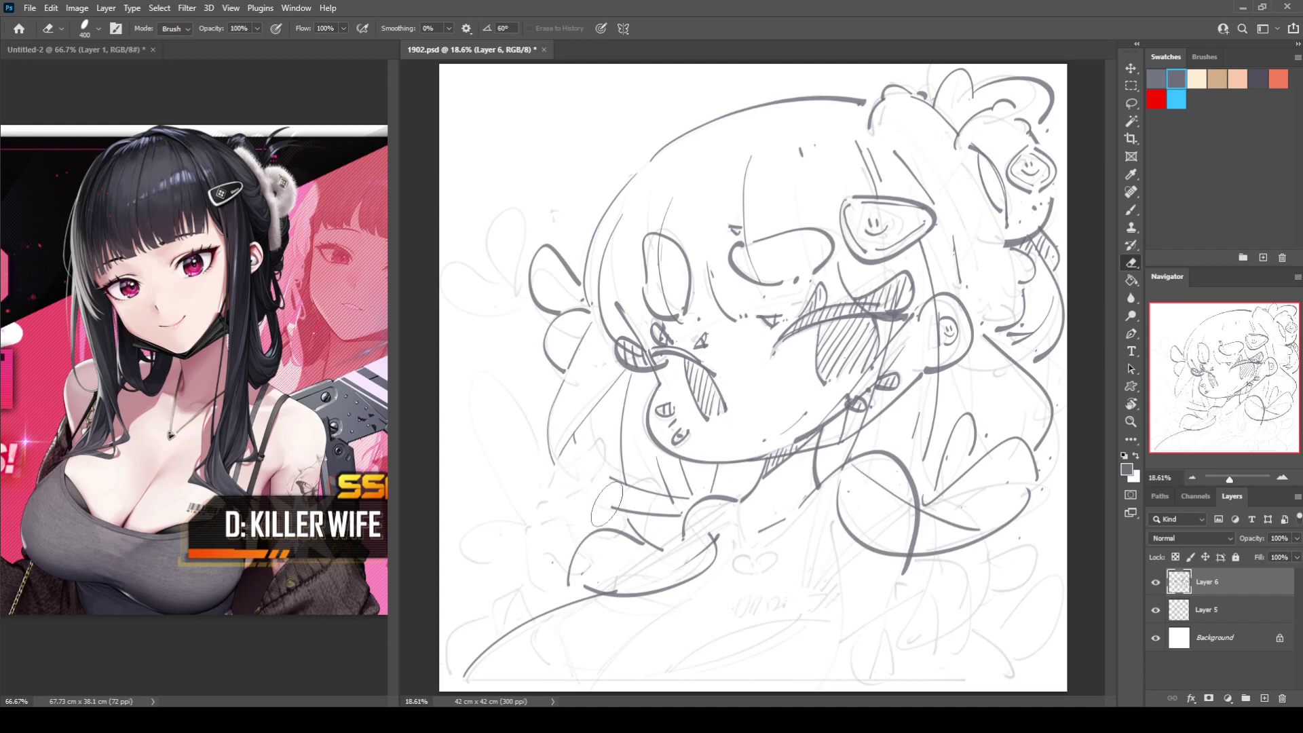
mouse_move(636, 502)
mouse_down()
mouse_move(610, 552)
mouse_move(648, 524)
mouse_move(643, 544)
mouse_move(574, 547)
mouse_up()
key(b)
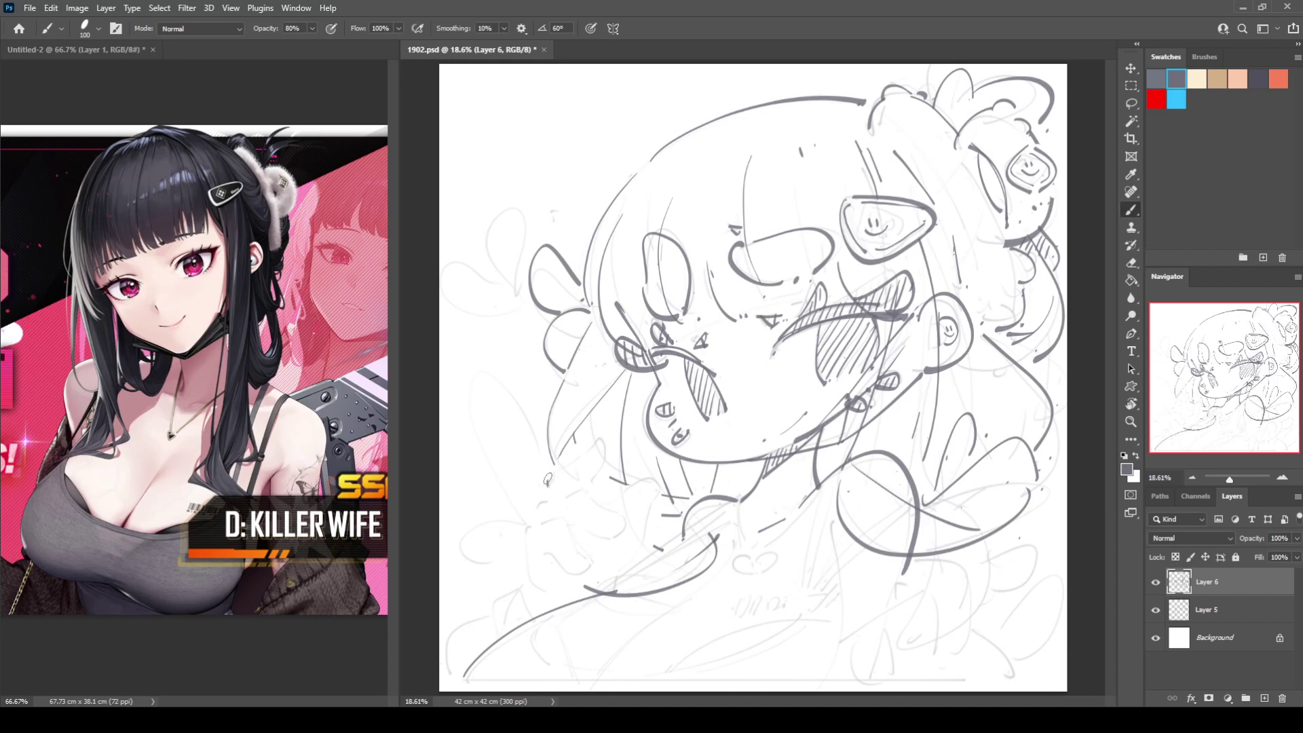
Step: Draw the raised hand with its curled fingers and thumb beside the looping side lock
mouse_move(548, 479)
mouse_down()
mouse_move(597, 437)
mouse_move(604, 469)
mouse_move(556, 496)
mouse_move(592, 490)
mouse_move(582, 495)
mouse_move(622, 524)
mouse_up()
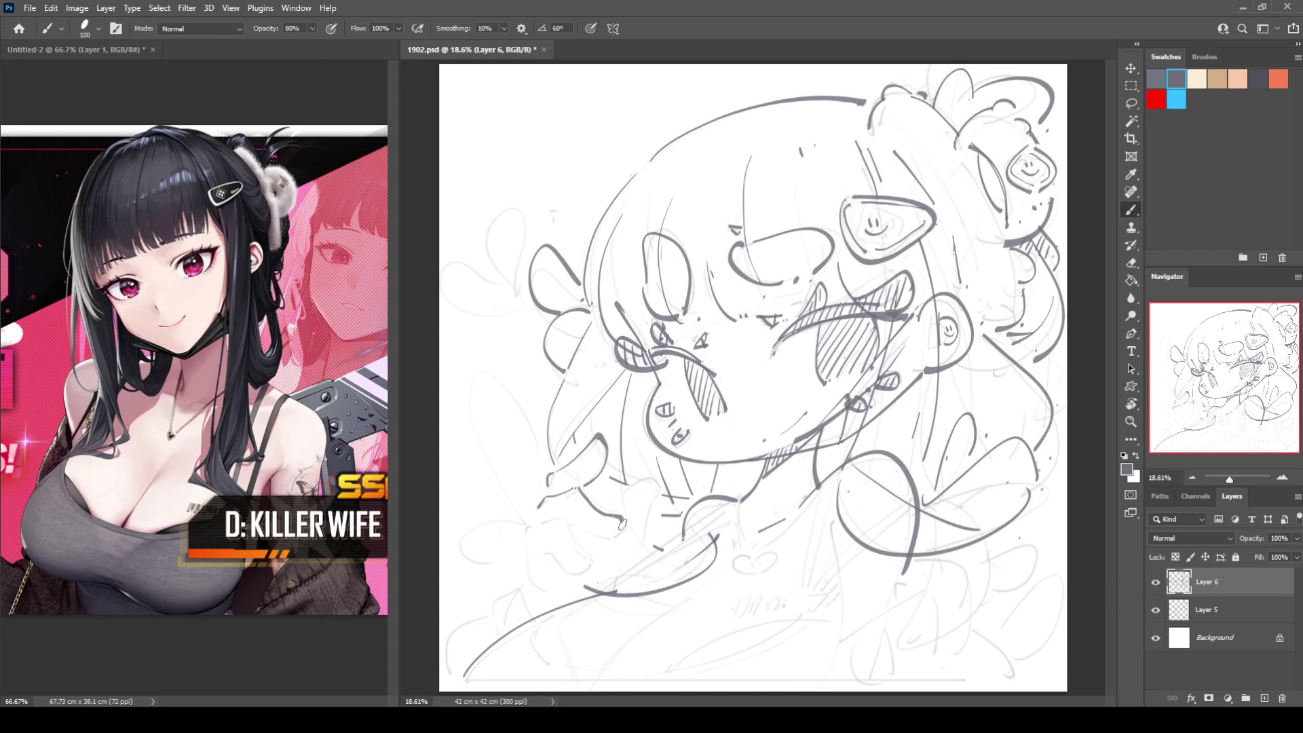
key(ctrl+z)
mouse_move(589, 496)
mouse_down()
mouse_move(619, 513)
mouse_move(603, 541)
mouse_up()
mouse_move(579, 490)
mouse_down()
mouse_move(564, 510)
mouse_move(576, 554)
mouse_move(594, 563)
mouse_up()
drag(524, 539, 553, 589)
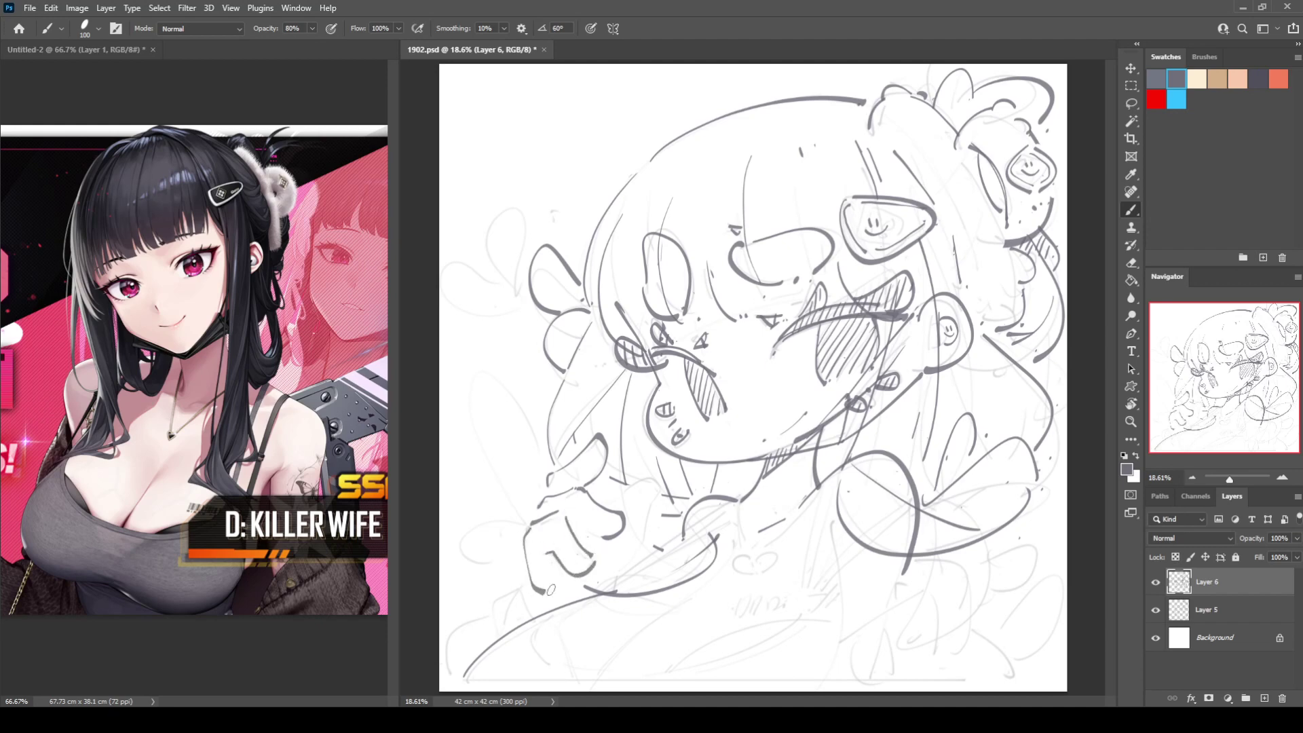
mouse_move(589, 486)
mouse_down()
mouse_move(625, 500)
mouse_move(642, 483)
mouse_move(657, 496)
mouse_move(628, 572)
mouse_up()
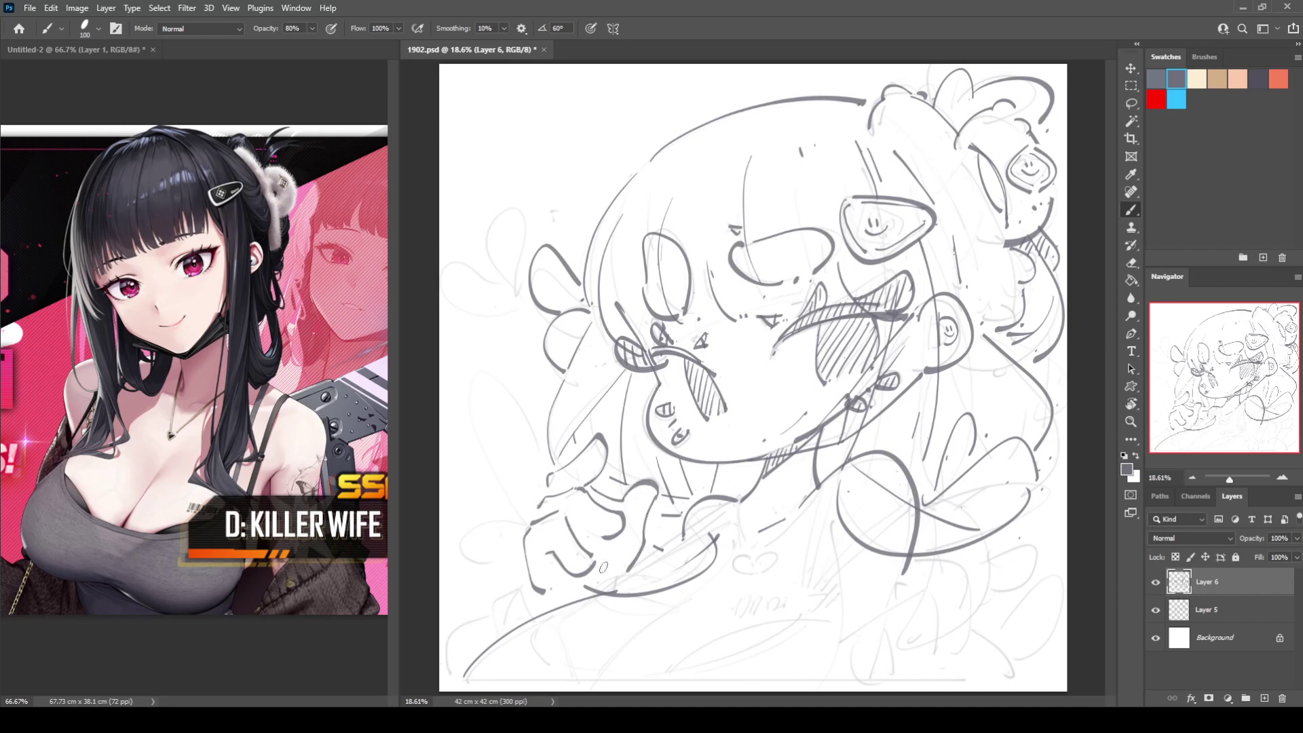
Step: Draw the wrist cuff and sleeve outline below the hand, and a thick straight base line under the figure
mouse_move(521, 594)
mouse_down()
mouse_move(530, 617)
mouse_move(505, 589)
mouse_move(501, 622)
mouse_move(520, 614)
mouse_move(465, 627)
mouse_move(455, 673)
mouse_up()
key(ctrl+z)
mouse_move(488, 616)
mouse_down()
mouse_move(449, 678)
mouse_move(1004, 678)
mouse_up()
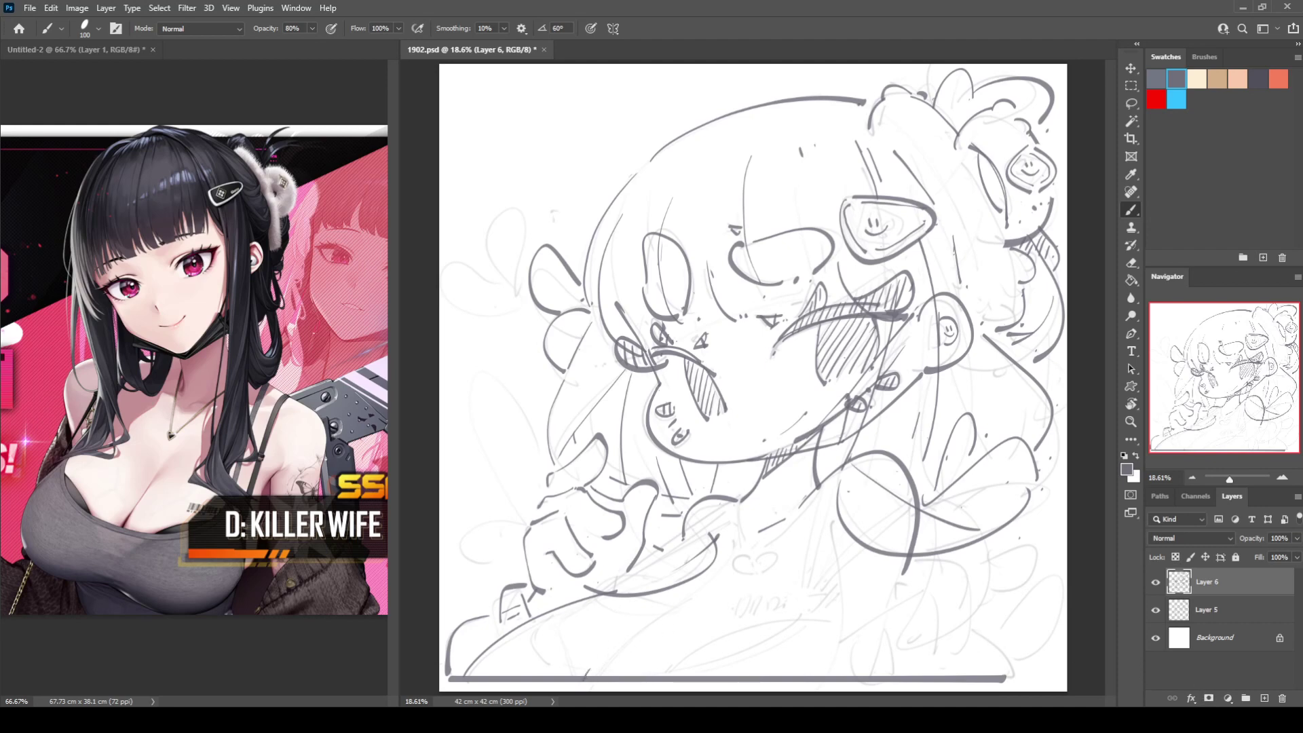
Step: Draw the long curved chest line and the outline of the far shoulder and sleeve beneath the large curl
key(e)
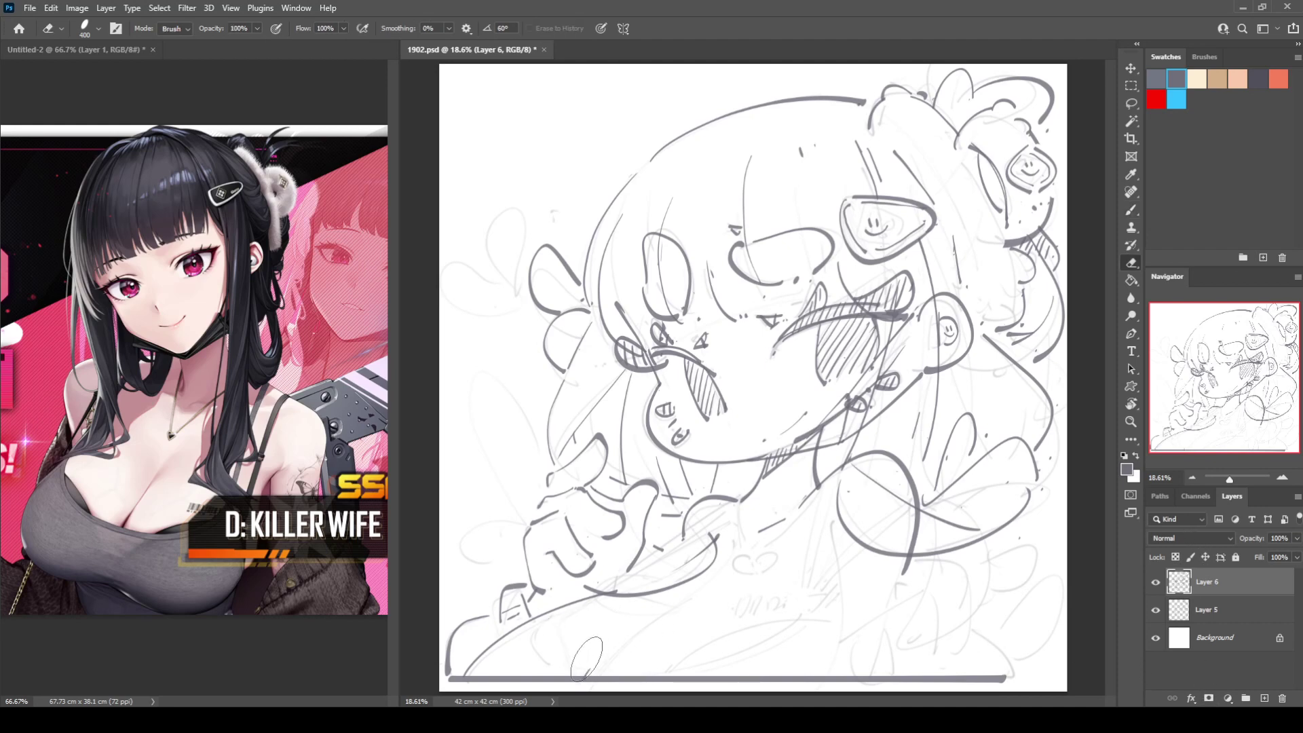
key(b)
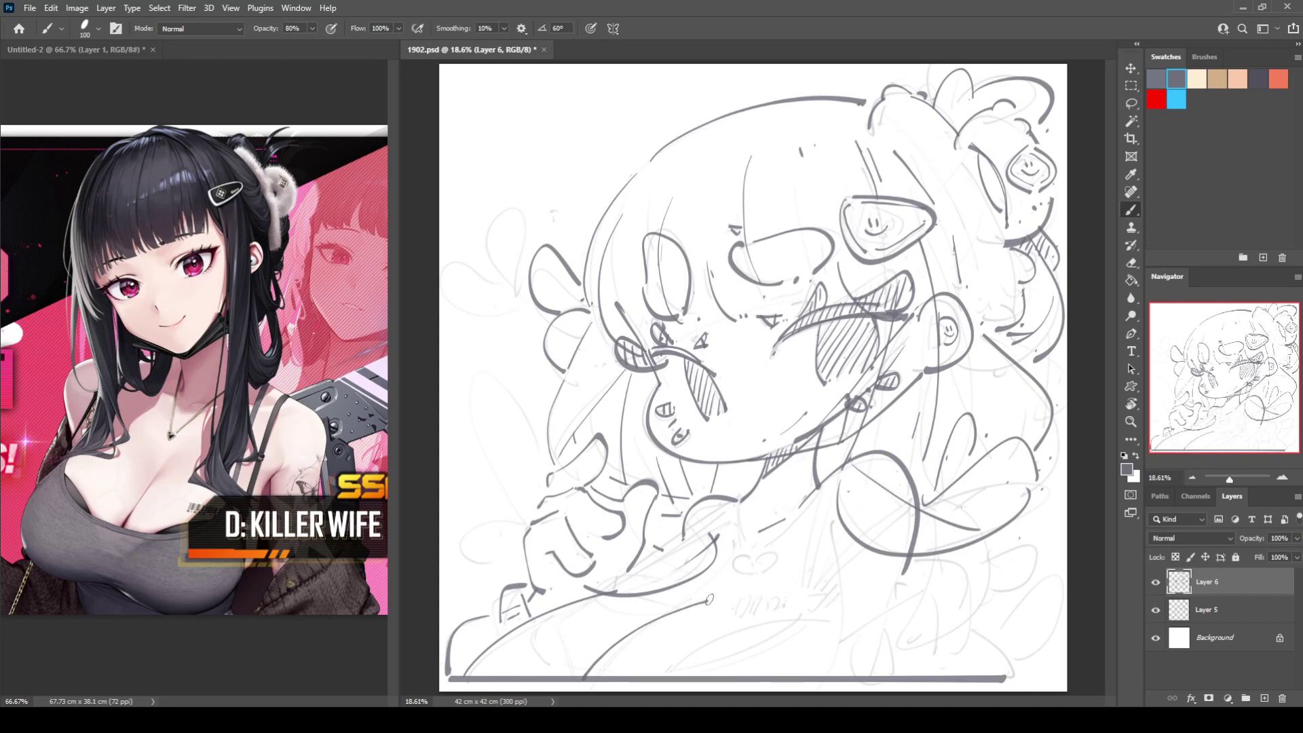
click(820, 534)
drag(832, 547, 847, 635)
key(ctrl+z)
key(ctrl+z)
mouse_move(829, 526)
mouse_down()
mouse_move(838, 637)
mouse_move(924, 589)
mouse_move(916, 601)
mouse_move(970, 593)
mouse_move(963, 631)
mouse_up()
click(929, 589)
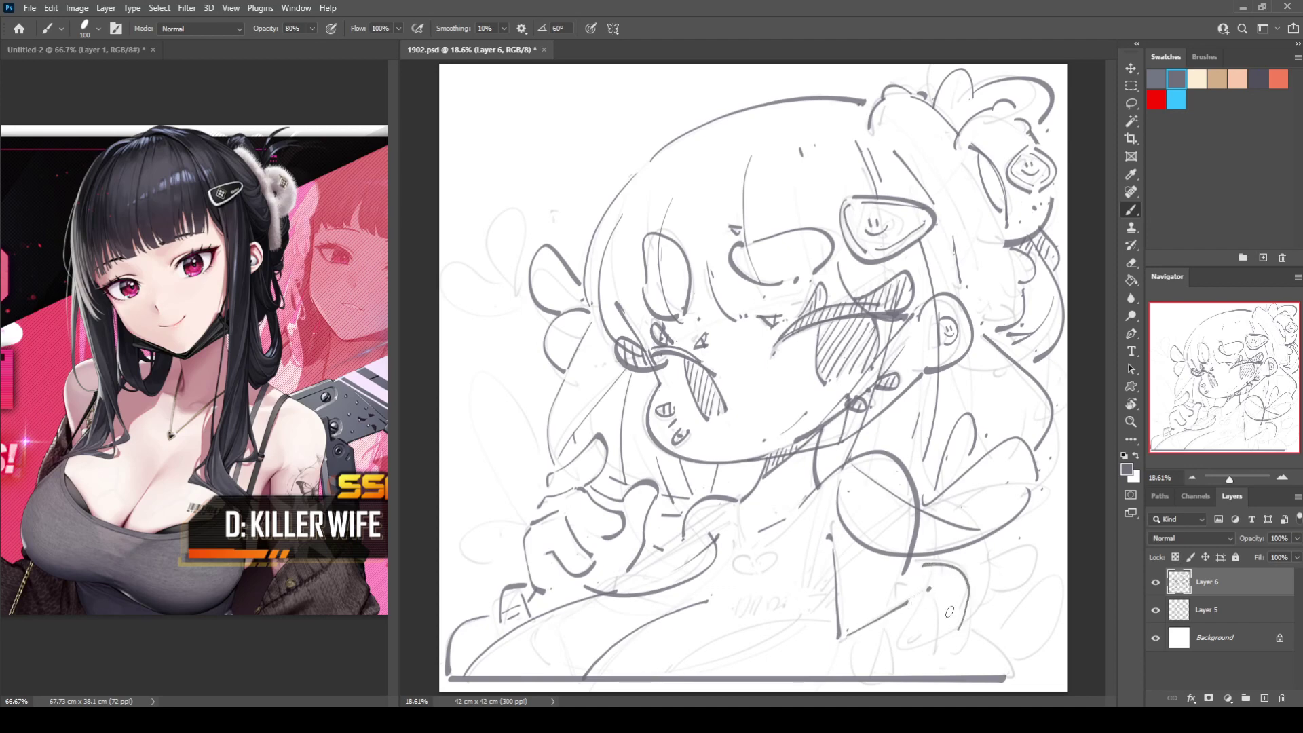
Step: Draw the vertical sleeve folds and the outer edges of the sleeve down to the base line
drag(929, 589, 946, 668)
drag(927, 594, 945, 670)
drag(885, 621, 889, 675)
drag(960, 636, 1010, 674)
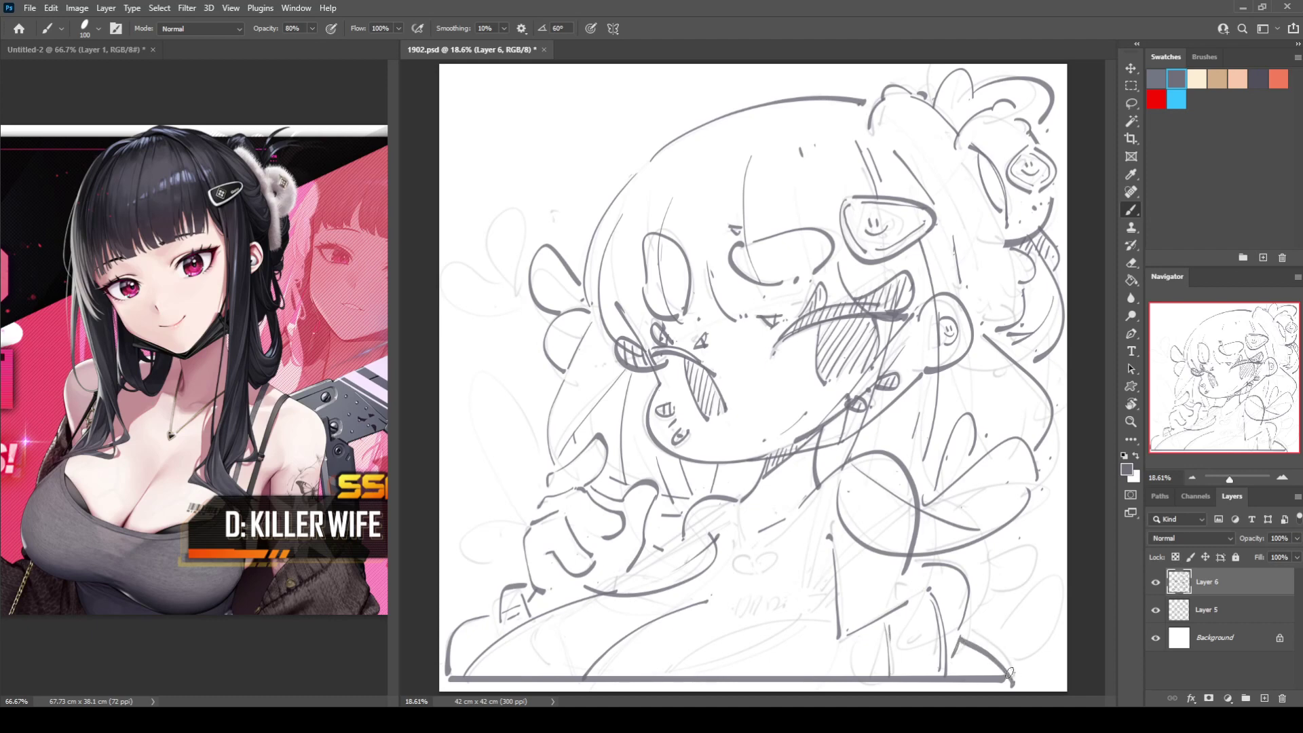
drag(836, 643, 830, 675)
Step: Draw the curved neckline of the top and the straps running from it up toward the large curl
drag(672, 678, 805, 616)
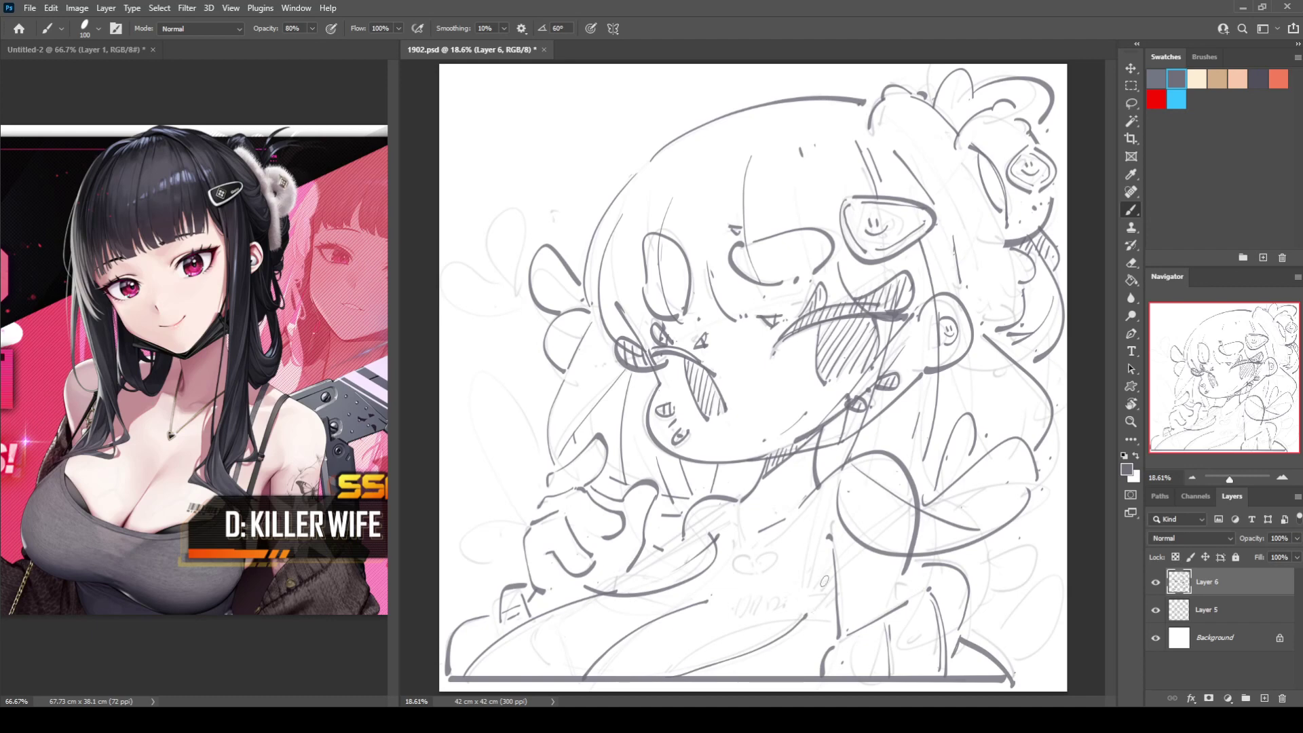
mouse_move(827, 477)
mouse_down()
mouse_move(803, 623)
mouse_move(809, 594)
mouse_move(809, 614)
mouse_up()
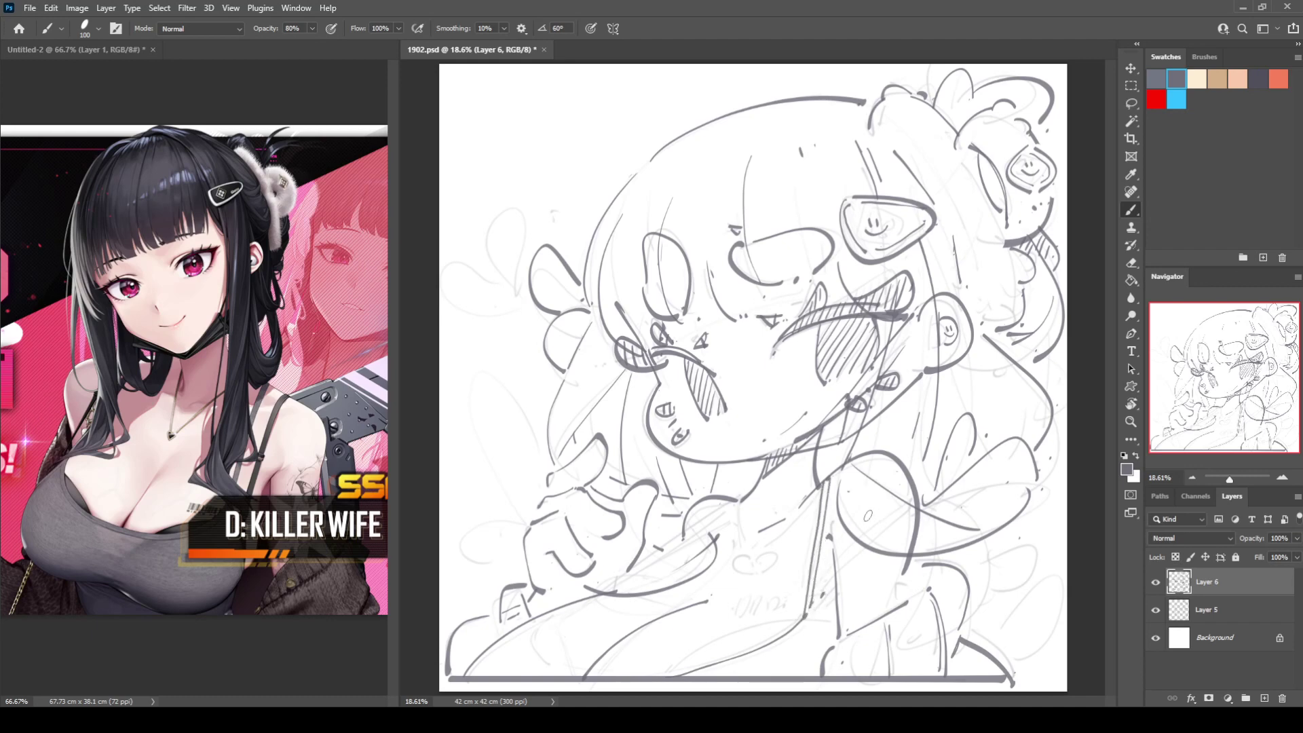
mouse_move(671, 674)
mouse_down()
mouse_move(756, 620)
mouse_move(806, 611)
mouse_up()
mouse_move(814, 598)
mouse_down()
mouse_move(915, 492)
mouse_move(825, 601)
mouse_move(920, 509)
mouse_up()
key(ctrl+z)
key(ctrl+z)
key(ctrl+z)
mouse_move(815, 595)
mouse_down()
mouse_move(914, 475)
mouse_move(817, 601)
mouse_up()
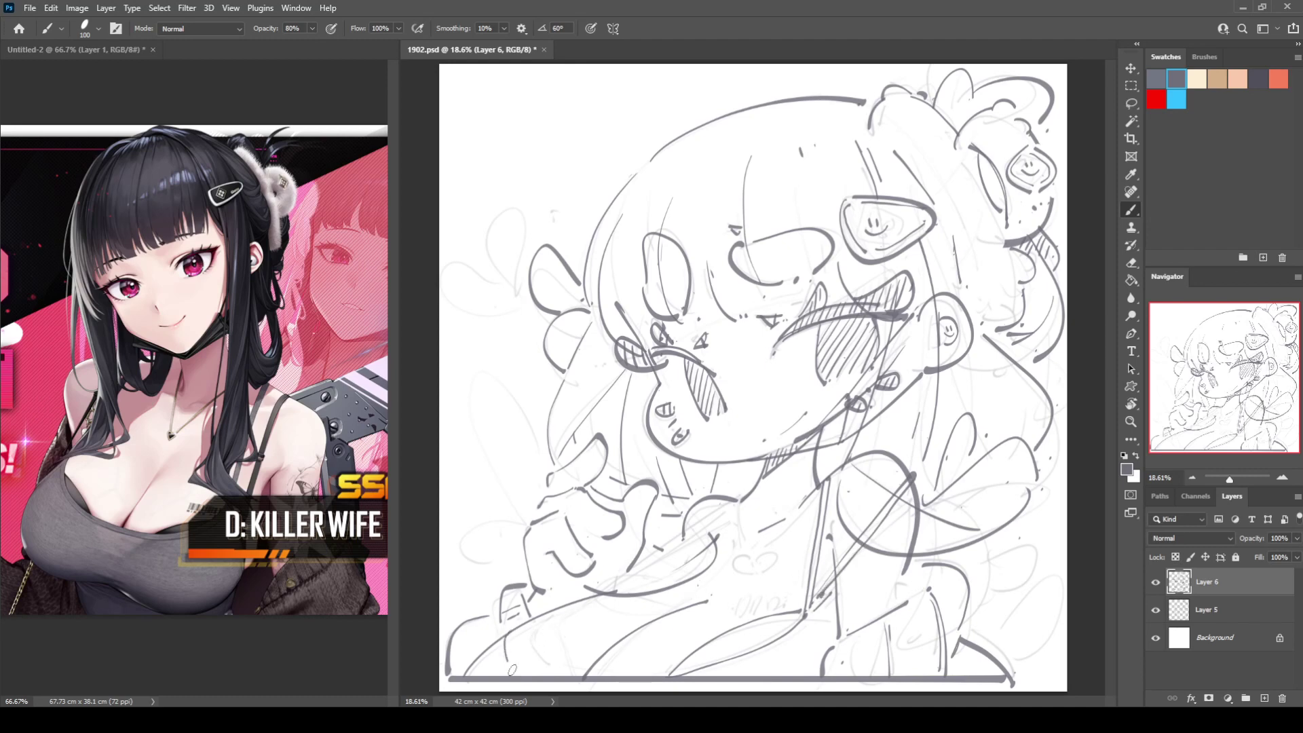
Step: Draw the curved sleeve folds below the wrist and try a long diagonal line from the wrist to the curl beneath the chin
drag(503, 652, 538, 672)
key(ctrl+z)
drag(523, 624, 542, 674)
drag(542, 615, 559, 682)
mouse_move(525, 622)
mouse_down()
mouse_move(723, 515)
mouse_move(573, 596)
mouse_move(731, 497)
mouse_up()
key(ctrl+z)
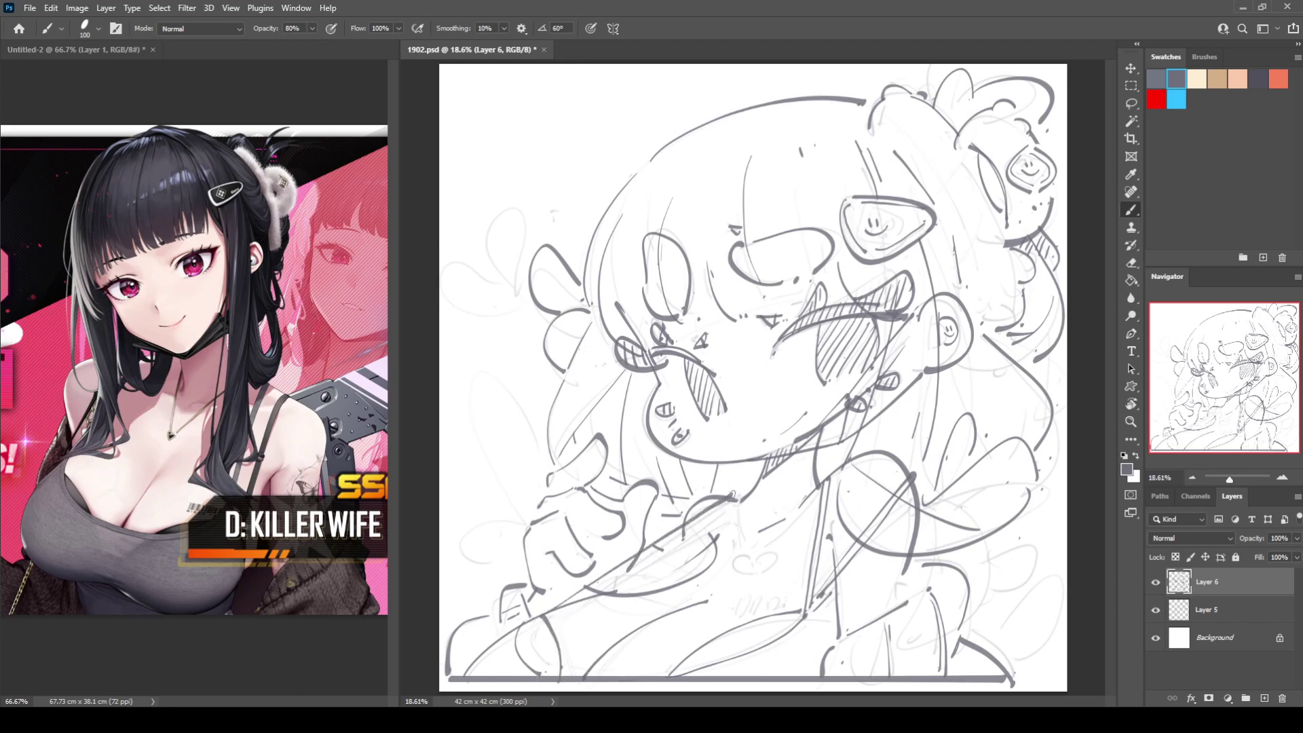
Step: Redraw the long diagonal line from the wrist up to the collar and try a parallel line just below it
key(ctrl+z)
mouse_move(541, 616)
mouse_down()
mouse_move(734, 500)
mouse_move(548, 614)
mouse_move(742, 500)
mouse_up()
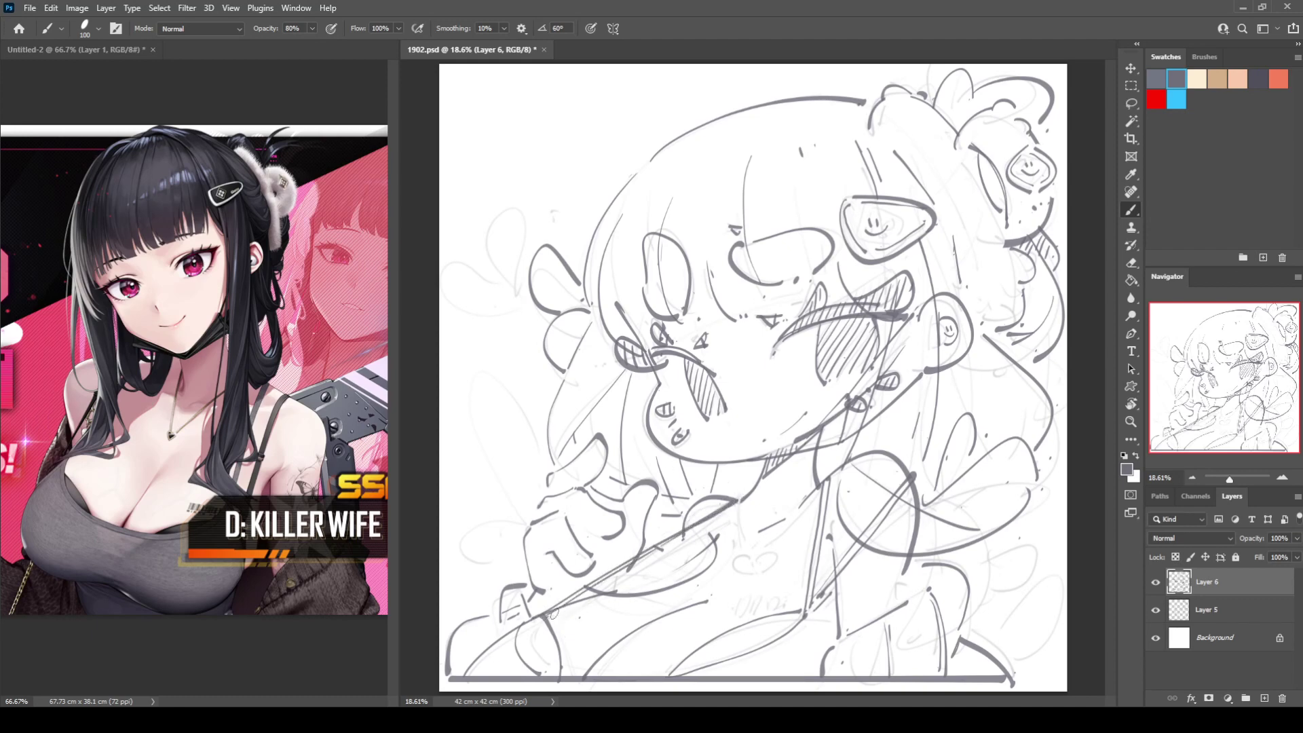
drag(553, 614, 711, 498)
key(ctrl+z)
drag(551, 610, 708, 540)
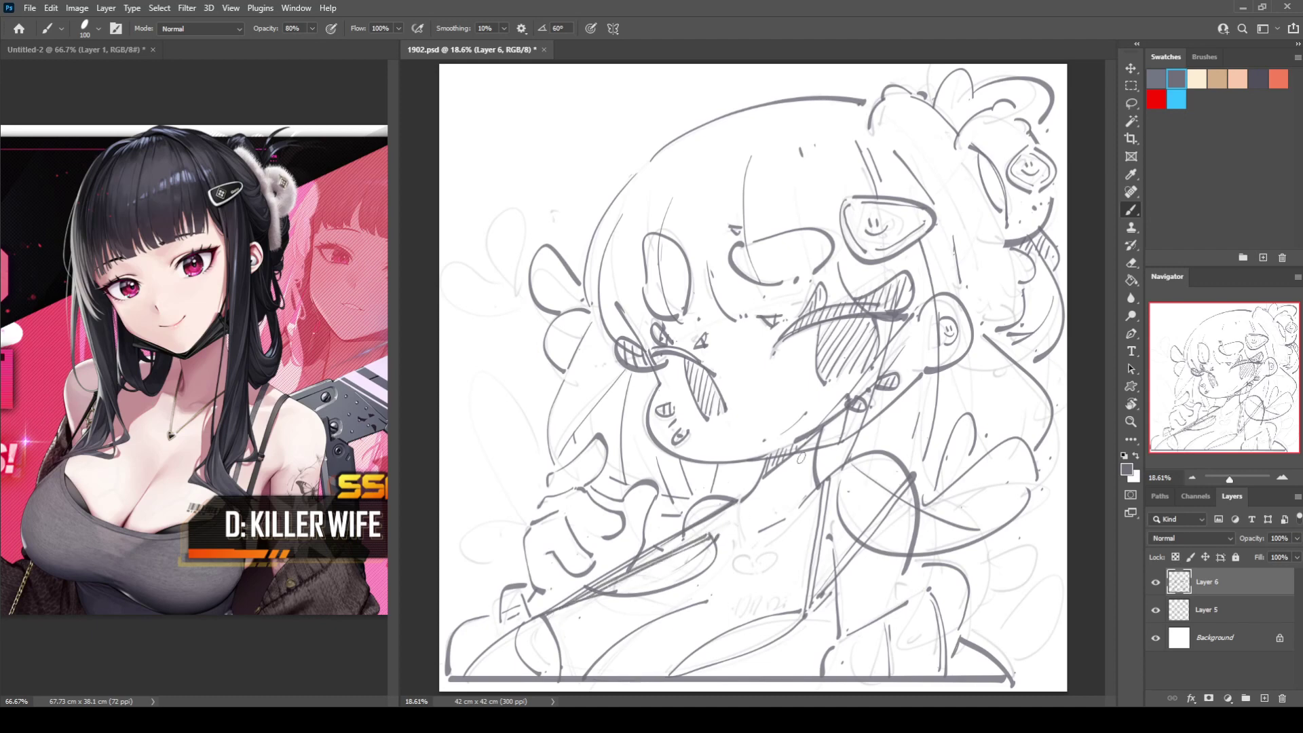
Step: Check the drawing mirrored, undo the parallel diagonal line and try it once more
key(ctrl+shift+h)
key(ctrl+shift+h)
key(h)
key(h)
key(ctrl+z)
key(ctrl+z)
drag(541, 619, 732, 511)
key(ctrl+z)
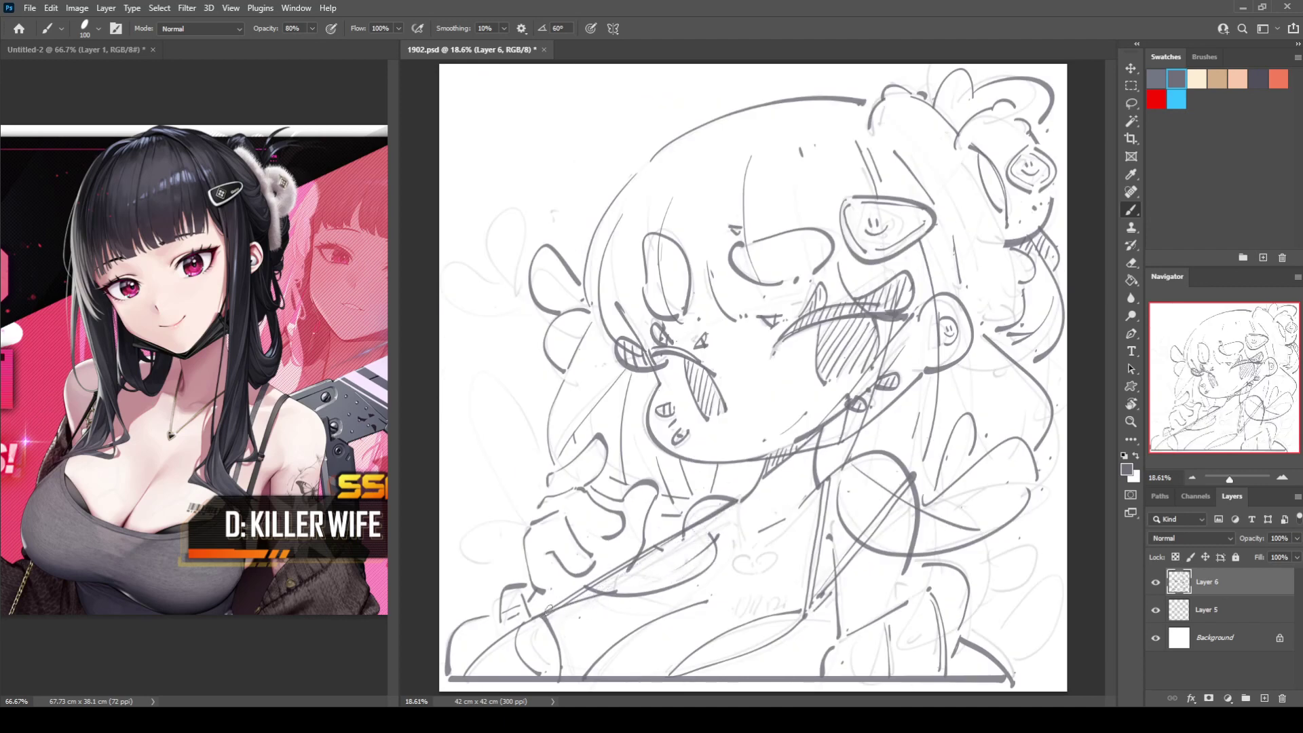
Step: Draw the second line closely parallel to the long diagonal, running from the wrist up to the collar
drag(543, 614, 721, 495)
key(ctrl+z)
drag(553, 615, 732, 517)
key(ctrl+z)
drag(559, 611, 734, 514)
drag(597, 585, 736, 514)
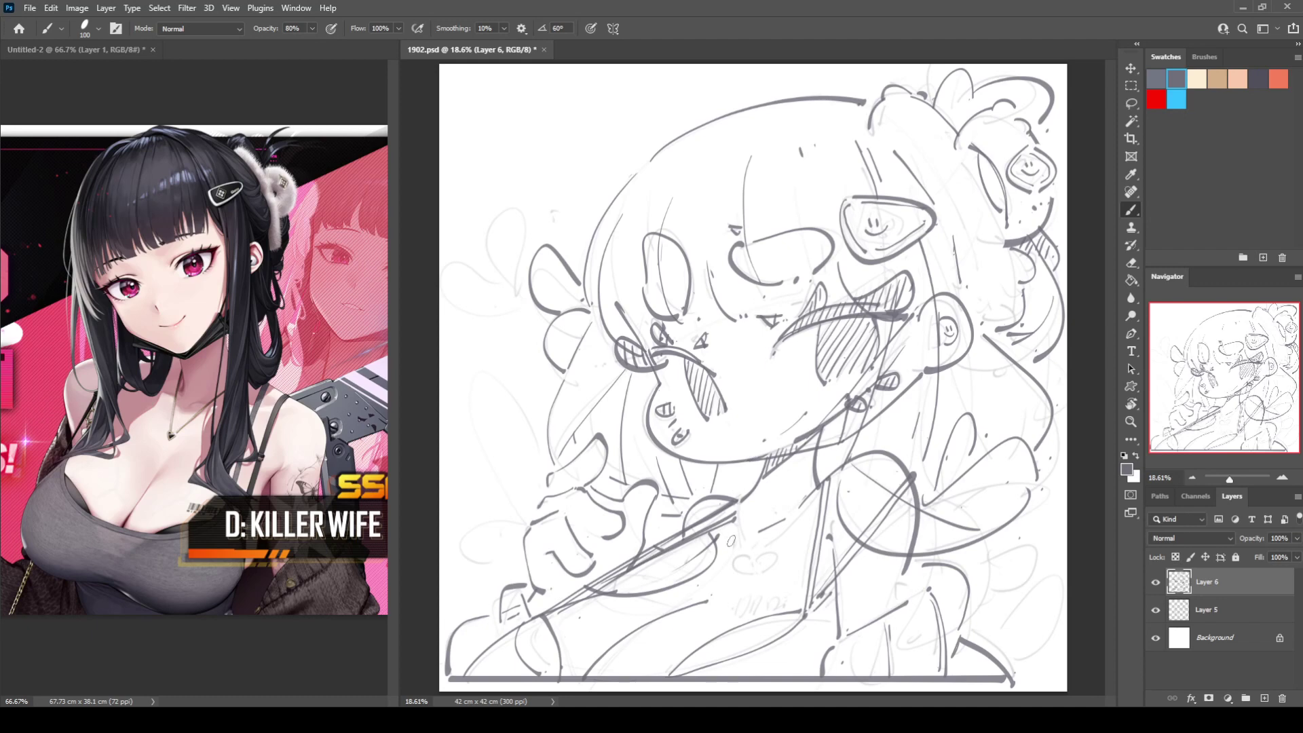
Step: Draw the heart pendant with both sides of its chain on the chest, plus small tick marks above the base line
mouse_move(735, 505)
mouse_down()
mouse_move(750, 543)
mouse_move(737, 567)
mouse_move(786, 551)
mouse_move(763, 578)
mouse_up()
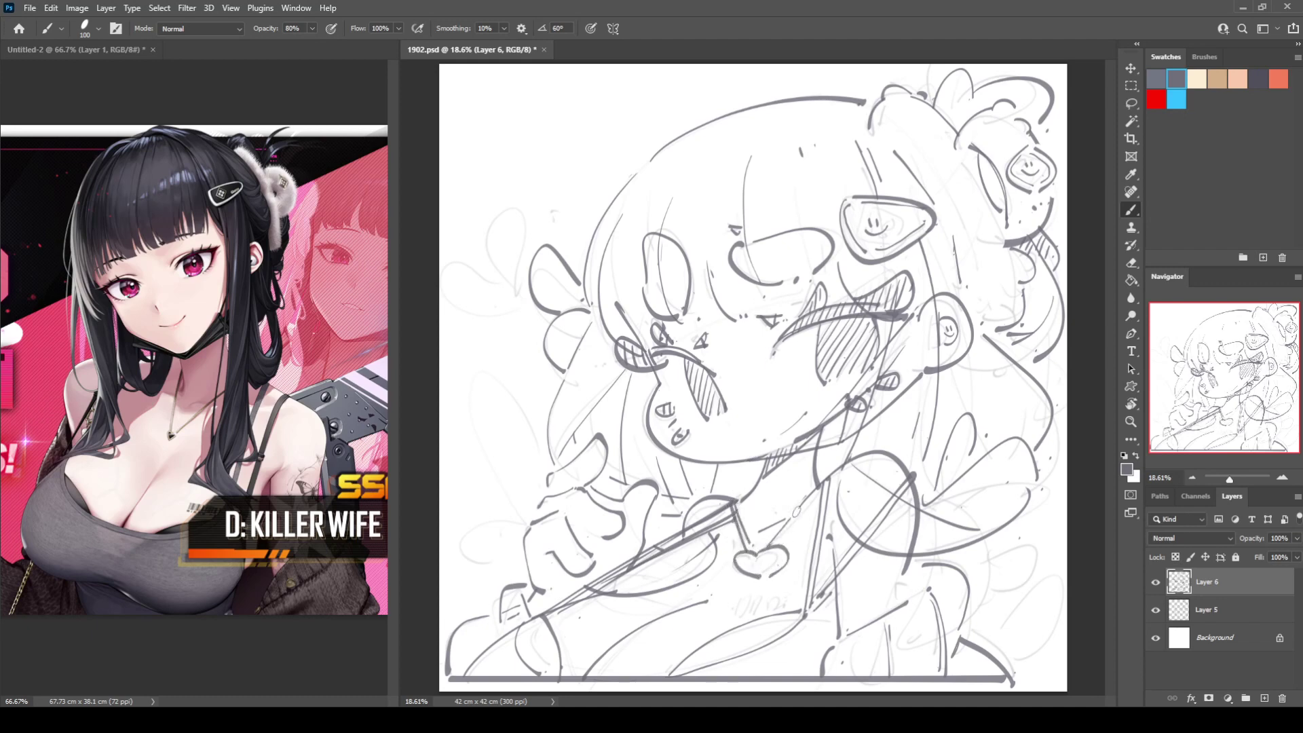
drag(819, 485, 786, 531)
mouse_move(585, 673)
mouse_down()
mouse_move(617, 641)
mouse_move(709, 598)
mouse_up()
key(ctrl+z)
drag(787, 671, 802, 665)
Step: Draw a heavy curved edge from the near sleeve's base corner up to meet the long diagonal line
mouse_move(465, 670)
mouse_down()
mouse_move(489, 643)
mouse_move(566, 609)
mouse_up()
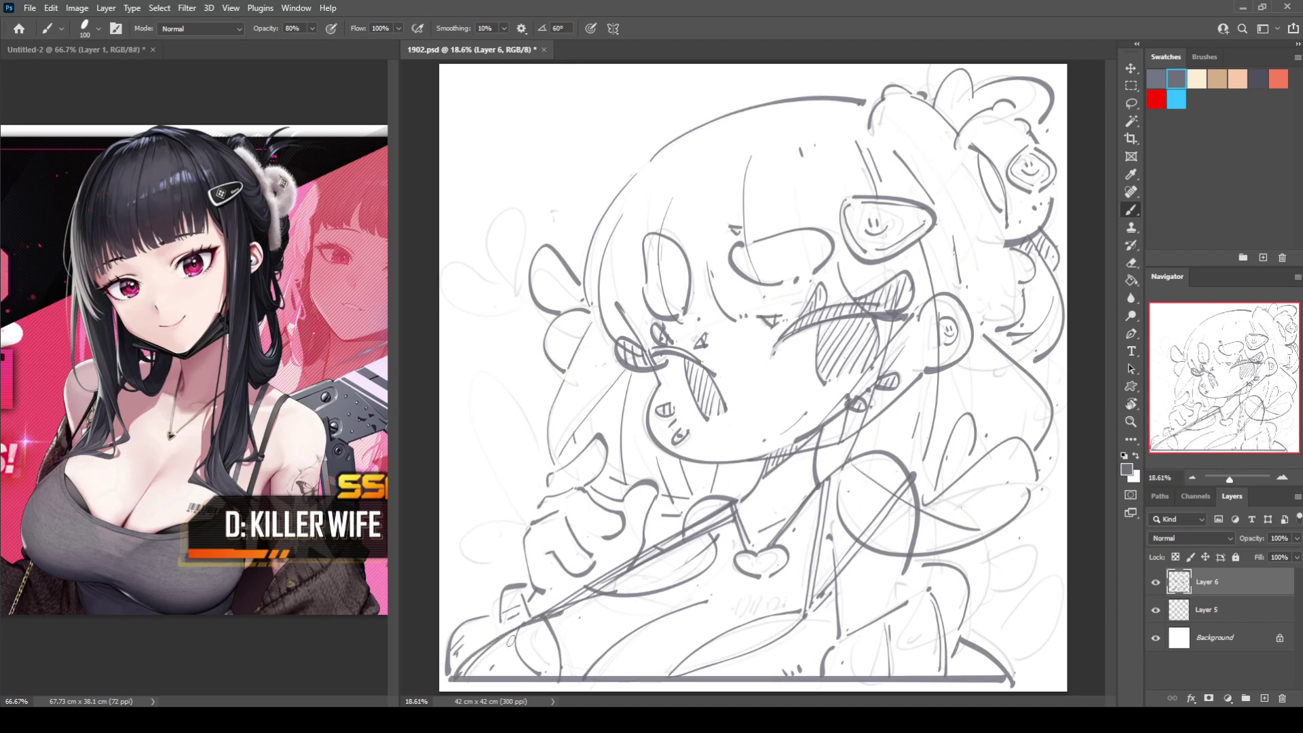
key(ctrl+z)
drag(458, 679, 598, 598)
key(ctrl+z)
drag(456, 679, 619, 592)
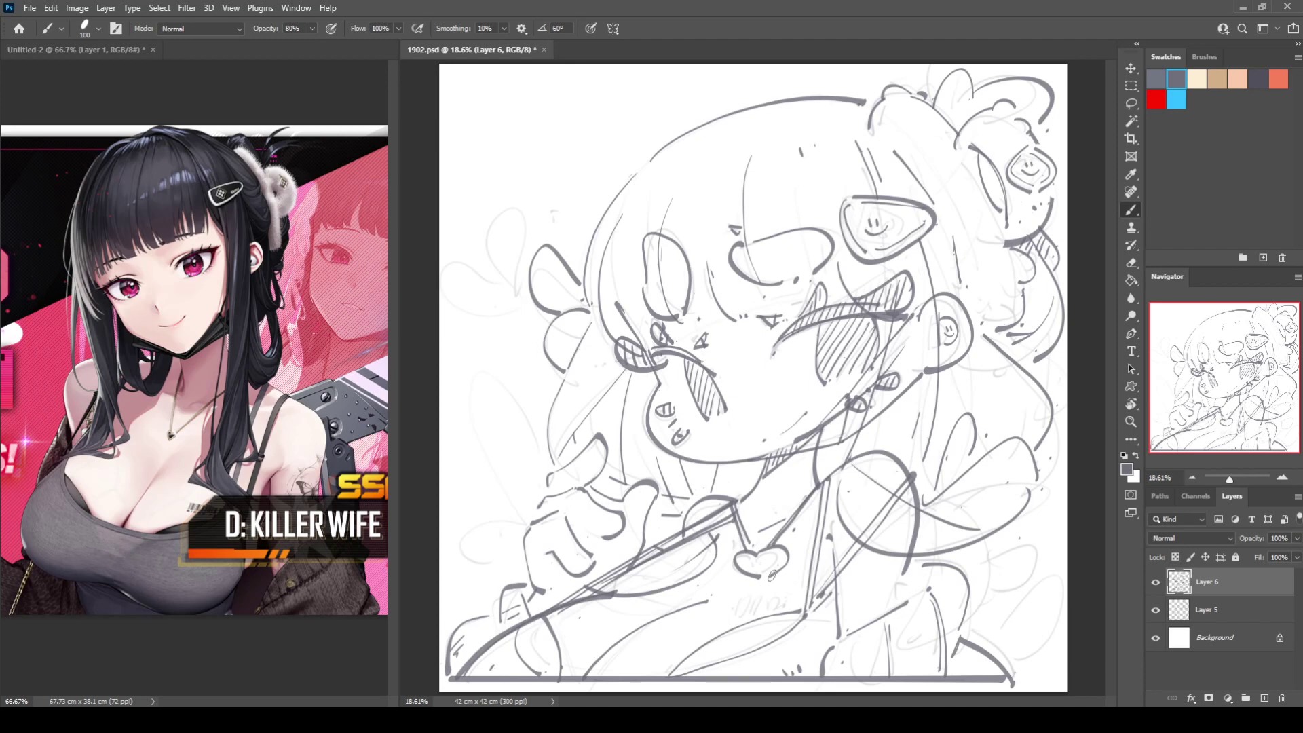
Step: Draw the tall petal, the smaller petals below it and small accent dots behind the raised hand
mouse_move(543, 456)
mouse_down()
mouse_move(519, 487)
mouse_move(547, 480)
mouse_move(505, 384)
mouse_move(516, 514)
mouse_move(493, 518)
mouse_move(510, 505)
mouse_up()
key(ctrl+z)
key(ctrl+z)
mouse_move(521, 501)
mouse_down()
mouse_move(477, 606)
mouse_move(526, 534)
mouse_up()
click(514, 456)
click(529, 464)
Step: Redraw the side hair curve running down to the raised fingertip and hatch the area where they meet
key(e)
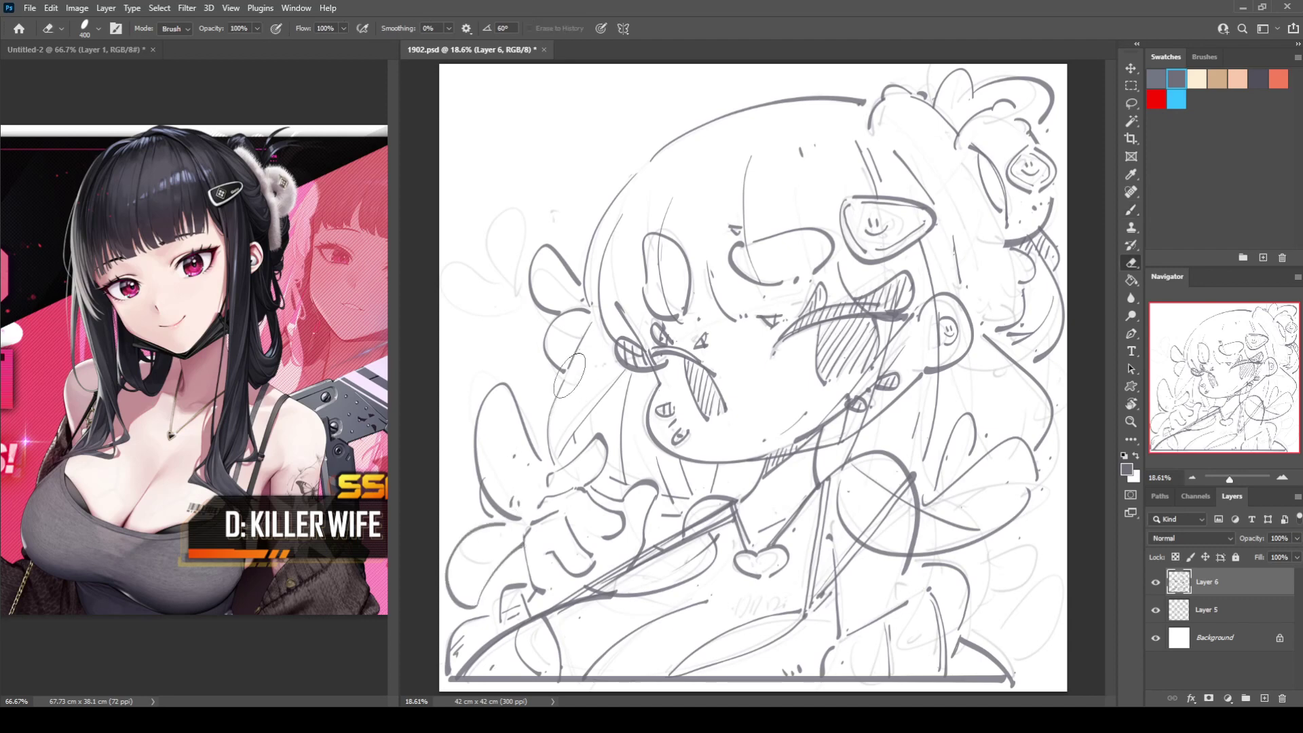
drag(569, 367, 559, 462)
key(b)
key(e)
key(b)
mouse_move(557, 401)
mouse_down()
mouse_move(589, 327)
mouse_move(551, 453)
mouse_move(623, 375)
mouse_up()
drag(578, 441, 558, 459)
drag(575, 447, 567, 463)
drag(568, 409, 575, 410)
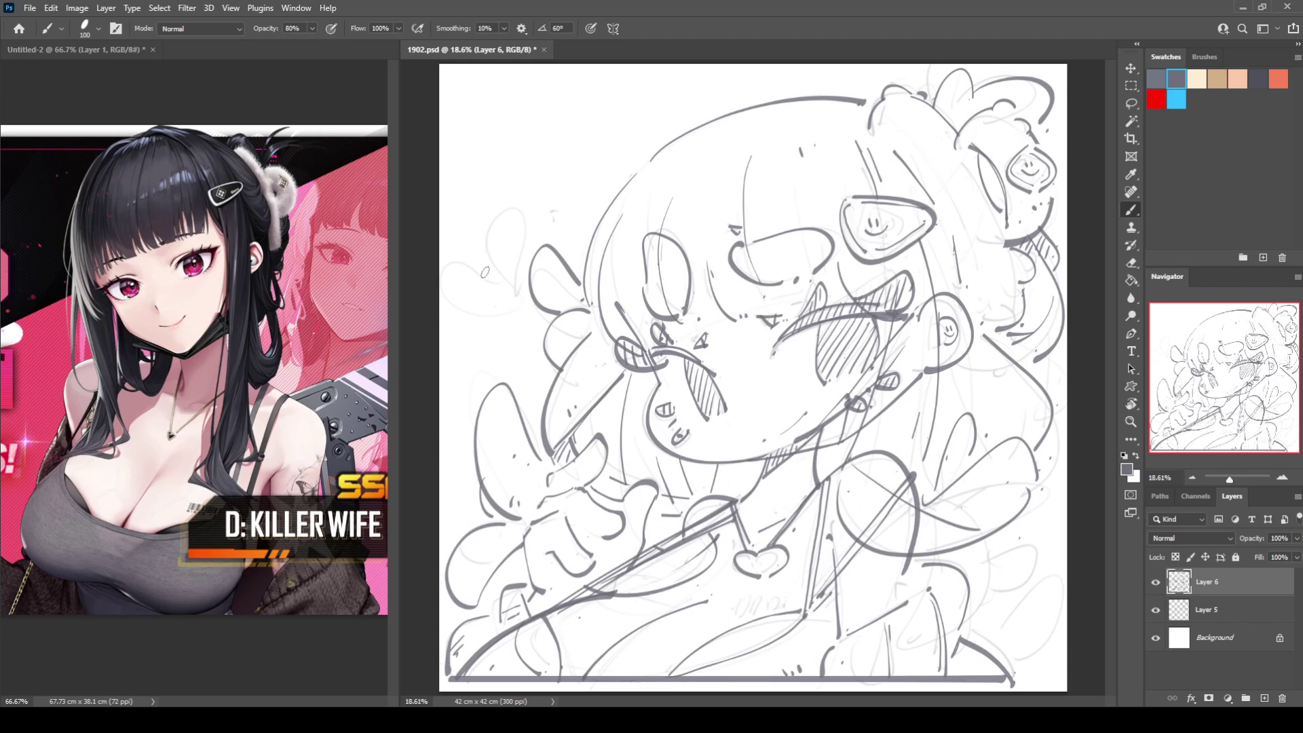
drag(515, 208, 527, 251)
key(ctrl+z)
mouse_move(530, 178)
mouse_down()
mouse_move(542, 231)
mouse_move(563, 192)
mouse_move(549, 214)
mouse_up()
click(587, 203)
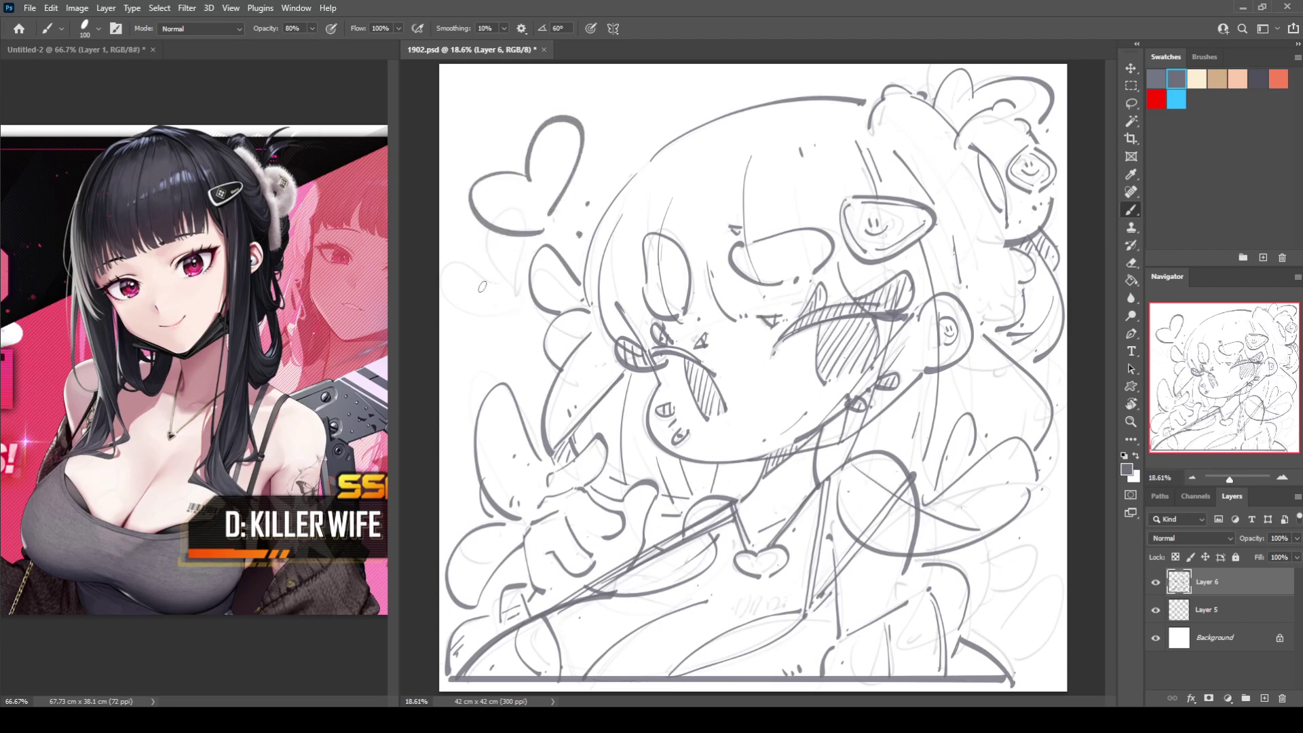
key(ctrl+z)
key(ctrl+z)
key(ctrl+z)
key(ctrl+z)
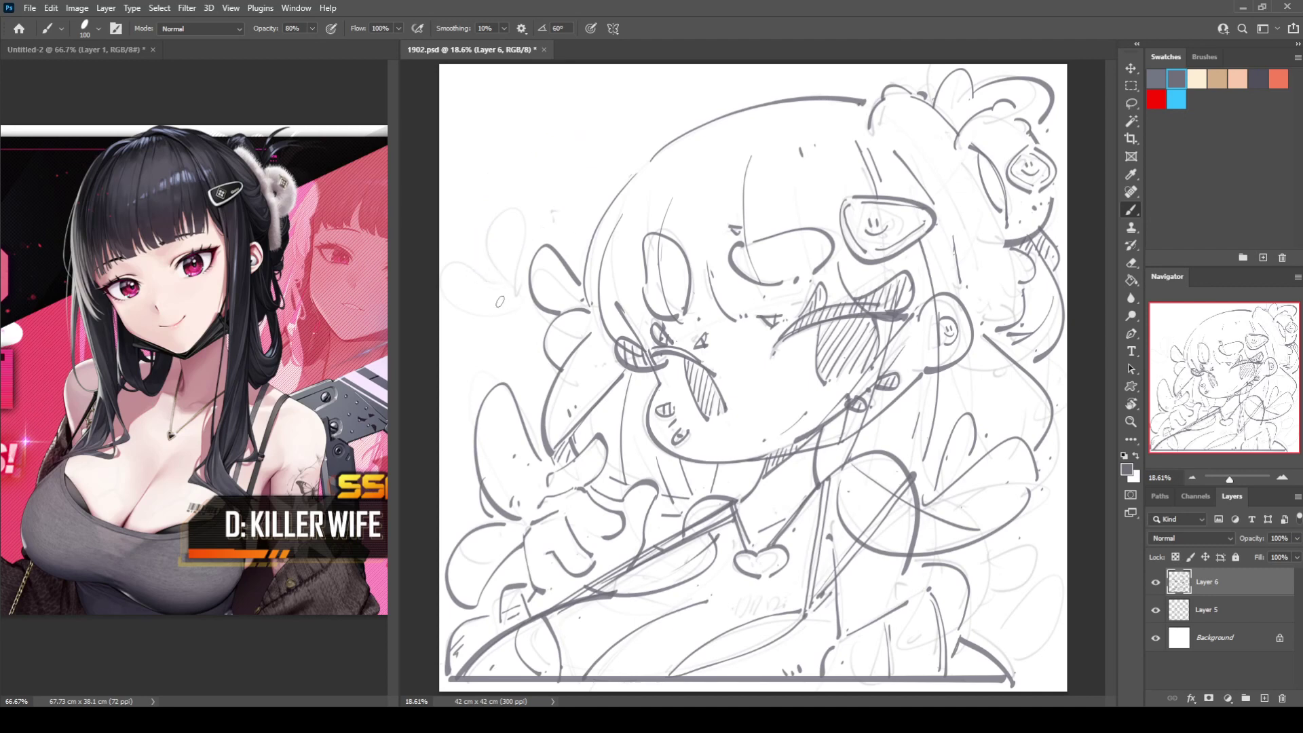
Step: Draw floating petals, a small droplet and dots in the empty space beside the head, then check the drawing mirrored
drag(509, 302, 515, 329)
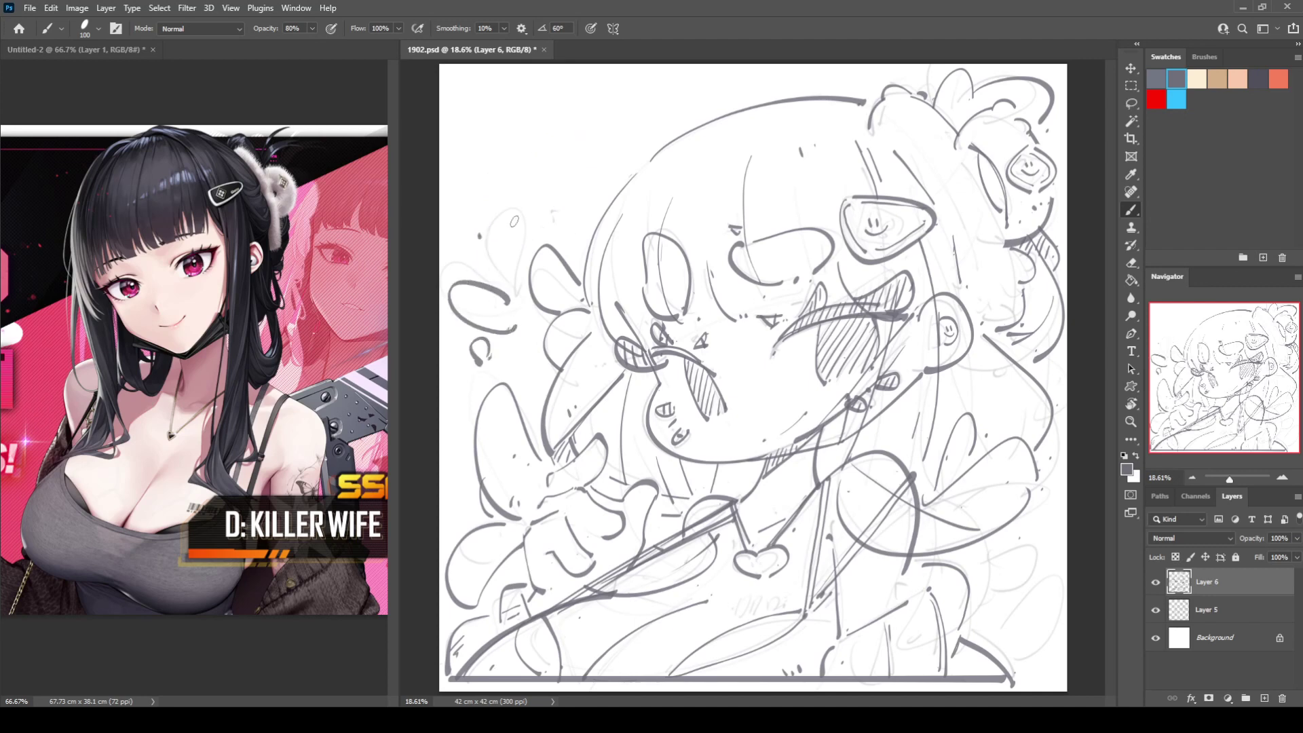
mouse_move(516, 220)
mouse_down()
mouse_move(528, 226)
mouse_move(566, 152)
mouse_move(546, 219)
mouse_up()
click(576, 227)
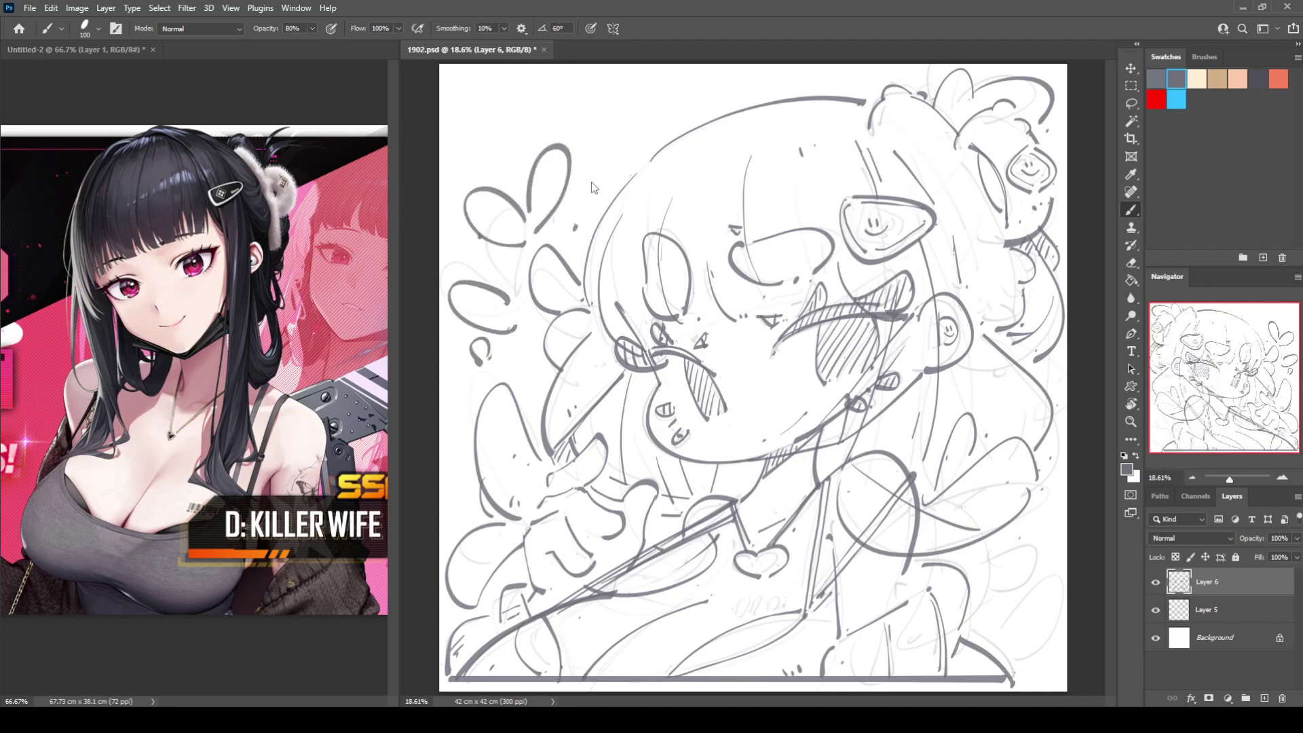
key(ctrl+shift+h)
key(ctrl+shift+h)
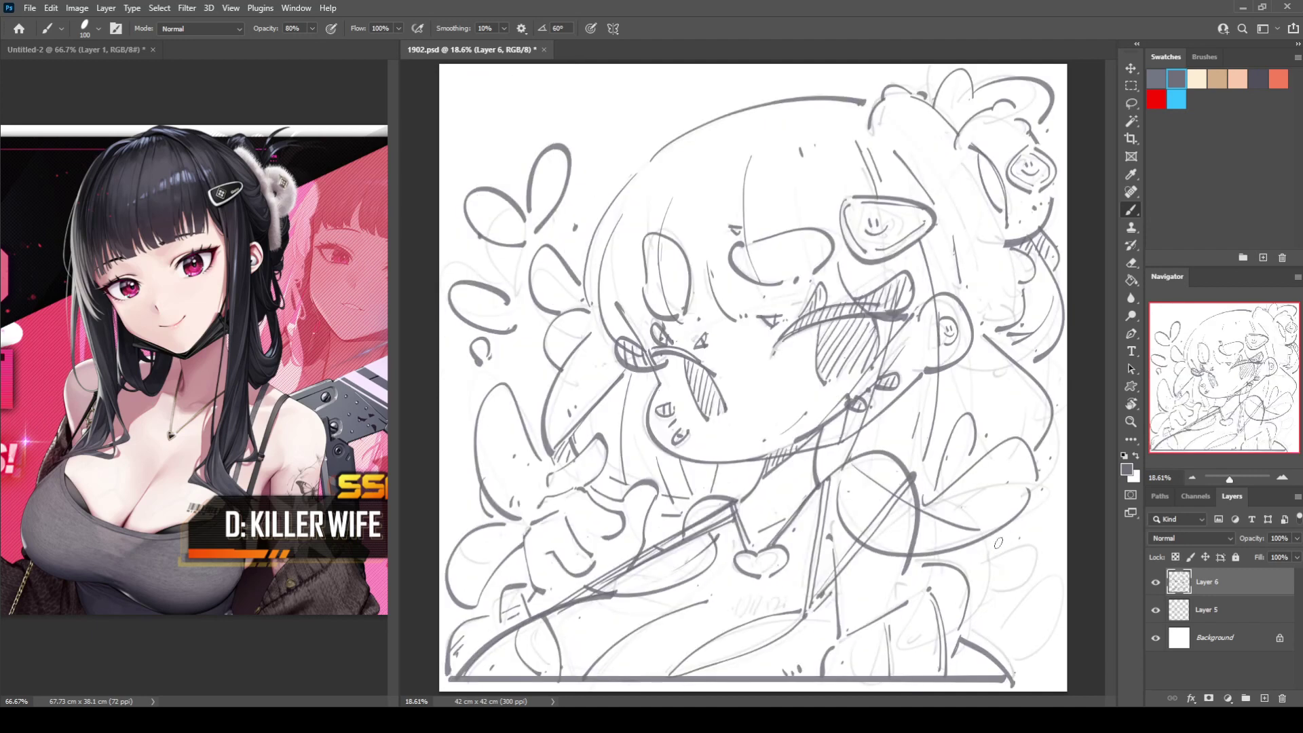
Step: Draw the overlapping petal and curl outlines behind the far shoulder down to the base line
drag(979, 533, 1003, 570)
drag(1001, 623, 1054, 526)
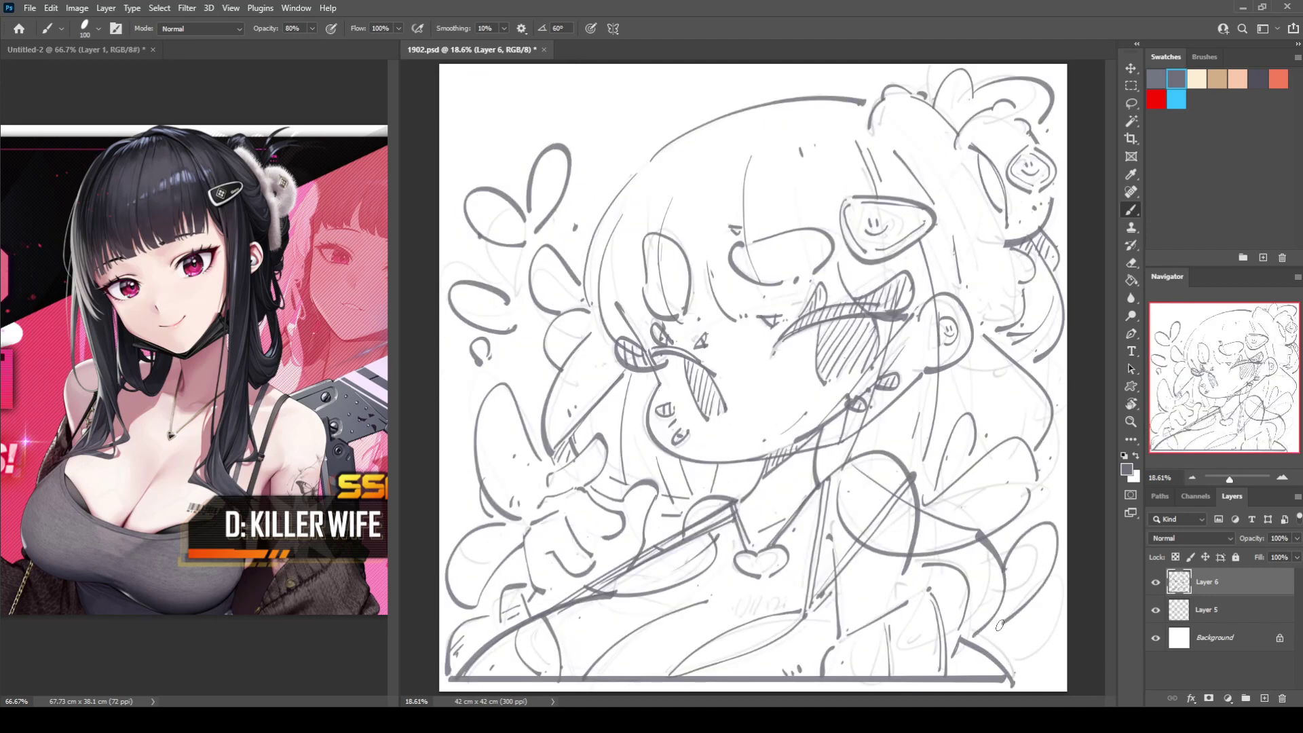
key(ctrl+z)
drag(1013, 616, 1046, 672)
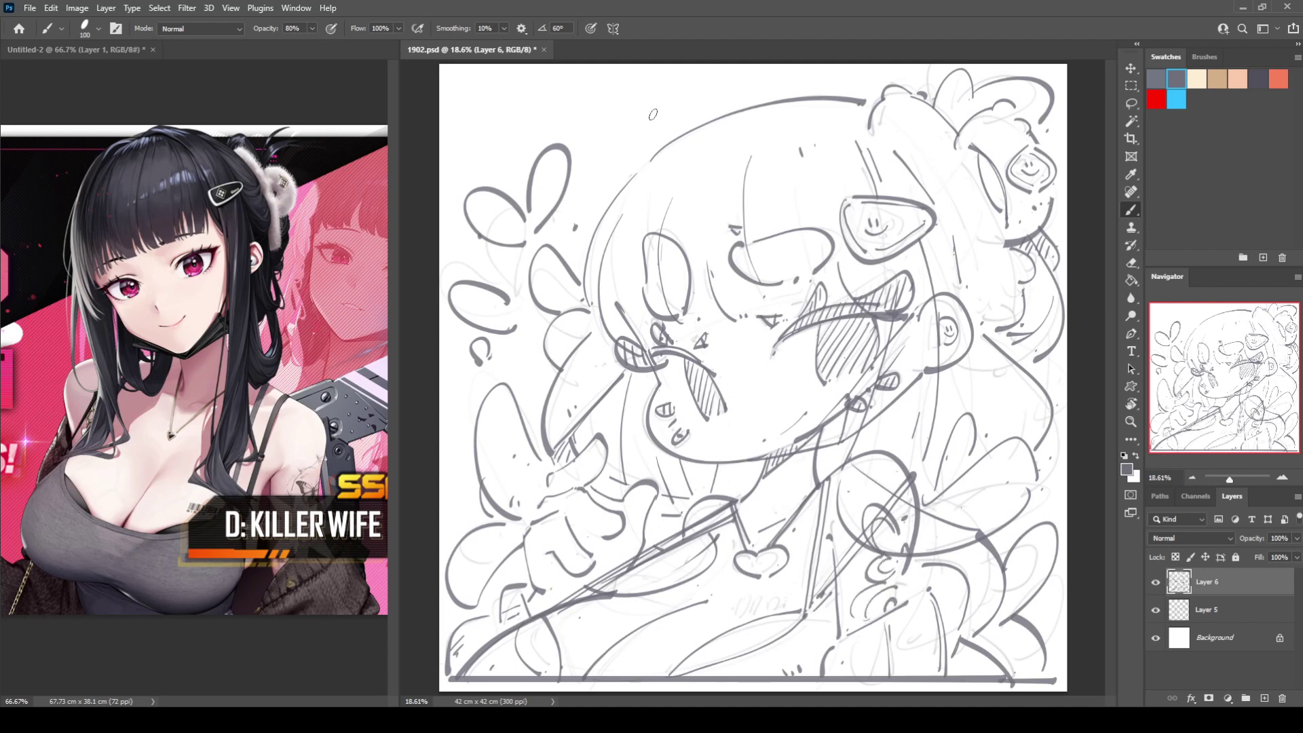
key(ctrl+z)
Step: Check the drawing mirrored and add the outer hair lines falling from behind the ear toward the large petals
key(ctrl+shift+h)
key(h)
drag(1056, 439, 991, 543)
key(h)
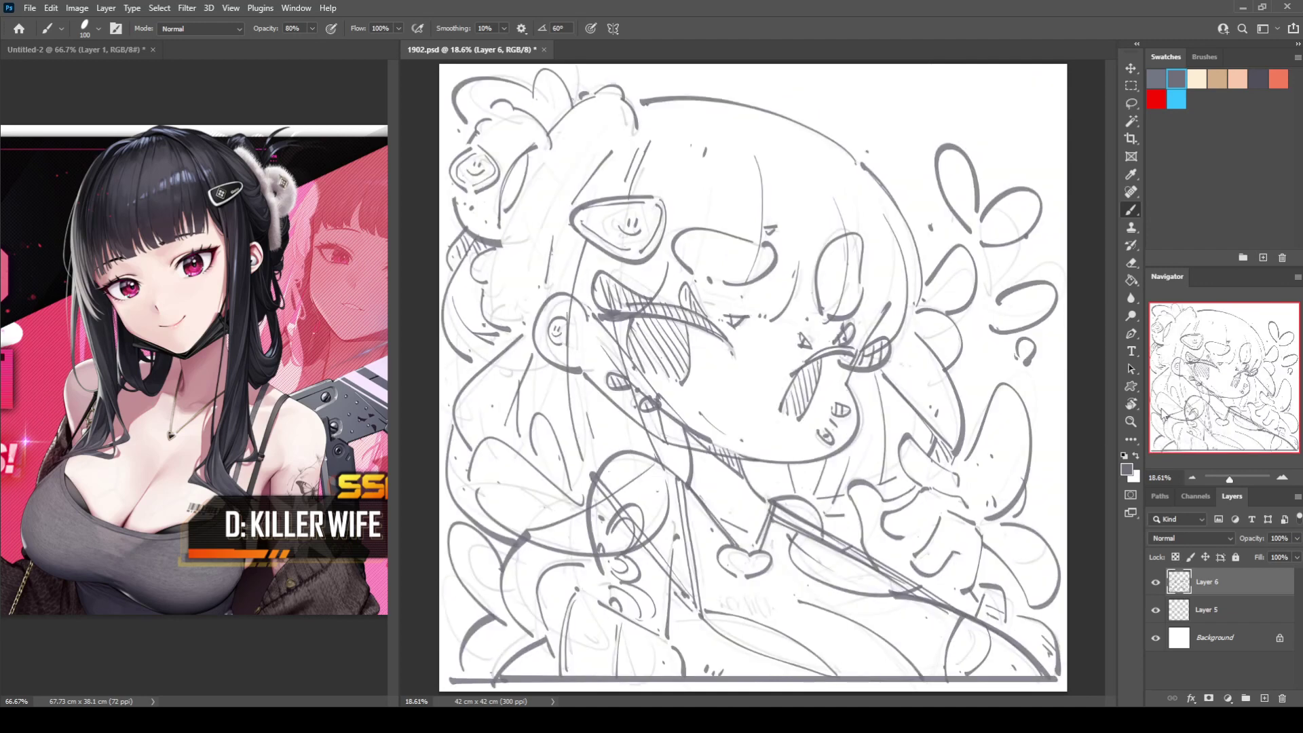
key(h)
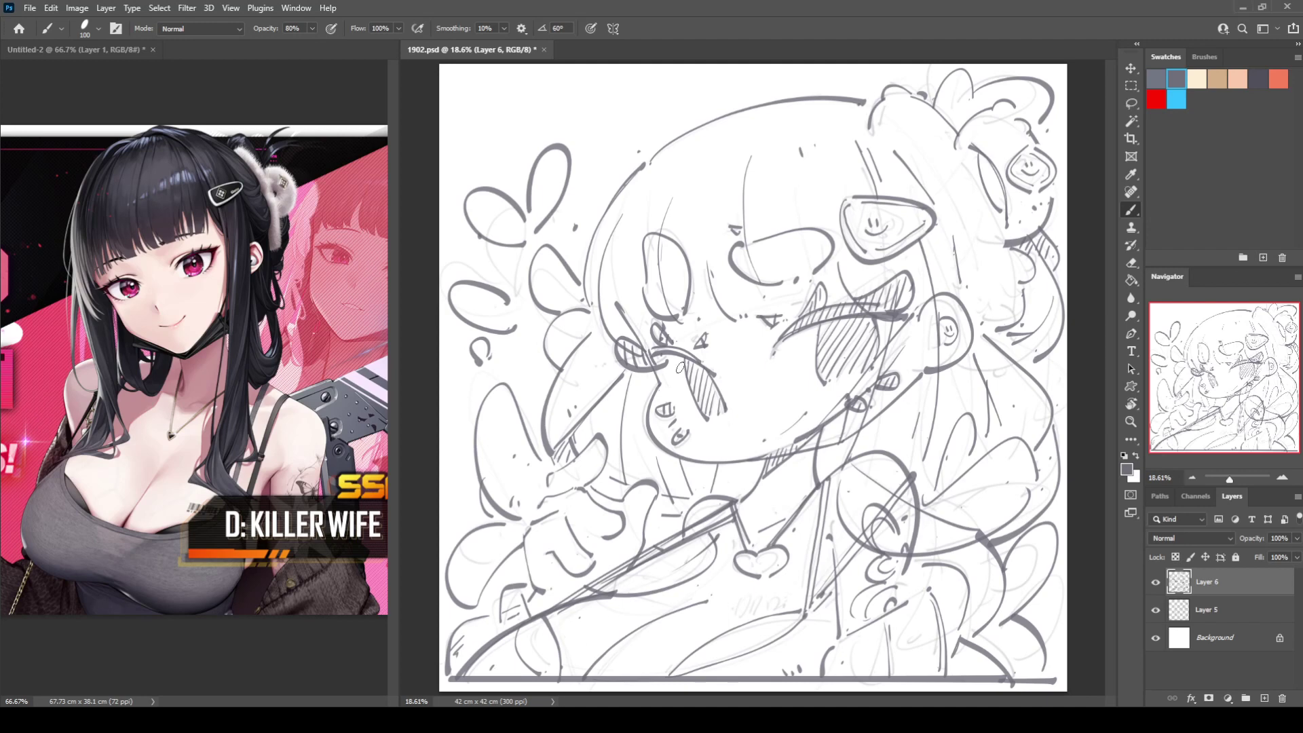
Step: Duplicate Layer 6 and hide the original layer beneath the copy
click(1155, 582)
click(1156, 582)
key(ctrl+j)
click(1155, 609)
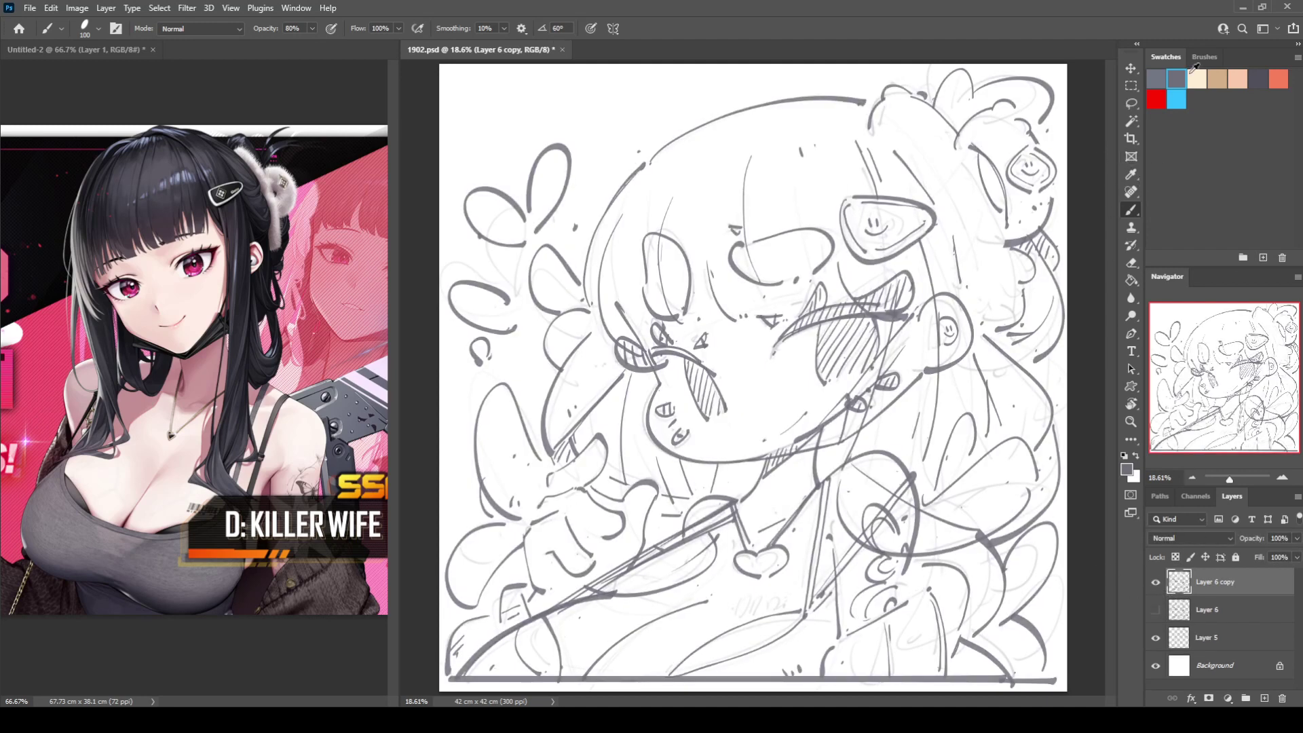
Step: Choose the 400 px brush, thicken the head outline from the forehead side down to the petals, and try the crown line
click(1203, 57)
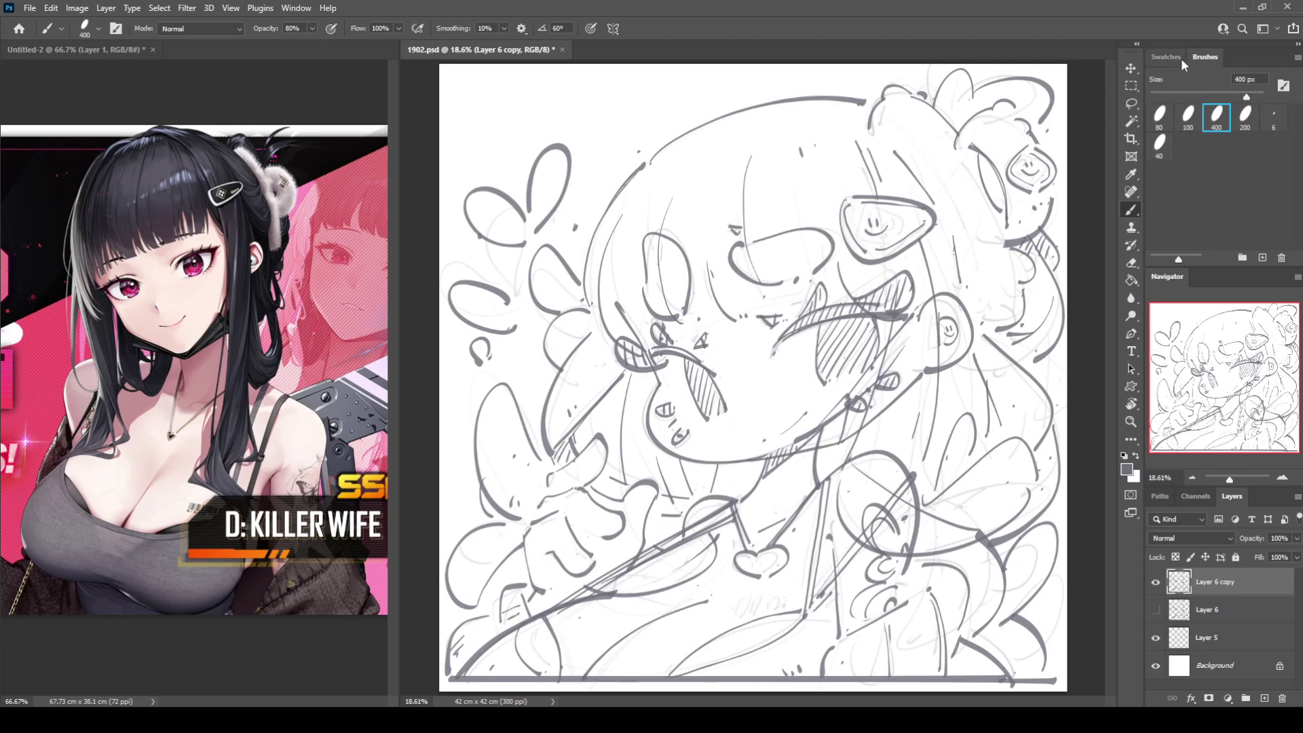
mouse_move(656, 155)
mouse_down()
mouse_move(609, 198)
mouse_move(583, 288)
mouse_up()
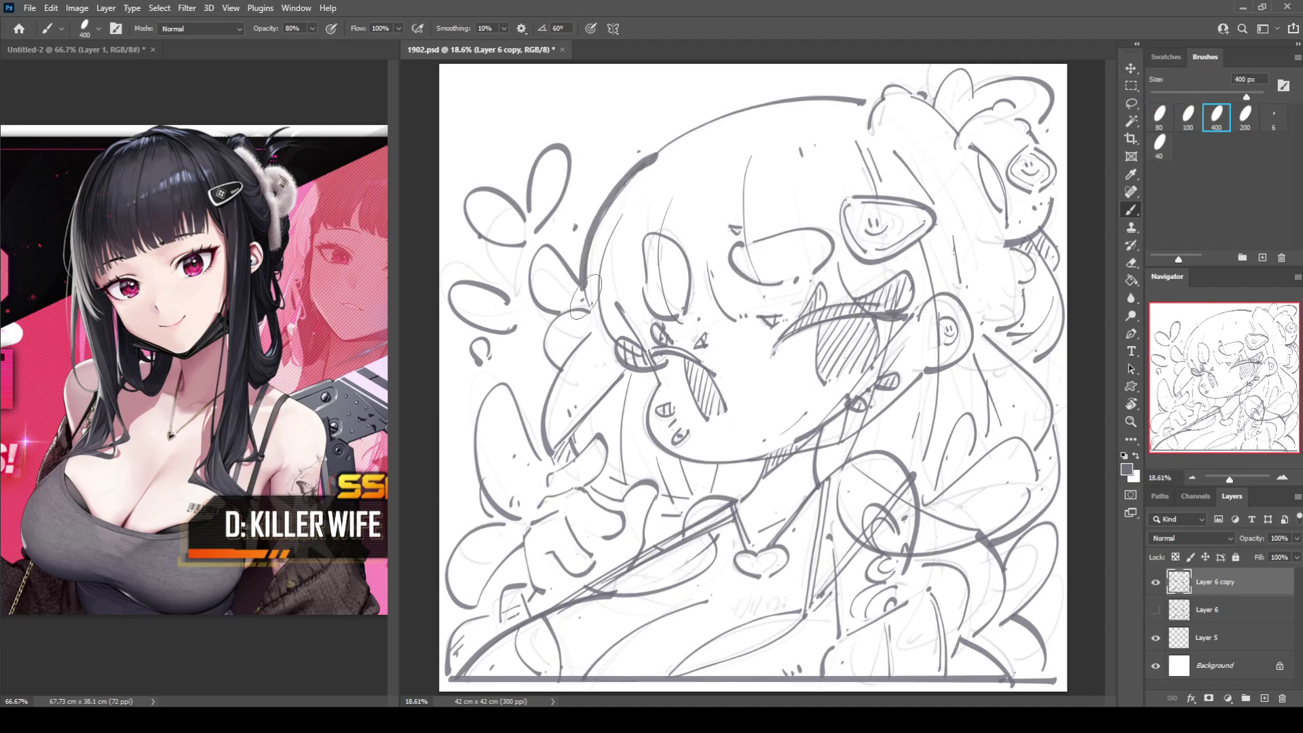
key(ctrl+z)
mouse_move(658, 155)
mouse_down()
mouse_move(588, 299)
mouse_move(676, 144)
mouse_move(666, 147)
mouse_move(747, 108)
mouse_move(861, 102)
mouse_up()
key(ctrl+z)
mouse_move(662, 157)
mouse_down()
mouse_move(799, 99)
mouse_move(876, 103)
mouse_up()
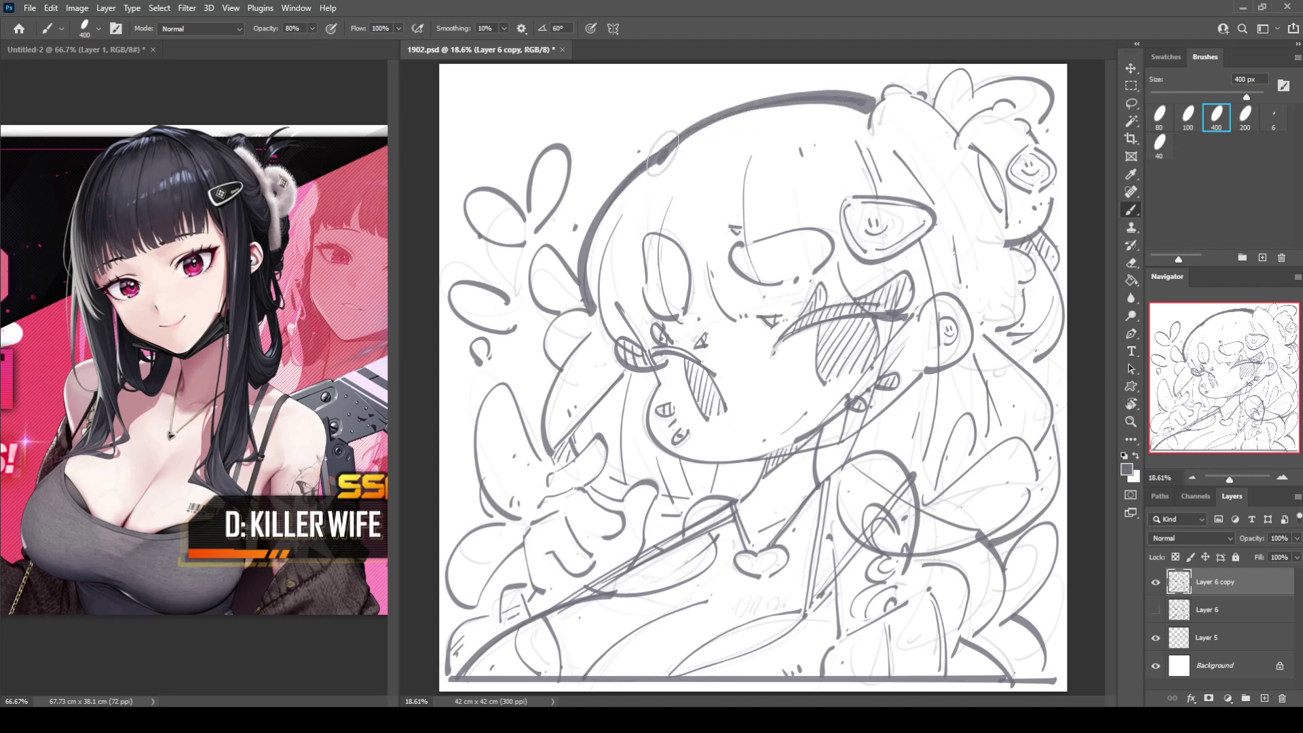
Step: Redo the thick crown line up to the hair ornament and add small dashes just beneath it
key(e)
key(ctrl+z)
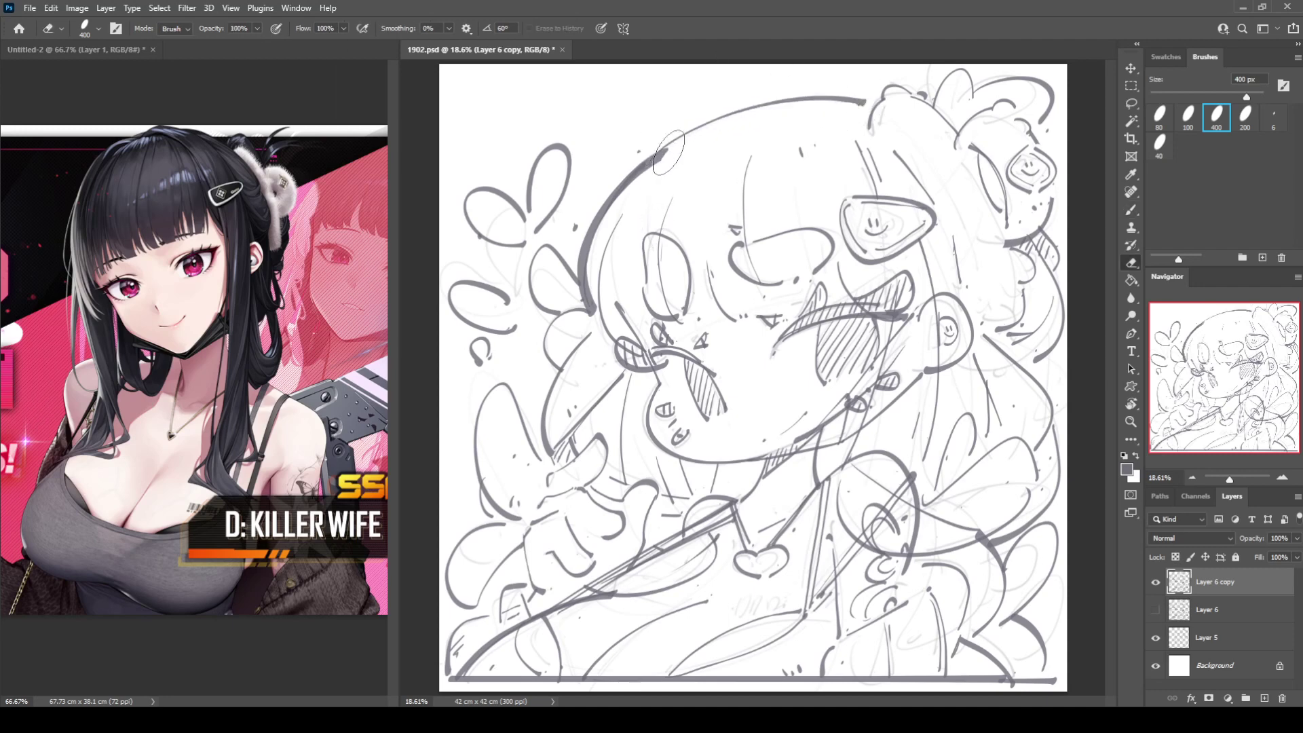
key(b)
mouse_move(655, 161)
mouse_down()
mouse_move(740, 100)
mouse_move(872, 102)
mouse_up()
key(ctrl+z)
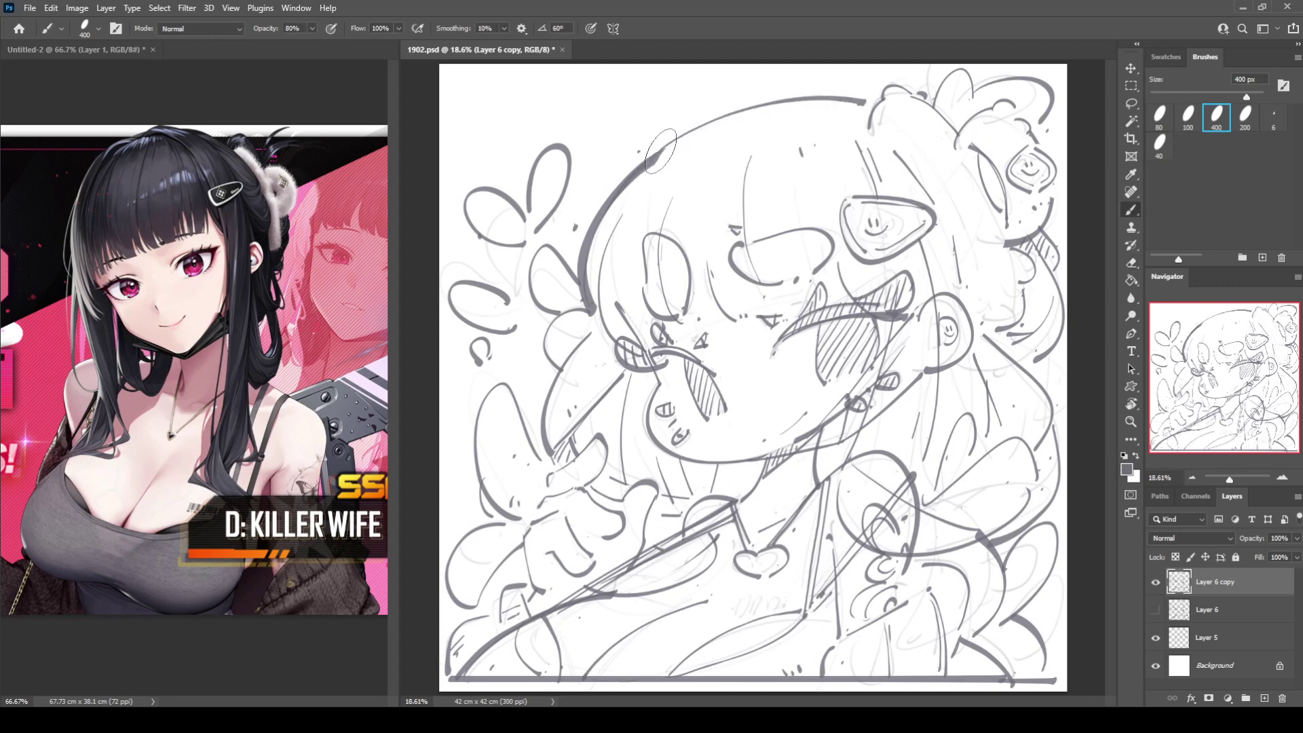
mouse_move(660, 151)
mouse_down()
mouse_move(796, 93)
mouse_move(877, 102)
mouse_up()
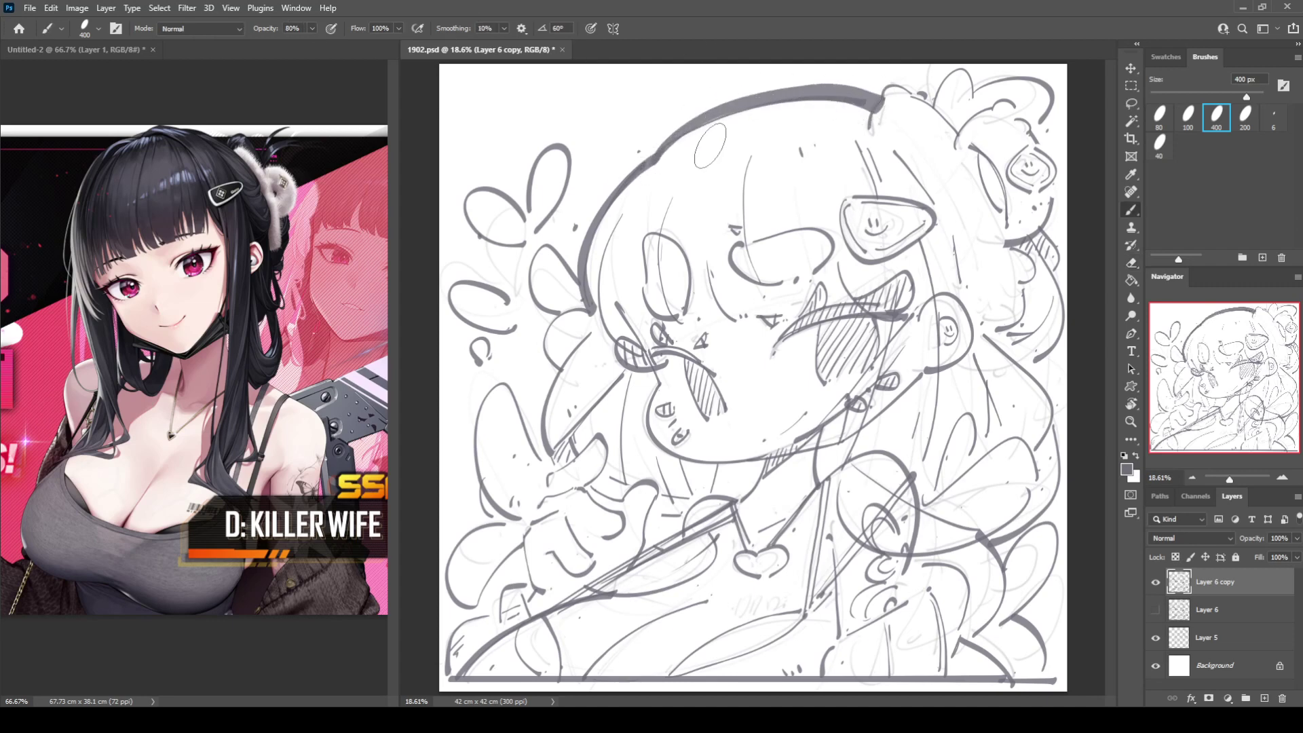
drag(718, 135, 724, 143)
drag(736, 138, 734, 144)
Step: Thicken the petals beside the head and the side hair curve running down to the raised fingertip
mouse_move(581, 277)
mouse_down()
mouse_move(560, 312)
mouse_move(533, 256)
mouse_move(567, 312)
mouse_move(593, 308)
mouse_move(560, 317)
mouse_move(551, 369)
mouse_up()
key(ctrl+z)
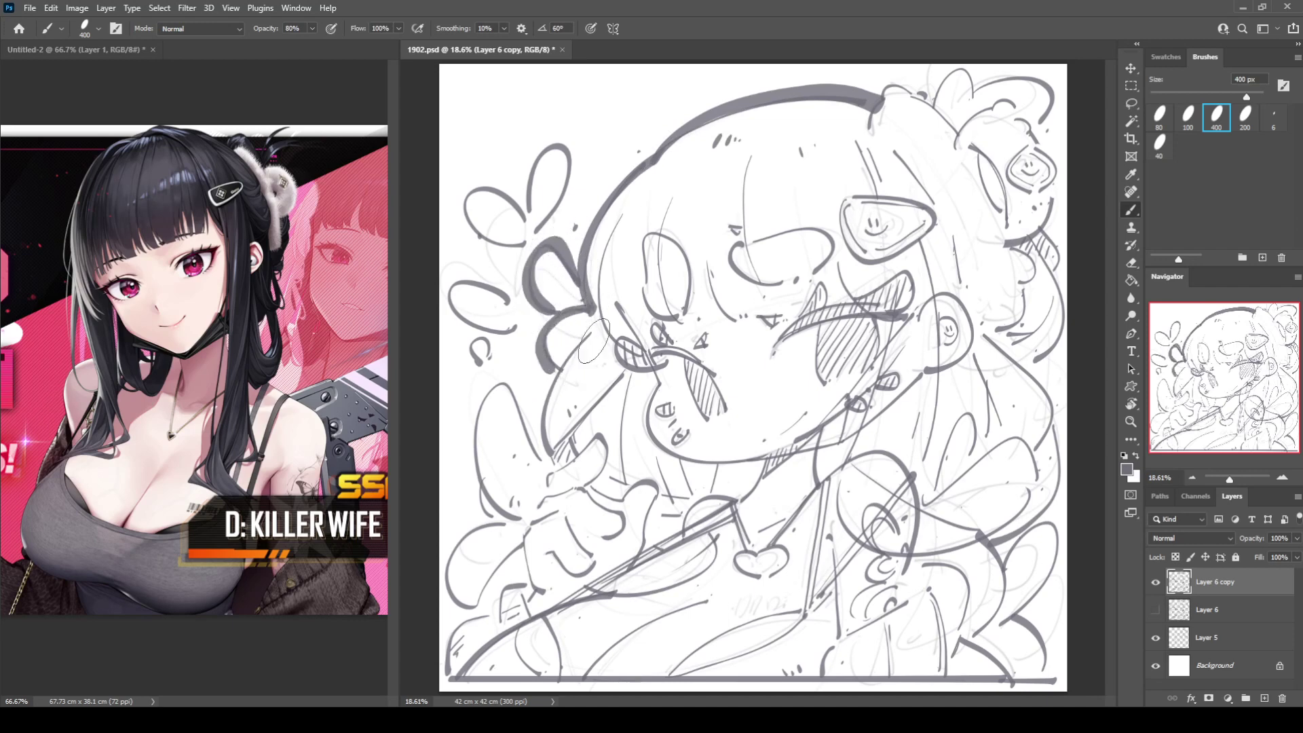
mouse_move(566, 311)
mouse_down()
mouse_move(543, 370)
mouse_move(555, 461)
mouse_up()
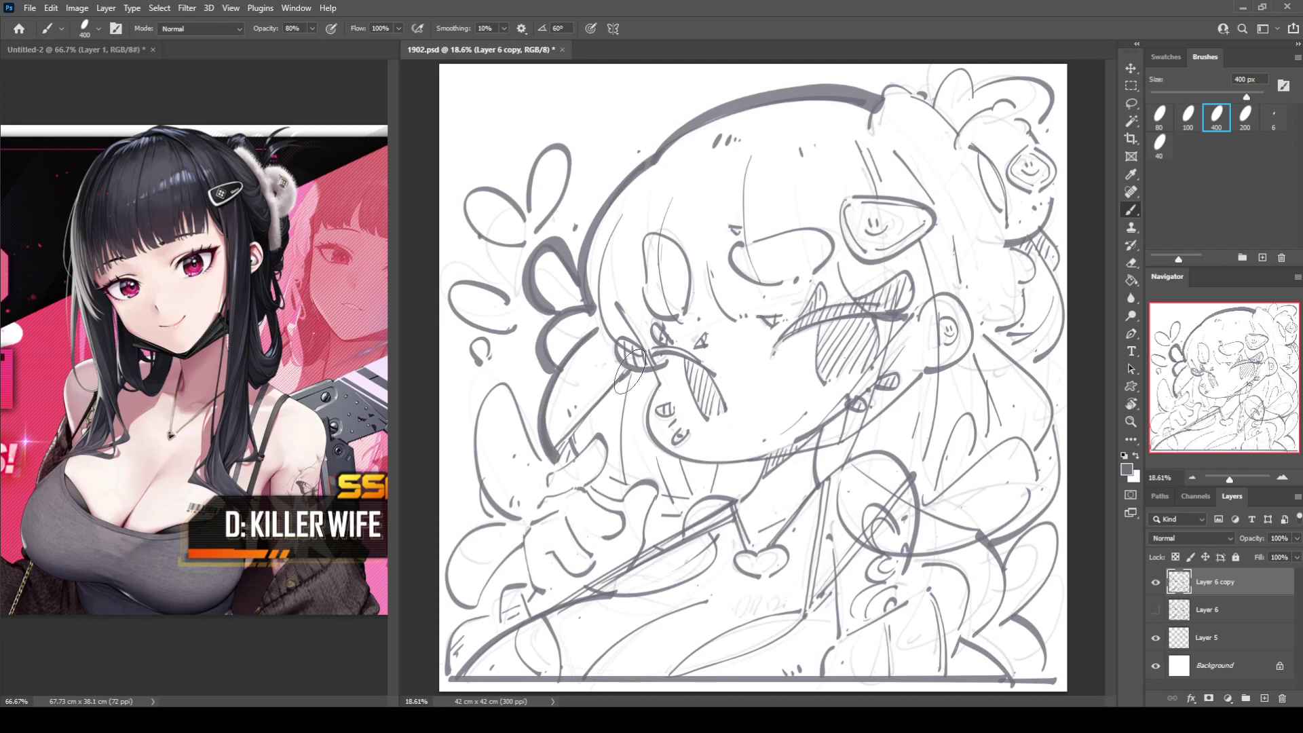
Step: Thicken the outlines of the raised hand, covering the pointing finger, thumb, curled fingers and back of the hand
mouse_move(630, 372)
mouse_down()
mouse_move(562, 441)
mouse_move(574, 428)
mouse_move(573, 470)
mouse_move(548, 479)
mouse_move(597, 436)
mouse_move(602, 494)
mouse_move(622, 500)
mouse_move(646, 481)
mouse_move(656, 495)
mouse_move(635, 563)
mouse_up()
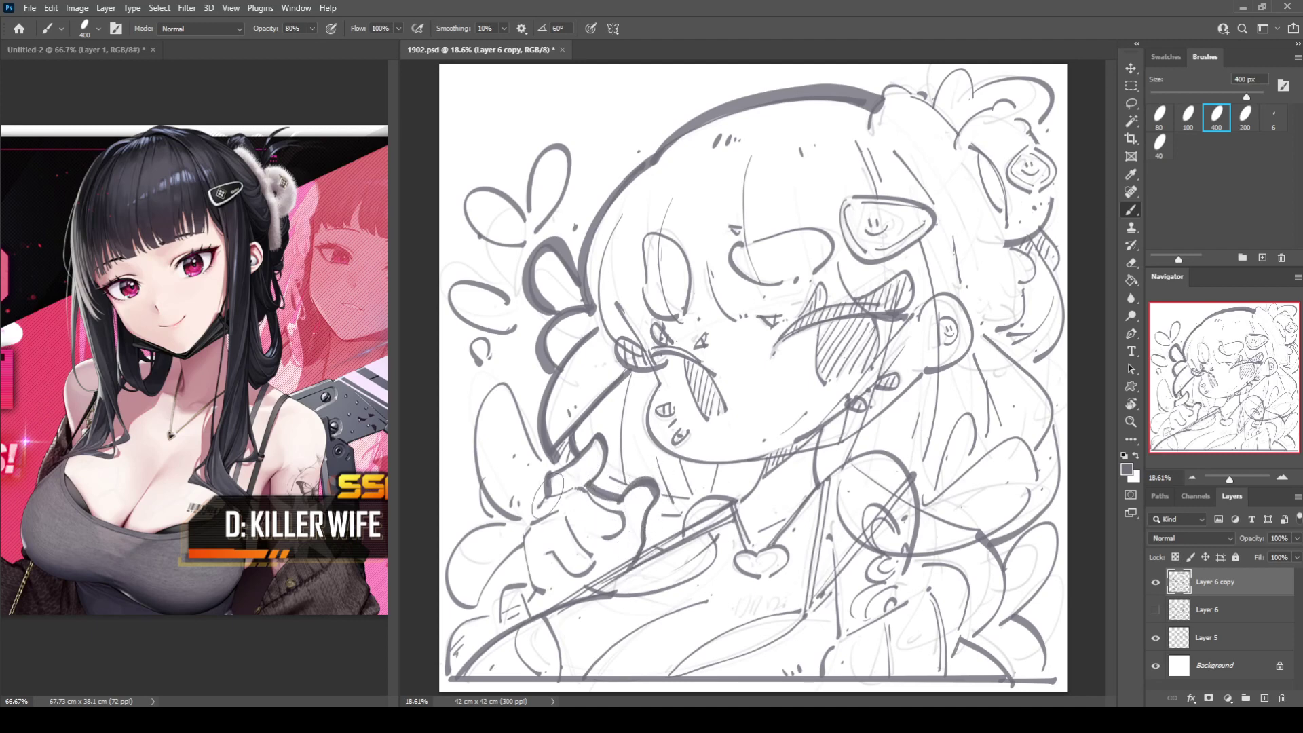
mouse_move(547, 497)
mouse_down()
mouse_move(536, 516)
mouse_move(577, 475)
mouse_move(622, 527)
mouse_move(597, 541)
mouse_up()
key(ctrl+z)
mouse_move(578, 486)
mouse_down()
mouse_move(626, 520)
mouse_move(608, 539)
mouse_move(537, 521)
mouse_move(558, 511)
mouse_move(596, 555)
mouse_move(545, 555)
mouse_move(583, 576)
mouse_up()
mouse_move(533, 521)
mouse_down()
mouse_move(522, 545)
mouse_move(539, 589)
mouse_up()
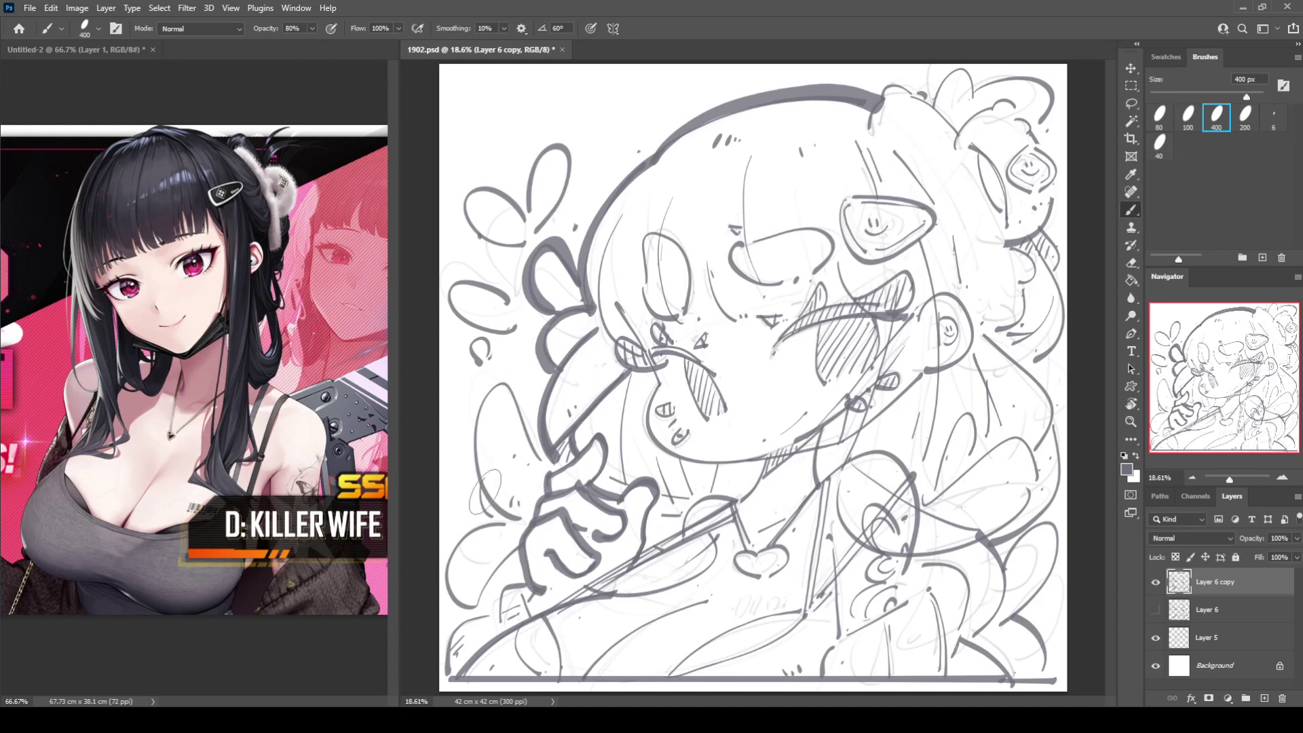
Step: Thicken the petals behind the hand, the near sleeve's outer edge and the base line, trimming the line's end with the eraser
mouse_move(478, 473)
mouse_down()
mouse_move(488, 517)
mouse_move(482, 419)
mouse_move(536, 438)
mouse_move(543, 478)
mouse_up()
mouse_move(506, 527)
mouse_down()
mouse_move(444, 588)
mouse_move(472, 607)
mouse_move(483, 593)
mouse_move(509, 597)
mouse_move(527, 575)
mouse_move(454, 641)
mouse_move(448, 673)
mouse_move(1050, 693)
mouse_move(1009, 686)
mouse_move(1059, 678)
mouse_up()
key(e)
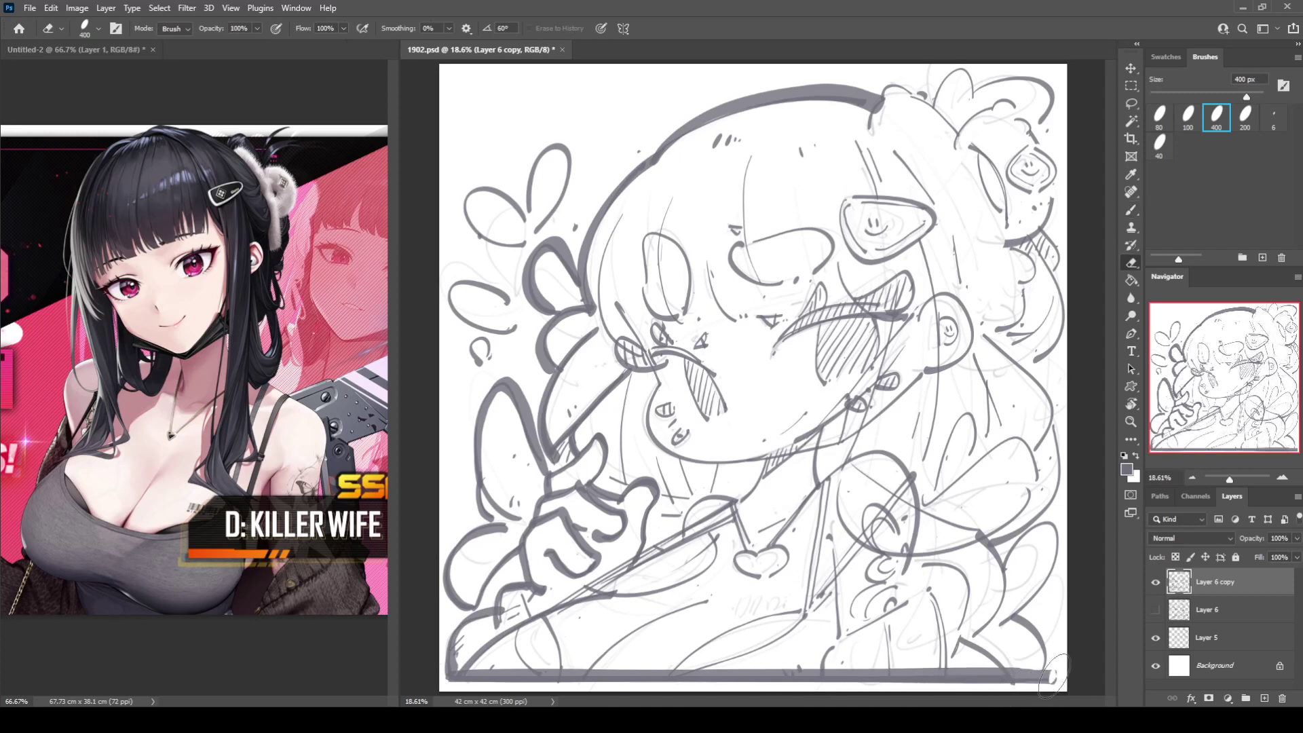
Step: Thicken the hair bump at the crown, the petals above it and the scalloped outer edge of the hair ornament
key(b)
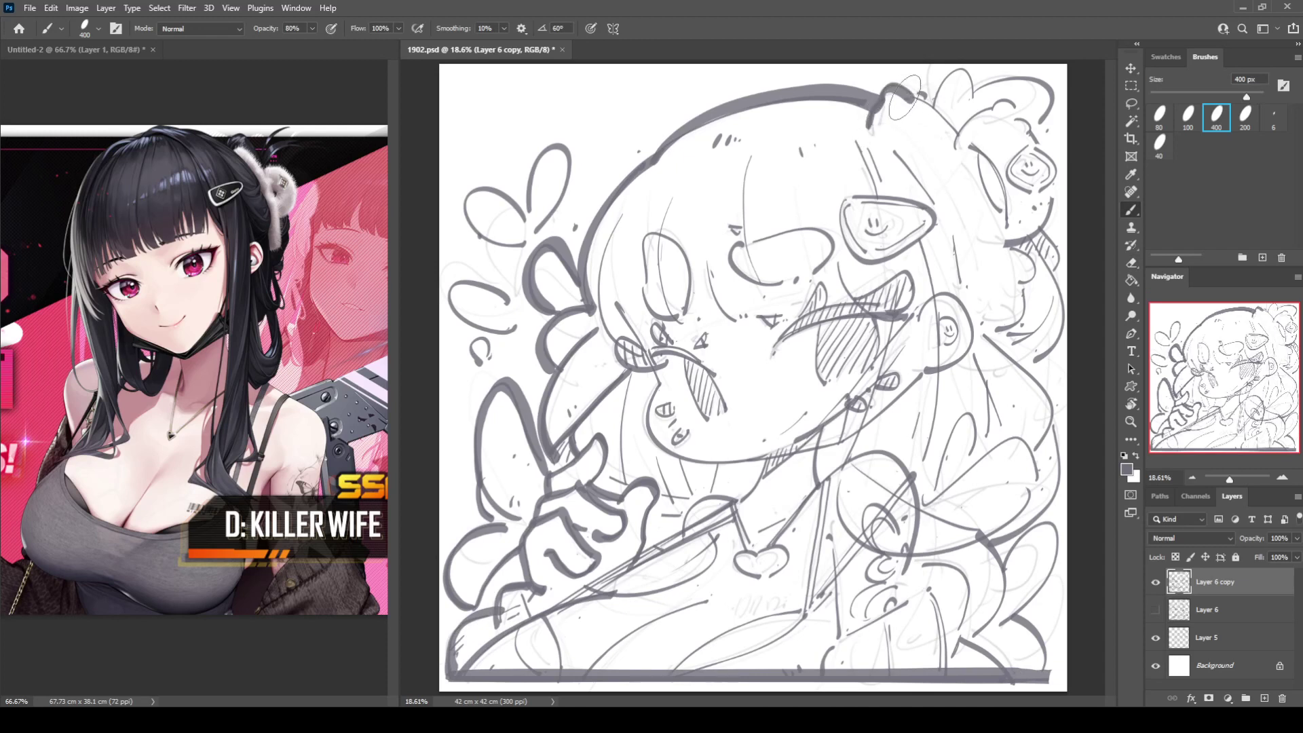
key(e)
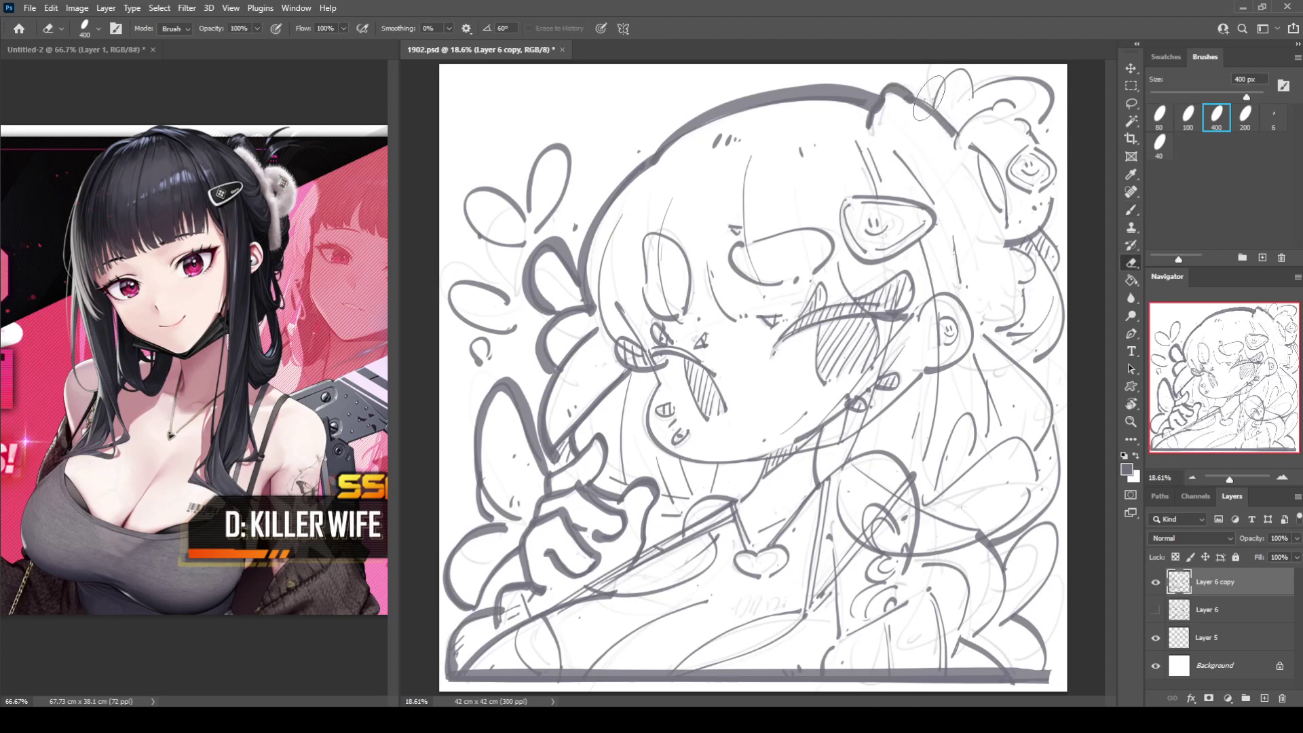
key(b)
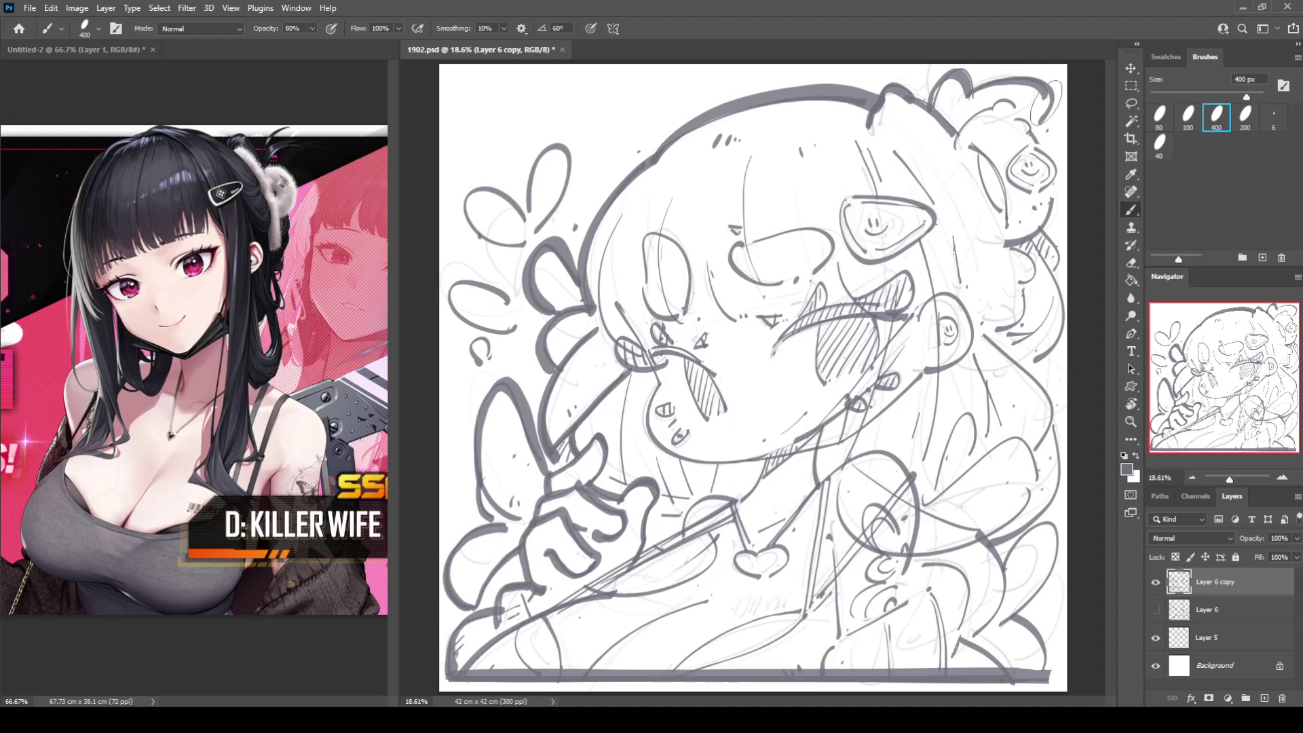
key(e)
key(b)
mouse_move(1009, 102)
mouse_down()
mouse_move(1055, 170)
mouse_move(1047, 186)
mouse_move(1030, 144)
mouse_move(1055, 165)
mouse_move(1050, 204)
mouse_move(1025, 236)
mouse_move(1014, 224)
mouse_move(1040, 244)
mouse_move(1032, 231)
mouse_move(1002, 241)
mouse_move(1027, 276)
mouse_move(994, 322)
mouse_up()
key(ctrl+z)
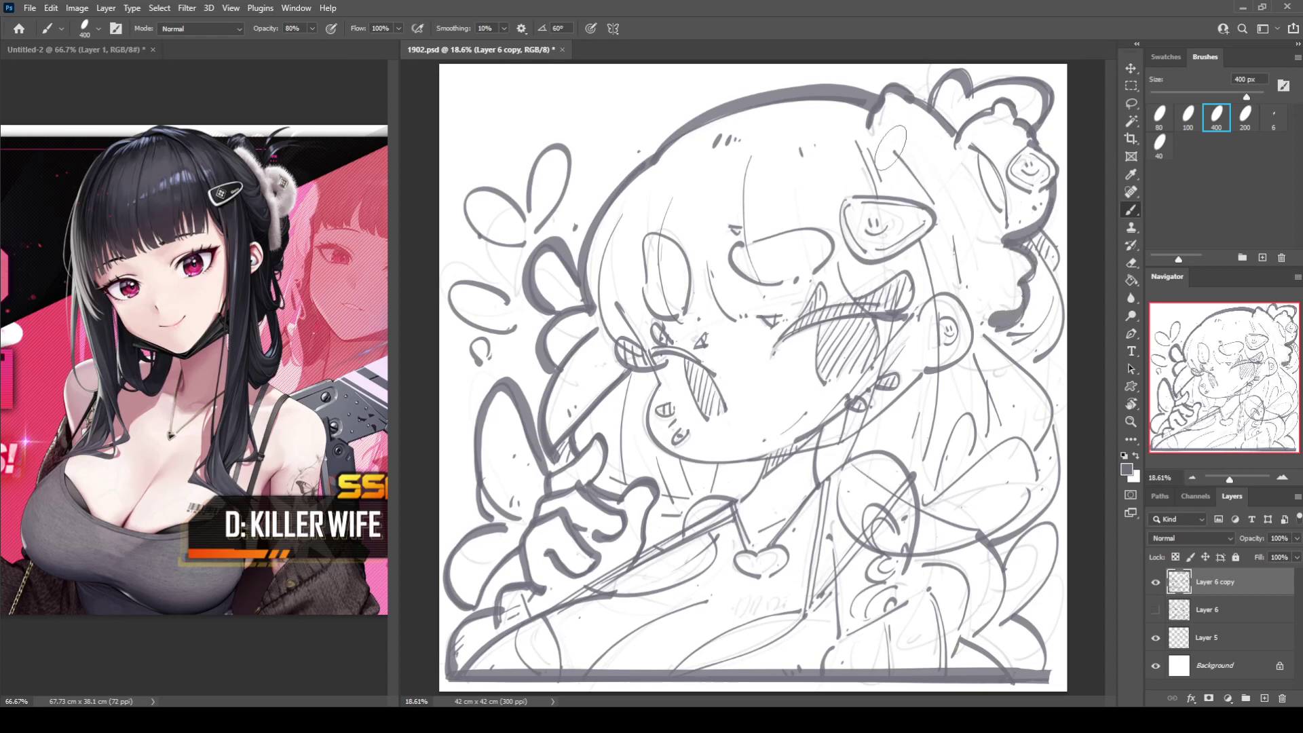
Step: Thicken the strand above the hair clip, the ornament's inner curve and the outer hair contour down to the base line
drag(890, 146, 932, 201)
click(946, 218)
mouse_move(972, 144)
mouse_down()
mouse_move(1006, 199)
mouse_move(974, 275)
mouse_move(1013, 260)
mouse_move(1039, 272)
mouse_move(1039, 230)
mouse_move(1052, 275)
mouse_move(1058, 182)
mouse_move(1050, 249)
mouse_move(1044, 238)
mouse_move(1059, 264)
mouse_move(1039, 248)
mouse_move(1058, 331)
mouse_move(1028, 359)
mouse_move(1032, 349)
mouse_move(988, 342)
mouse_move(1039, 388)
mouse_move(1043, 440)
mouse_move(1054, 367)
mouse_move(1039, 366)
mouse_move(1056, 470)
mouse_up()
click(977, 272)
click(982, 275)
key(ctrl+z)
key(ctrl+z)
mouse_move(1059, 516)
mouse_down()
mouse_move(987, 553)
mouse_move(1011, 584)
mouse_move(1012, 570)
mouse_move(1011, 611)
mouse_move(1047, 668)
mouse_up()
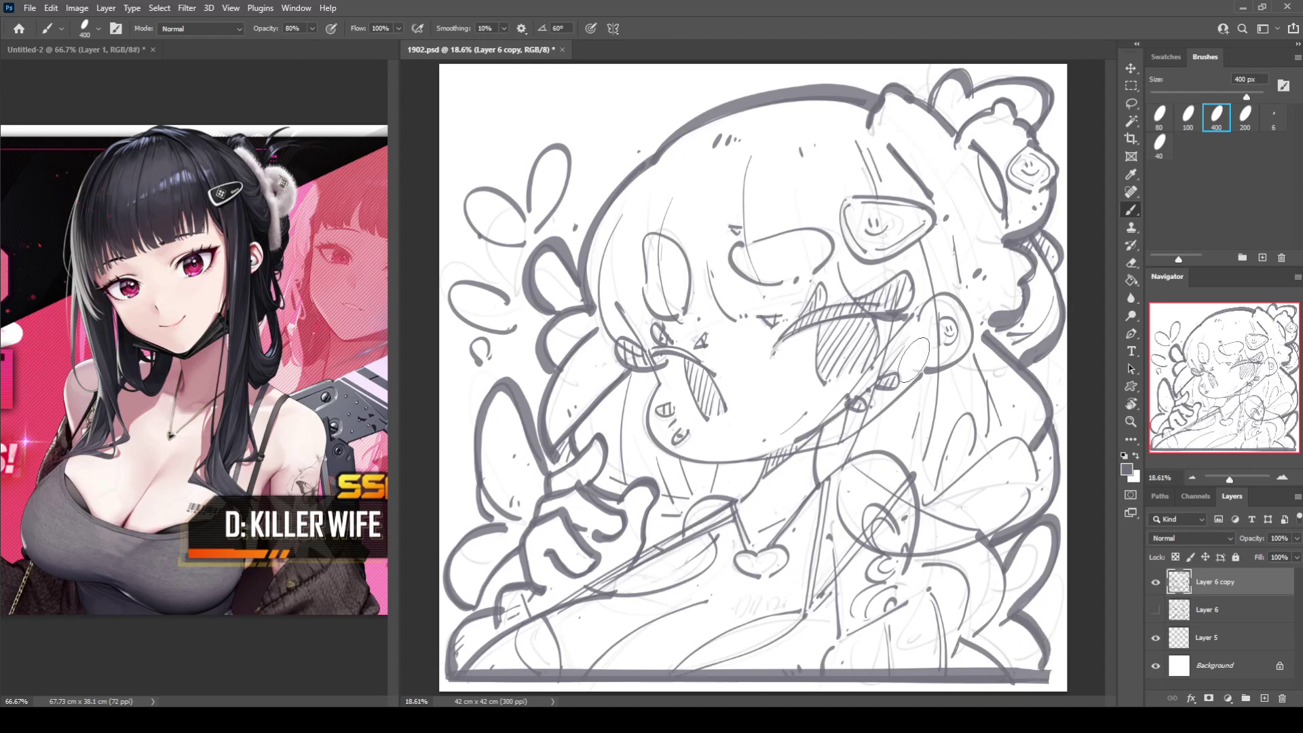
Step: Thicken the long hair strands running down past the ear, the looped strand below the jaw and the sleeve lines along the base
drag(895, 316, 850, 459)
key(ctrl+z)
mouse_move(901, 288)
mouse_down()
mouse_move(835, 518)
mouse_move(843, 536)
mouse_move(911, 556)
mouse_move(1005, 536)
mouse_up()
mouse_move(934, 259)
mouse_down()
mouse_move(915, 493)
mouse_move(932, 509)
mouse_move(967, 466)
mouse_move(1012, 446)
mouse_move(1039, 486)
mouse_move(984, 526)
mouse_up()
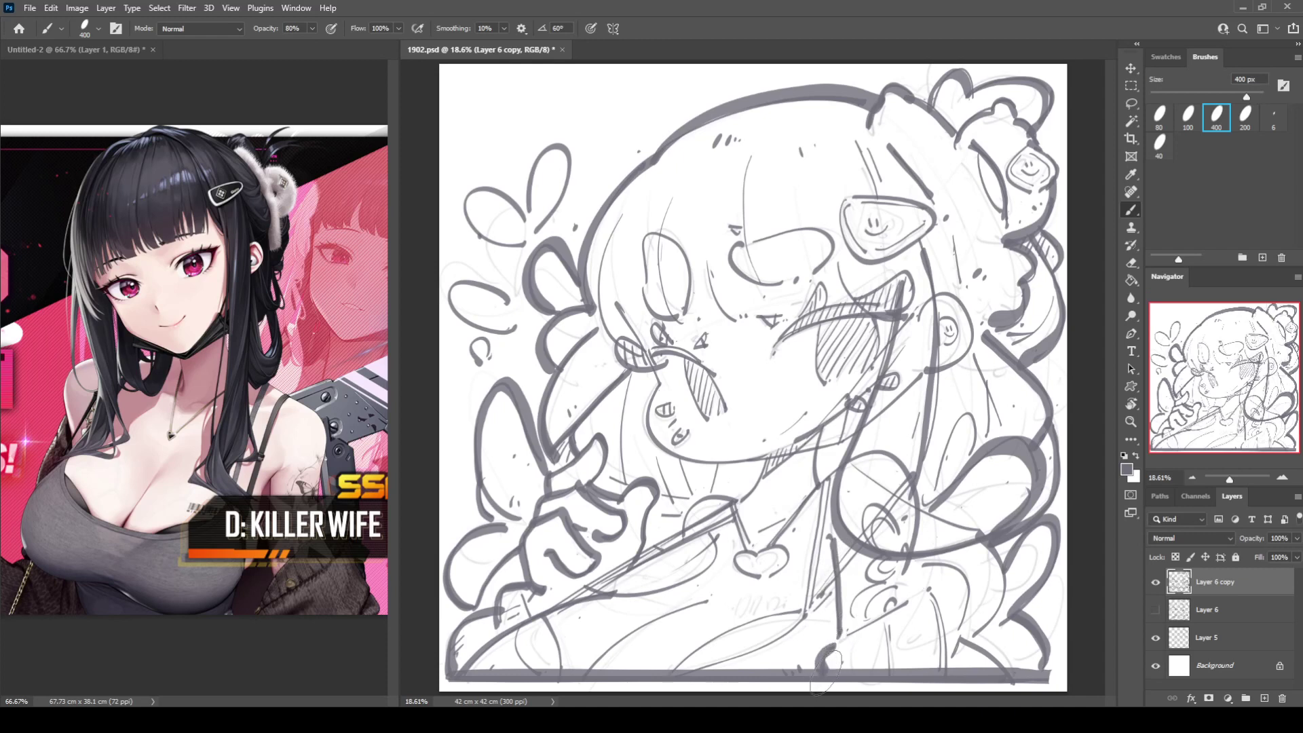
mouse_move(823, 668)
mouse_down()
mouse_move(918, 607)
mouse_move(946, 569)
mouse_move(958, 640)
mouse_move(1008, 685)
mouse_up()
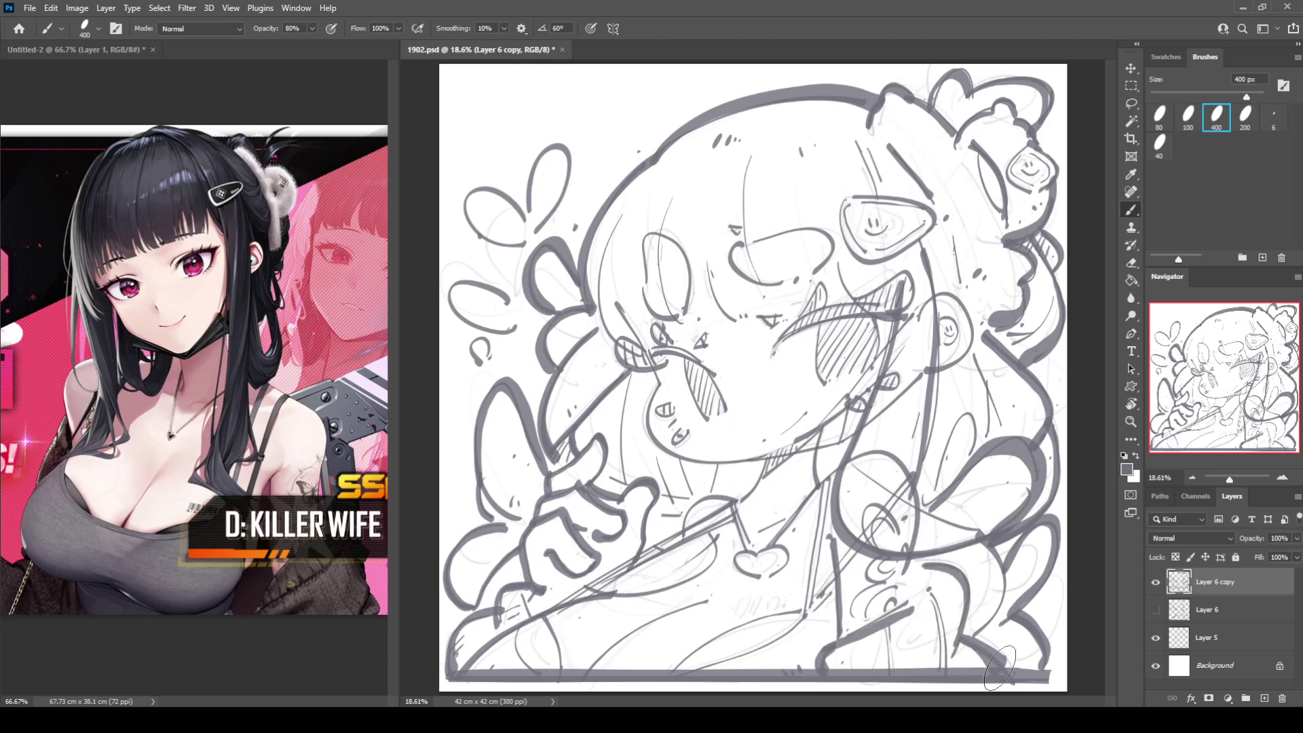
mouse_move(853, 453)
mouse_down()
mouse_move(883, 449)
mouse_move(904, 595)
mouse_up()
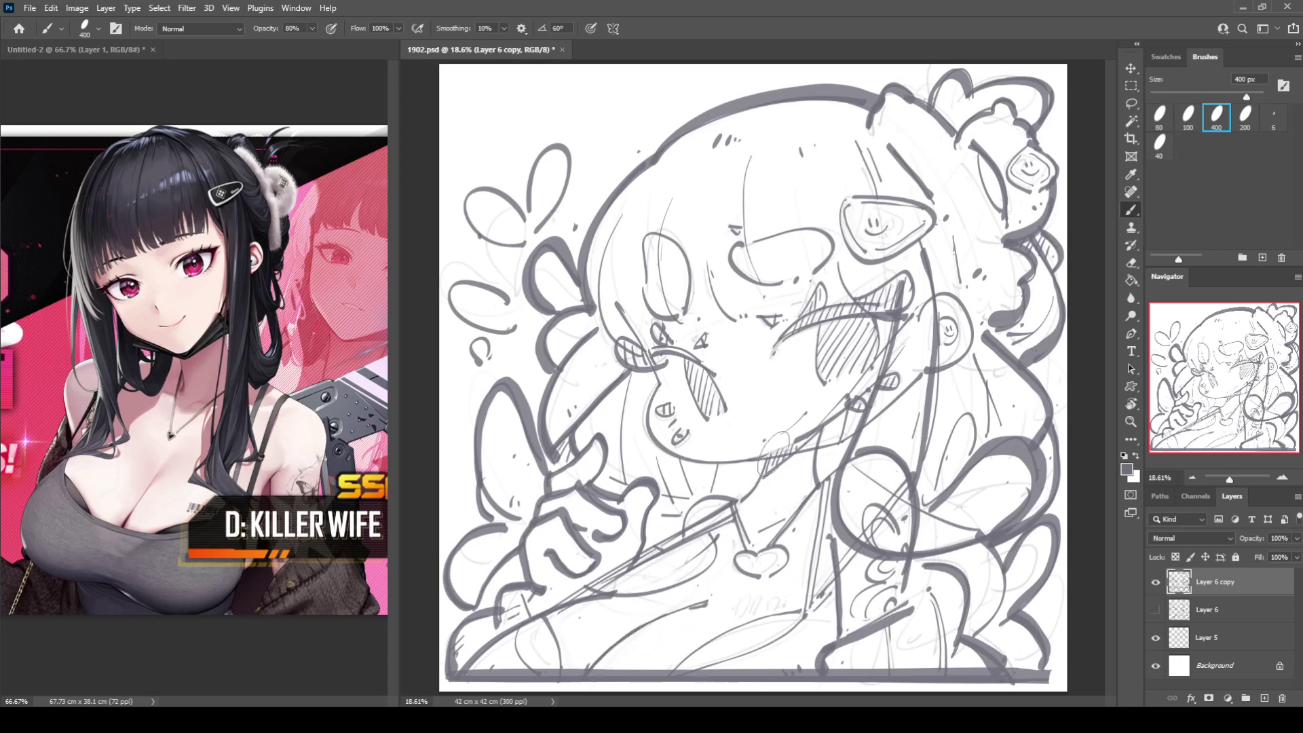
Step: Thicken the upper lash lines and lash tips of both eyes and check the face in mirrored view
mouse_move(647, 351)
mouse_down()
mouse_move(613, 344)
mouse_move(664, 371)
mouse_move(647, 340)
mouse_move(664, 334)
mouse_move(714, 367)
mouse_move(788, 329)
mouse_move(775, 337)
mouse_move(819, 287)
mouse_move(832, 309)
mouse_move(800, 317)
mouse_move(809, 290)
mouse_move(824, 310)
mouse_move(894, 315)
mouse_up()
drag(773, 350, 902, 314)
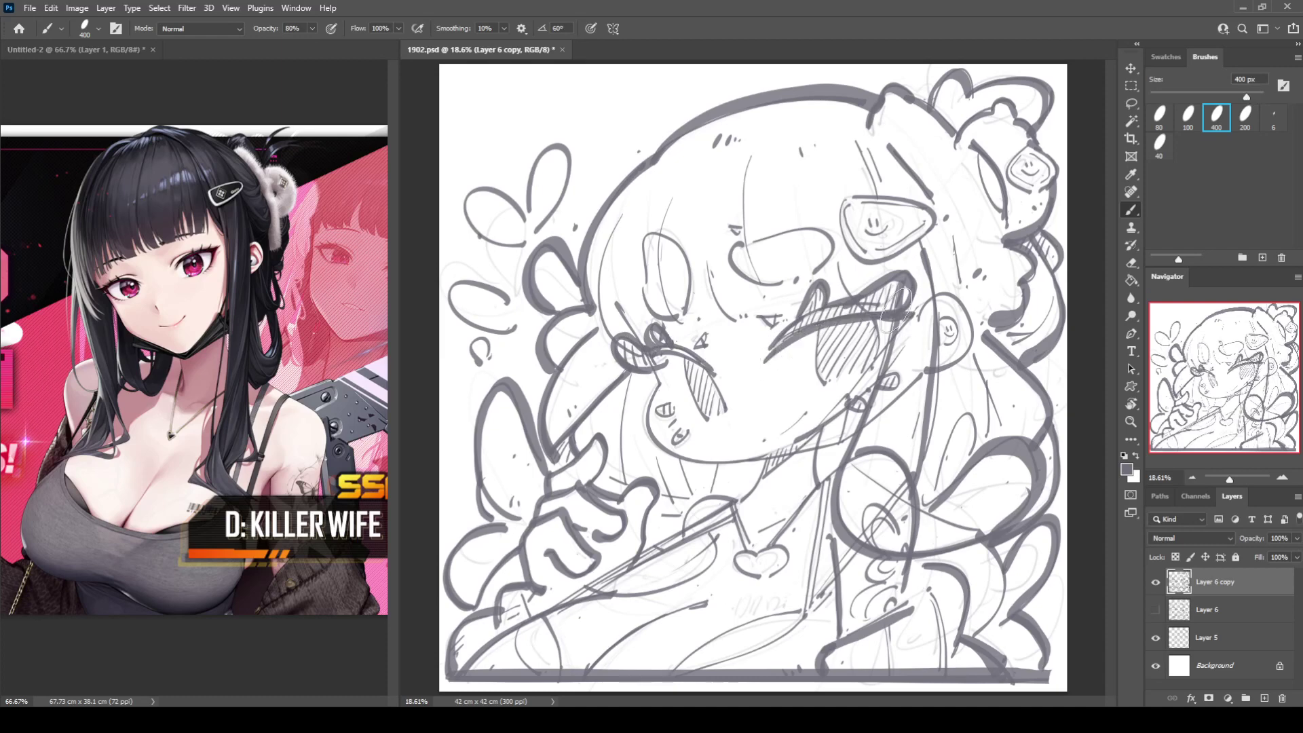
key(ctrl+z)
mouse_move(769, 356)
mouse_down()
mouse_move(816, 326)
mouse_move(922, 309)
mouse_up()
key(ctrl+shift+h)
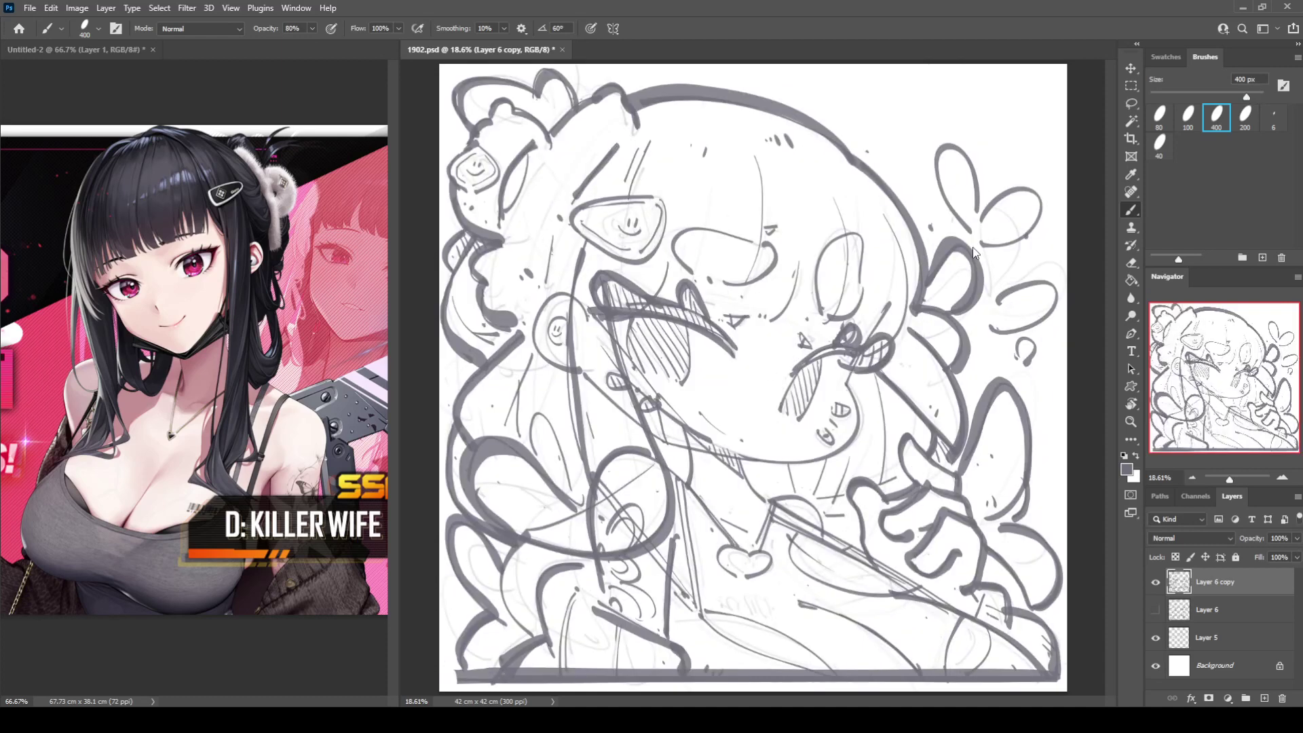
key(ctrl+shift+h)
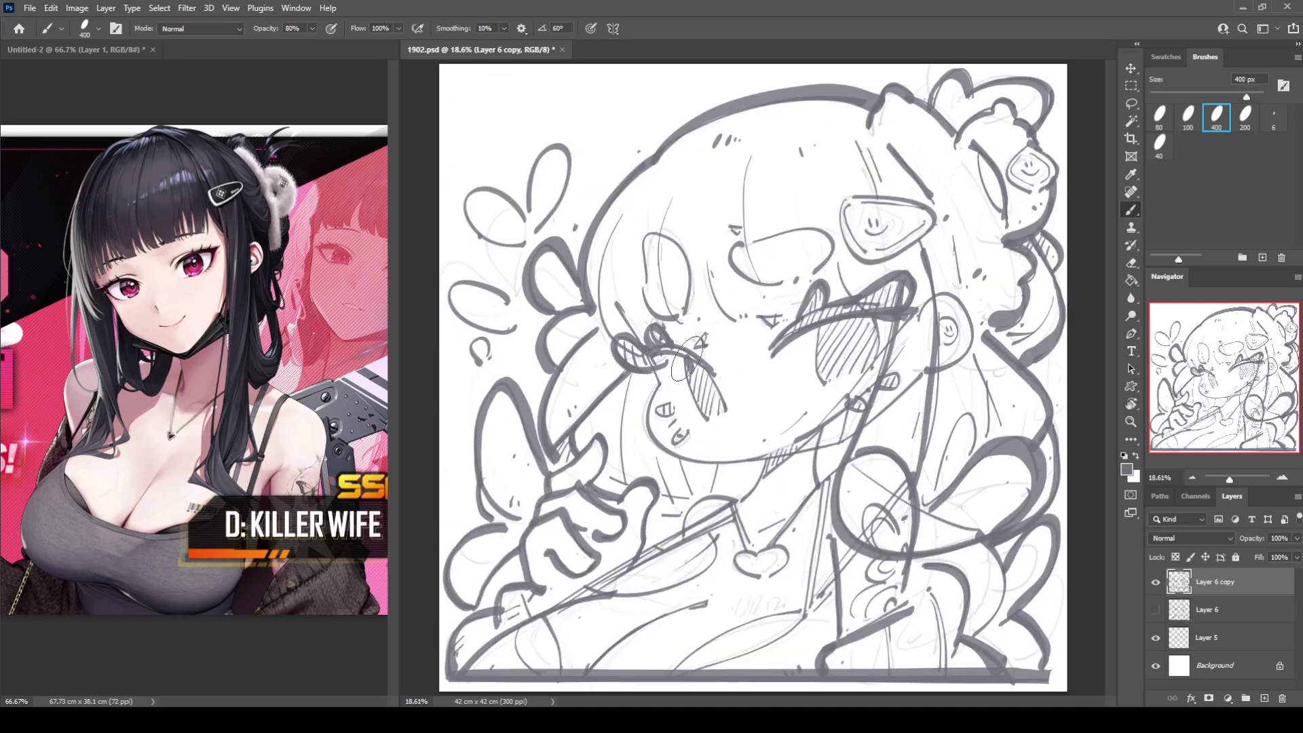
Step: Fill the irises of both eyes with solid grey over the hatching and check the balance in mirrored view
mouse_move(687, 358)
mouse_down()
mouse_move(709, 384)
mouse_move(696, 365)
mouse_move(709, 414)
mouse_move(719, 387)
mouse_move(718, 417)
mouse_up()
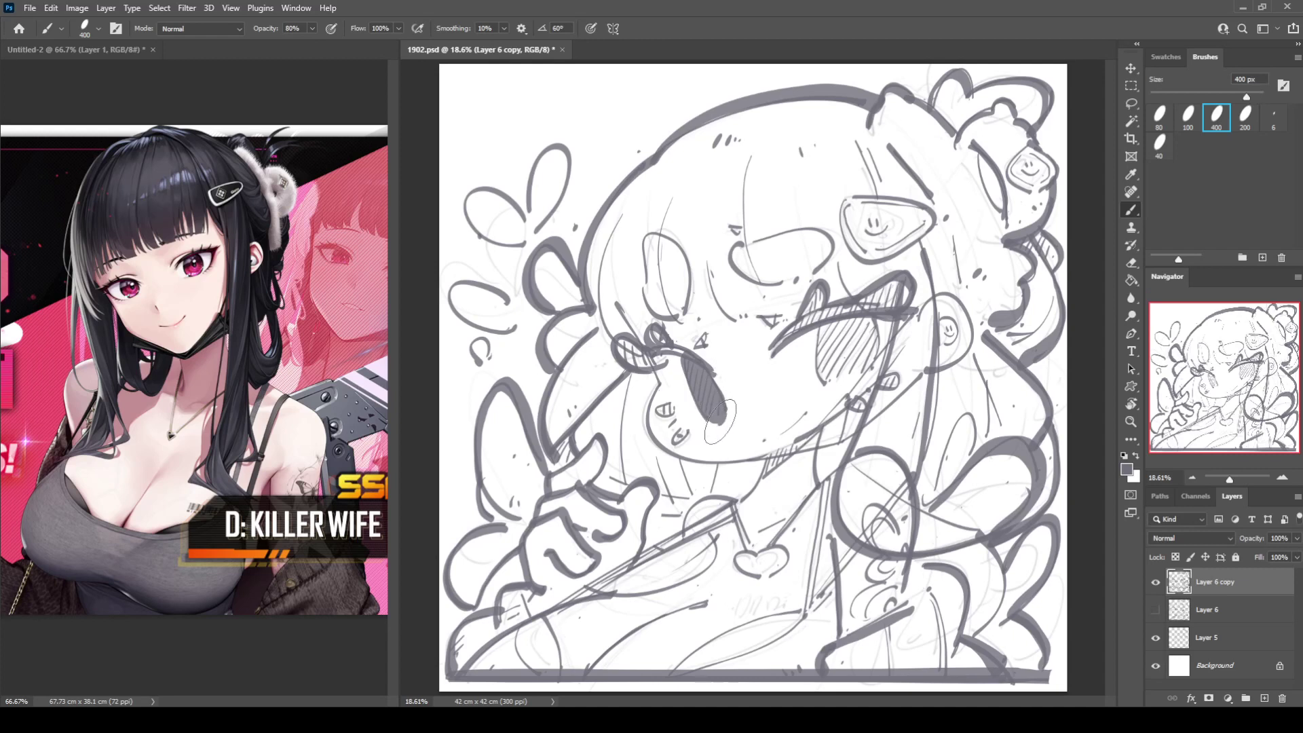
mouse_move(815, 344)
mouse_down()
mouse_move(865, 328)
mouse_move(841, 365)
mouse_move(853, 352)
mouse_move(853, 370)
mouse_move(834, 363)
mouse_move(870, 344)
mouse_move(851, 377)
mouse_move(824, 388)
mouse_up()
mouse_move(709, 418)
mouse_down()
mouse_move(729, 389)
mouse_move(725, 412)
mouse_move(707, 418)
mouse_move(726, 404)
mouse_move(710, 375)
mouse_move(720, 425)
mouse_up()
key(ctrl+shift+h)
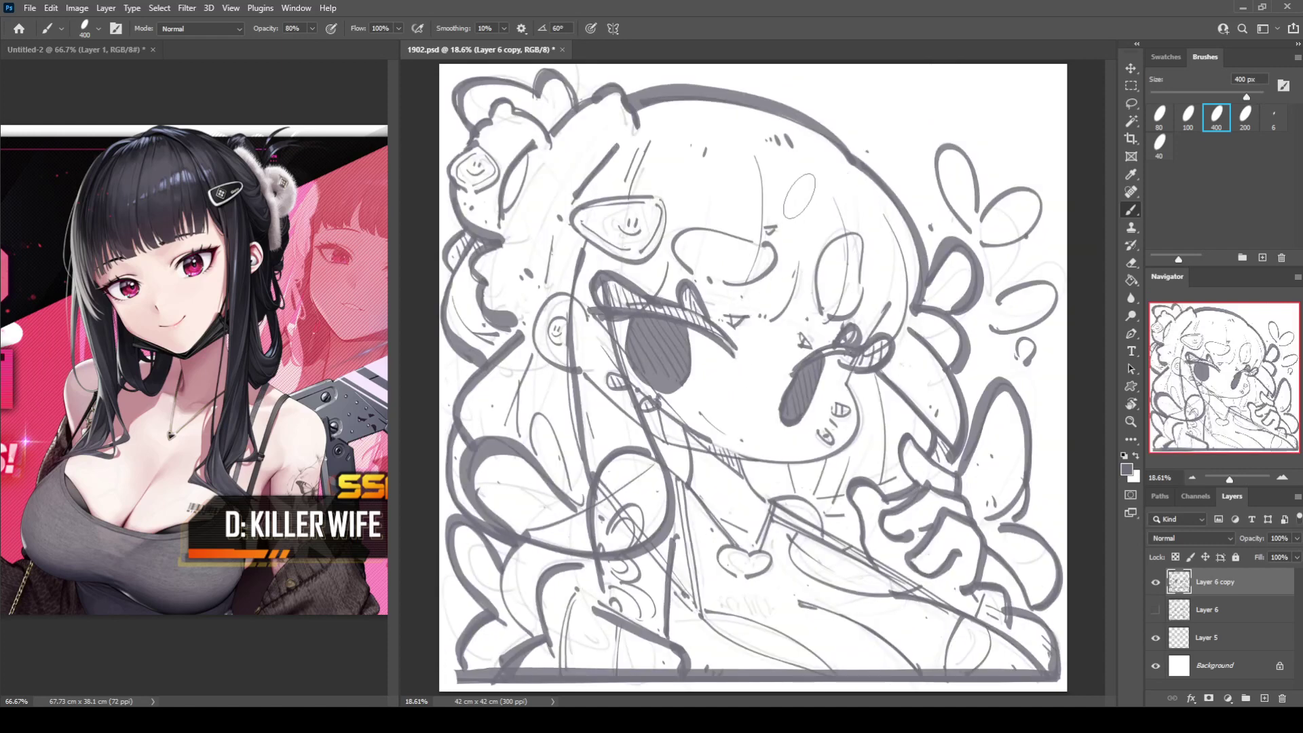
key(ctrl+shift+h)
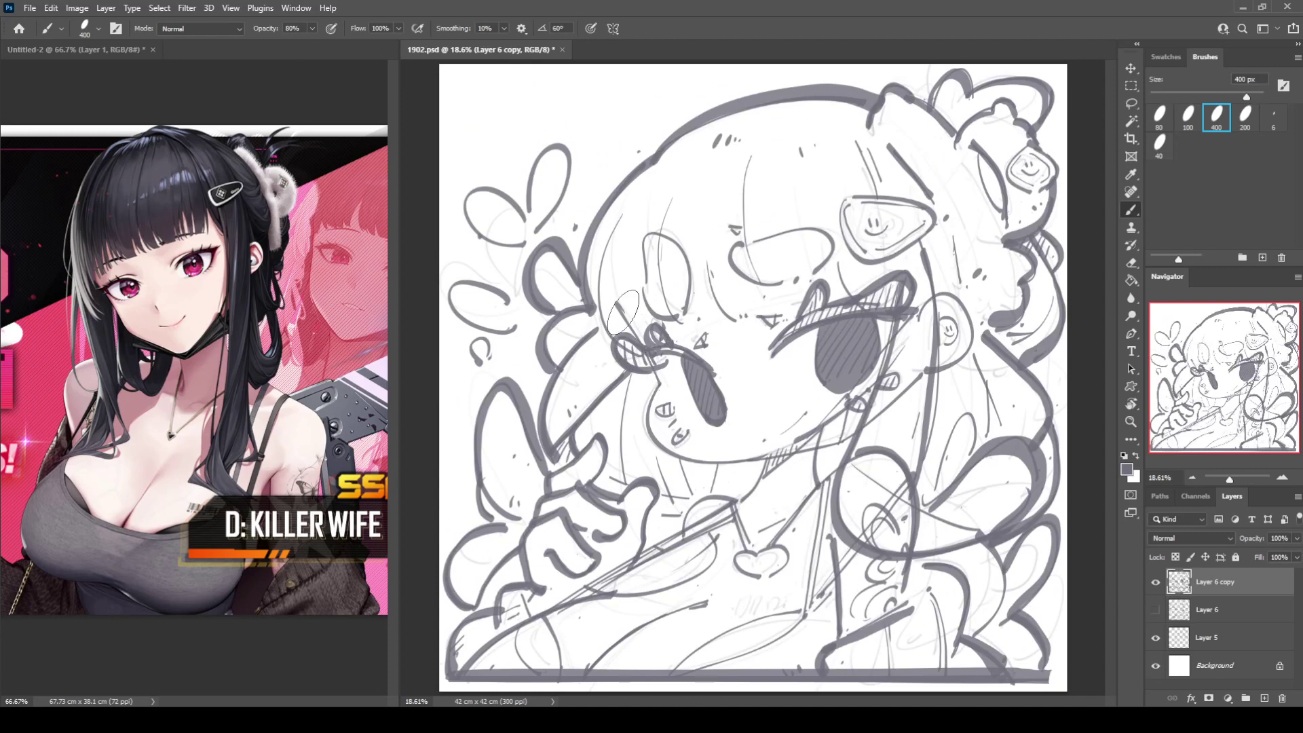
mouse_move(619, 299)
mouse_down()
mouse_move(660, 383)
mouse_move(652, 405)
mouse_move(668, 458)
mouse_move(741, 468)
mouse_up()
key(ctrl+z)
mouse_move(660, 385)
mouse_down()
mouse_move(660, 441)
mouse_move(725, 467)
mouse_move(765, 465)
mouse_up()
key(ctrl+z)
mouse_move(660, 393)
mouse_down()
mouse_move(641, 434)
mouse_move(719, 485)
mouse_move(760, 462)
mouse_up()
key(ctrl+z)
mouse_move(660, 386)
mouse_down()
mouse_move(646, 416)
mouse_move(674, 455)
mouse_move(776, 463)
mouse_move(753, 438)
mouse_up()
key(ctrl+z)
mouse_move(655, 396)
mouse_down()
mouse_move(730, 485)
mouse_move(743, 434)
mouse_up()
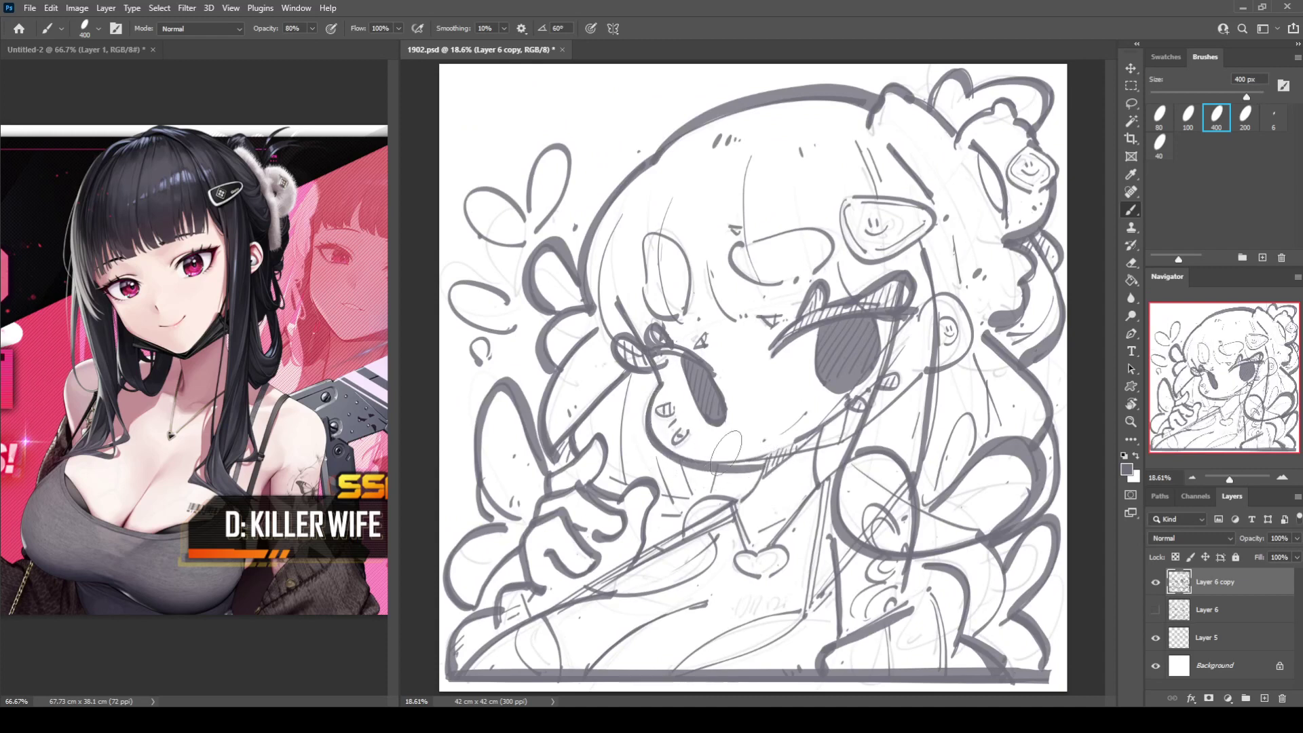
key(ctrl+z)
mouse_move(652, 428)
mouse_down()
mouse_move(692, 460)
mouse_move(781, 445)
mouse_up()
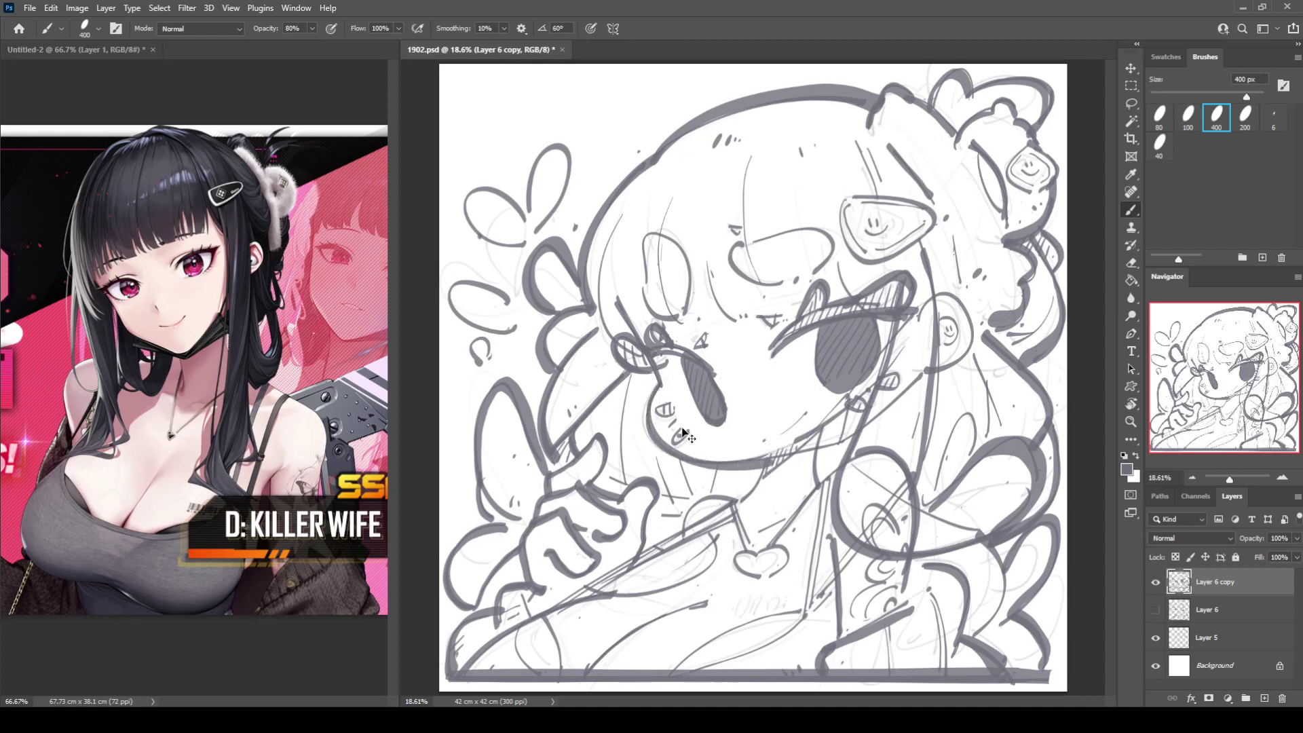
key(ctrl+z)
mouse_move(654, 430)
mouse_down()
mouse_move(681, 451)
mouse_move(773, 448)
mouse_up()
key(ctrl+z)
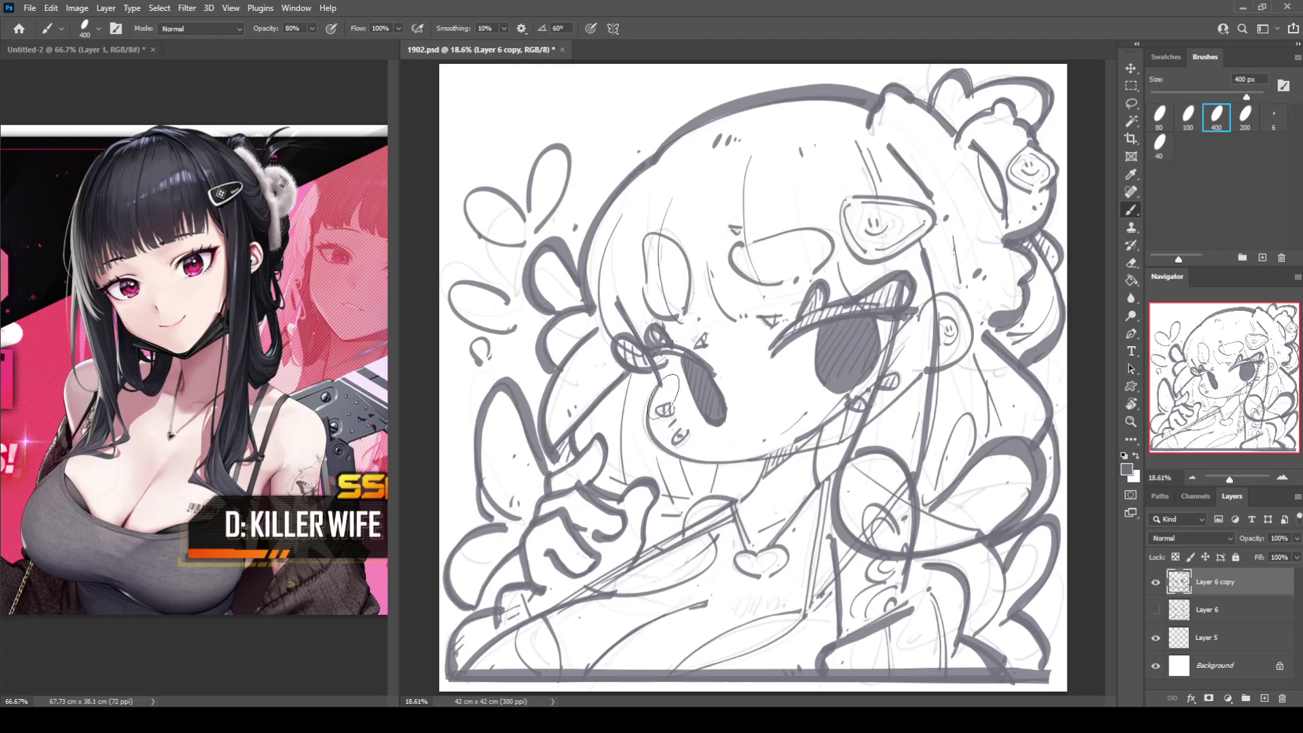
mouse_move(655, 395)
mouse_down()
mouse_move(649, 431)
mouse_move(694, 460)
mouse_move(767, 464)
mouse_up()
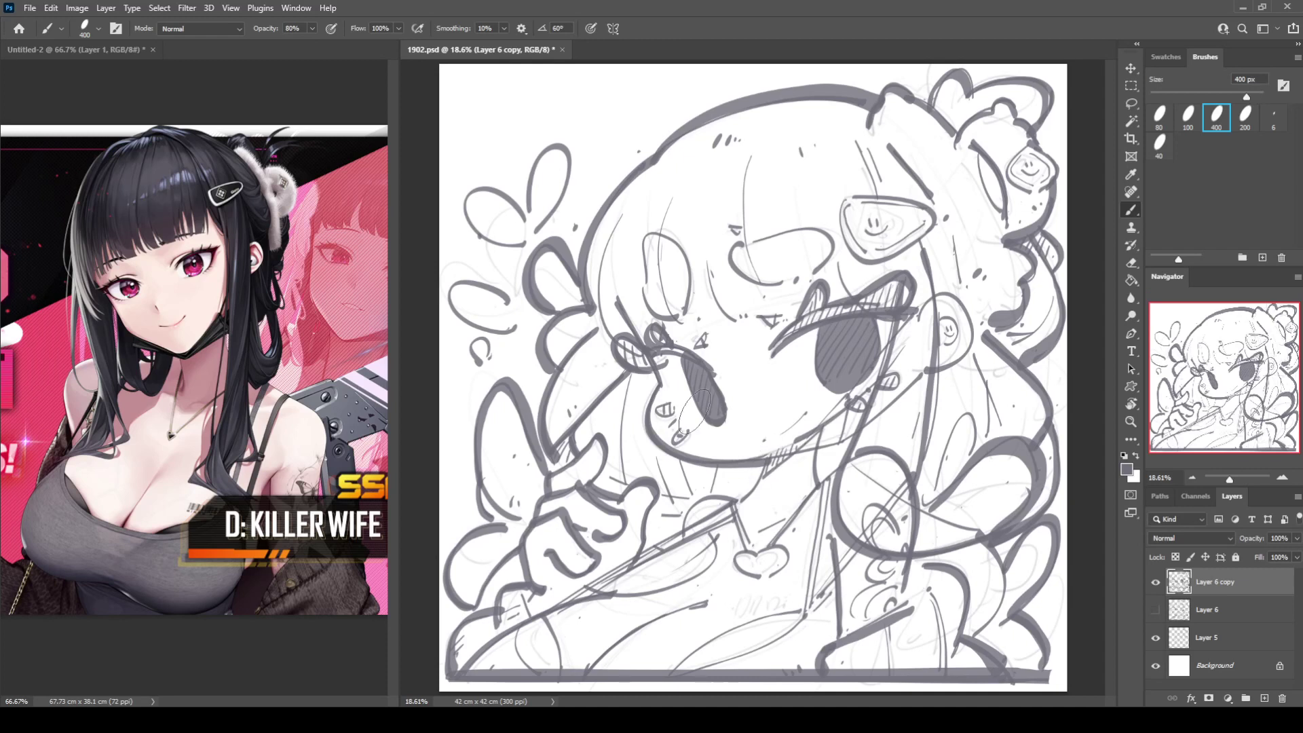
key(ctrl+z)
mouse_move(648, 420)
mouse_down()
mouse_move(683, 456)
mouse_move(771, 461)
mouse_up()
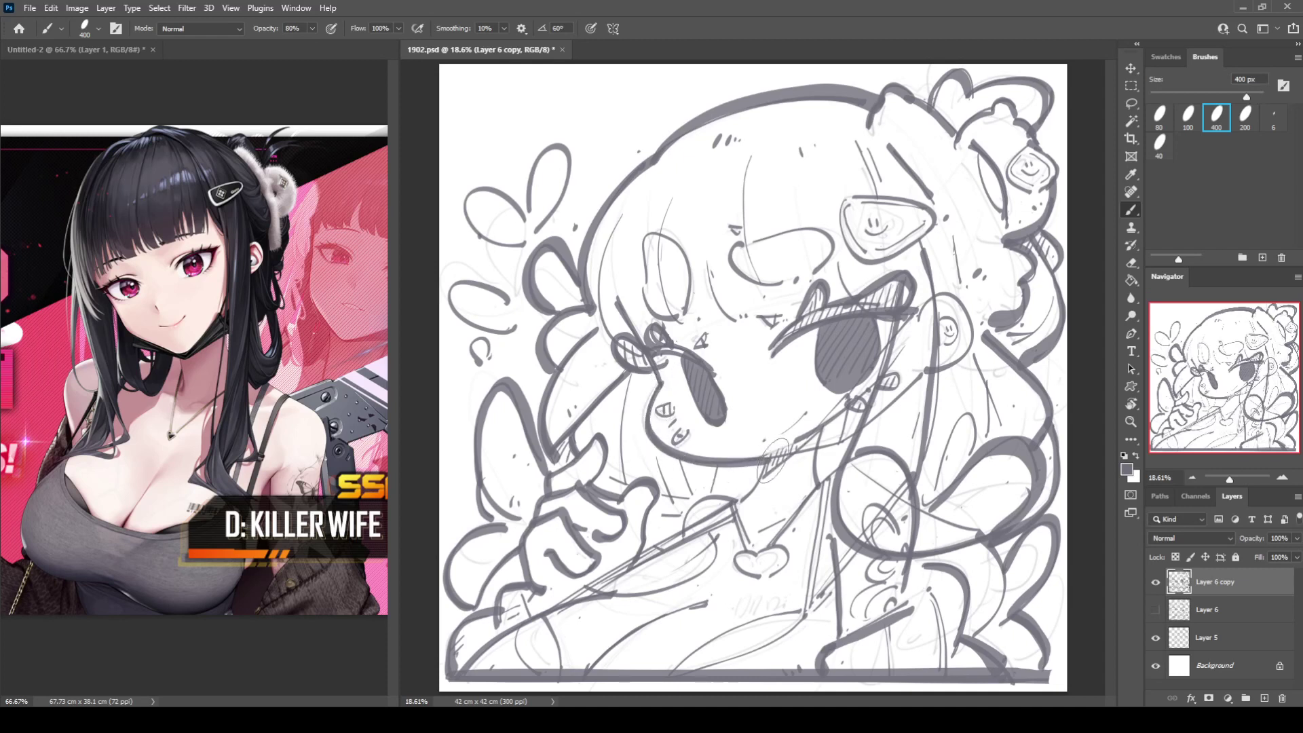
key(ctrl+z)
mouse_move(656, 388)
mouse_down()
mouse_move(678, 460)
mouse_move(740, 463)
mouse_up()
key(ctrl+z)
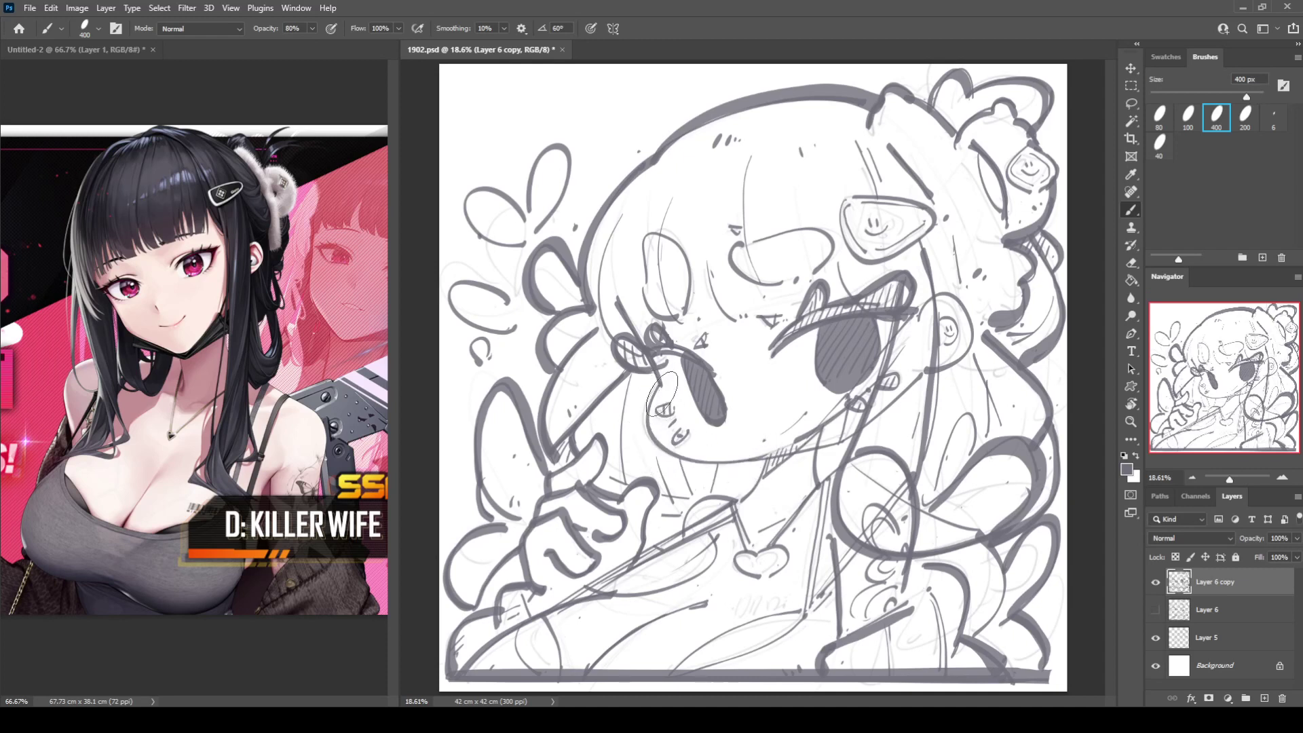
mouse_move(657, 391)
mouse_down()
mouse_move(646, 425)
mouse_move(674, 454)
mouse_move(769, 459)
mouse_up()
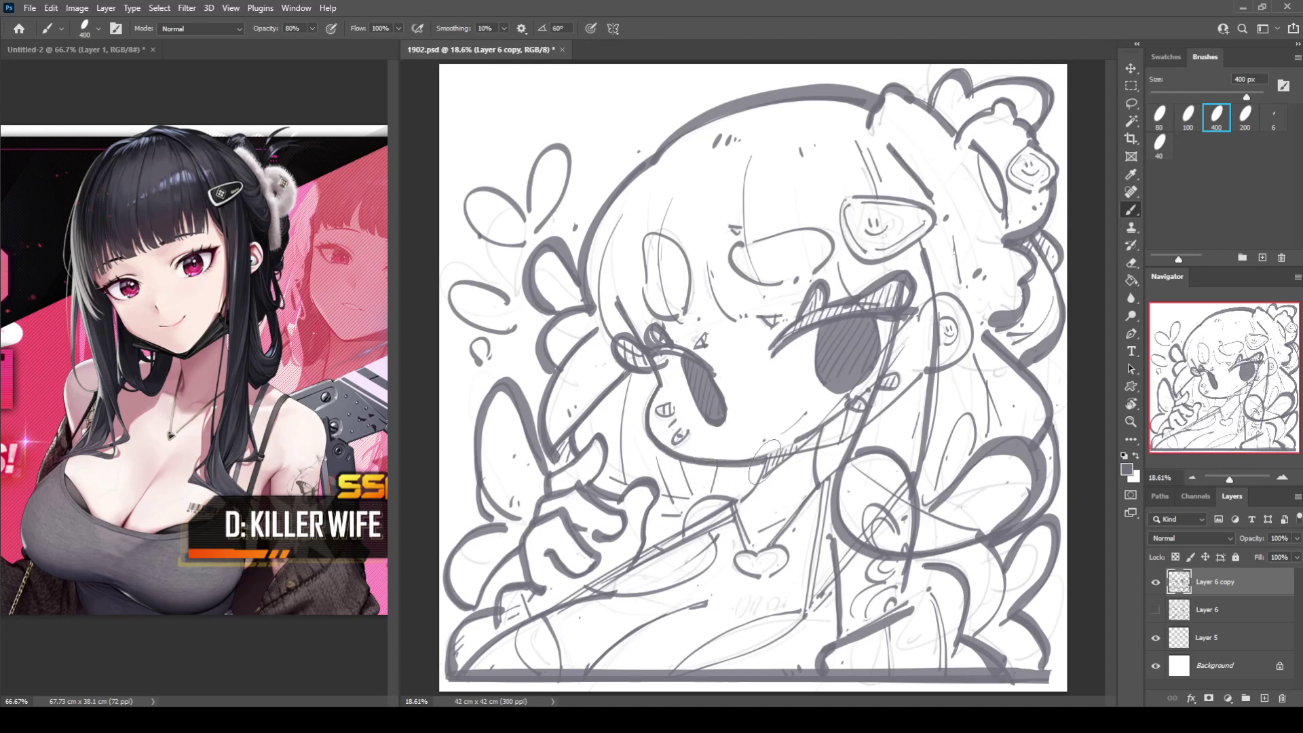
key(ctrl+z)
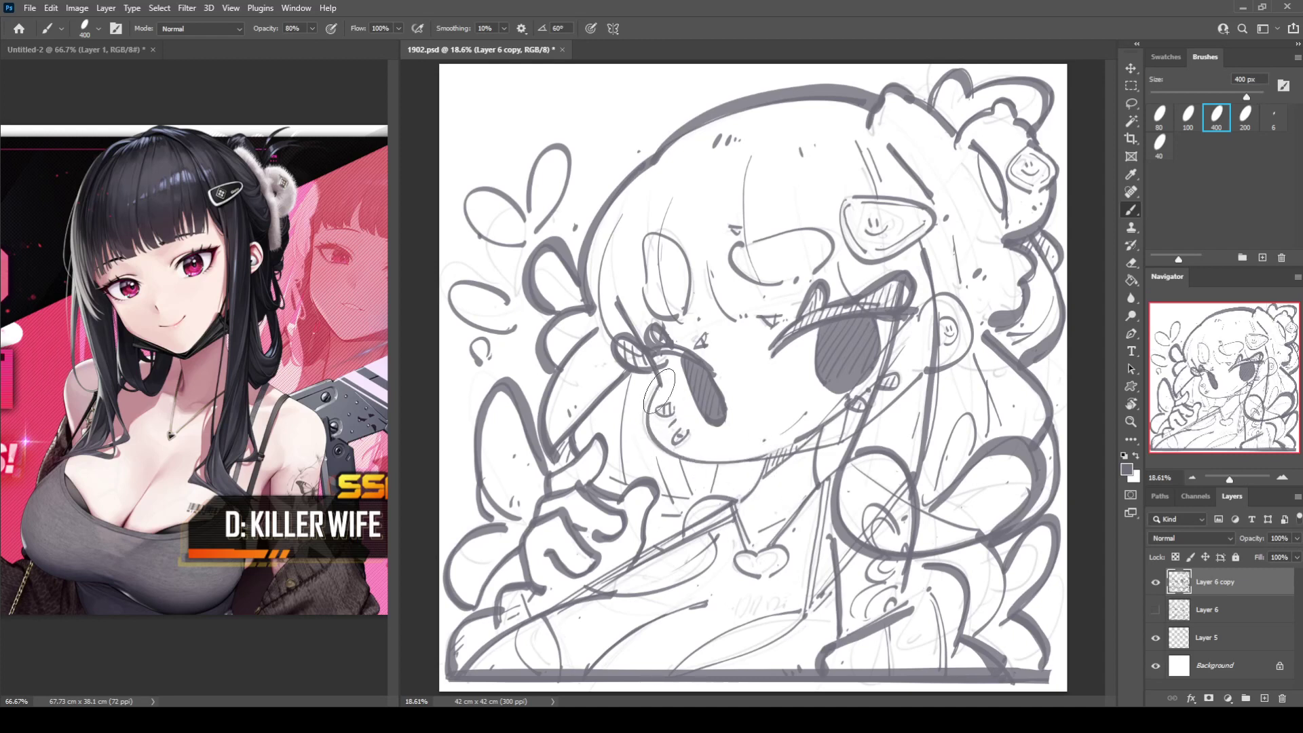
mouse_move(656, 380)
mouse_down()
mouse_move(662, 454)
mouse_move(759, 466)
mouse_move(653, 398)
mouse_move(661, 384)
mouse_move(646, 423)
mouse_move(674, 459)
mouse_move(771, 452)
mouse_up()
key(ctrl+z)
key(ctrl+z)
mouse_move(660, 384)
mouse_down()
mouse_move(648, 414)
mouse_move(676, 461)
mouse_move(765, 466)
mouse_up()
key(ctrl+z)
Step: Thicken the face contour from the cheek around the chin to the jaw and check it in mirrored view
mouse_move(655, 380)
mouse_down()
mouse_move(661, 455)
mouse_move(767, 451)
mouse_up()
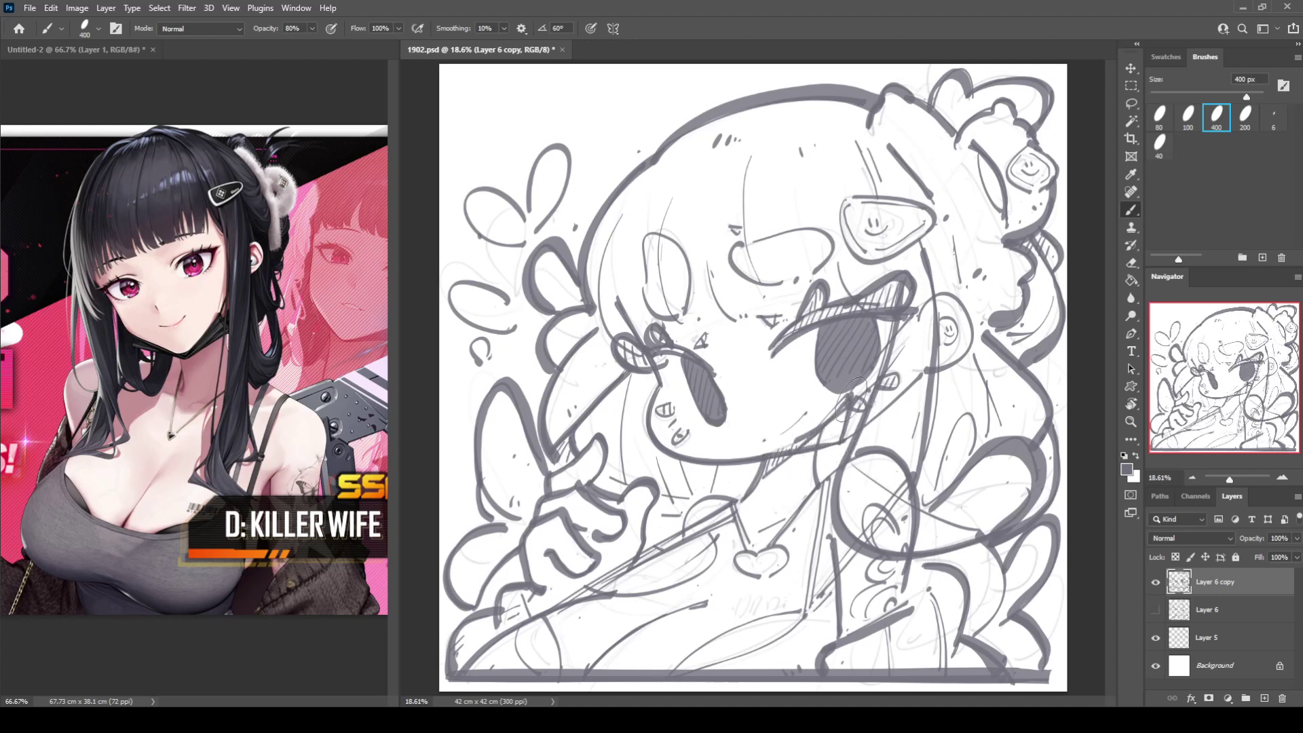
key(ctrl+shift+h)
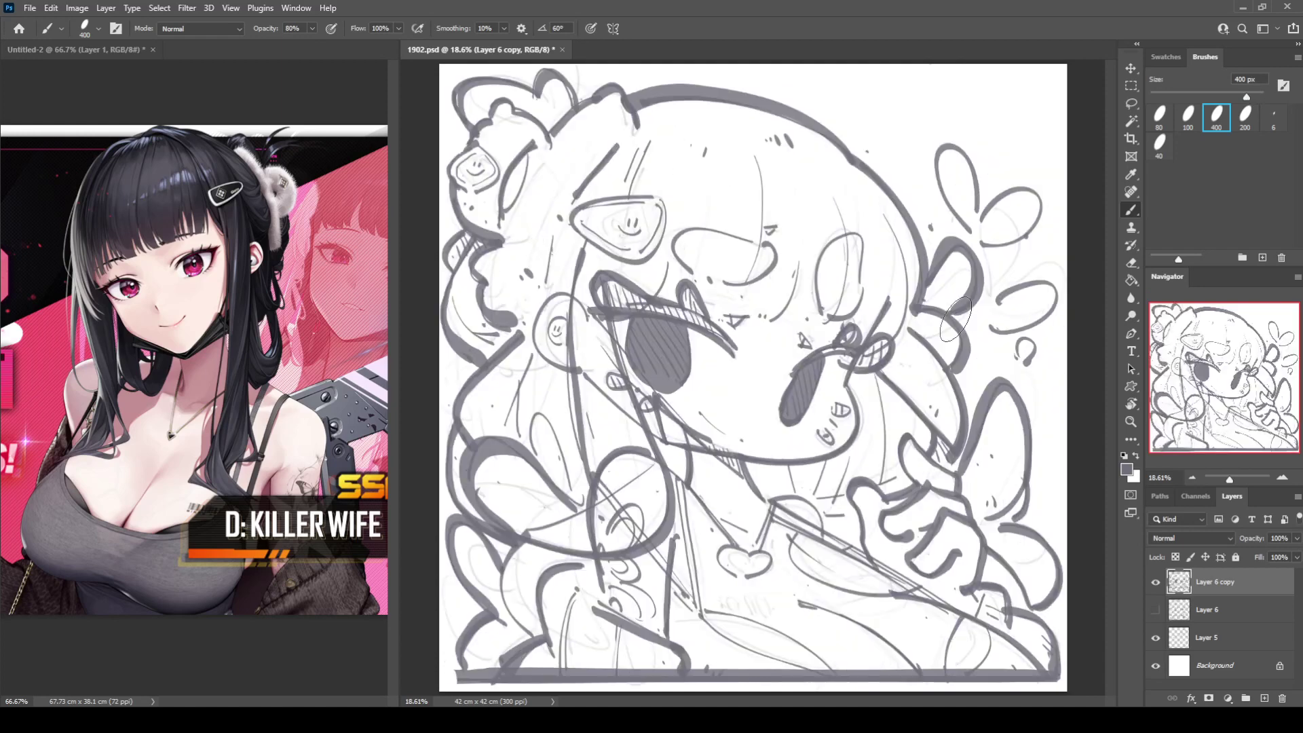
key(h)
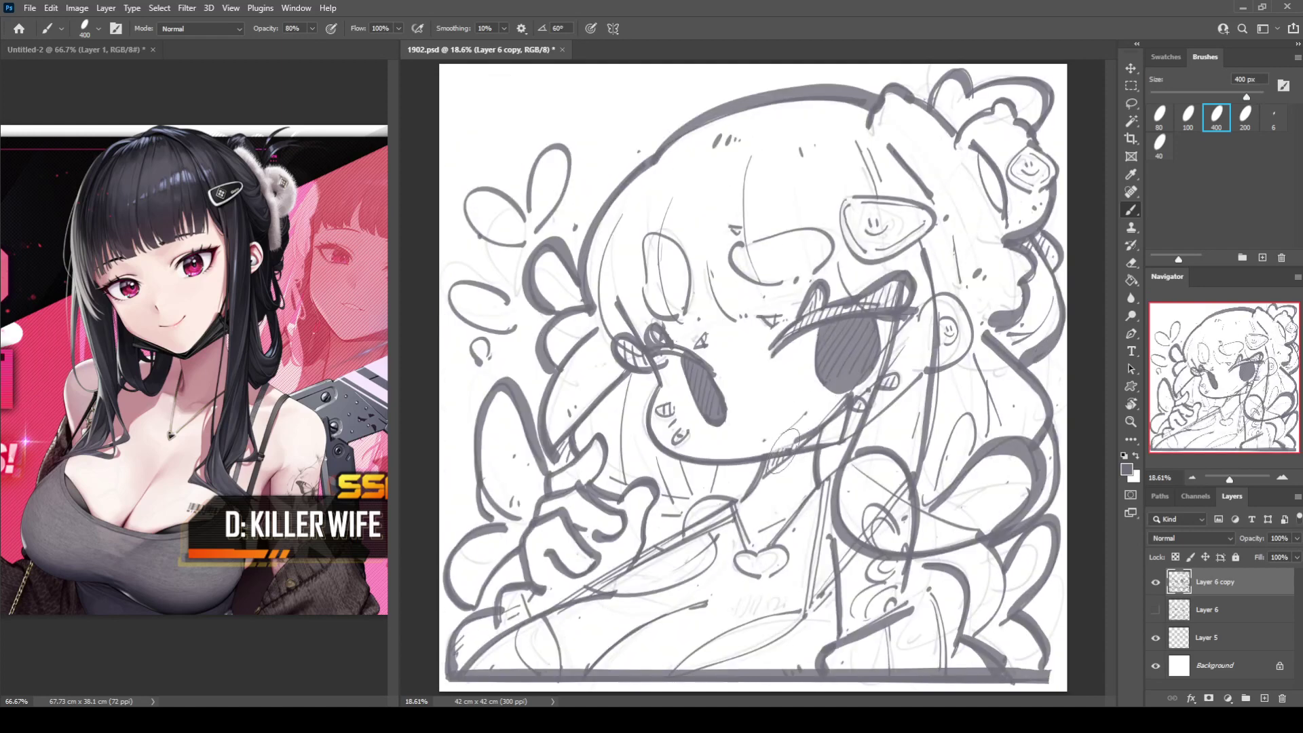
Step: Fill a dark shadow under the jaw beside the neck and check the face in mirrored view
drag(765, 459, 845, 401)
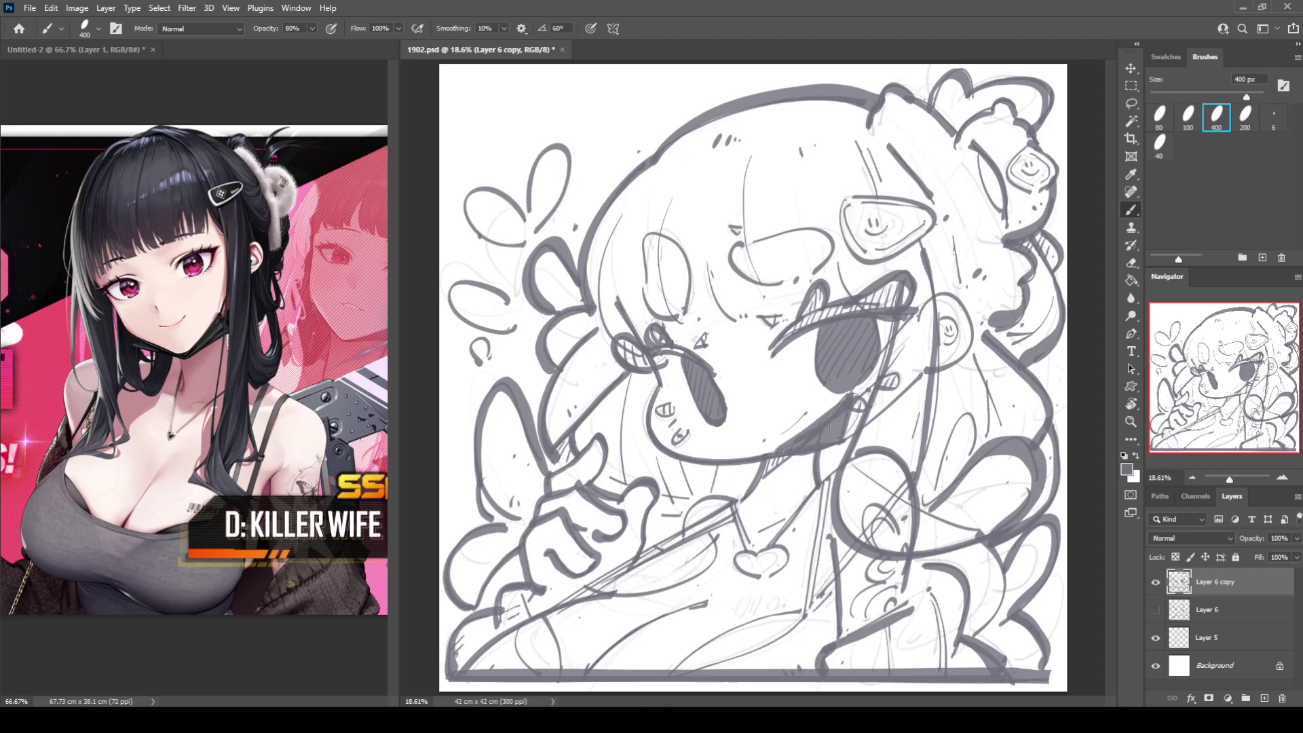
key(ctrl+z)
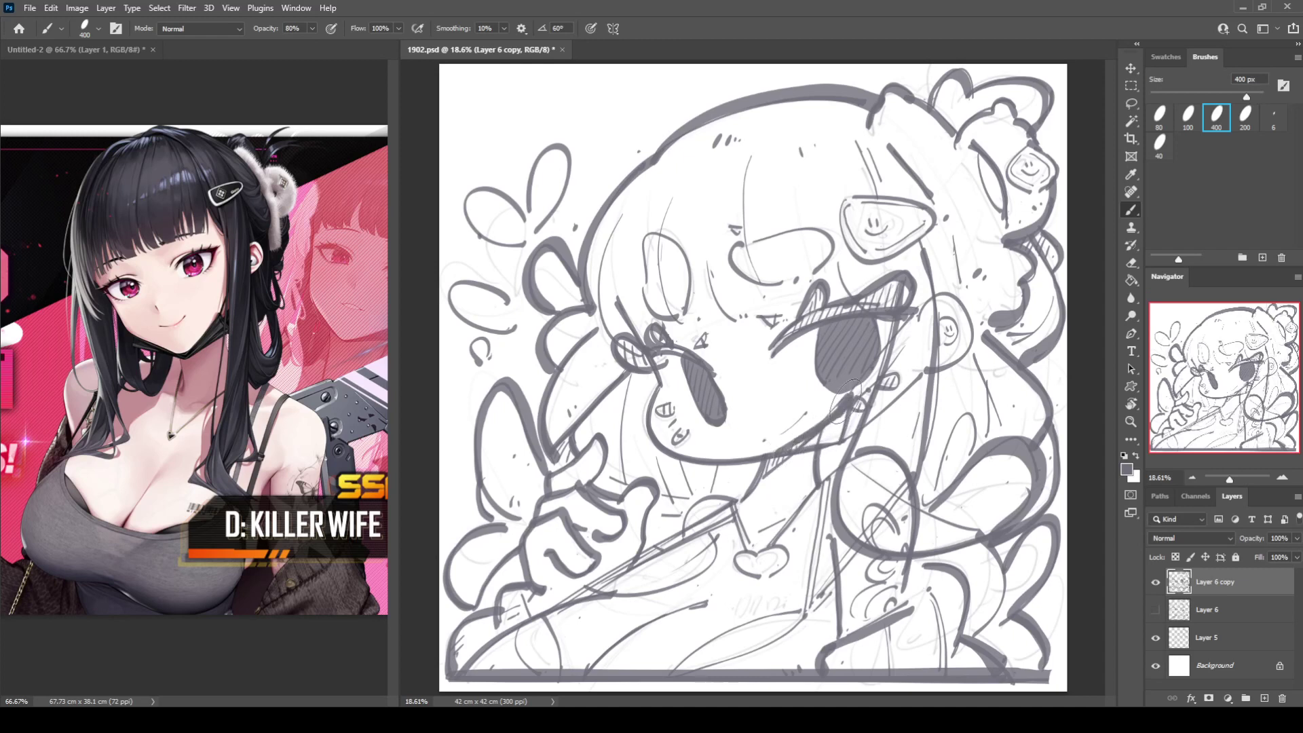
drag(843, 401, 800, 442)
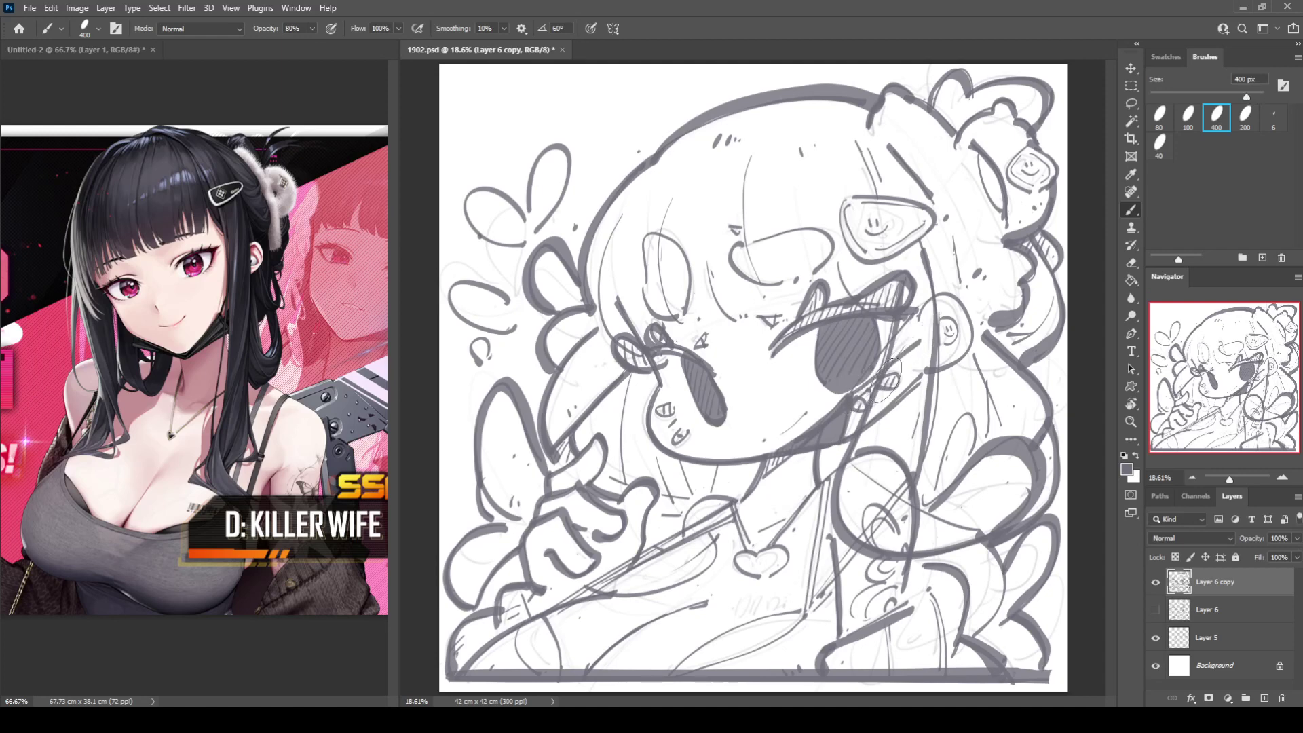
key(ctrl+shift+h)
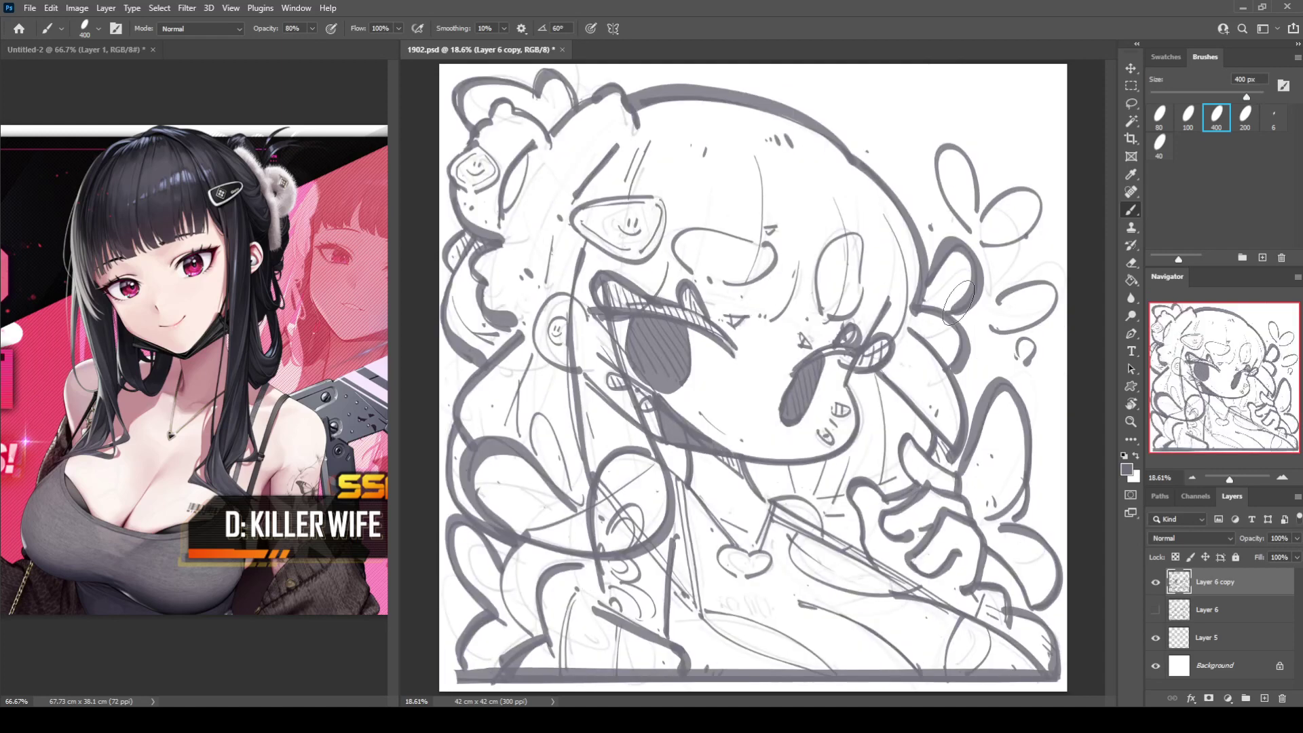
key(ctrl+shift+h)
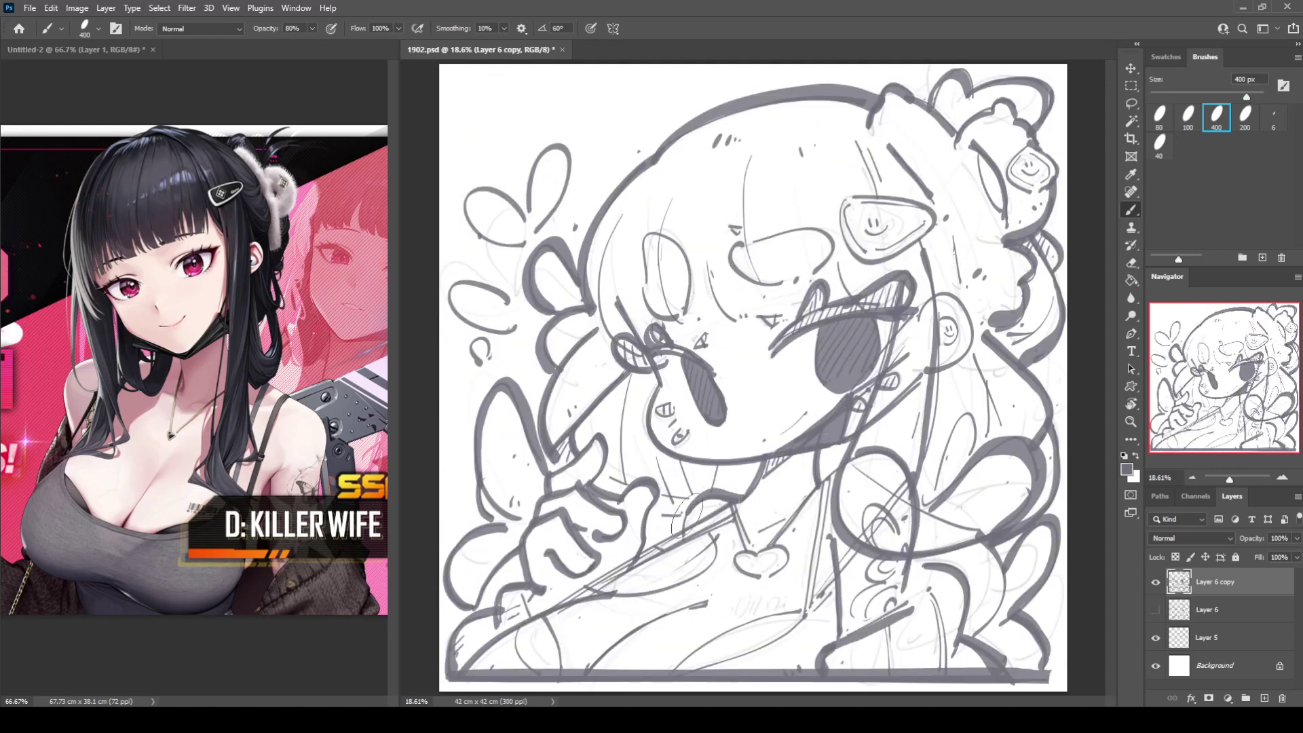
Step: Thicken the collar at the base of the neck and the hair strands behind the cheek and in the fringe
mouse_move(687, 535)
mouse_down()
mouse_move(716, 543)
mouse_move(614, 597)
mouse_up()
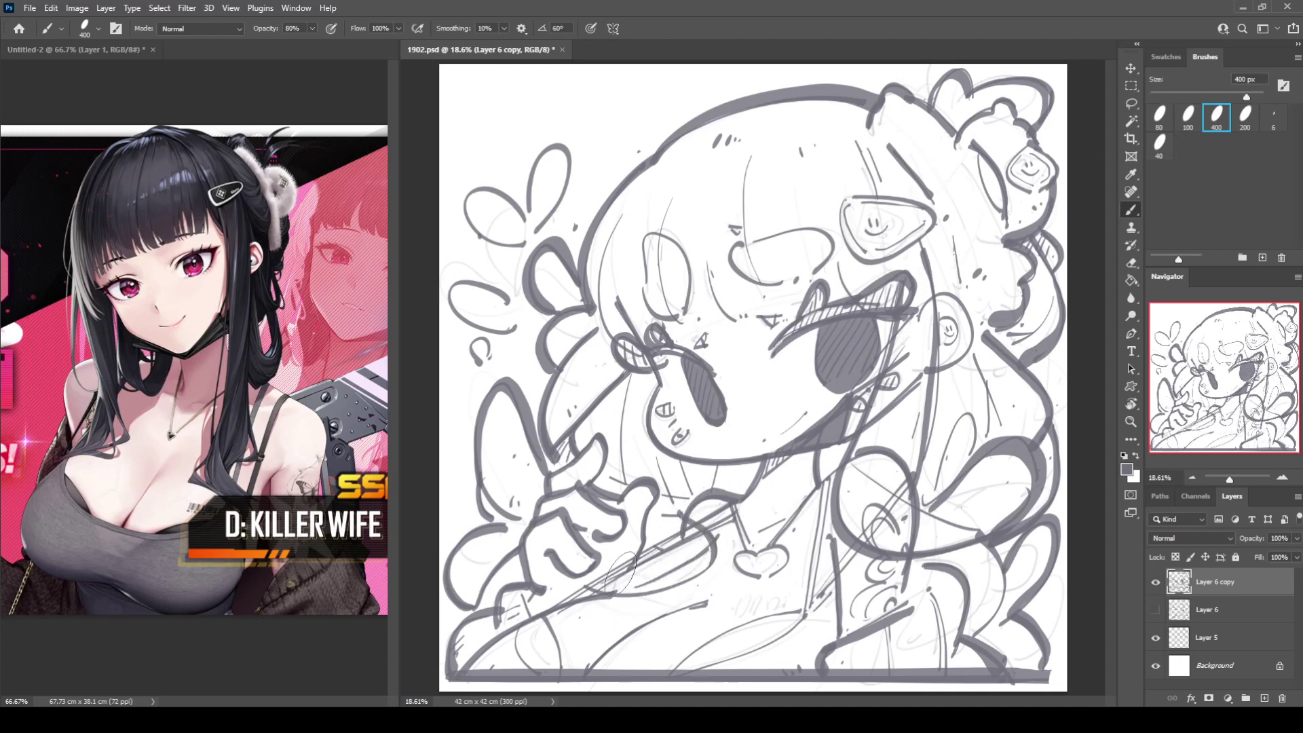
drag(630, 373, 616, 482)
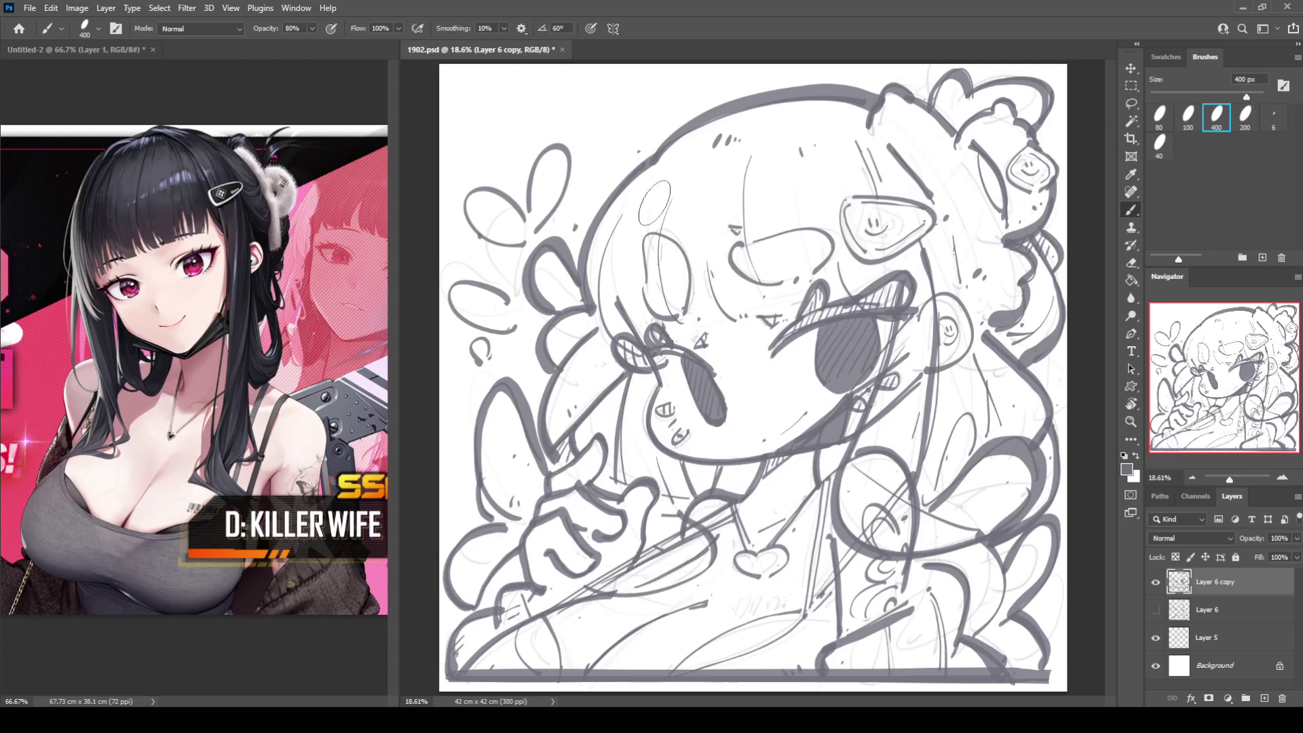
mouse_move(668, 209)
mouse_down()
mouse_move(661, 231)
mouse_move(692, 342)
mouse_up()
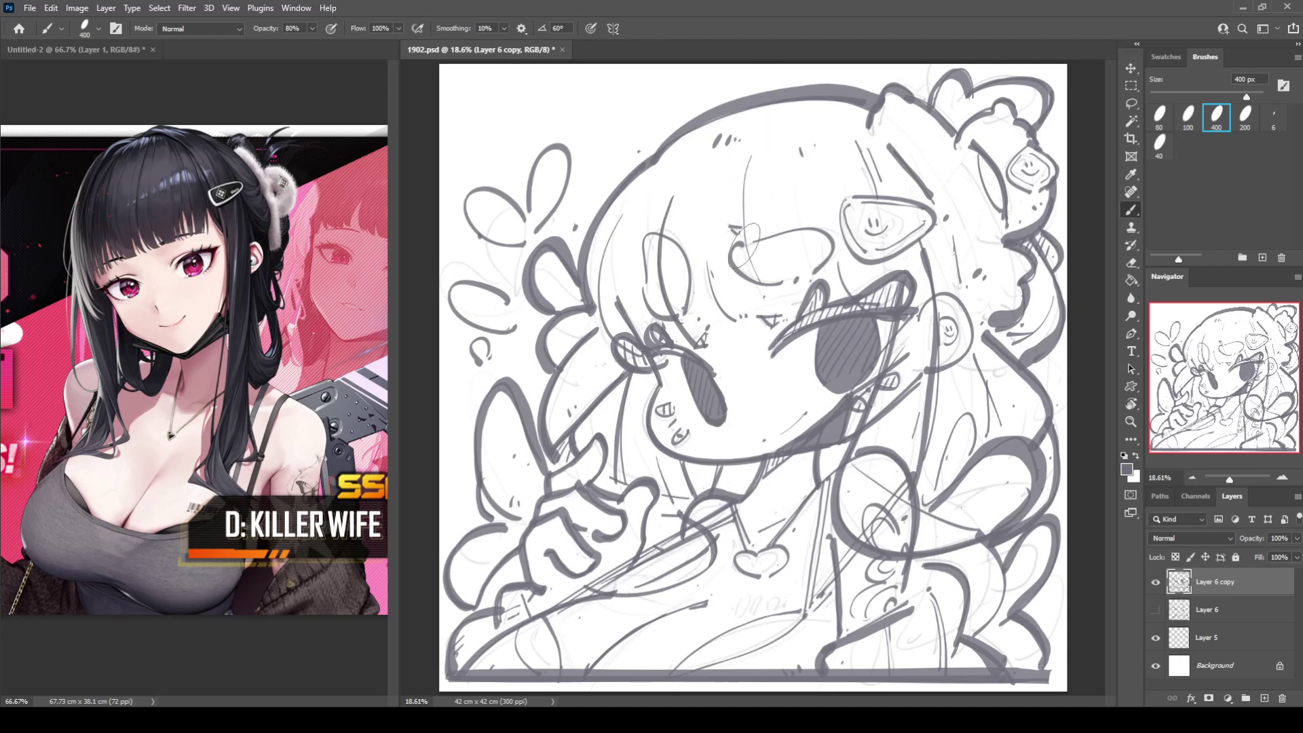
Step: Thicken the eyebrow above the larger eye and the ear outline, adding short accent marks beside the smaller eye
mouse_move(740, 244)
mouse_down()
mouse_move(753, 282)
mouse_move(755, 243)
mouse_move(814, 231)
mouse_move(819, 271)
mouse_up()
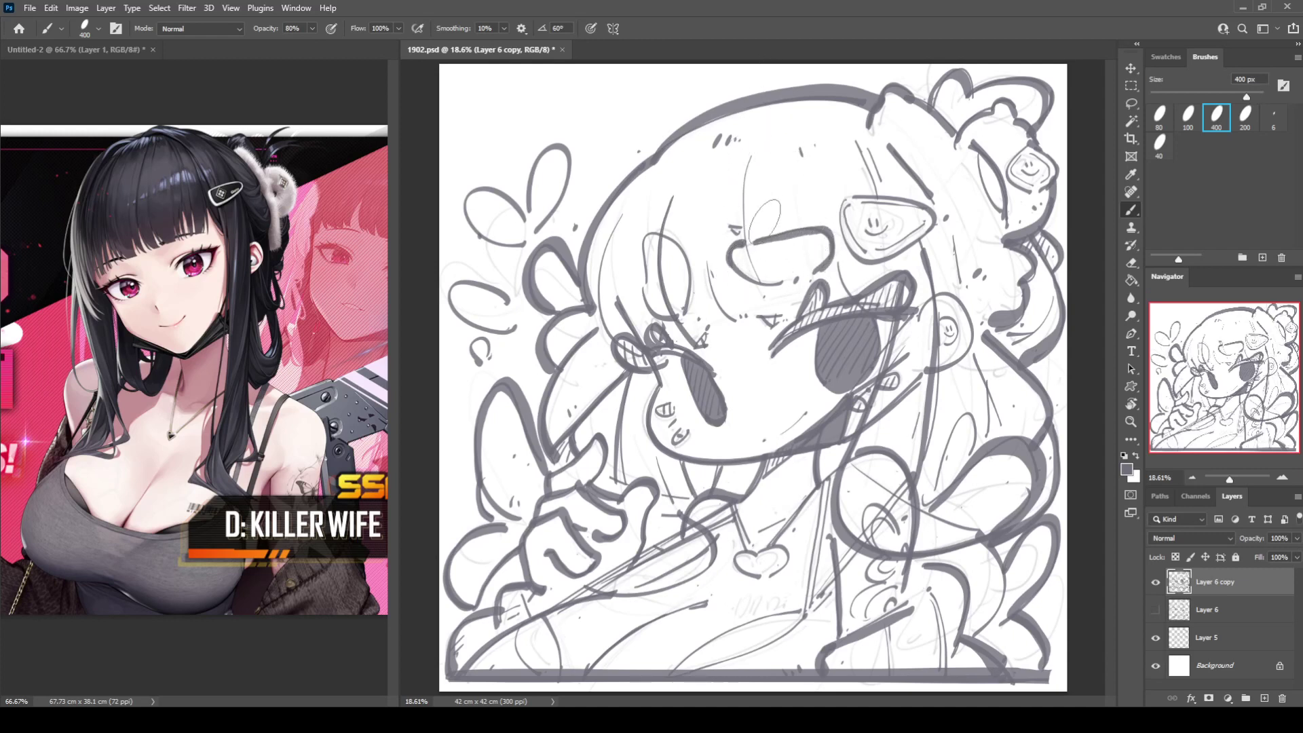
drag(717, 338, 722, 344)
click(728, 337)
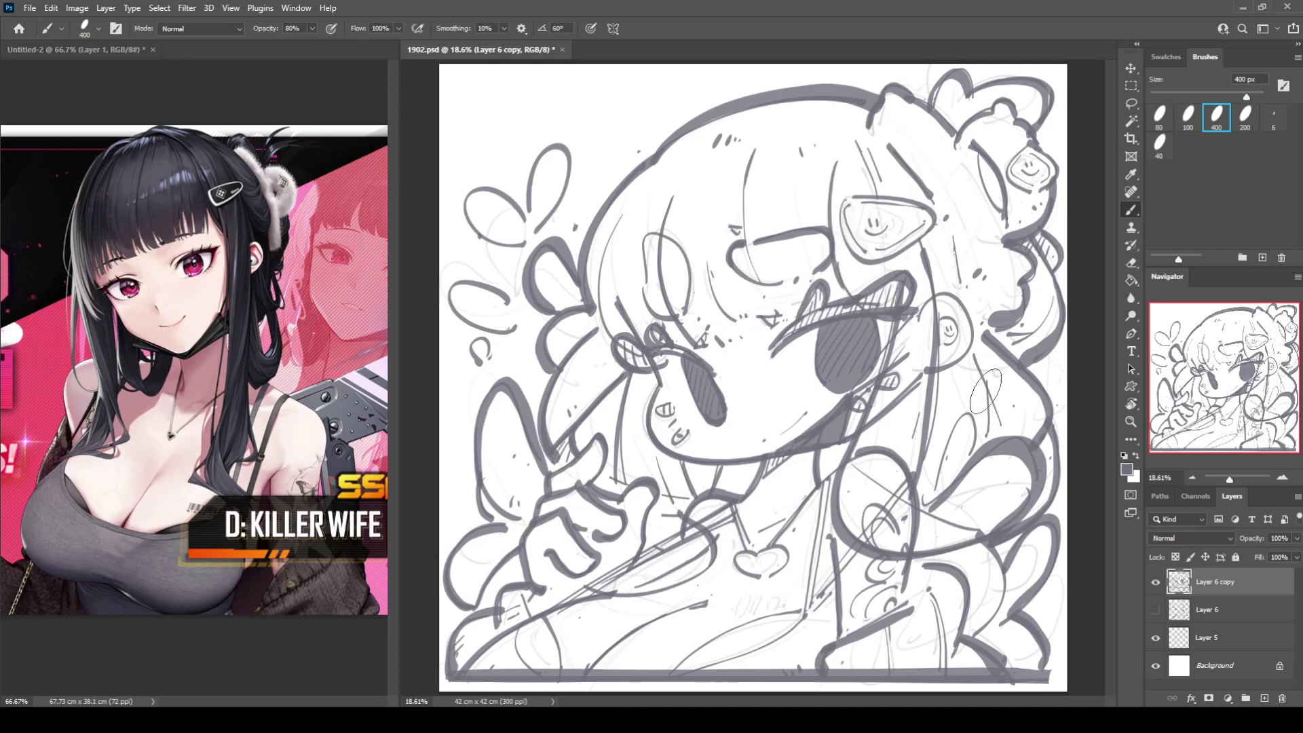
mouse_move(928, 306)
mouse_down()
mouse_move(968, 348)
mouse_move(936, 370)
mouse_up()
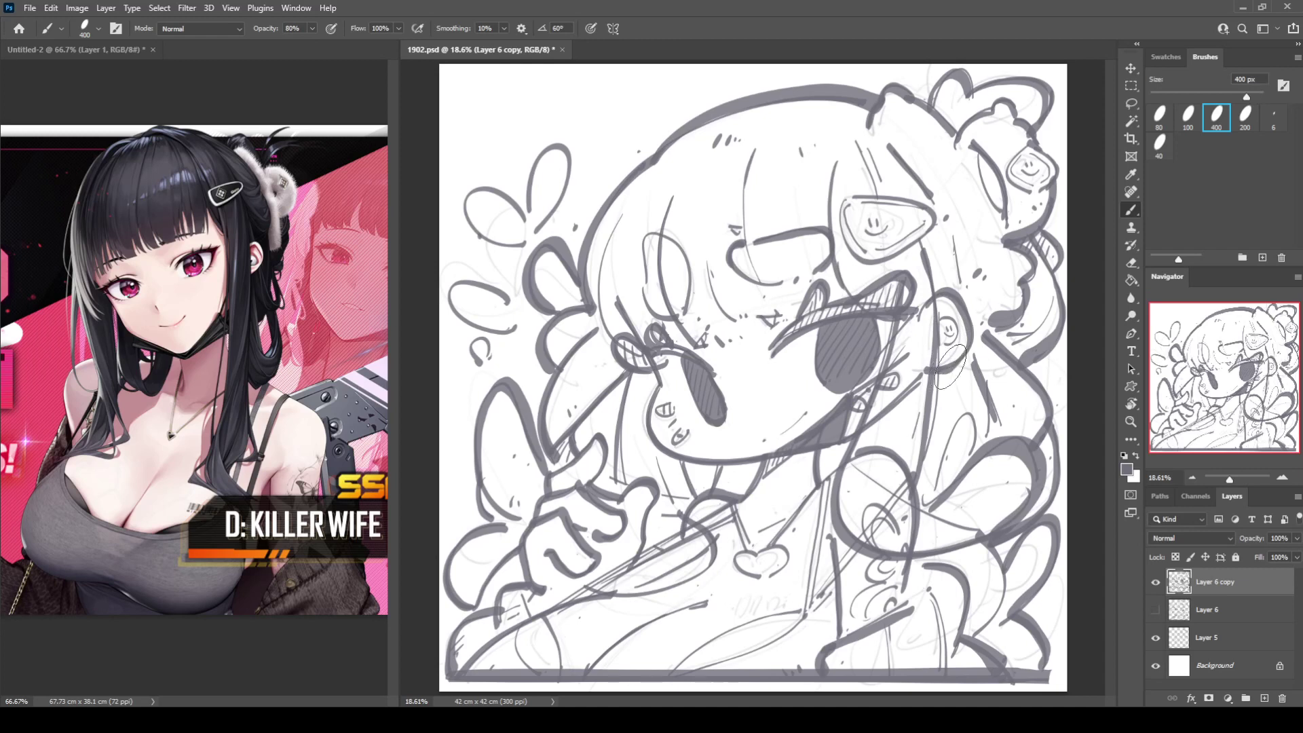
Step: Add shading hatches to the lower petal shapes behind the back hair and behind the raised hand
drag(1005, 574, 975, 634)
mouse_move(993, 557)
mouse_down()
mouse_move(971, 586)
mouse_move(1005, 576)
mouse_move(983, 638)
mouse_move(993, 620)
mouse_move(1005, 655)
mouse_up()
drag(1011, 628, 1031, 662)
drag(455, 559, 457, 577)
drag(460, 562, 463, 578)
drag(465, 564, 474, 576)
Step: Thicken the floating heart and oval shape in front of the head and fill small accent spots around them
mouse_move(525, 214)
mouse_down()
mouse_move(534, 242)
mouse_move(528, 204)
mouse_move(472, 191)
mouse_move(526, 243)
mouse_up()
key(ctrl+z)
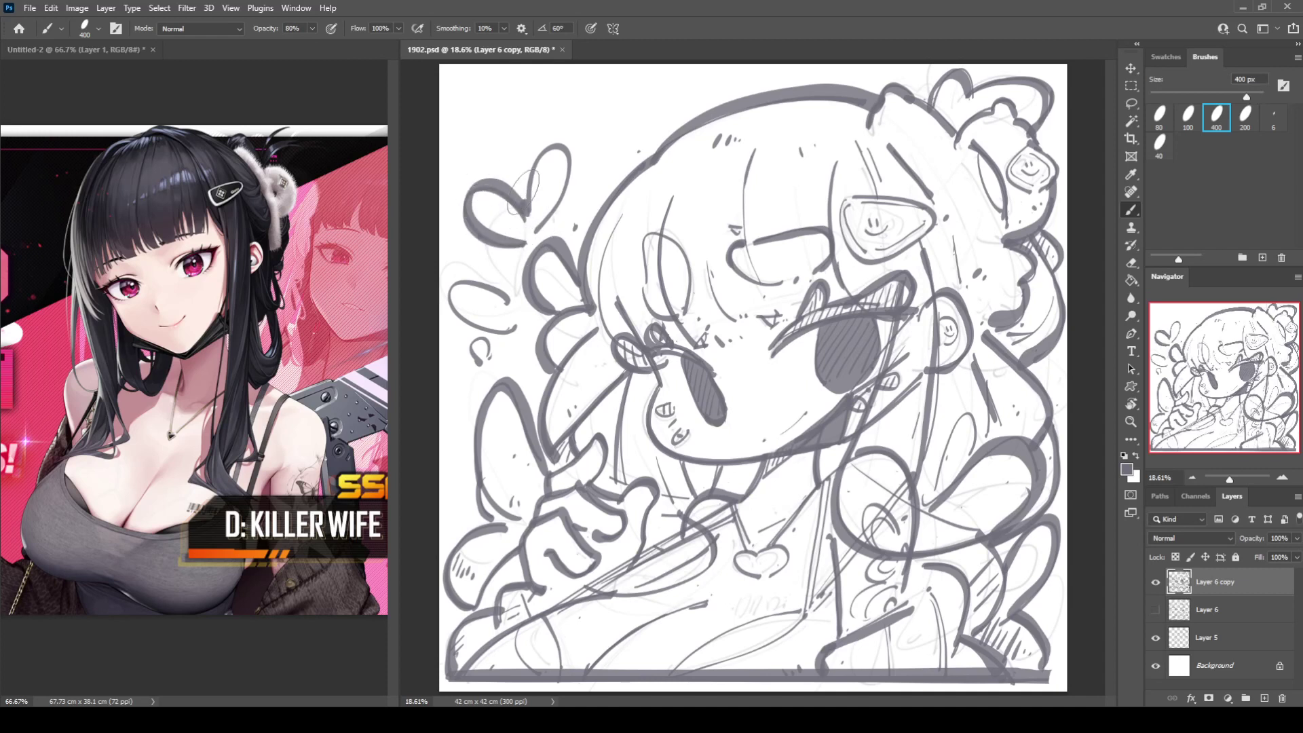
mouse_move(523, 192)
mouse_down()
mouse_move(568, 173)
mouse_move(539, 230)
mouse_up()
mouse_move(509, 278)
mouse_down()
mouse_move(459, 289)
mouse_move(517, 312)
mouse_move(499, 300)
mouse_move(499, 335)
mouse_move(509, 297)
mouse_move(523, 324)
mouse_up()
key(ctrl+z)
key(ctrl+z)
key(ctrl+z)
key(ctrl+z)
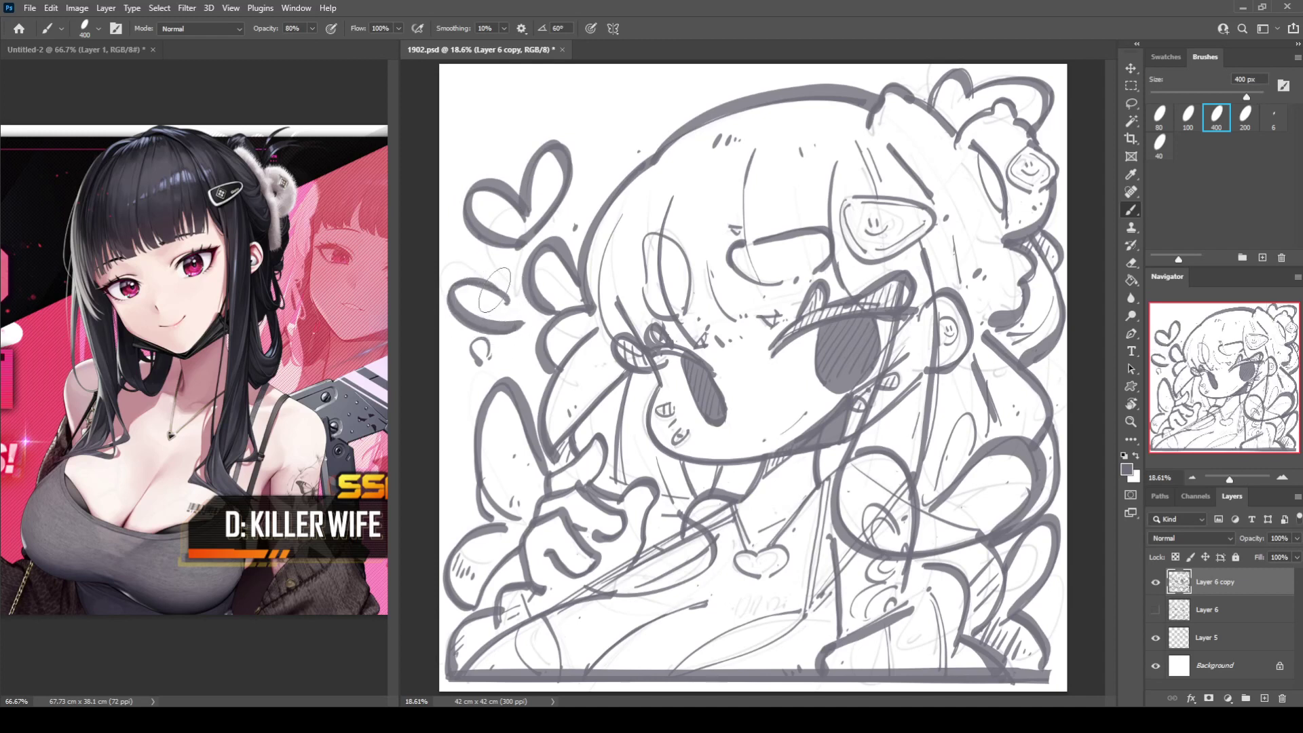
drag(453, 348, 487, 357)
drag(603, 145, 632, 124)
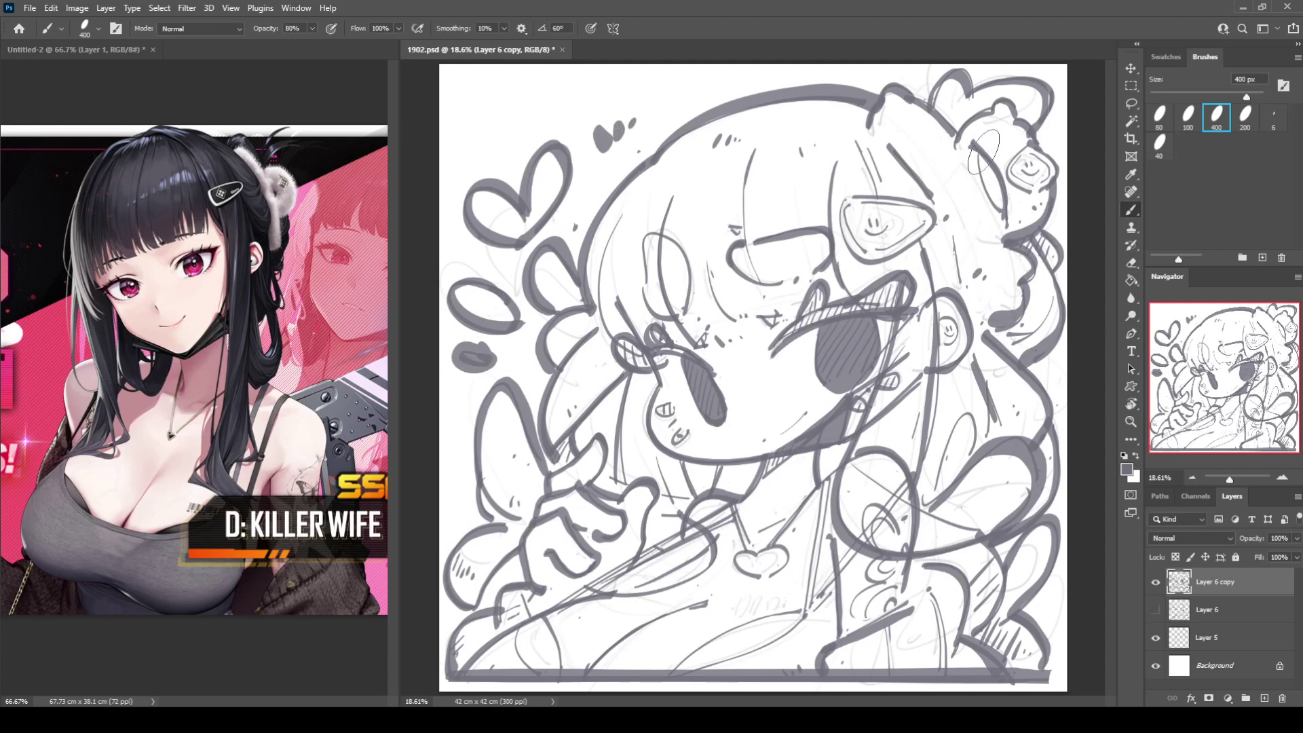
Step: Thicken the inner curve of the hair ornament and add short accent marks beside and below it
mouse_move(981, 152)
mouse_down()
mouse_move(1009, 211)
mouse_move(964, 209)
mouse_up()
drag(977, 205, 971, 213)
click(982, 217)
click(982, 323)
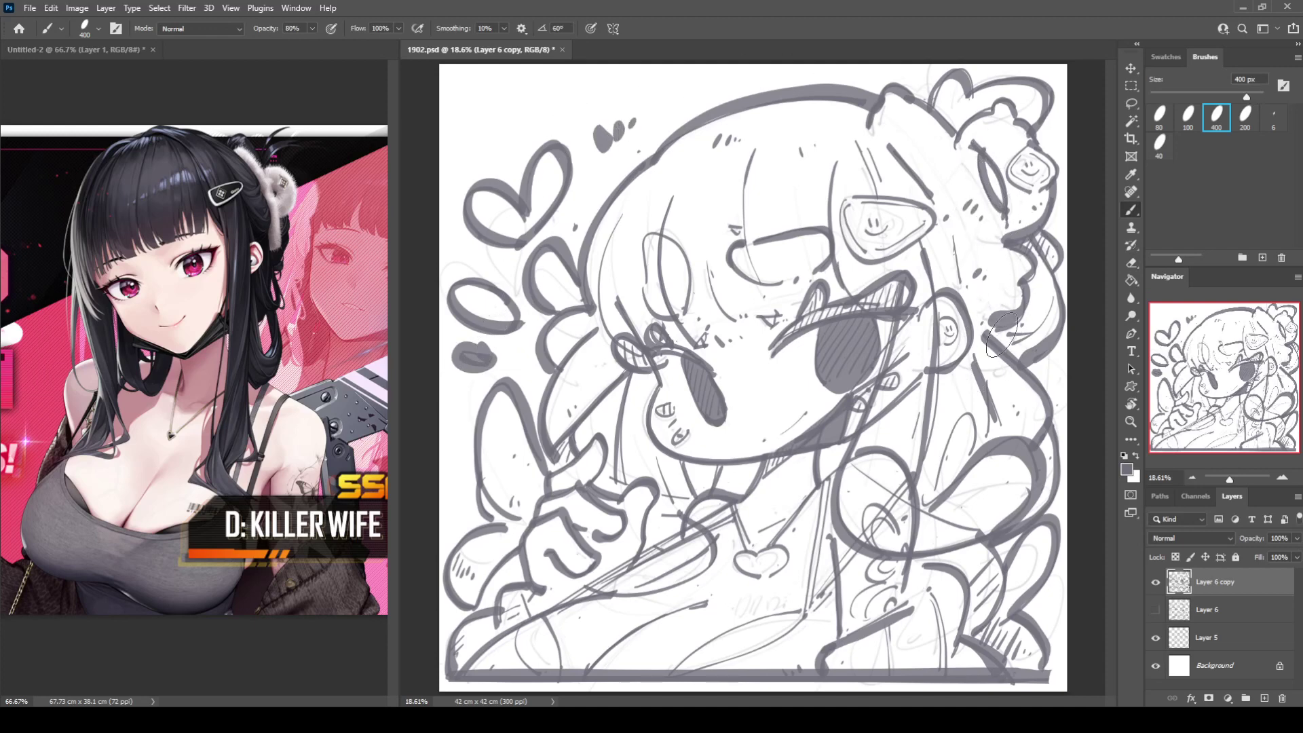
Step: Add short shading hatches to the back hair just below the hair ornament, behind the ear
mouse_move(1000, 324)
mouse_down()
mouse_move(993, 338)
mouse_move(1007, 350)
mouse_up()
drag(1029, 328, 1002, 385)
drag(1012, 382, 1009, 389)
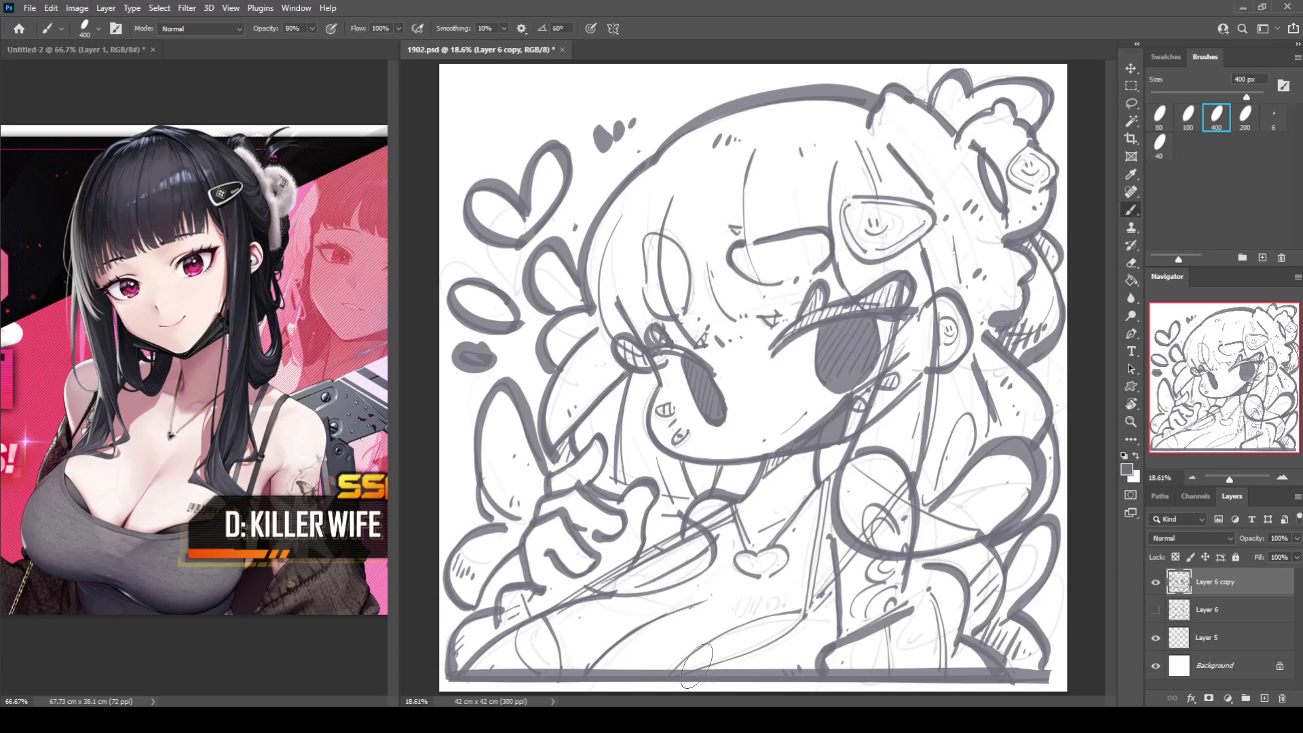
Step: Replace the thin curved neckline sketch across the lower chest with one bolder, cleaner curve
drag(680, 667, 776, 616)
key(ctrl+z)
mouse_move(680, 668)
mouse_down()
mouse_move(809, 607)
mouse_move(684, 669)
mouse_up()
key(ctrl+z)
drag(807, 613, 681, 671)
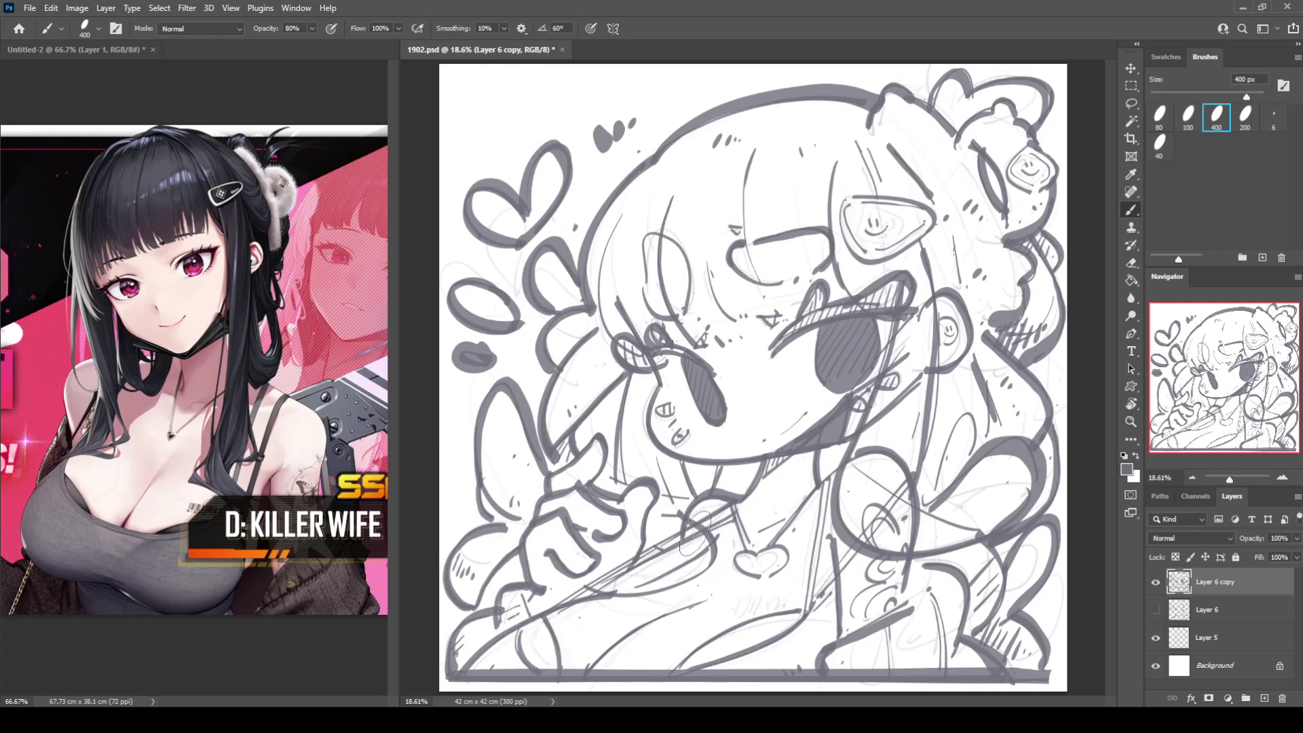
Step: Thicken the diagonal strap line over the front shoulder and the strap line running from the neck to the neckline
drag(564, 601, 726, 504)
drag(829, 480, 787, 609)
key(ctrl+z)
drag(828, 481, 795, 614)
key(ctrl+z)
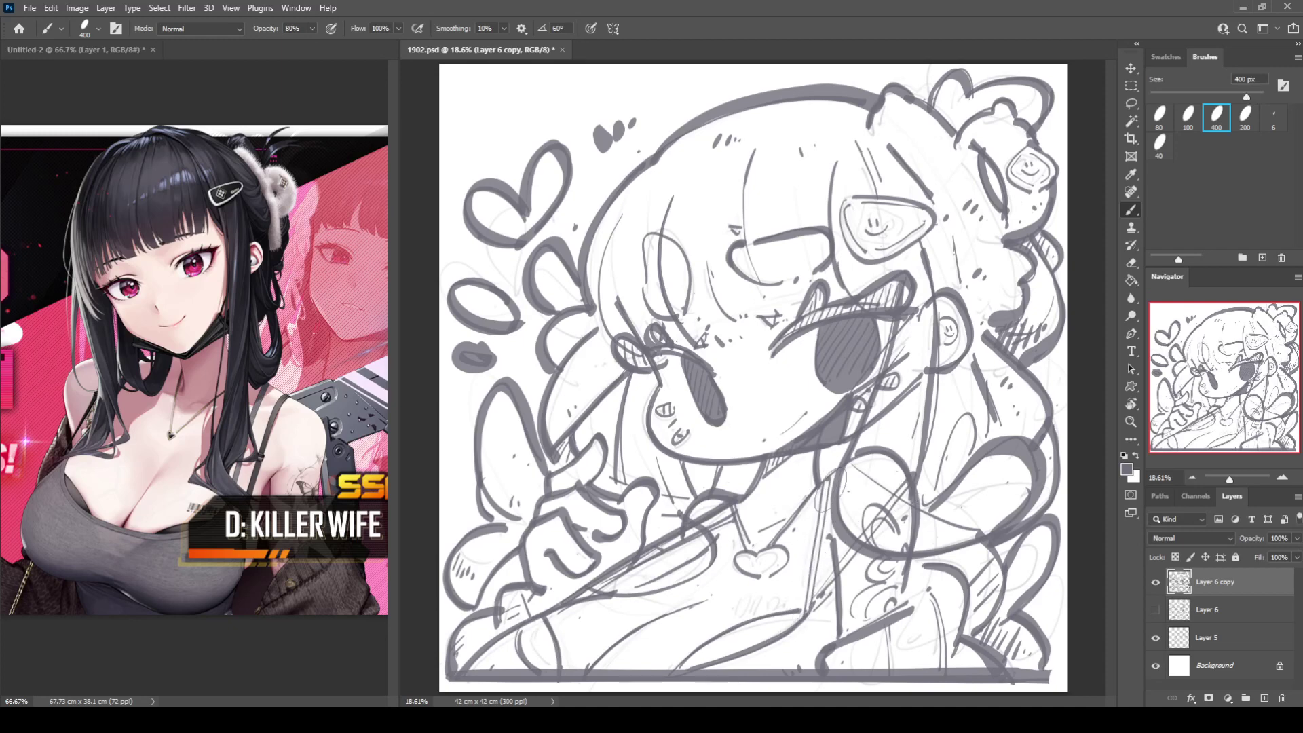
drag(829, 479, 806, 612)
key(ctrl+z)
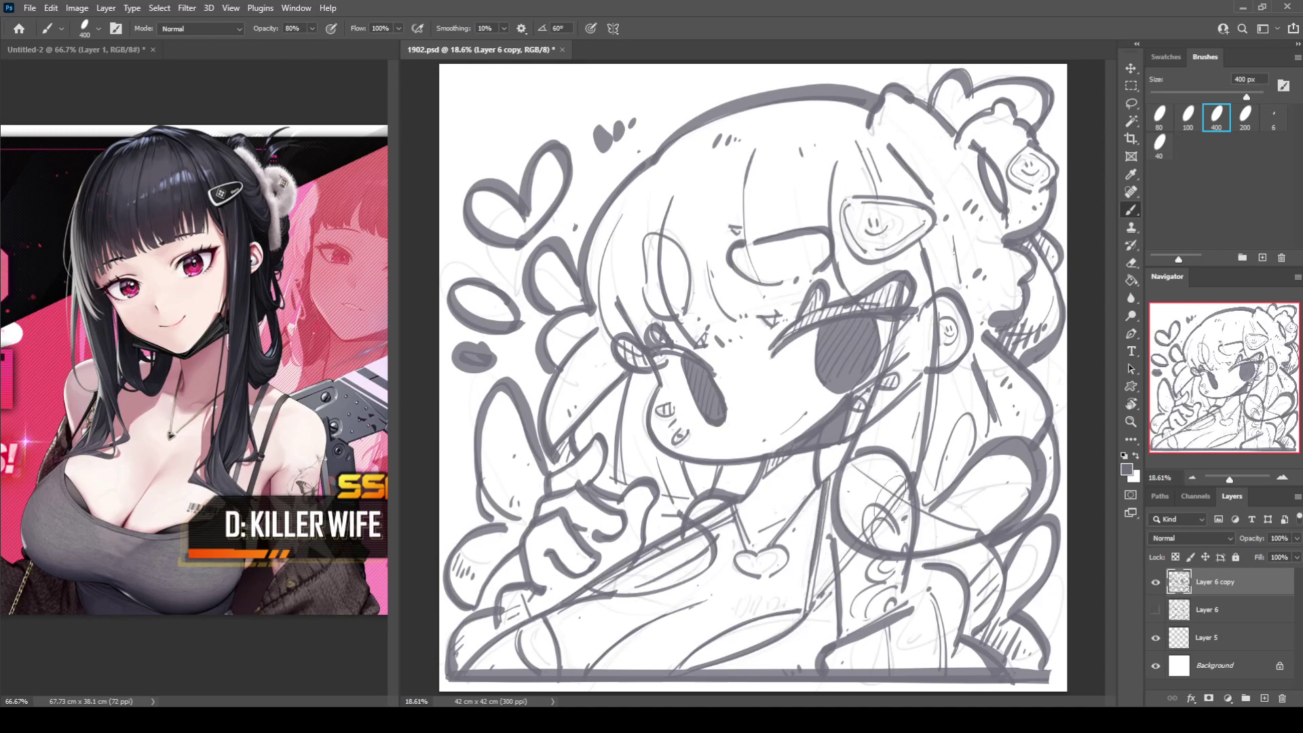
drag(908, 475, 804, 607)
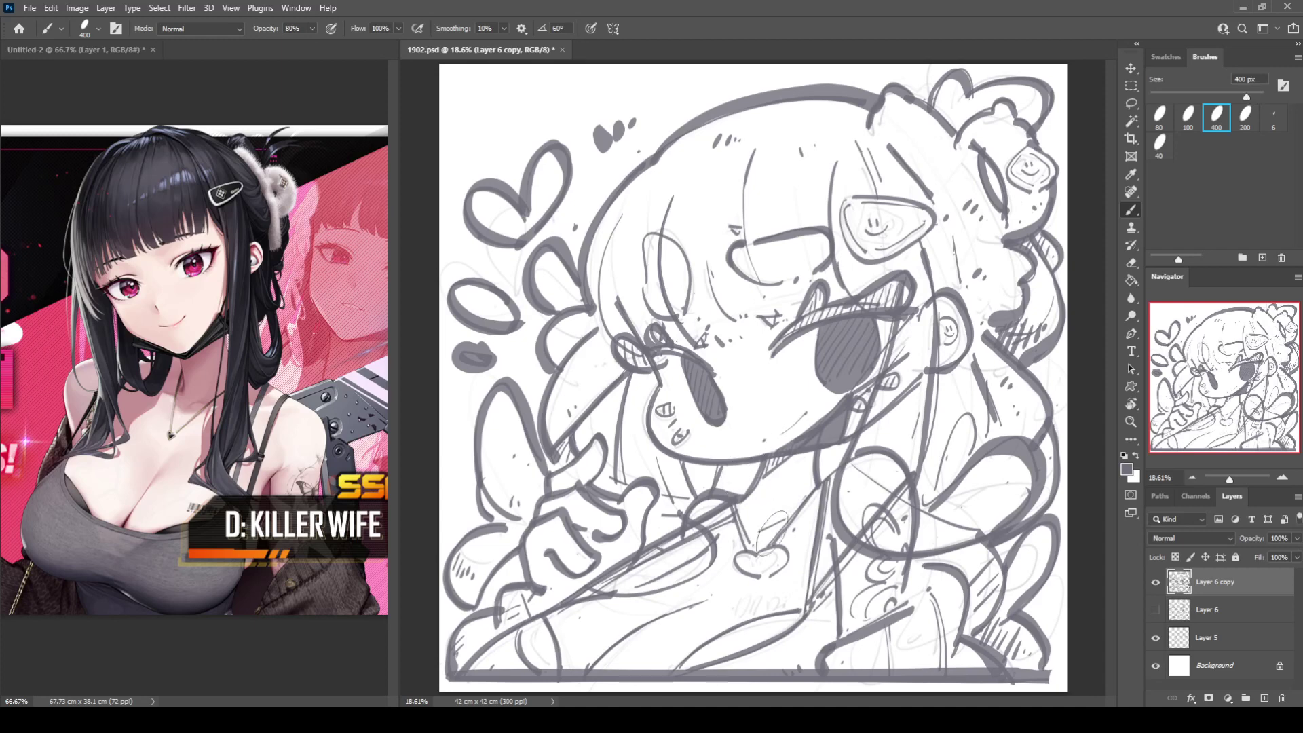
Step: Add shading strokes on the neck under the chin and save the document
drag(757, 501, 807, 450)
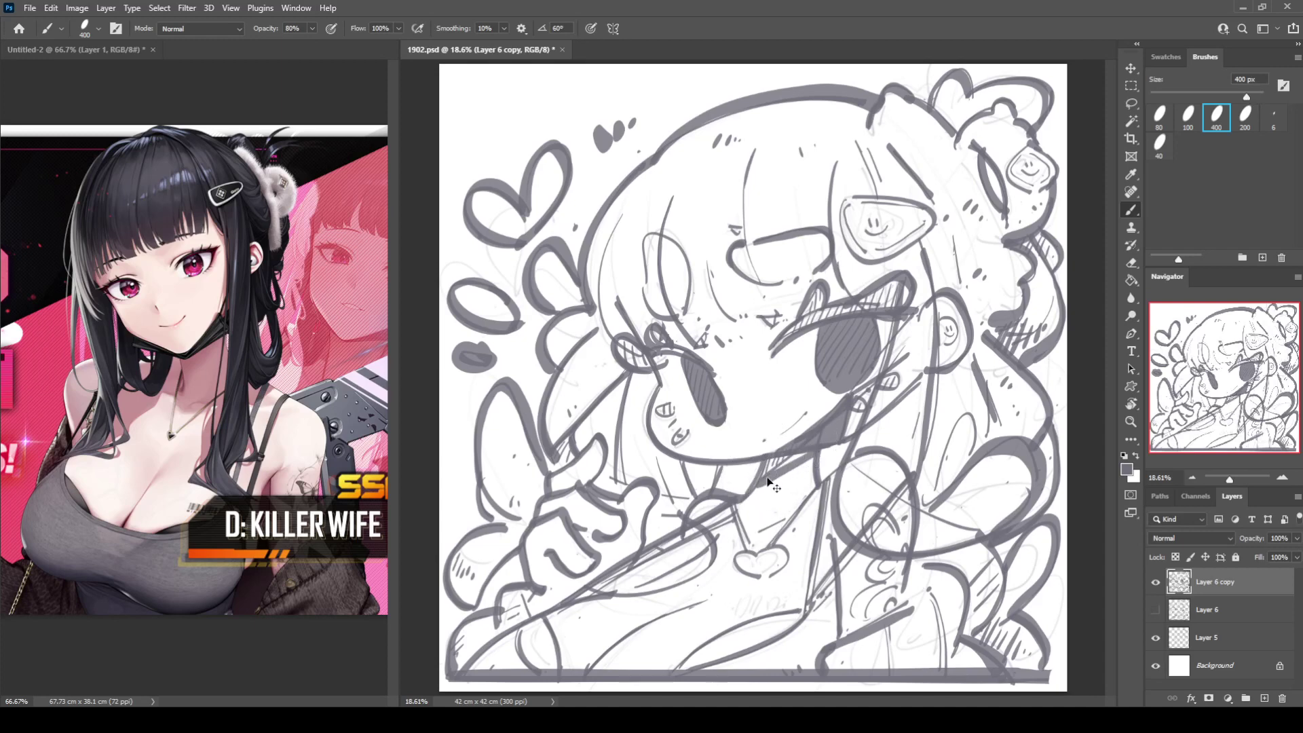
key(ctrl+z)
key(ctrl+shift+h)
key(ctrl+shift+h)
key(ctrl+s)
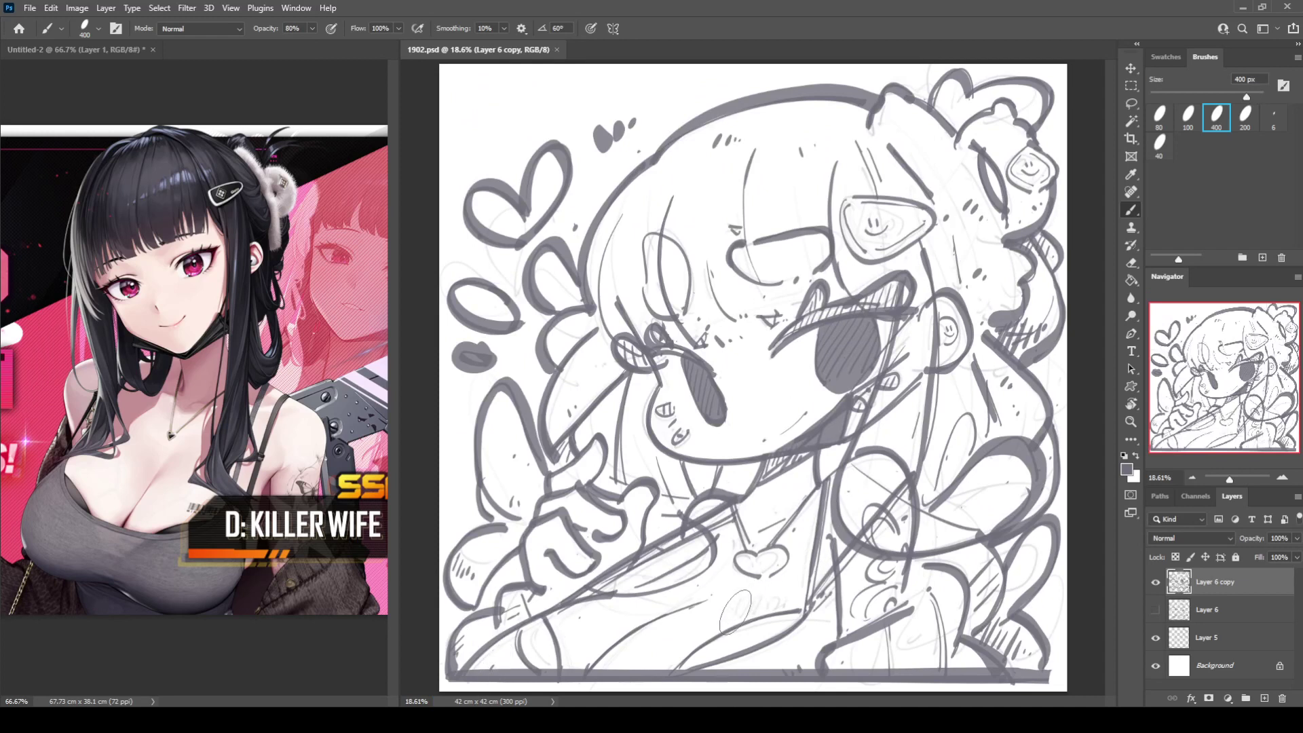
Step: Sketch a small block of hatching on the character's chest, just below the heart pendant
drag(743, 599, 739, 609)
key(ctrl+z)
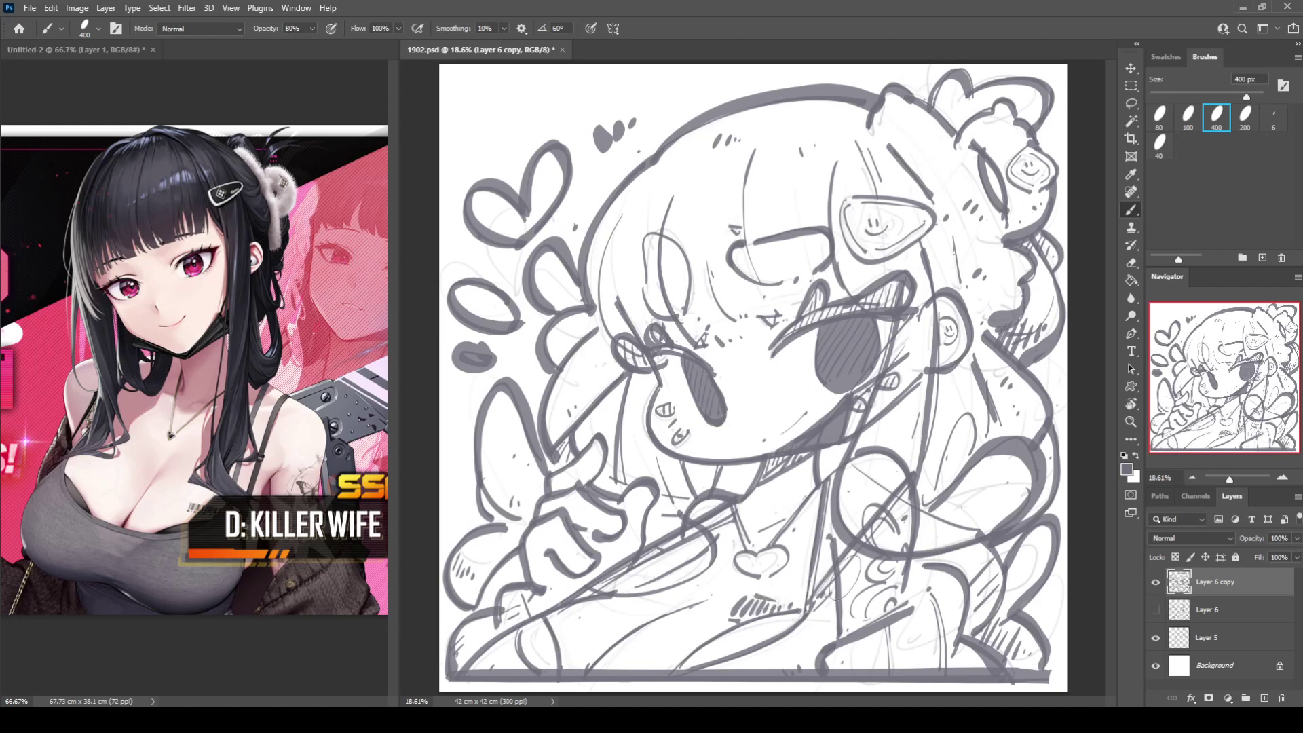
key(ctrl+shift+h)
key(ctrl+shift+h)
Step: Duplicate the Layer 6 copy sketch layer and hide the older layers beneath the duplicate
key(ctrl+j)
click(1156, 610)
click(1155, 665)
Step: Add a new layer directly beneath the duplicated sketch and fill it with the cream swatch colour
click(1232, 614)
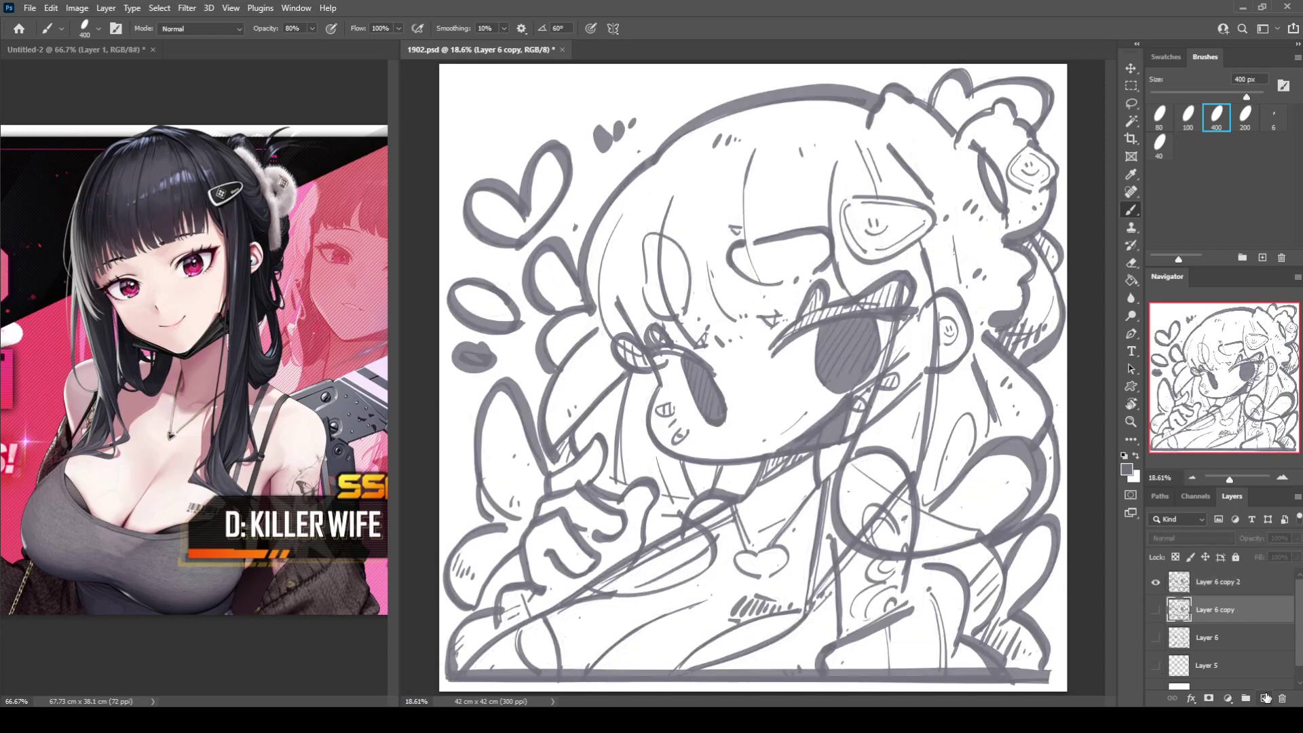
click(1266, 697)
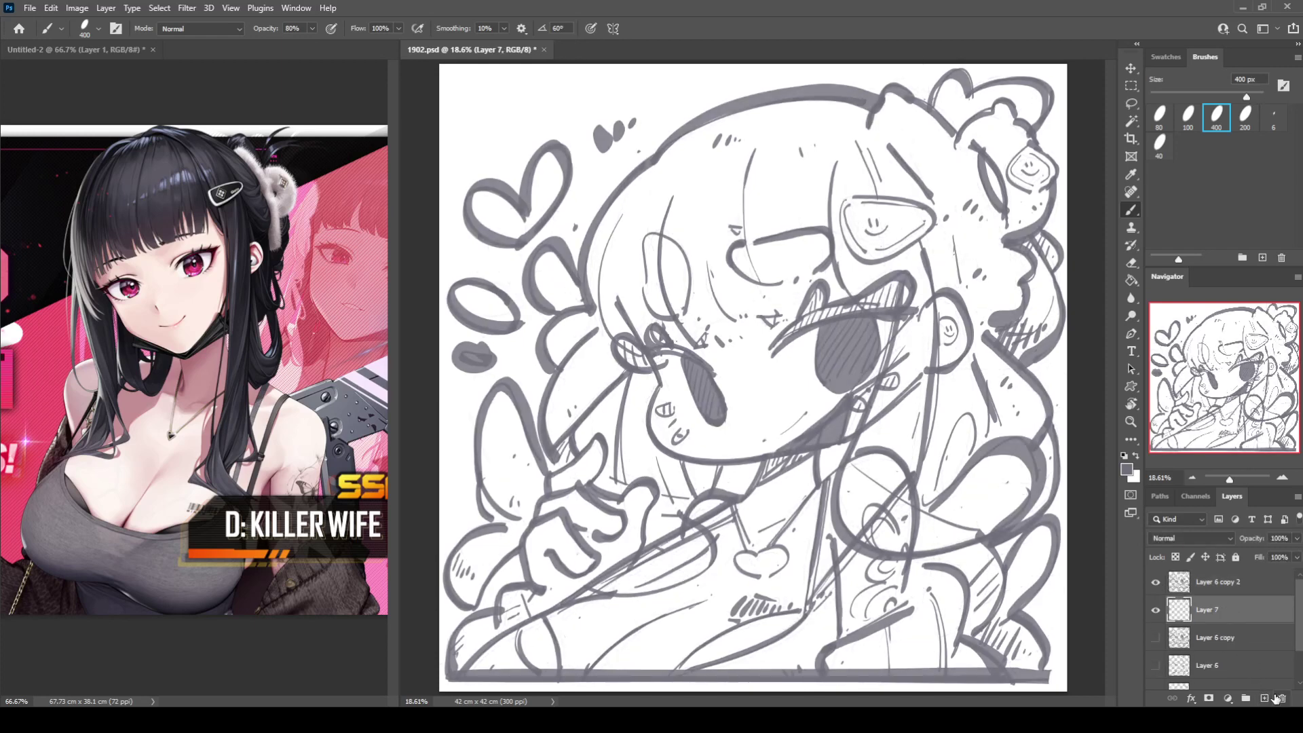
click(1179, 55)
click(1197, 79)
key(g)
click(941, 188)
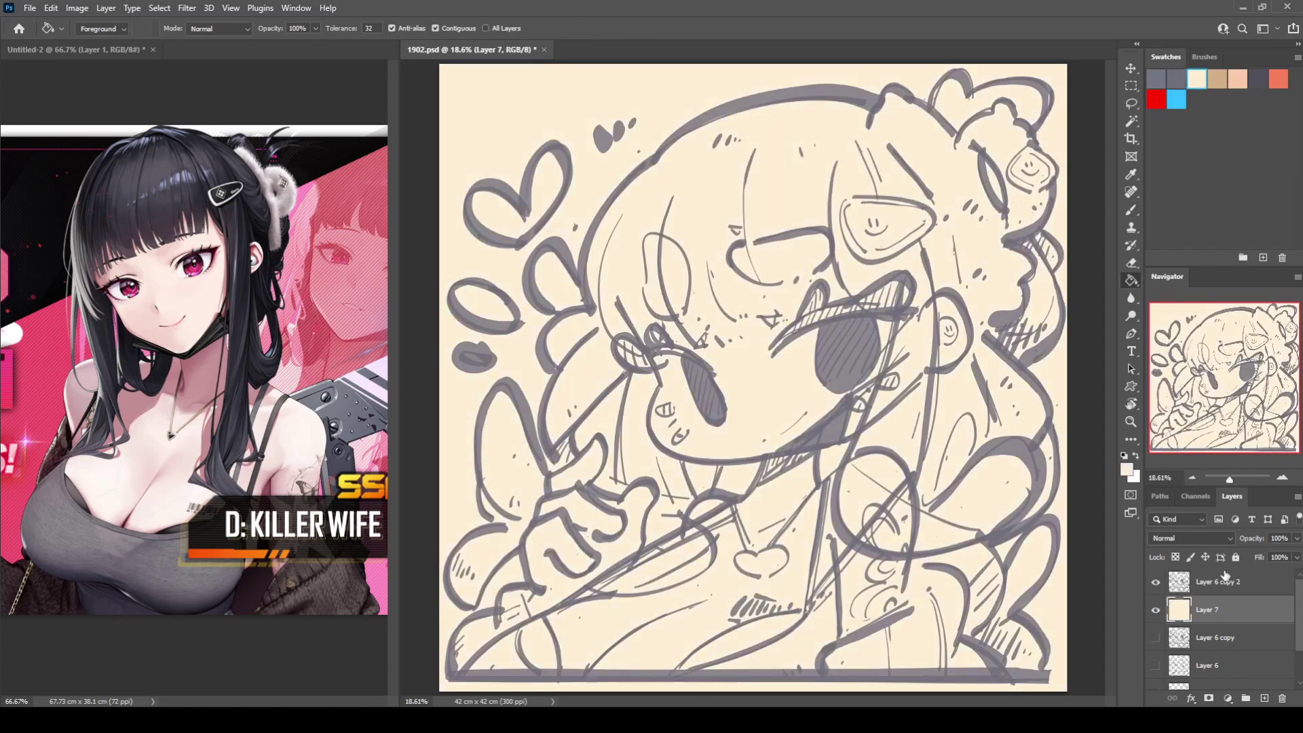
Step: Recolour the sketch lines dark grey-purple with a filled layer clipped to Layer 6 copy 2, and merge it down
click(1225, 576)
click(1263, 697)
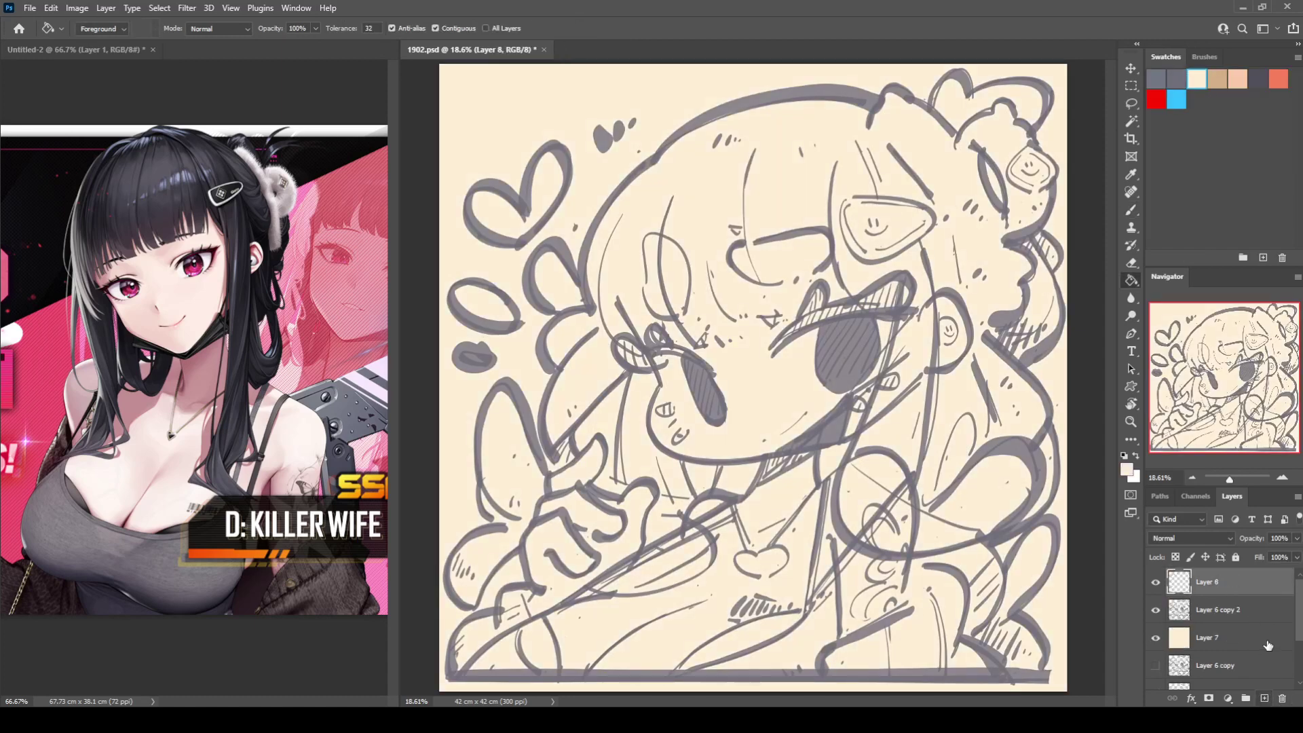
click(1259, 78)
click(974, 216)
alt+click(1227, 595)
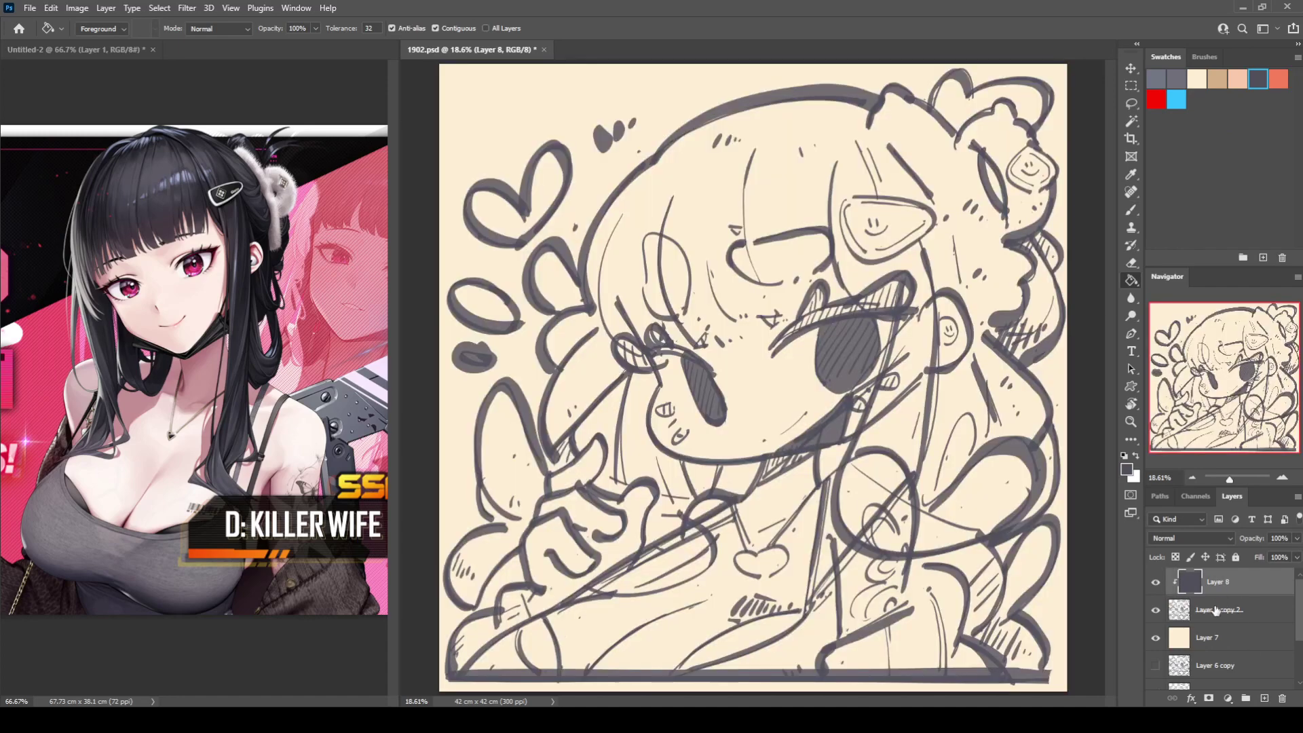
key(ctrl+e)
Step: Paint pale near-white skin highlights over the face and neck on Layer 7 with an enlarged brush
click(1197, 612)
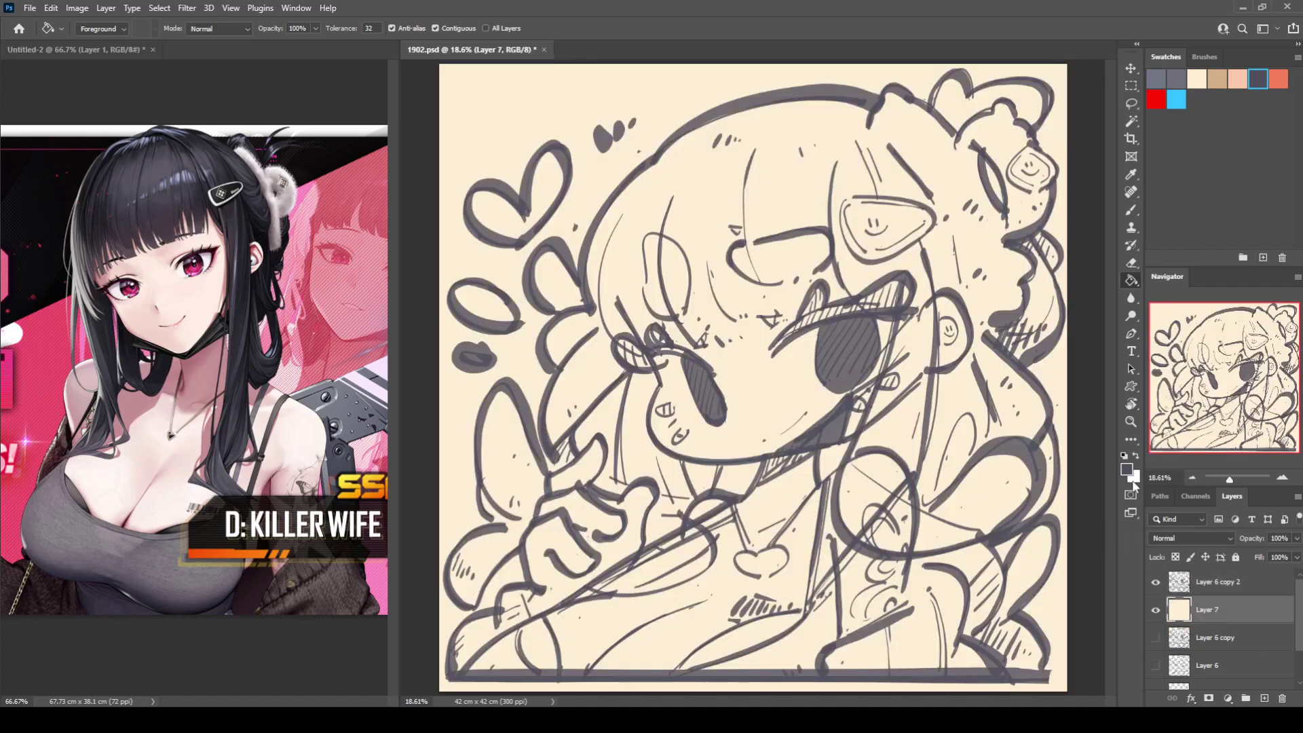
key(i)
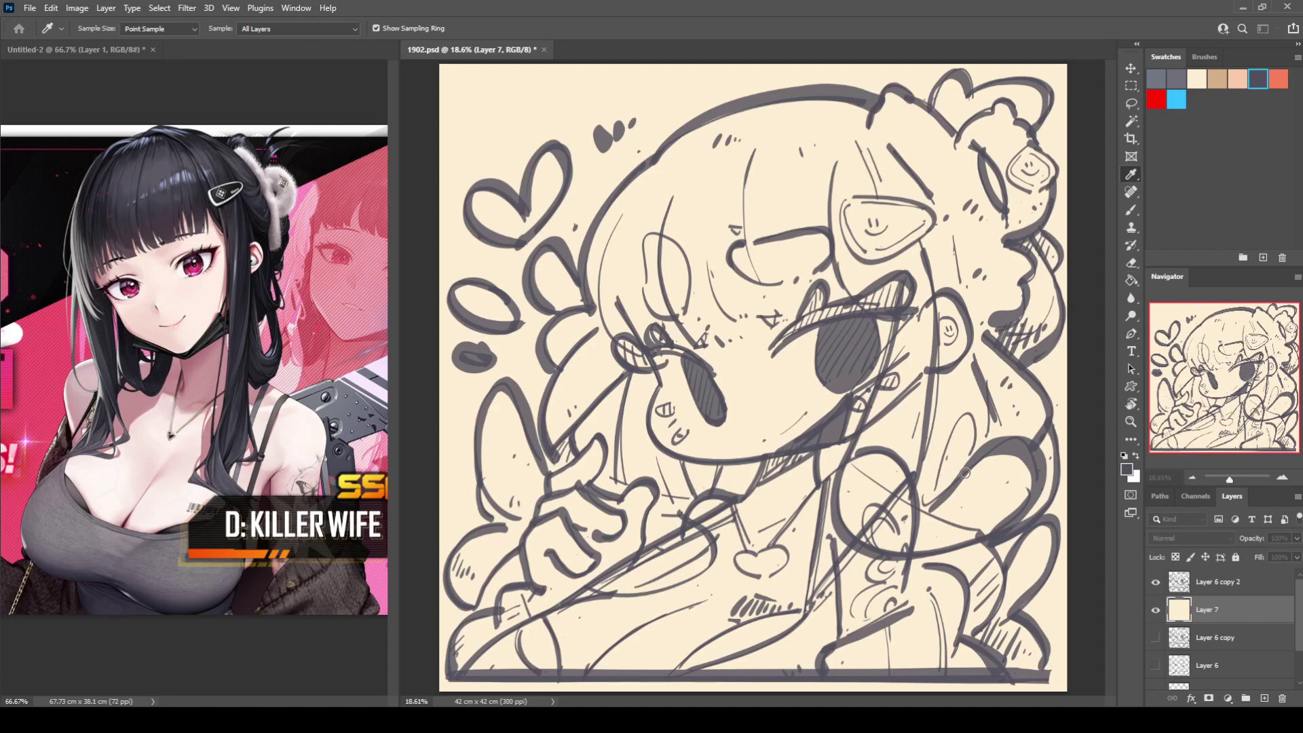
key(b)
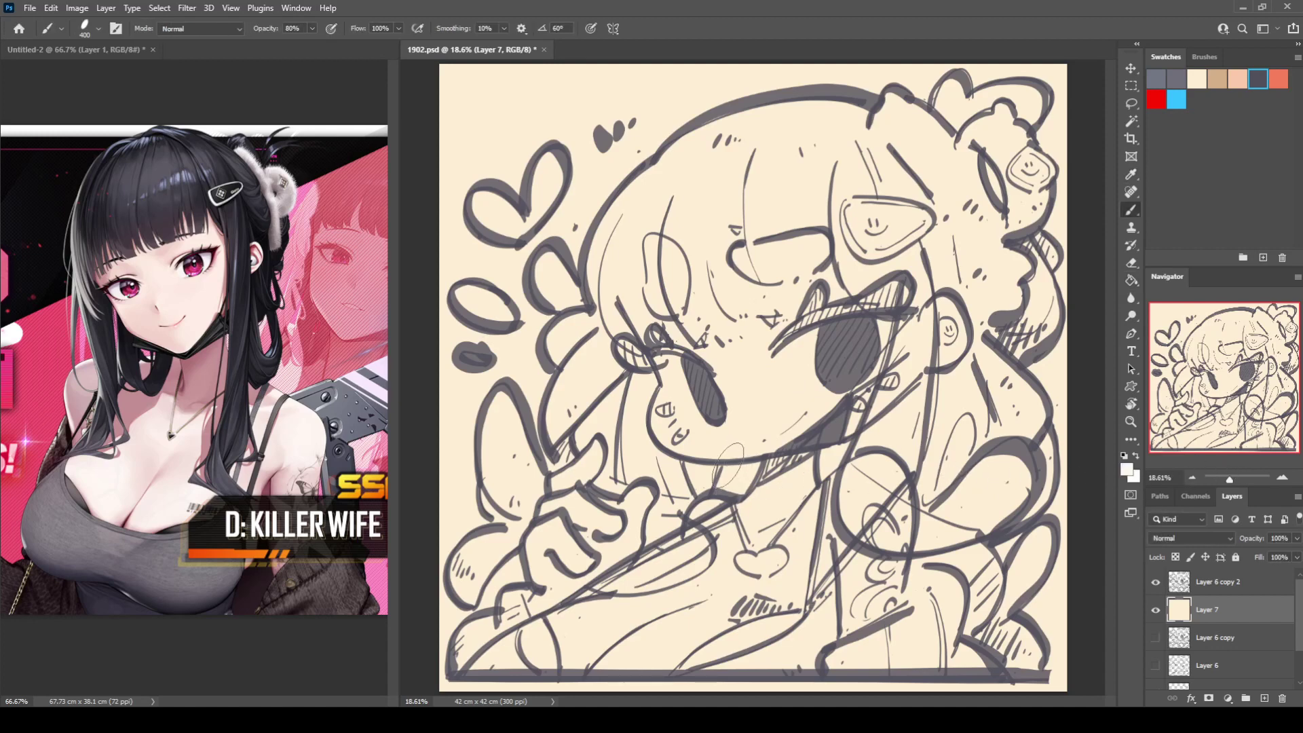
key(])
drag(666, 368, 657, 450)
mouse_move(781, 437)
mouse_down()
mouse_move(813, 408)
mouse_move(720, 339)
mouse_move(791, 275)
mouse_move(889, 322)
mouse_move(879, 340)
mouse_move(932, 324)
mouse_up()
drag(791, 502, 769, 503)
Step: Choose a light pink and brush blush around the ear, cheeks, nose and inner brows
key(i)
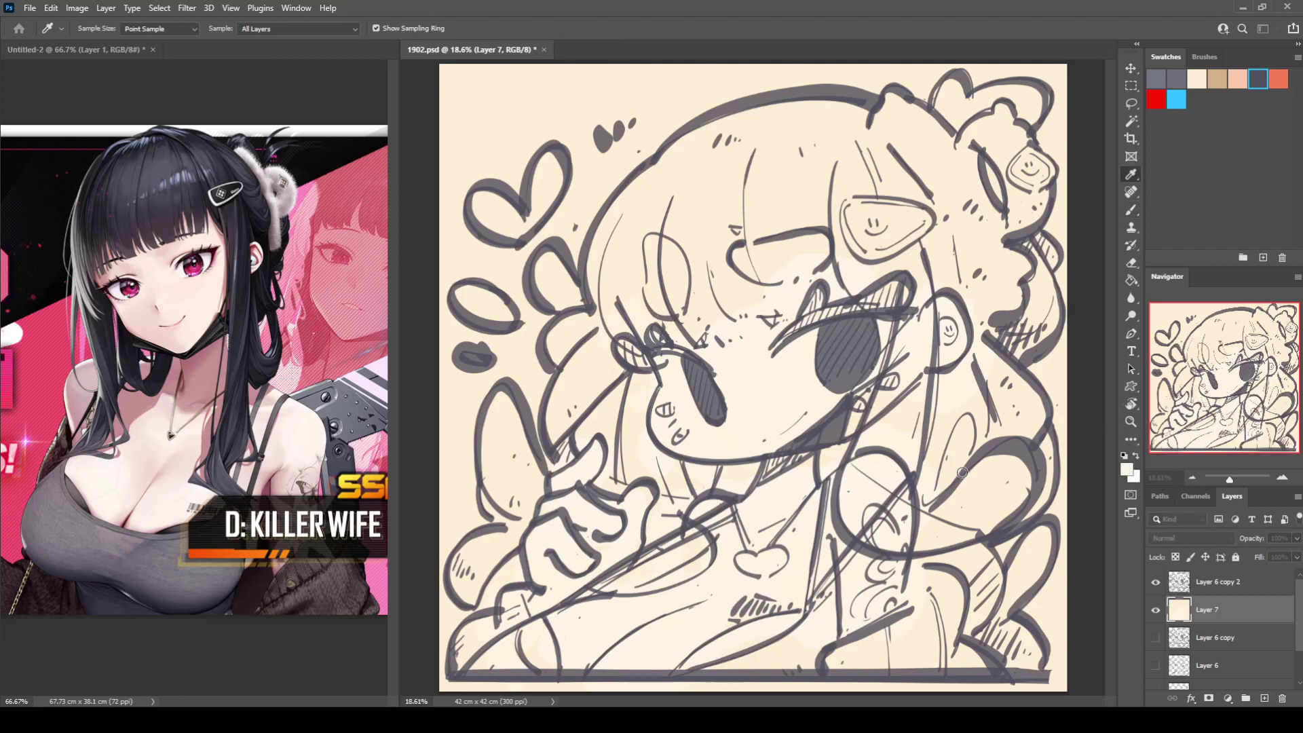
click(1226, 470)
mouse_move(834, 417)
mouse_down()
mouse_move(889, 397)
mouse_move(870, 386)
mouse_move(882, 400)
mouse_move(957, 271)
mouse_up()
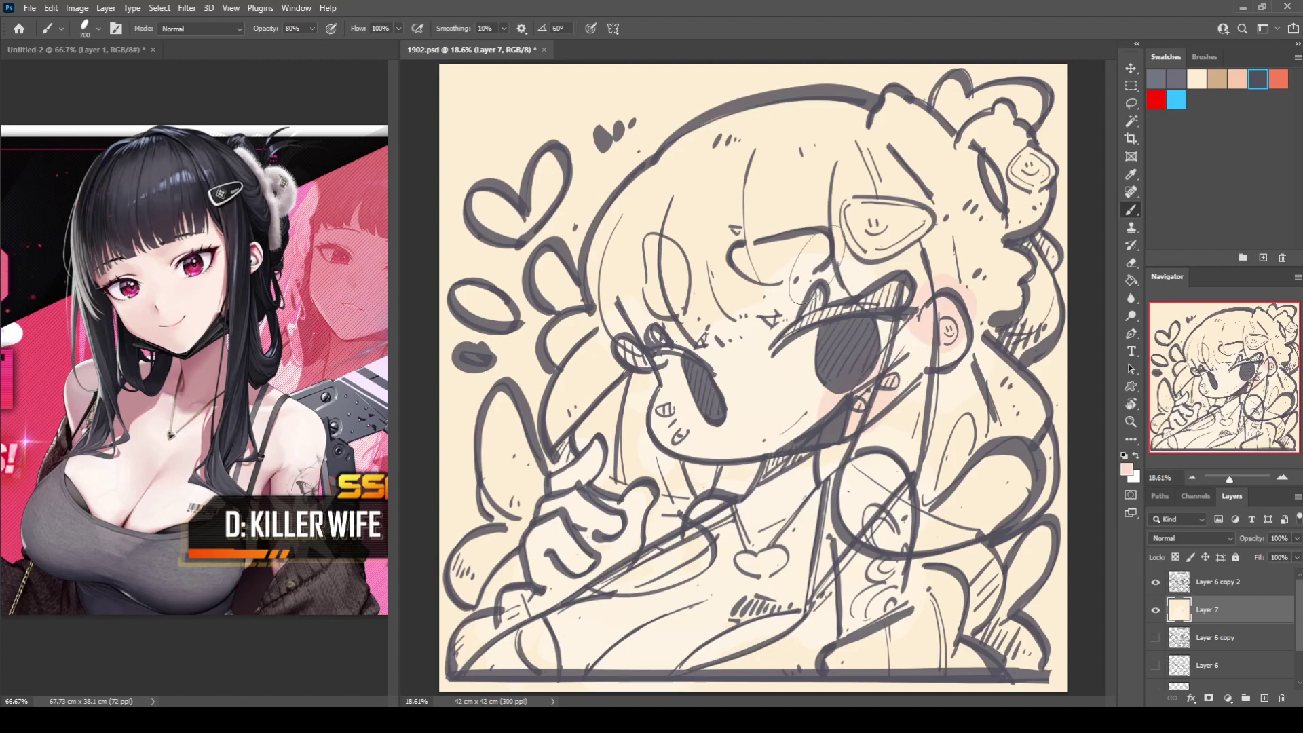
mouse_move(808, 286)
mouse_down()
mouse_move(763, 314)
mouse_move(775, 320)
mouse_move(690, 340)
mouse_move(748, 396)
mouse_up()
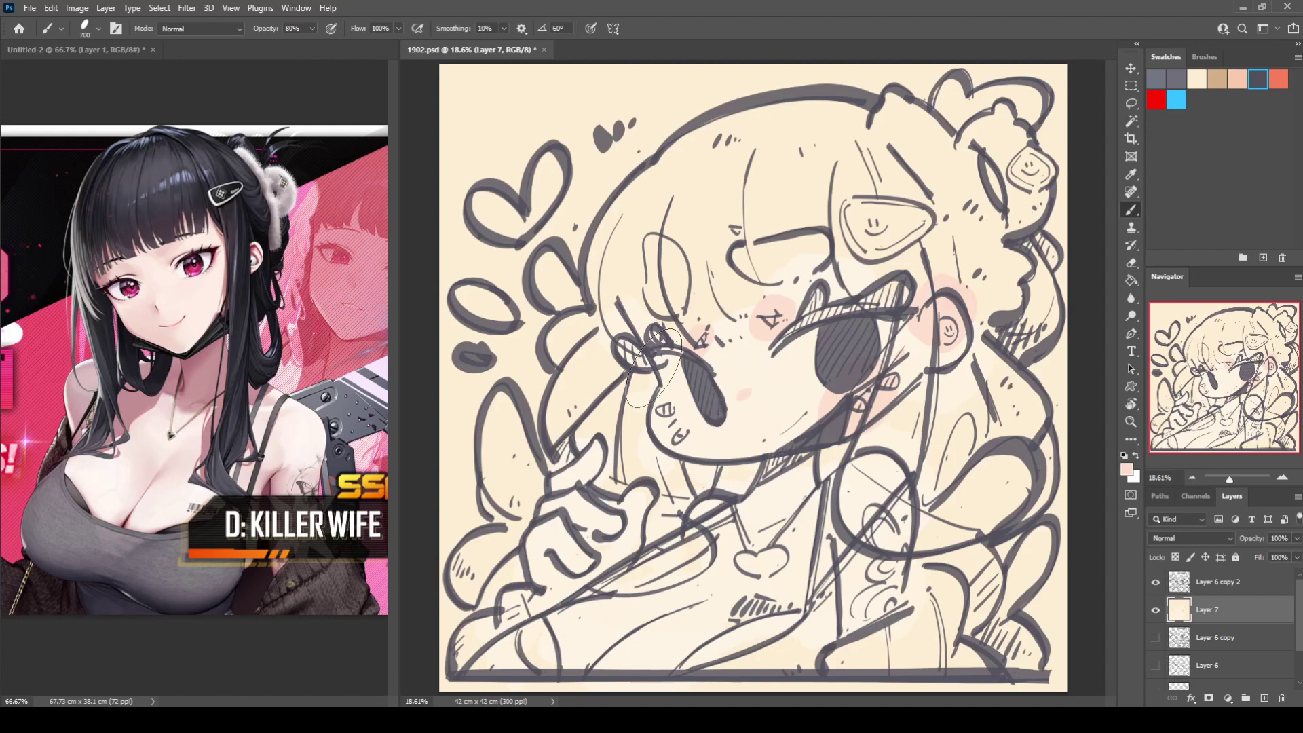
mouse_move(669, 377)
mouse_down()
mouse_move(638, 342)
mouse_move(670, 407)
mouse_move(641, 444)
mouse_move(669, 418)
mouse_move(638, 401)
mouse_up()
Step: Brush the light pink over the neck, raised hand and lower chest
mouse_move(764, 489)
mouse_down()
mouse_move(806, 478)
mouse_move(771, 497)
mouse_move(694, 500)
mouse_up()
mouse_move(845, 469)
mouse_down()
mouse_move(882, 469)
mouse_move(859, 606)
mouse_move(873, 634)
mouse_move(590, 672)
mouse_move(540, 651)
mouse_move(526, 509)
mouse_move(553, 529)
mouse_move(572, 498)
mouse_move(581, 506)
mouse_move(600, 456)
mouse_up()
drag(630, 517, 637, 501)
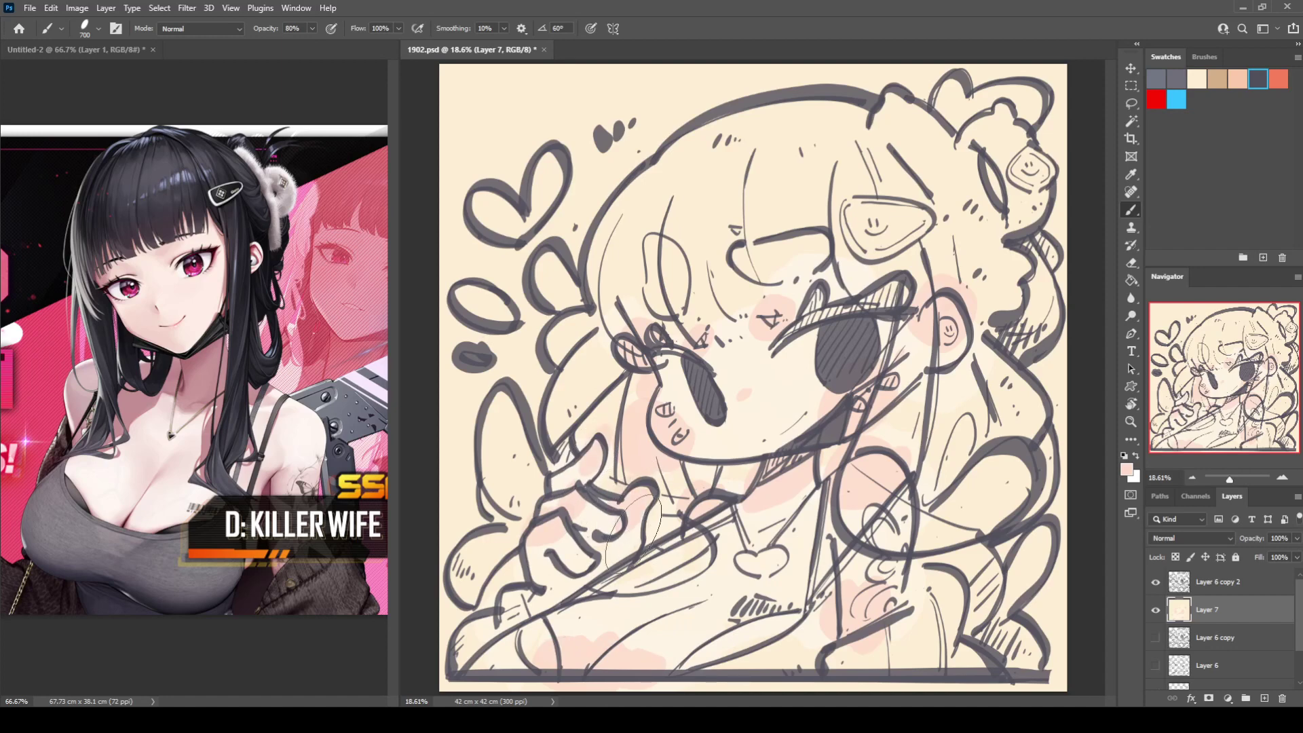
mouse_move(563, 638)
mouse_down()
mouse_move(605, 640)
mouse_move(598, 652)
mouse_move(579, 620)
mouse_move(615, 612)
mouse_move(612, 661)
mouse_move(671, 642)
mouse_up()
Step: Sample skin tones from the canvas and blend them across the neck, chest and raised hand
alt+click(556, 625)
alt+click(588, 637)
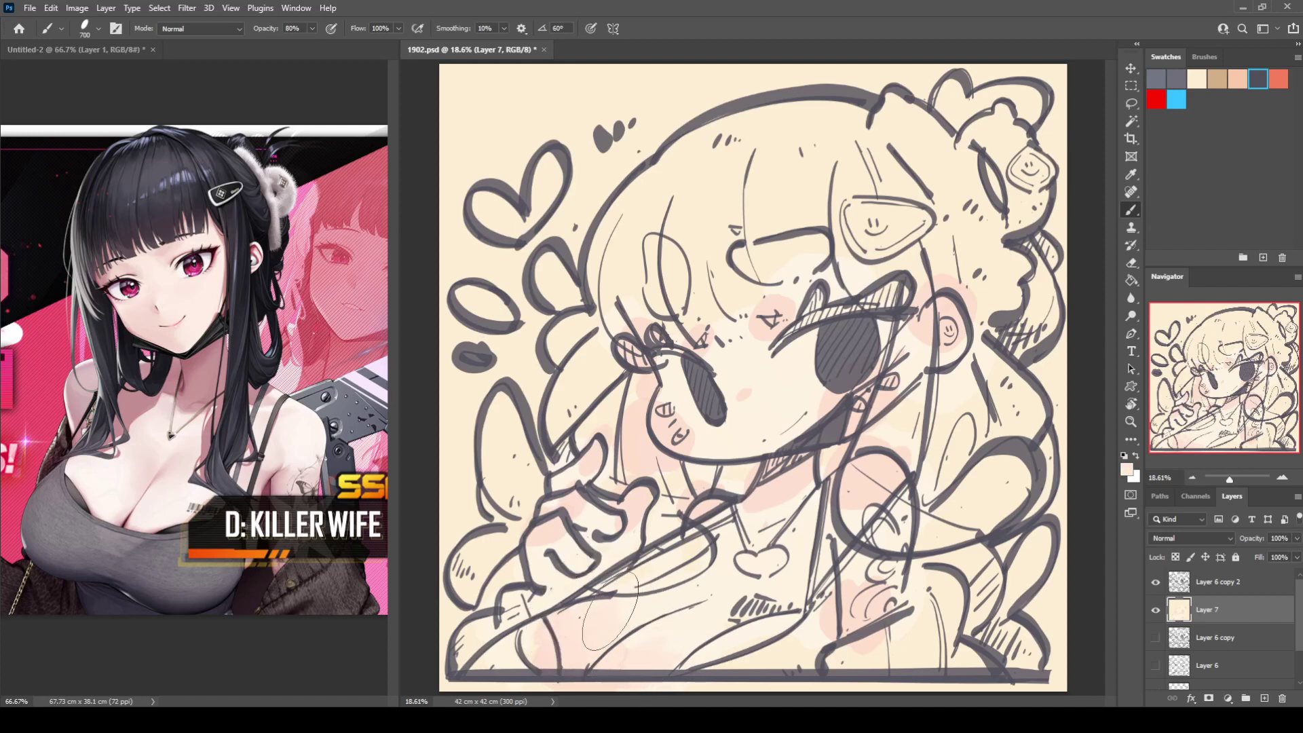
mouse_move(780, 504)
mouse_down()
mouse_move(804, 523)
mouse_move(824, 522)
mouse_move(829, 504)
mouse_move(839, 537)
mouse_move(861, 522)
mouse_move(858, 597)
mouse_move(807, 592)
mouse_move(799, 610)
mouse_move(760, 554)
mouse_move(743, 566)
mouse_move(791, 560)
mouse_up()
mouse_move(585, 494)
mouse_down()
mouse_move(560, 504)
mouse_move(585, 477)
mouse_move(637, 504)
mouse_move(634, 527)
mouse_move(604, 546)
mouse_move(561, 544)
mouse_move(545, 585)
mouse_up()
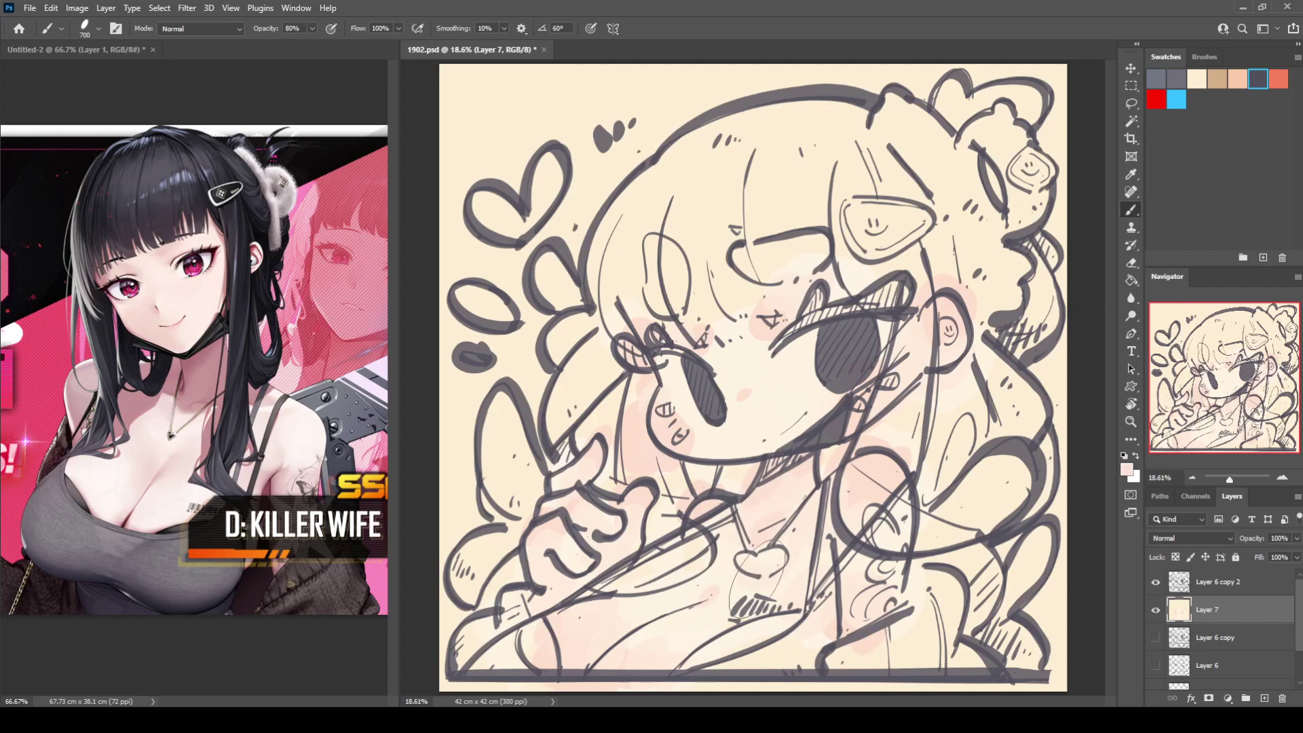
Step: Choose a deeper pink and shade under the chin, the shoulder, the inner brows, the ear and the side of the face
key(i)
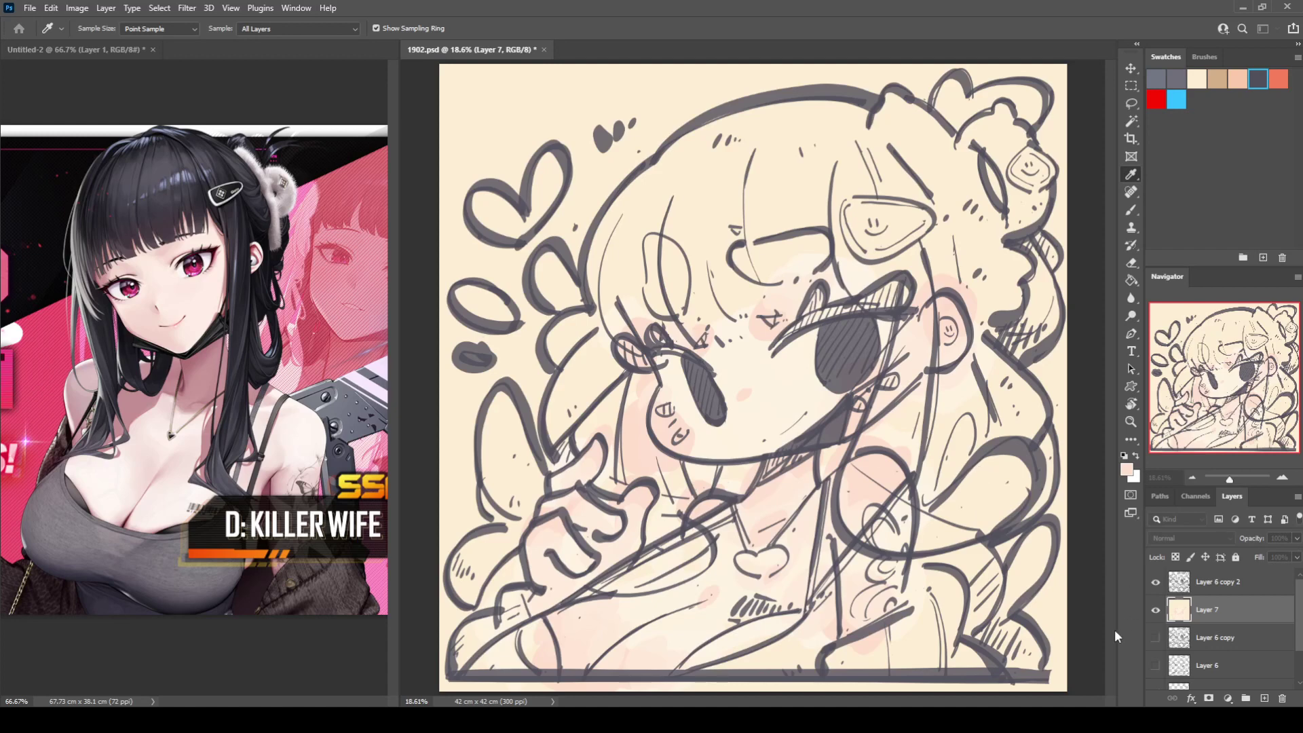
key(b)
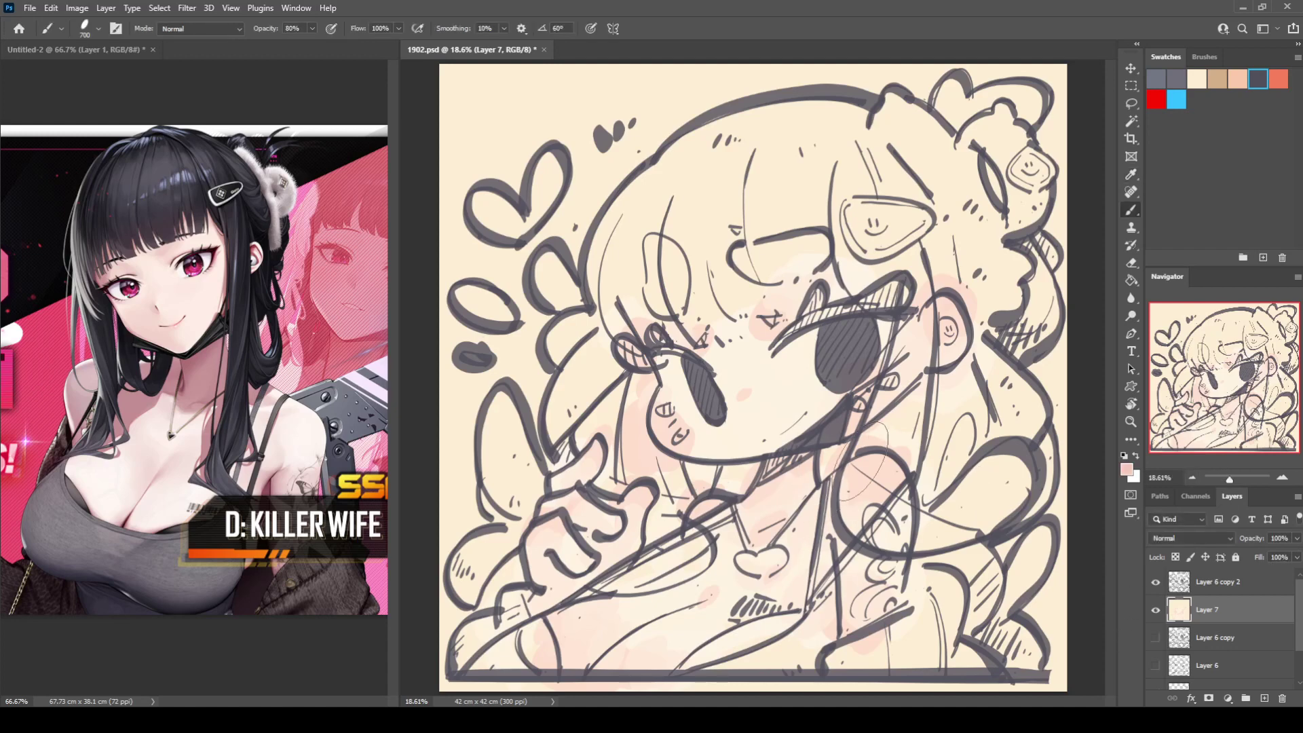
mouse_move(861, 459)
mouse_down()
mouse_move(889, 441)
mouse_move(876, 475)
mouse_up()
mouse_move(699, 485)
mouse_down()
mouse_move(713, 506)
mouse_move(817, 464)
mouse_up()
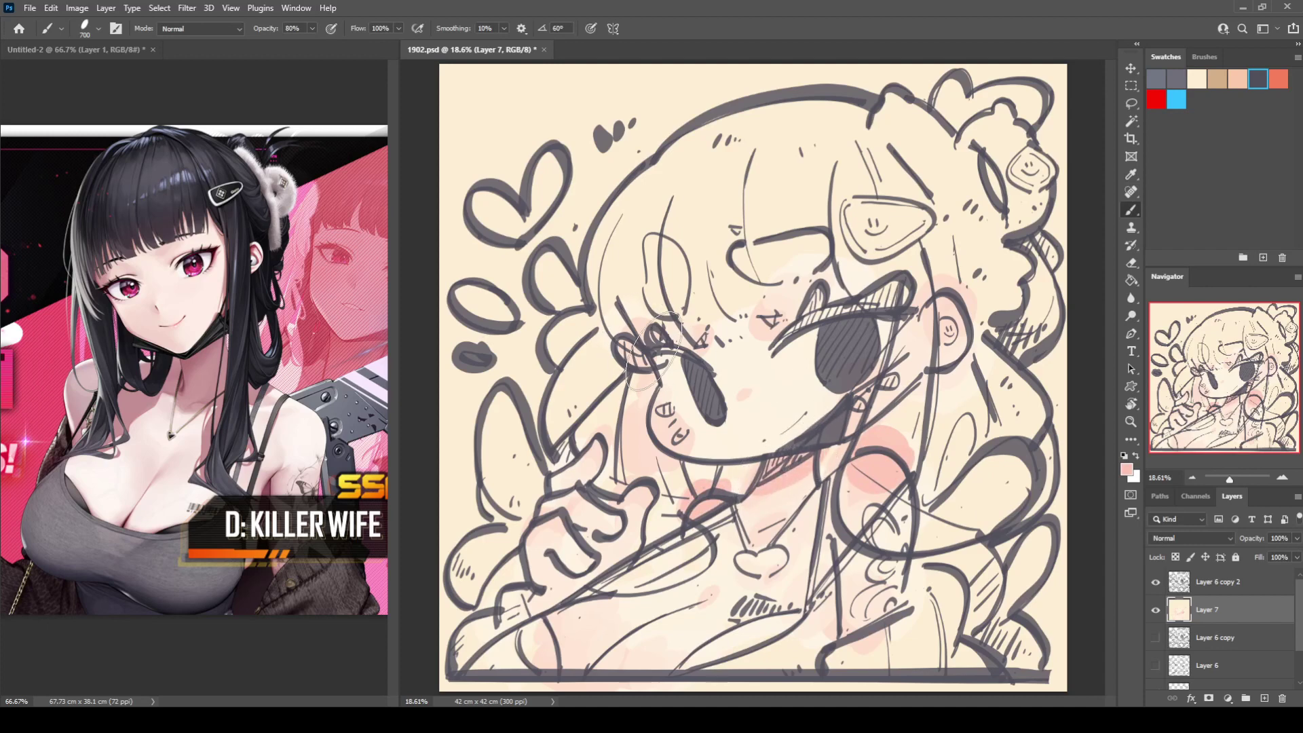
mouse_move(651, 352)
mouse_down()
mouse_move(641, 335)
mouse_move(719, 339)
mouse_move(706, 357)
mouse_move(769, 324)
mouse_up()
mouse_move(940, 310)
mouse_down()
mouse_move(896, 380)
mouse_move(882, 366)
mouse_move(882, 394)
mouse_move(883, 380)
mouse_up()
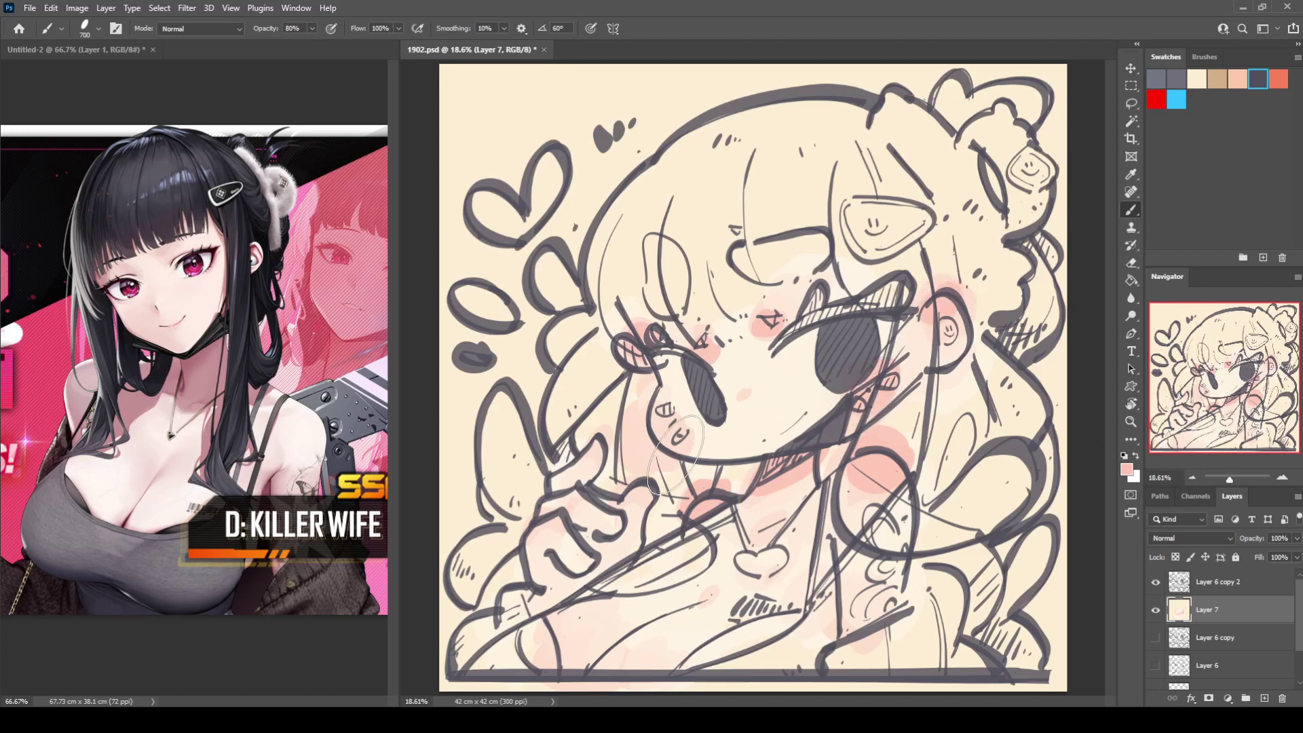
Step: Add pink shading to the outer cheek and the raised fingers, and touch up the brow and ear blush
mouse_move(674, 453)
mouse_down()
mouse_move(663, 435)
mouse_move(675, 441)
mouse_up()
mouse_move(599, 431)
mouse_down()
mouse_move(592, 448)
mouse_move(621, 522)
mouse_move(597, 526)
mouse_move(574, 557)
mouse_move(648, 490)
mouse_move(641, 503)
mouse_up()
mouse_move(520, 533)
mouse_down()
mouse_move(537, 533)
mouse_move(544, 508)
mouse_move(557, 558)
mouse_move(539, 593)
mouse_move(570, 570)
mouse_move(535, 606)
mouse_move(564, 614)
mouse_move(567, 591)
mouse_move(574, 614)
mouse_move(631, 528)
mouse_up()
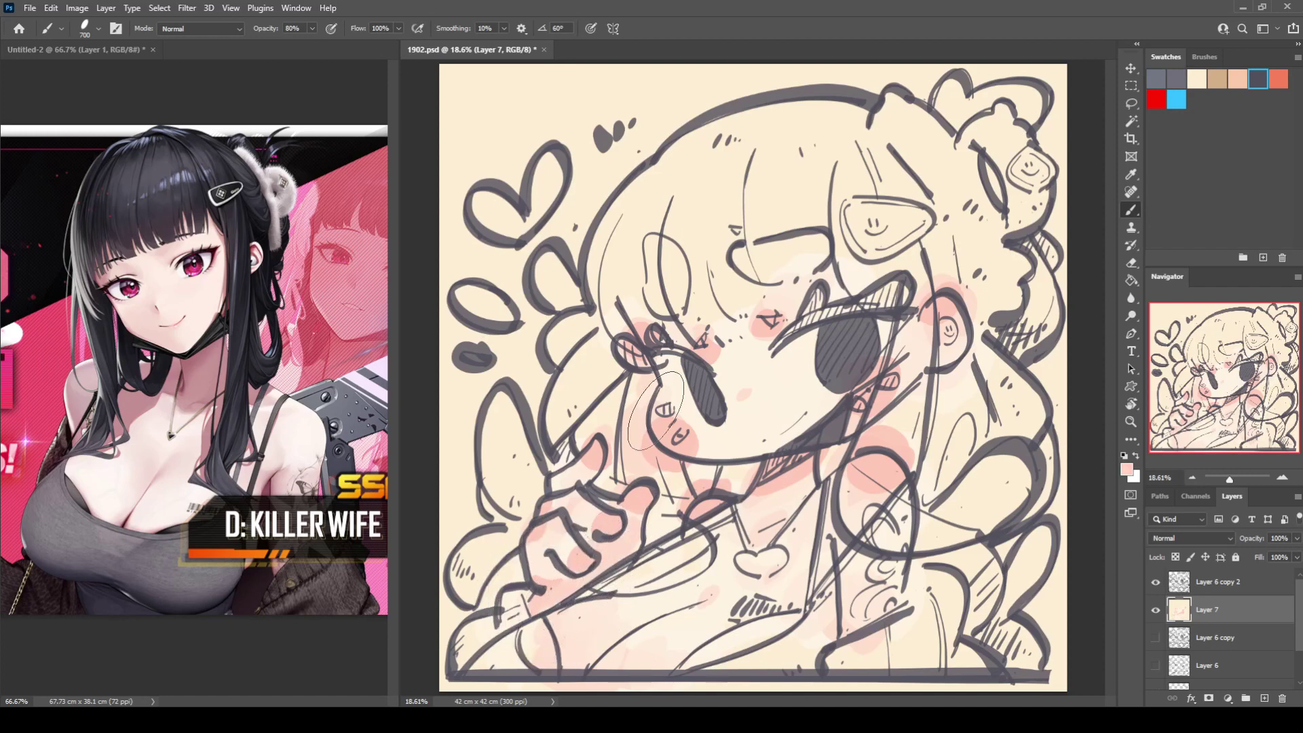
drag(656, 411, 649, 418)
drag(773, 327, 779, 310)
drag(942, 332, 957, 329)
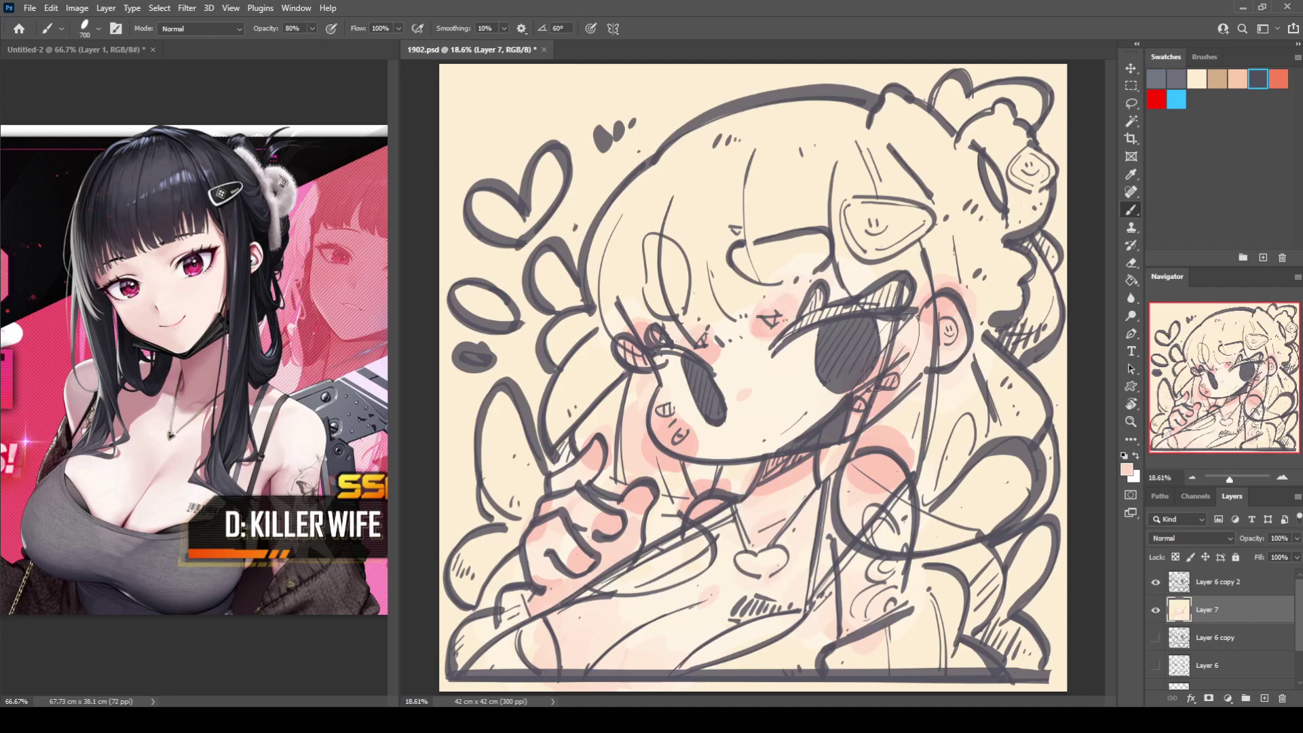
Step: Blend the skin shading over the lower chest and upper arm with pinks sampled from the canvas
alt+click(760, 342)
alt+click(857, 475)
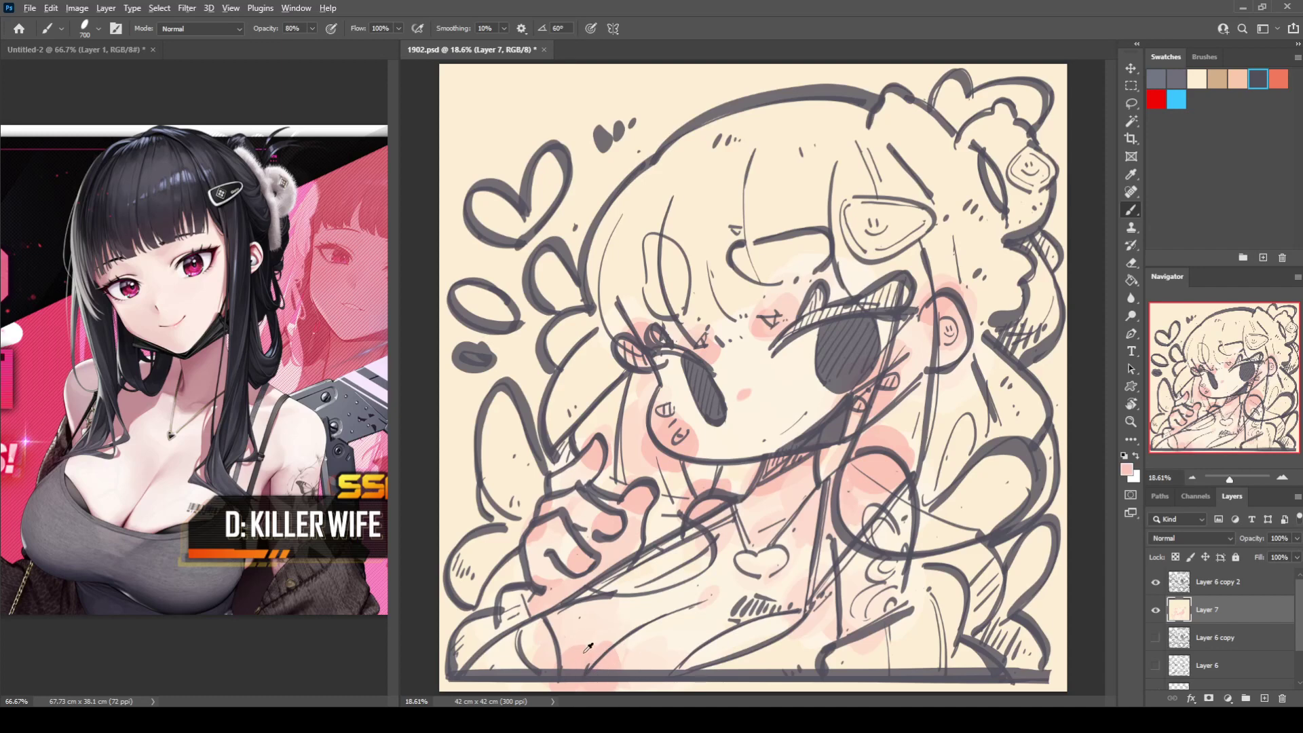
alt+click(577, 634)
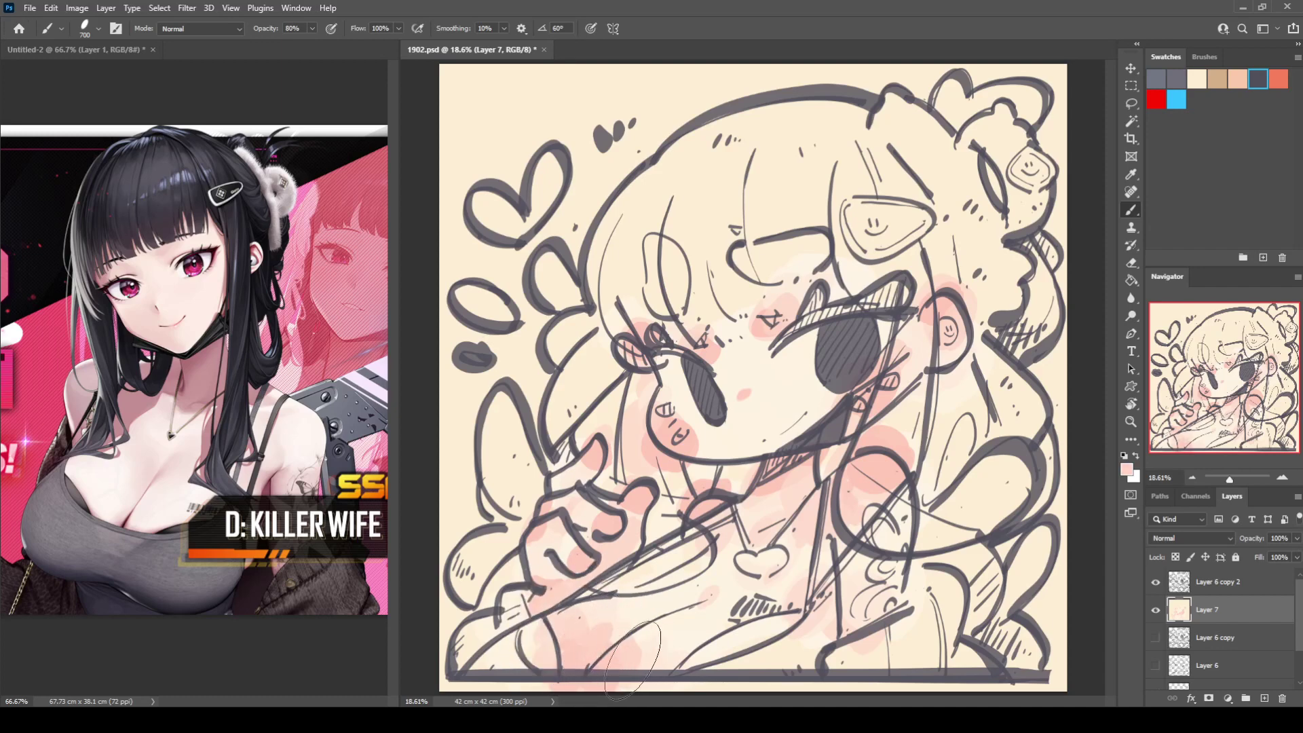
drag(587, 611, 699, 645)
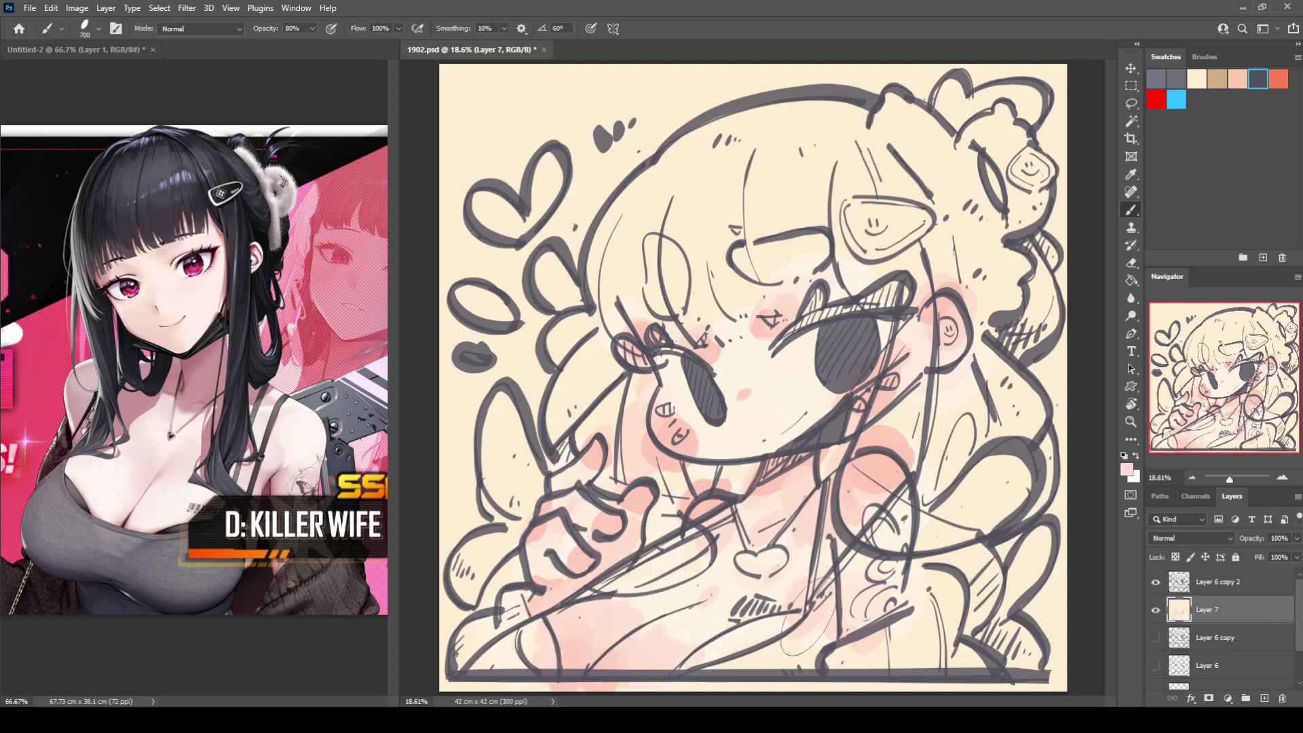
alt+click(886, 475)
drag(841, 621, 867, 630)
mouse_move(808, 577)
mouse_down()
mouse_move(819, 592)
mouse_move(820, 581)
mouse_up()
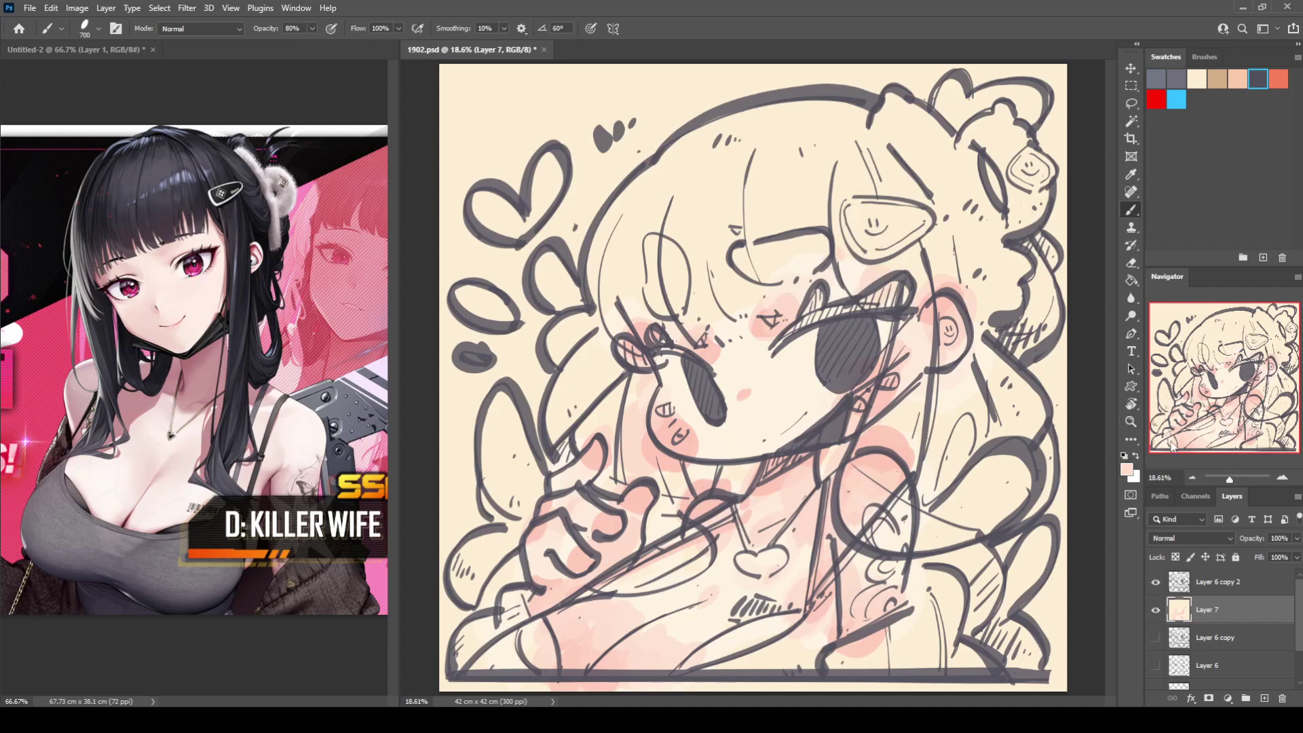
Step: Choose a stronger pink and deepen the shading along the lower chest and the neck
key(i)
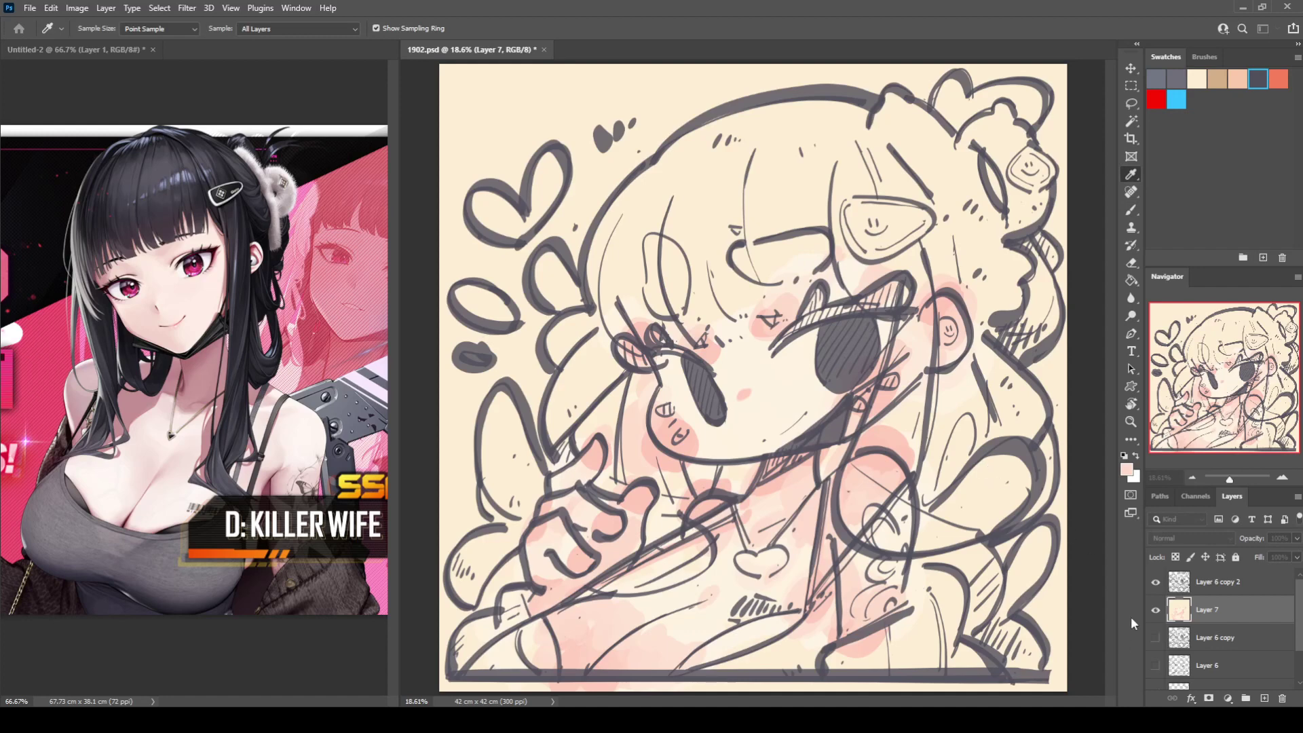
key(b)
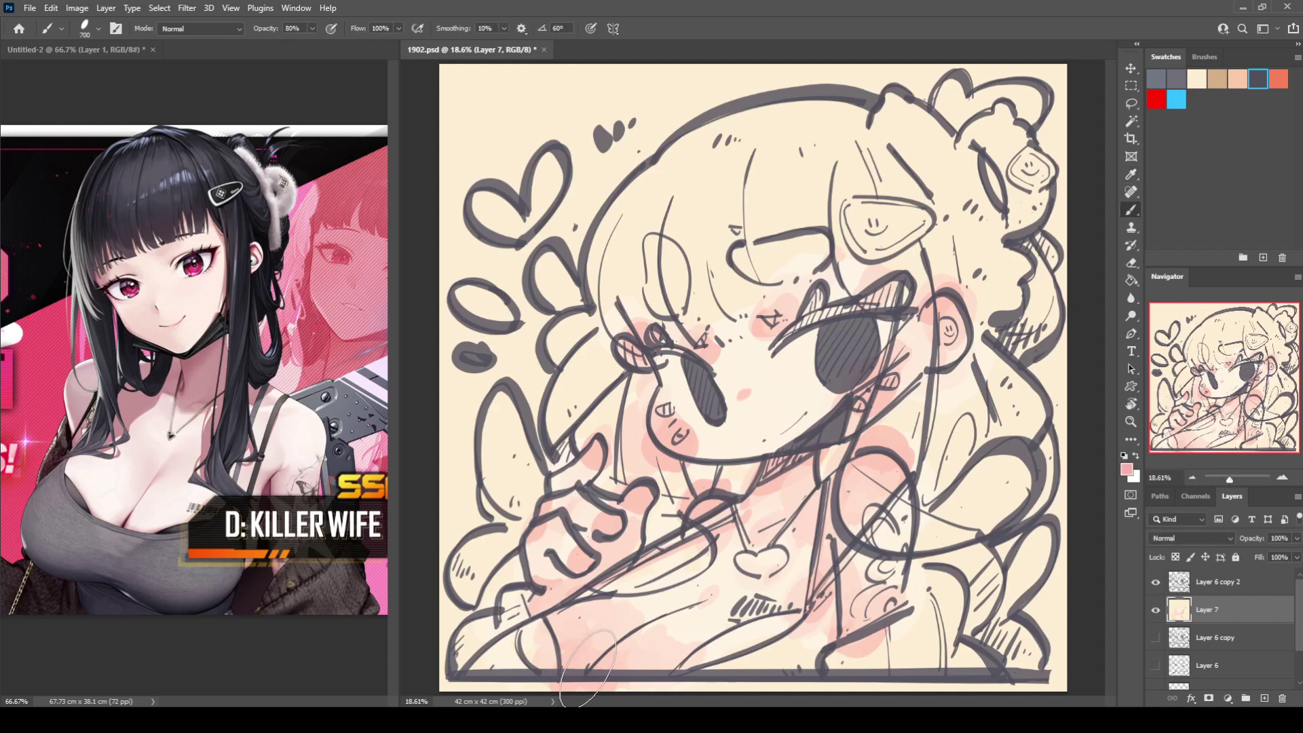
drag(588, 665, 694, 607)
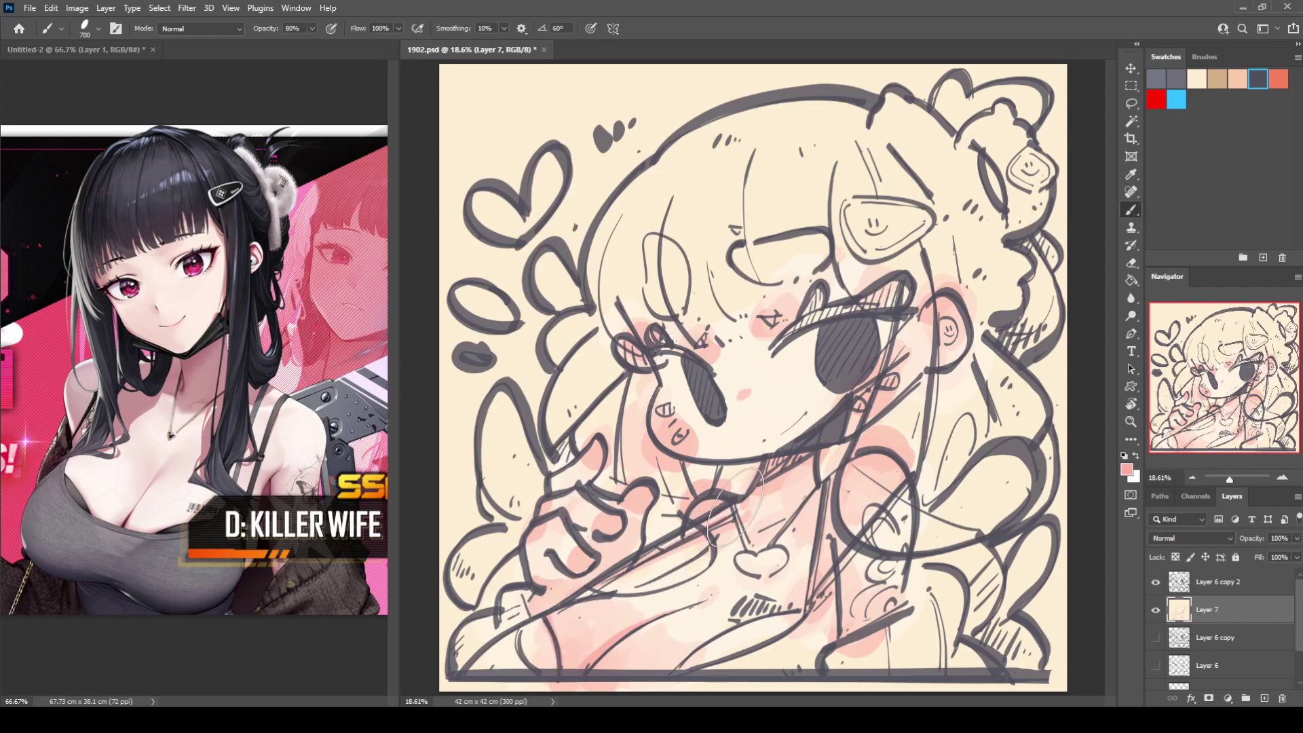
mouse_move(738, 507)
mouse_down()
mouse_move(754, 546)
mouse_move(775, 523)
mouse_move(785, 543)
mouse_move(772, 549)
mouse_move(805, 506)
mouse_up()
key(z)
key(b)
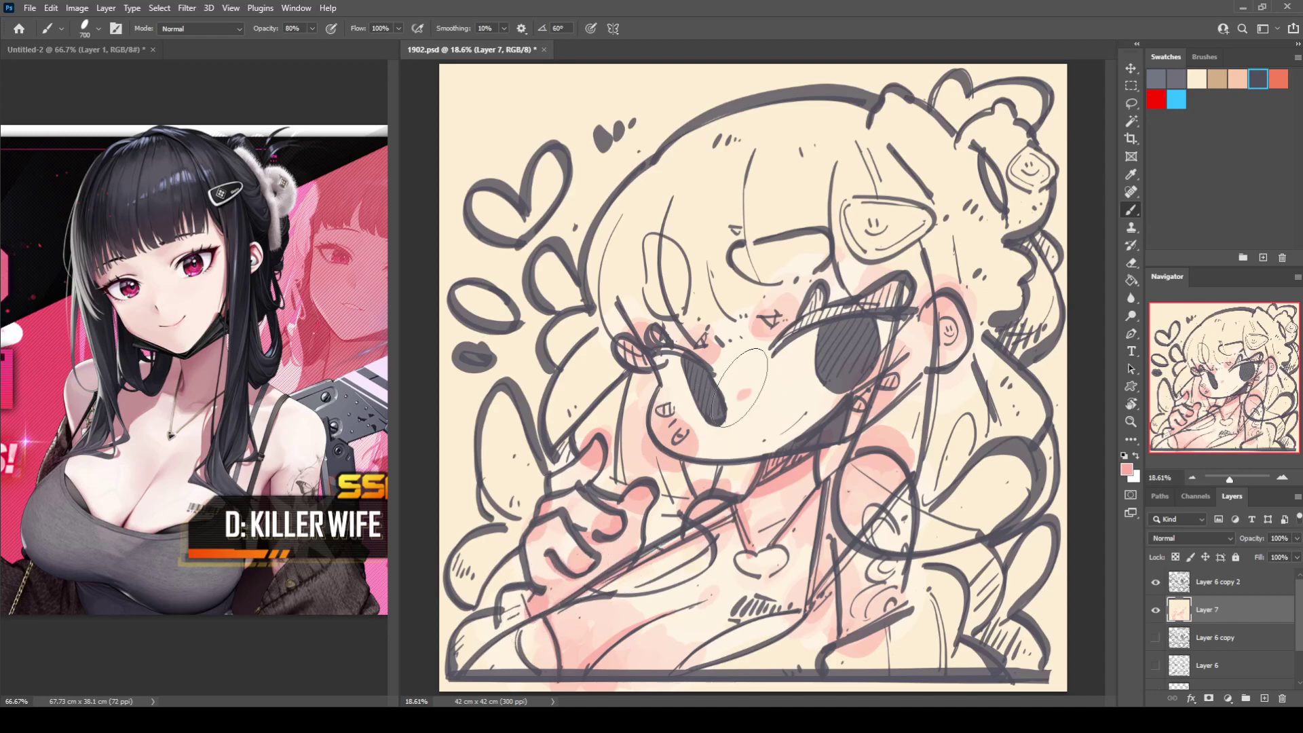
Step: Deepen the pink accents at the inner brows, the ear, the outer cheek and the shoulder
drag(699, 339, 707, 333)
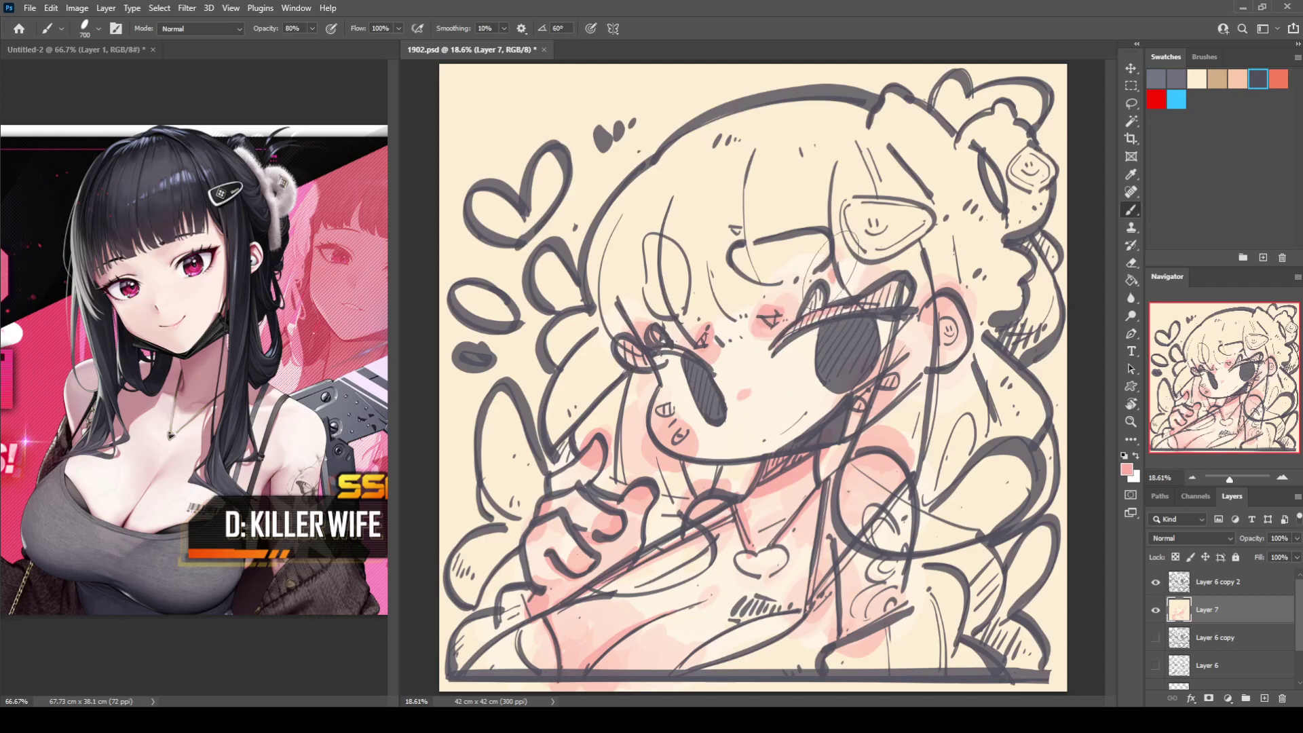
drag(934, 311, 939, 298)
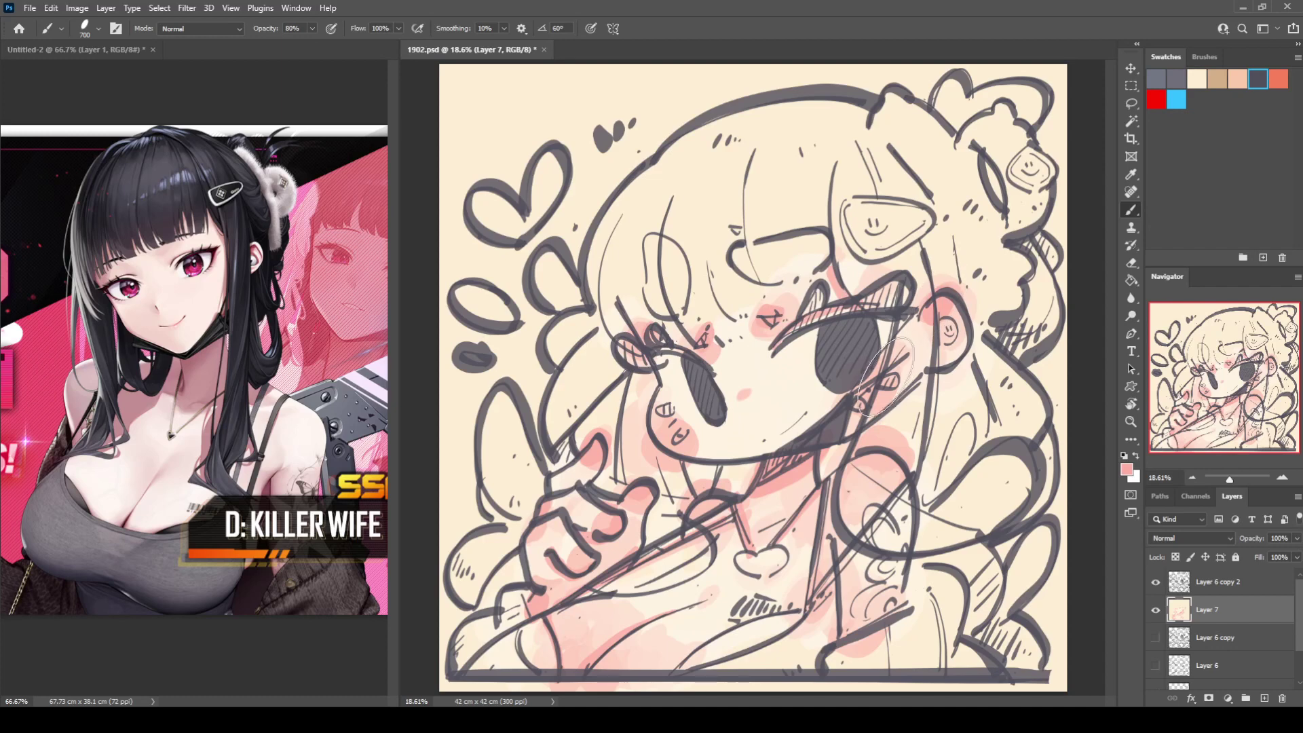
drag(654, 429, 646, 420)
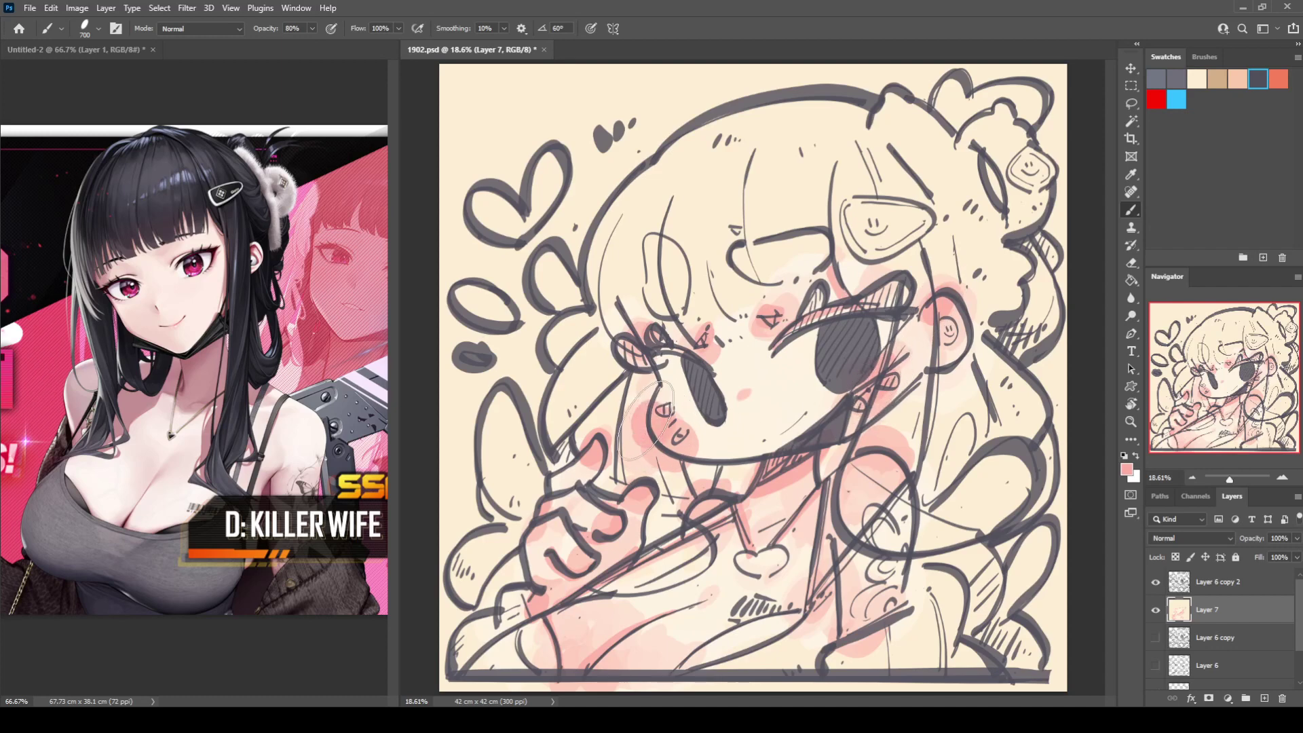
mouse_move(886, 444)
mouse_down()
mouse_move(865, 478)
mouse_move(872, 461)
mouse_up()
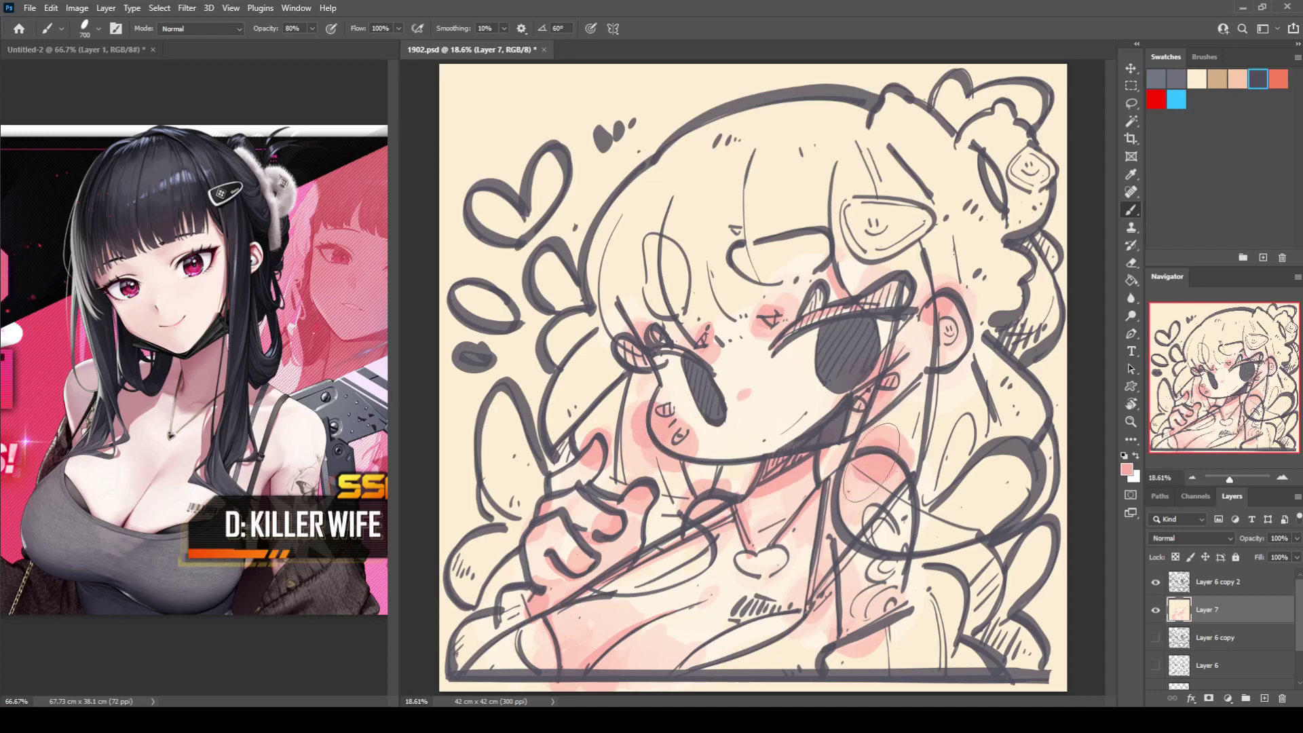
Step: Undo the trial strokes on the upper arm and lower chest, and shade the chest's outer edge with the stronger pink
drag(851, 628, 860, 625)
mouse_move(670, 670)
mouse_down()
mouse_move(724, 654)
mouse_move(686, 671)
mouse_move(695, 653)
mouse_move(673, 671)
mouse_move(808, 607)
mouse_up()
key(ctrl+z)
key(ctrl+z)
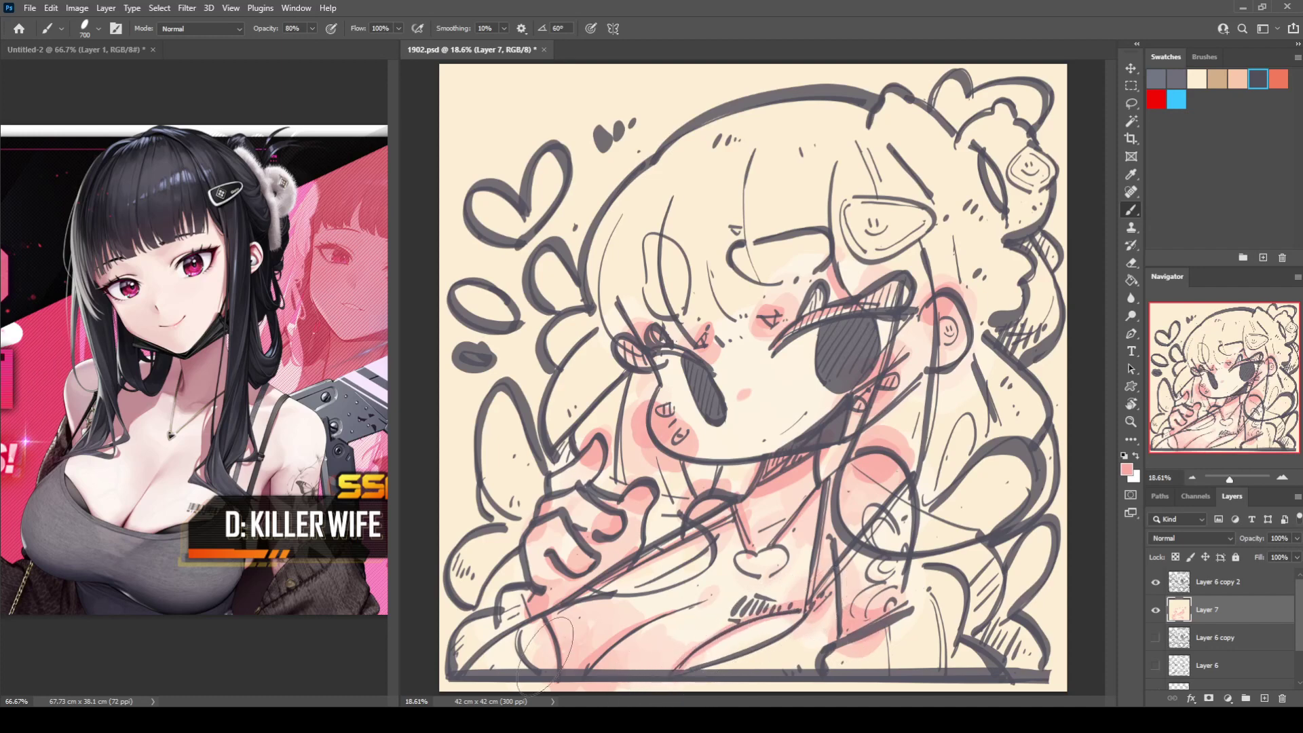
drag(550, 618, 566, 663)
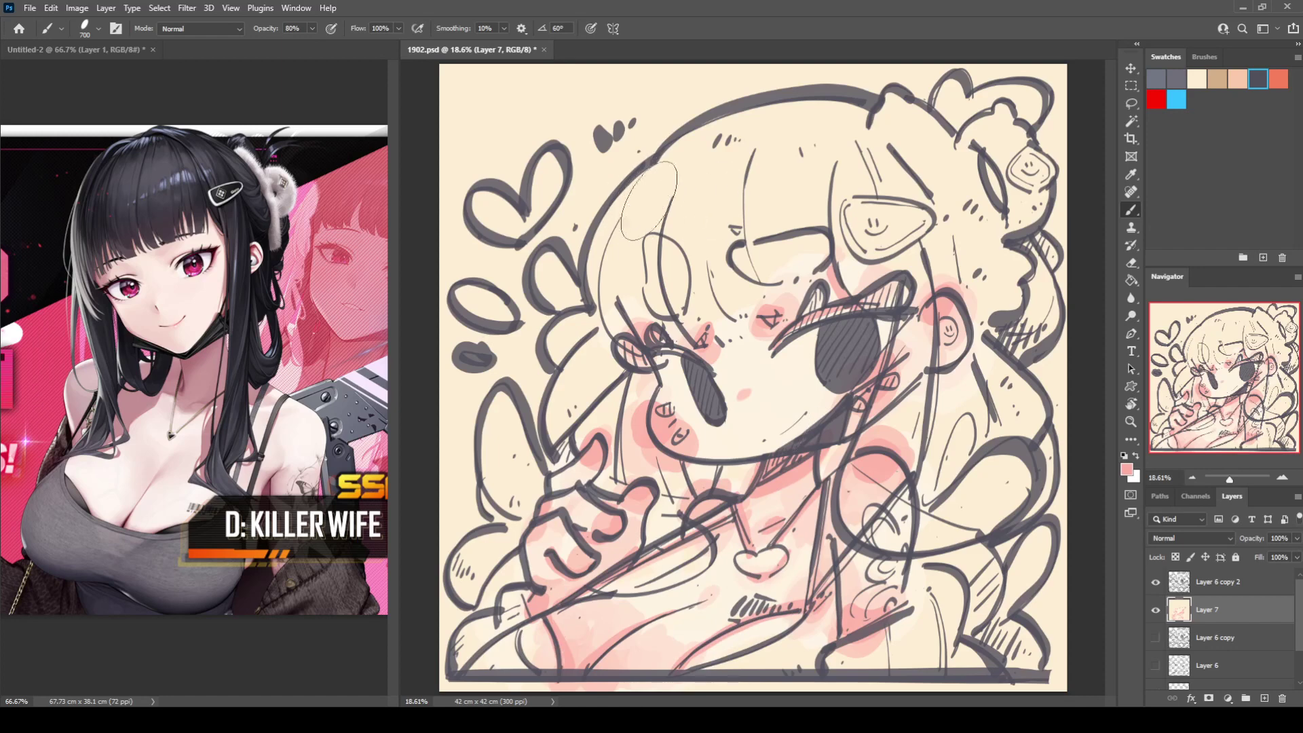
Step: Sample a dark grey and block in the lower fringe, the hair around the clip and the lock beside the raised hand
alt+click(558, 323)
mouse_move(550, 424)
mouse_down()
mouse_move(568, 350)
mouse_move(630, 363)
mouse_move(630, 268)
mouse_move(704, 327)
mouse_move(701, 277)
mouse_move(756, 302)
mouse_move(773, 192)
mouse_move(721, 338)
mouse_move(702, 341)
mouse_move(733, 345)
mouse_move(778, 322)
mouse_move(782, 260)
mouse_move(837, 287)
mouse_move(895, 224)
mouse_up()
key(ctrl+z)
key(ctrl+z)
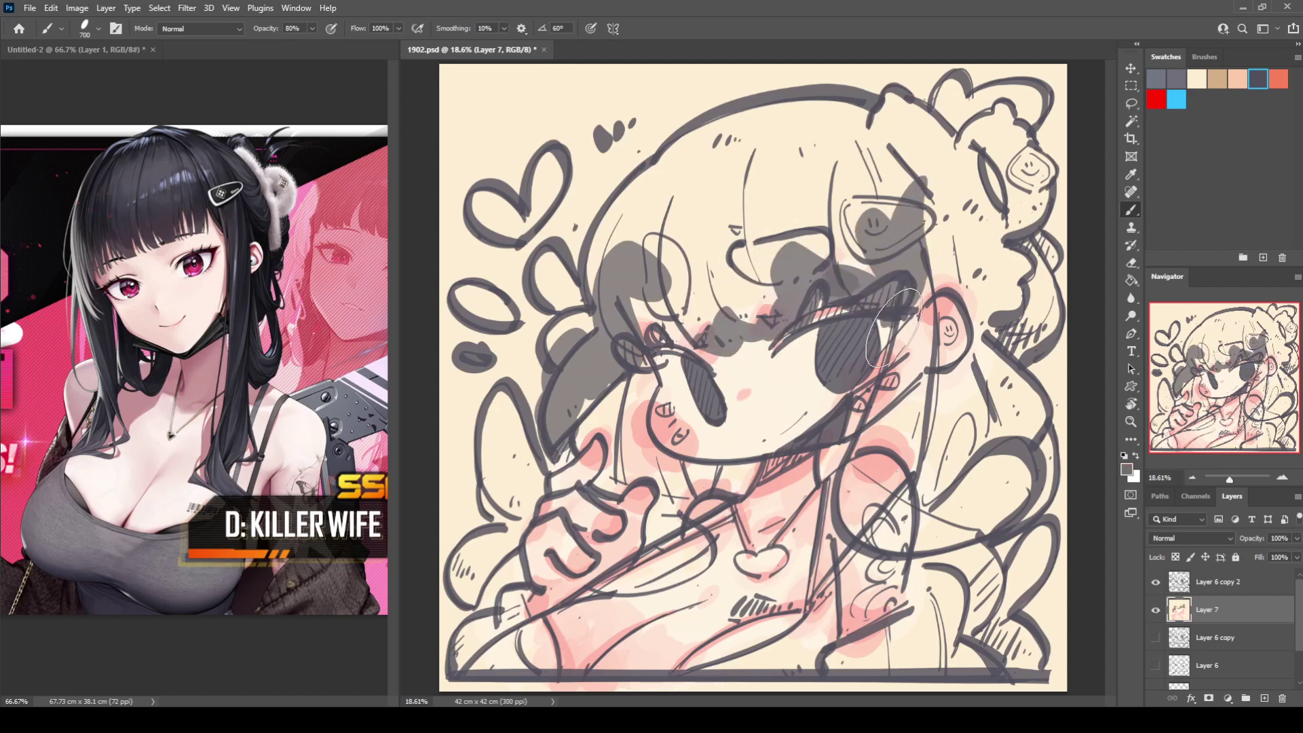
mouse_move(906, 319)
mouse_down()
mouse_move(909, 363)
mouse_move(885, 507)
mouse_move(947, 514)
mouse_move(875, 479)
mouse_up()
key(ctrl+z)
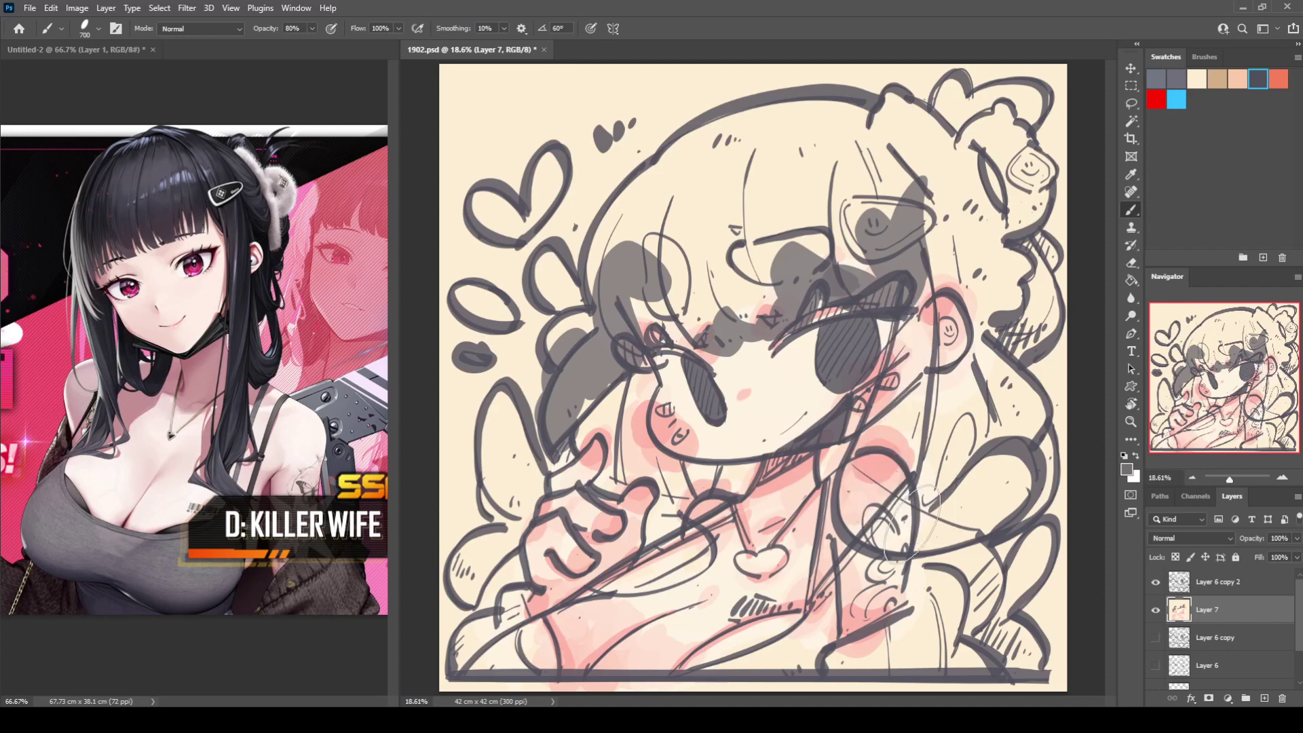
Step: Extend the grey hair base over the crown, the curls beside the ear and shoulder, and the outer locks behind the hand
mouse_move(912, 519)
mouse_down()
mouse_move(882, 521)
mouse_move(959, 517)
mouse_move(929, 410)
mouse_move(959, 458)
mouse_move(1000, 427)
mouse_move(992, 274)
mouse_move(941, 218)
mouse_move(1010, 334)
mouse_move(898, 137)
mouse_move(873, 154)
mouse_move(856, 137)
mouse_move(641, 187)
mouse_move(694, 247)
mouse_move(574, 303)
mouse_move(495, 431)
mouse_move(482, 424)
mouse_move(469, 506)
mouse_move(592, 402)
mouse_move(569, 427)
mouse_move(578, 440)
mouse_move(635, 378)
mouse_move(635, 432)
mouse_move(617, 461)
mouse_move(638, 432)
mouse_move(703, 477)
mouse_move(673, 477)
mouse_move(706, 466)
mouse_move(686, 484)
mouse_up()
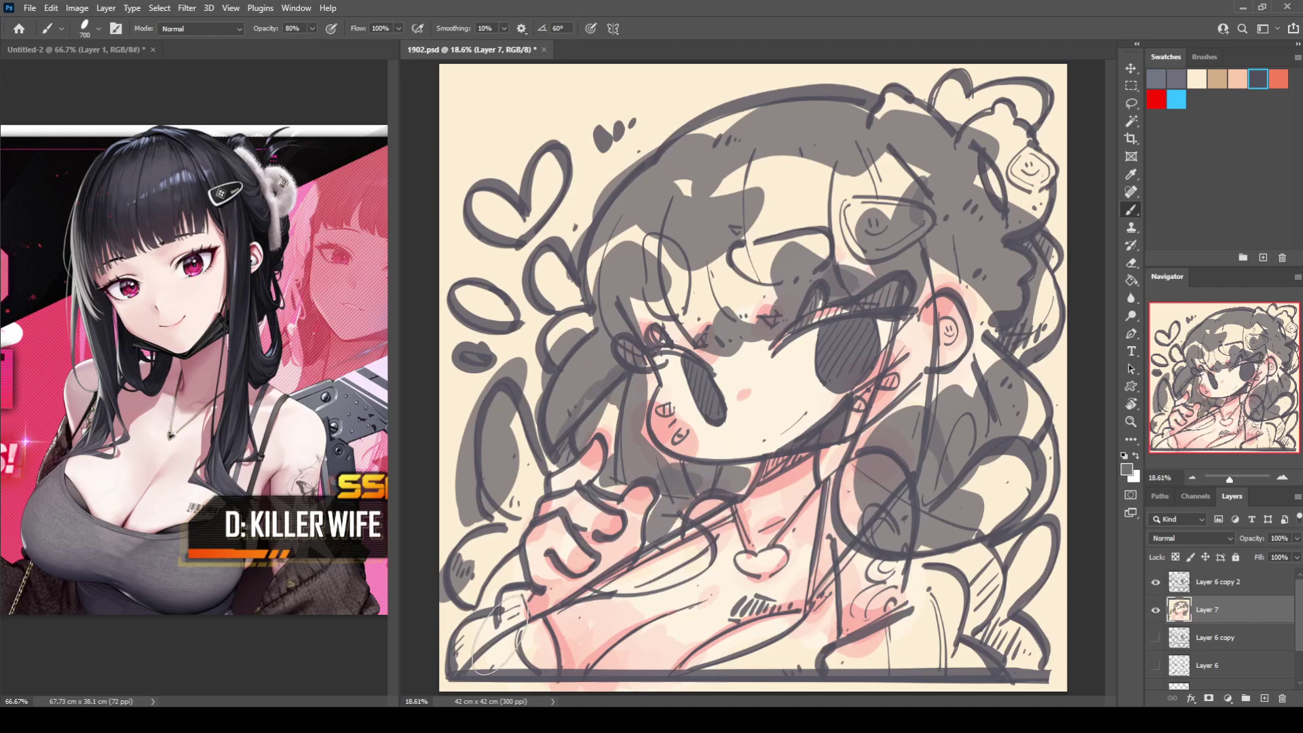
drag(493, 572, 479, 581)
mouse_move(957, 529)
mouse_down()
mouse_move(997, 502)
mouse_move(943, 570)
mouse_move(998, 481)
mouse_move(1018, 400)
mouse_up()
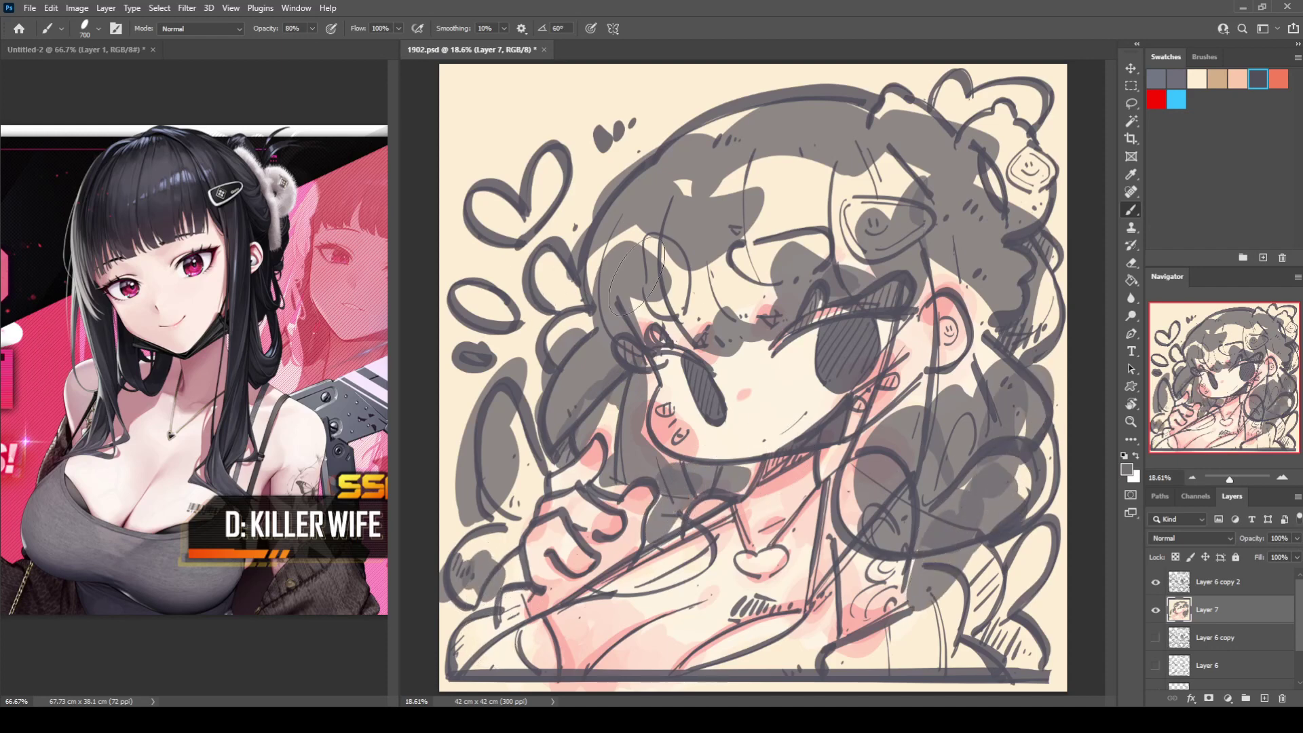
mouse_move(637, 275)
mouse_down()
mouse_move(704, 281)
mouse_move(734, 304)
mouse_move(727, 321)
mouse_move(686, 300)
mouse_move(668, 316)
mouse_move(695, 315)
mouse_move(711, 258)
mouse_move(686, 209)
mouse_move(745, 211)
mouse_up()
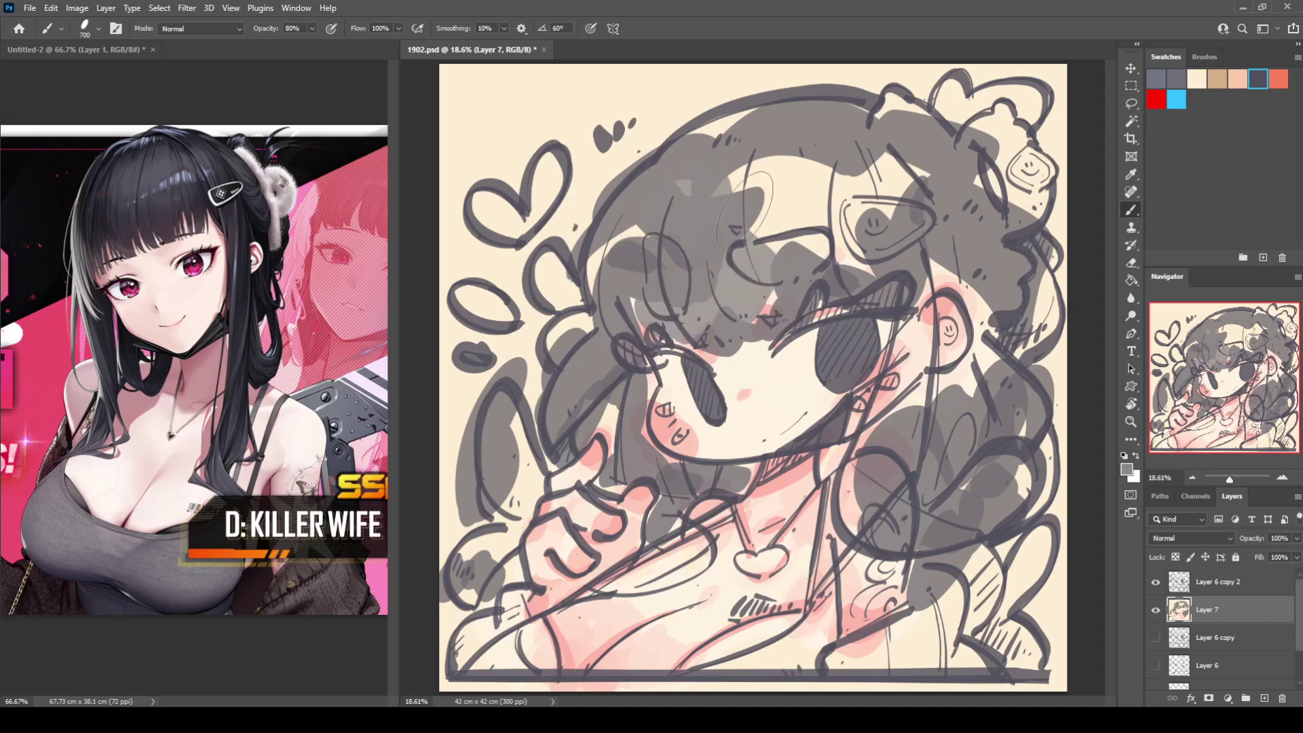
Step: Fill the gaps left in the fringe, side locks and hair around the neck with grey sampled from the hair
alt+click(636, 251)
mouse_move(638, 244)
mouse_down()
mouse_move(757, 175)
mouse_move(720, 140)
mouse_move(783, 230)
mouse_move(852, 227)
mouse_move(879, 204)
mouse_move(907, 248)
mouse_move(936, 224)
mouse_up()
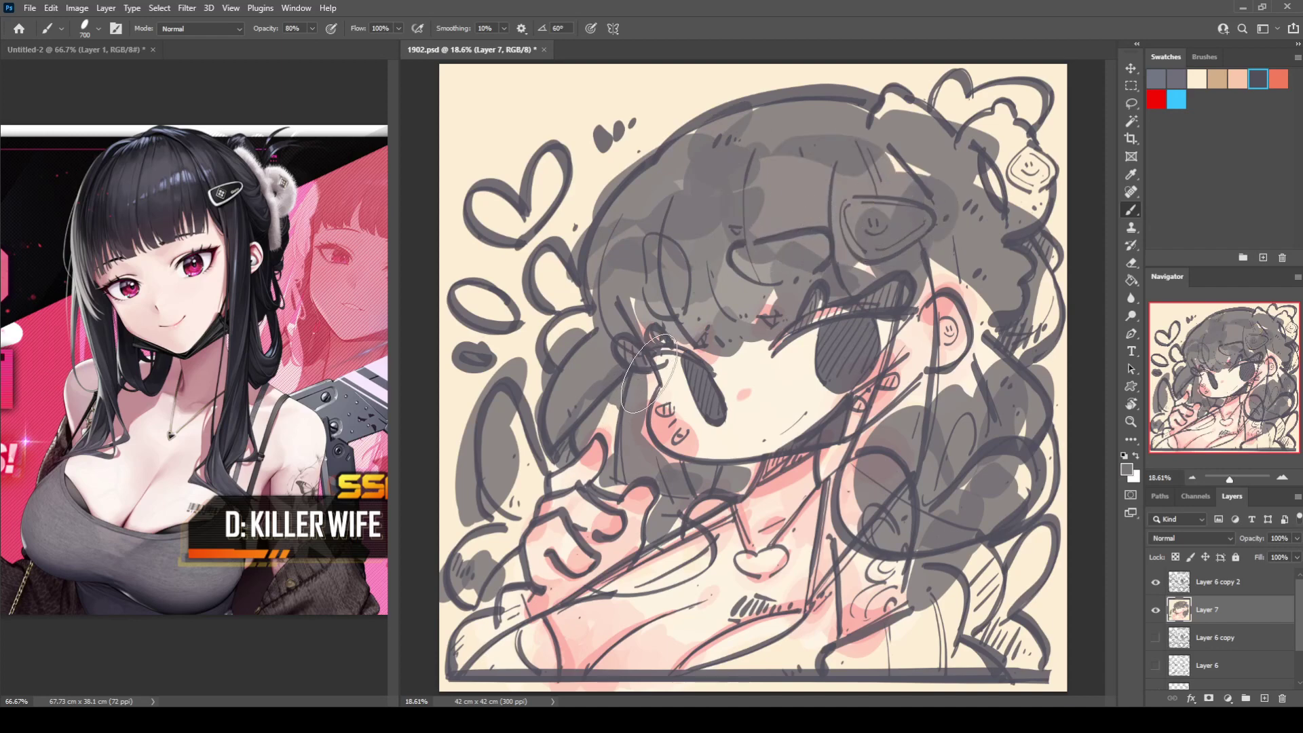
mouse_move(648, 373)
mouse_down()
mouse_move(655, 463)
mouse_move(618, 407)
mouse_move(608, 418)
mouse_move(617, 427)
mouse_move(586, 357)
mouse_move(601, 332)
mouse_move(577, 312)
mouse_up()
mouse_move(482, 466)
mouse_down()
mouse_move(501, 495)
mouse_move(496, 483)
mouse_move(496, 542)
mouse_move(523, 475)
mouse_up()
mouse_move(745, 494)
mouse_down()
mouse_move(842, 471)
mouse_move(834, 463)
mouse_move(888, 401)
mouse_move(923, 404)
mouse_move(893, 461)
mouse_up()
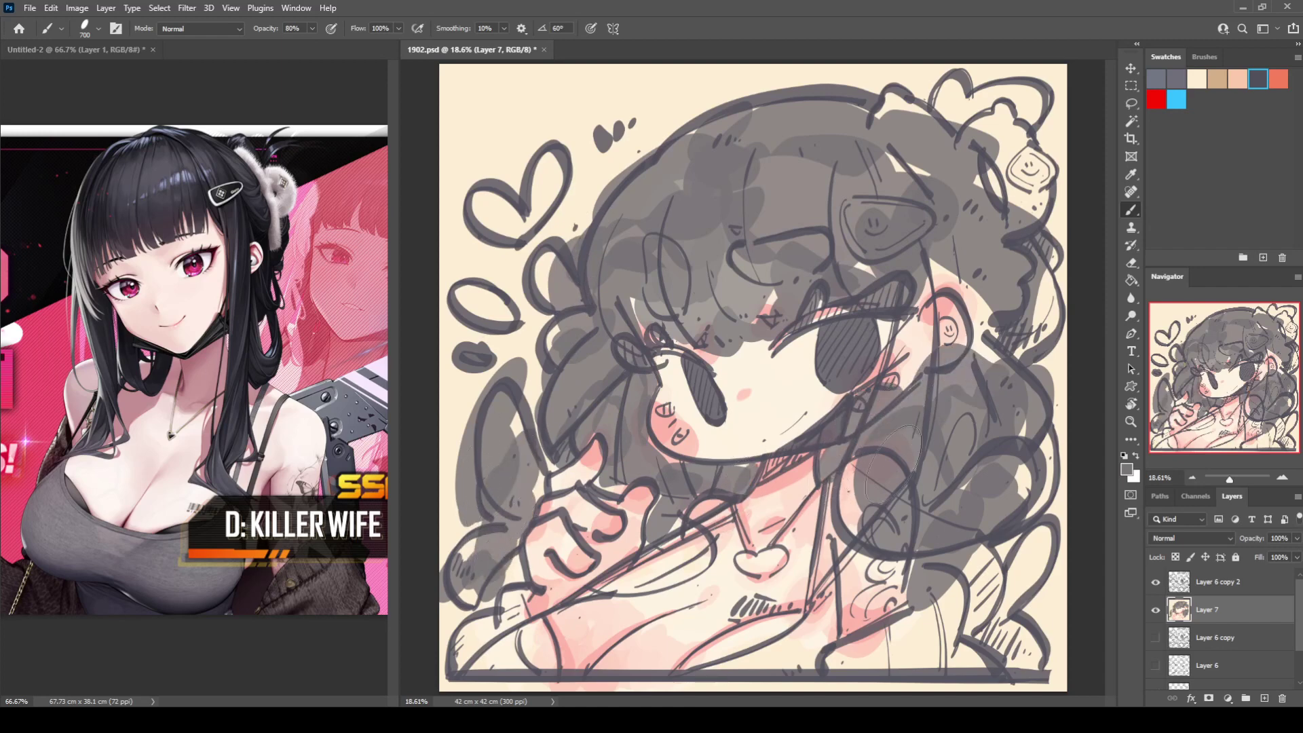
Step: Sample a darker grey, shade the fringe and hair clip area, and cover the remaining skin gaps along the fringe
alt+click(698, 336)
drag(780, 271, 887, 155)
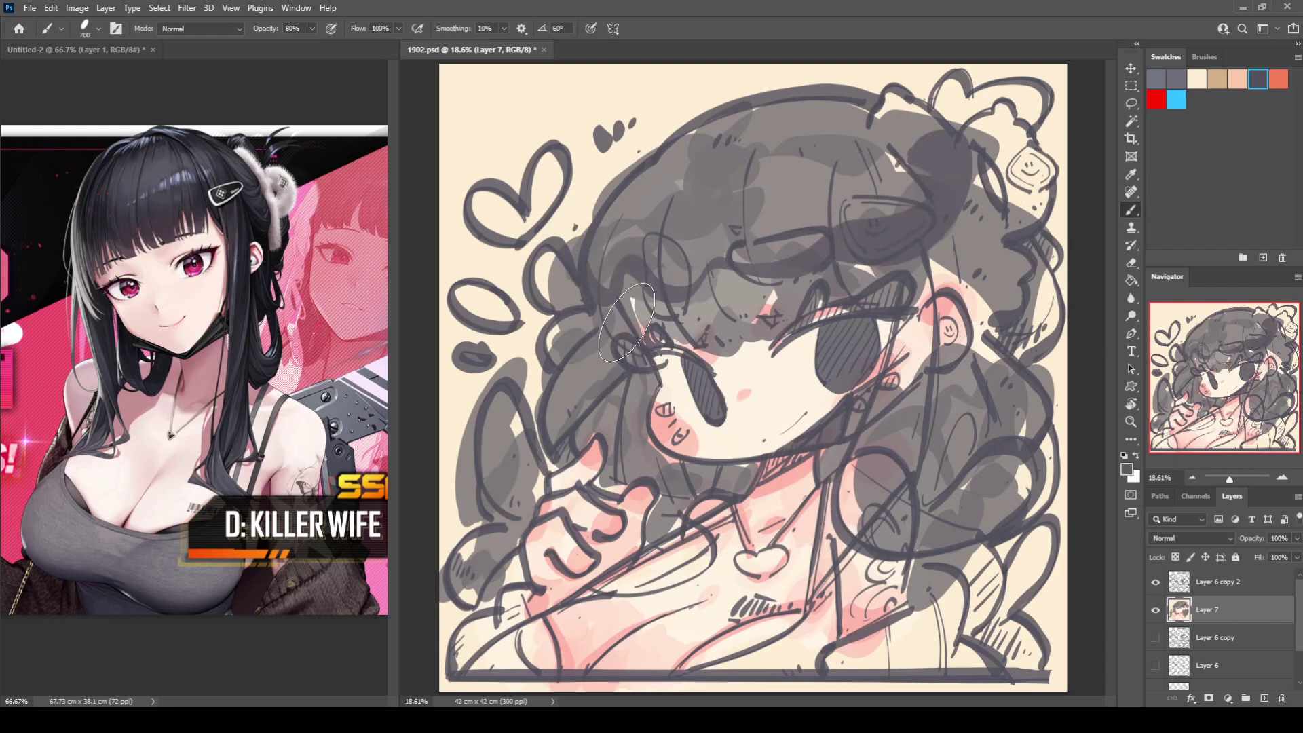
alt+click(649, 314)
mouse_move(655, 296)
mouse_down()
mouse_move(773, 302)
mouse_move(762, 305)
mouse_move(840, 262)
mouse_move(932, 247)
mouse_up()
alt+click(751, 302)
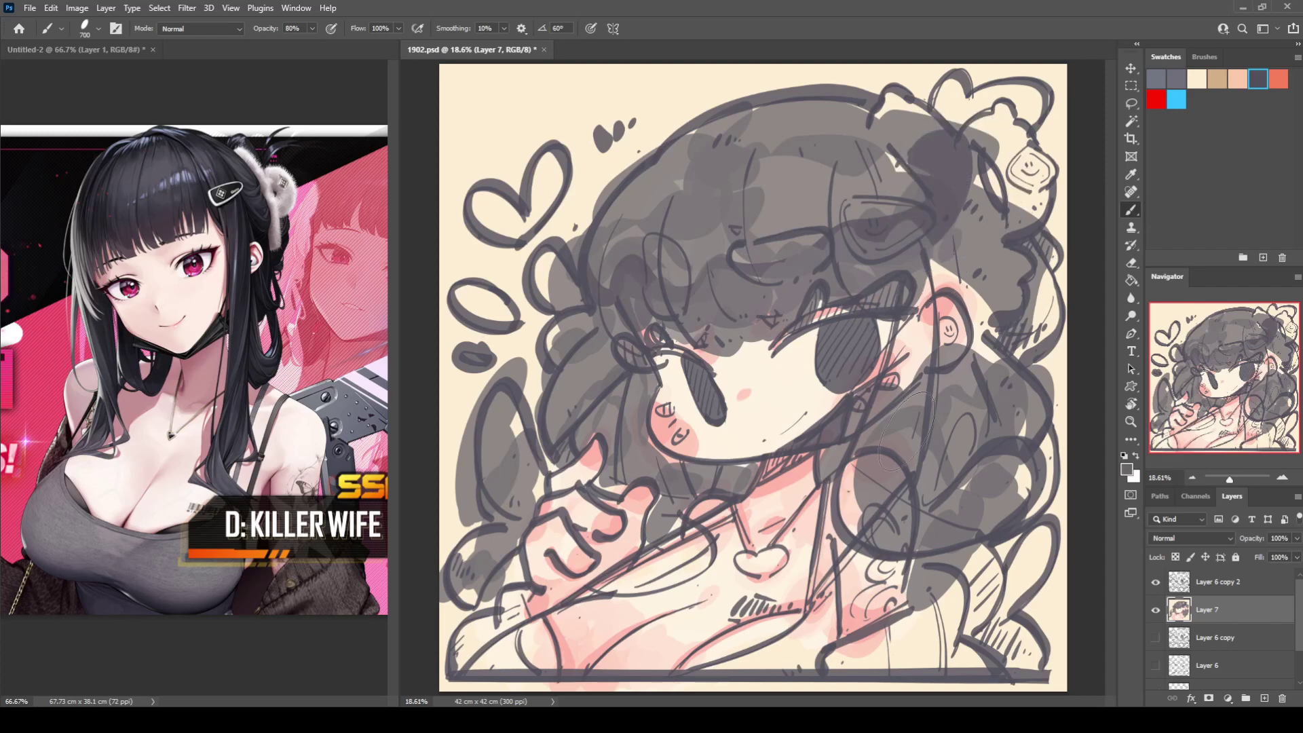
Step: Darken the shoulder curls, the outer locks behind the hand and the top edge of the crown
mouse_move(891, 526)
mouse_down()
mouse_move(967, 529)
mouse_move(1007, 502)
mouse_move(1017, 380)
mouse_up()
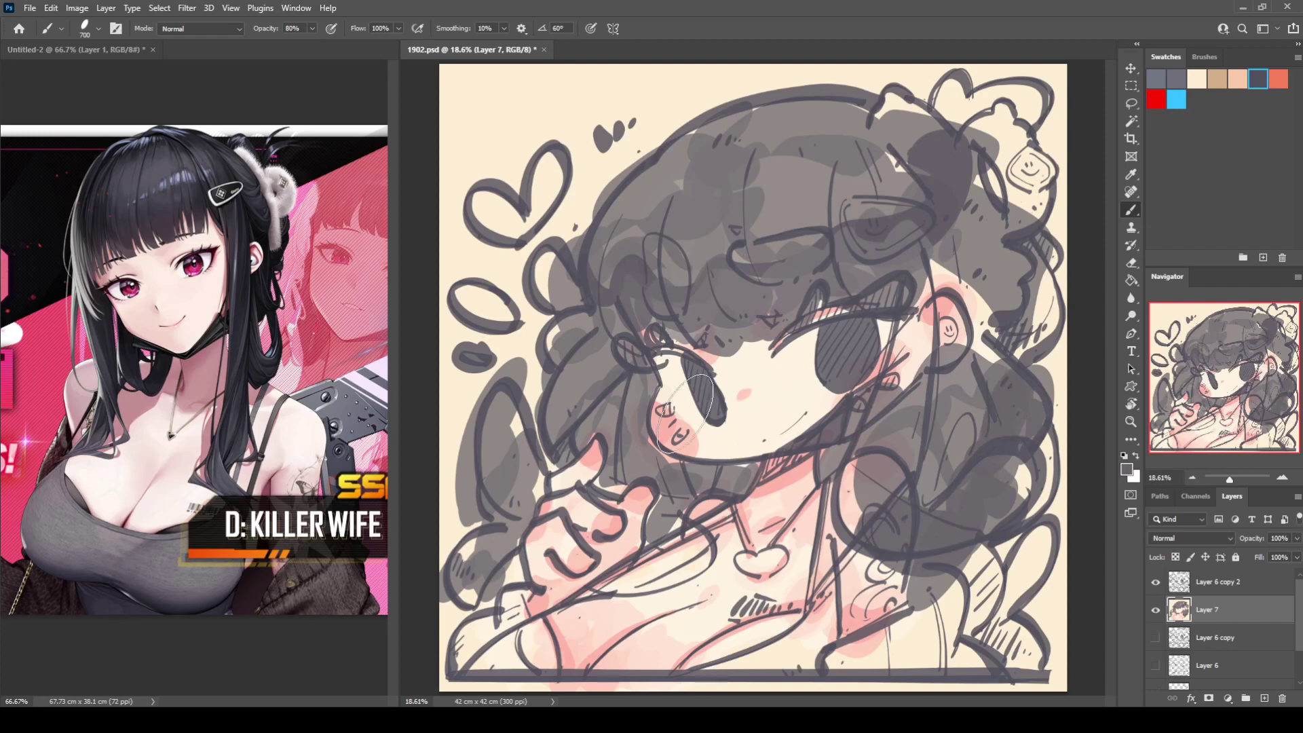
drag(506, 406, 494, 459)
drag(558, 424, 549, 387)
mouse_move(474, 574)
mouse_down()
mouse_move(486, 593)
mouse_move(484, 578)
mouse_up()
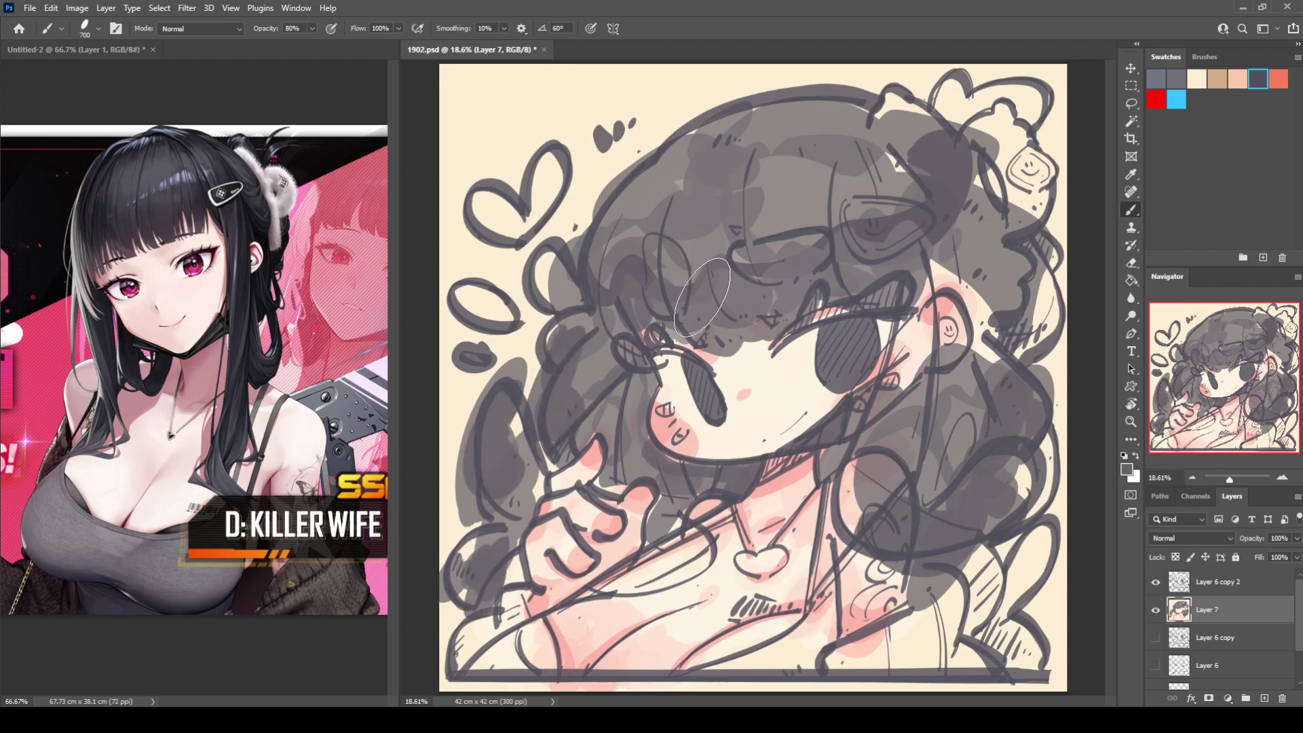
mouse_move(753, 112)
mouse_down()
mouse_move(691, 142)
mouse_move(876, 123)
mouse_move(845, 159)
mouse_up()
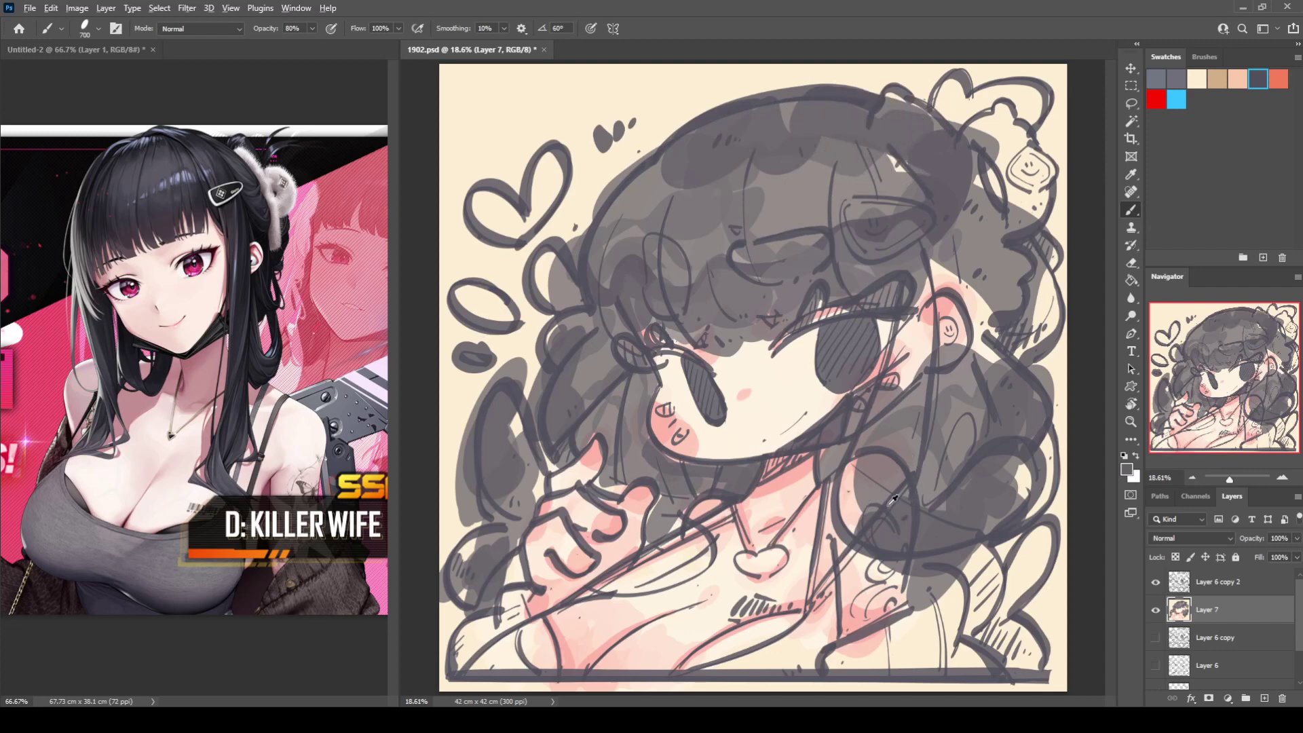
Step: Shade the large curls behind the ear and above the shoulder with greys sampled from the hair
mouse_move(858, 527)
mouse_down()
mouse_move(941, 469)
mouse_move(937, 504)
mouse_move(944, 452)
mouse_move(998, 326)
mouse_move(1052, 281)
mouse_move(1033, 335)
mouse_move(1039, 303)
mouse_up()
key(ctrl+z)
alt+click(1047, 255)
alt+click(1038, 282)
alt+click(1039, 316)
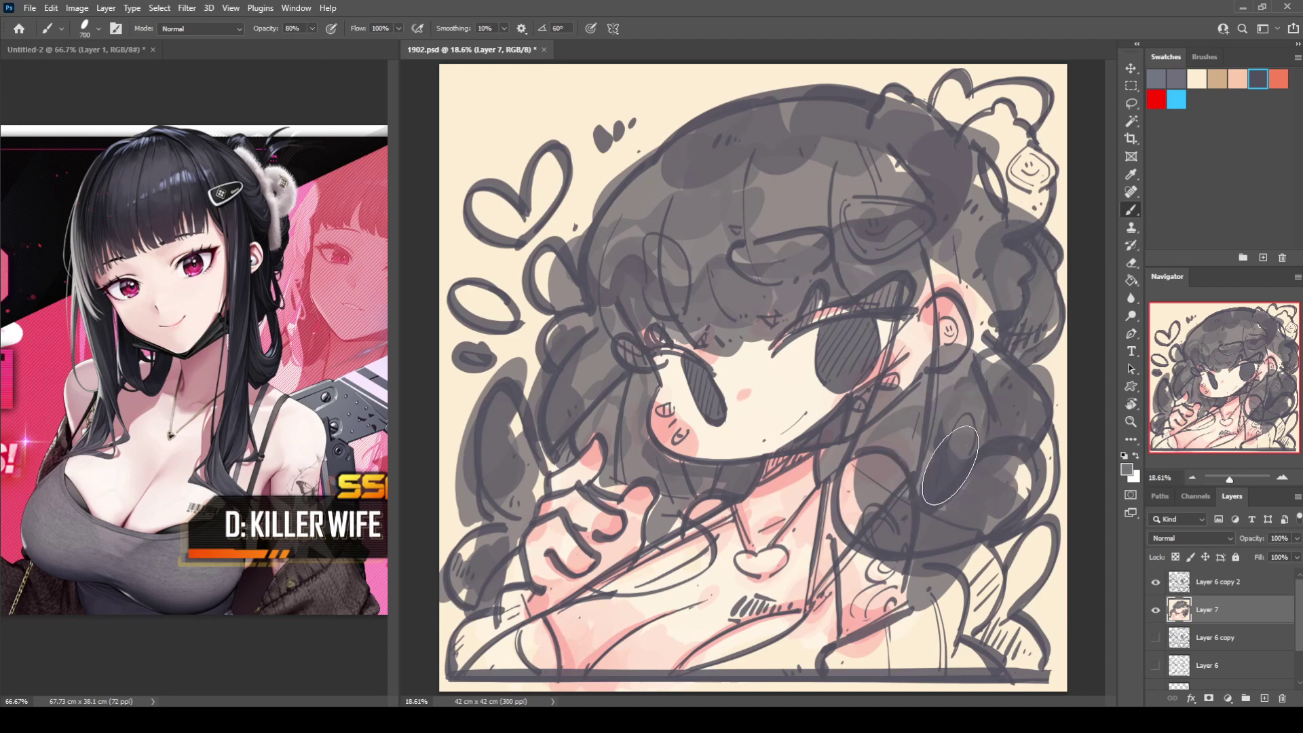
drag(950, 465, 954, 474)
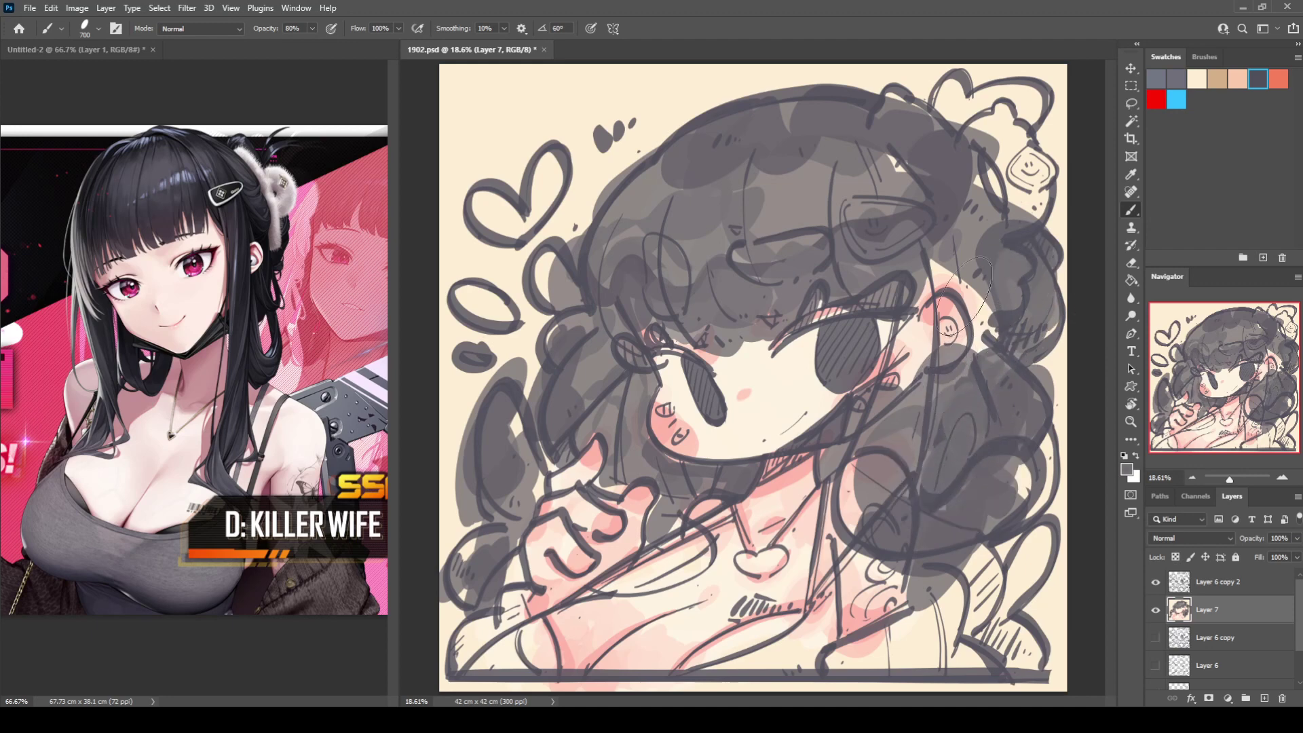
Step: Paint the hair strand in front of the ear and continue it over the looped lock on the shoulder
mouse_move(918, 316)
mouse_down()
mouse_move(912, 366)
mouse_move(923, 293)
mouse_up()
alt+click(912, 342)
alt+click(889, 441)
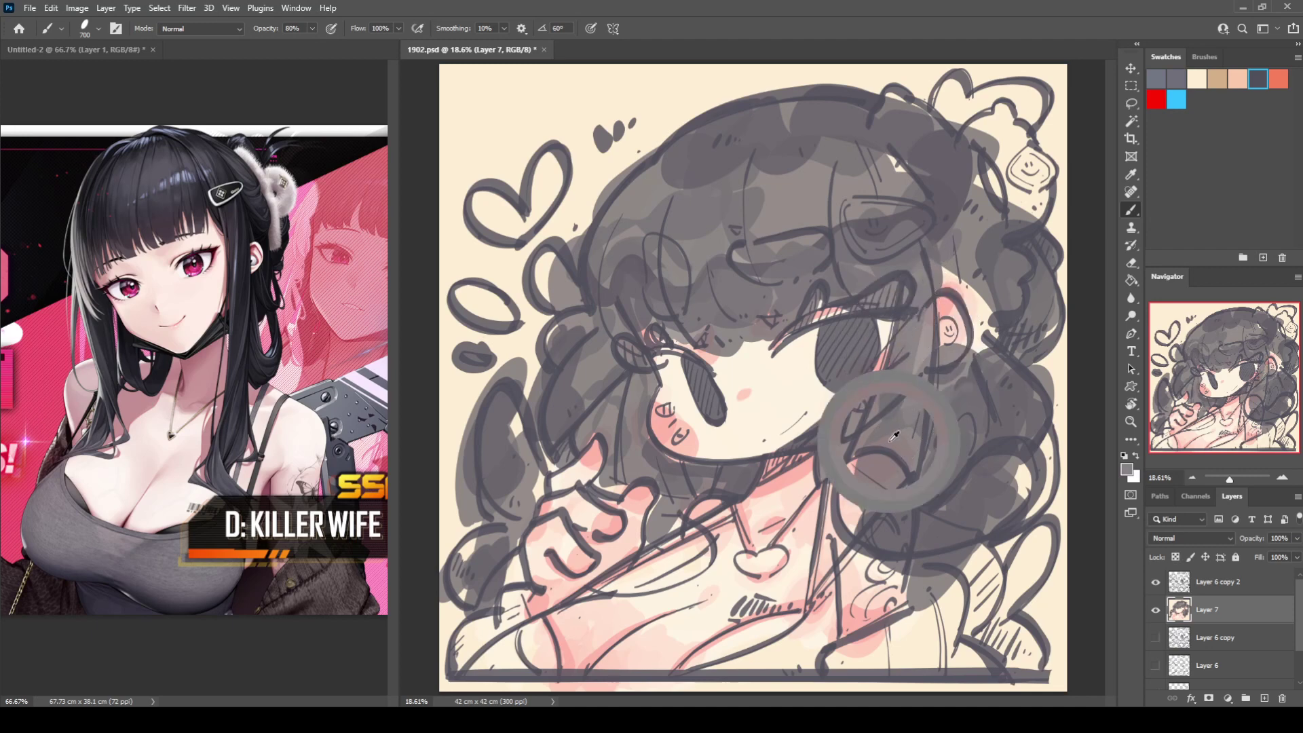
mouse_move(863, 460)
mouse_down()
mouse_move(871, 519)
mouse_move(856, 450)
mouse_up()
alt+click(865, 498)
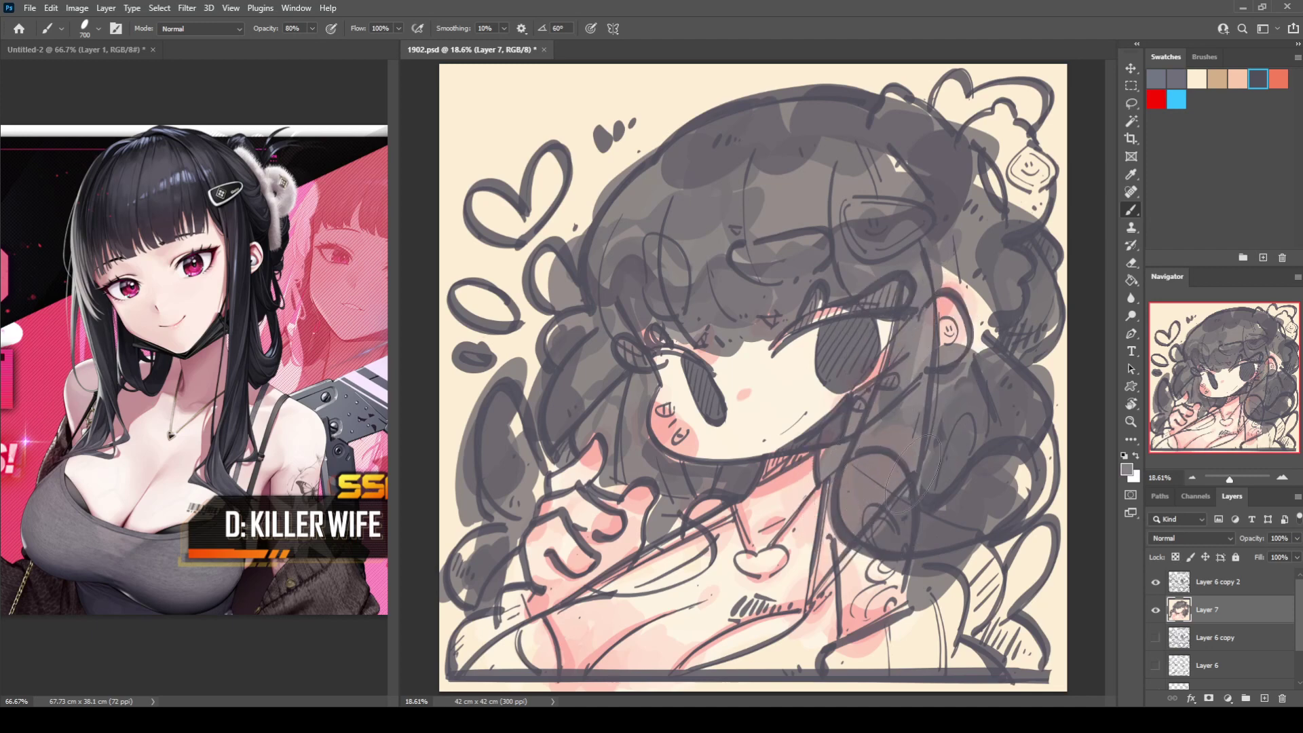
Step: Smooth and darken the long locks between the face and the raised hand, down to the outermost curls
alt+click(584, 383)
mouse_move(575, 399)
mouse_down()
mouse_move(590, 378)
mouse_move(624, 407)
mouse_move(628, 383)
mouse_move(638, 401)
mouse_move(652, 390)
mouse_move(632, 408)
mouse_up()
mouse_move(542, 448)
mouse_down()
mouse_move(572, 458)
mouse_move(543, 437)
mouse_move(554, 460)
mouse_move(513, 446)
mouse_move(523, 426)
mouse_move(528, 447)
mouse_move(581, 385)
mouse_move(511, 433)
mouse_move(523, 453)
mouse_move(512, 397)
mouse_move(547, 472)
mouse_move(518, 450)
mouse_move(514, 507)
mouse_move(491, 480)
mouse_move(524, 498)
mouse_up()
alt+click(506, 484)
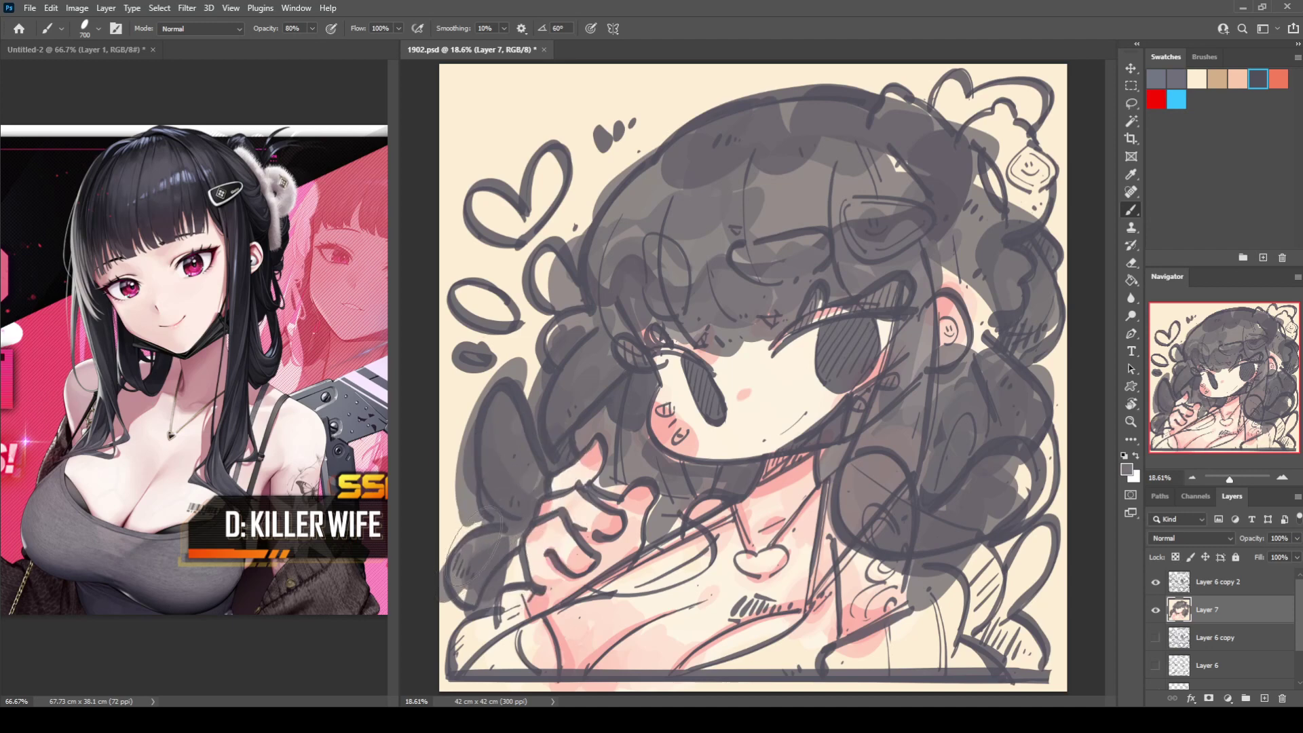
mouse_move(506, 551)
mouse_down()
mouse_move(473, 583)
mouse_move(457, 569)
mouse_move(492, 600)
mouse_move(455, 565)
mouse_move(489, 500)
mouse_up()
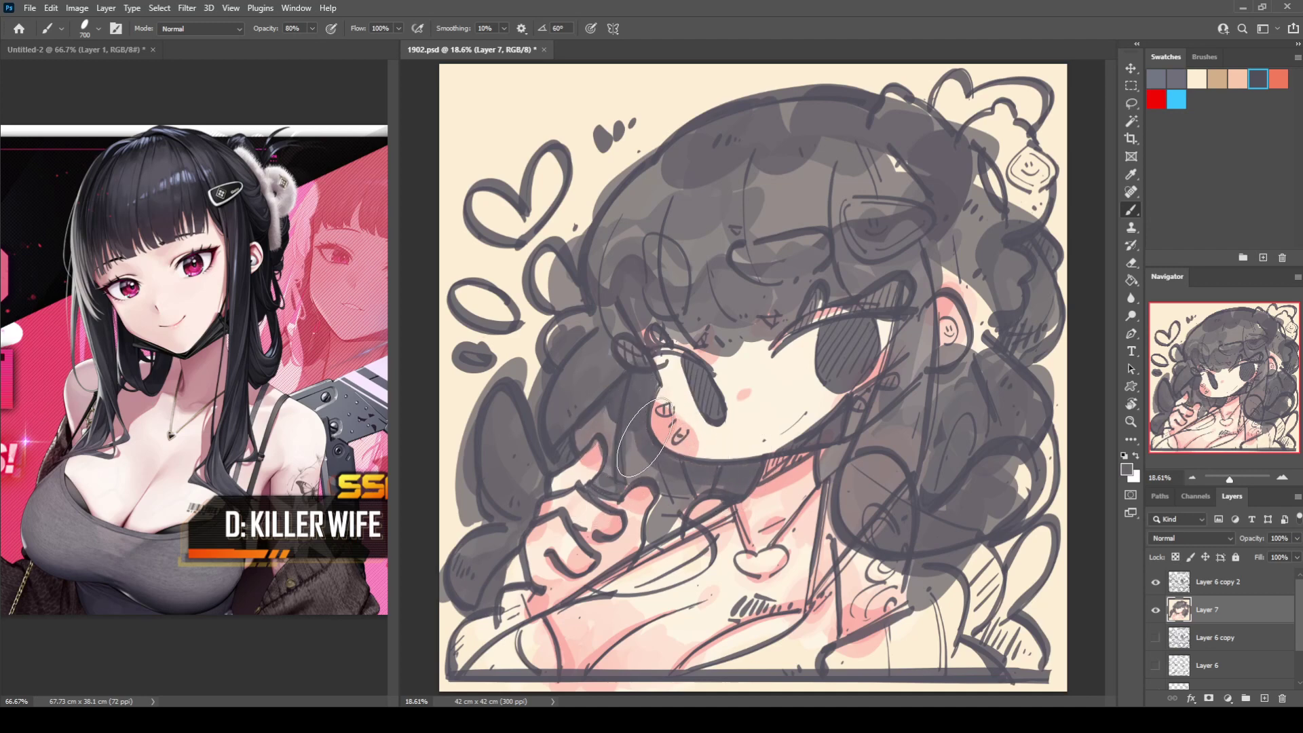
Step: Shade the hair under the chin and between the raised fingers and the cheek with sampled dark greys
alt+click(687, 483)
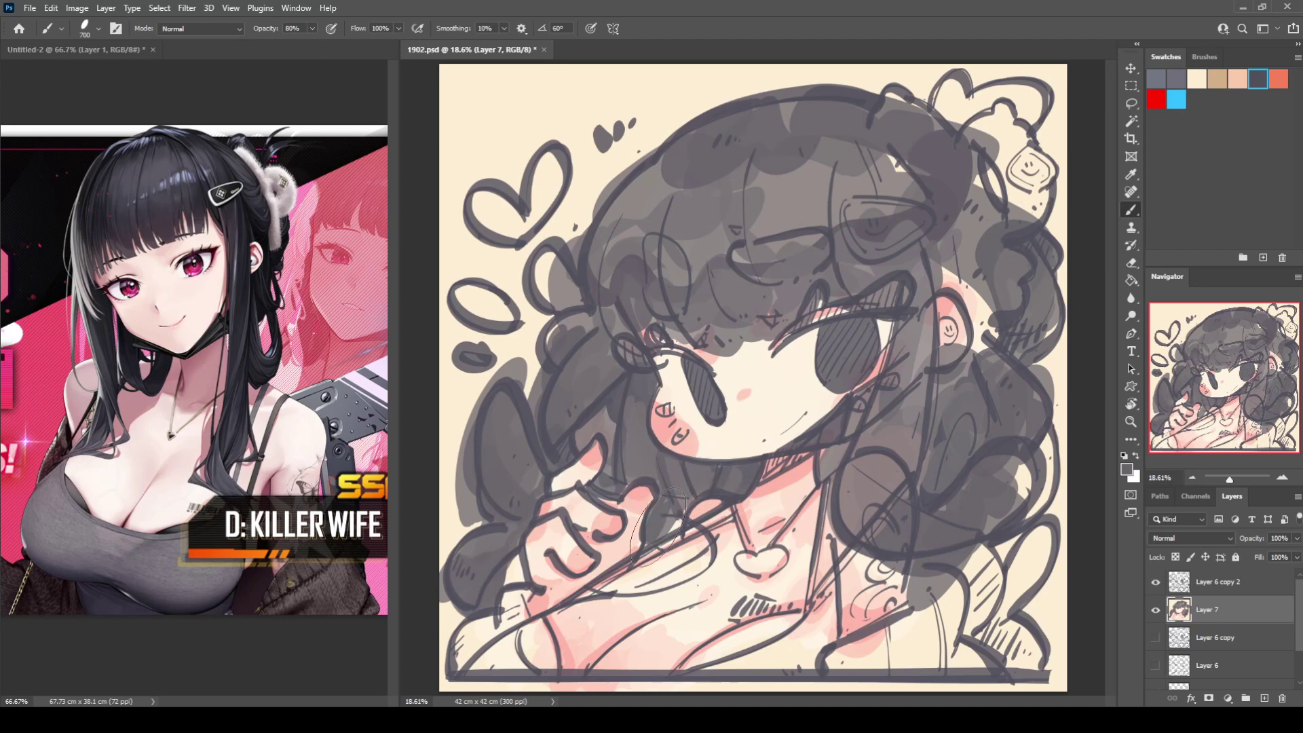
drag(638, 553, 673, 530)
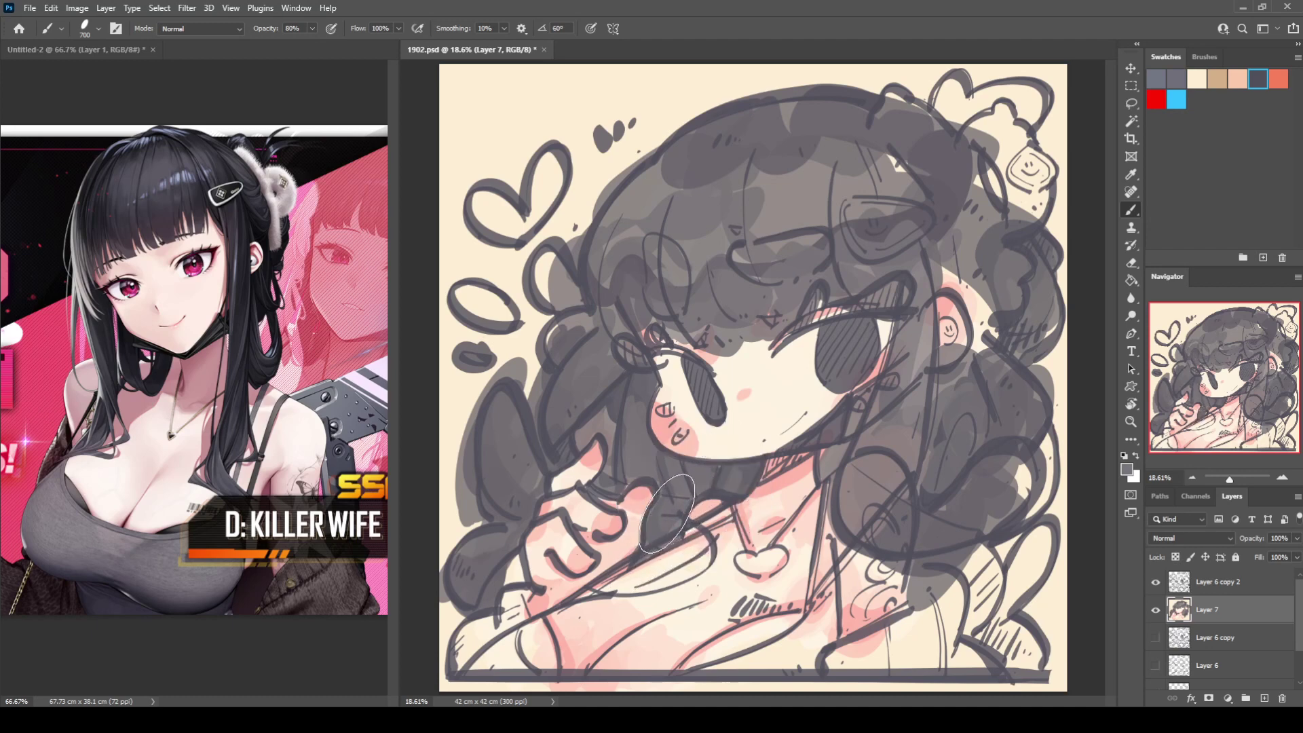
drag(615, 463, 605, 488)
alt+click(618, 394)
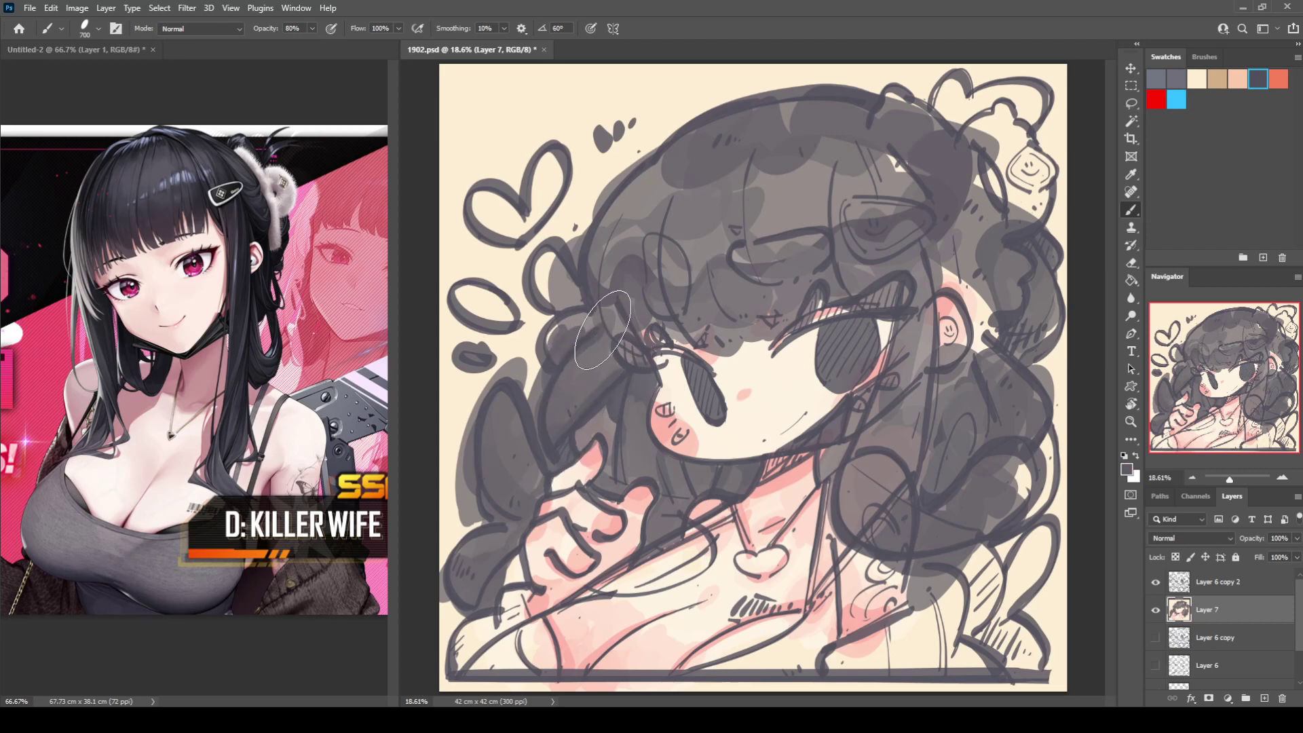
Step: Blend the outer side of the fringe and its middle section with greys sampled from the surrounding hair
alt+click(616, 310)
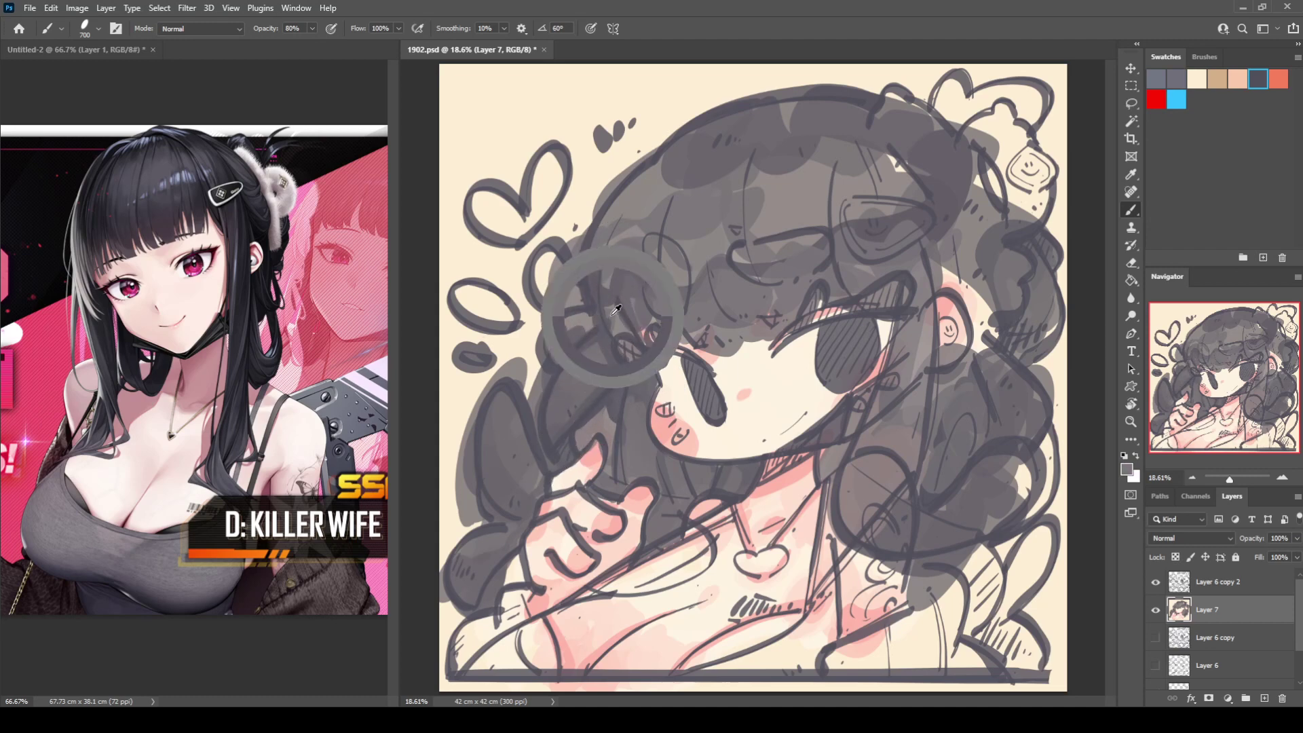
mouse_move(623, 323)
mouse_down()
mouse_move(565, 389)
mouse_move(568, 330)
mouse_up()
alt+click(587, 361)
alt+click(625, 262)
mouse_move(609, 283)
mouse_down()
mouse_move(628, 197)
mouse_move(674, 243)
mouse_move(800, 240)
mouse_up()
alt+click(635, 213)
mouse_move(619, 219)
mouse_down()
mouse_move(702, 265)
mouse_move(674, 279)
mouse_move(692, 303)
mouse_move(684, 222)
mouse_move(716, 309)
mouse_up()
alt+click(649, 259)
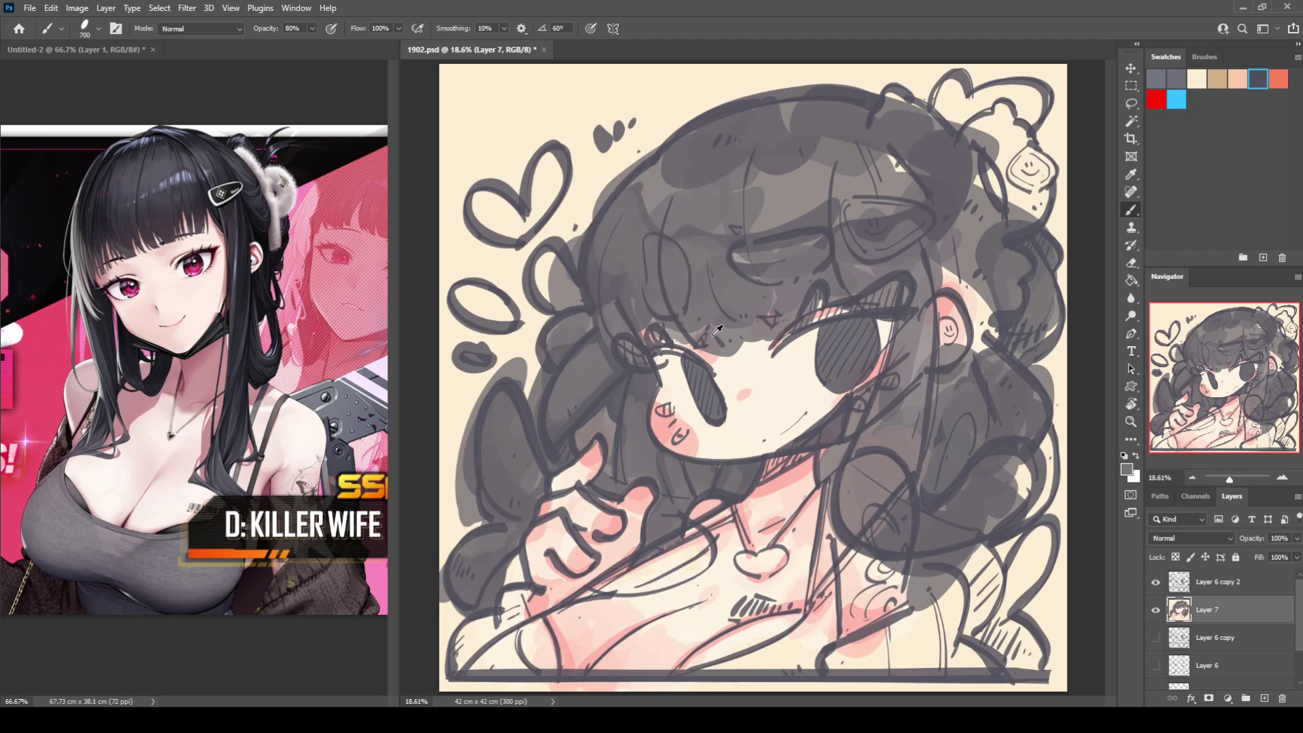
Step: Sample a warm purplish grey and tint the fringe's outer side and the outer locks behind the hand
alt+click(646, 303)
mouse_move(632, 305)
mouse_down()
mouse_move(604, 299)
mouse_move(642, 306)
mouse_move(628, 342)
mouse_move(567, 327)
mouse_move(556, 276)
mouse_move(572, 310)
mouse_move(509, 422)
mouse_move(497, 405)
mouse_move(517, 470)
mouse_move(567, 386)
mouse_up()
key(ctrl+z)
alt+click(604, 300)
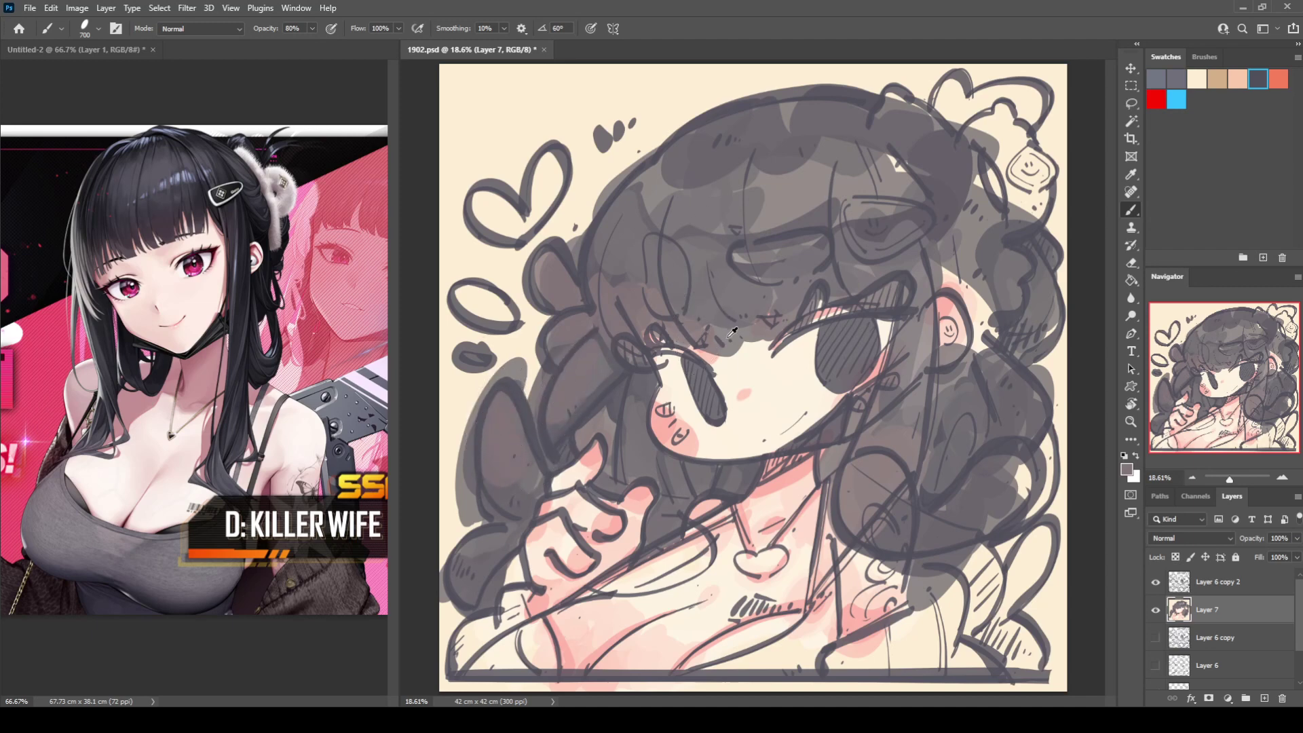
Step: Straighten the fringe's lower edge and even out the crown and hair clip area with a sampled mid grey
alt+click(754, 282)
mouse_move(684, 344)
mouse_down()
mouse_move(744, 350)
mouse_move(821, 312)
mouse_up()
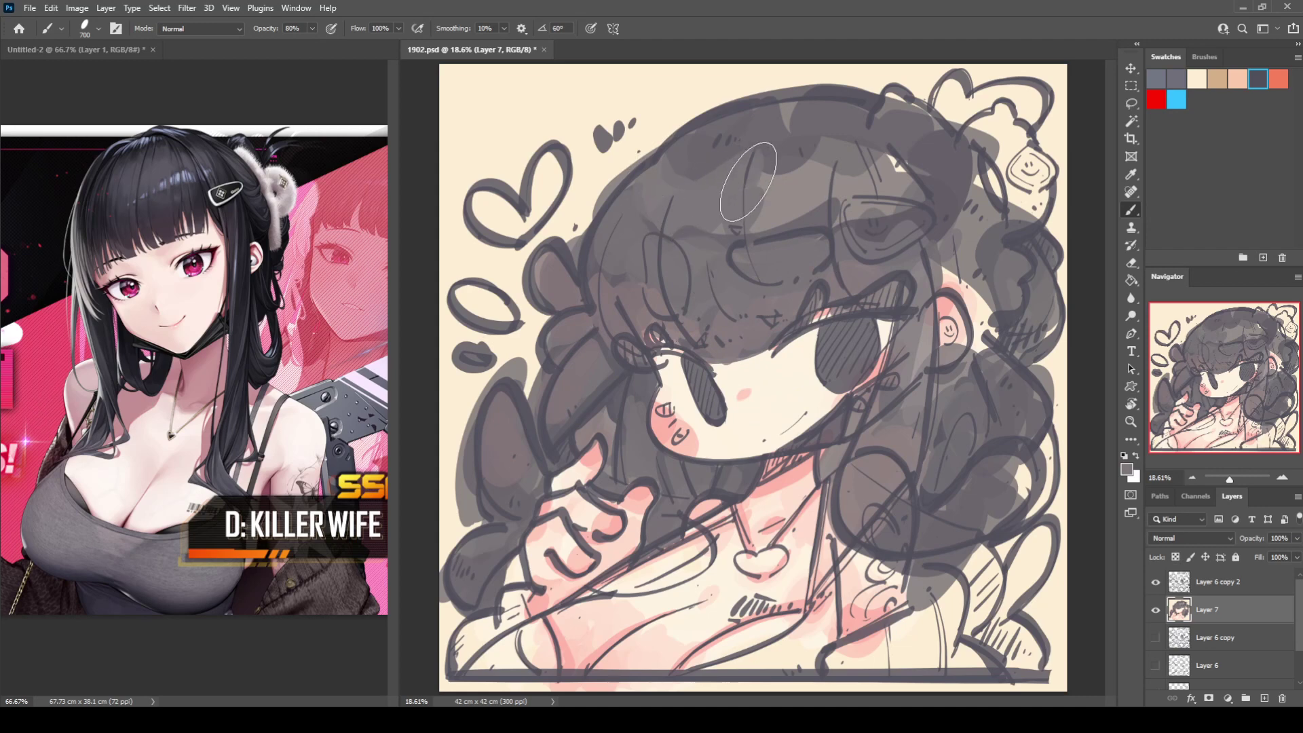
mouse_move(777, 194)
mouse_down()
mouse_move(821, 182)
mouse_move(881, 199)
mouse_move(901, 180)
mouse_move(811, 132)
mouse_move(946, 184)
mouse_up()
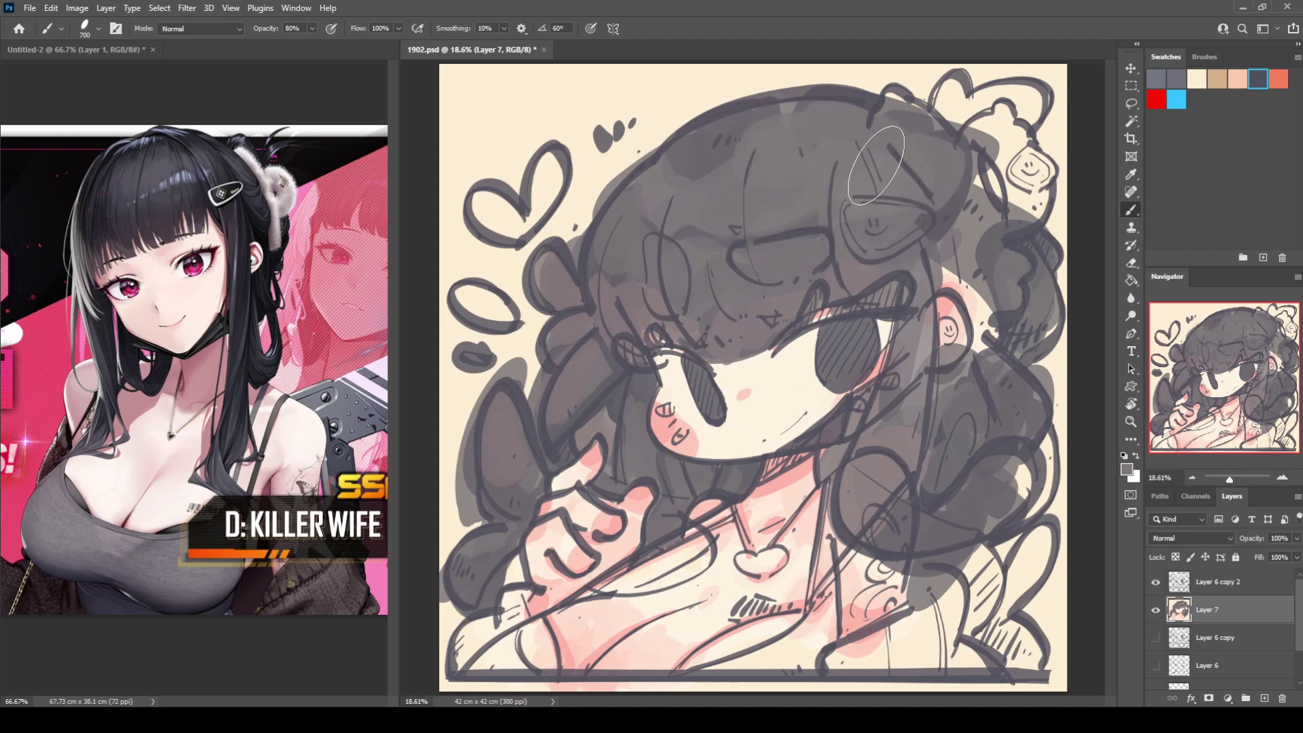
Step: Cut skin-coloured gaps into the fringe's lower edge at brush size 400 and refine the hair tips with sampled grey
alt+click(732, 357)
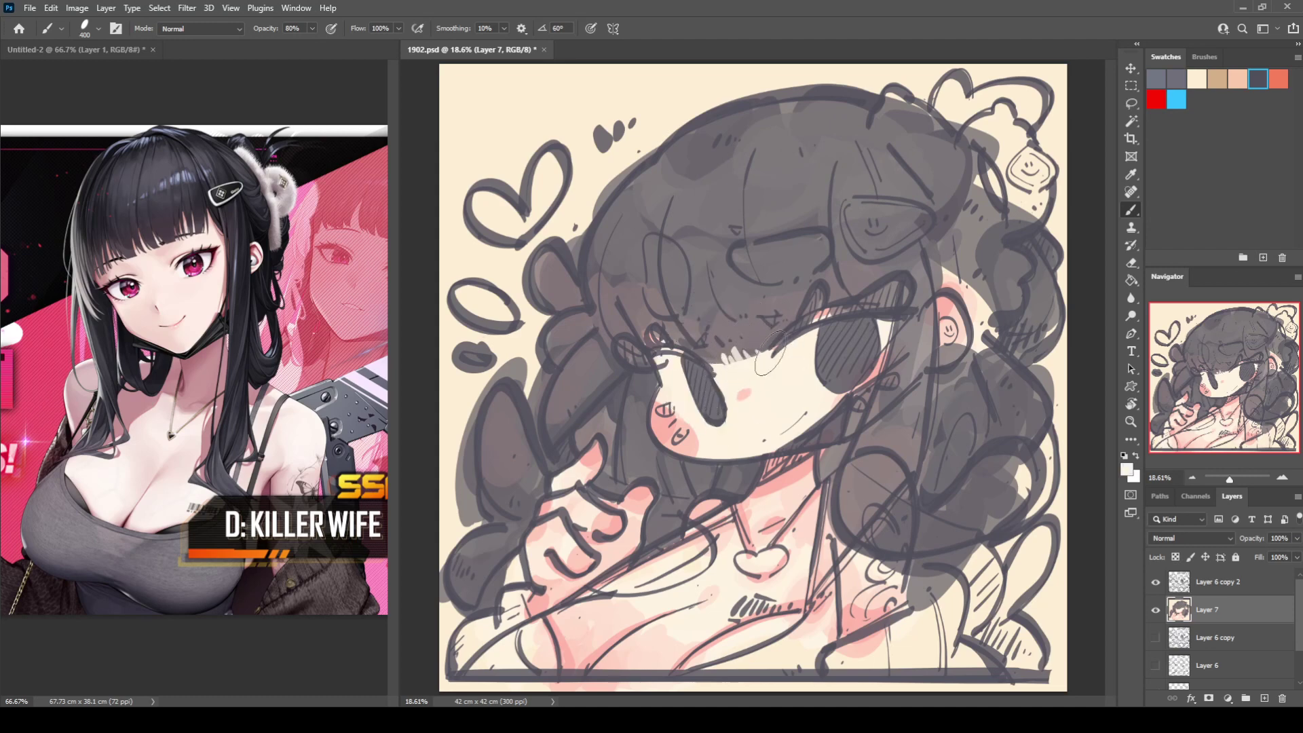
drag(714, 358, 725, 382)
alt+click(761, 362)
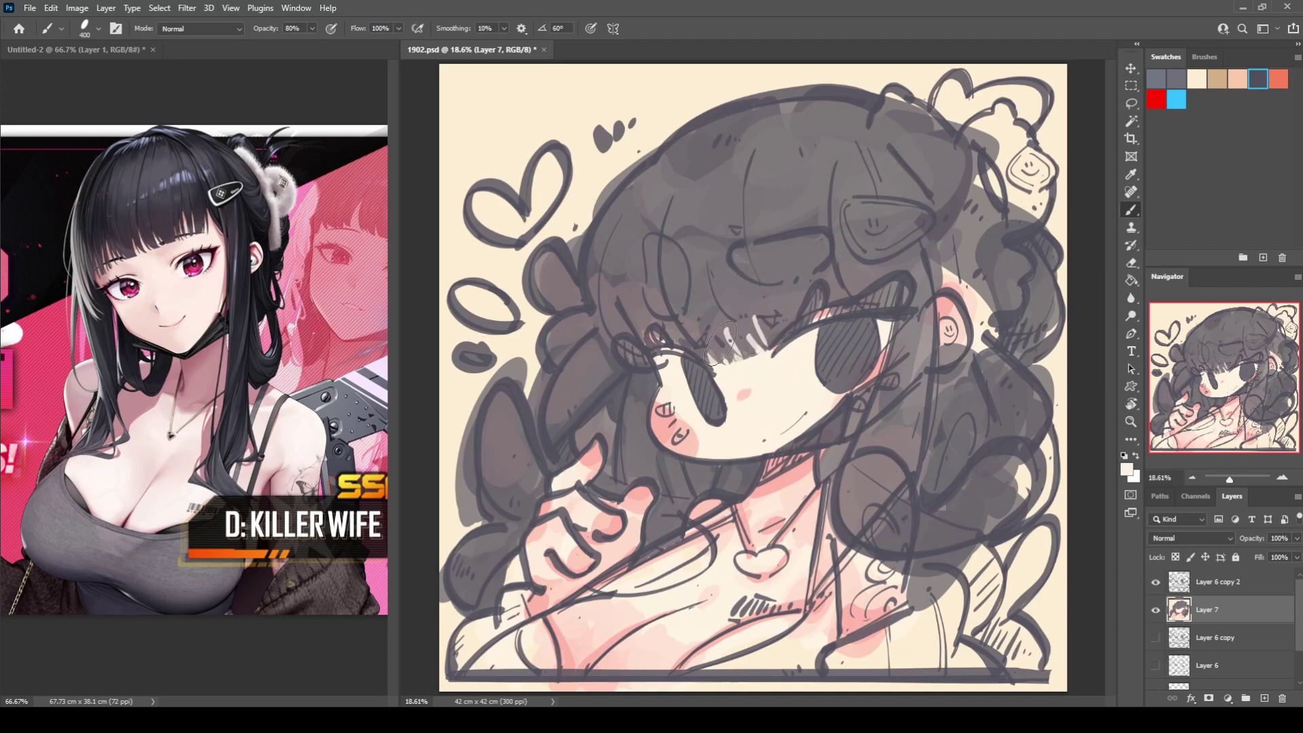
alt+click(753, 317)
mouse_move(732, 324)
mouse_down()
mouse_move(748, 357)
mouse_move(744, 317)
mouse_move(727, 319)
mouse_move(746, 362)
mouse_move(713, 335)
mouse_move(725, 351)
mouse_move(765, 333)
mouse_up()
alt+click(740, 321)
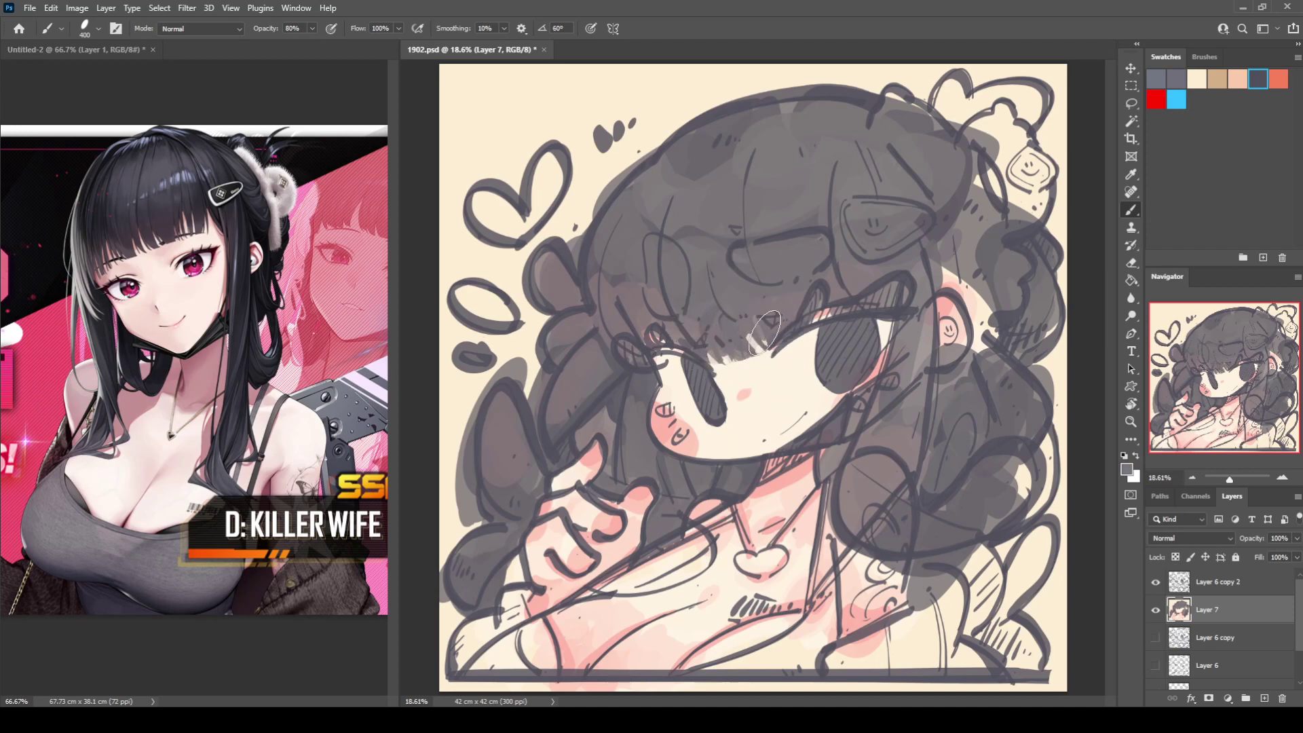
drag(662, 328, 651, 336)
Step: Sample a darker grey and paint strand shadows down the fringe and across the crown towards the hair bun
alt+click(958, 210)
drag(938, 243, 931, 292)
drag(835, 171, 856, 288)
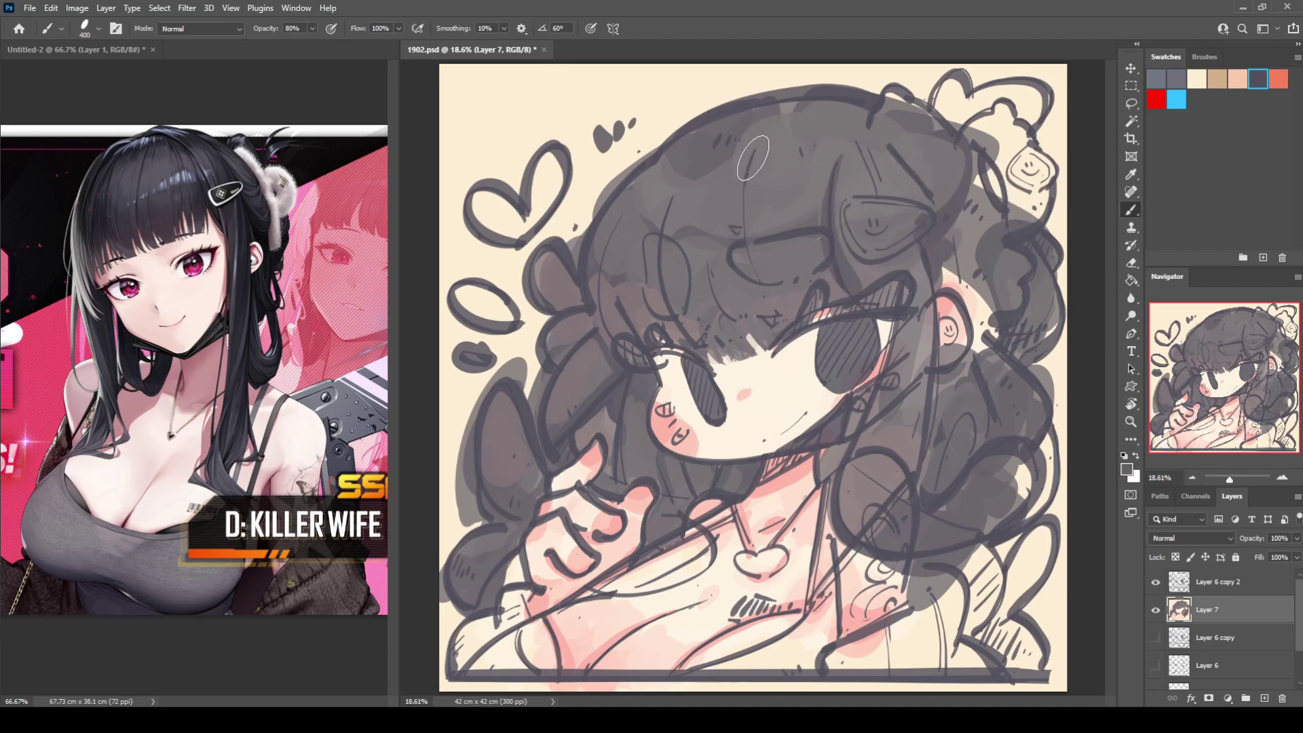
drag(753, 157, 773, 316)
mouse_move(671, 219)
mouse_down()
mouse_move(666, 292)
mouse_move(682, 324)
mouse_up()
drag(608, 240, 614, 323)
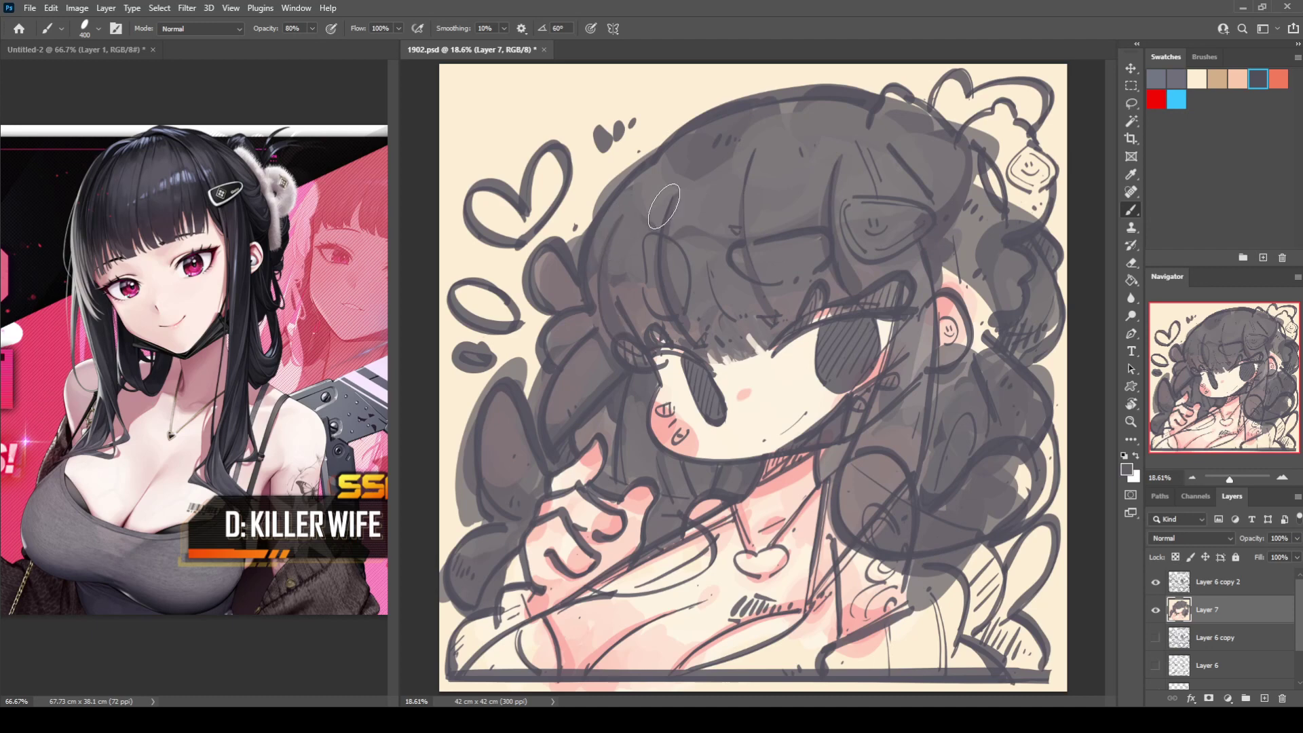
mouse_move(684, 179)
mouse_down()
mouse_move(786, 115)
mouse_move(867, 114)
mouse_move(957, 234)
mouse_move(1011, 203)
mouse_up()
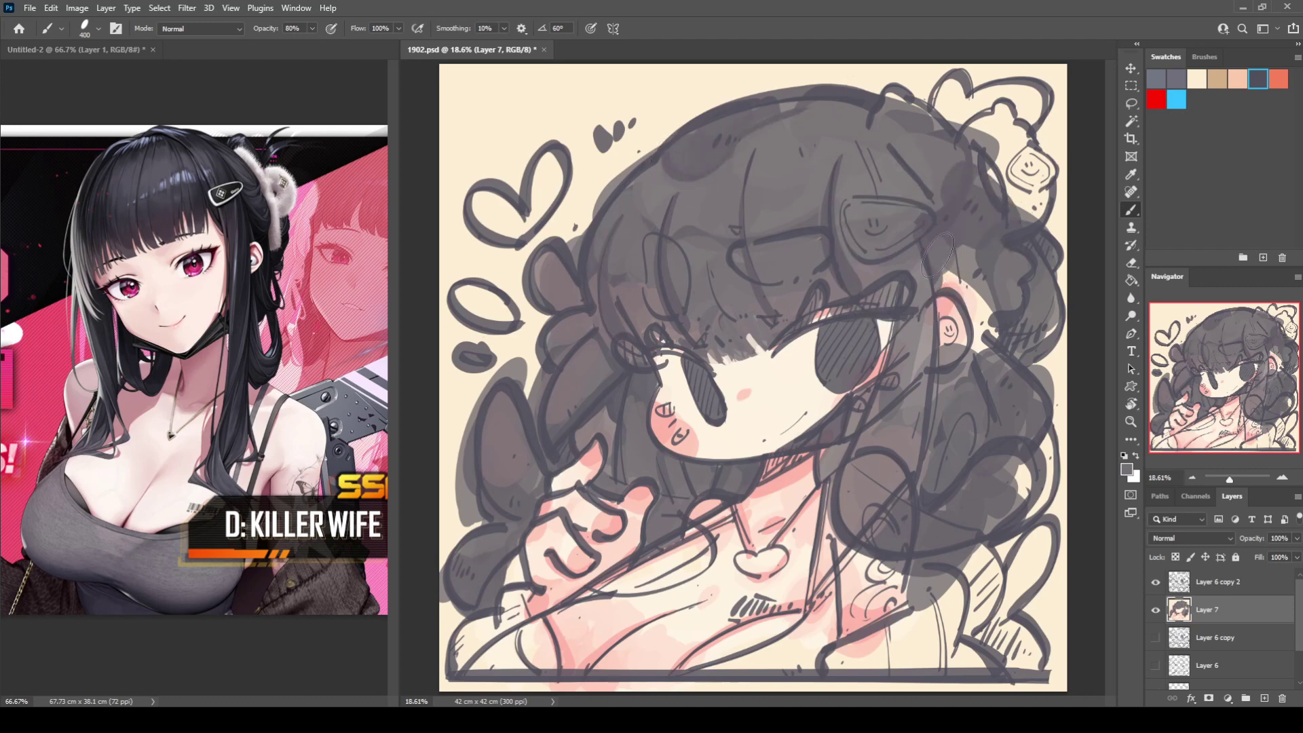
Step: Cover the bare area around the ear with dark grey hair and darken the strands beside the cheek
mouse_move(938, 254)
mouse_down()
mouse_move(1001, 278)
mouse_move(991, 287)
mouse_move(953, 262)
mouse_move(977, 334)
mouse_move(947, 348)
mouse_up()
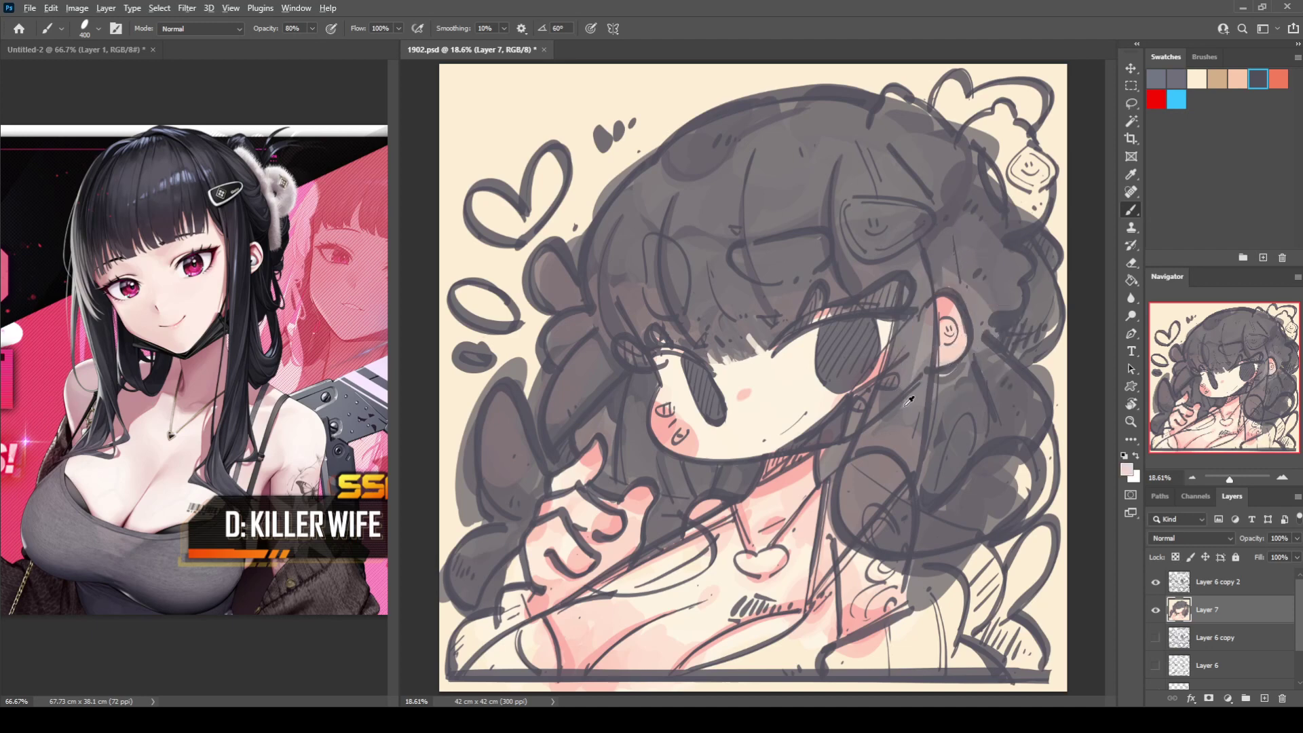
alt+click(1002, 326)
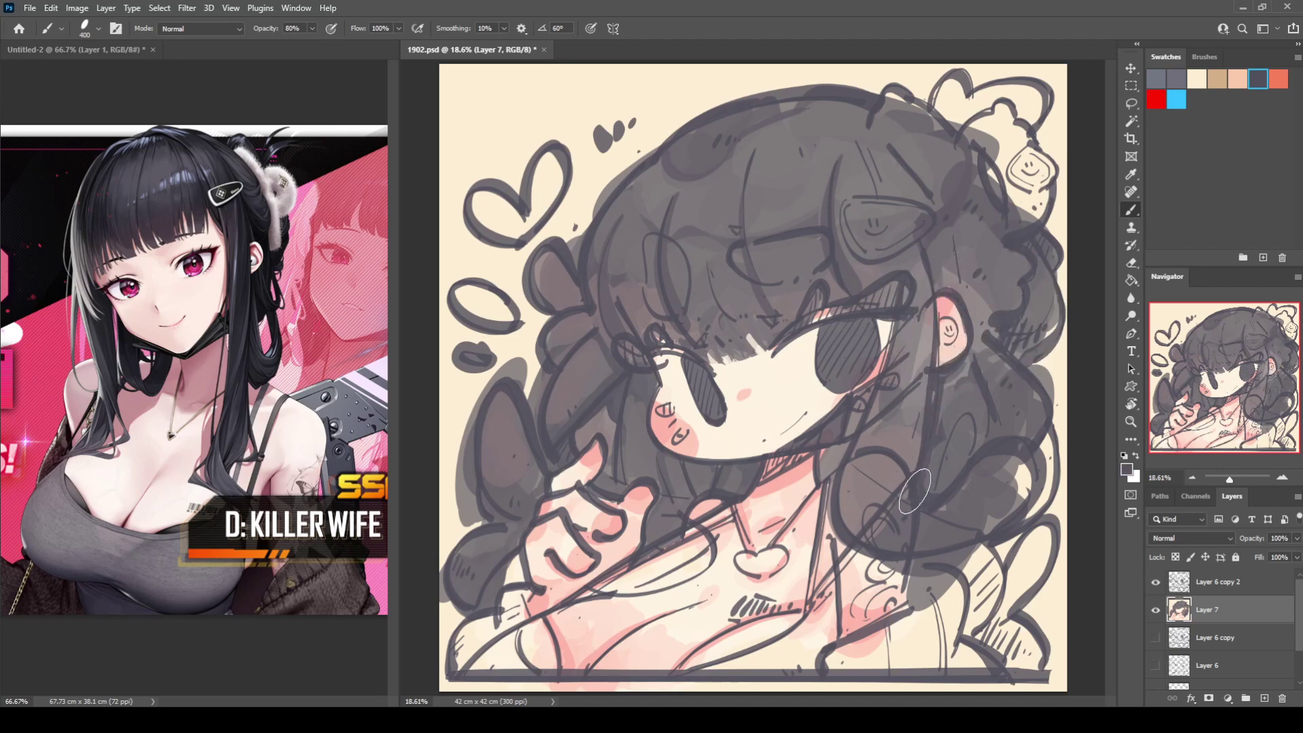
mouse_move(872, 388)
mouse_down()
mouse_move(882, 370)
mouse_move(862, 408)
mouse_up()
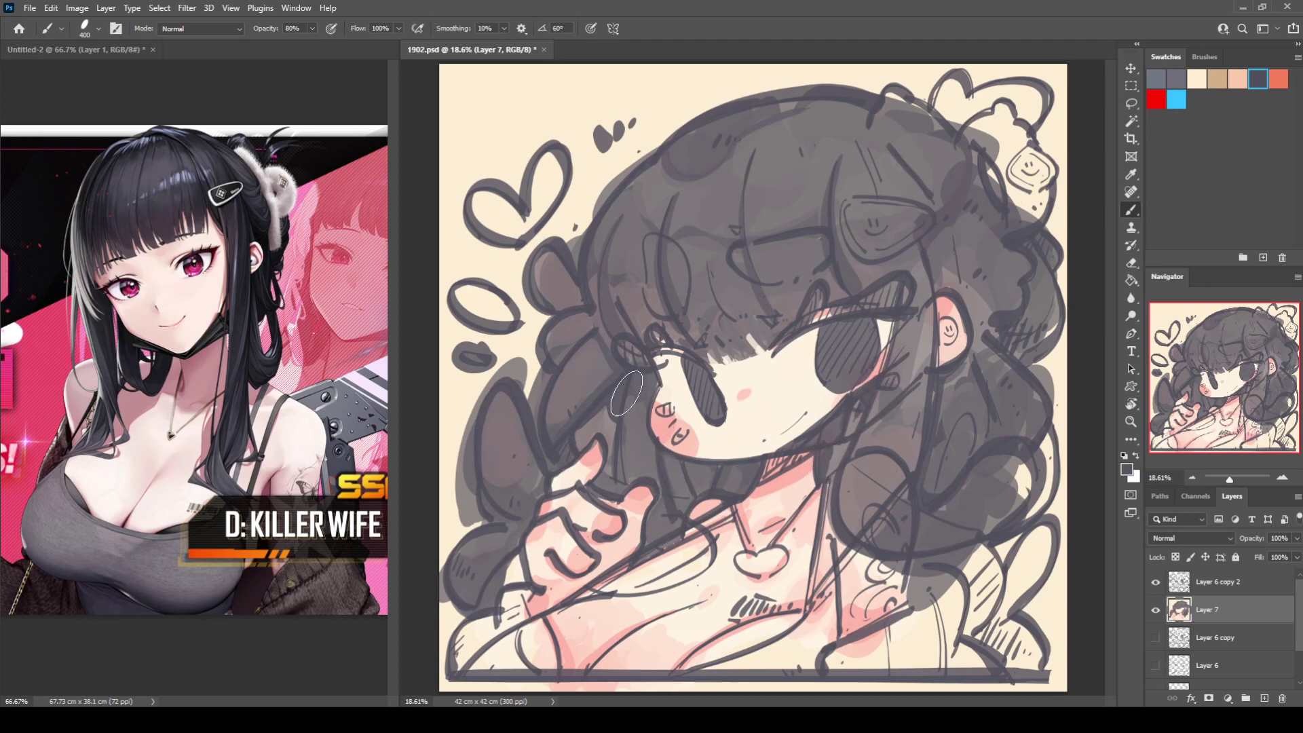
Step: Paint sampled greys over the strands beside the face, the lower curls and the hair below the ear
drag(634, 356, 625, 483)
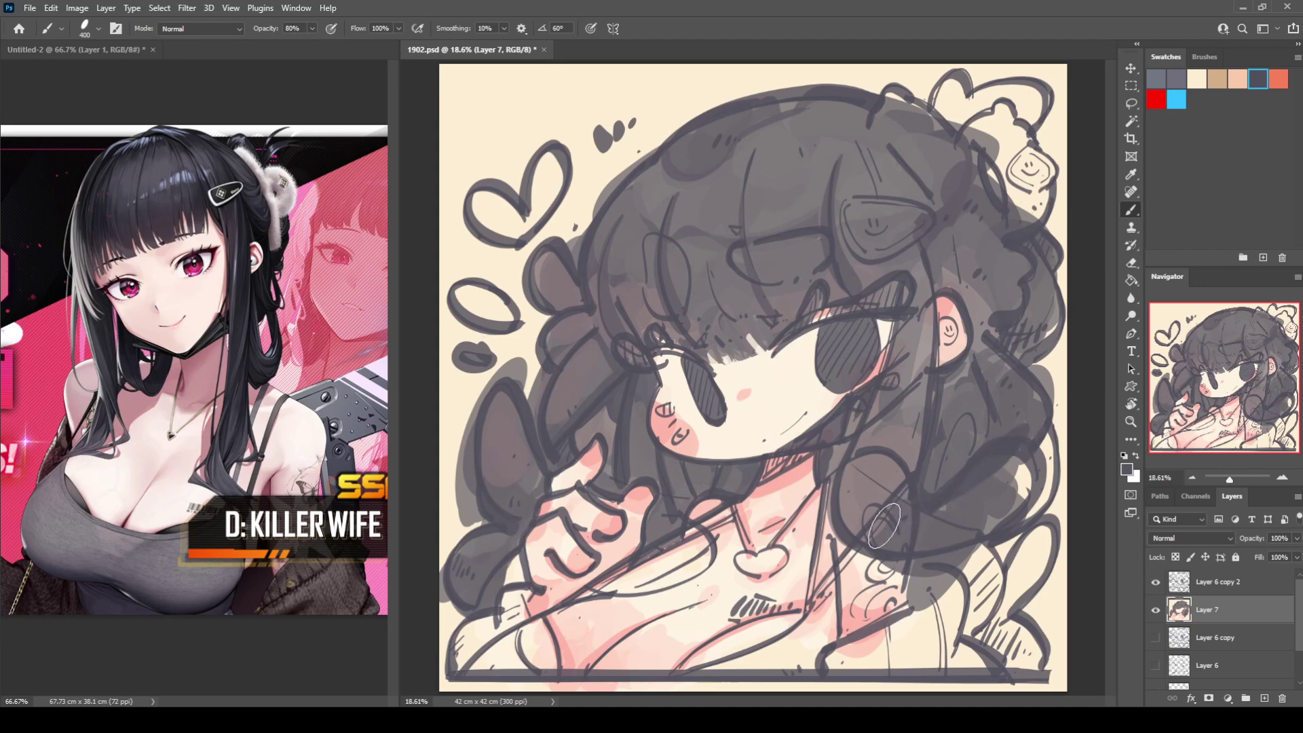
drag(952, 548, 975, 486)
alt+click(885, 482)
alt+click(955, 412)
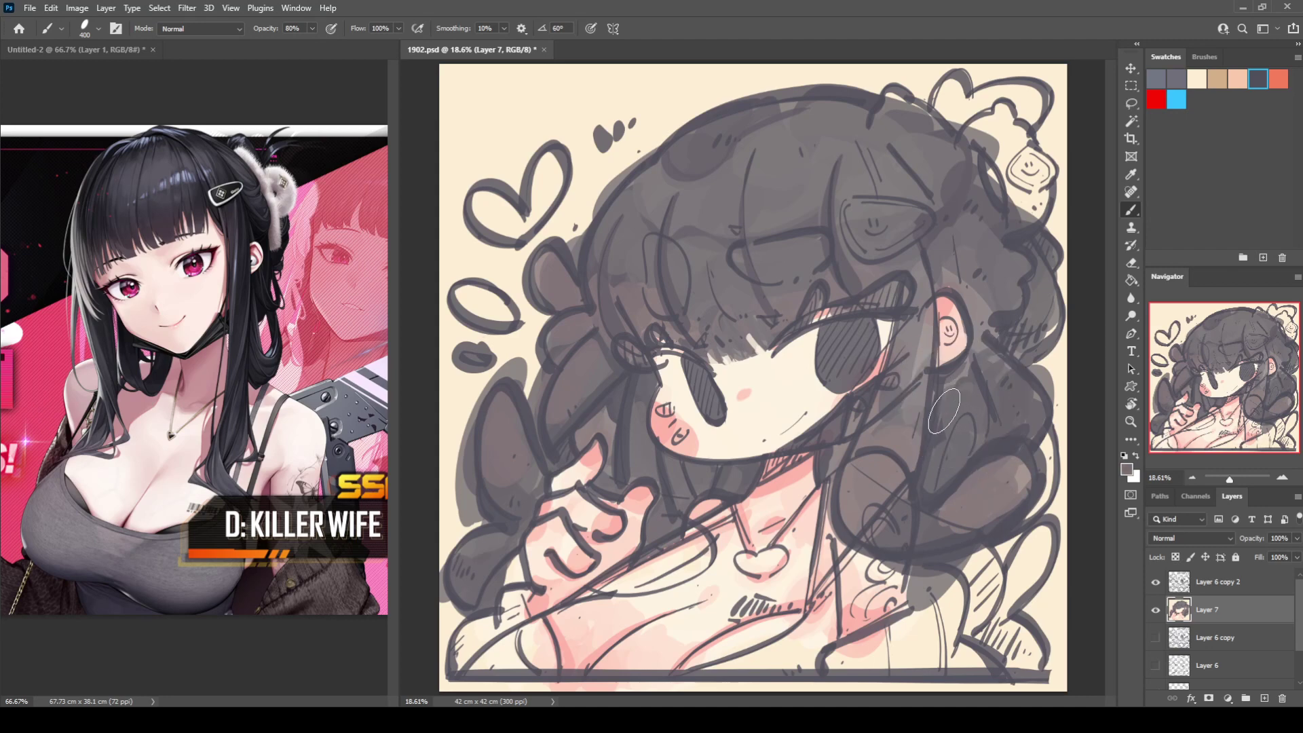
mouse_move(942, 412)
mouse_down()
mouse_move(999, 400)
mouse_move(994, 380)
mouse_up()
Step: Even out the hair behind the ear and around the bun with sampled greys, undoing the last stroke
alt+click(1019, 313)
mouse_move(1023, 324)
mouse_down()
mouse_move(1041, 294)
mouse_move(1038, 343)
mouse_up()
drag(961, 208, 979, 349)
alt+click(963, 233)
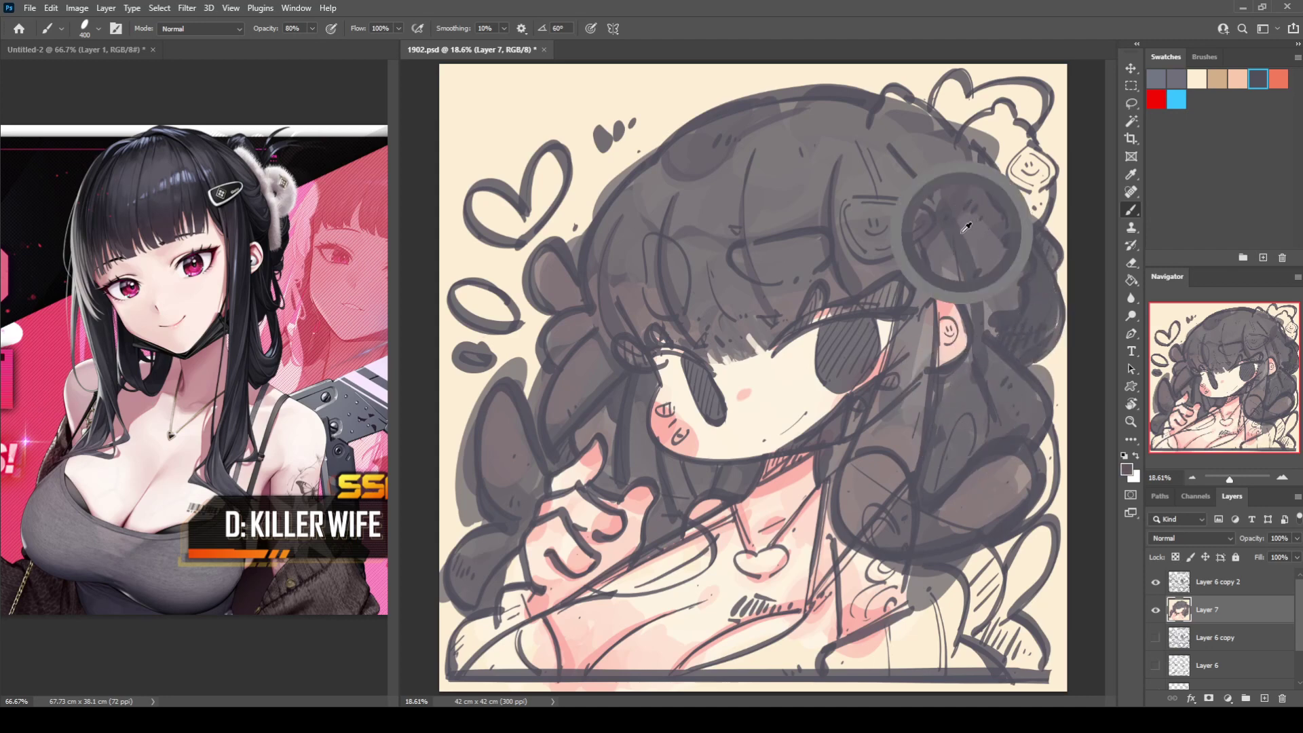
drag(974, 229, 991, 250)
alt+click(990, 251)
mouse_move(991, 309)
mouse_down()
mouse_move(1016, 275)
mouse_move(1008, 263)
mouse_up()
mouse_move(991, 199)
mouse_down()
mouse_move(936, 251)
mouse_move(891, 145)
mouse_move(936, 187)
mouse_move(900, 142)
mouse_move(833, 102)
mouse_move(966, 170)
mouse_move(888, 111)
mouse_move(948, 165)
mouse_up()
alt+click(966, 170)
mouse_move(948, 165)
mouse_down()
mouse_move(933, 128)
mouse_move(991, 184)
mouse_up()
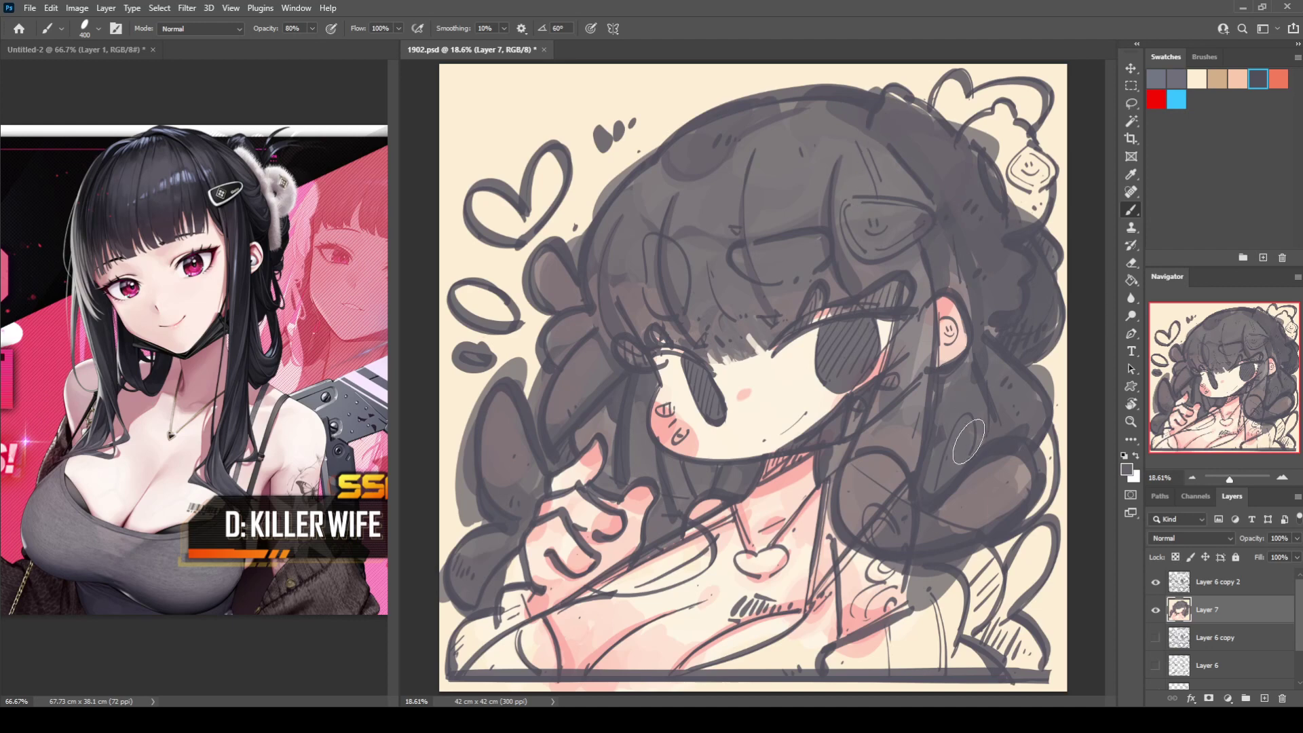
key(ctrl+z)
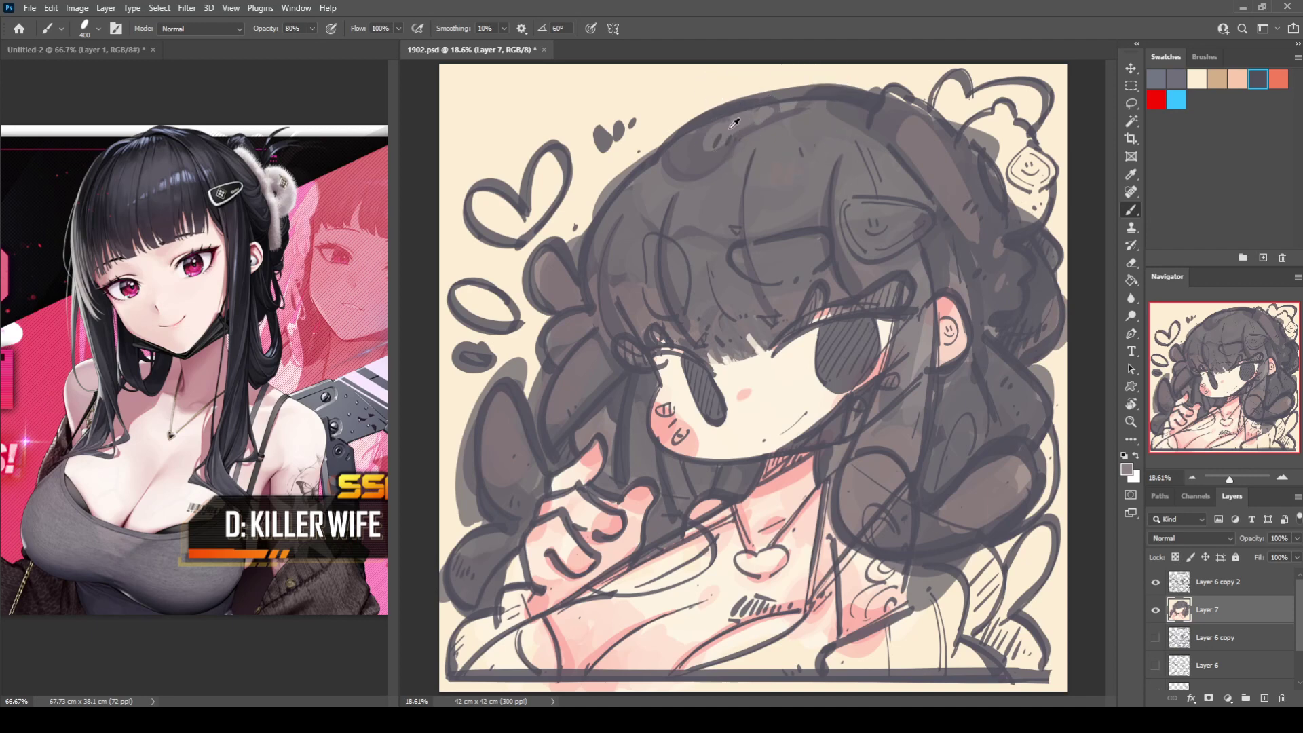
Step: Shade the crown's outer edge and fill the bare lower curls and the hair beside the neck with dark grey
drag(676, 146, 712, 129)
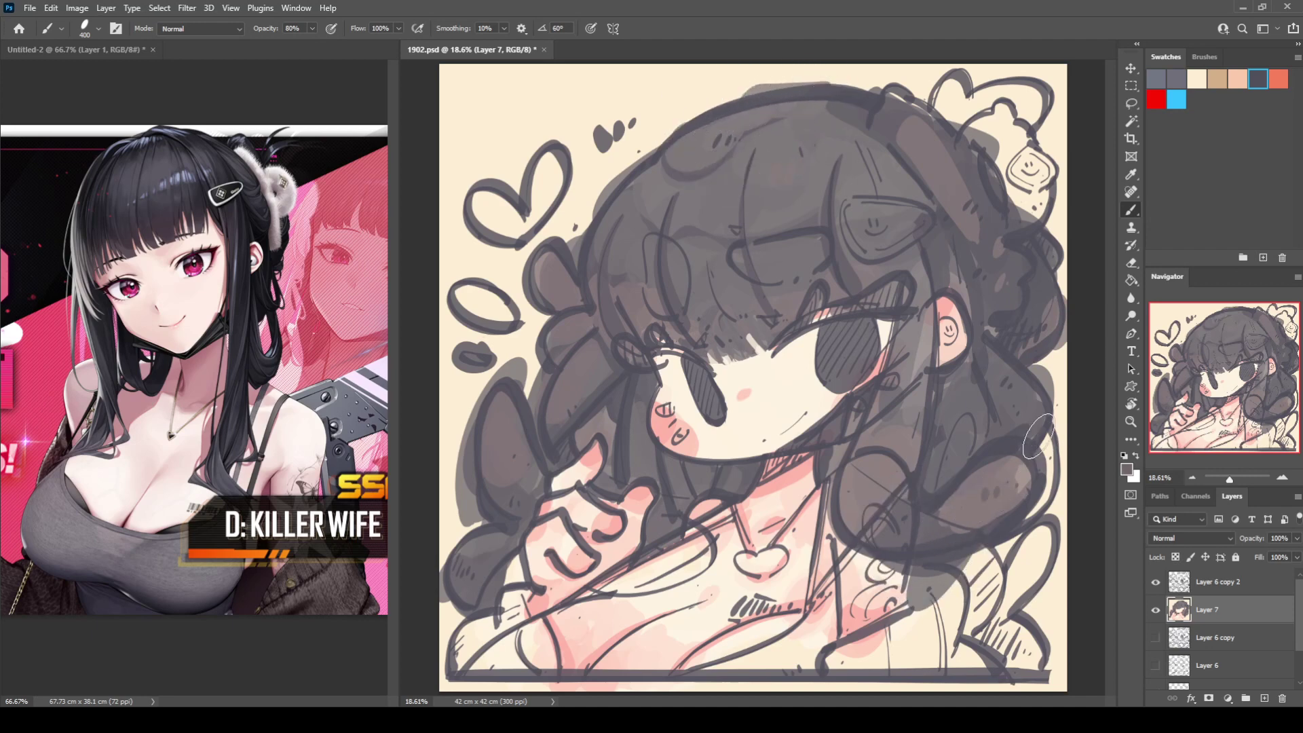
mouse_move(1038, 438)
mouse_down()
mouse_move(1018, 534)
mouse_move(1042, 502)
mouse_move(1013, 570)
mouse_move(979, 566)
mouse_move(978, 608)
mouse_move(985, 563)
mouse_move(1028, 546)
mouse_move(977, 636)
mouse_move(1009, 624)
mouse_move(1041, 553)
mouse_move(1014, 640)
mouse_move(1003, 607)
mouse_up()
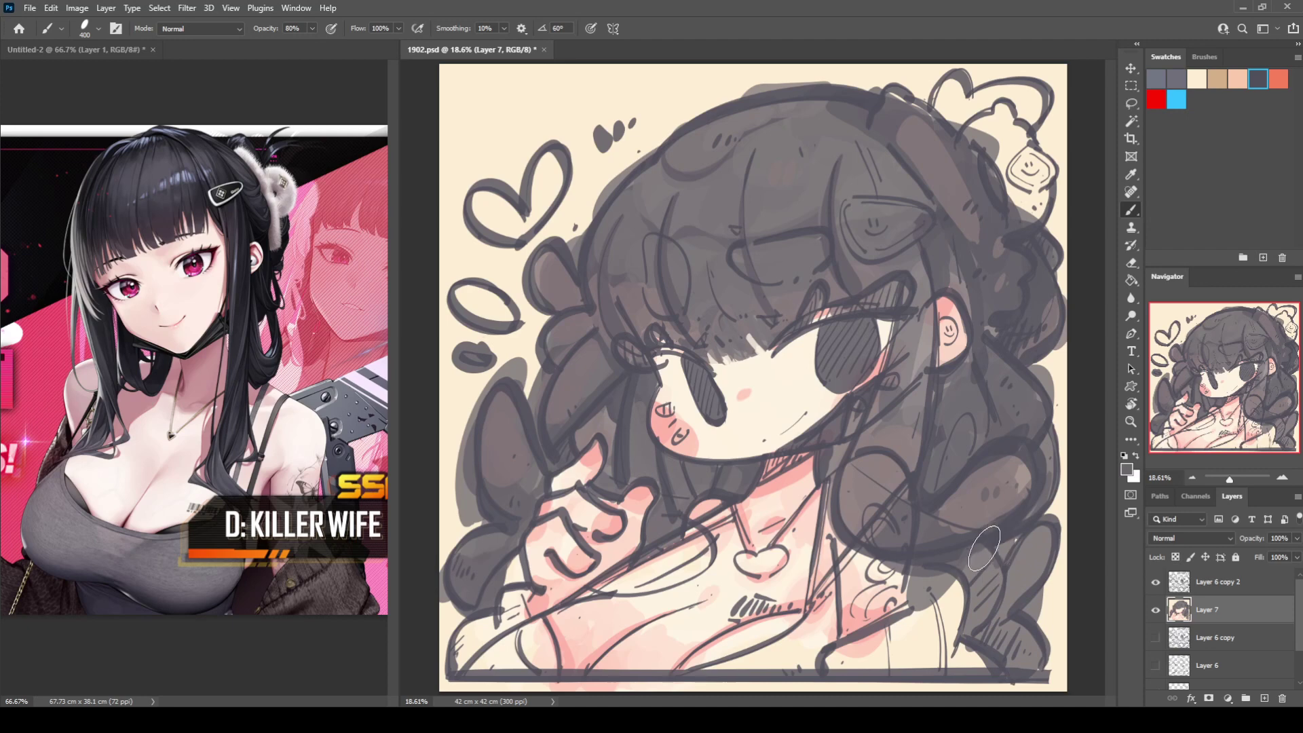
mouse_move(984, 549)
mouse_down()
mouse_move(972, 633)
mouse_move(970, 552)
mouse_move(988, 544)
mouse_move(981, 633)
mouse_move(1013, 545)
mouse_move(1027, 606)
mouse_move(1006, 618)
mouse_move(1024, 662)
mouse_up()
drag(665, 512, 691, 526)
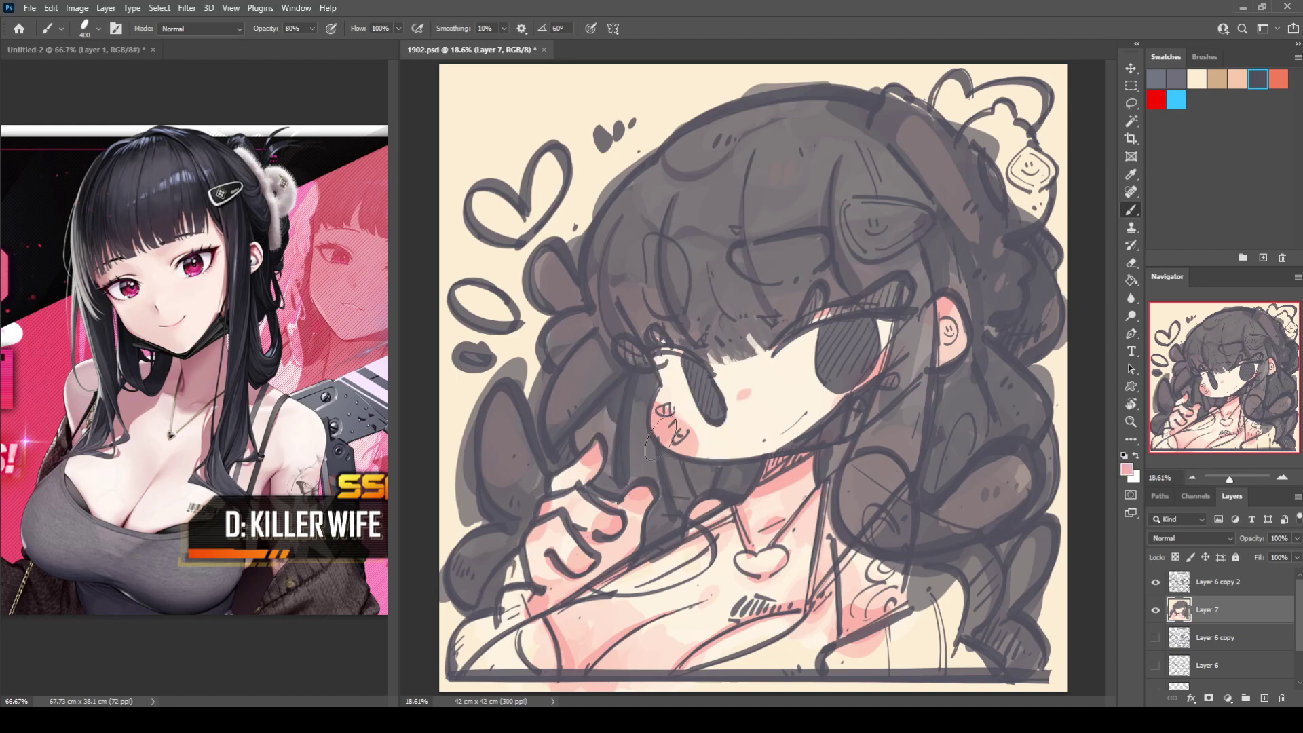
Step: Choose a deeper pink and paint blush on both cheeks, the ear, the fingertips and the shoulders
alt+click(874, 379)
key(i)
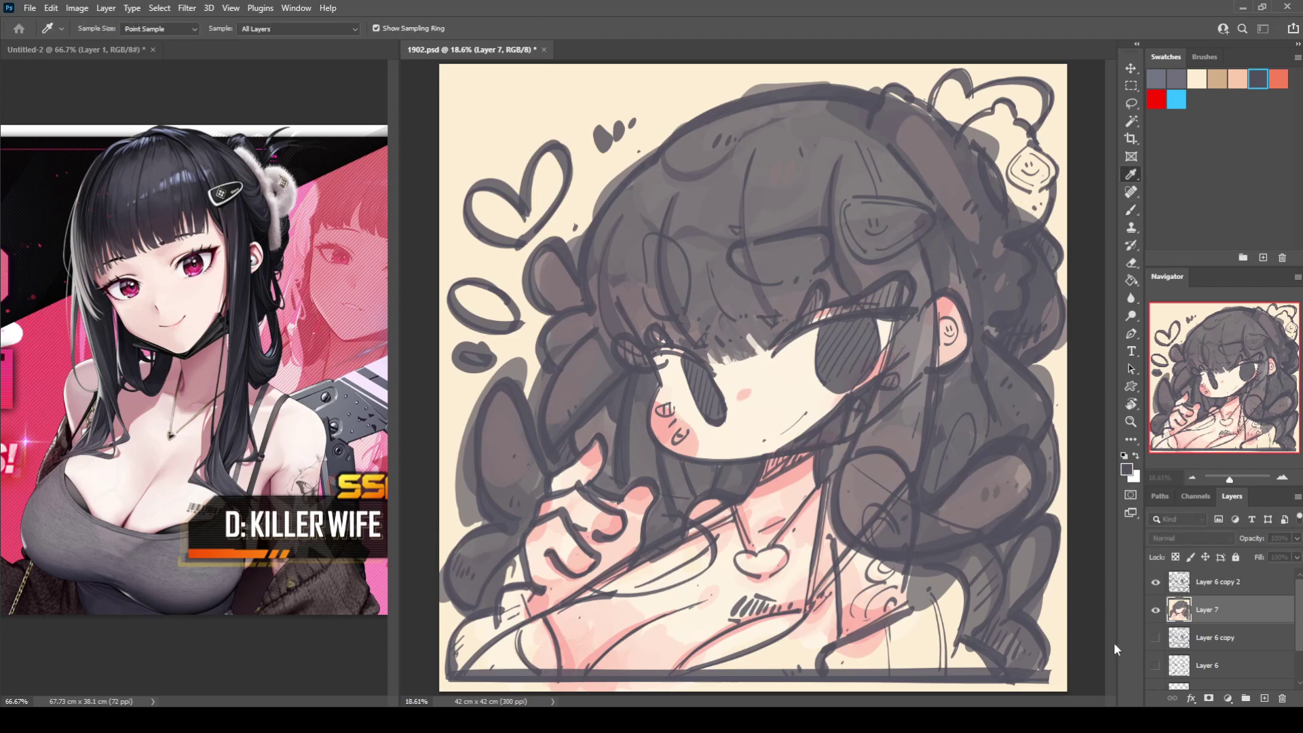
click(1230, 475)
mouse_move(661, 415)
mouse_down()
mouse_move(681, 435)
mouse_move(650, 423)
mouse_up()
key(ctrl+z)
click(653, 424)
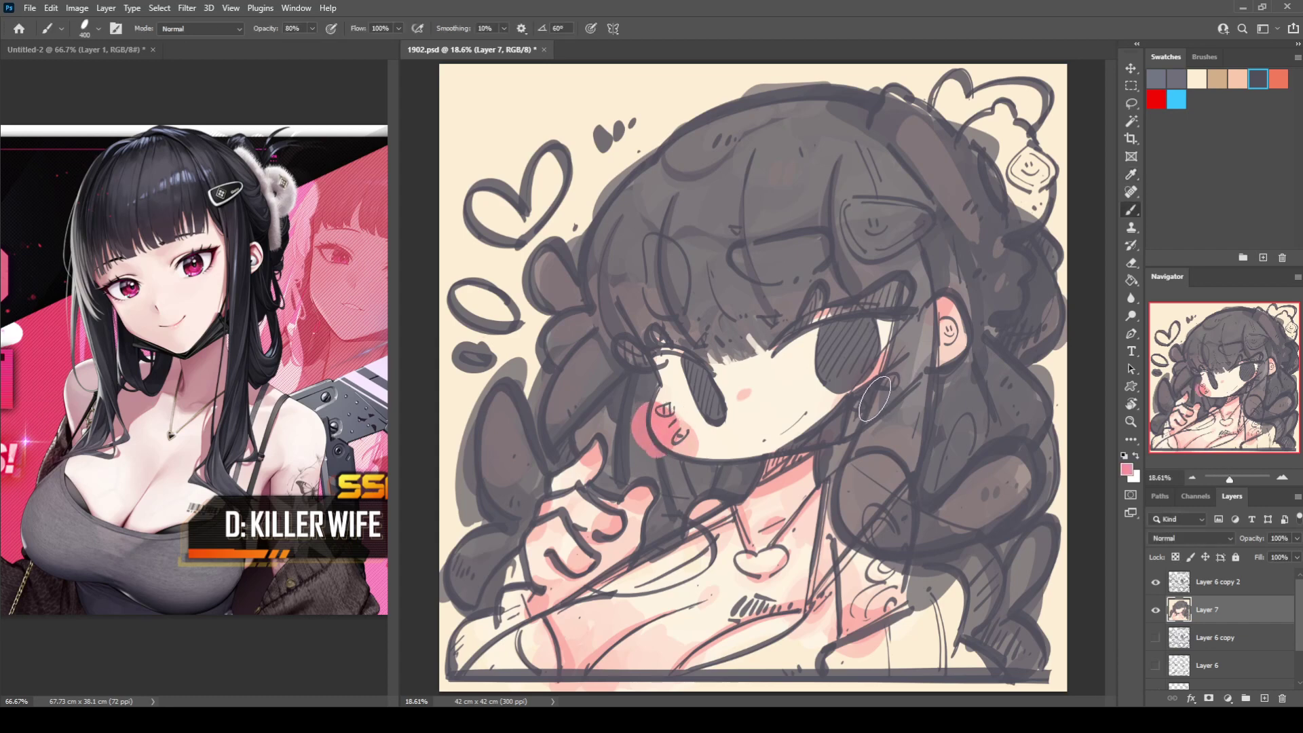
mouse_move(875, 399)
mouse_down()
mouse_move(866, 380)
mouse_move(875, 400)
mouse_up()
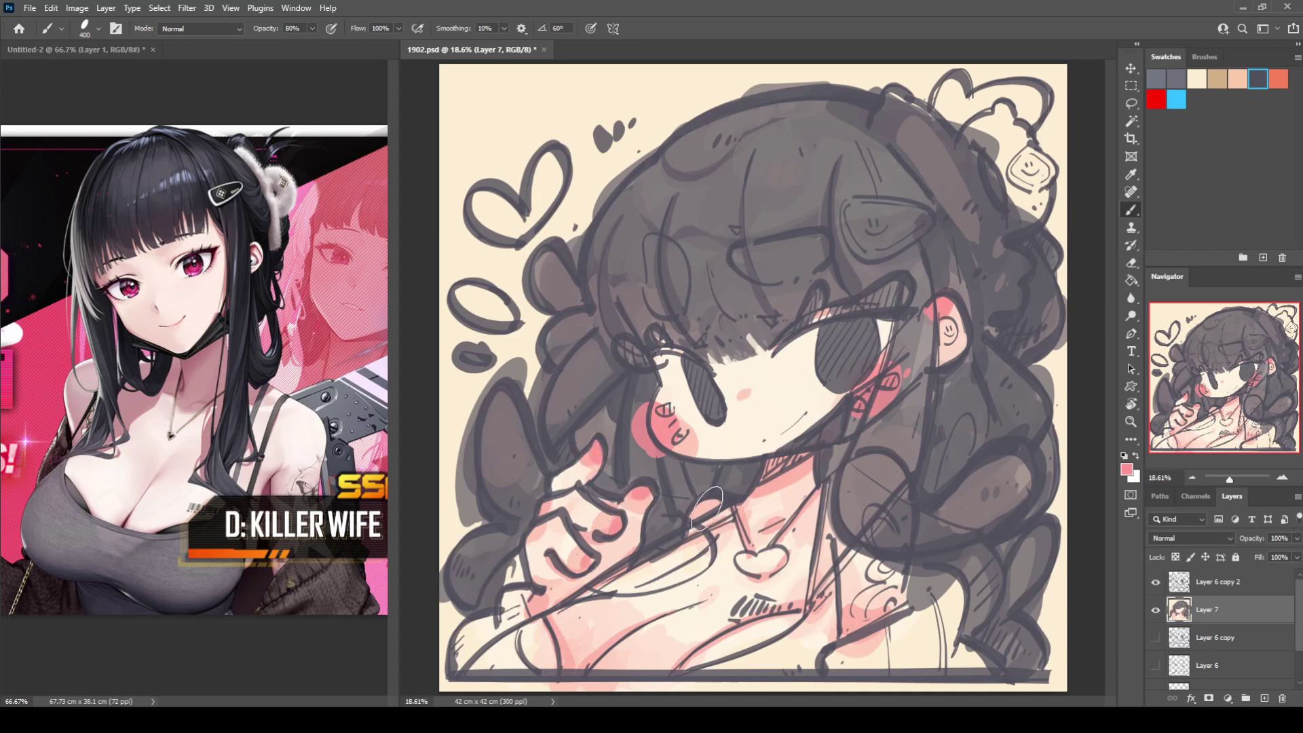
alt+click(879, 473)
drag(880, 469, 878, 463)
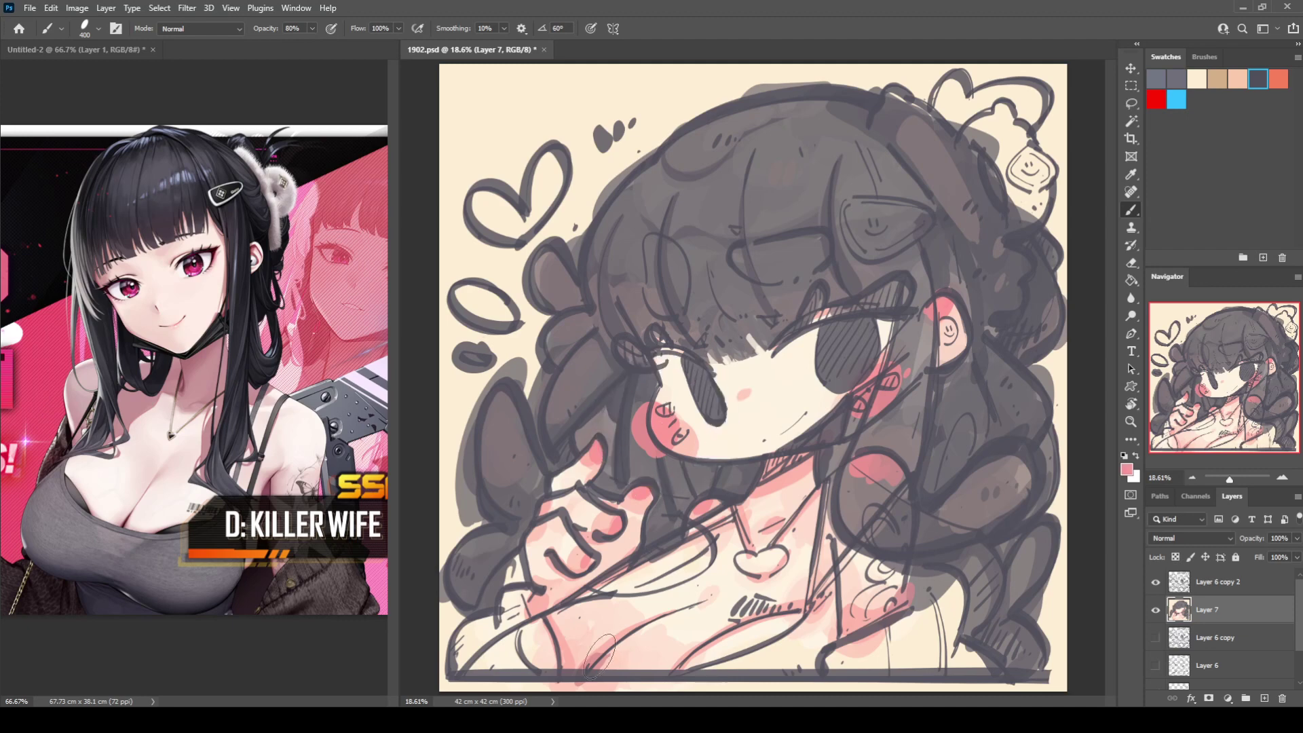
Step: Add deeper pink shading to the chest, and rework the area beneath the raised hand with sampled grey and light skin tones
drag(583, 668, 714, 598)
key(ctrl+z)
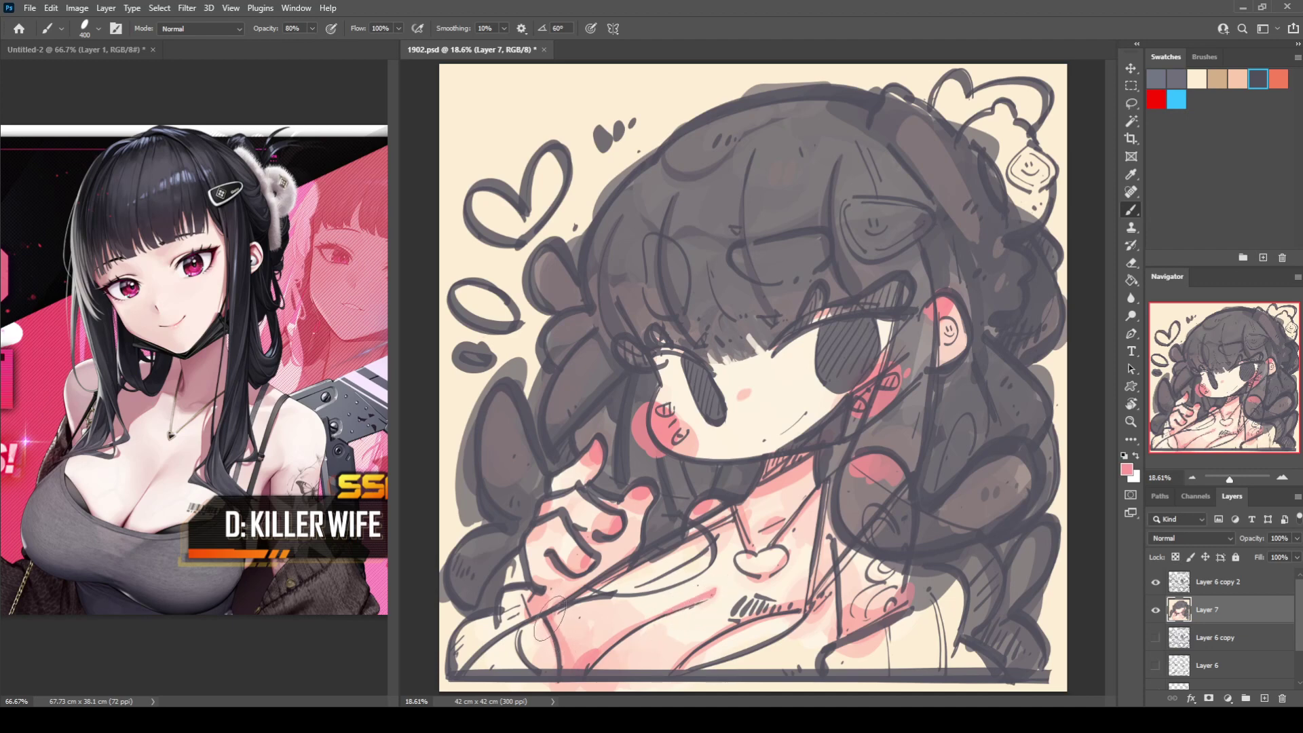
alt+click(656, 552)
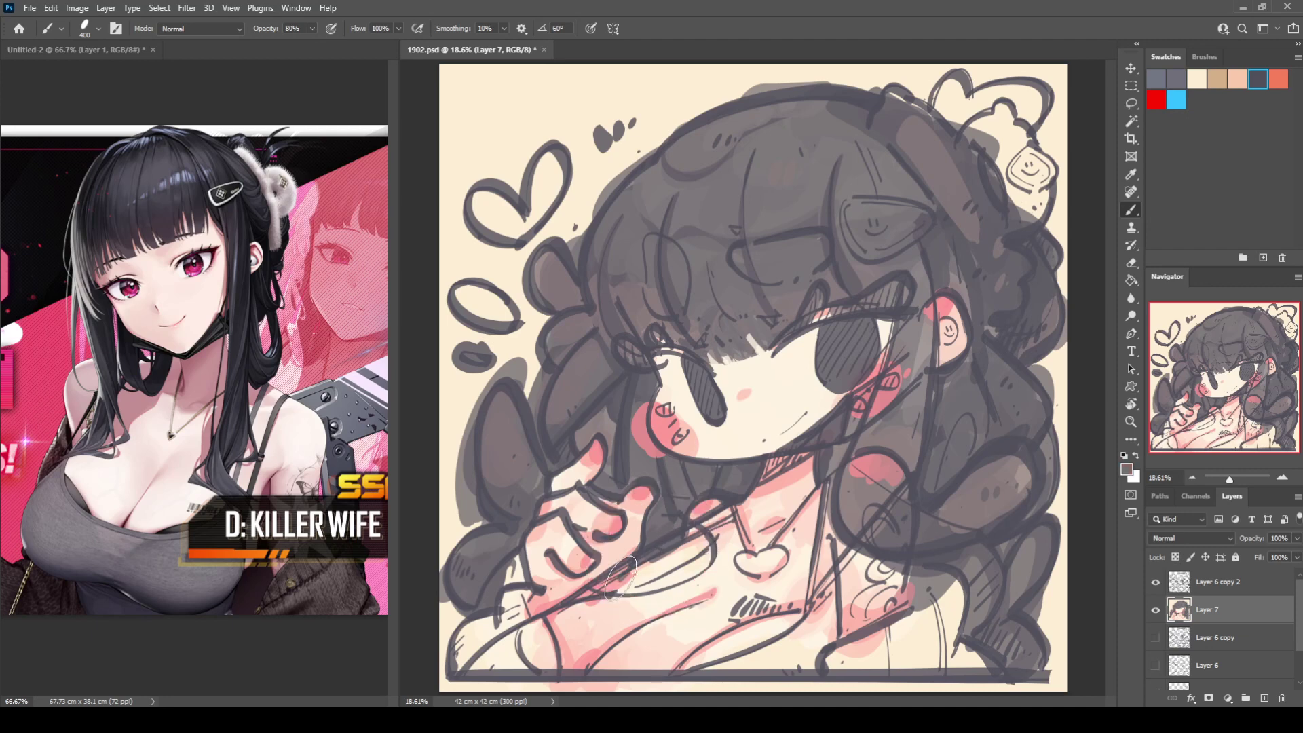
drag(626, 579, 670, 557)
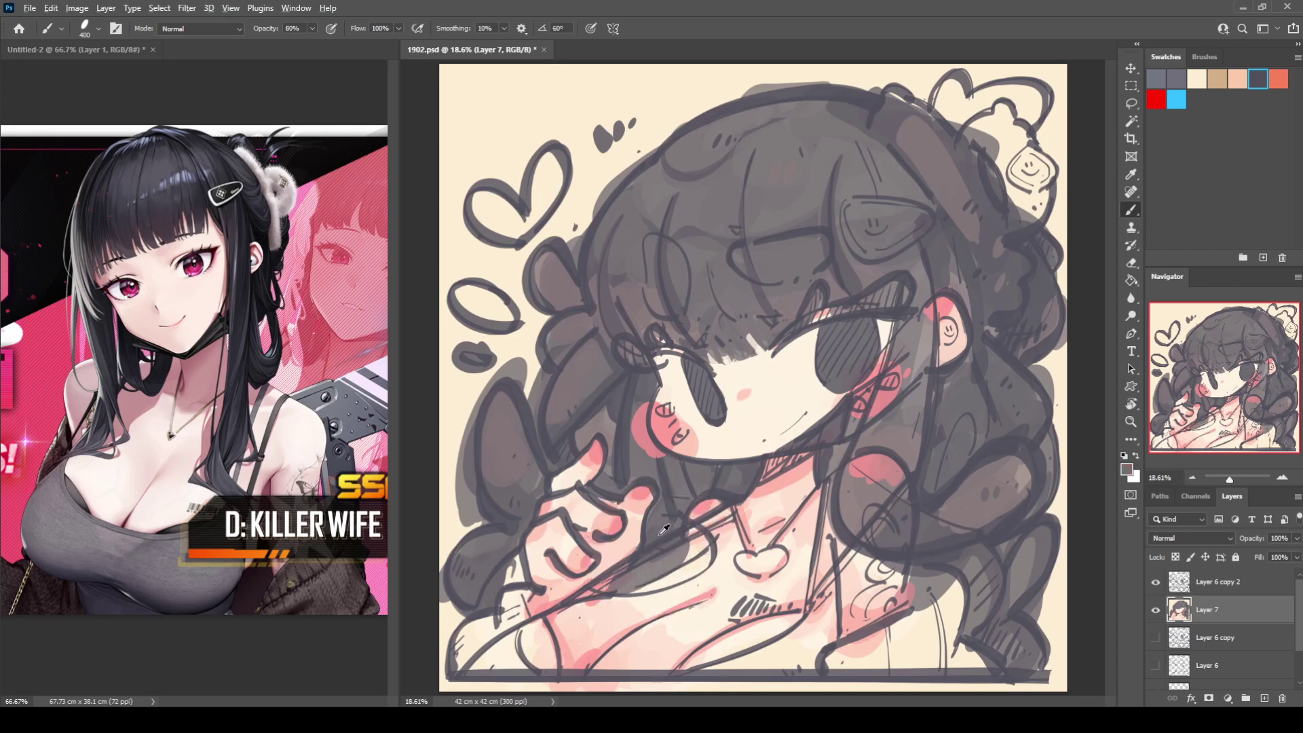
alt+click(595, 608)
drag(637, 580, 653, 574)
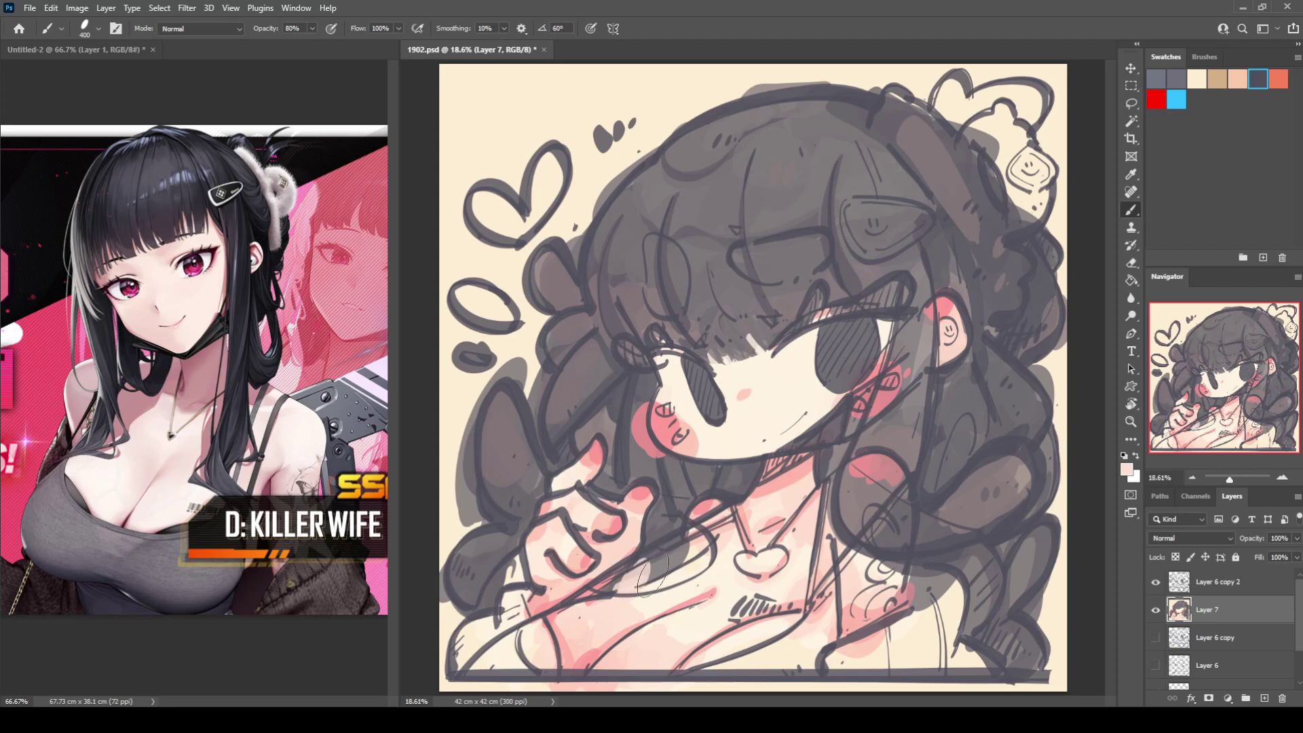
key(ctrl+z)
drag(594, 601, 662, 571)
key(ctrl+z)
drag(591, 596, 695, 550)
alt+click(692, 557)
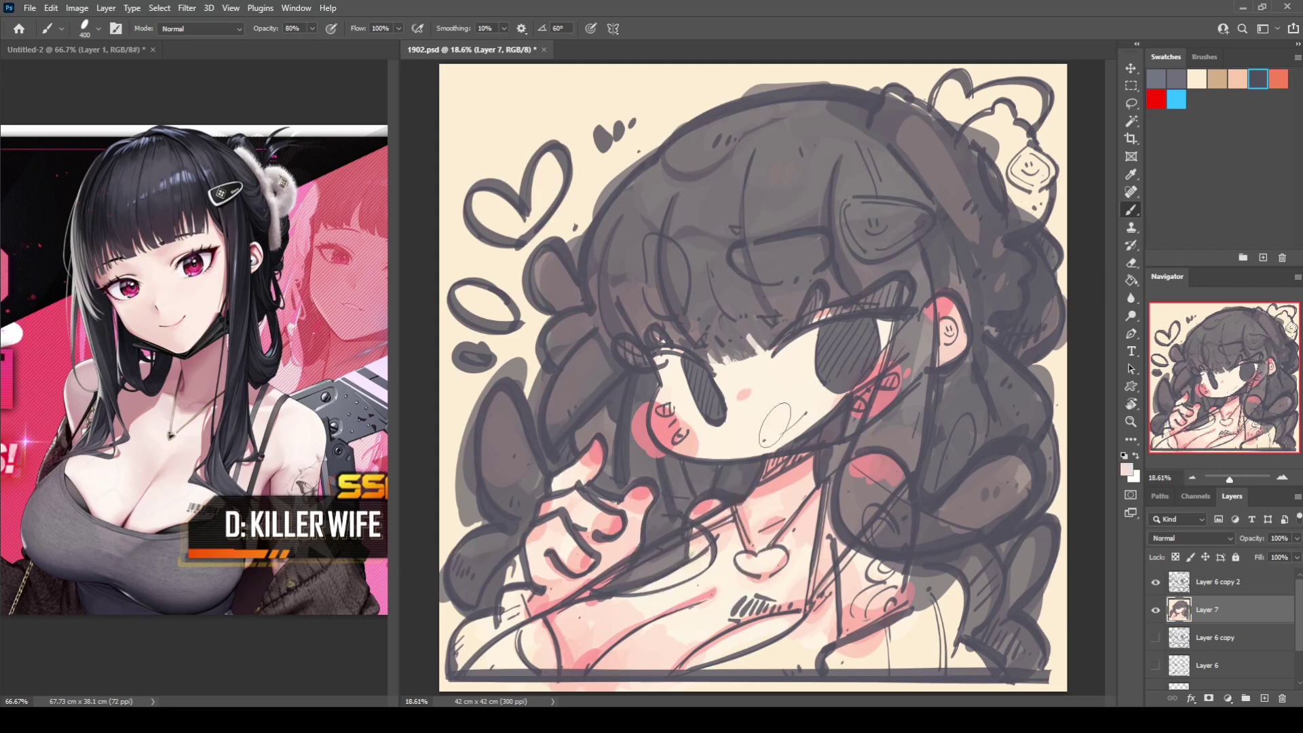
Step: Sample a skin pink and paint a soft shadow on the forehead in the gap beneath the fringe
alt+click(601, 616)
alt+click(797, 471)
drag(727, 359, 767, 348)
alt+click(758, 342)
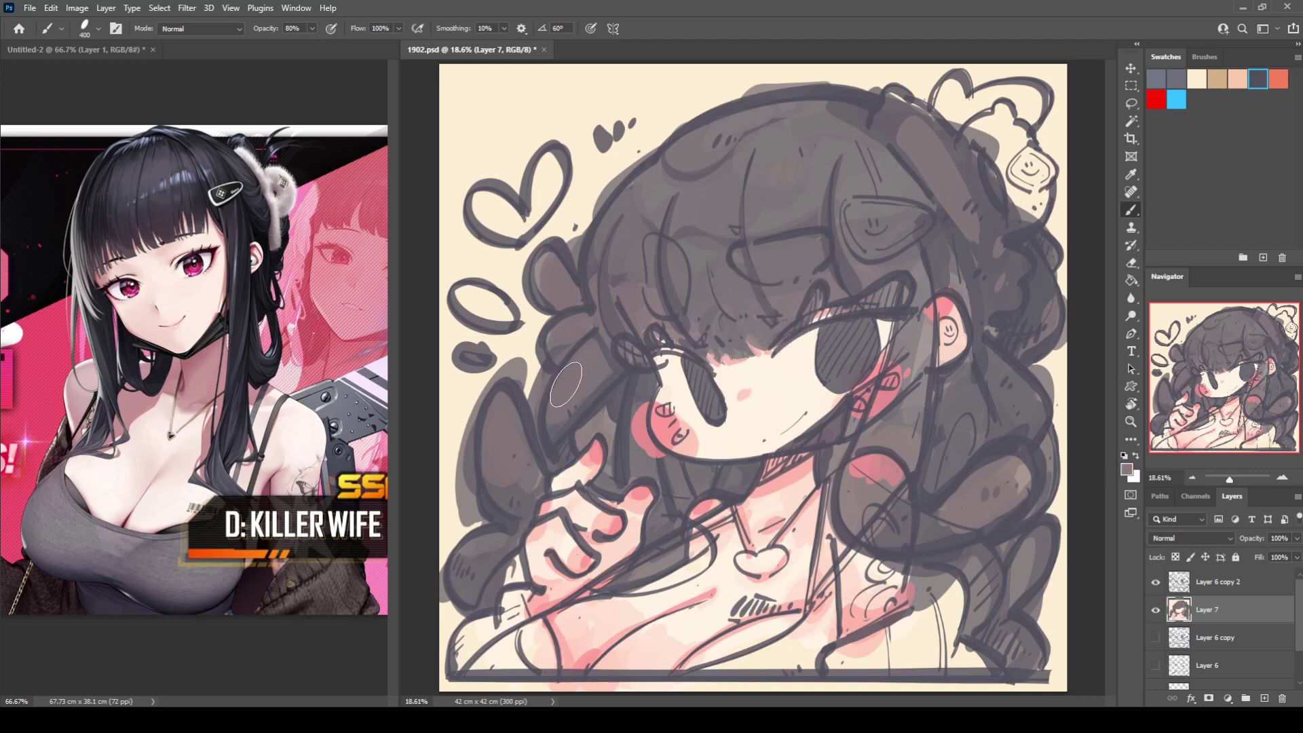
Step: Choose a blue-grey and paint highlights on the curls beside the raised hand and across the fringe
key(i)
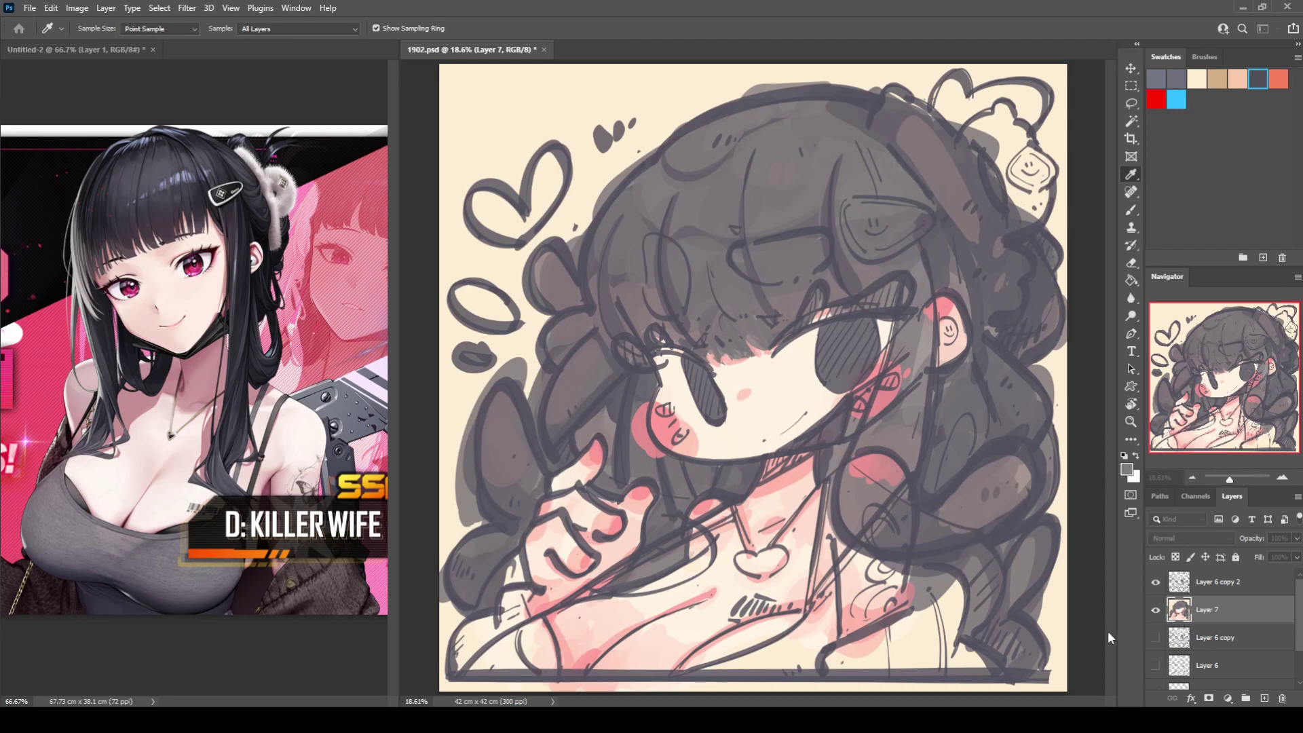
key(b)
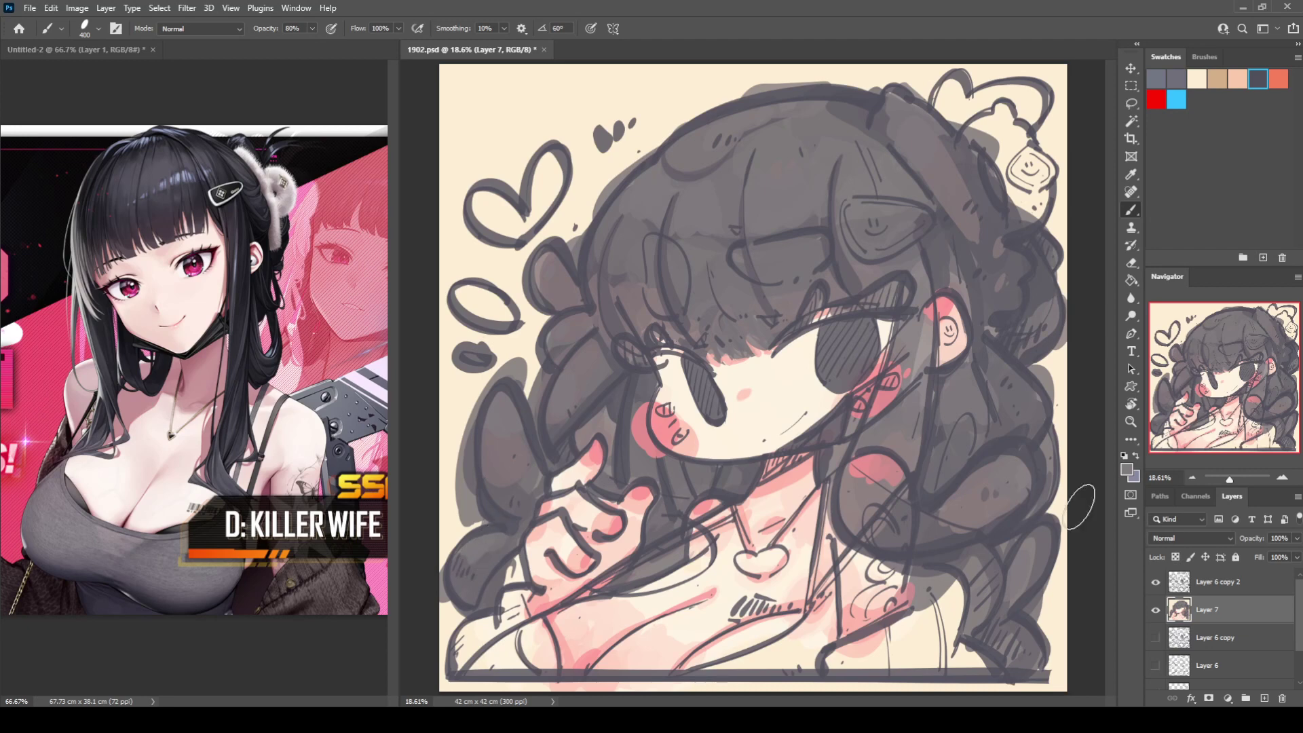
key(i)
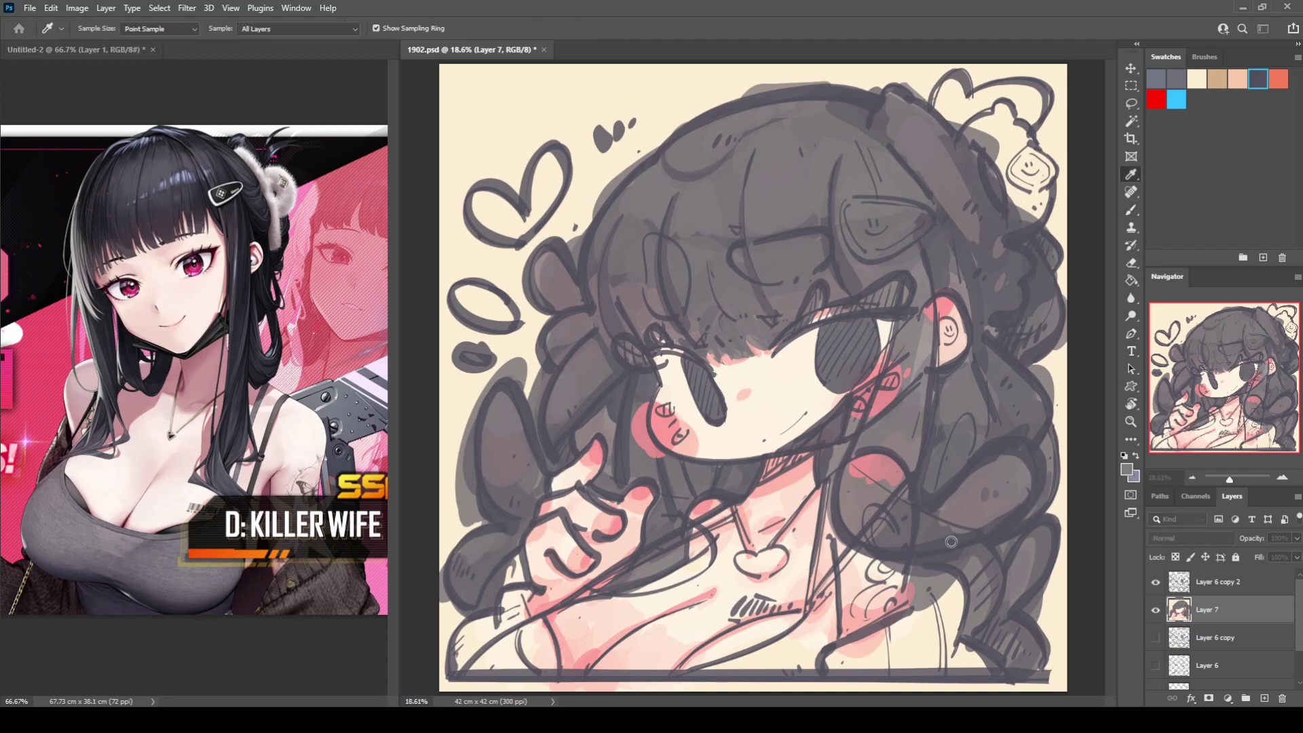
key(b)
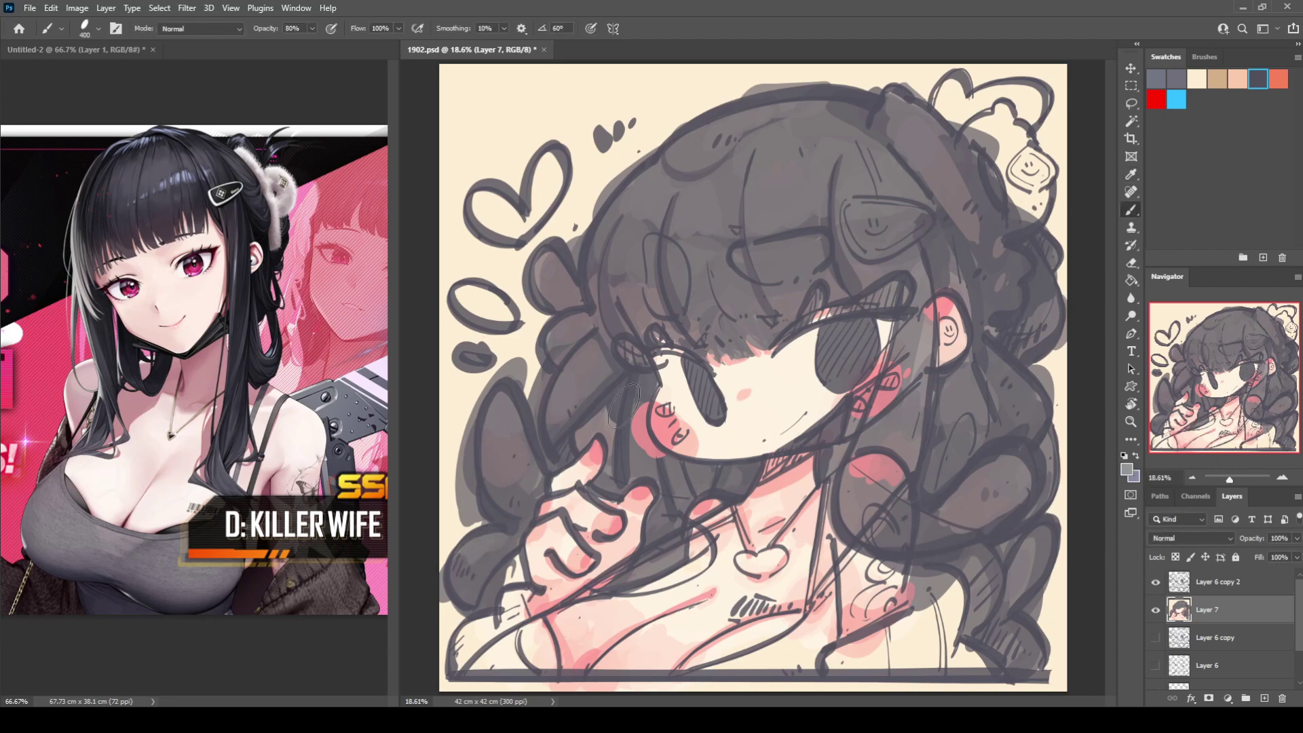
drag(559, 389, 585, 391)
drag(494, 414, 503, 409)
mouse_move(625, 196)
mouse_down()
mouse_move(634, 221)
mouse_move(790, 217)
mouse_up()
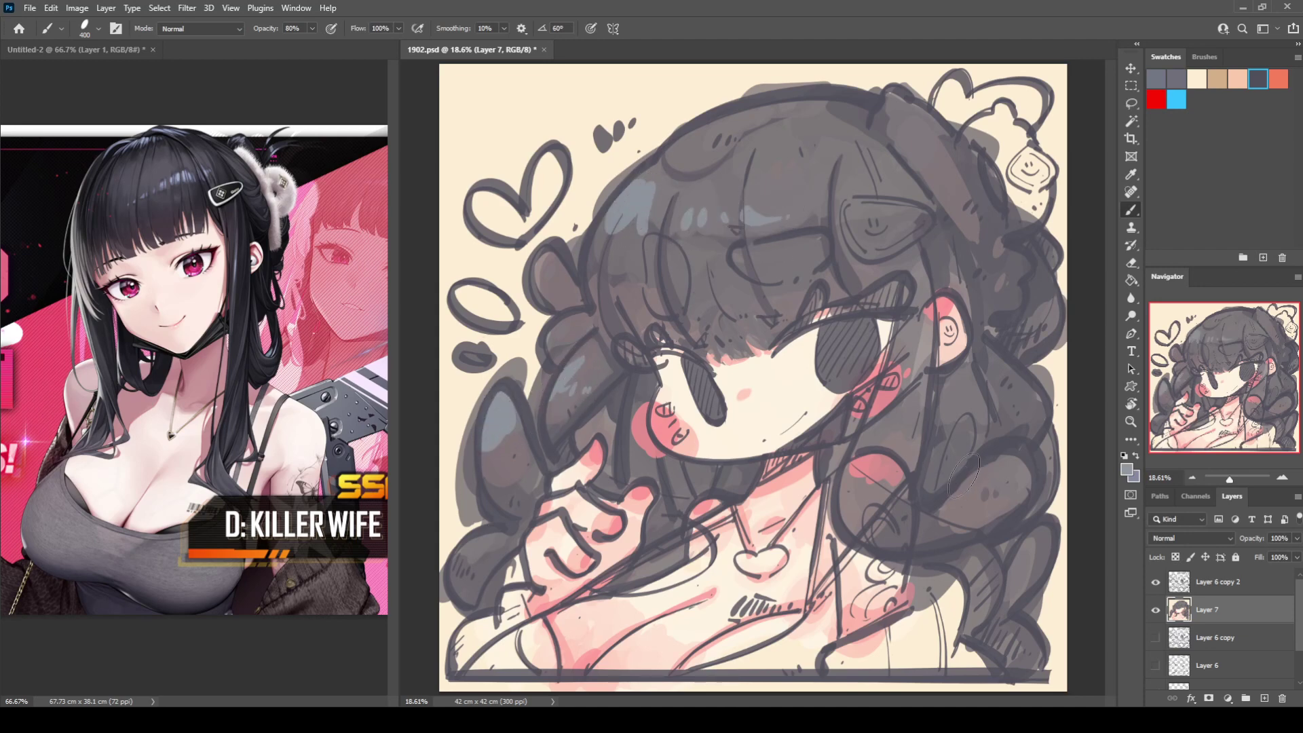
Step: Add blue-grey highlights to the strands below the ear and the lower curls, and refine the fringe highlight with sampled grey
mouse_move(866, 423)
mouse_down()
mouse_move(861, 448)
mouse_move(876, 442)
mouse_up()
drag(905, 433, 904, 441)
drag(996, 535, 1018, 595)
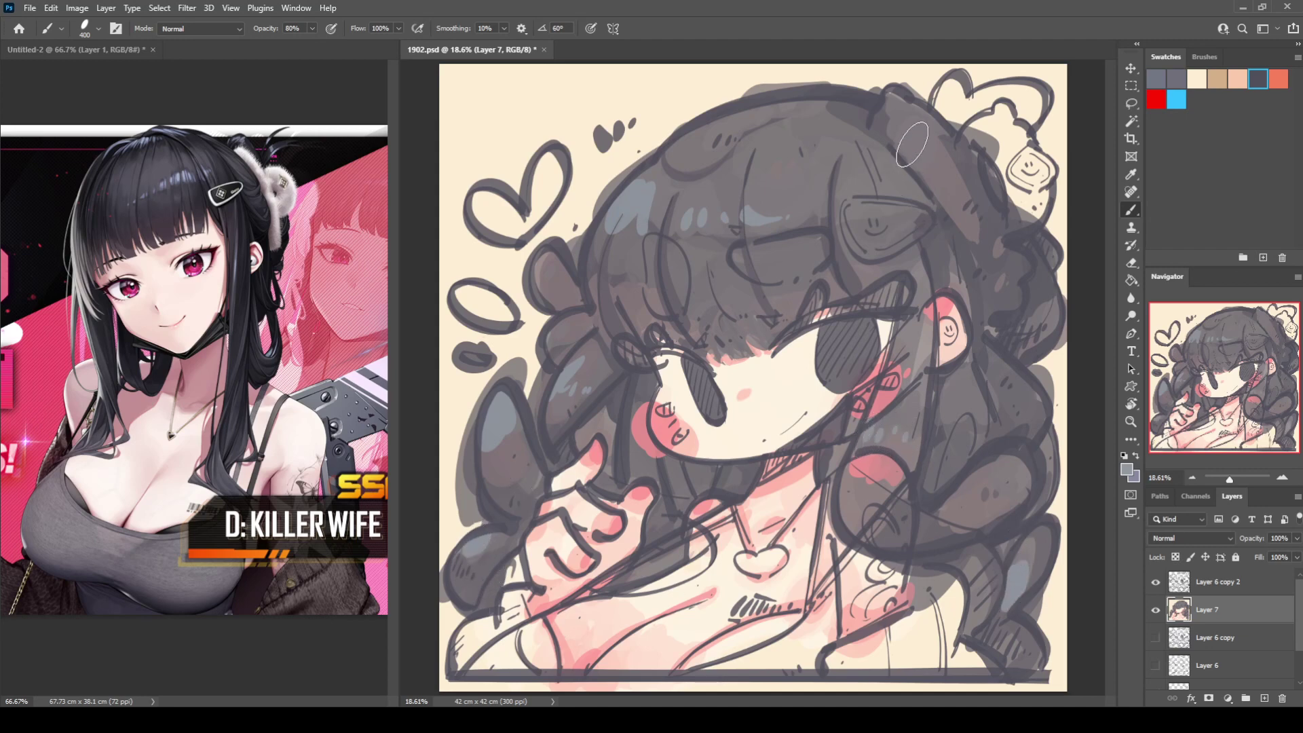
alt+click(693, 177)
drag(623, 219, 616, 230)
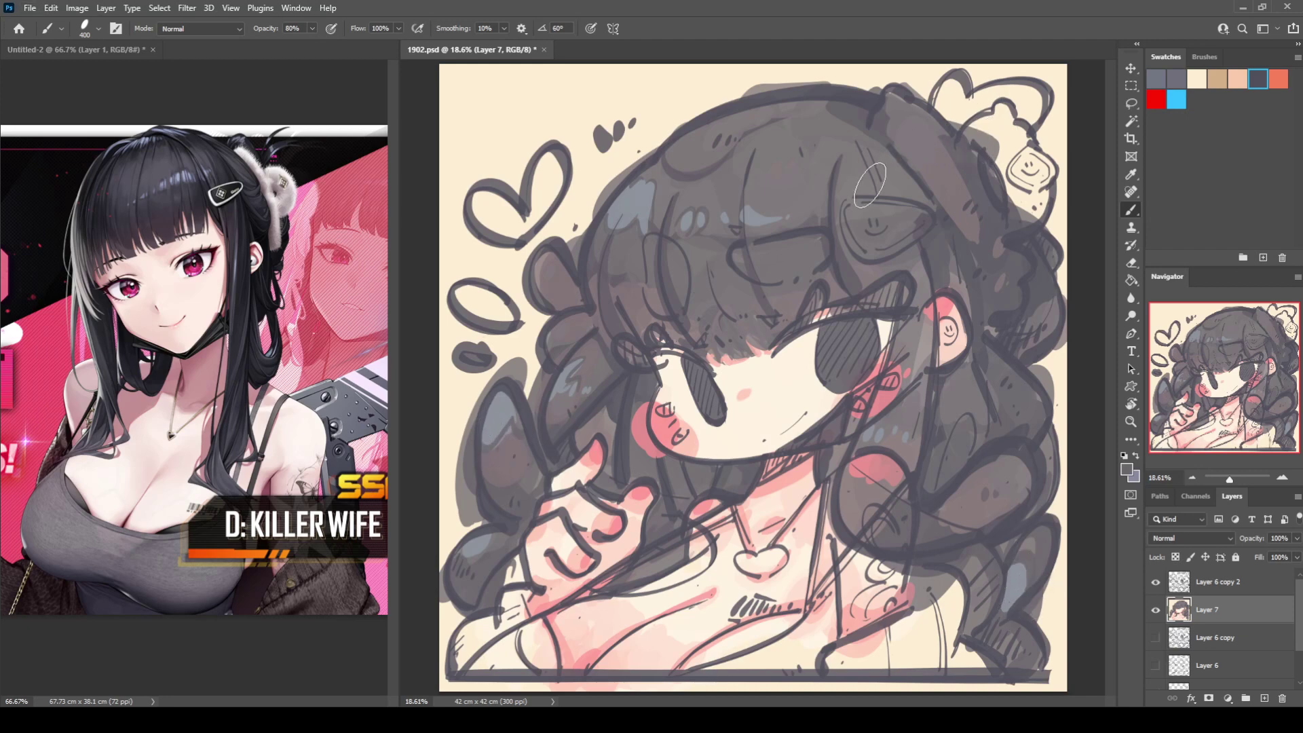
Step: Fill the hair clip and the earring with a sampled dark grey
alt+click(940, 199)
mouse_move(924, 203)
mouse_down()
mouse_move(853, 205)
mouse_move(867, 250)
mouse_move(857, 238)
mouse_move(876, 224)
mouse_move(884, 238)
mouse_move(871, 245)
mouse_move(895, 222)
mouse_move(911, 239)
mouse_move(849, 211)
mouse_move(921, 211)
mouse_up()
mouse_move(948, 342)
mouse_down()
mouse_move(950, 315)
mouse_move(952, 333)
mouse_up()
Step: Undo the deep pink strokes at the chin and nose, and repaint the nose blush with a softer sampled pink
alt+click(945, 304)
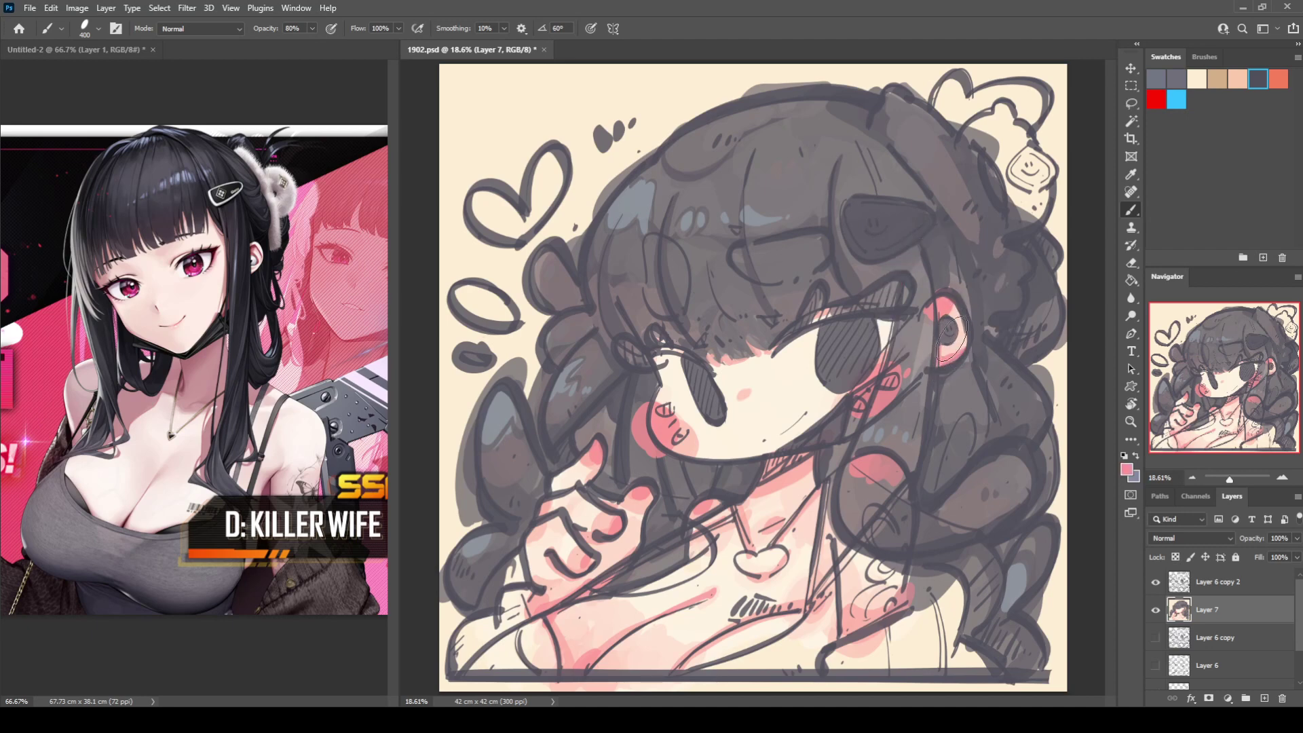
mouse_move(773, 458)
mouse_down()
mouse_move(804, 460)
mouse_move(768, 478)
mouse_up()
click(746, 394)
key(ctrl+z)
key(ctrl+z)
alt+click(734, 367)
drag(746, 392, 739, 397)
click(744, 394)
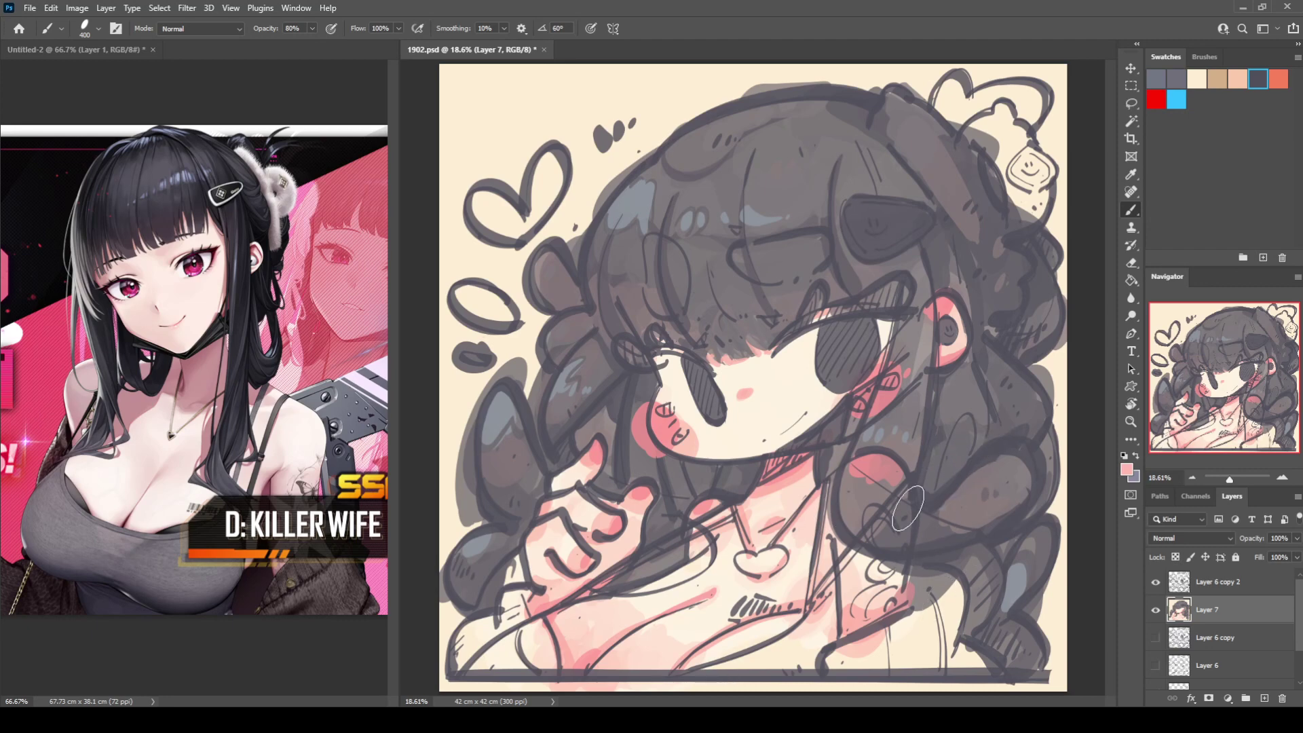
Step: Fill the top and both jacket sleeves along the drawing's lower edge with a sampled dark grey
alt+click(639, 454)
mouse_move(519, 635)
mouse_down()
mouse_move(458, 642)
mouse_move(513, 634)
mouse_move(509, 608)
mouse_move(476, 651)
mouse_move(553, 662)
mouse_up()
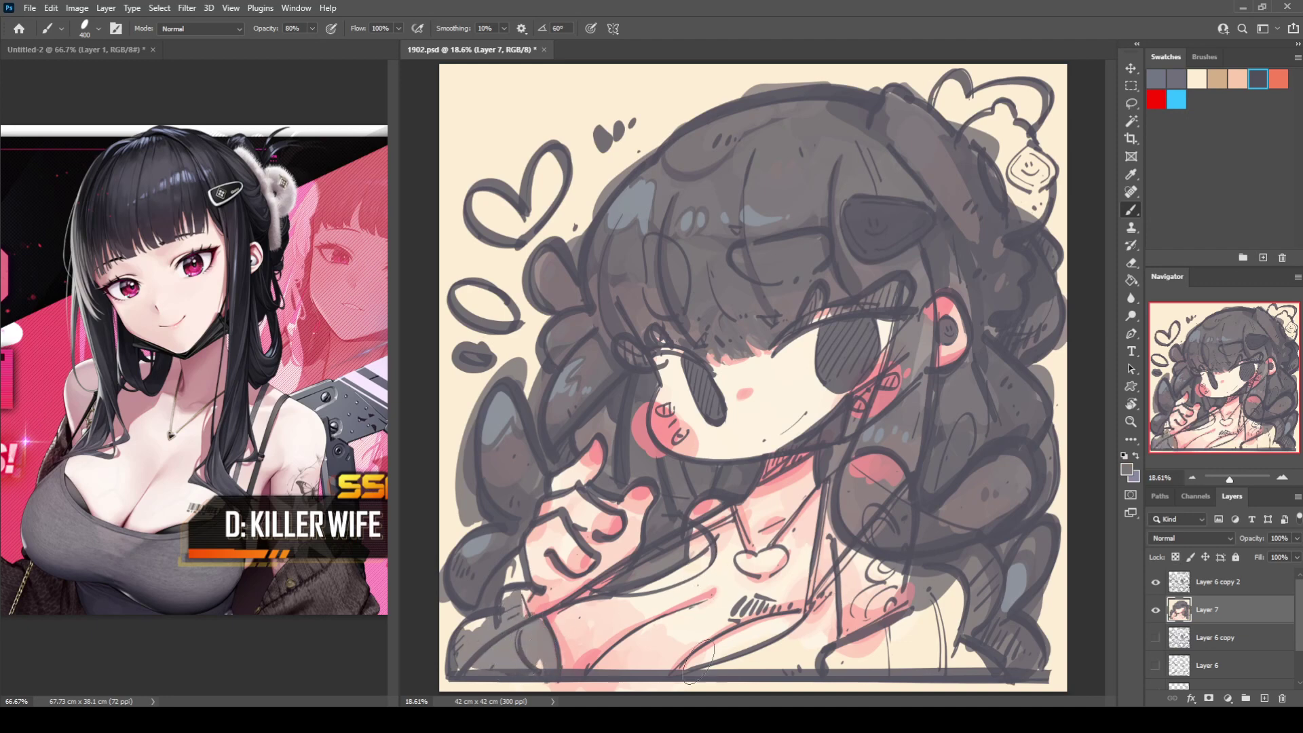
mouse_move(705, 679)
mouse_down()
mouse_move(825, 619)
mouse_move(830, 561)
mouse_move(777, 650)
mouse_move(814, 622)
mouse_move(800, 666)
mouse_move(865, 655)
mouse_move(935, 602)
mouse_move(944, 676)
mouse_move(977, 648)
mouse_up()
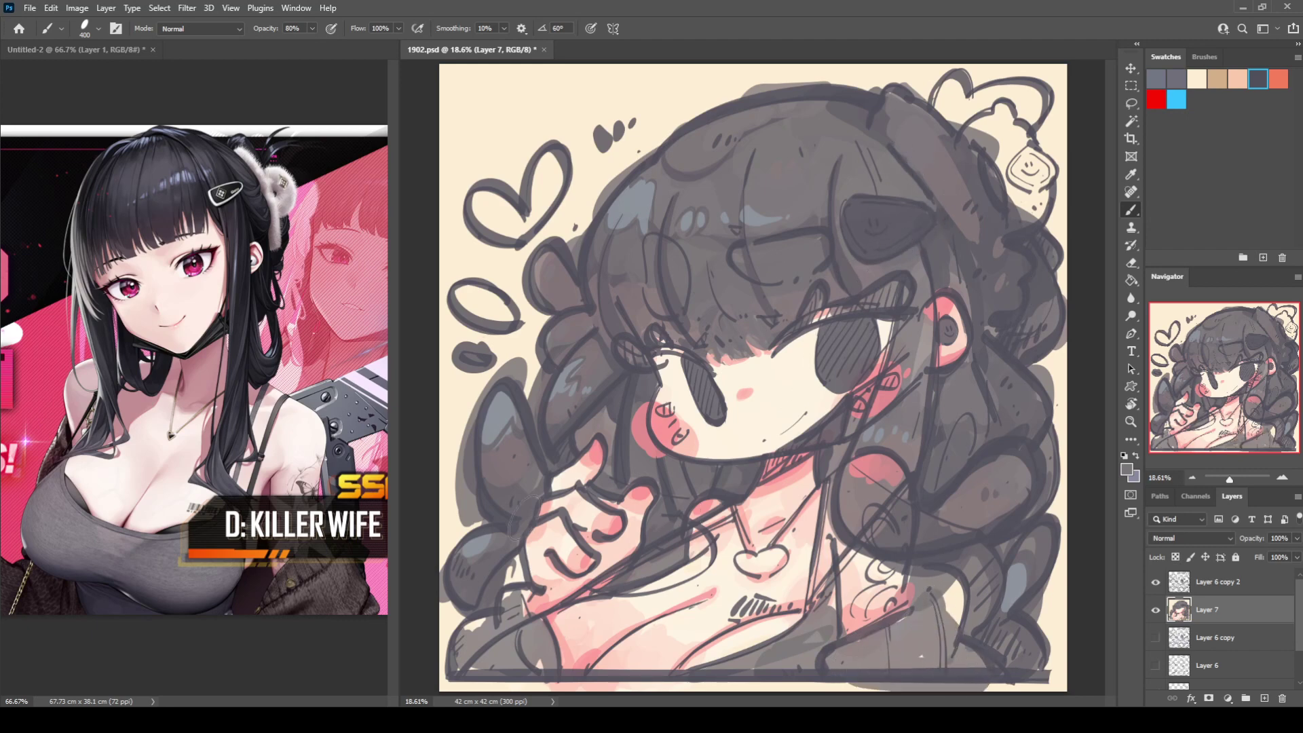
drag(514, 603, 500, 631)
mouse_move(913, 623)
mouse_down()
mouse_move(927, 599)
mouse_move(935, 630)
mouse_up()
drag(824, 666, 871, 656)
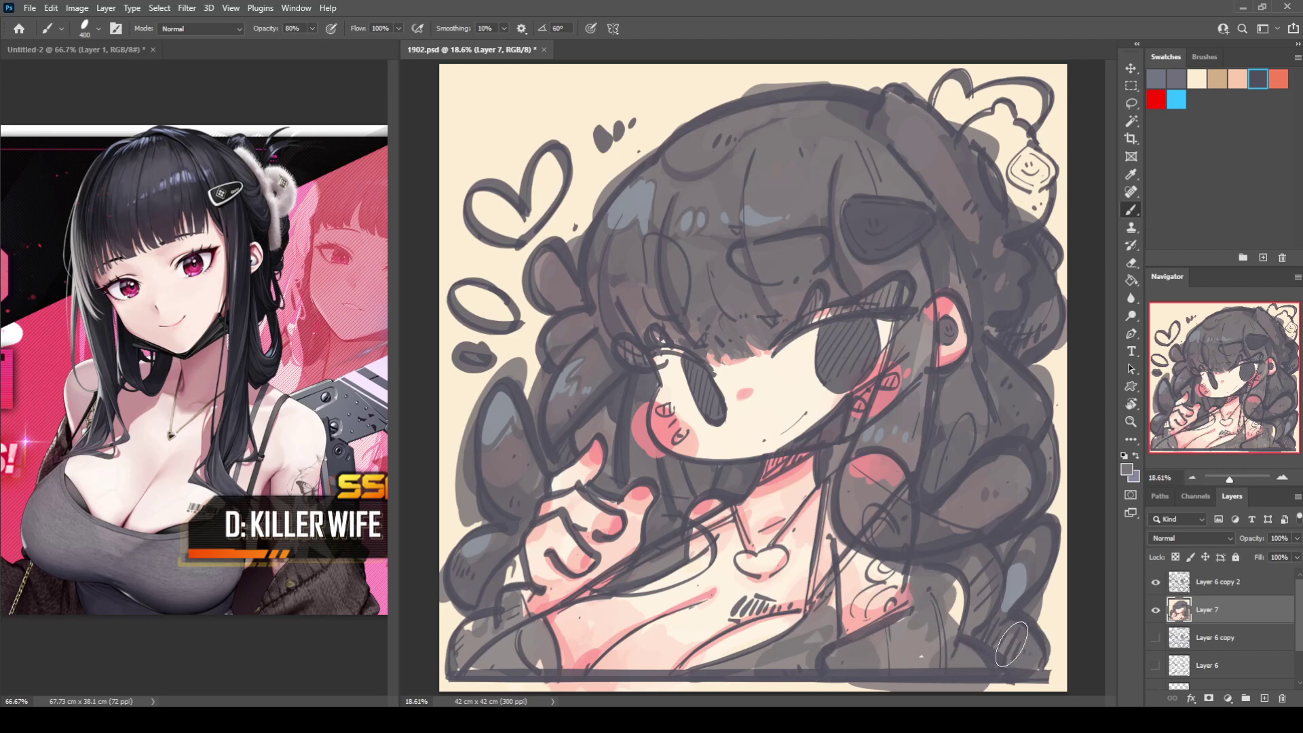
Step: Paint darker grey fold shadows on both jacket sleeves with sampled greys
alt+click(848, 660)
mouse_move(818, 662)
mouse_down()
mouse_move(880, 668)
mouse_move(947, 676)
mouse_up()
mouse_move(468, 607)
mouse_down()
mouse_move(503, 625)
mouse_move(510, 600)
mouse_move(486, 638)
mouse_up()
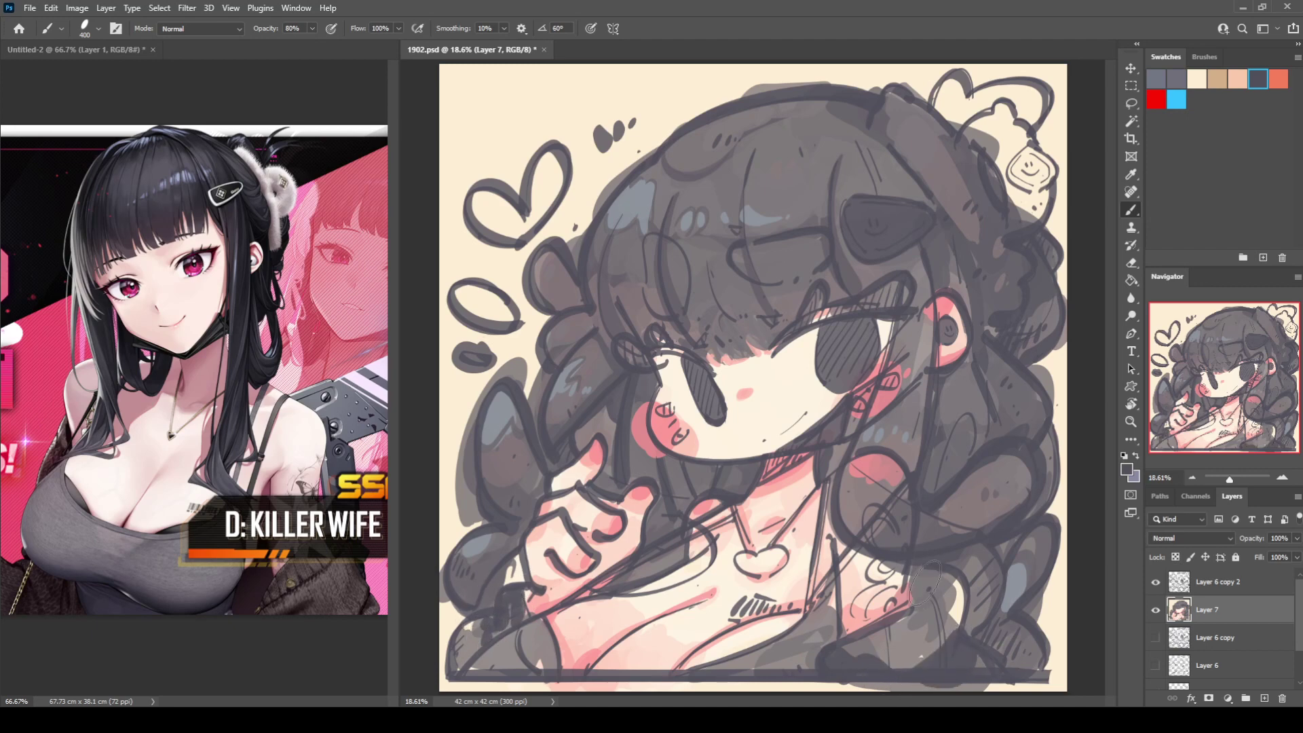
mouse_move(909, 601)
mouse_down()
mouse_move(954, 590)
mouse_move(950, 607)
mouse_up()
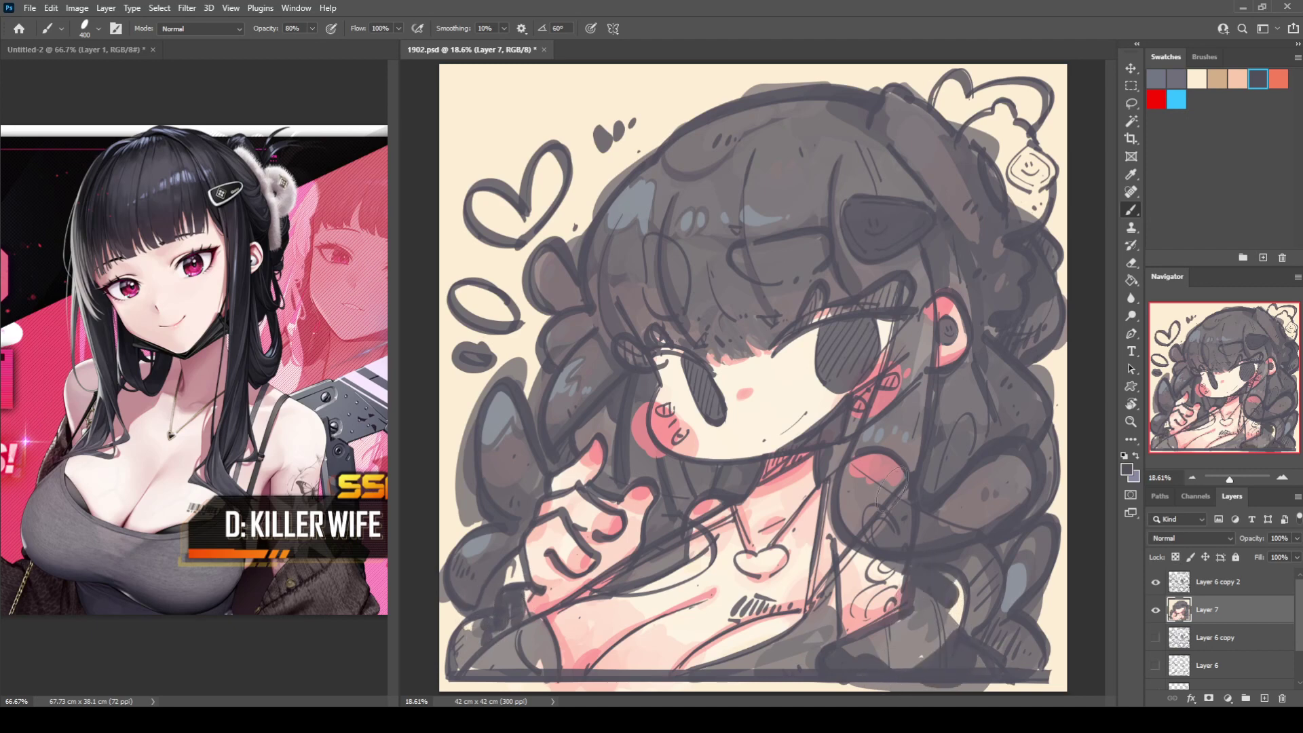
alt+click(854, 641)
alt+click(847, 651)
drag(854, 650, 874, 661)
Step: Choose a dark brown and tint both jacket sleeves with it
click(1129, 469)
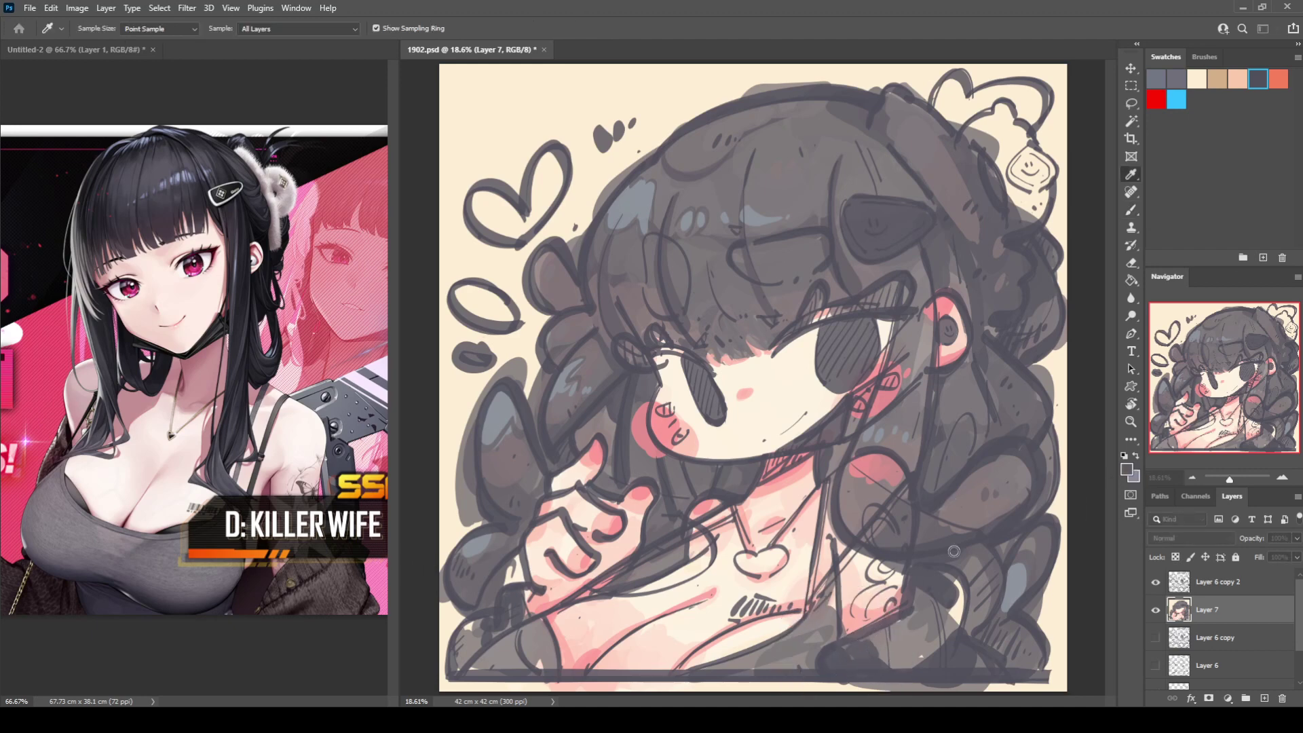
click(1215, 463)
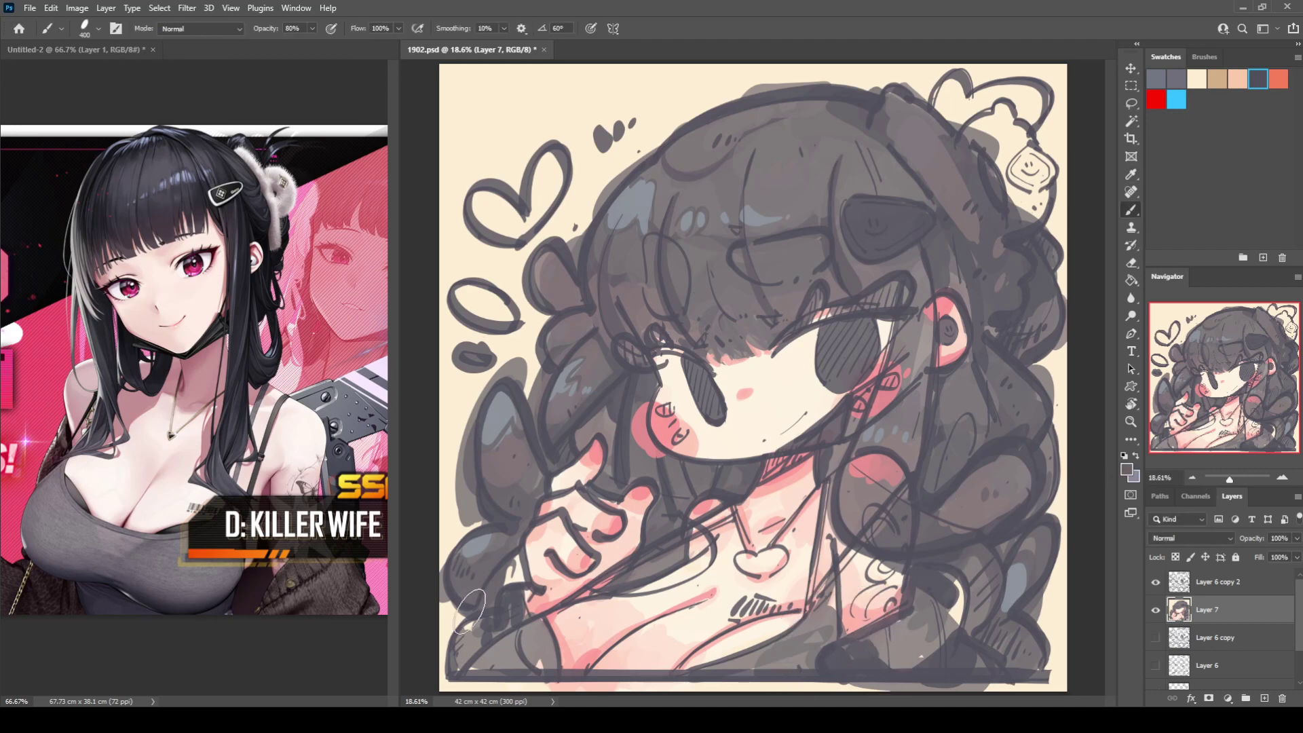
drag(469, 612, 477, 633)
mouse_move(848, 647)
mouse_down()
mouse_move(872, 663)
mouse_move(911, 661)
mouse_move(950, 608)
mouse_up()
mouse_move(520, 620)
mouse_down()
mouse_move(525, 597)
mouse_move(516, 626)
mouse_up()
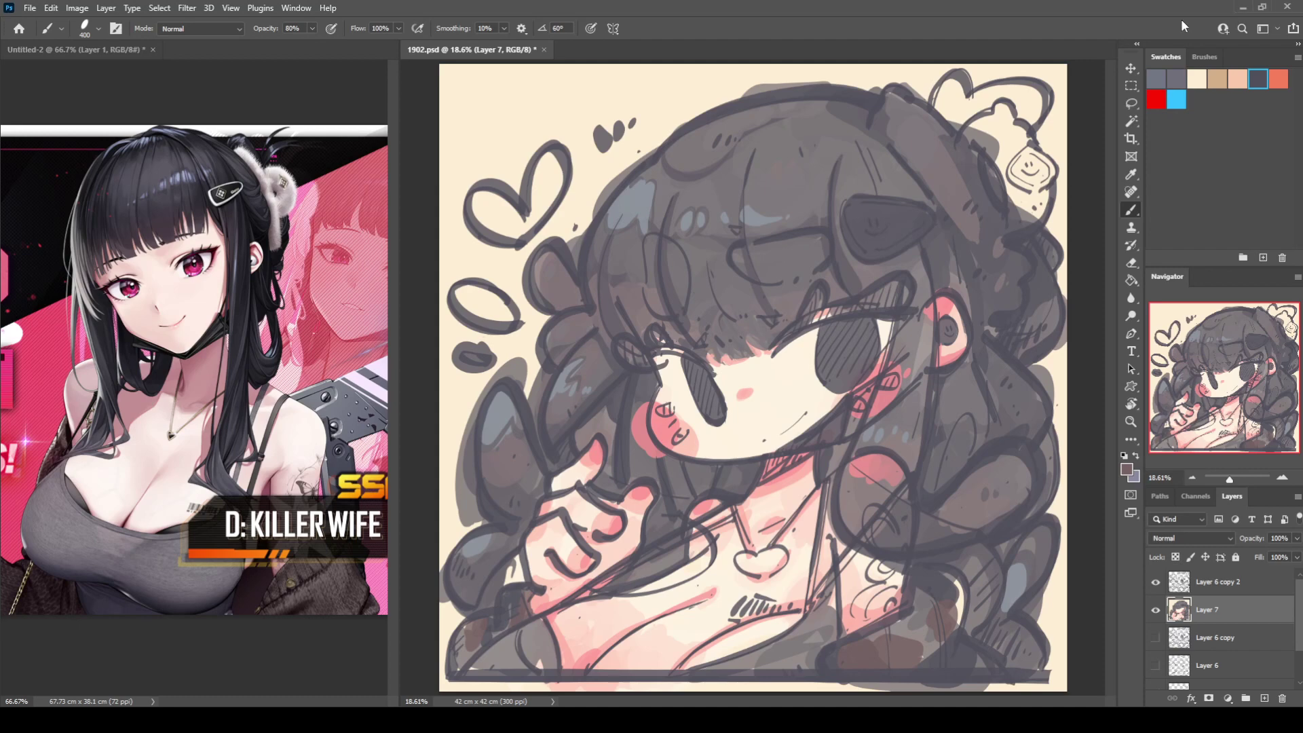
Step: Tint both jacket sleeves brown with colours sampled from the sleeves, working over the cuffs and folds
alt+click(469, 625)
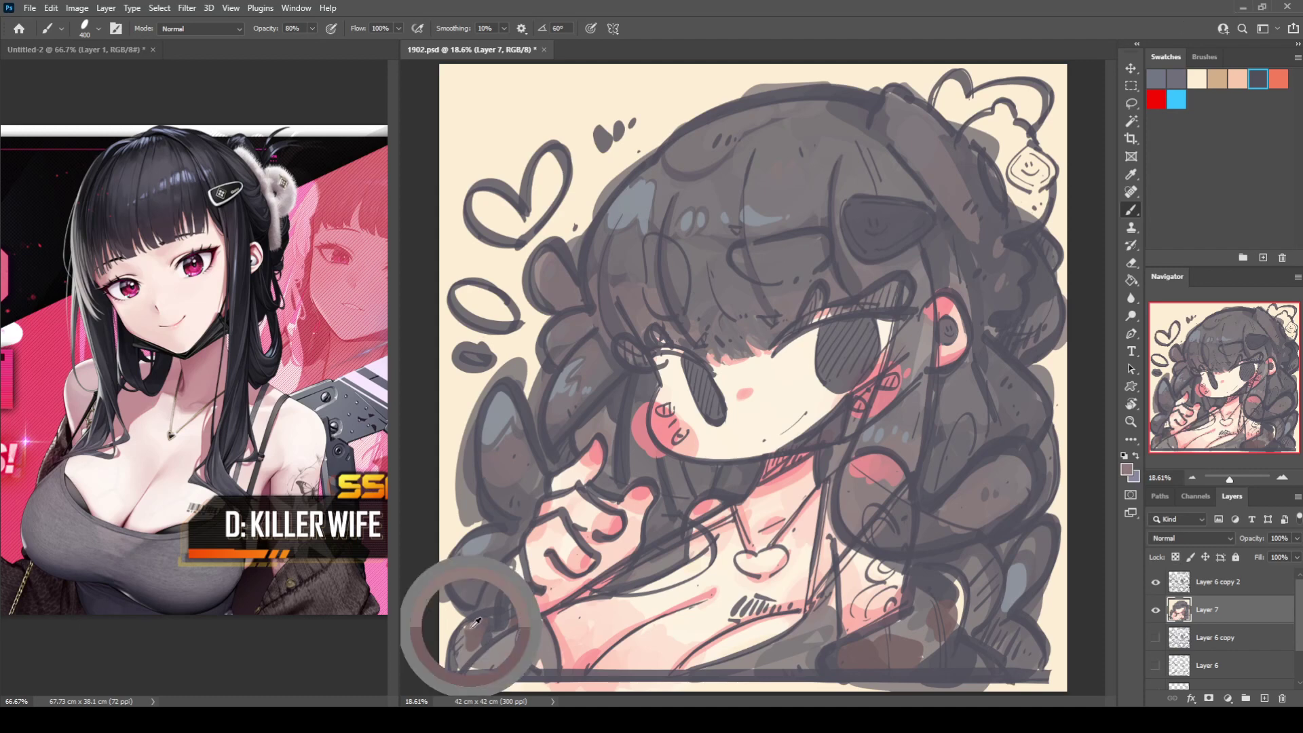
drag(464, 638, 529, 611)
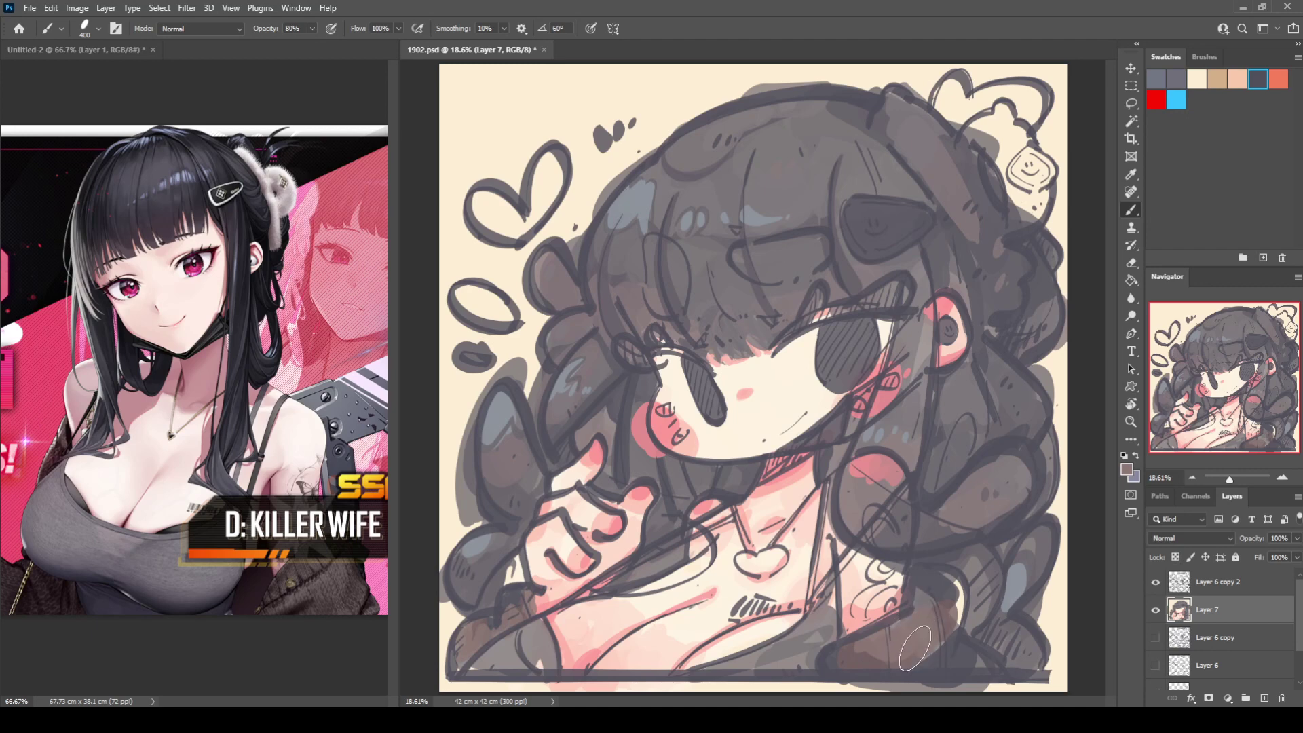
mouse_move(926, 617)
mouse_down()
mouse_move(941, 638)
mouse_move(943, 581)
mouse_up()
alt+click(954, 609)
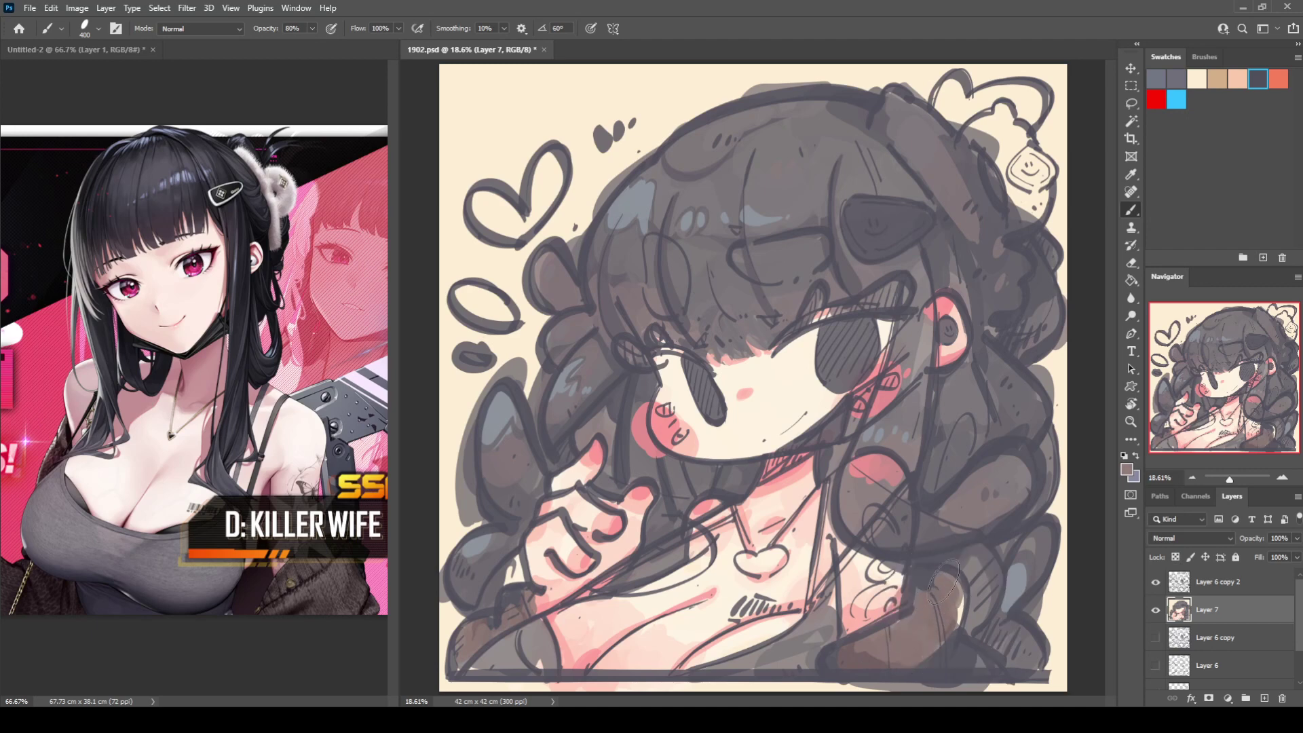
drag(862, 649, 875, 653)
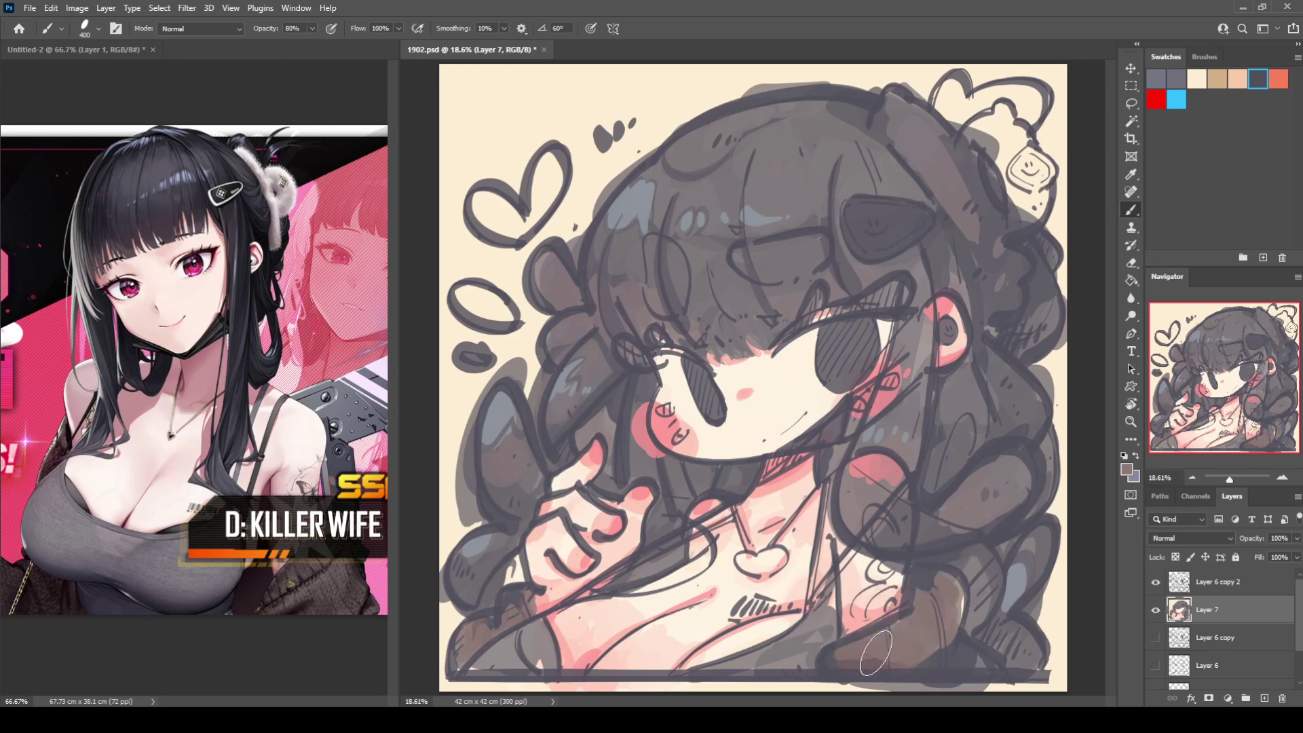
alt+click(943, 577)
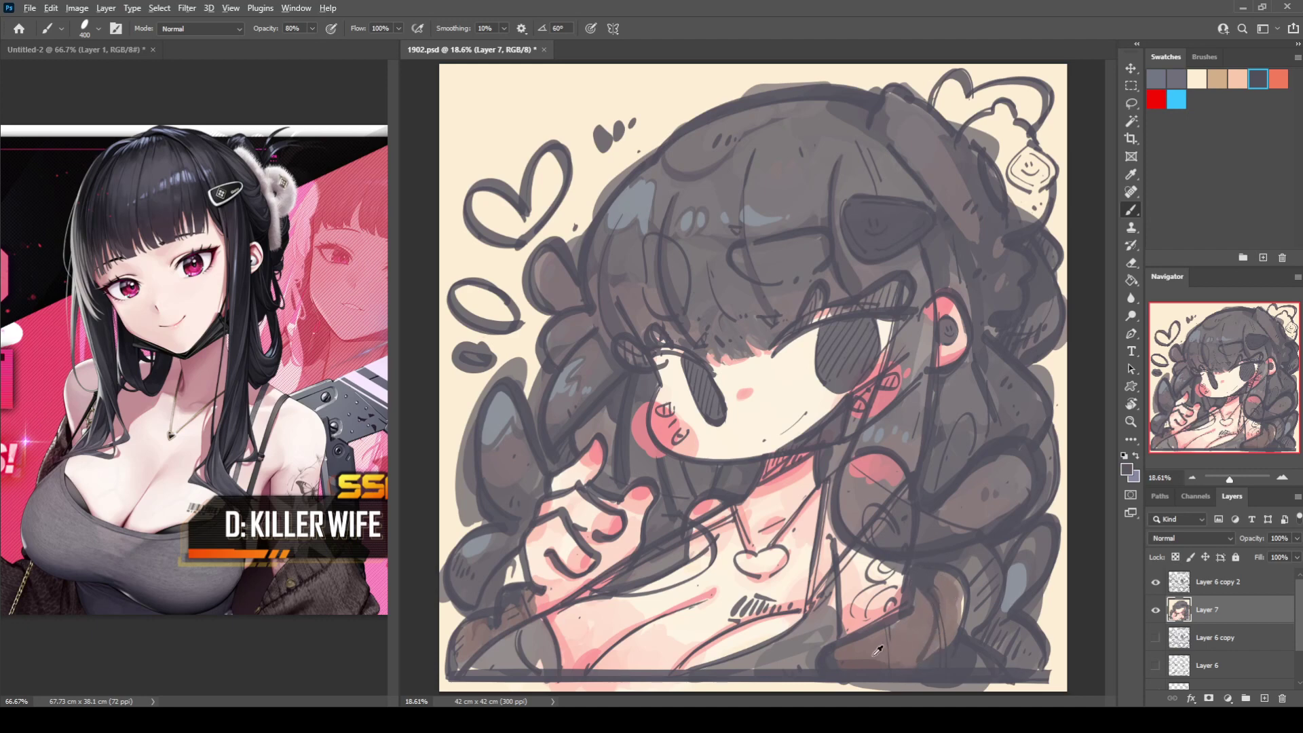
mouse_move(878, 650)
mouse_down()
mouse_move(834, 657)
mouse_move(885, 664)
mouse_move(846, 657)
mouse_move(900, 655)
mouse_up()
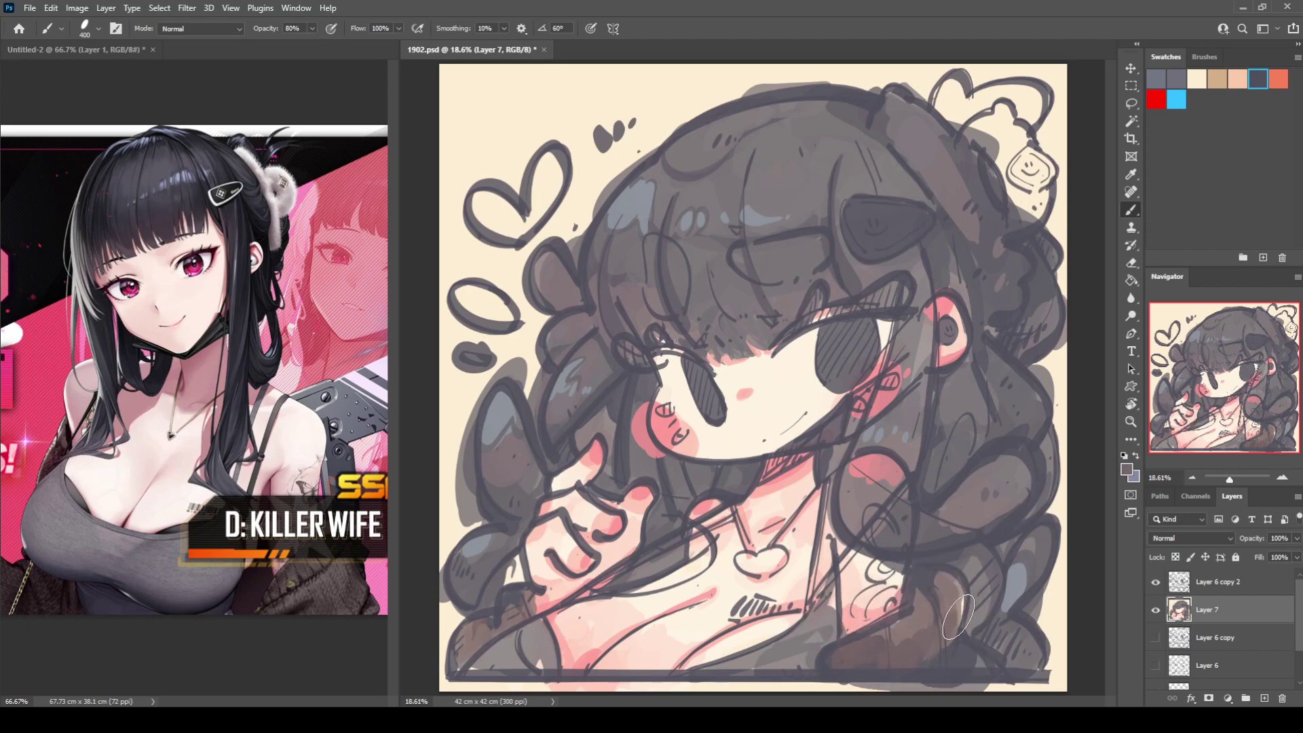
Step: Deepen the folds and edges of both brown jacket sleeves with darker brown and grey sampled from the sleeves
alt+click(930, 609)
mouse_move(924, 612)
mouse_down()
mouse_move(845, 652)
mouse_move(938, 636)
mouse_move(925, 637)
mouse_move(976, 666)
mouse_move(973, 620)
mouse_move(960, 598)
mouse_move(957, 632)
mouse_move(950, 580)
mouse_move(934, 573)
mouse_move(957, 601)
mouse_move(902, 659)
mouse_move(934, 650)
mouse_up()
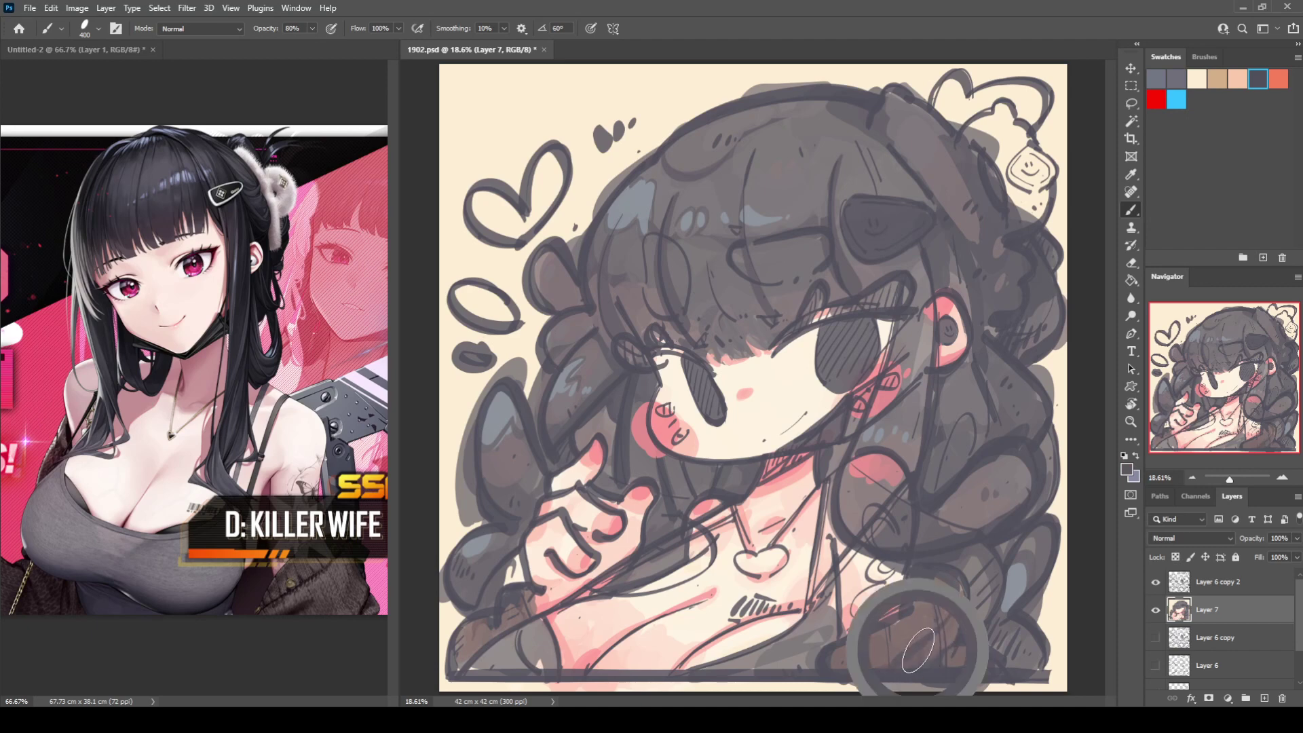
alt+click(948, 636)
alt+click(956, 625)
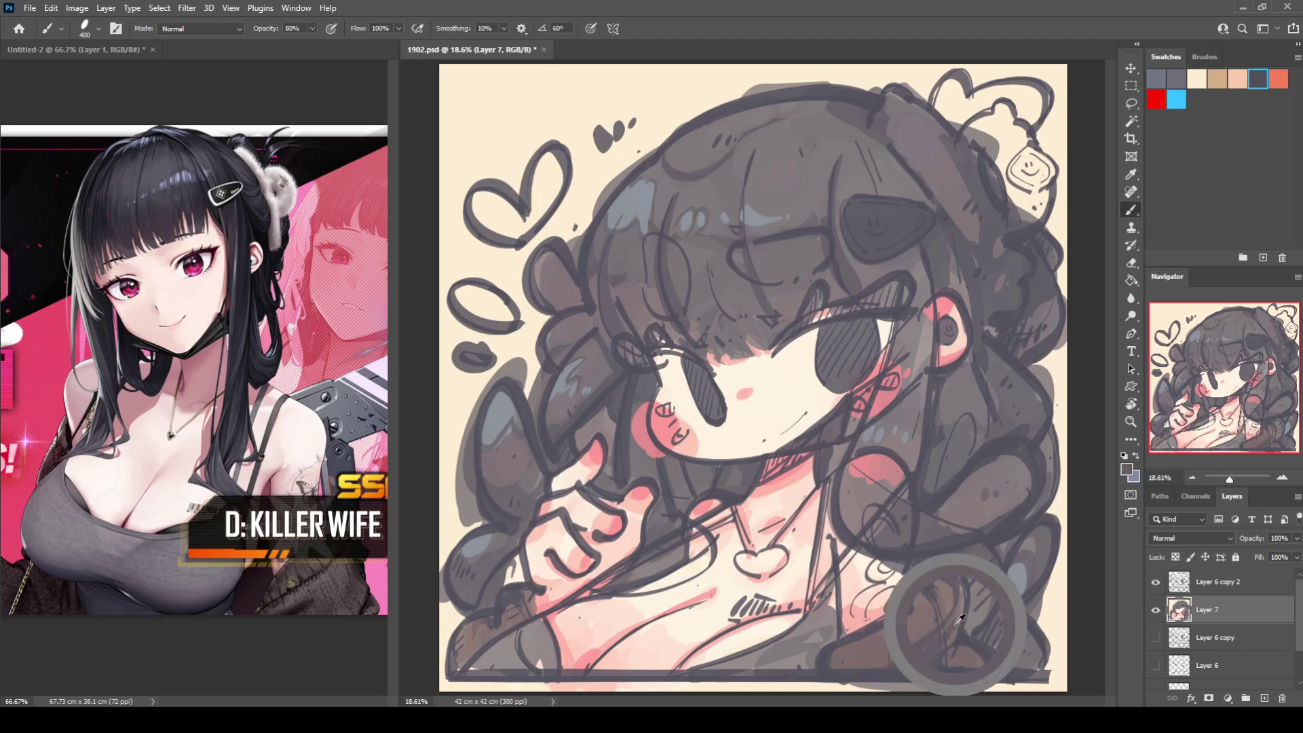
mouse_move(954, 637)
mouse_down()
mouse_move(961, 578)
mouse_move(948, 627)
mouse_move(911, 662)
mouse_move(947, 650)
mouse_move(908, 668)
mouse_up()
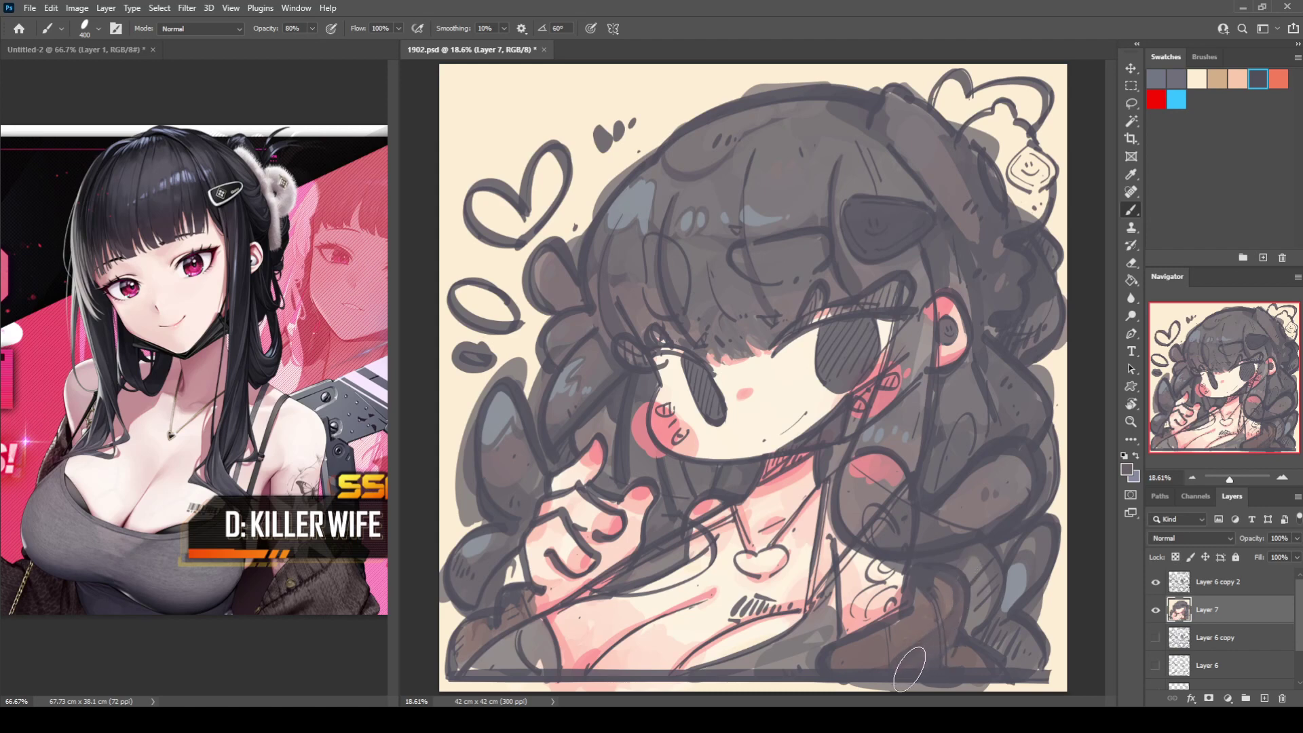
mouse_move(949, 585)
mouse_down()
mouse_move(918, 581)
mouse_move(957, 592)
mouse_up()
alt+click(483, 648)
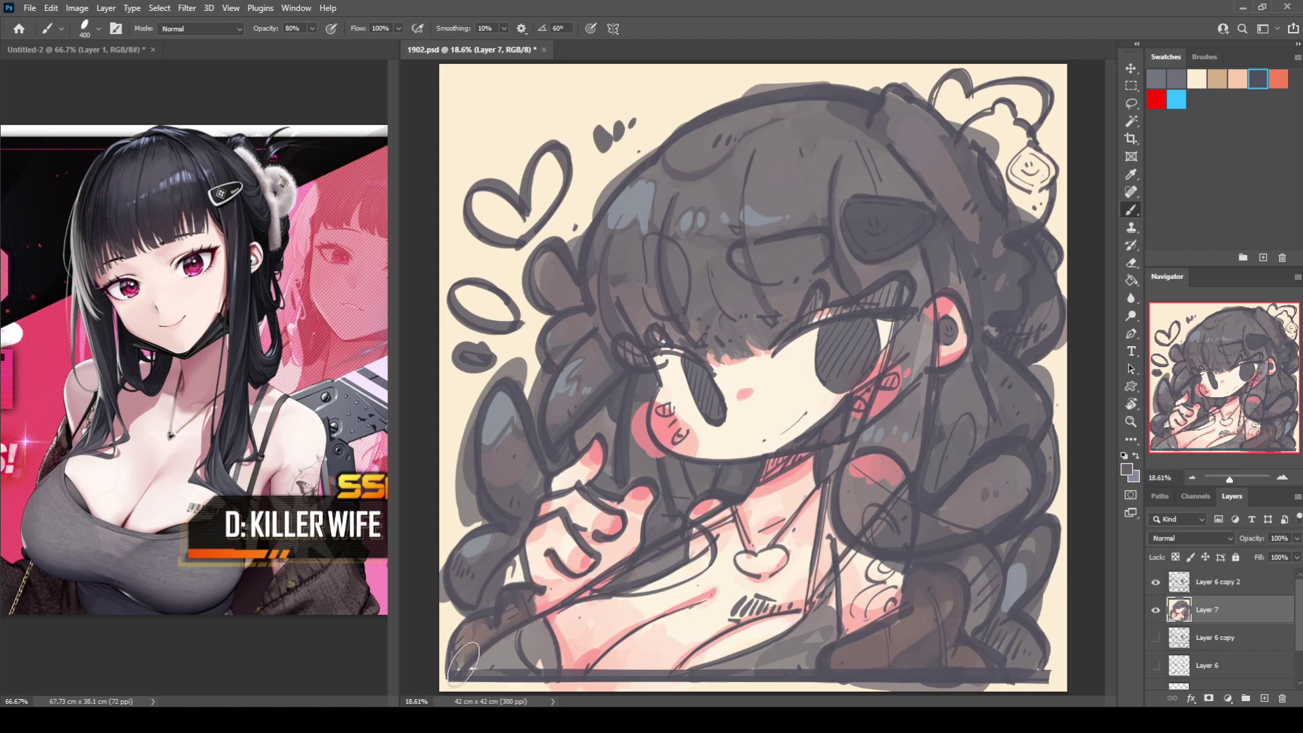
mouse_move(483, 619)
mouse_down()
mouse_move(511, 601)
mouse_move(458, 644)
mouse_up()
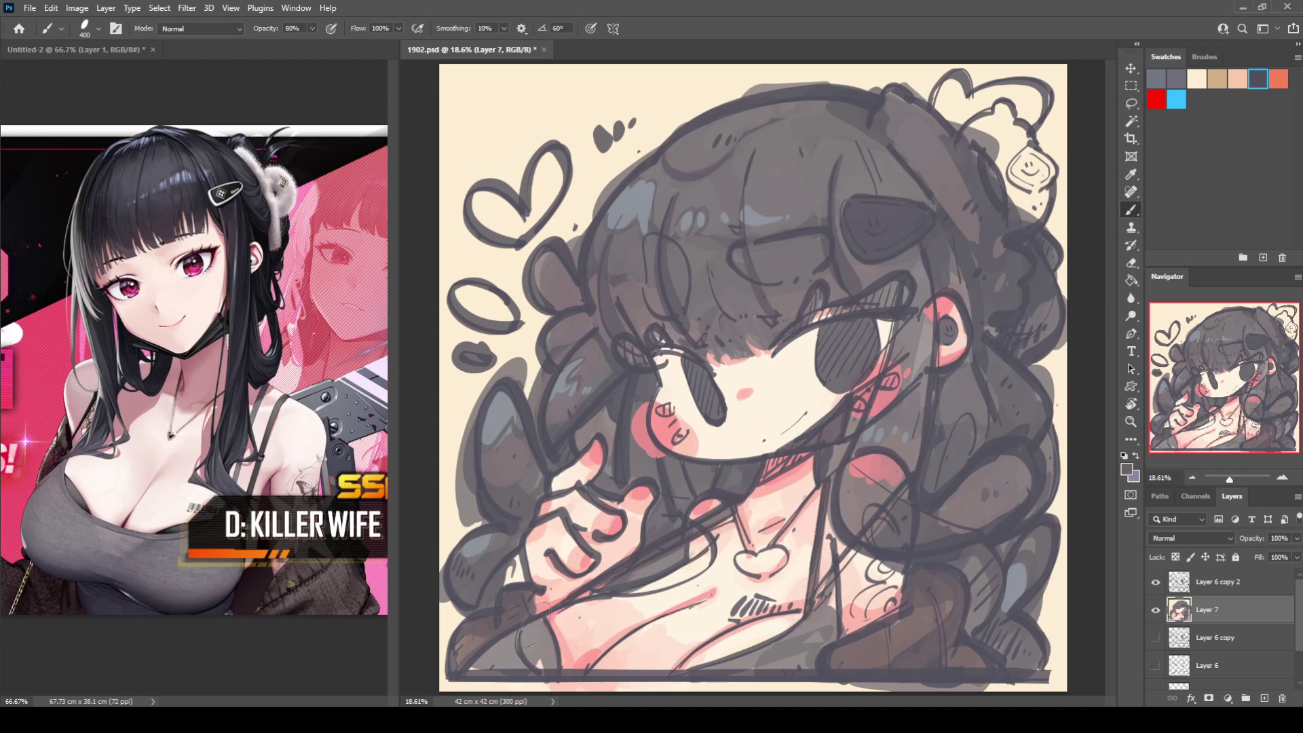
Step: Paint darker grey shading on the inner sleeve edge, the top's neckline and the shoulder strap, undoing the stray stroke
alt+click(571, 597)
drag(521, 638, 531, 642)
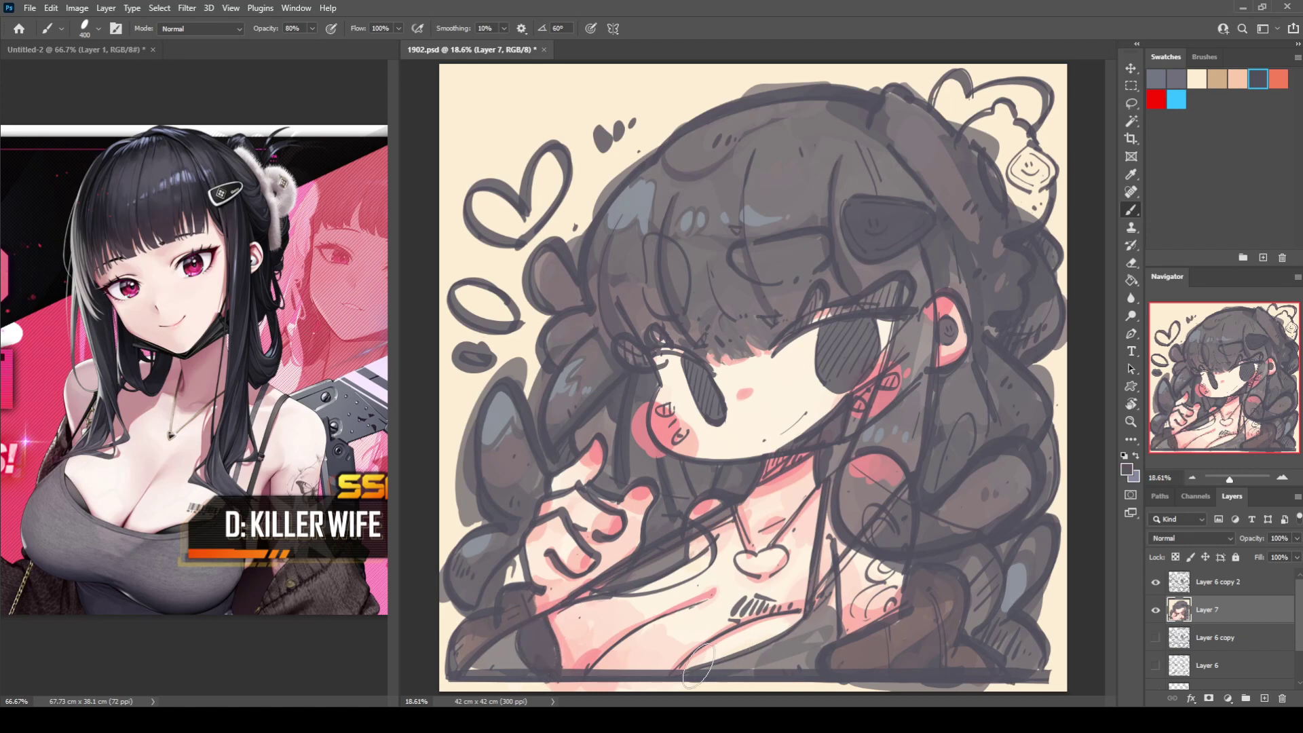
mouse_move(698, 666)
mouse_down()
mouse_move(682, 678)
mouse_move(753, 627)
mouse_move(693, 679)
mouse_move(780, 630)
mouse_move(682, 675)
mouse_move(705, 648)
mouse_move(780, 614)
mouse_move(678, 678)
mouse_move(733, 637)
mouse_move(722, 653)
mouse_up()
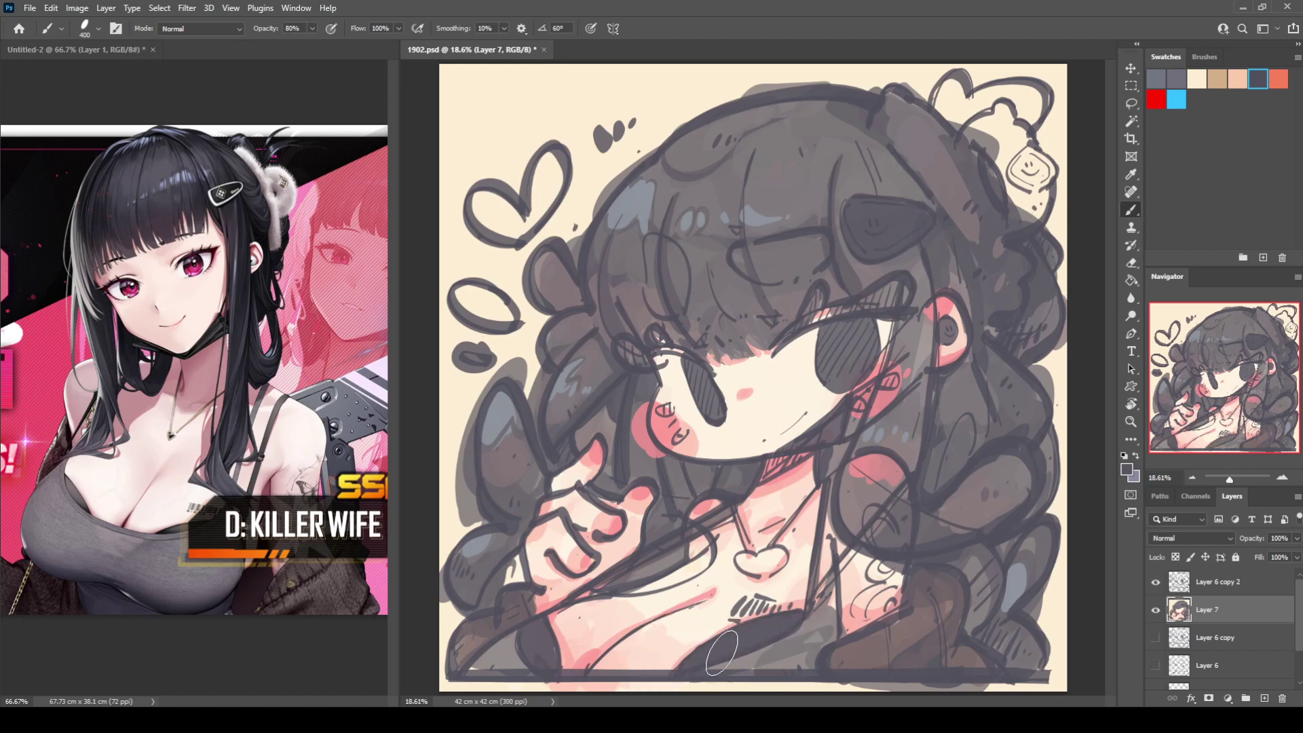
mouse_move(821, 606)
mouse_down()
mouse_move(900, 494)
mouse_move(819, 602)
mouse_up()
key(ctrl+z)
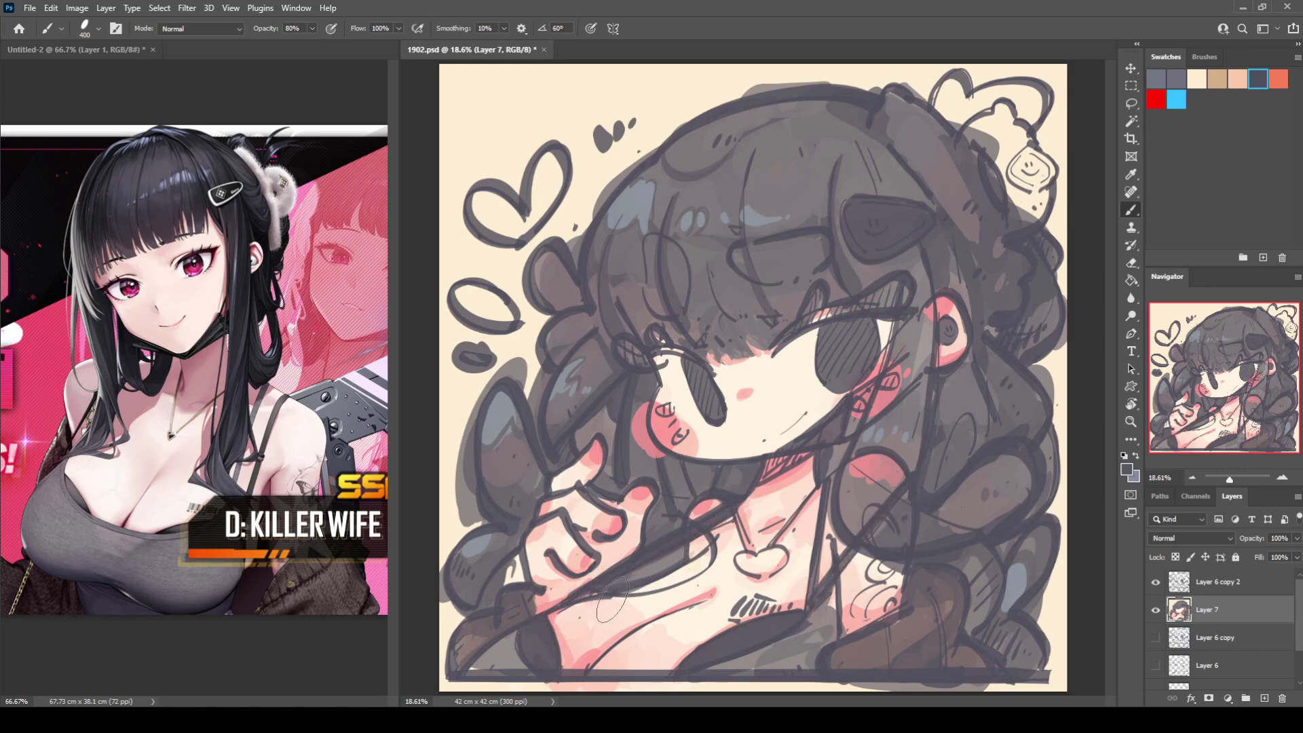
Step: Darken the curved strap running from the hand to the collarbone with dark grey, redoing the stroke once, and save the file
mouse_move(653, 580)
mouse_down()
mouse_move(697, 558)
mouse_move(696, 534)
mouse_move(675, 576)
mouse_move(623, 585)
mouse_move(697, 566)
mouse_move(704, 550)
mouse_move(617, 575)
mouse_move(716, 498)
mouse_move(604, 592)
mouse_move(701, 574)
mouse_move(709, 534)
mouse_up()
key(ctrl+z)
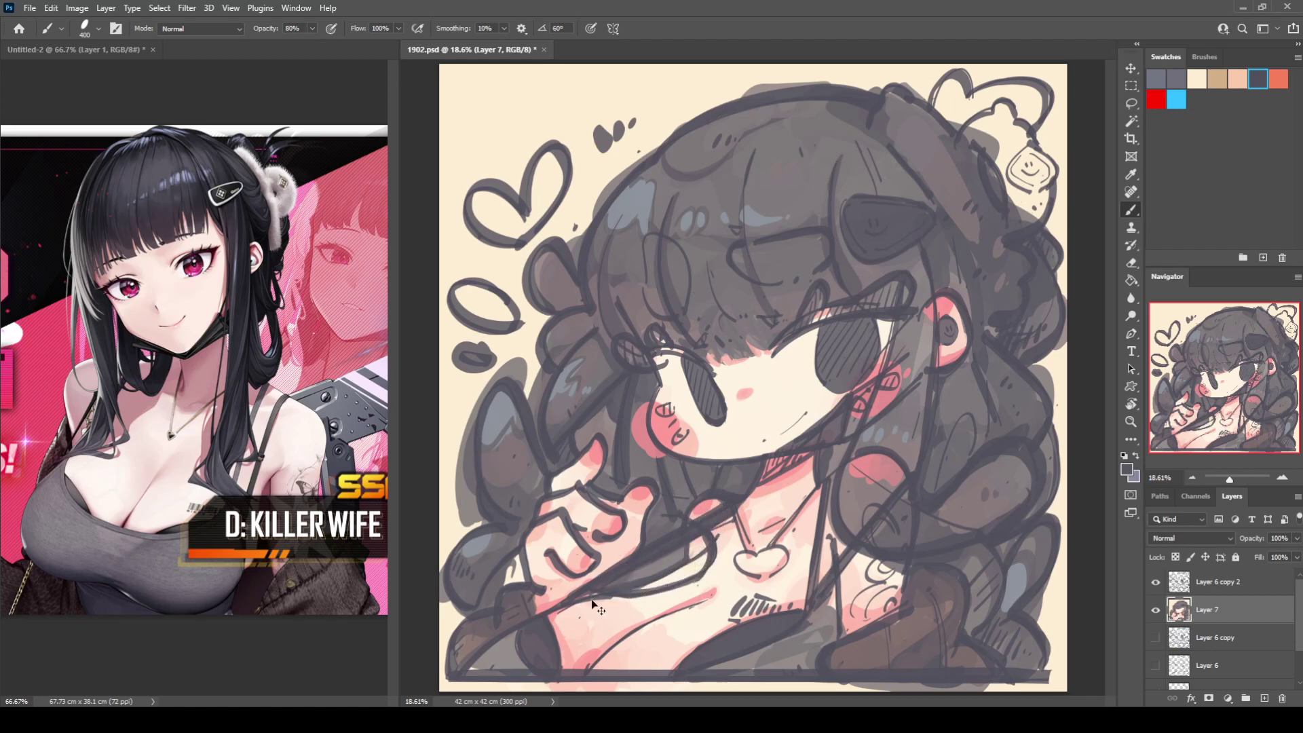
mouse_move(606, 595)
mouse_down()
mouse_move(702, 570)
mouse_move(677, 530)
mouse_move(694, 544)
mouse_move(693, 576)
mouse_up()
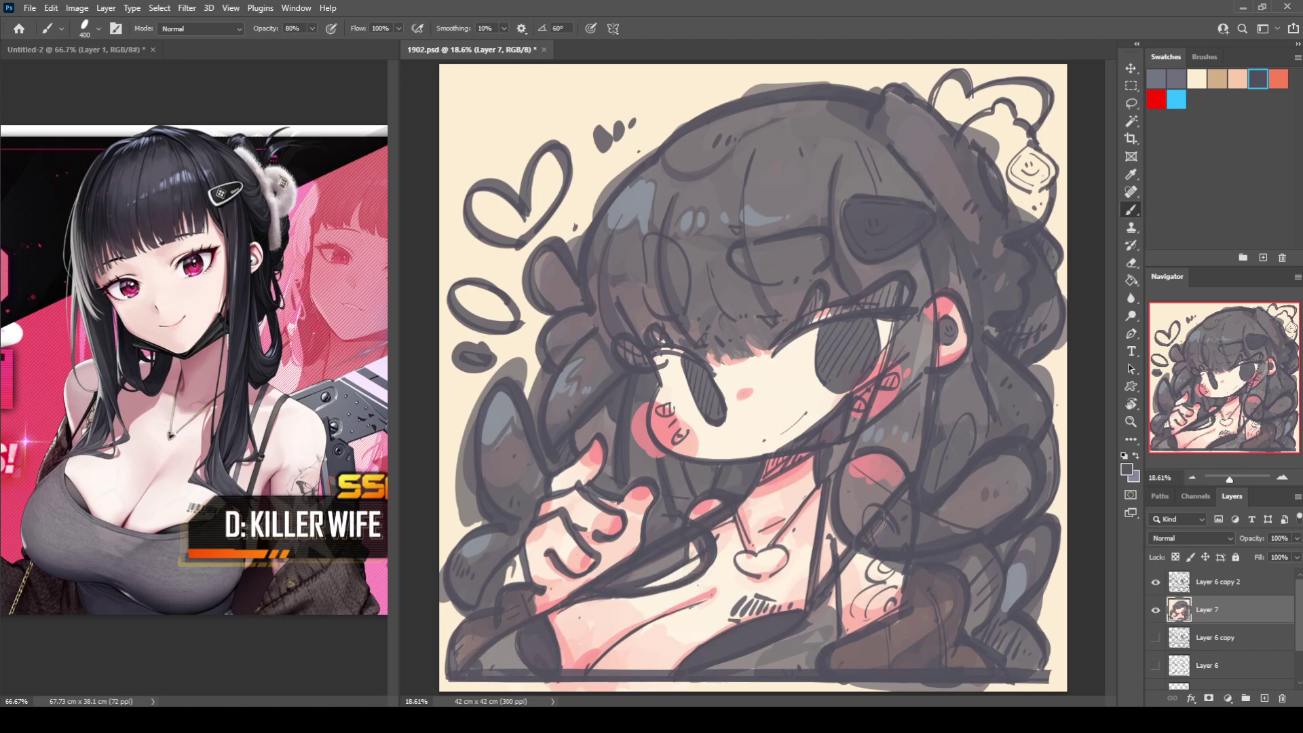
key(ctrl+s)
Step: Fill the upper eyelashes, the heart and the oval doodle beside the head with dark grey
drag(655, 357, 676, 338)
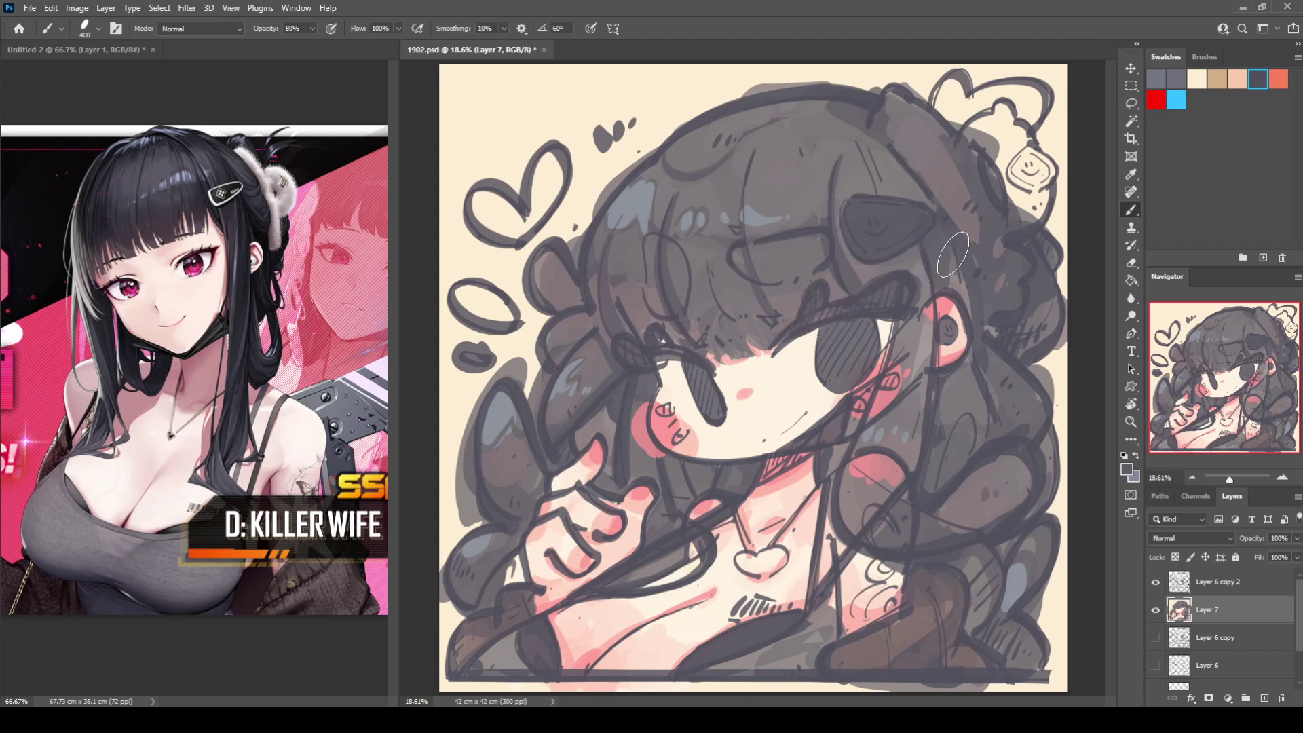
mouse_move(495, 222)
mouse_down()
mouse_move(517, 212)
mouse_move(530, 237)
mouse_up()
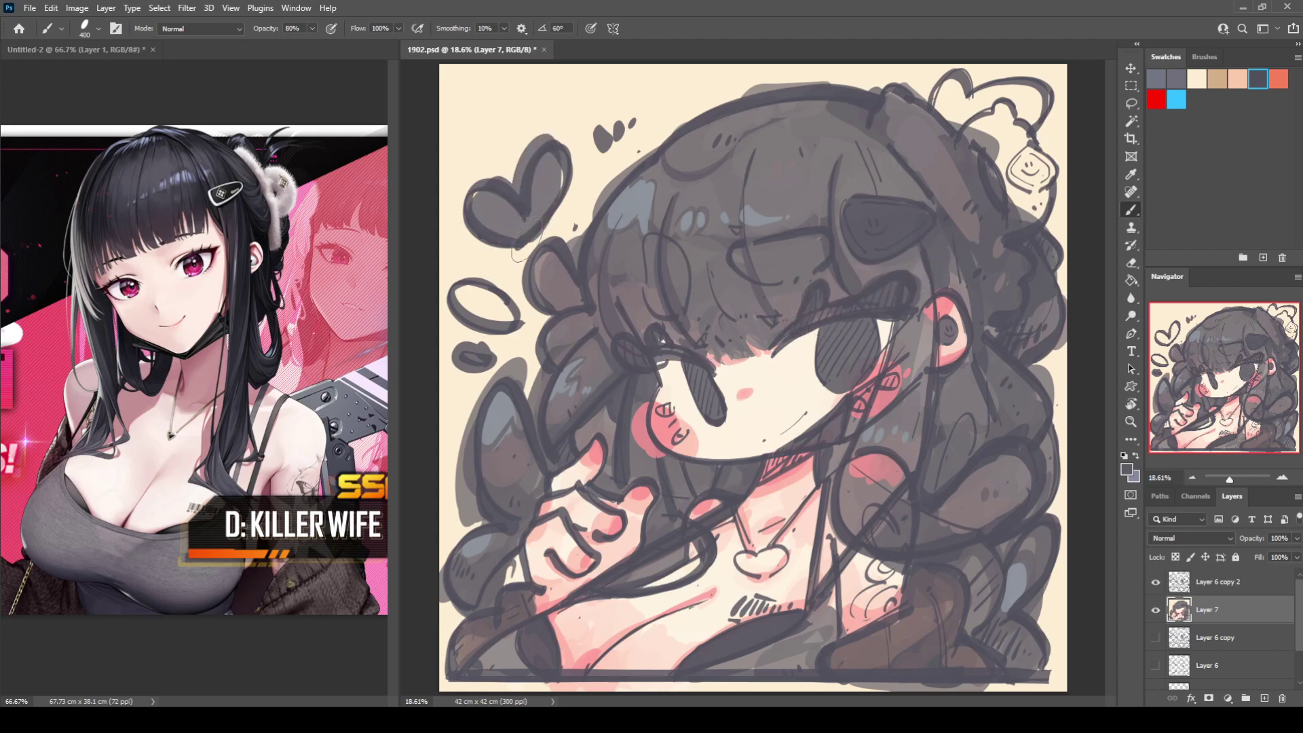
mouse_move(492, 283)
mouse_down()
mouse_move(484, 306)
mouse_move(505, 316)
mouse_up()
click(545, 188)
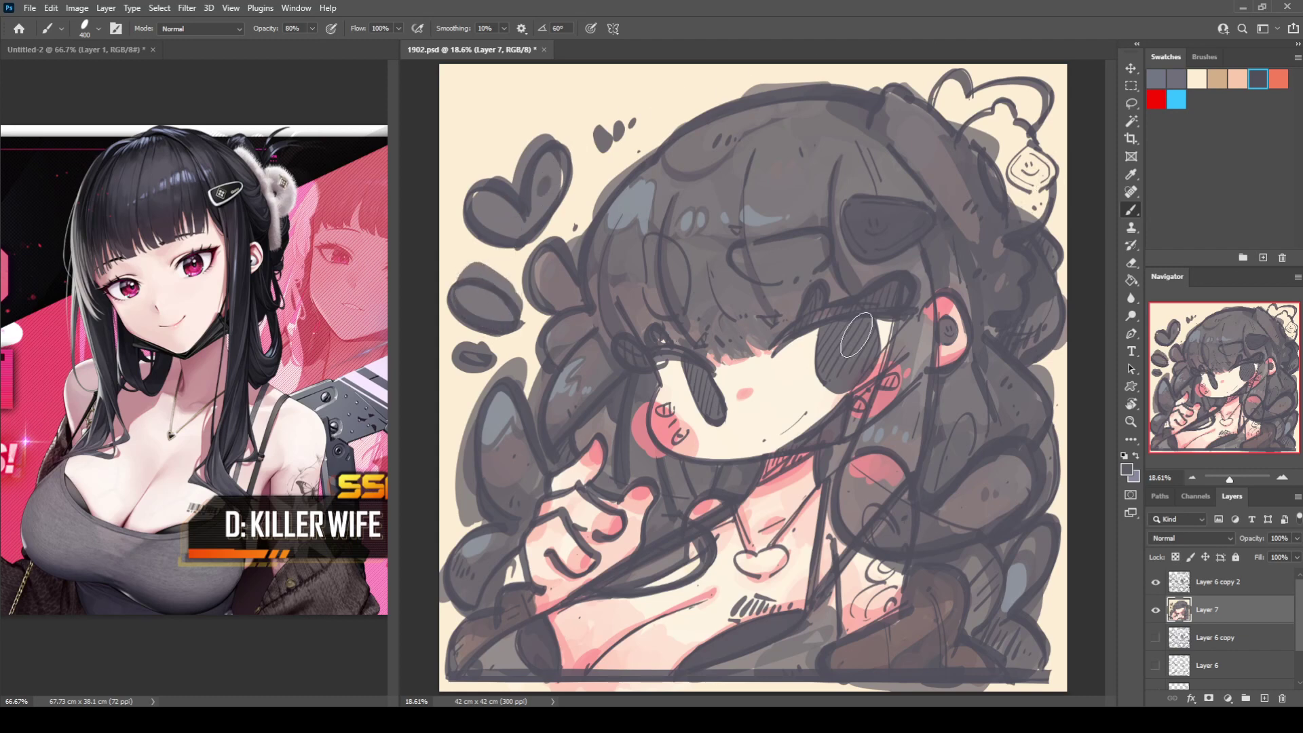
Step: Choose a reddish brown and brush it over both jacket sleeves as a warm tint
alt+click(982, 572)
key(i)
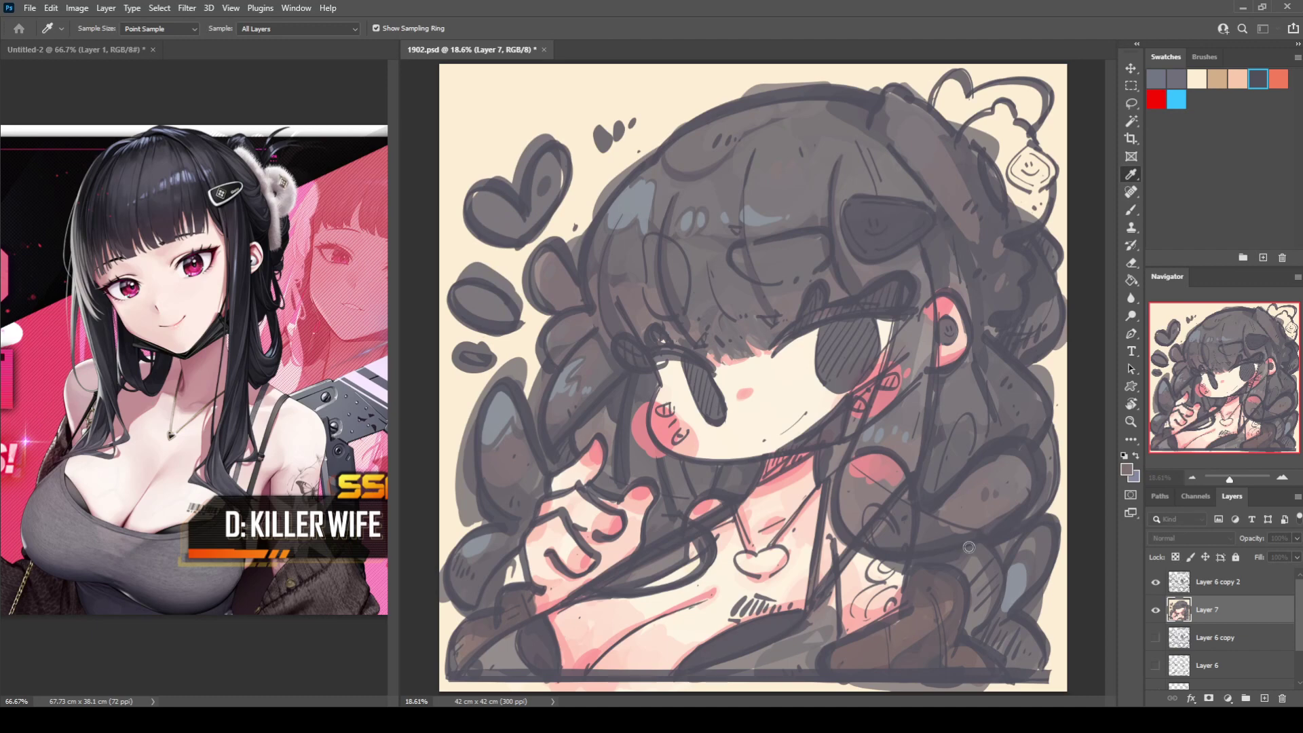
key(b)
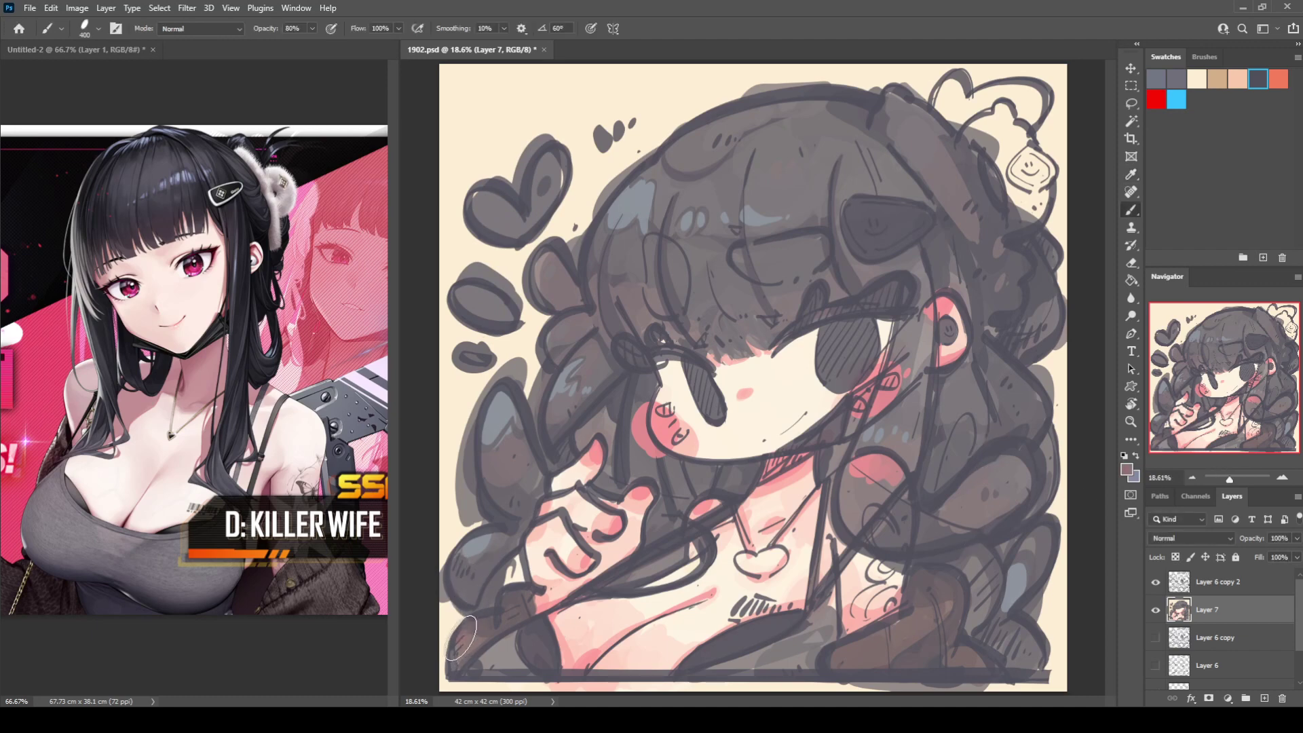
drag(507, 599, 511, 602)
mouse_move(839, 660)
mouse_down()
mouse_move(884, 655)
mouse_move(948, 612)
mouse_move(929, 582)
mouse_move(919, 610)
mouse_move(979, 662)
mouse_up()
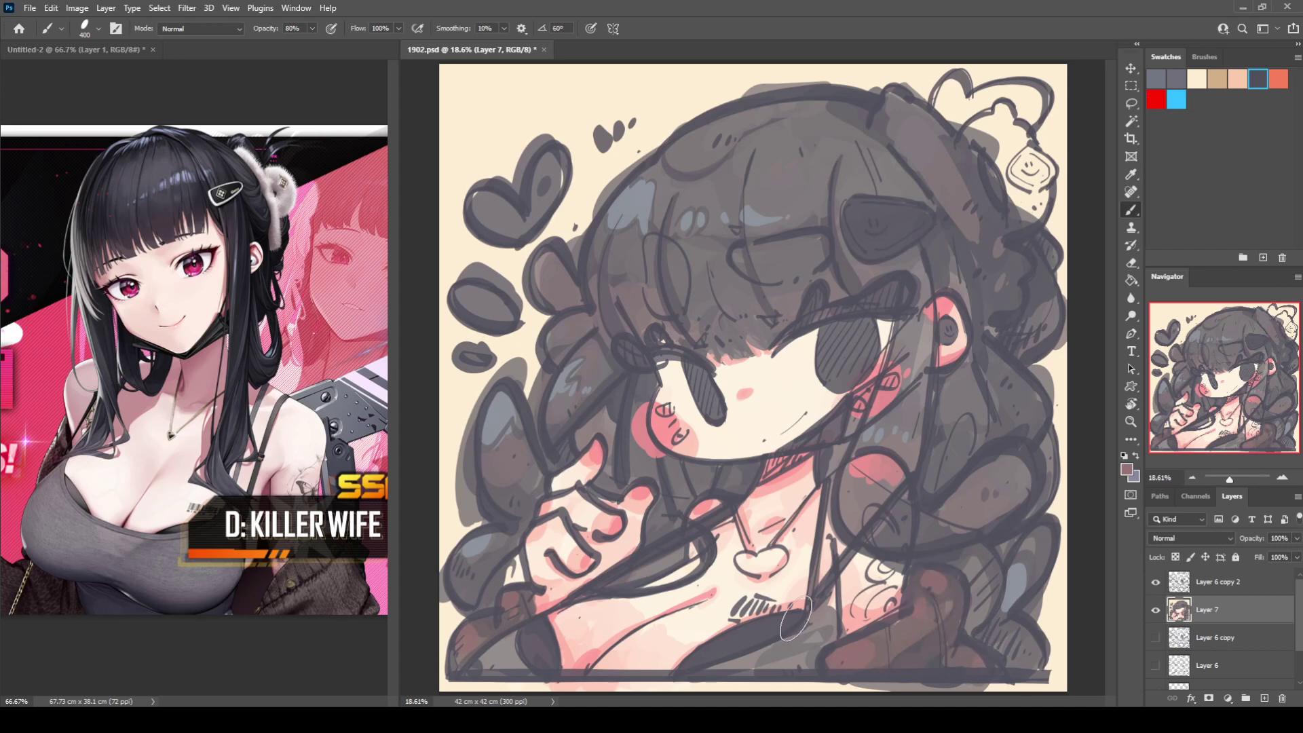
Step: Paint the necklace cord, heart pendant and shoulder tattoo dark grey
mouse_move(778, 592)
mouse_down()
mouse_move(741, 559)
mouse_move(777, 560)
mouse_move(740, 561)
mouse_move(767, 572)
mouse_move(739, 552)
mouse_move(766, 575)
mouse_move(760, 556)
mouse_move(762, 572)
mouse_move(817, 486)
mouse_up()
click(794, 530)
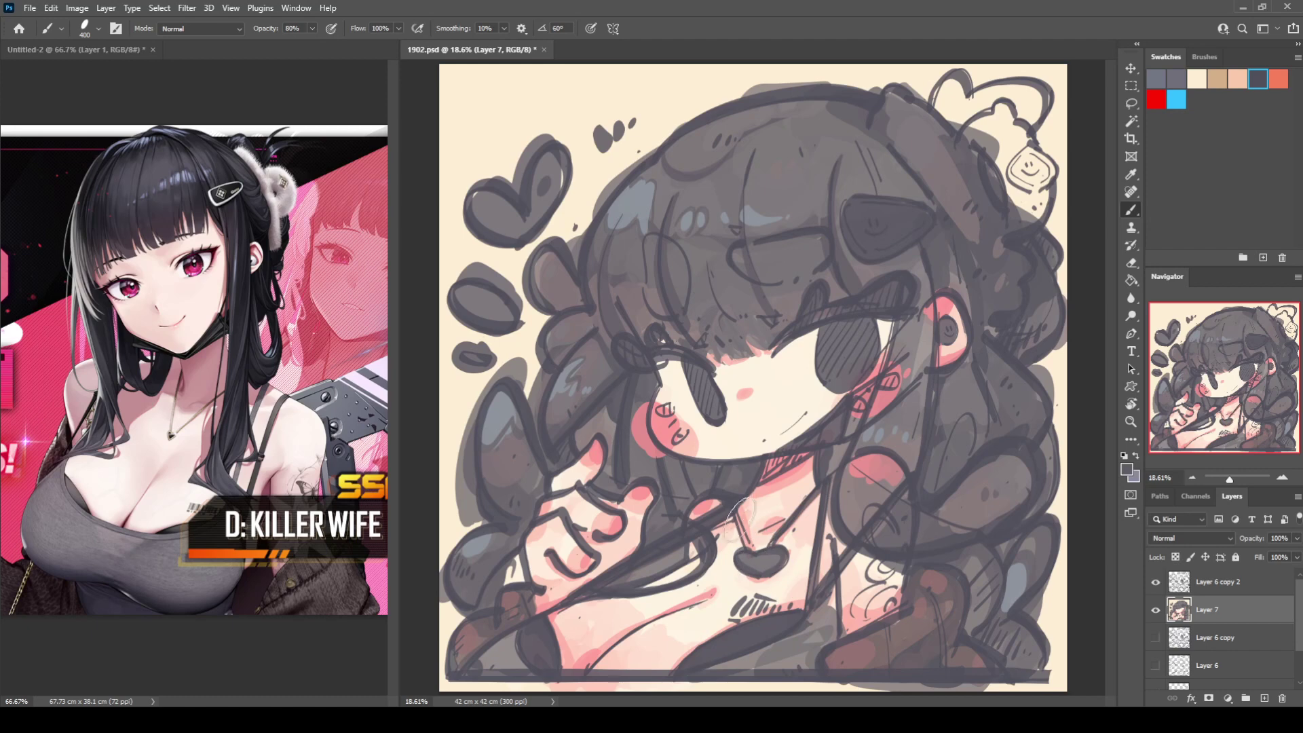
mouse_move(884, 552)
mouse_down()
mouse_move(909, 574)
mouse_move(863, 628)
mouse_up()
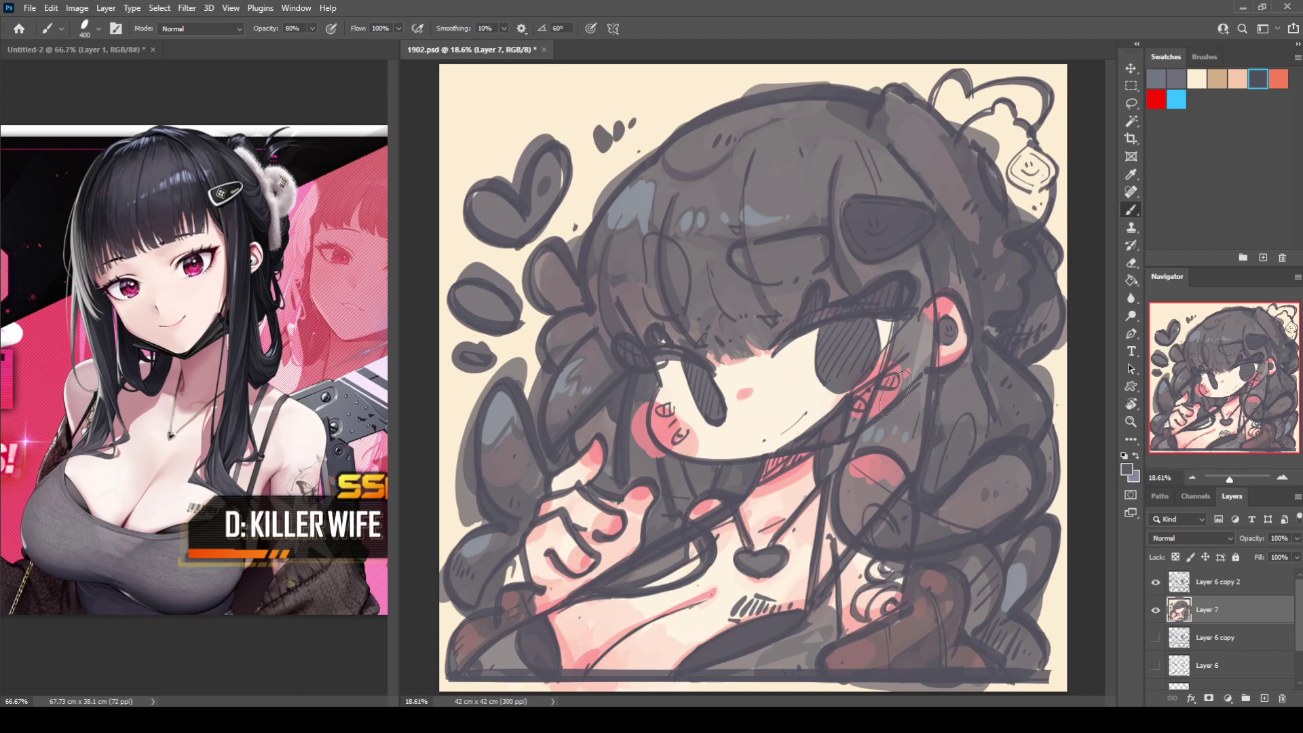
Step: Fill the small marks on both cheeks with dark grey and shade the whites of the eyes with pink
drag(893, 381, 884, 380)
drag(659, 414, 680, 436)
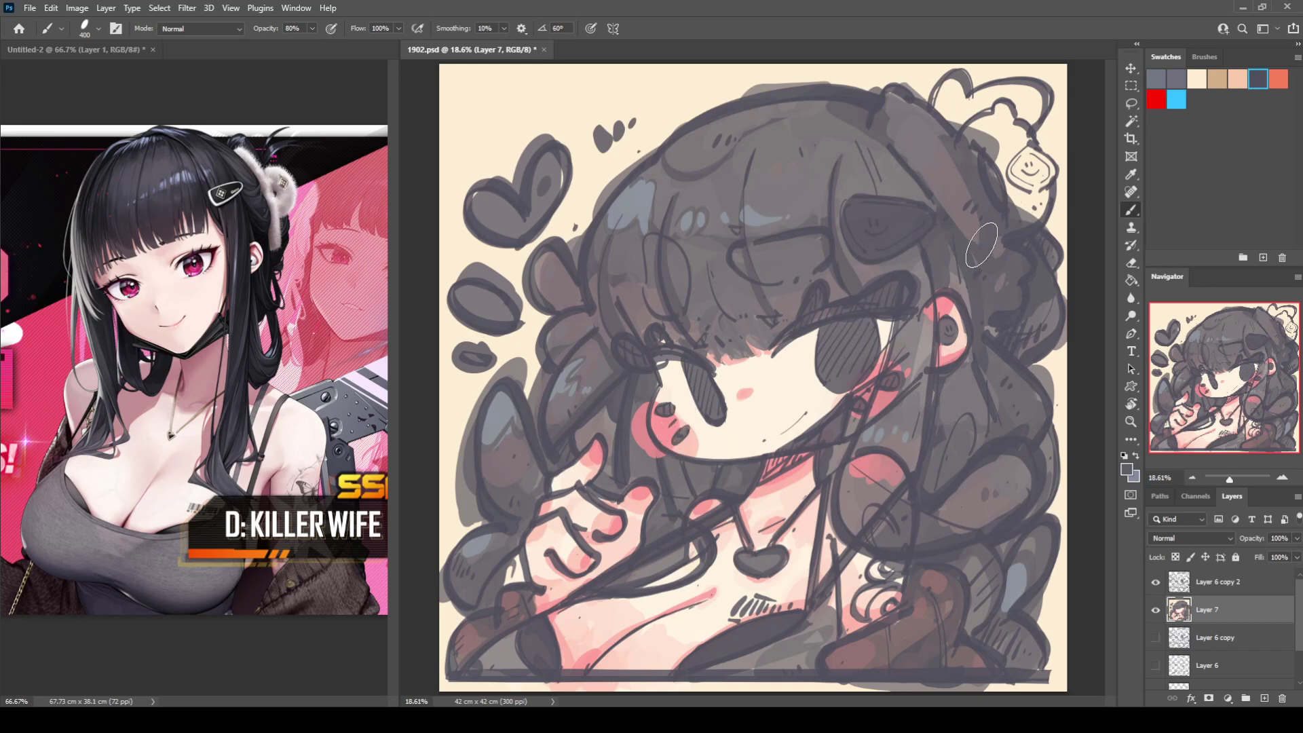
mouse_move(893, 279)
mouse_down()
mouse_move(882, 319)
mouse_move(894, 360)
mouse_up()
alt+click(874, 390)
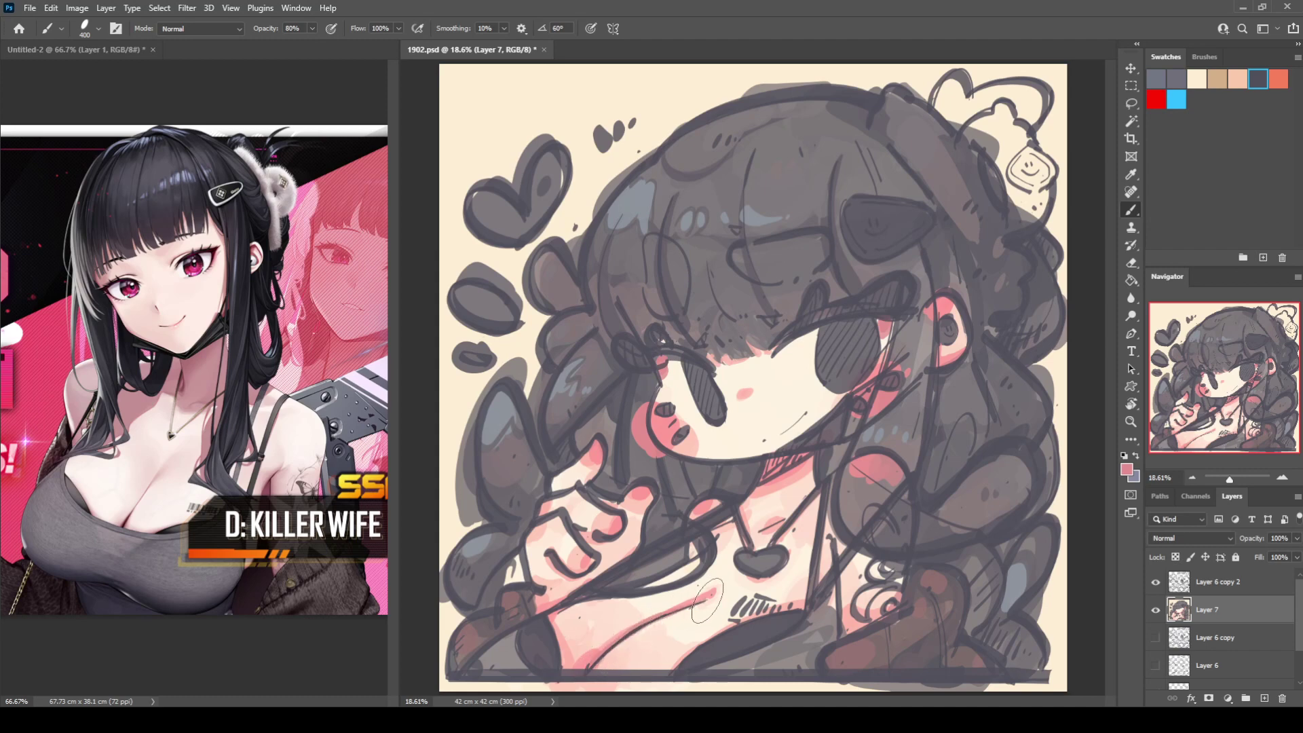
Step: Sample a muted reddish tone and tint the side locks, fringe, crown and bun of the hair with it
alt+click(504, 586)
drag(502, 580, 513, 565)
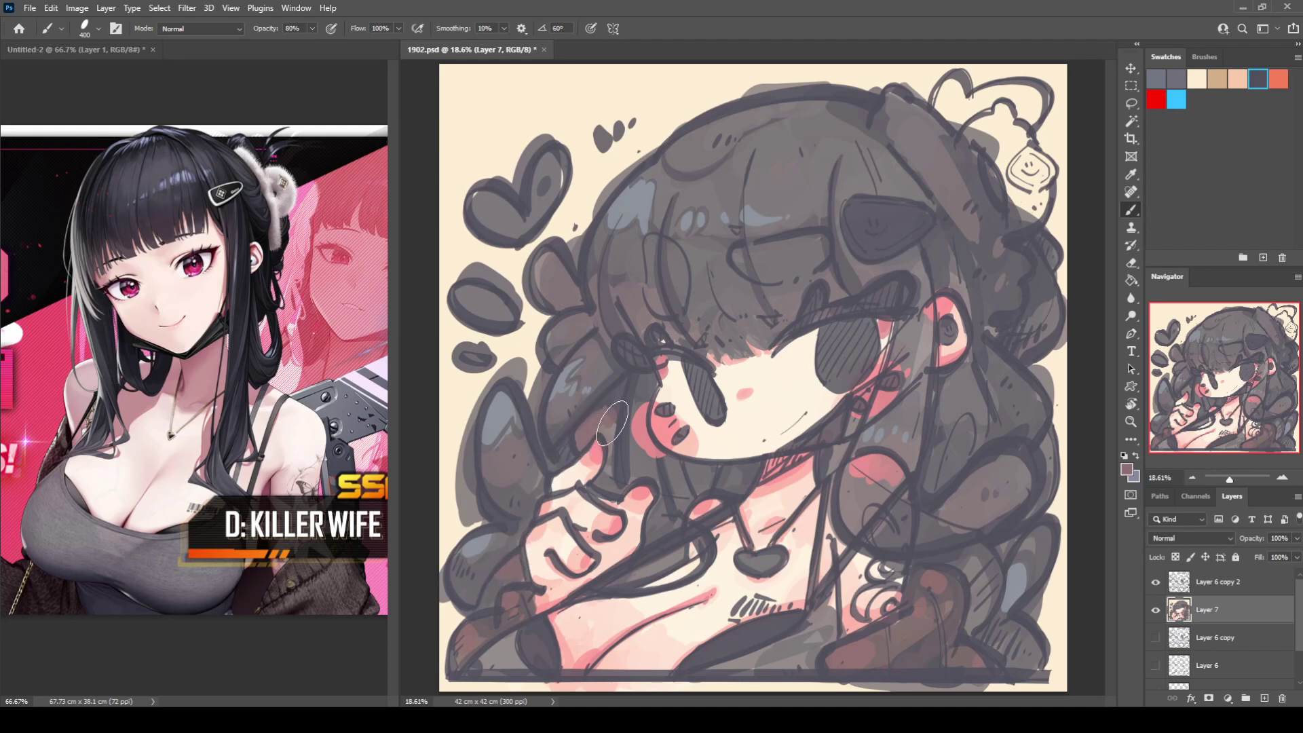
drag(687, 270, 706, 259)
mouse_move(772, 117)
mouse_down()
mouse_move(813, 108)
mouse_move(769, 104)
mouse_up()
mouse_move(884, 111)
mouse_down()
mouse_move(904, 128)
mouse_move(935, 115)
mouse_move(903, 108)
mouse_up()
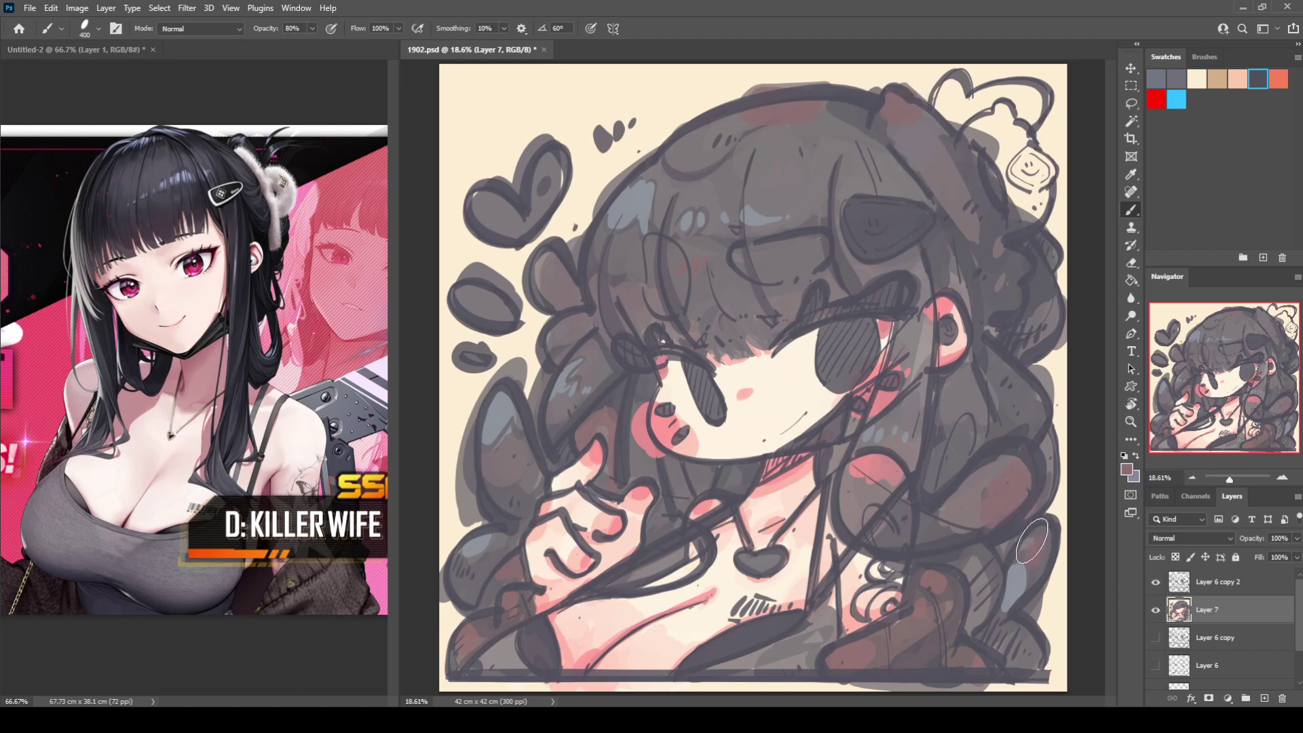
Step: Add brighter pink accents along the lower edges of the hair curls beside the raised hand
drag(484, 415, 504, 499)
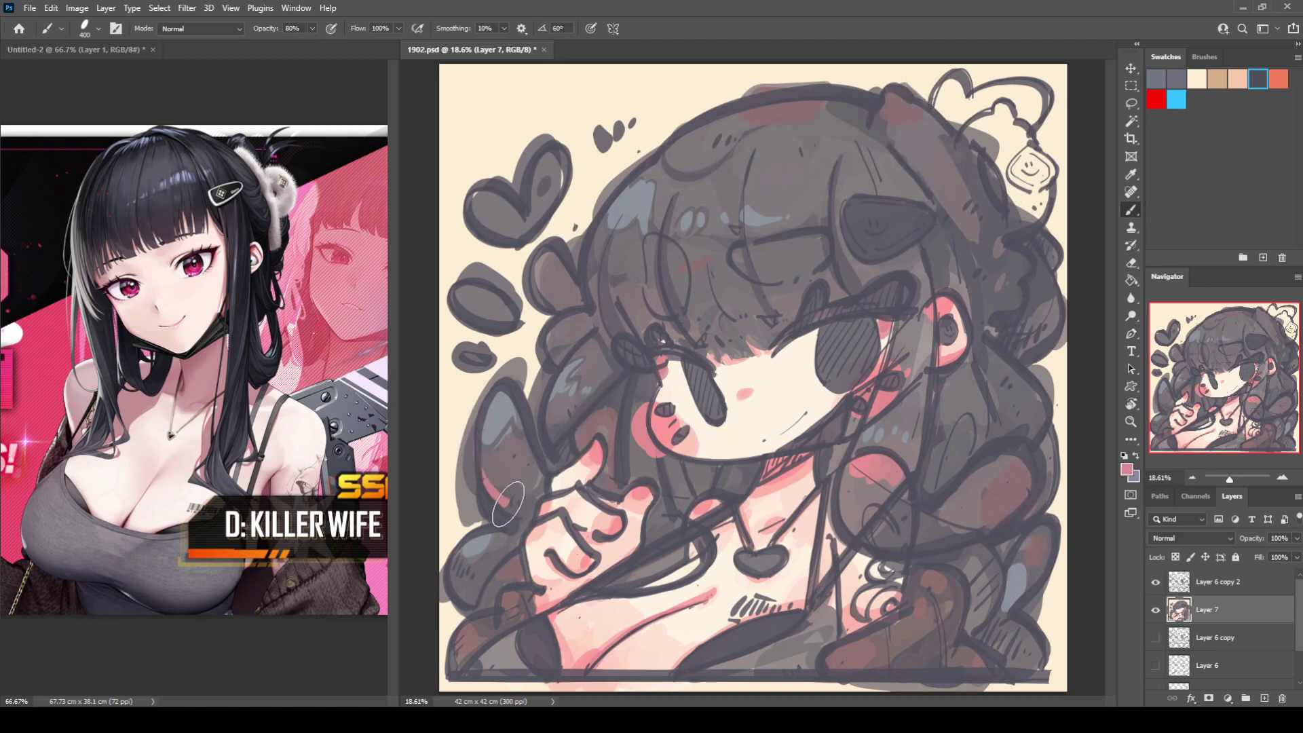
click(517, 483)
drag(452, 557, 513, 530)
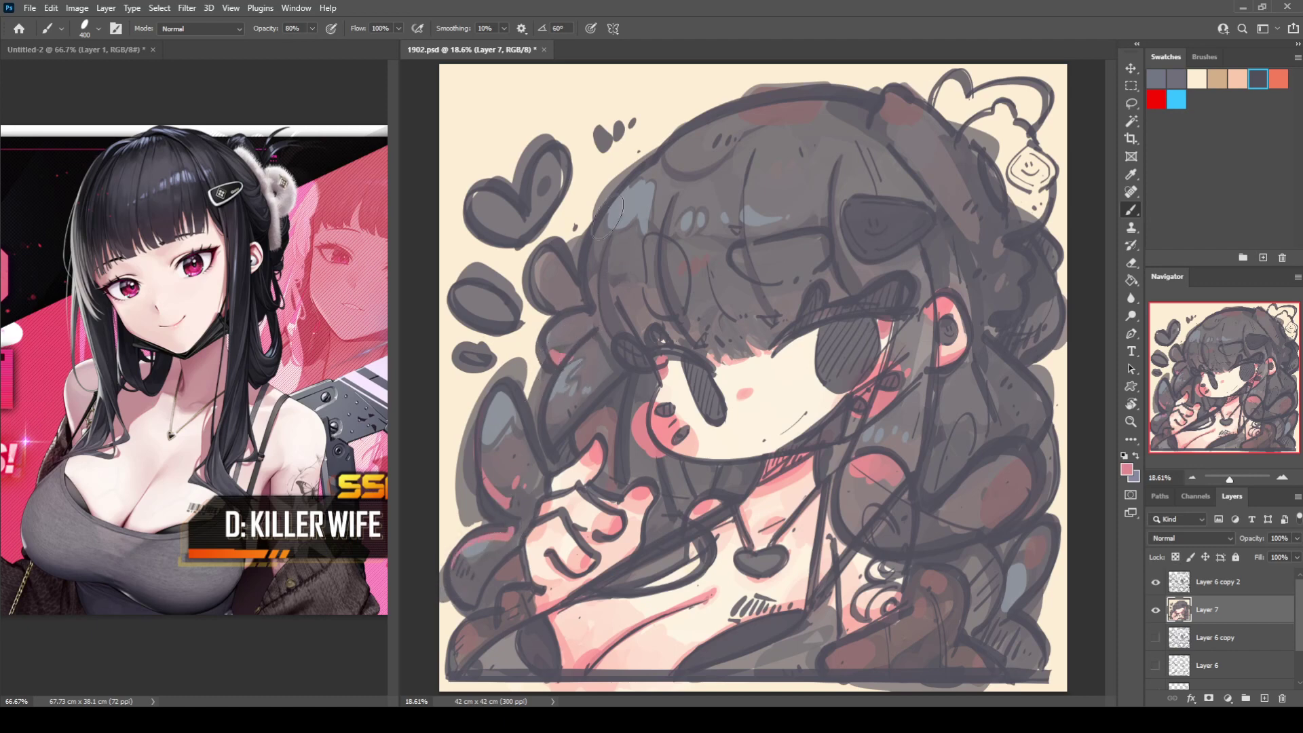
Step: Draw thin pink highlight strands and dots across the fringe and beside the hair clip
drag(630, 237, 632, 247)
drag(635, 241, 637, 248)
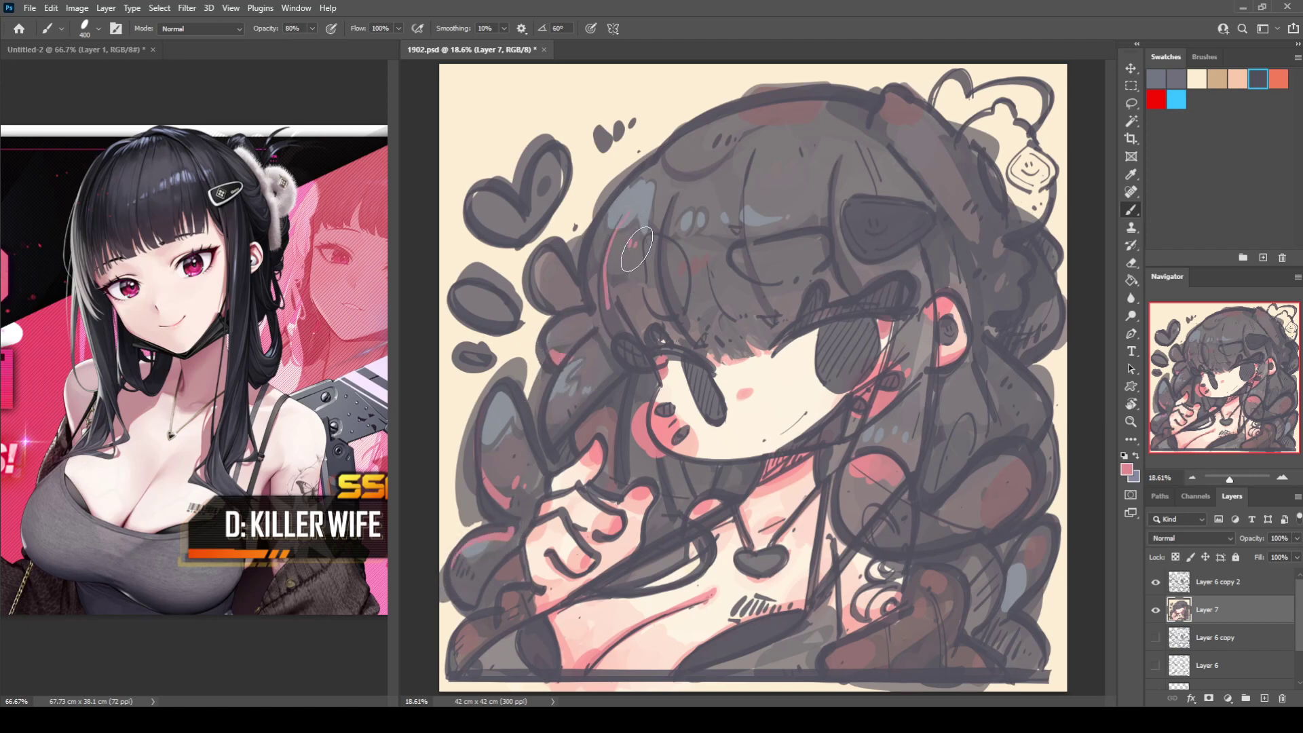
click(755, 214)
click(766, 215)
click(793, 210)
drag(842, 158, 834, 215)
Step: Add pink accents to the jacket sleeve, the large curl below the ear and the hair above the clip
drag(900, 644, 908, 639)
drag(992, 491, 1007, 475)
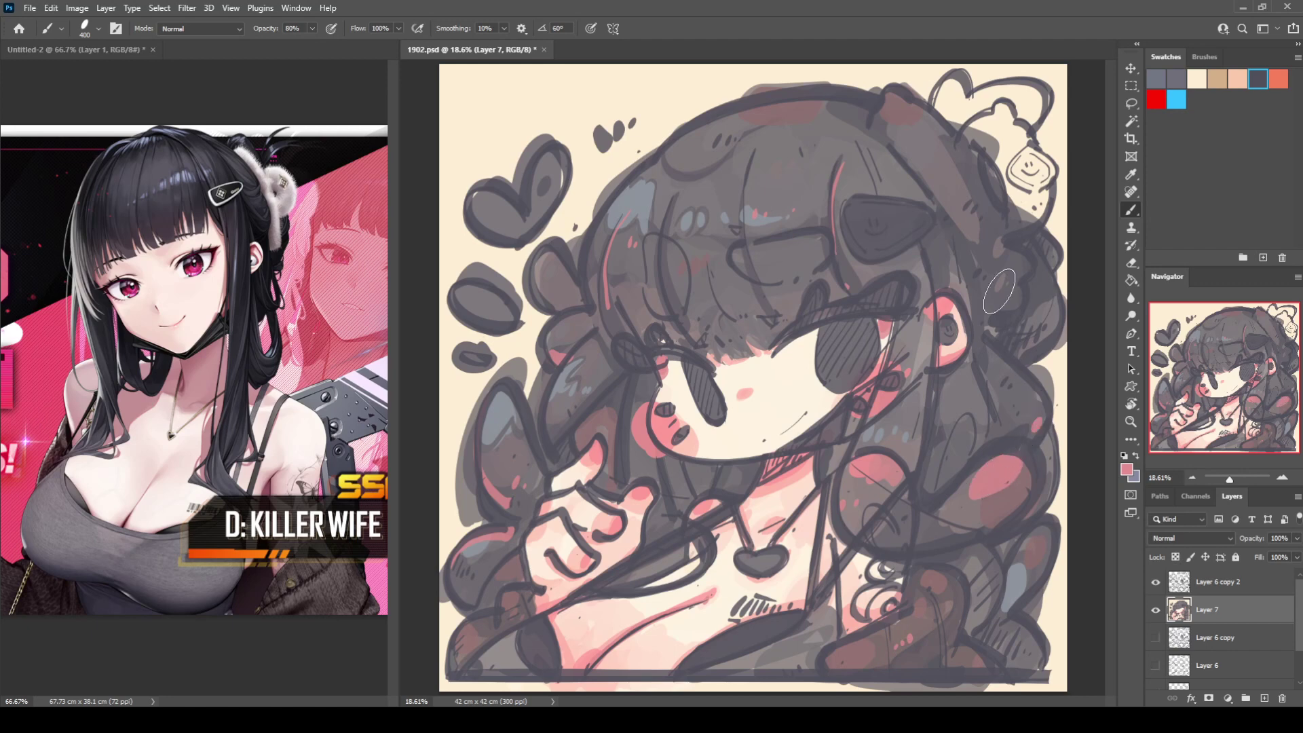
drag(852, 175, 864, 171)
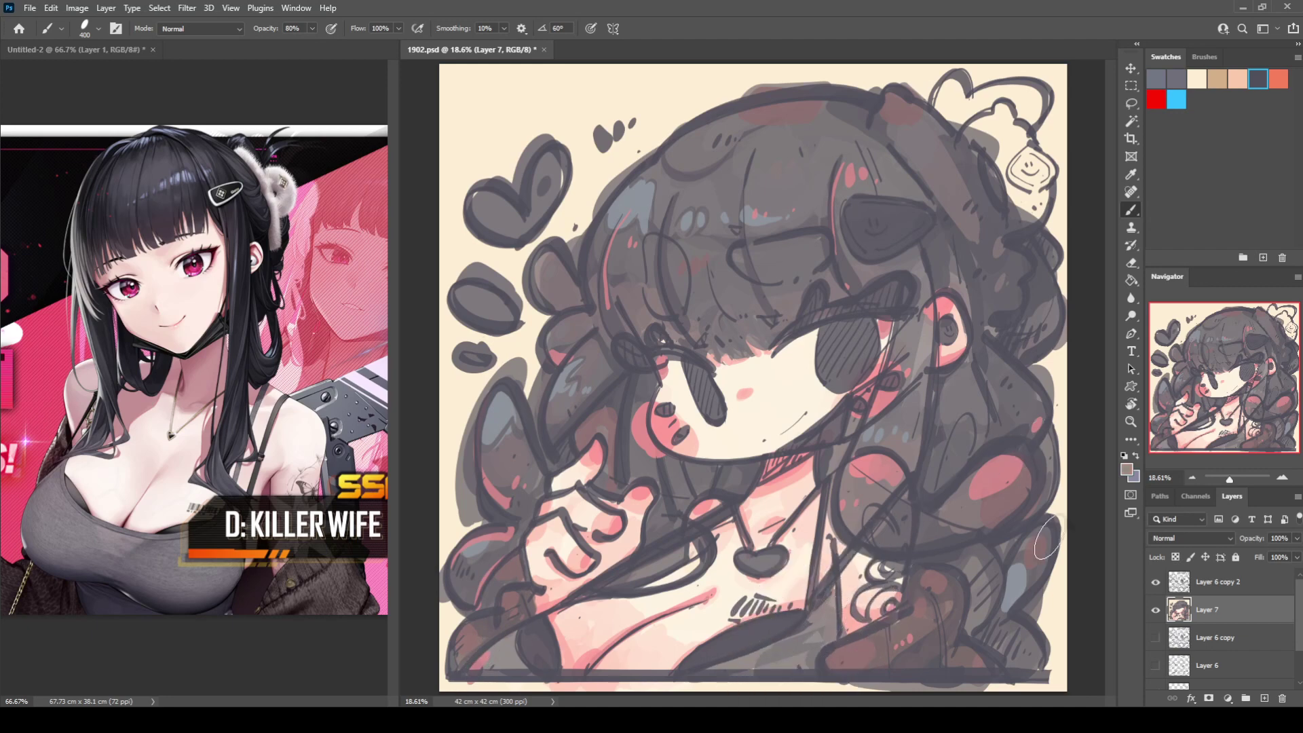
key(i)
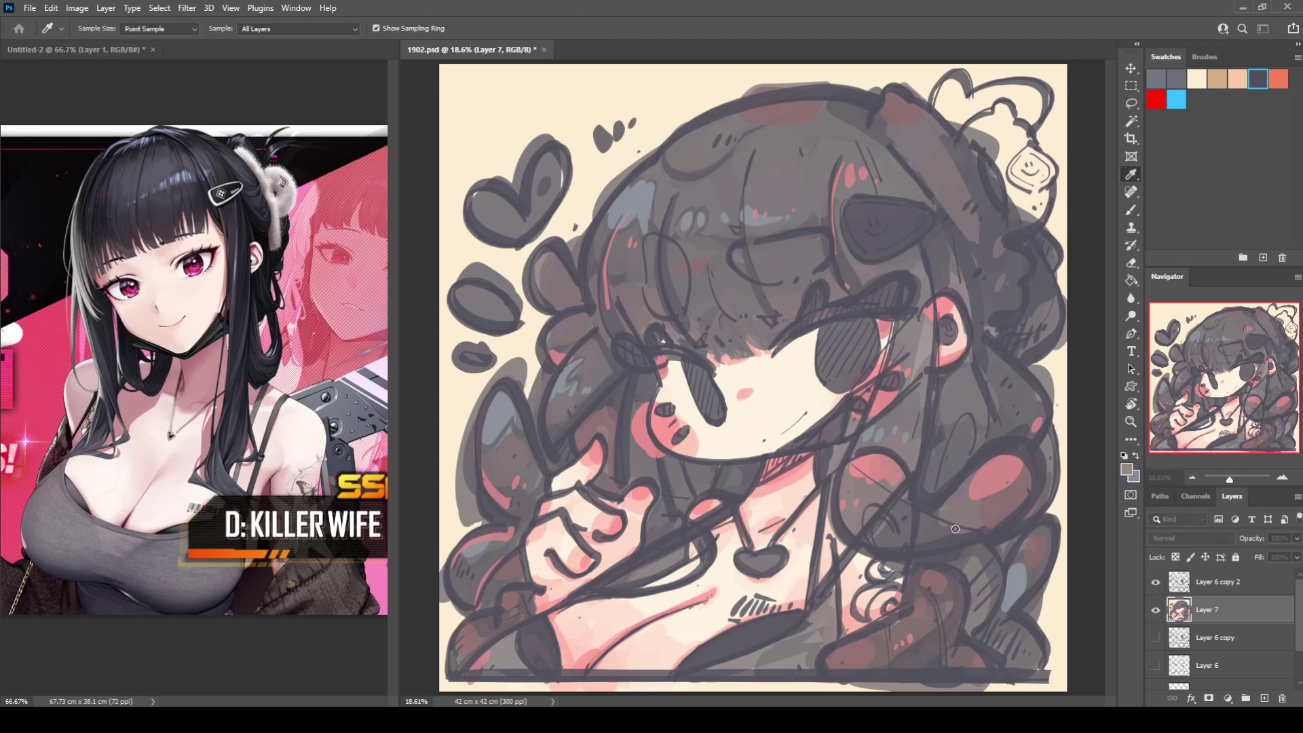
key(b)
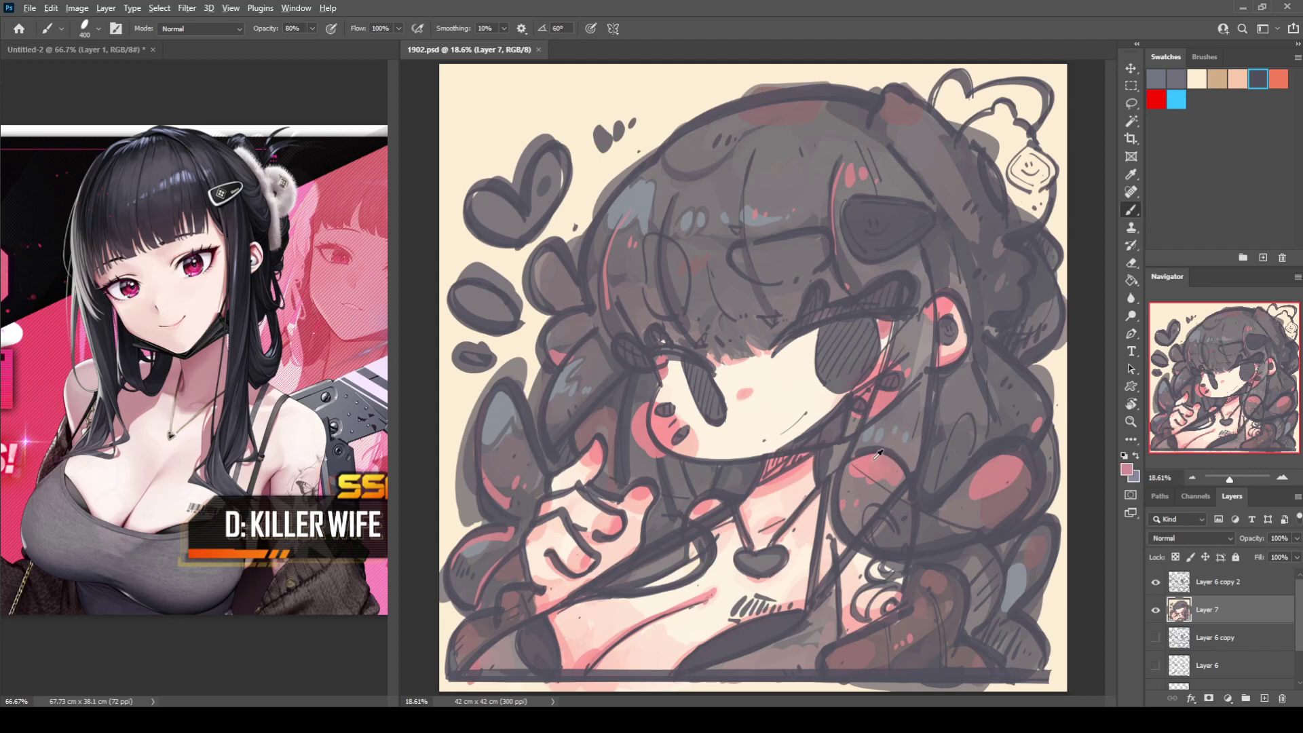
Step: Touch up the necklace area and the chest with small strokes of sampled skin colour, and save the file
drag(774, 523, 763, 527)
key(ctrl+s)
alt+click(693, 601)
drag(710, 595, 699, 601)
Step: Block in the fluffy hair ornament beside the bun with pale pinkish white and light grey, and save the file
mouse_move(899, 115)
mouse_down()
mouse_move(922, 147)
mouse_move(957, 159)
mouse_move(992, 122)
mouse_move(1014, 212)
mouse_move(990, 273)
mouse_move(1008, 269)
mouse_move(1026, 178)
mouse_move(973, 145)
mouse_up()
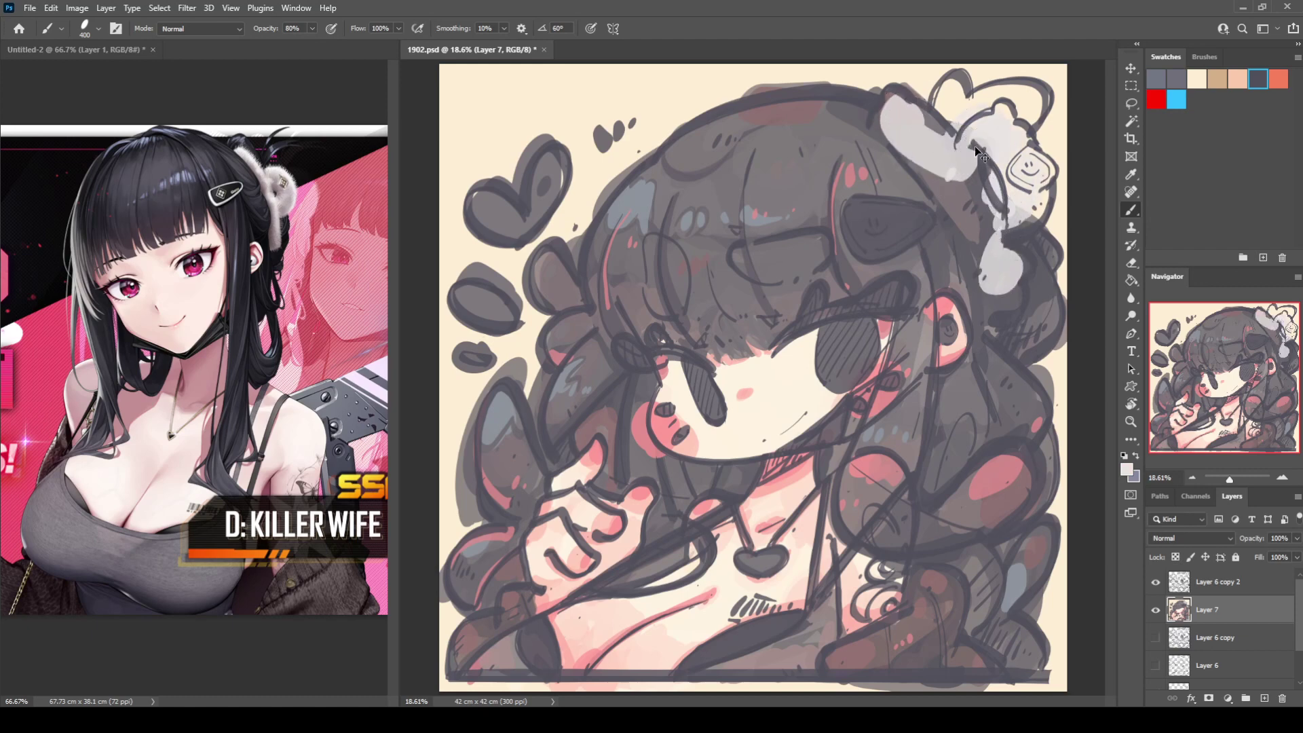
key(ctrl+s)
mouse_move(940, 111)
mouse_down()
mouse_move(971, 171)
mouse_move(924, 161)
mouse_move(880, 115)
mouse_move(919, 169)
mouse_move(964, 190)
mouse_move(1000, 288)
mouse_move(970, 180)
mouse_move(1005, 215)
mouse_move(996, 186)
mouse_move(1024, 214)
mouse_move(1034, 196)
mouse_move(1004, 214)
mouse_move(979, 262)
mouse_move(971, 251)
mouse_move(999, 297)
mouse_move(1012, 265)
mouse_move(1002, 296)
mouse_up()
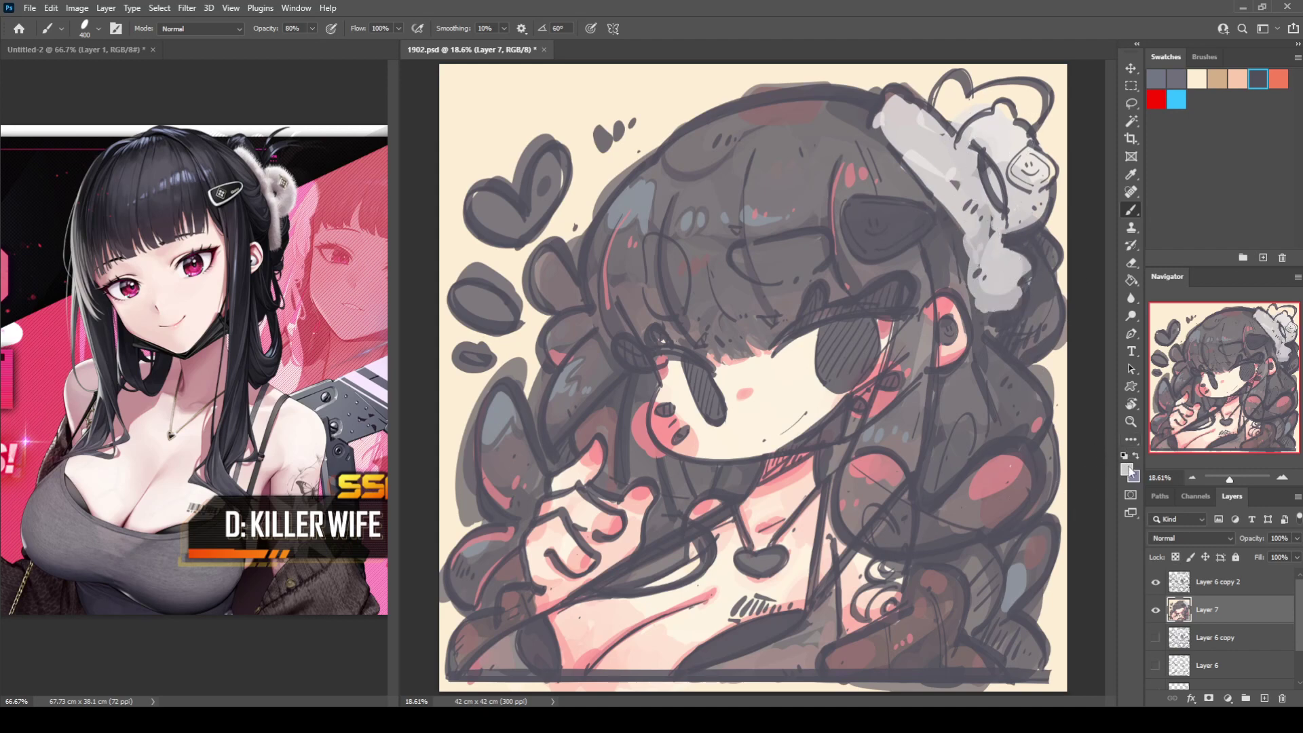
Step: Shade the middle and lower parts of the fluffy hair ornament with muted pink-grey tones
key(i)
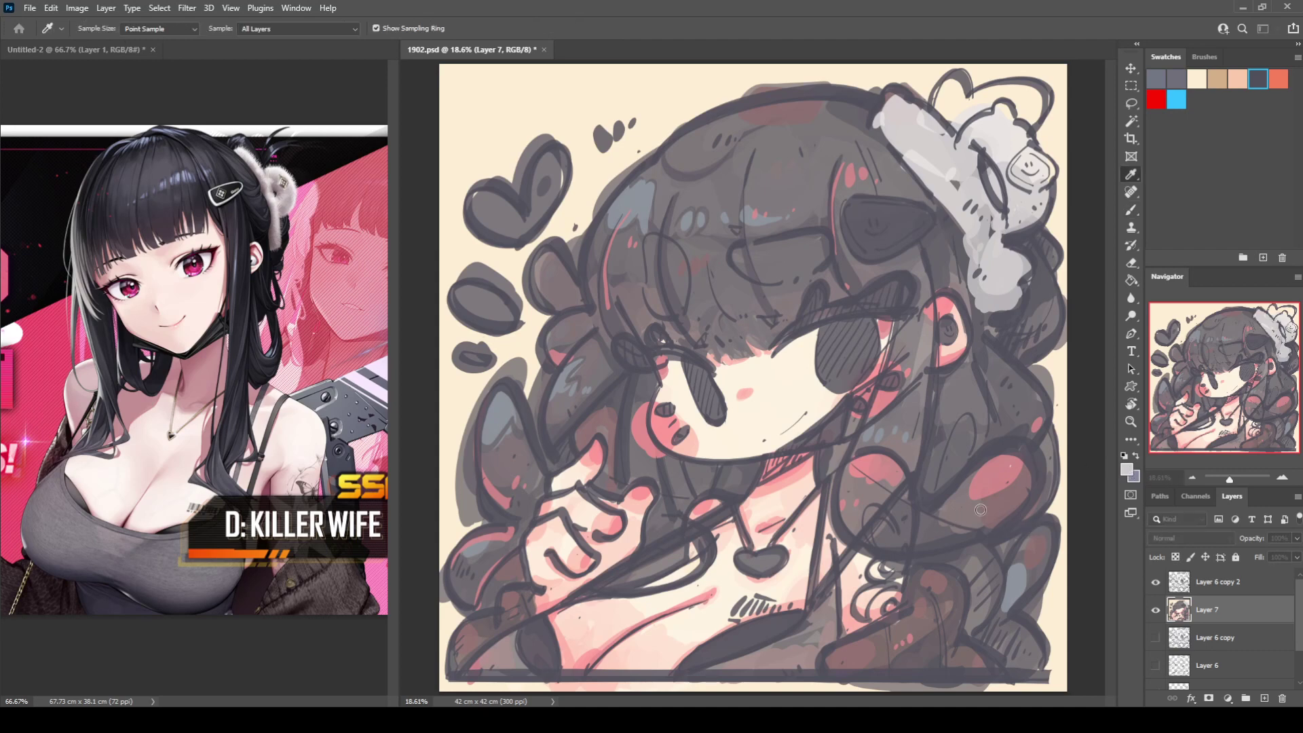
key(b)
mouse_move(885, 124)
mouse_down()
mouse_move(971, 219)
mouse_move(1008, 216)
mouse_up()
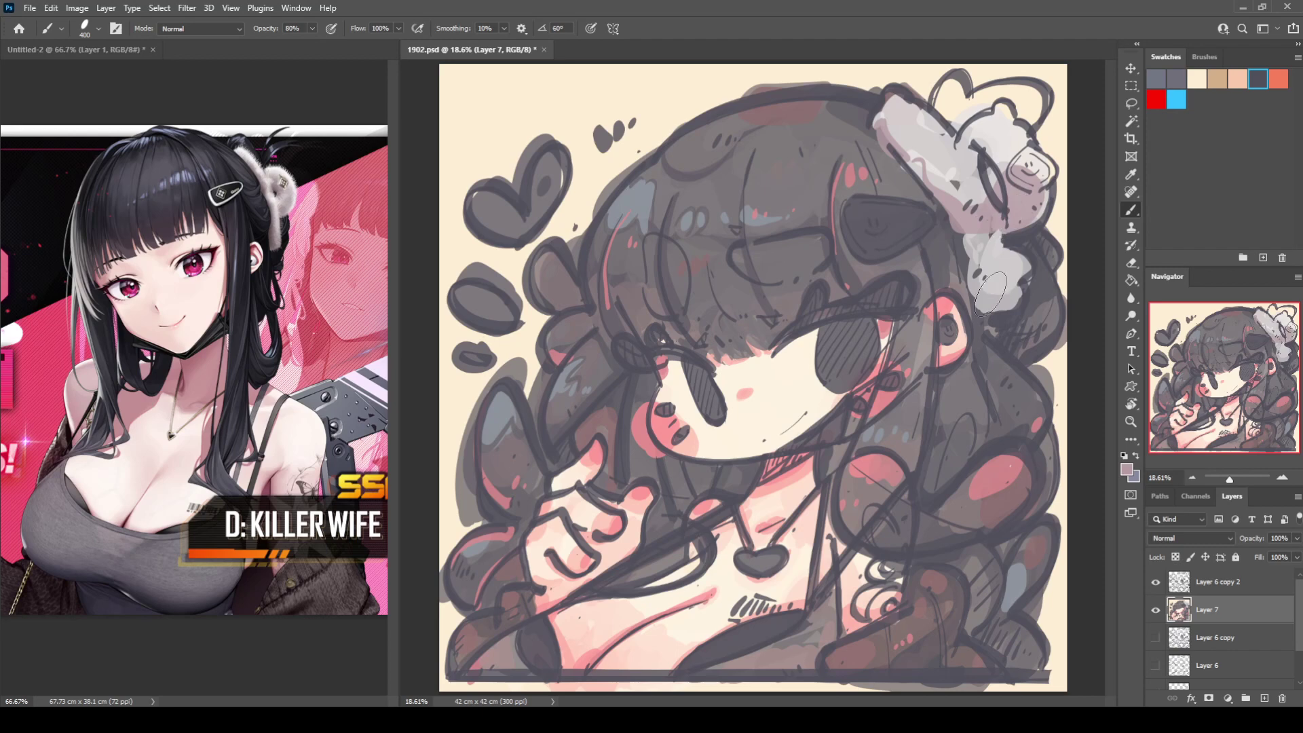
mouse_move(978, 299)
mouse_down()
mouse_move(998, 316)
mouse_move(1014, 304)
mouse_up()
alt+click(987, 231)
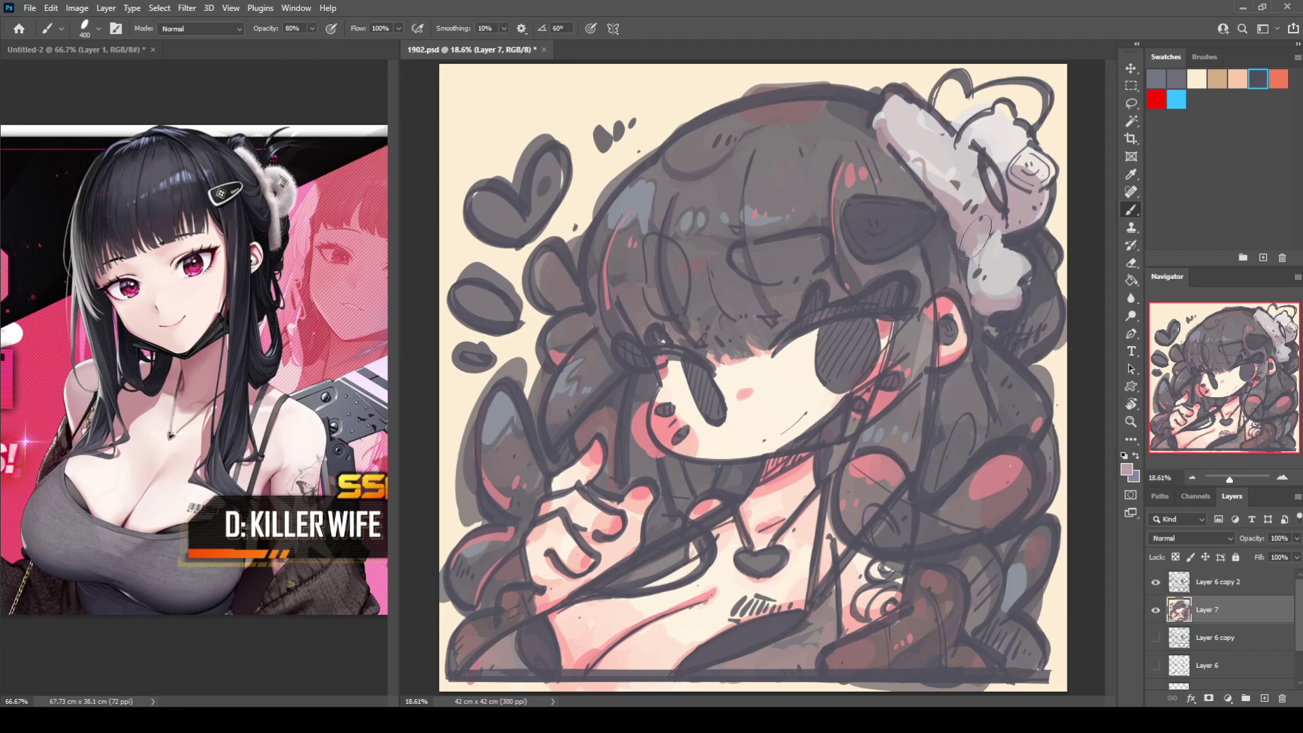
mouse_move(1011, 246)
mouse_down()
mouse_move(1002, 267)
mouse_move(982, 252)
mouse_up()
Step: Blend sampled pale and mauve tones across the fluffy ornament's band, its outer edges and the area around the small smiley clip
alt+click(938, 172)
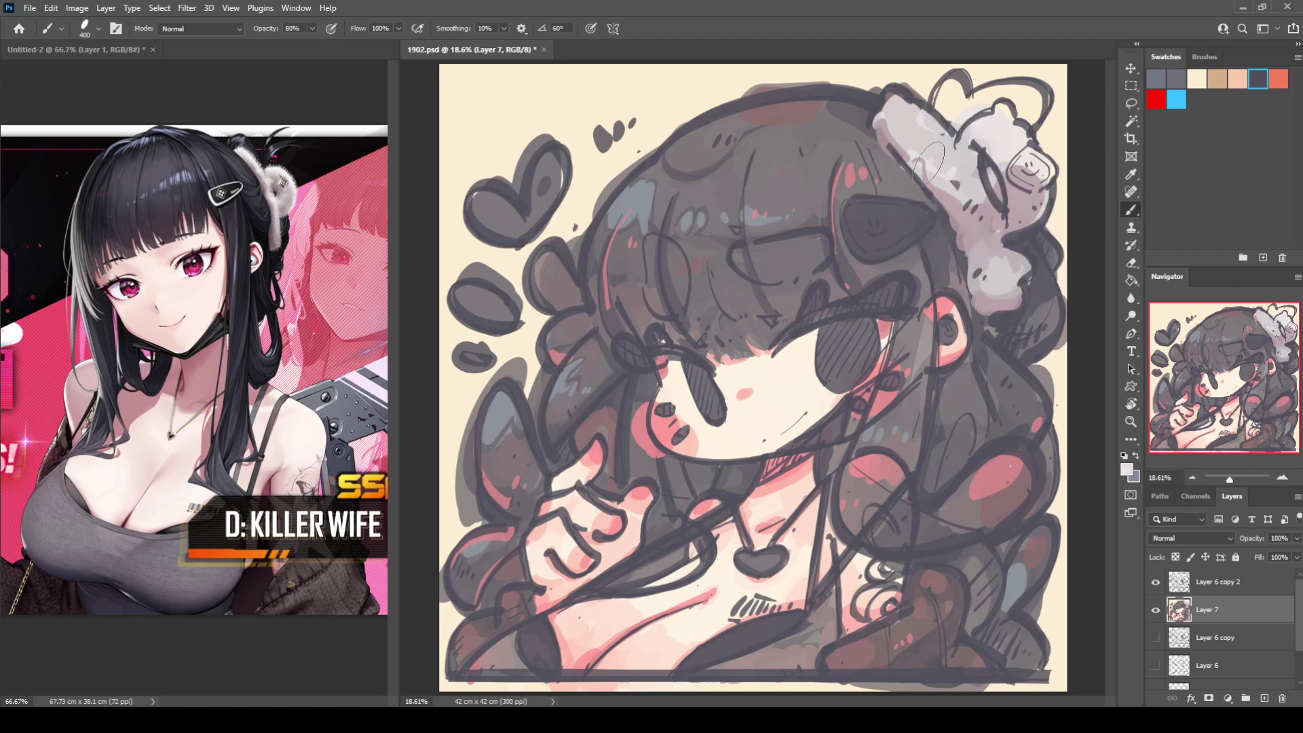
mouse_move(936, 158)
mouse_down()
mouse_move(904, 124)
mouse_move(950, 155)
mouse_up()
alt+click(909, 158)
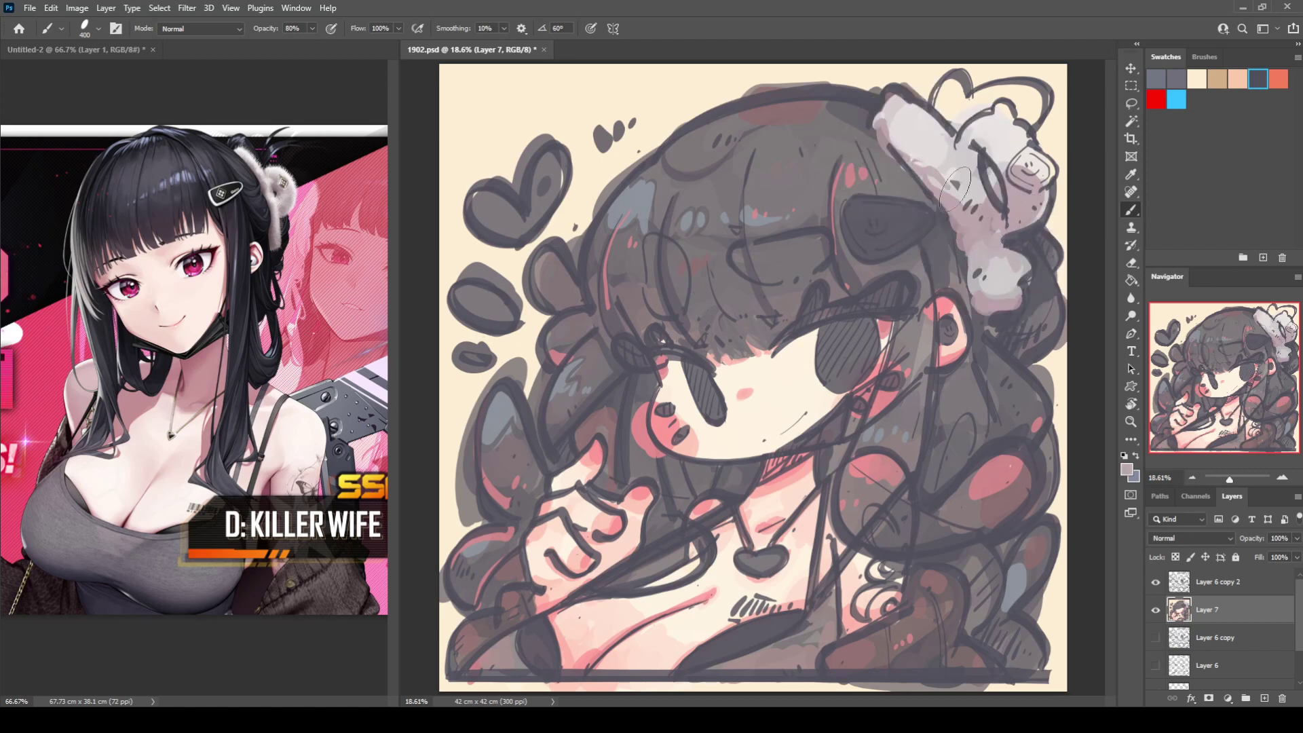
alt+click(976, 203)
mouse_move(962, 207)
mouse_down()
mouse_move(940, 190)
mouse_move(980, 216)
mouse_move(1017, 223)
mouse_move(1040, 210)
mouse_up()
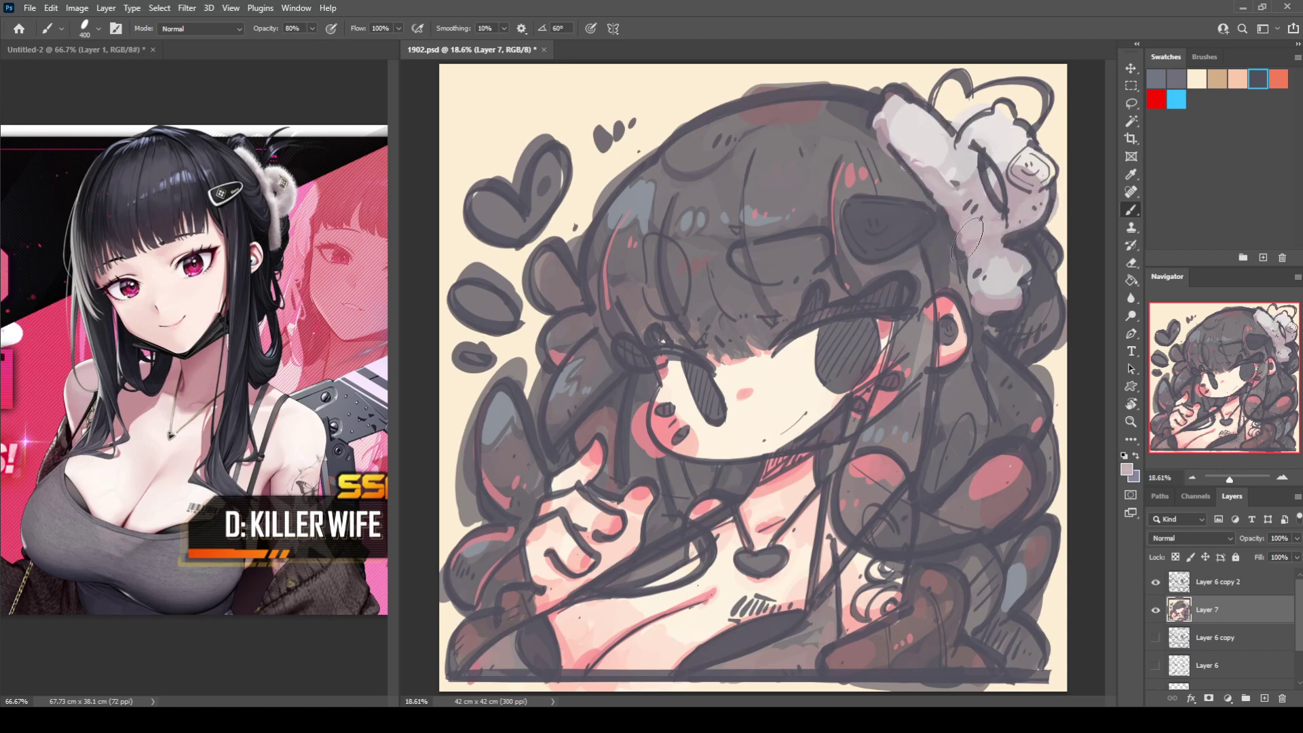
drag(967, 240, 970, 237)
mouse_move(904, 138)
mouse_down()
mouse_move(885, 143)
mouse_move(893, 131)
mouse_move(885, 158)
mouse_up()
drag(893, 102, 894, 95)
mouse_move(997, 121)
mouse_down()
mouse_move(1000, 110)
mouse_move(1004, 159)
mouse_move(1032, 193)
mouse_up()
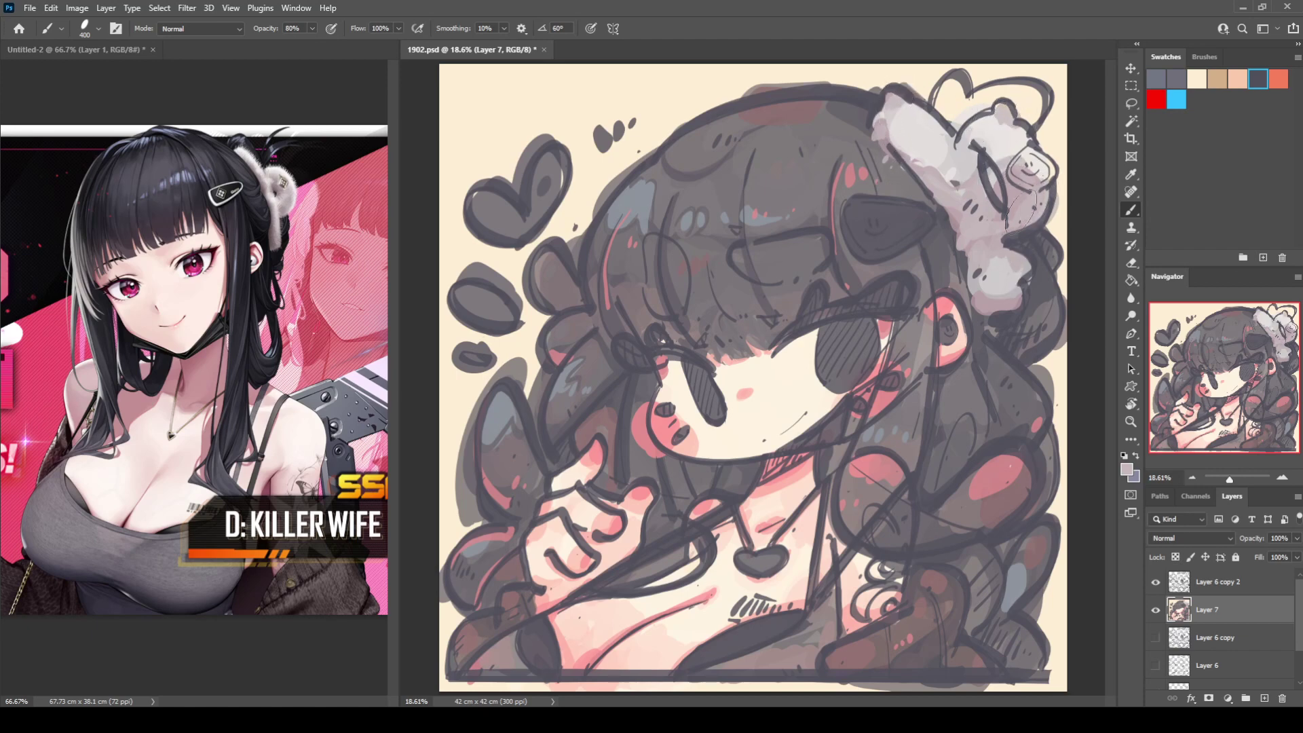
Step: Sample a greyish purple and add darker shadows around the ornament's slit, below the smiley clip and along its inner edge
alt+click(1017, 296)
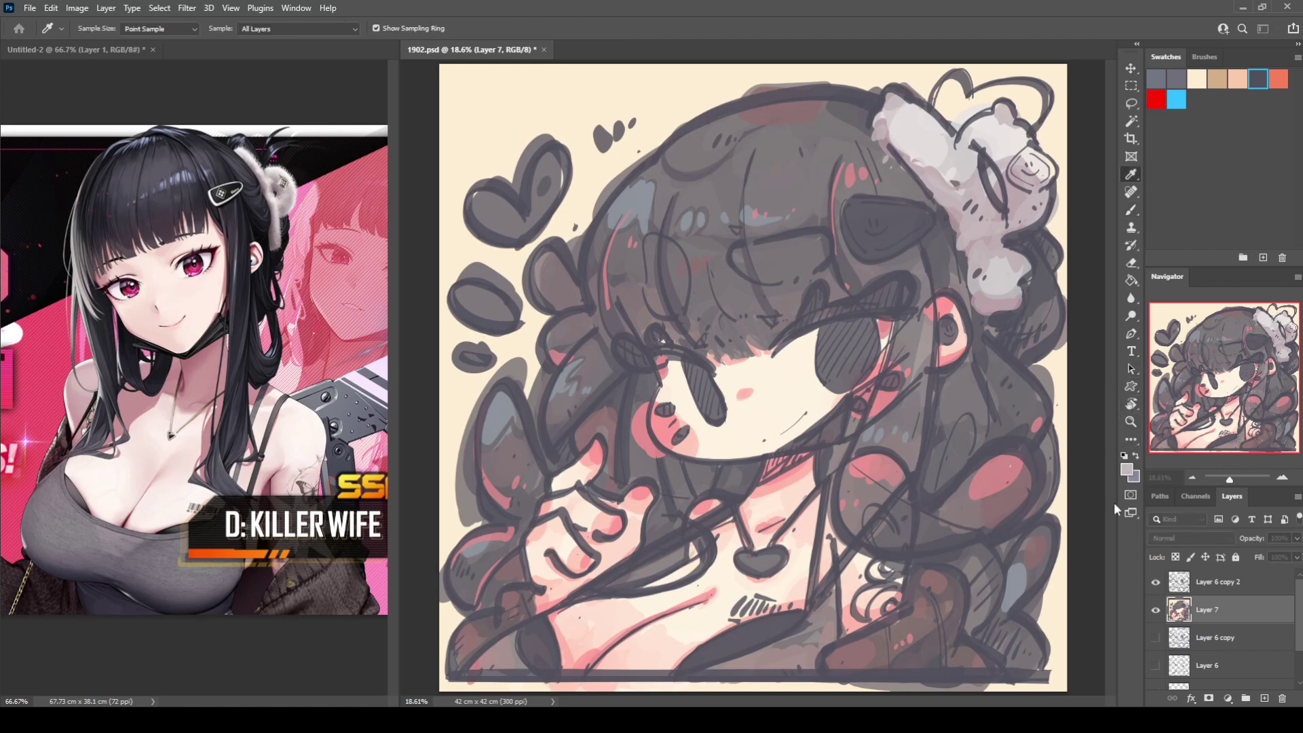
key(b)
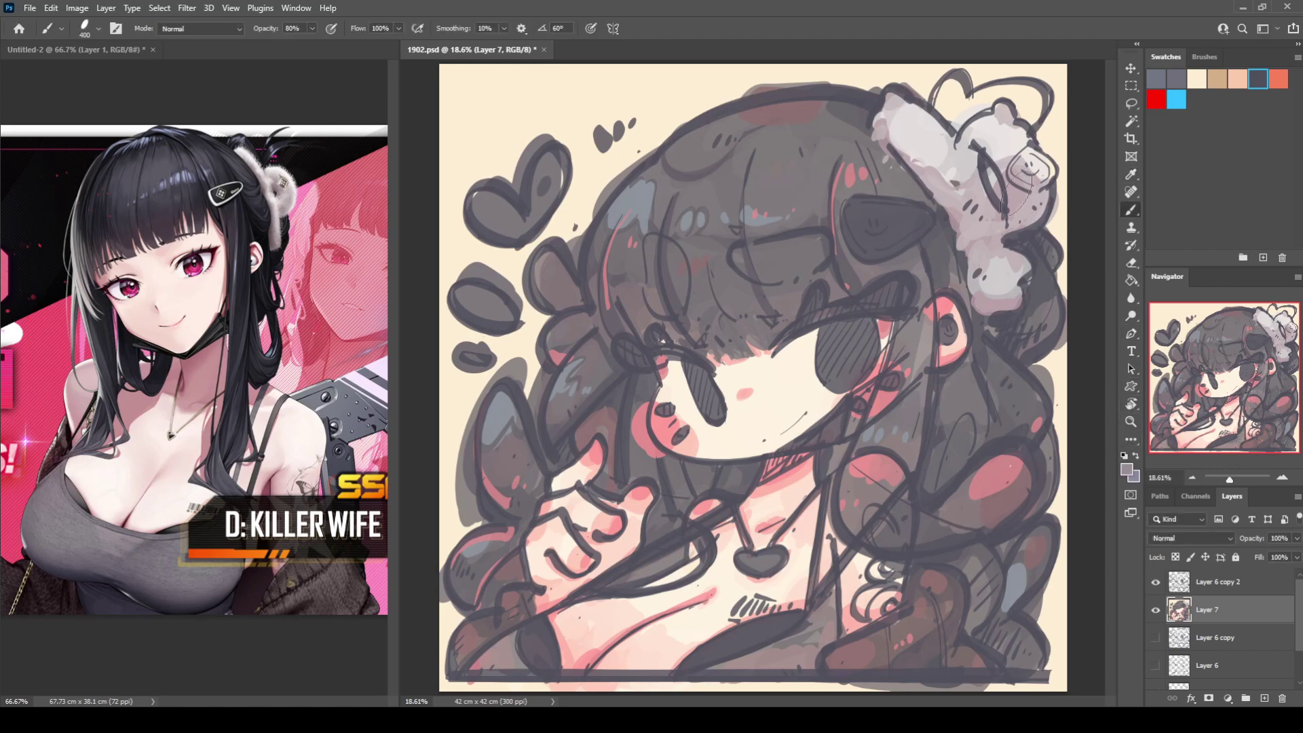
drag(1003, 184, 1035, 198)
mouse_move(986, 163)
mouse_down()
mouse_move(979, 164)
mouse_move(1019, 226)
mouse_move(1002, 226)
mouse_move(1050, 215)
mouse_up()
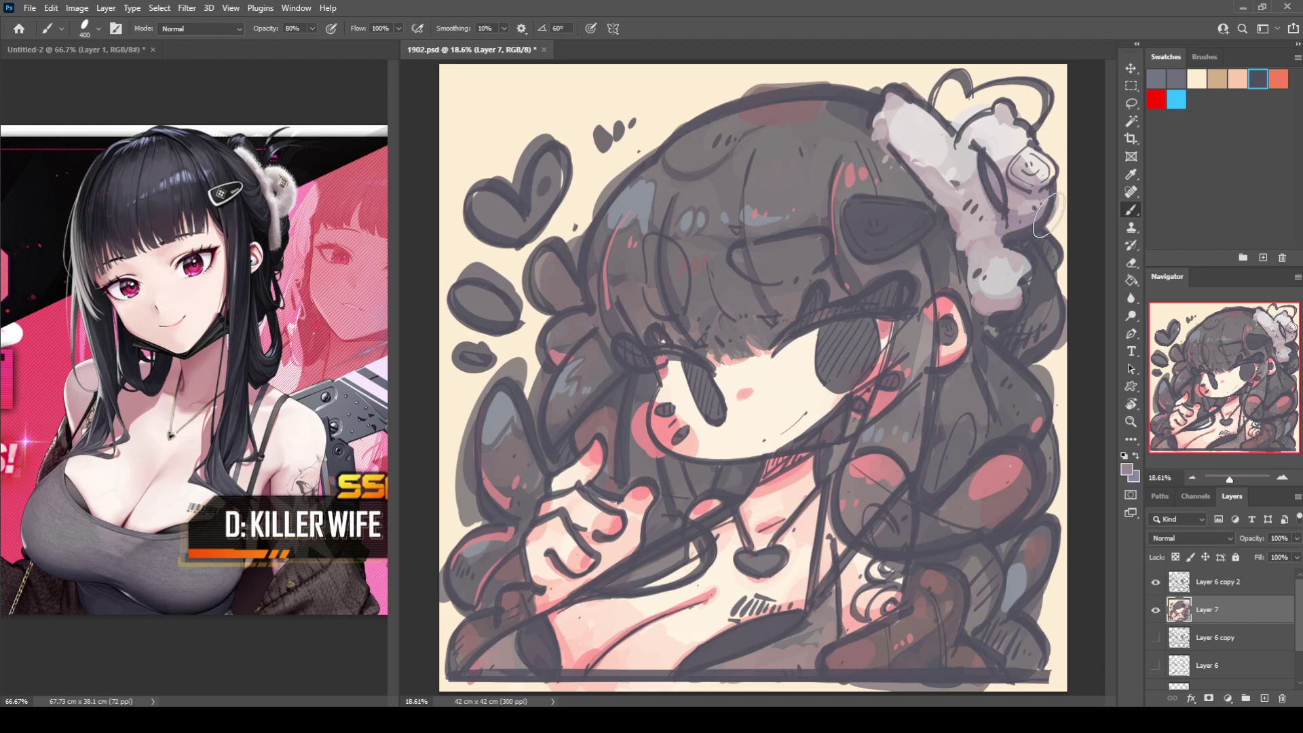
mouse_move(974, 293)
mouse_down()
mouse_move(1016, 304)
mouse_move(1017, 257)
mouse_up()
mouse_move(973, 143)
mouse_down()
mouse_move(1003, 163)
mouse_move(1029, 141)
mouse_up()
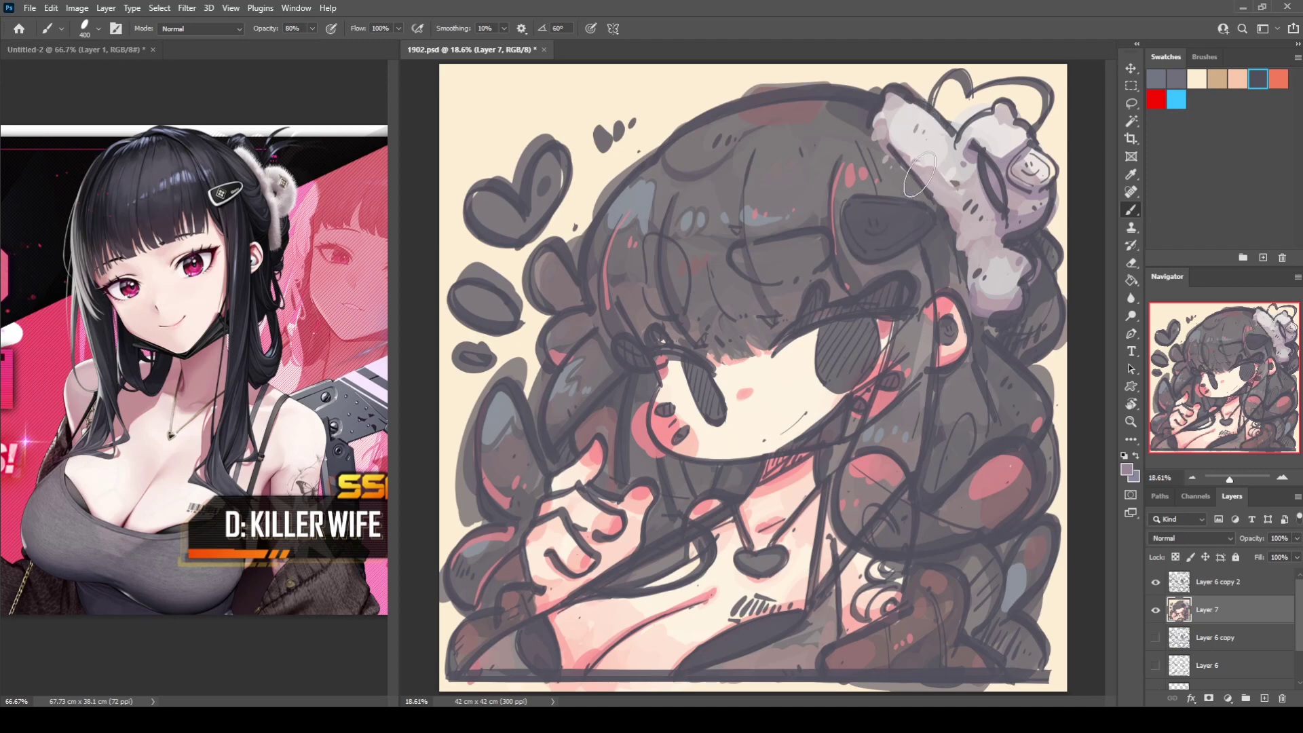
drag(919, 177, 960, 246)
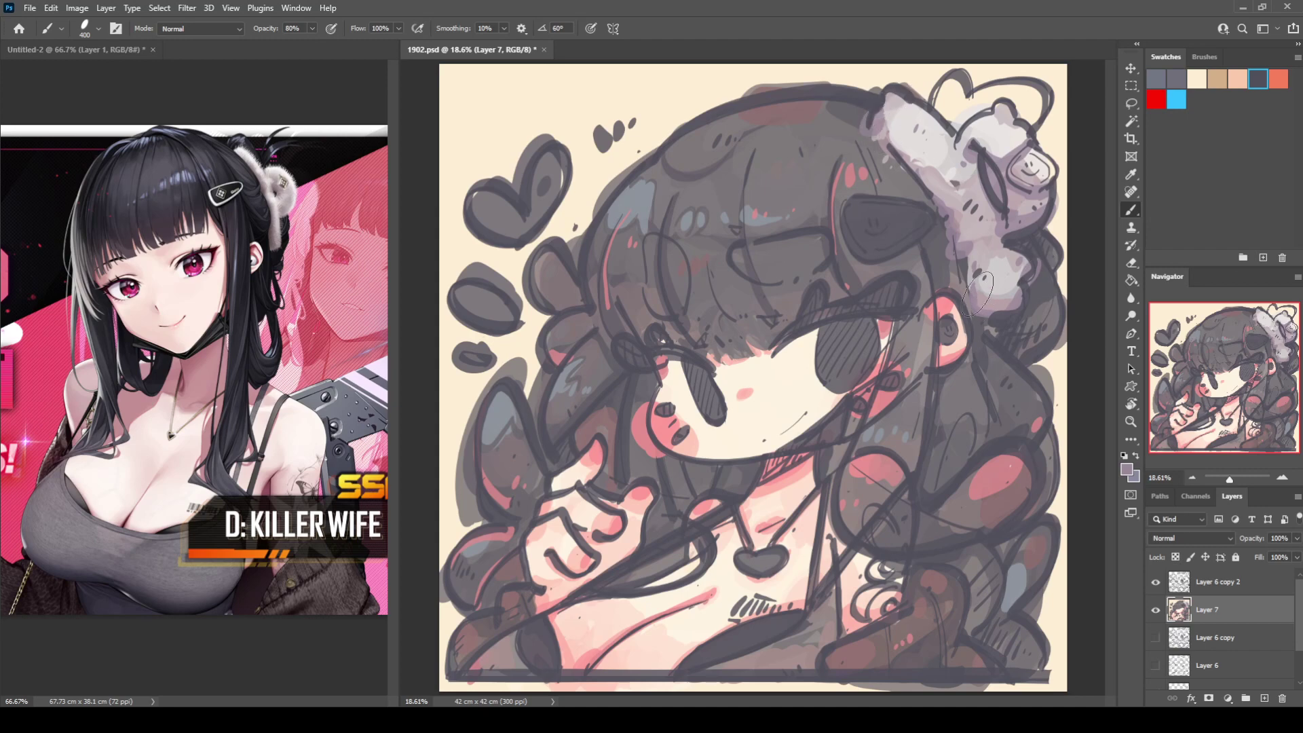
Step: Fill the small smiley clip with dark grey and refine the ornament's lower tip with mauve and hair-grey strokes
mouse_move(978, 293)
mouse_down()
mouse_move(966, 265)
mouse_move(970, 279)
mouse_move(1015, 239)
mouse_move(997, 294)
mouse_up()
mouse_move(949, 130)
mouse_down()
mouse_move(961, 116)
mouse_move(990, 141)
mouse_up()
mouse_move(1003, 138)
mouse_down()
mouse_move(1041, 194)
mouse_move(1024, 170)
mouse_move(1038, 146)
mouse_move(1021, 166)
mouse_move(1050, 173)
mouse_move(1021, 178)
mouse_up()
alt+click(1043, 144)
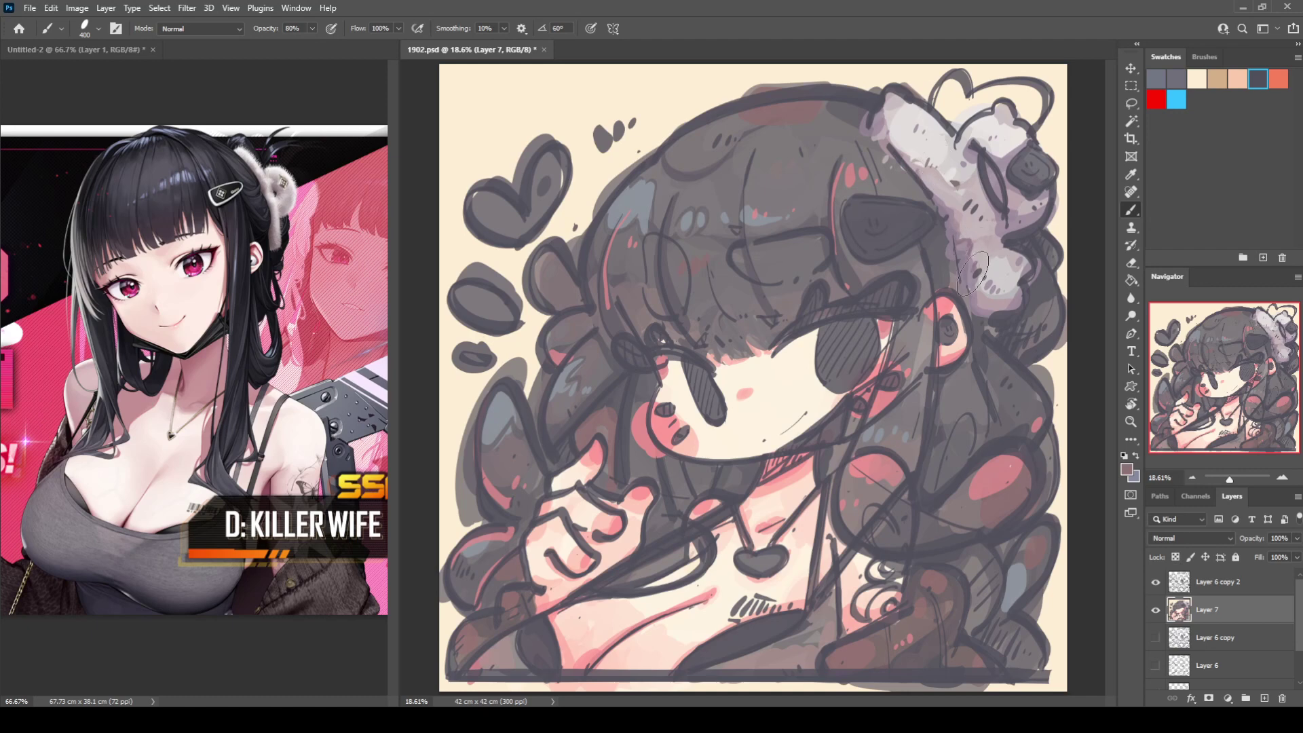
drag(973, 273, 996, 308)
alt+click(1050, 273)
drag(1030, 285, 1039, 272)
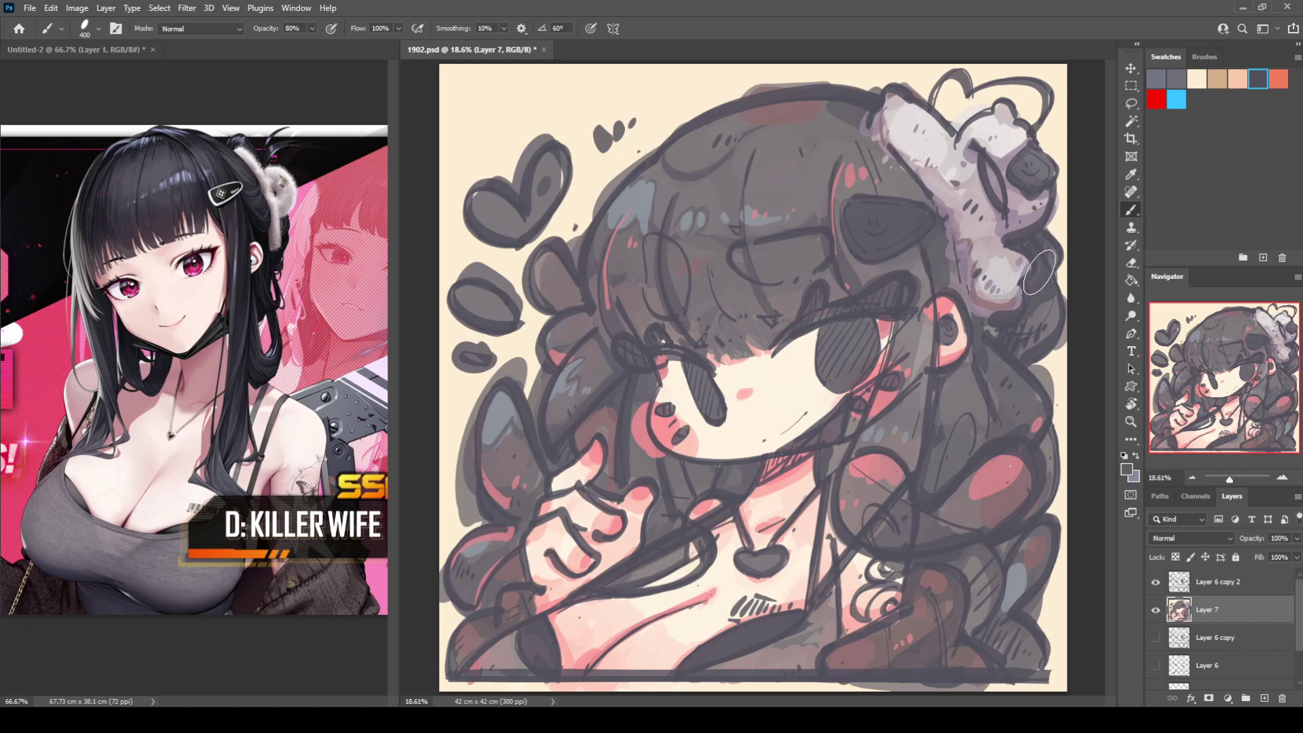
Step: Fill the loops of hair above the fluffy ornament with dark grey and tint them with a sampled muted red
mouse_move(952, 80)
mouse_down()
mouse_move(943, 87)
mouse_move(967, 102)
mouse_move(1014, 92)
mouse_move(1023, 110)
mouse_move(1030, 95)
mouse_up()
mouse_move(944, 100)
mouse_down()
mouse_move(955, 122)
mouse_move(975, 111)
mouse_move(934, 103)
mouse_move(961, 124)
mouse_move(987, 98)
mouse_move(1028, 102)
mouse_move(1025, 115)
mouse_up()
alt+click(808, 96)
mouse_move(964, 84)
mouse_down()
mouse_move(947, 91)
mouse_move(1020, 93)
mouse_up()
alt+click(952, 98)
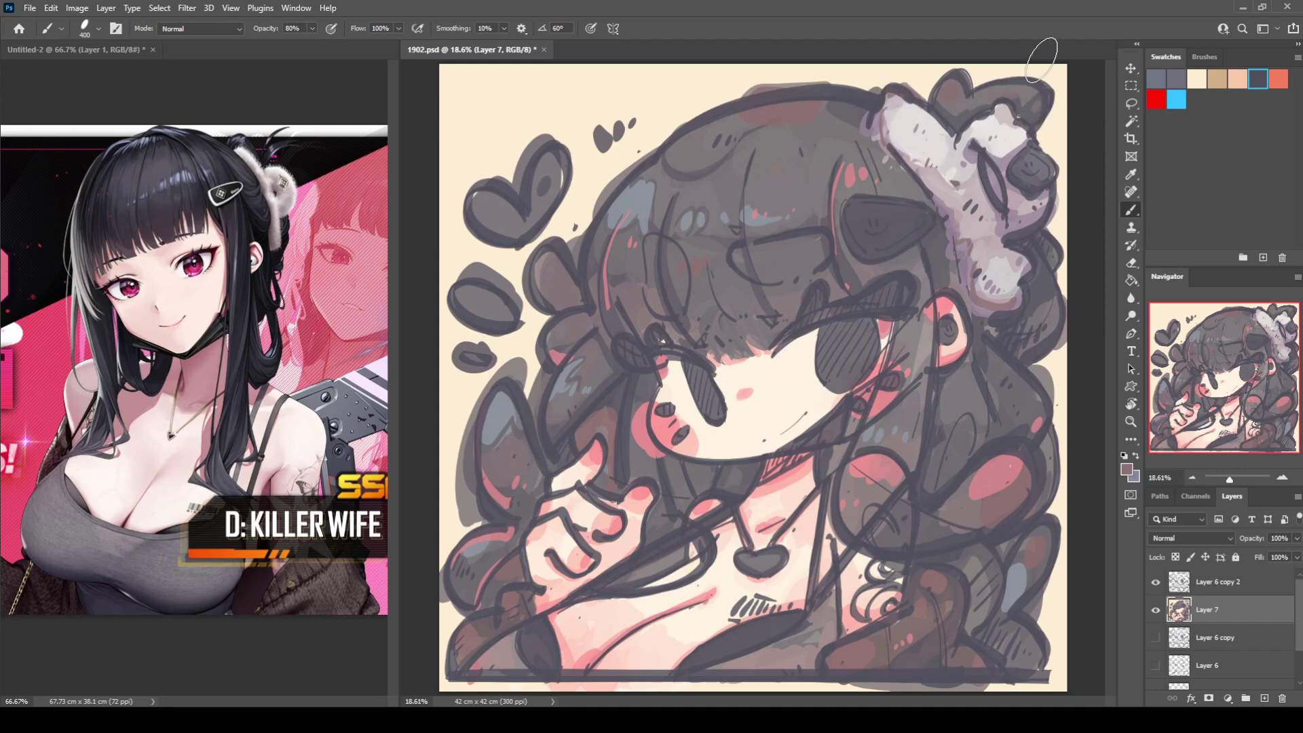
Step: Sample the hair grey and trim the ornament's lower outline, then darken the area around its slit
alt+click(1041, 297)
mouse_move(977, 317)
mouse_down()
mouse_move(1027, 302)
mouse_move(985, 325)
mouse_move(1018, 331)
mouse_move(1056, 303)
mouse_move(1024, 326)
mouse_up()
alt+click(1040, 310)
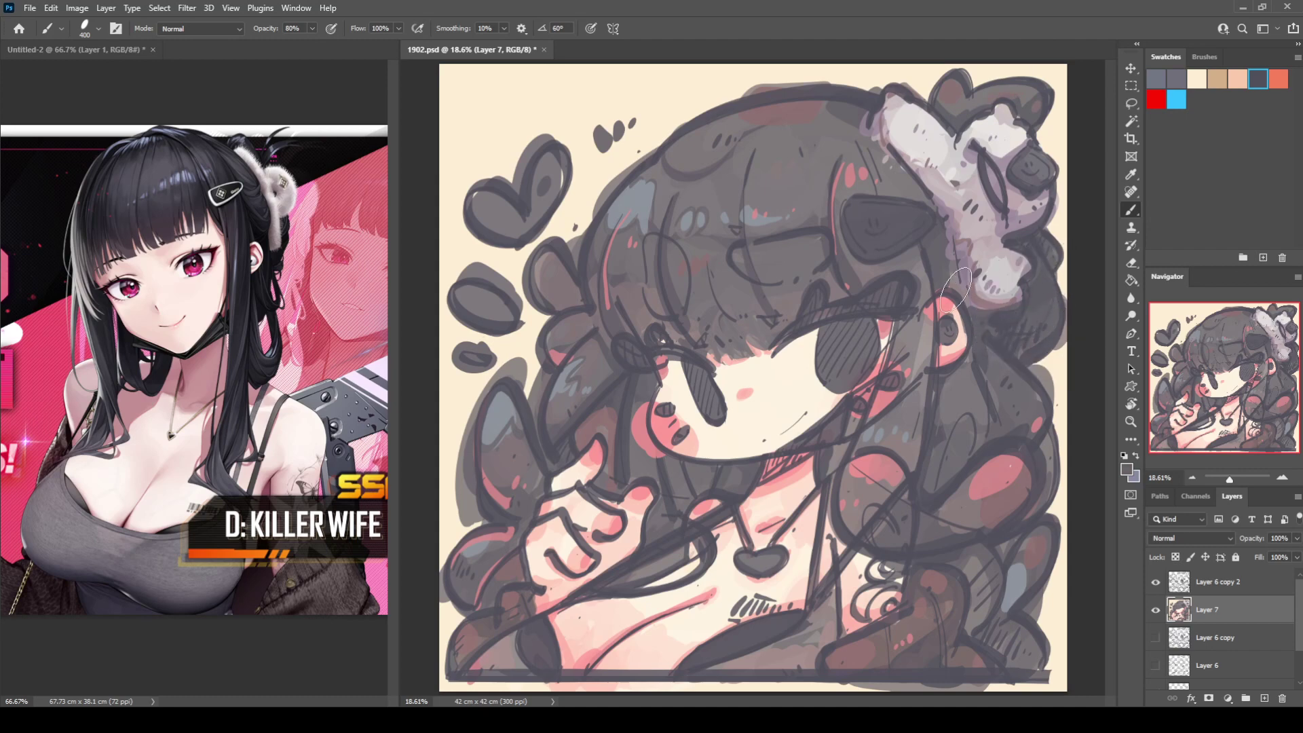
mouse_move(941, 239)
mouse_down()
mouse_move(976, 309)
mouse_move(1003, 314)
mouse_up()
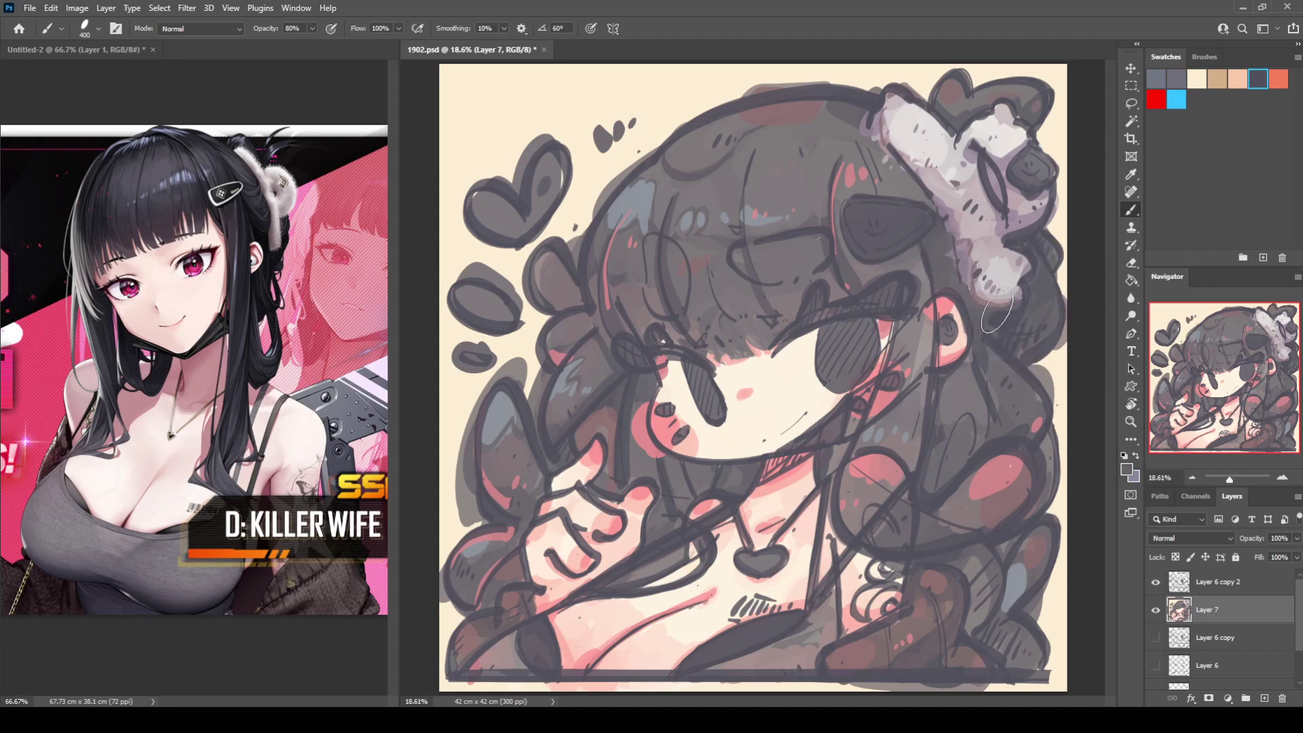
mouse_move(989, 167)
mouse_down()
mouse_move(1000, 194)
mouse_move(1046, 179)
mouse_up()
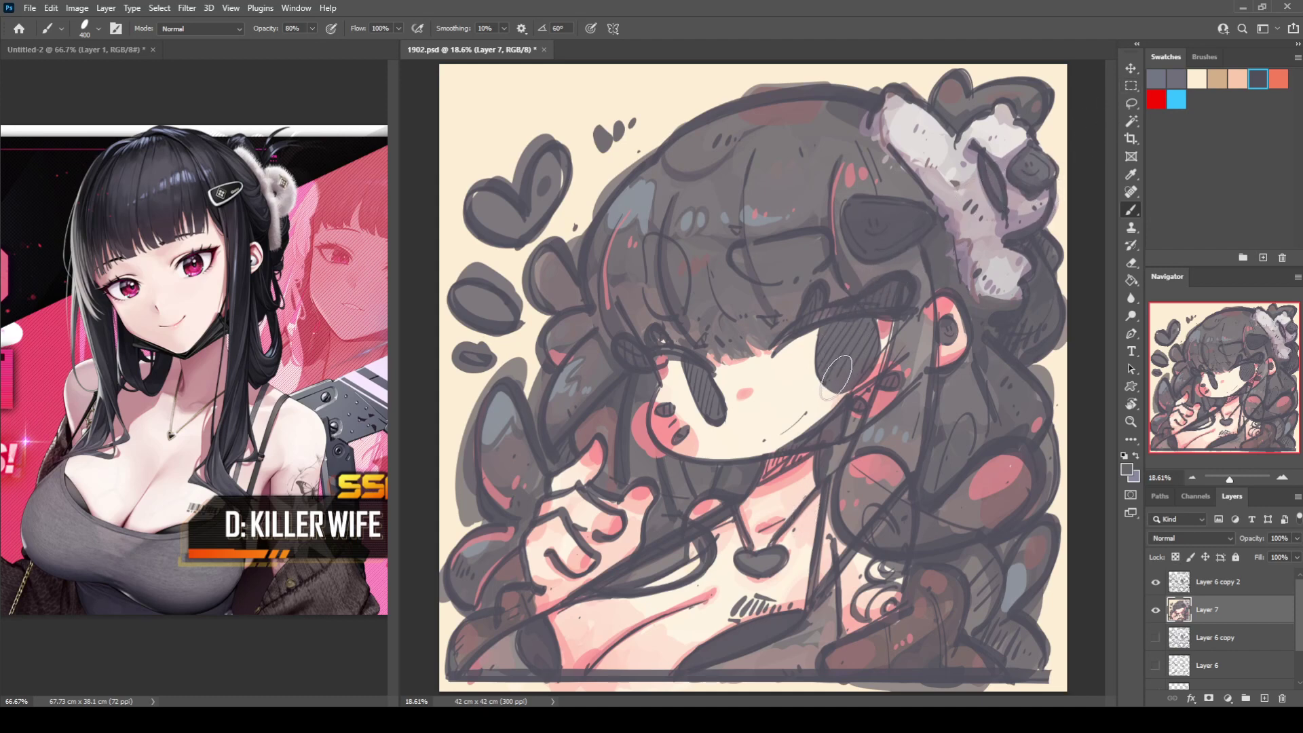
Step: Reset the colours to black and white and paint the whites of the eyes in pure white
key(d)
key(x)
click(670, 376)
click(676, 388)
click(684, 404)
Step: Fill the irises of both eyes with a sampled dark grey
alt+click(846, 381)
mouse_move(837, 352)
mouse_down()
mouse_move(854, 334)
mouse_move(836, 366)
mouse_move(864, 357)
mouse_move(841, 331)
mouse_move(819, 339)
mouse_up()
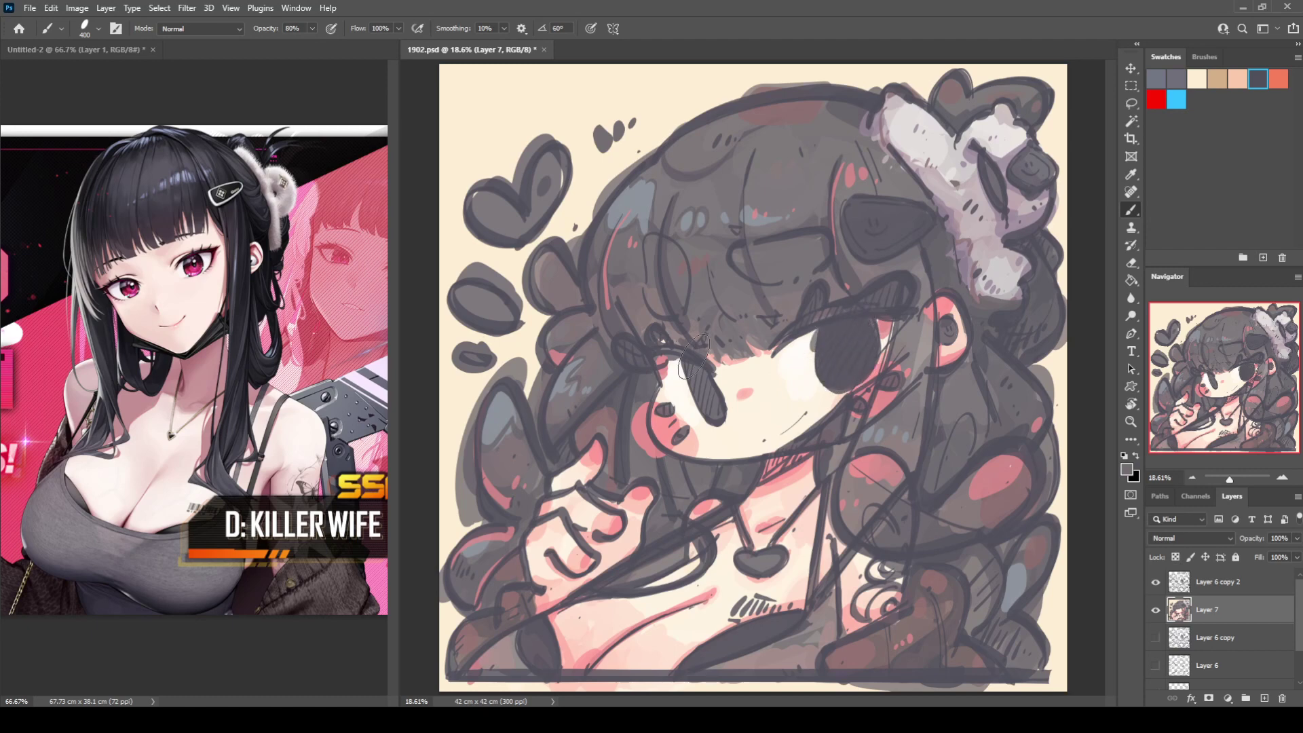
mouse_move(698, 366)
mouse_down()
mouse_move(711, 406)
mouse_move(706, 377)
mouse_up()
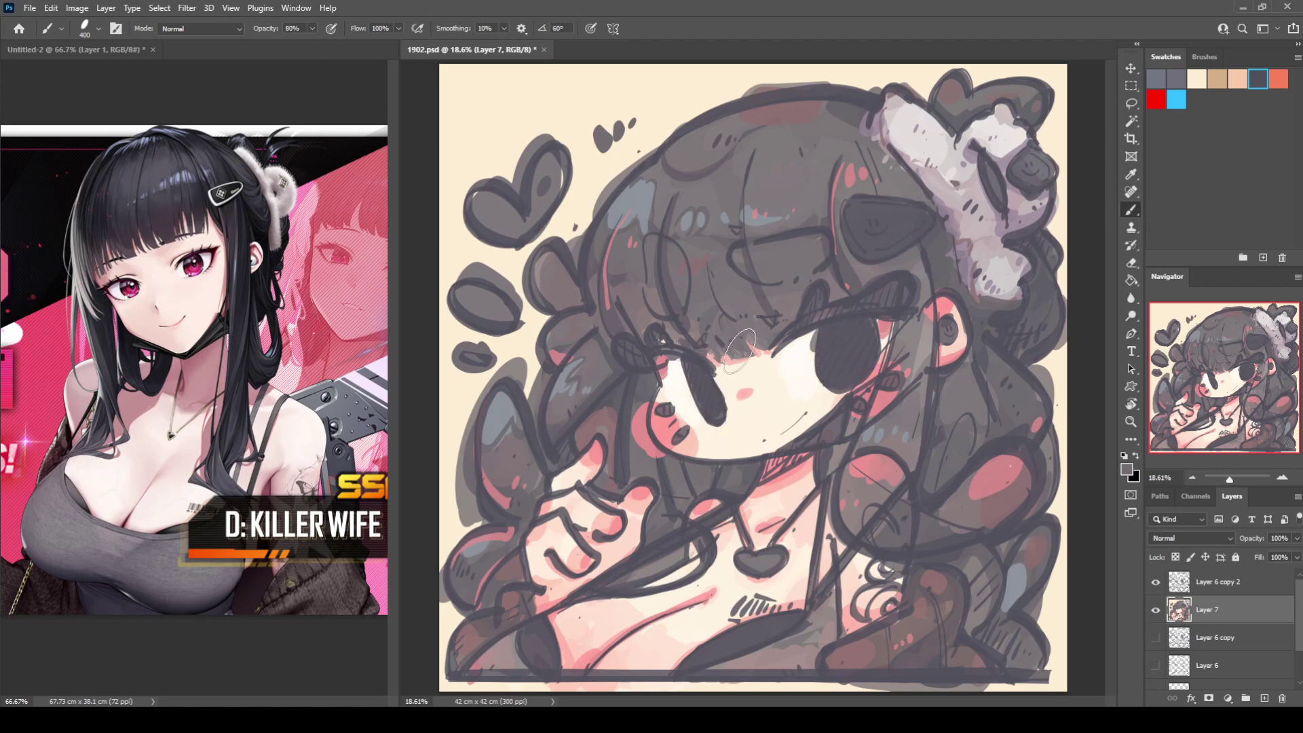
Step: Shade the upper part of both eye whites with greyish mauve tones sampled from the hair ornament
alt+click(1018, 261)
alt+click(1020, 217)
drag(676, 368, 673, 370)
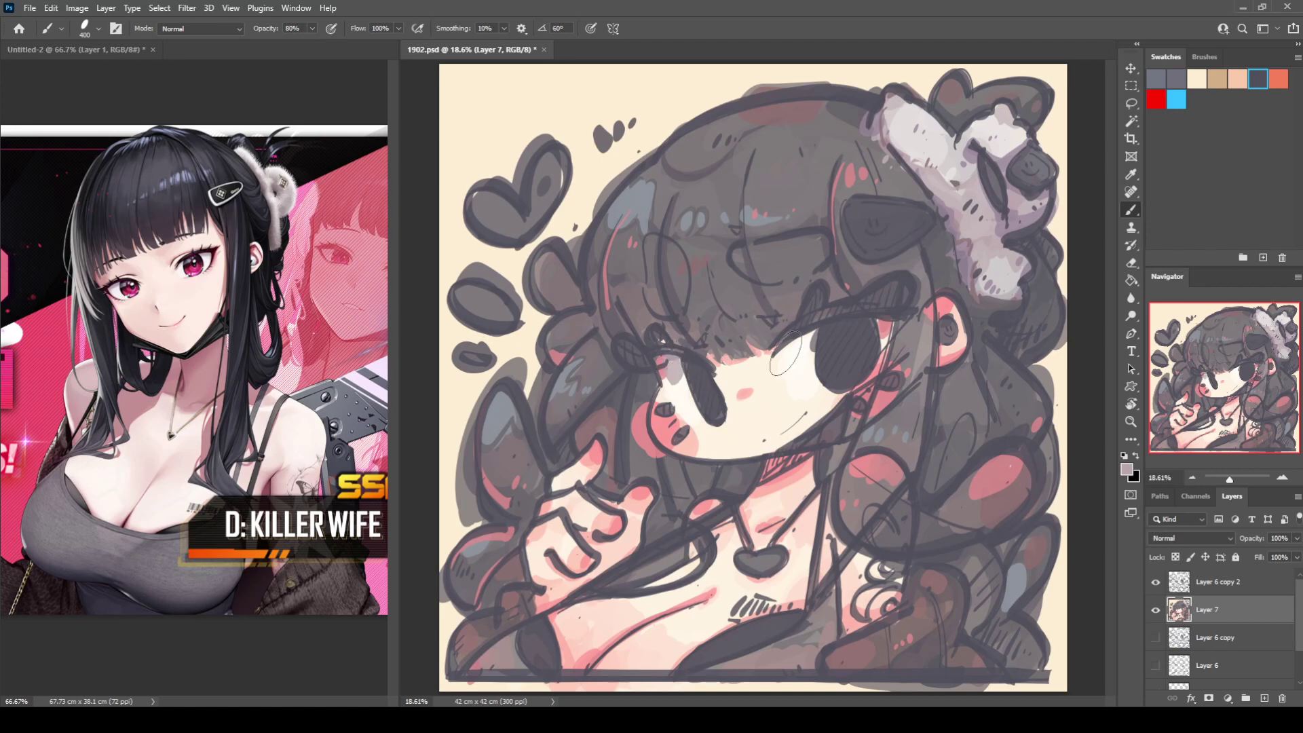
drag(785, 352, 784, 351)
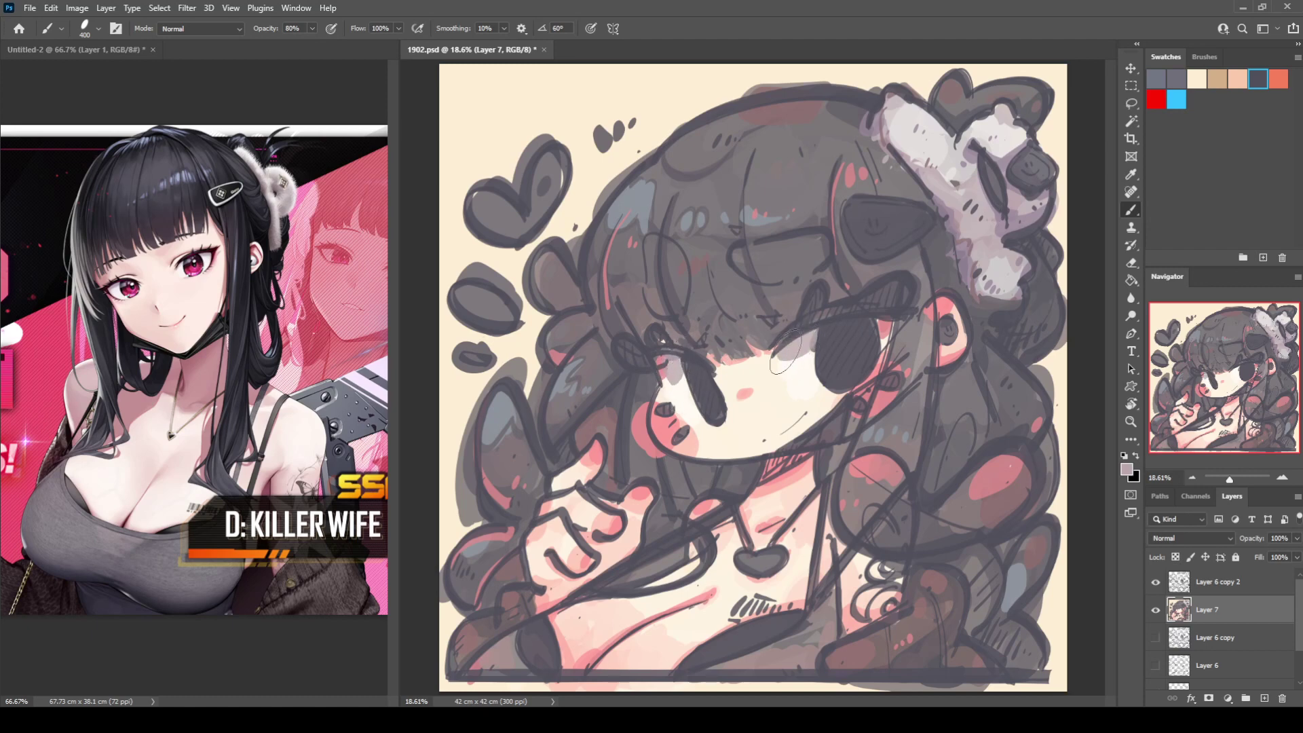
alt+click(677, 378)
drag(672, 381, 668, 378)
mouse_move(803, 354)
mouse_down()
mouse_move(814, 326)
mouse_move(803, 351)
mouse_up()
alt+click(684, 373)
alt+click(679, 390)
Step: Touch up the raised hand's finger gaps and wrist edge, and lighten the ornament's lower tip with sampled tones
alt+click(976, 240)
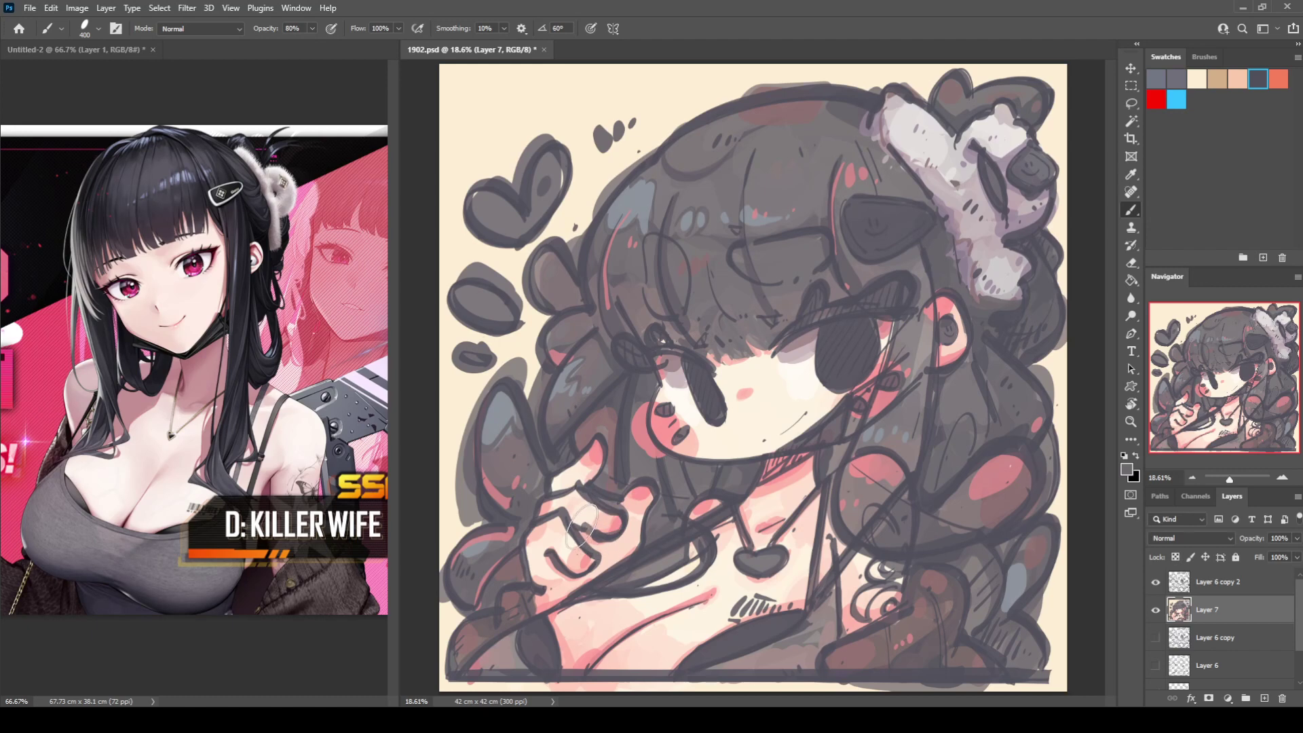
mouse_move(580, 526)
mouse_down()
mouse_move(624, 520)
mouse_move(603, 500)
mouse_move(620, 517)
mouse_move(580, 541)
mouse_move(595, 557)
mouse_move(547, 555)
mouse_move(567, 576)
mouse_move(588, 563)
mouse_move(551, 554)
mouse_move(594, 552)
mouse_up()
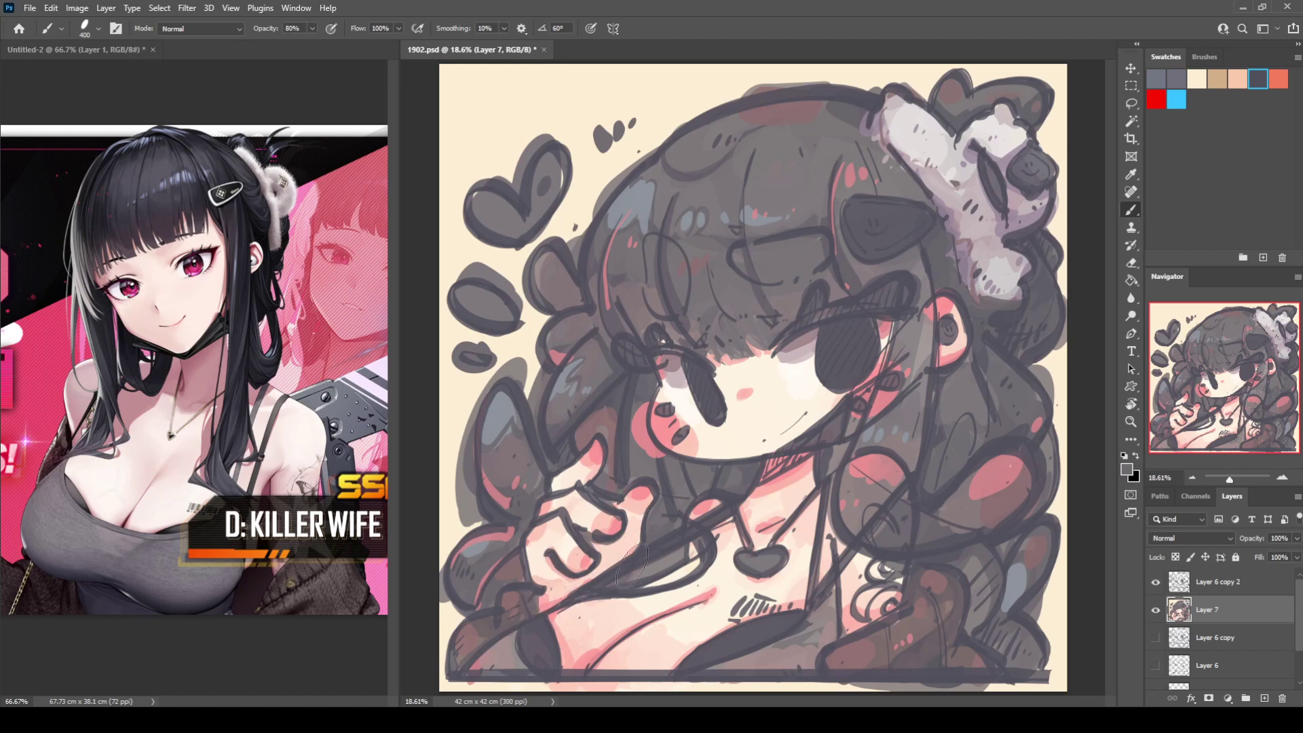
alt+click(645, 491)
drag(616, 580, 606, 585)
alt+click(1032, 192)
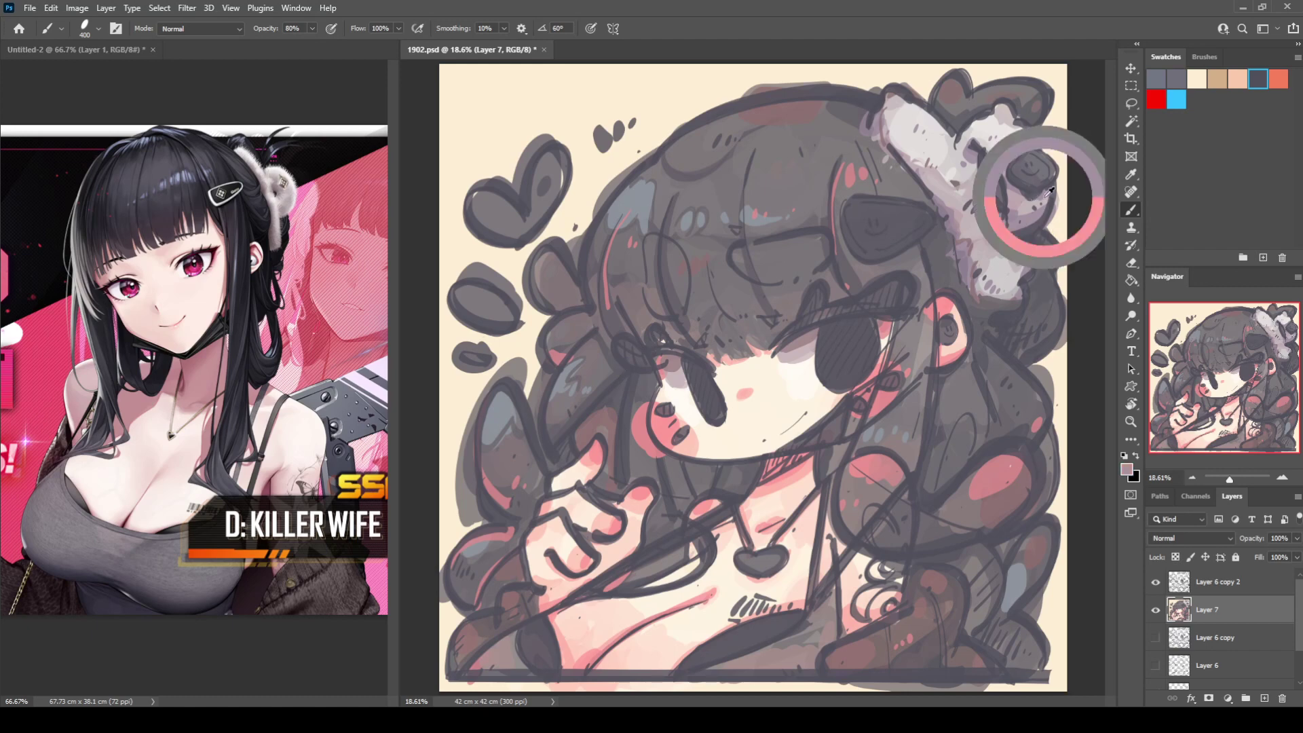
alt+click(991, 284)
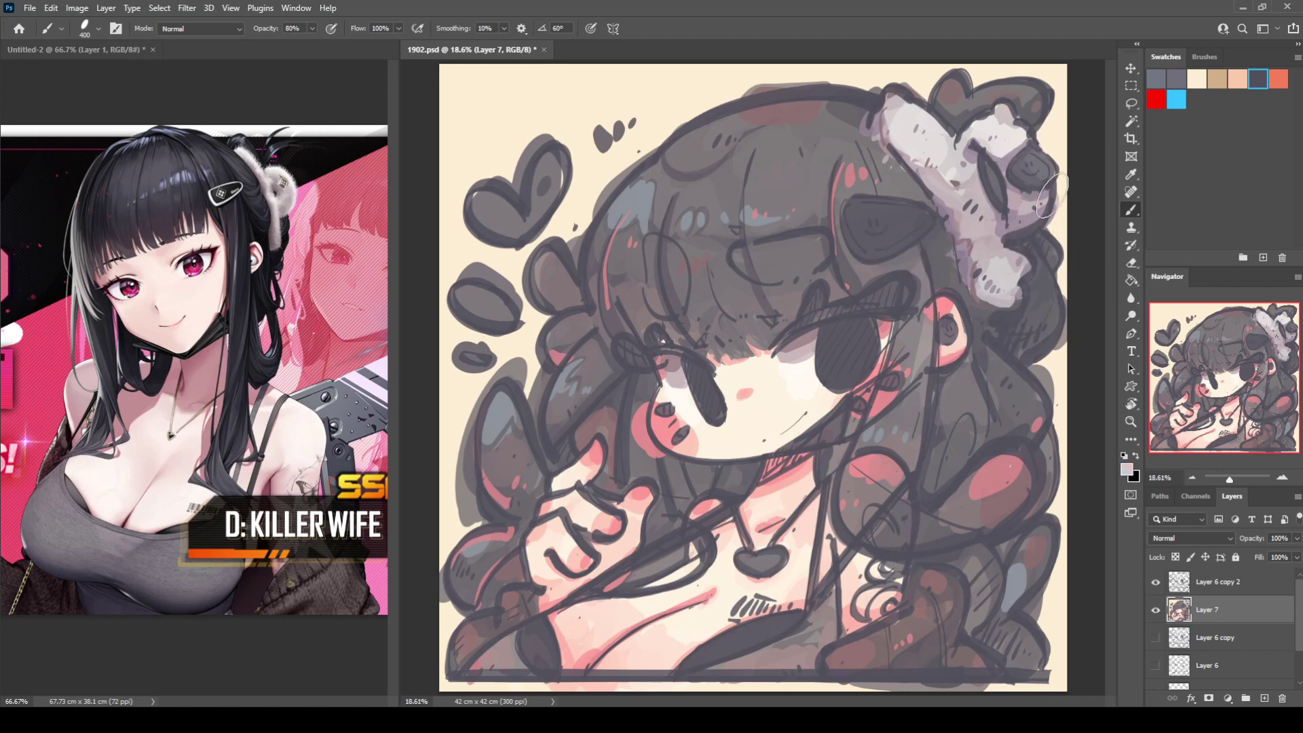
Step: Sample the pink and fill the heart and large oval doodles with it, add a spot to the neighbouring curl, and save the file
alt+click(1004, 476)
mouse_move(483, 203)
mouse_down()
mouse_move(541, 205)
mouse_move(556, 183)
mouse_move(528, 202)
mouse_move(494, 215)
mouse_up()
key(ctrl+z)
drag(540, 177, 537, 207)
drag(475, 298, 492, 313)
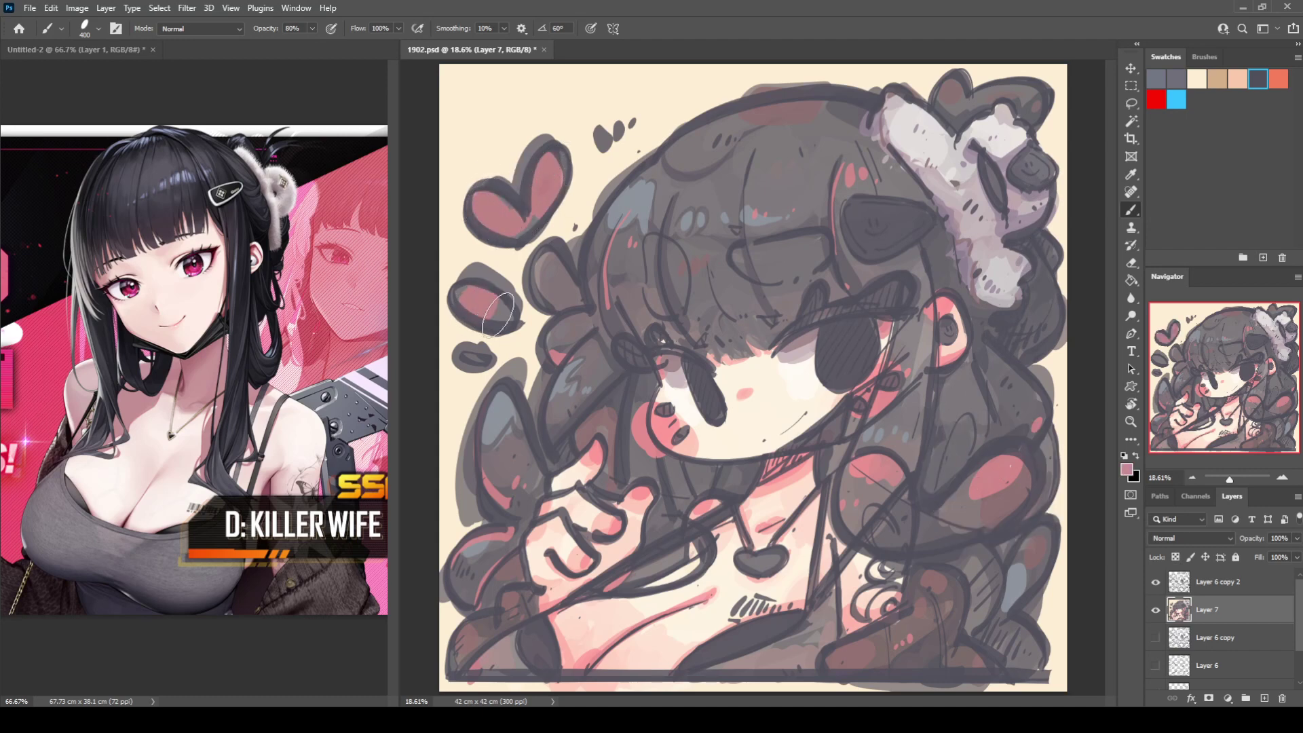
drag(559, 280, 550, 292)
key(i)
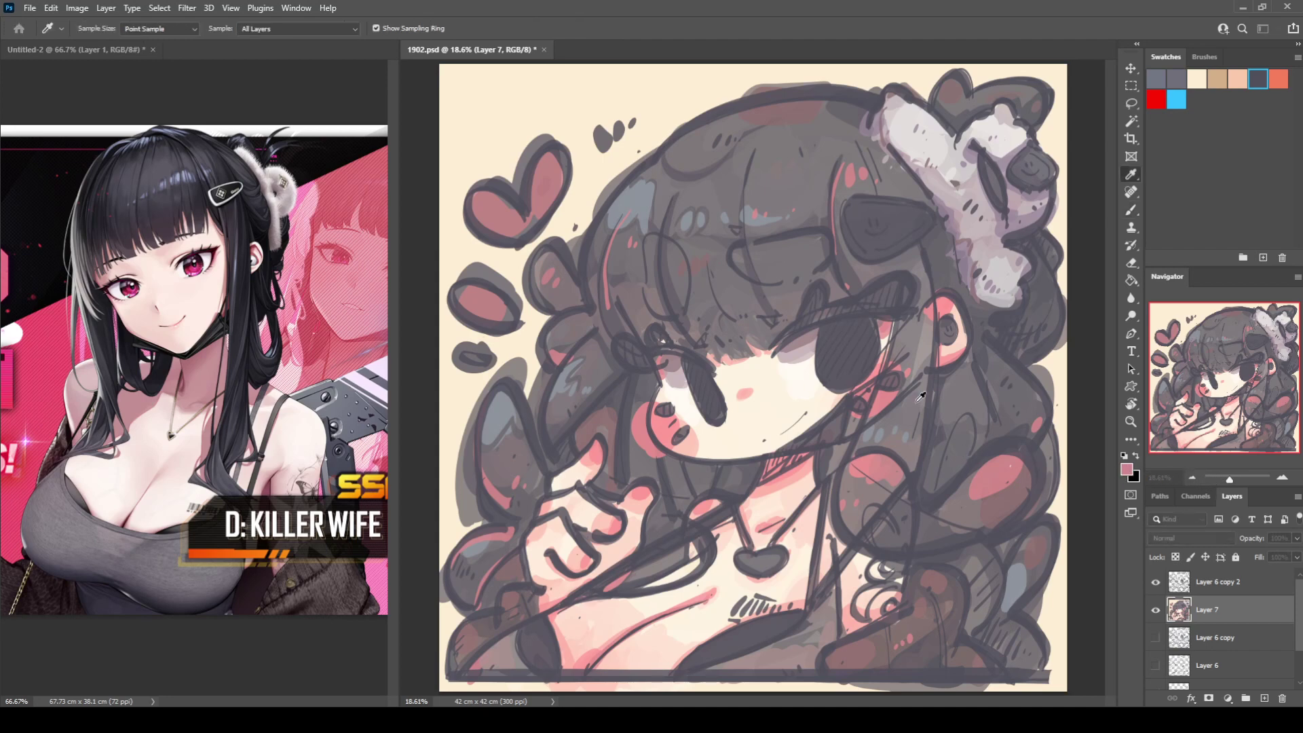
key(b)
key(ctrl+s)
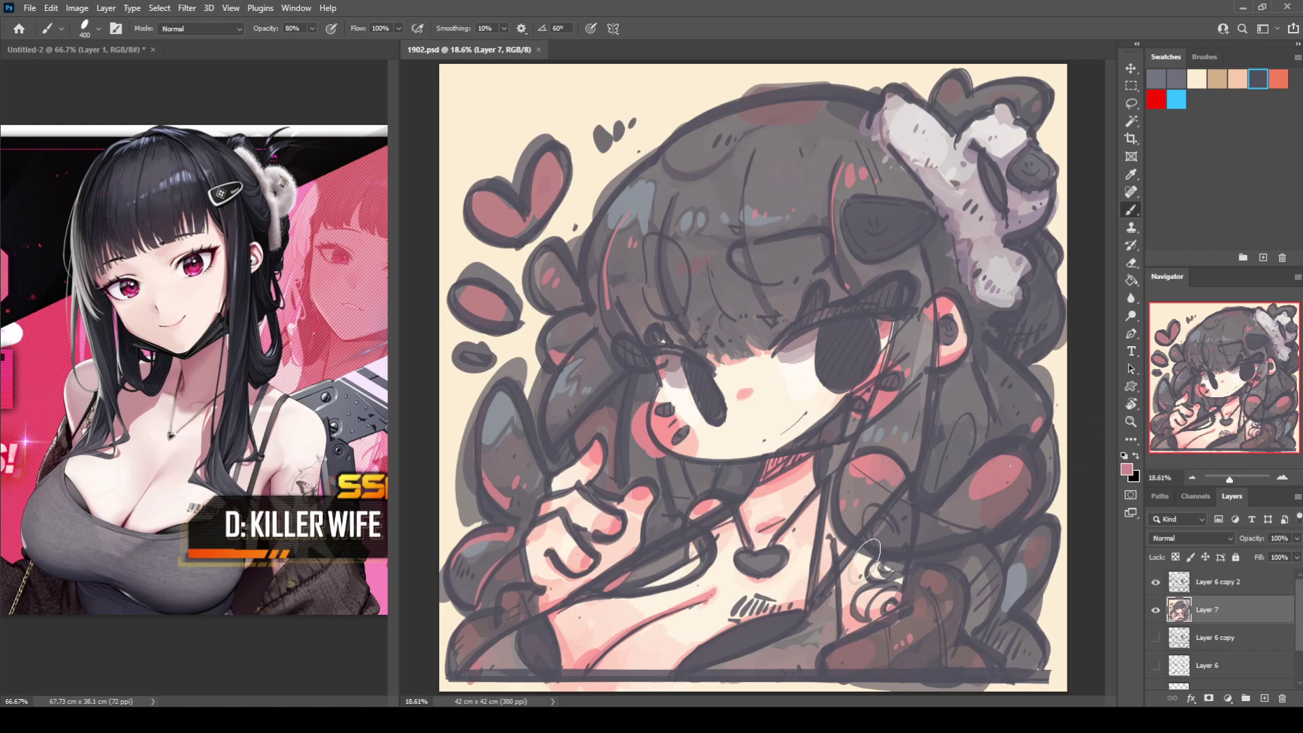
Step: Duplicate the Layer 6 copy 2 line layer and hide the original, keeping the new copy visible
click(1232, 583)
key(ctrl+j)
click(1155, 609)
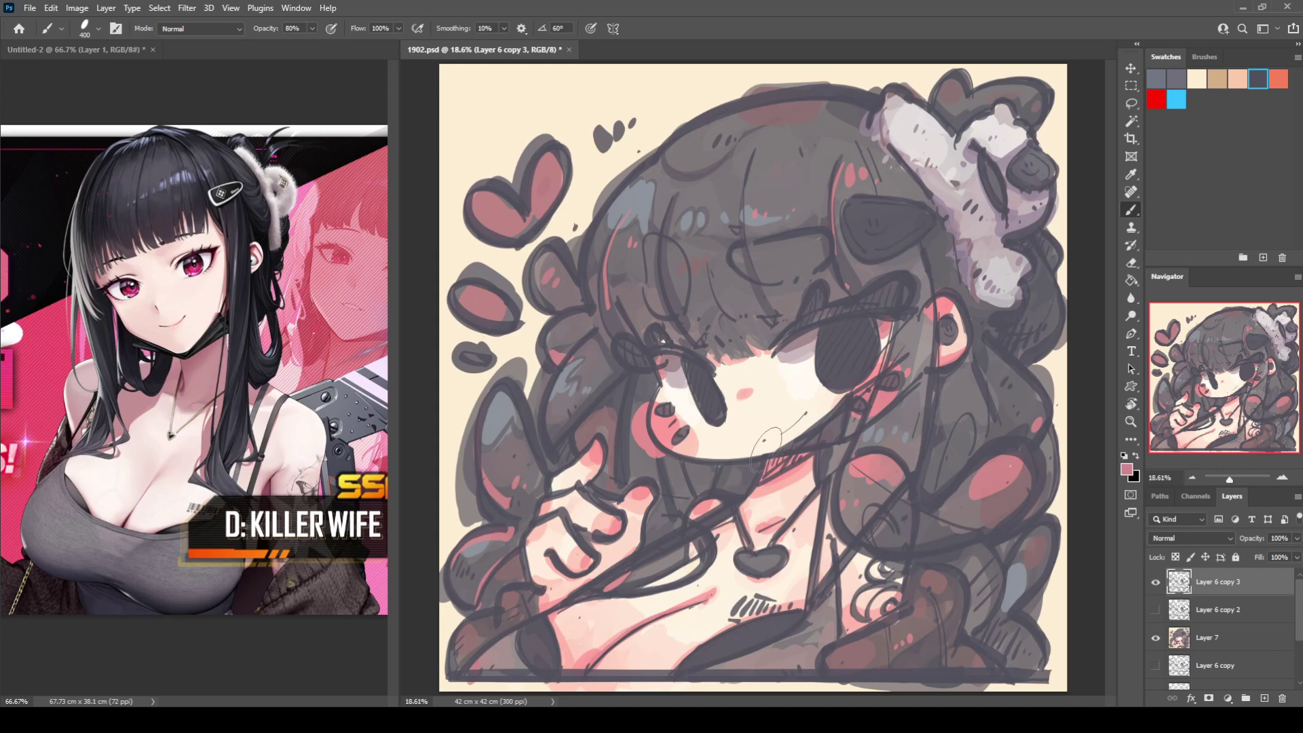
click(1157, 585)
click(1157, 586)
click(1159, 587)
click(1161, 587)
Step: Set the brush to 175 px and 100% opacity, and draw thin blue-grey highlight strands down the fringe
key(bracketleft)
key(bracketleft)
key(0)
key(bracketleft)
mouse_move(672, 195)
mouse_down()
mouse_move(654, 253)
mouse_move(682, 331)
mouse_up()
mouse_move(753, 153)
mouse_down()
mouse_move(747, 258)
mouse_move(773, 314)
mouse_up()
mouse_move(585, 344)
mouse_down()
mouse_move(552, 384)
mouse_move(558, 460)
mouse_up()
key(ctrl+z)
Step: Sample the pink and draw thin rim lines along the side curls and over the crown on the copied line layer
alt+click(578, 346)
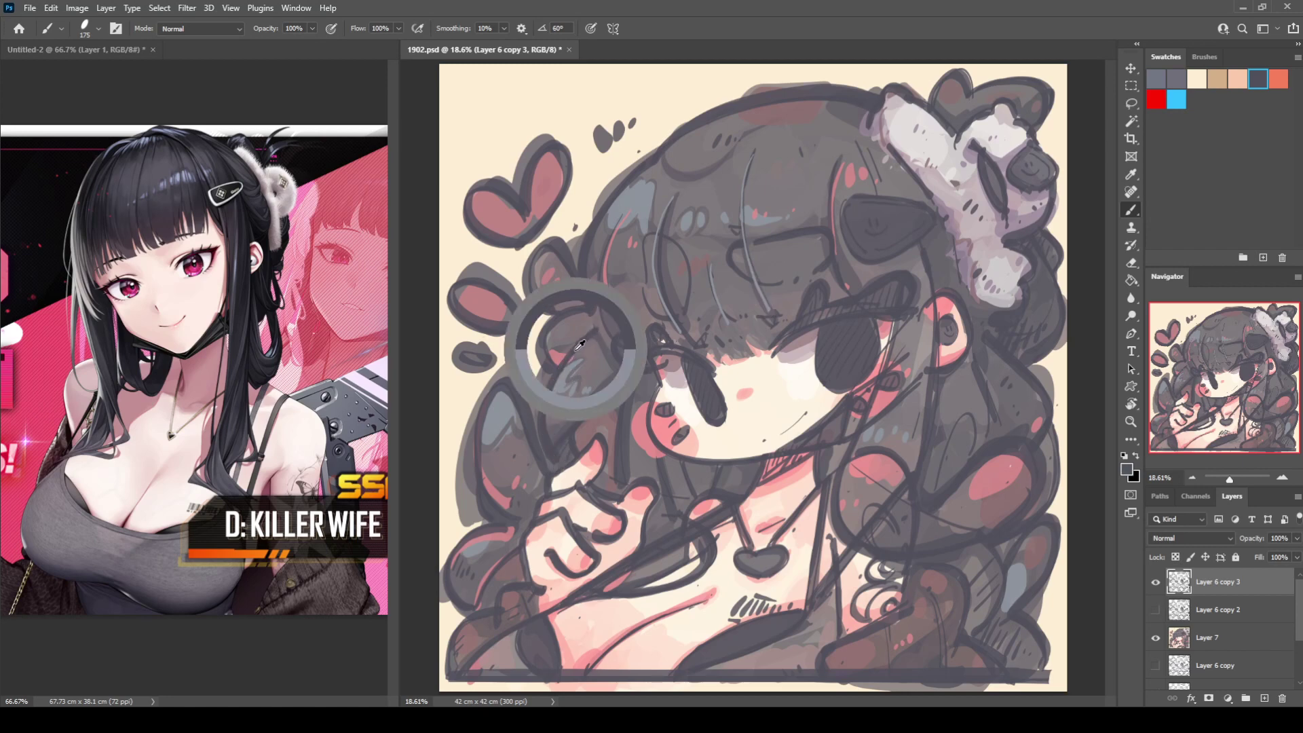
alt+click(558, 359)
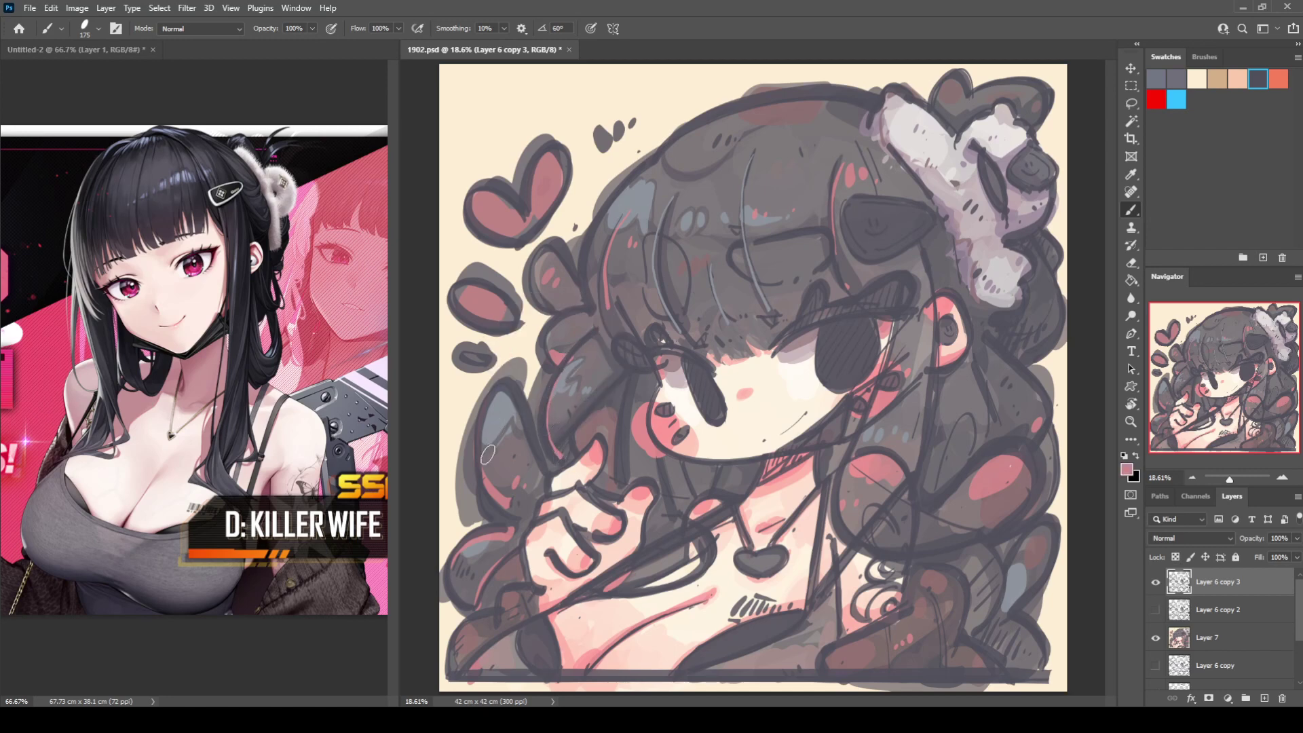
mouse_move(487, 454)
mouse_down()
mouse_move(485, 414)
mouse_move(514, 393)
mouse_move(536, 475)
mouse_move(521, 506)
mouse_up()
mouse_move(542, 253)
mouse_down()
mouse_move(533, 281)
mouse_move(556, 304)
mouse_up()
mouse_move(607, 217)
mouse_down()
mouse_move(677, 140)
mouse_move(717, 116)
mouse_move(854, 104)
mouse_up()
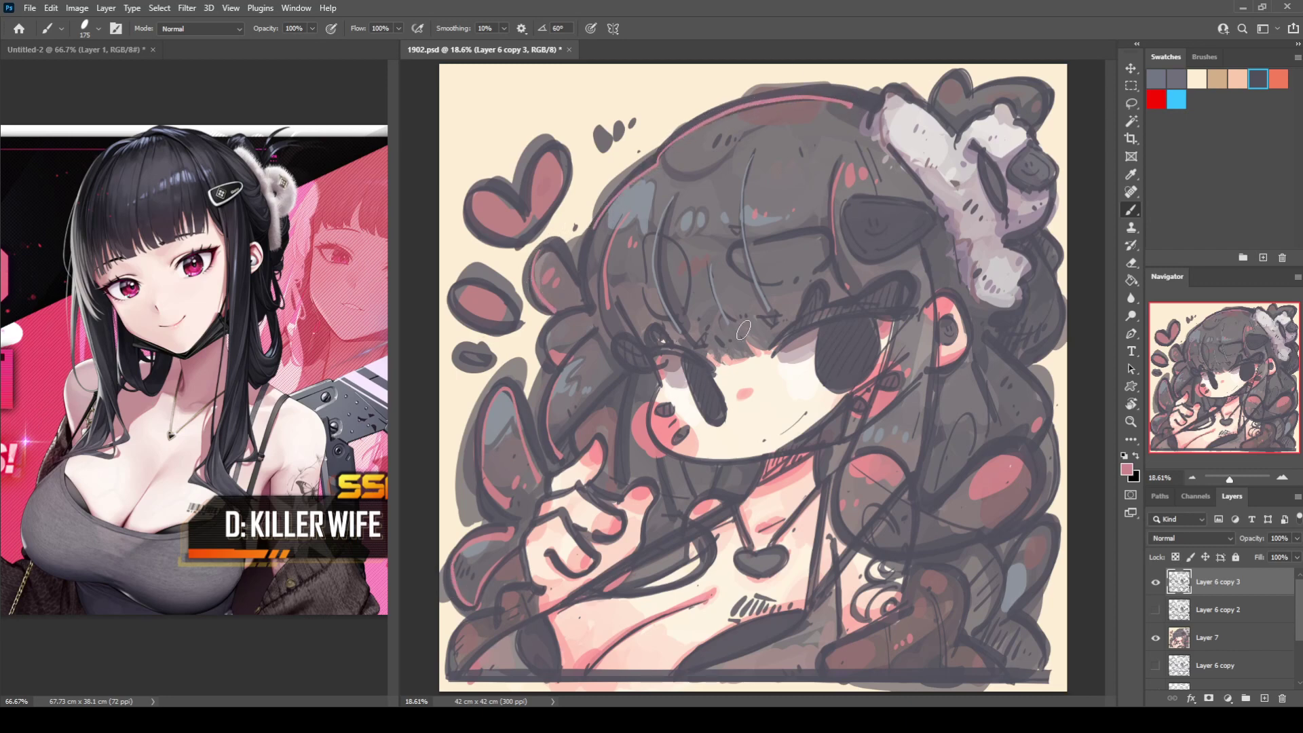
Step: Add a strand beside the hair clip, sample the ornament's pale colour, and outline the triangular clip with it
mouse_move(834, 207)
mouse_down()
mouse_move(839, 276)
mouse_move(852, 298)
mouse_up()
alt+click(914, 137)
mouse_move(925, 207)
mouse_down()
mouse_move(849, 201)
mouse_move(885, 200)
mouse_move(851, 203)
mouse_move(859, 245)
mouse_up()
key(ctrl+z)
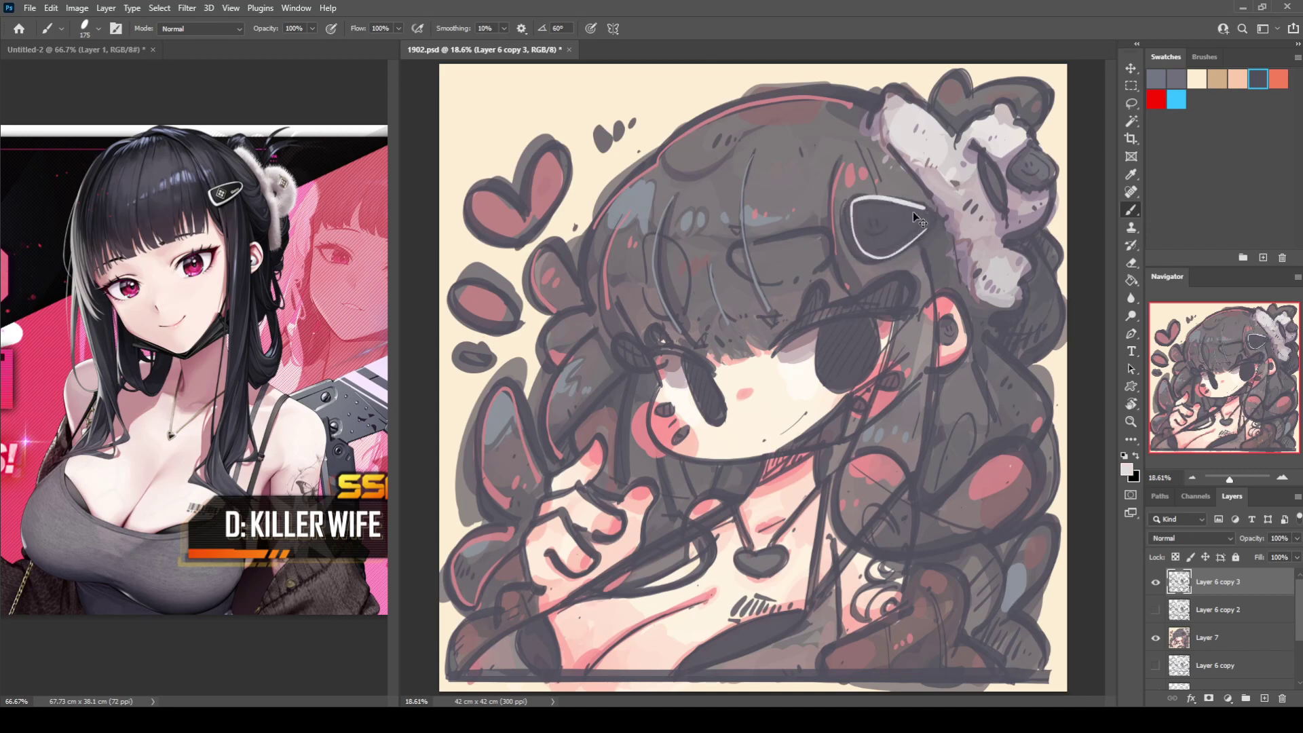
key(ctrl+z)
mouse_move(856, 201)
mouse_down()
mouse_move(928, 217)
mouse_move(868, 253)
mouse_move(892, 246)
mouse_move(927, 222)
mouse_move(853, 241)
mouse_move(864, 253)
mouse_move(860, 231)
mouse_move(884, 240)
mouse_move(893, 224)
mouse_move(882, 240)
mouse_move(873, 215)
mouse_move(877, 228)
mouse_up()
key(ctrl+z)
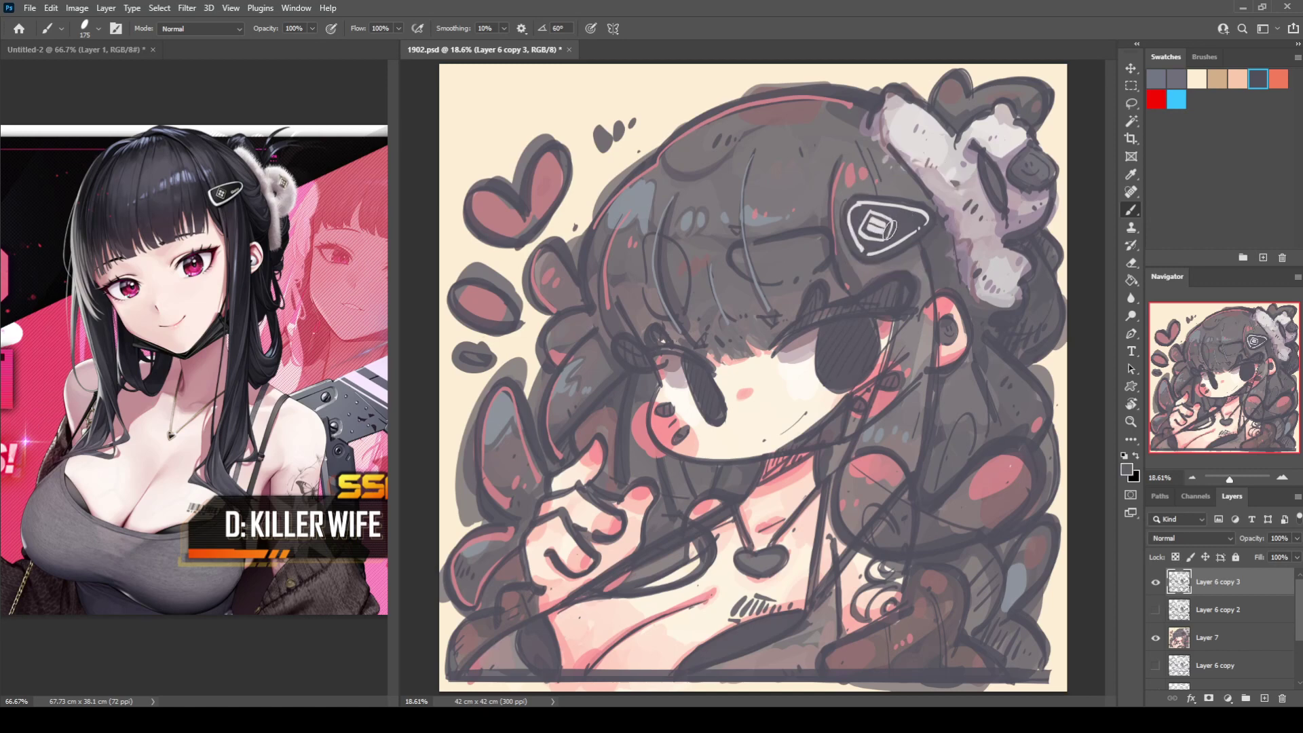
Step: Draw a small four-part emblem and short accent marks in pale grey inside the triangular hair clip
alt+click(923, 212)
click(905, 229)
click(910, 225)
click(917, 221)
Step: Outline the fluffy hair ornament with thin off-white strokes and draw a smiley on its round dark piece
drag(971, 143, 1004, 205)
mouse_move(876, 107)
mouse_down()
mouse_move(882, 160)
mouse_move(929, 199)
mouse_up()
mouse_move(948, 241)
mouse_down()
mouse_move(949, 270)
mouse_move(977, 302)
mouse_move(965, 290)
mouse_move(1002, 317)
mouse_move(1036, 270)
mouse_up()
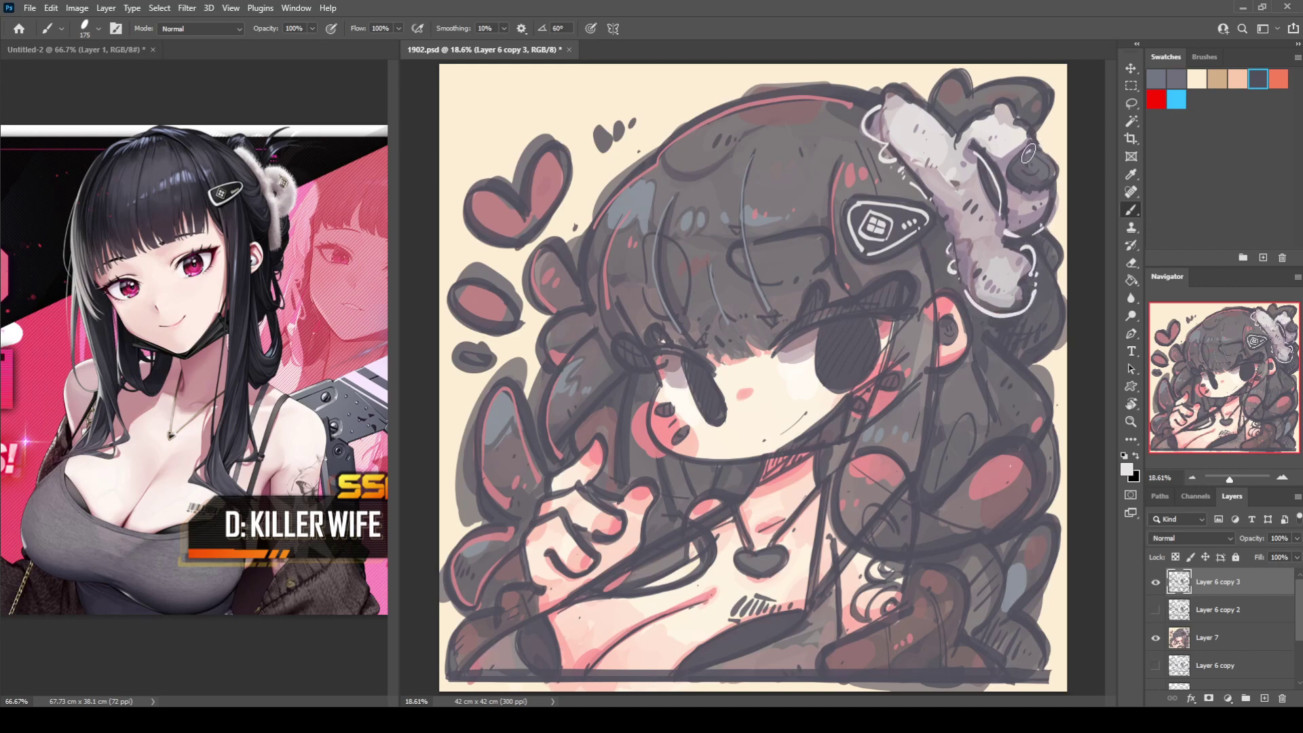
mouse_move(1028, 153)
mouse_down()
mouse_move(1021, 182)
mouse_move(1036, 146)
mouse_move(1055, 173)
mouse_move(1025, 167)
mouse_move(1041, 168)
mouse_up()
key(ctrl+z)
Step: Sample the pink and draw rim lines on the curl behind the ornament, the large lower loop and the lock beside the ear
alt+click(848, 109)
mouse_move(939, 95)
mouse_down()
mouse_move(1032, 96)
mouse_move(1048, 122)
mouse_up()
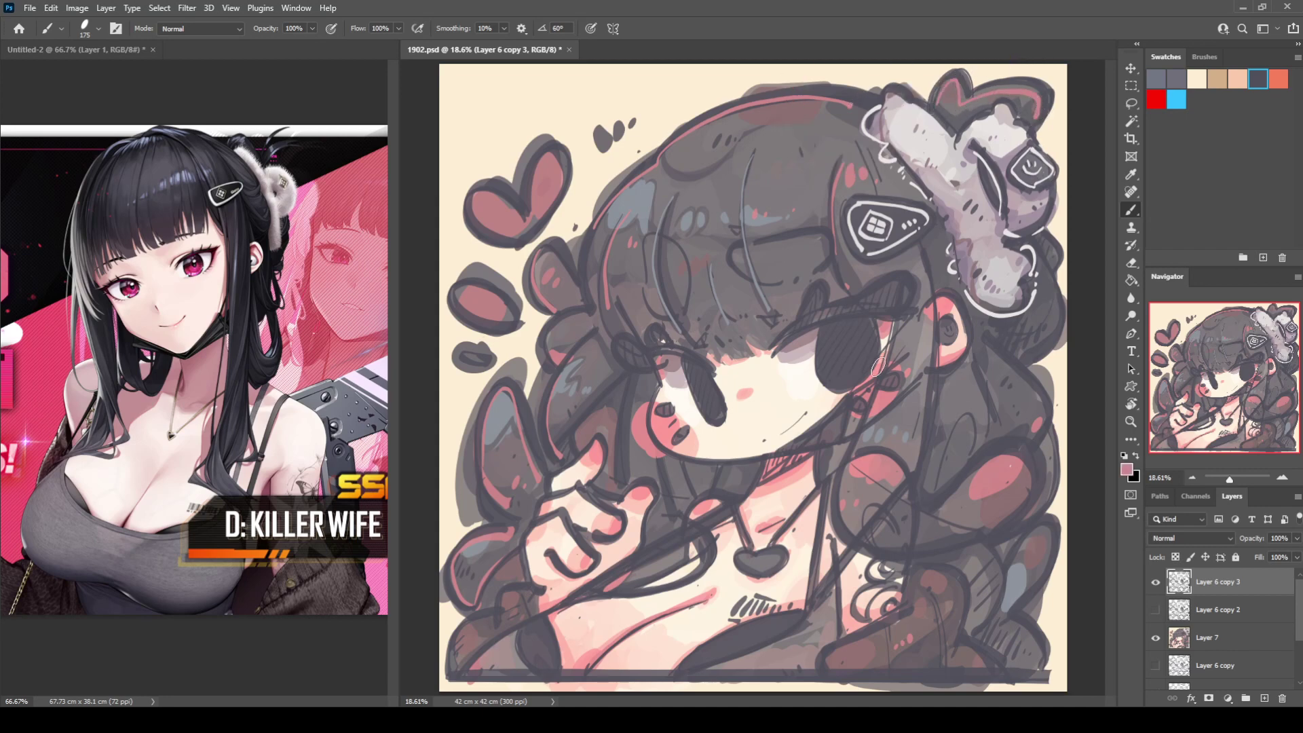
mouse_move(878, 367)
mouse_down()
mouse_move(841, 520)
mouse_move(878, 554)
mouse_move(1010, 517)
mouse_up()
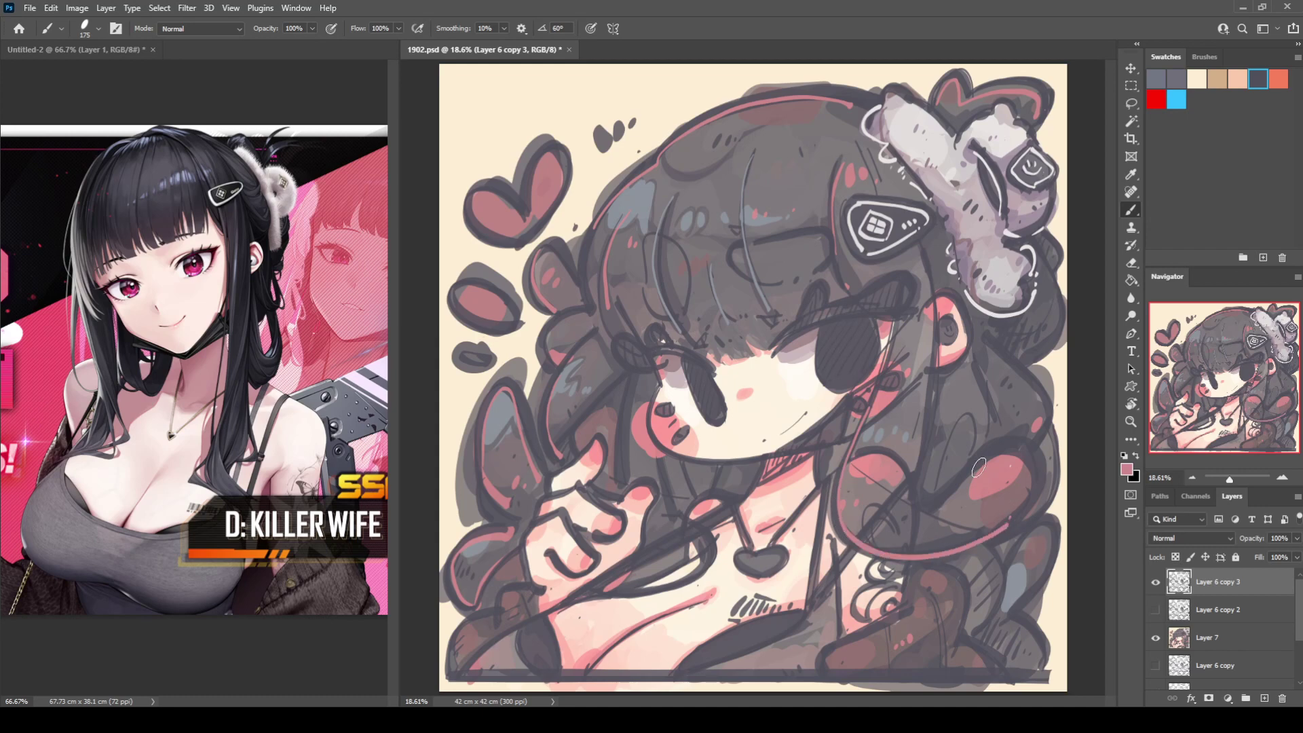
mouse_move(931, 268)
mouse_down()
mouse_move(929, 379)
mouse_move(900, 524)
mouse_move(999, 451)
mouse_move(1038, 499)
mouse_up()
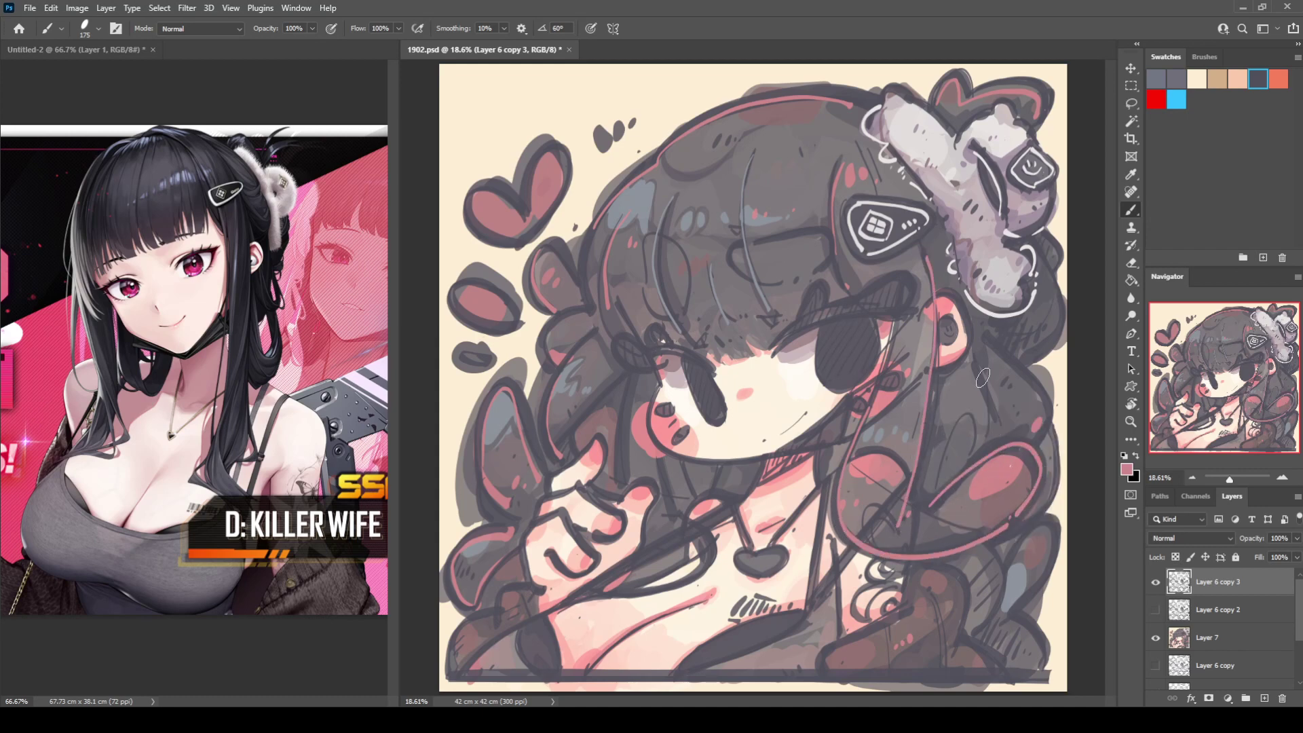
Step: Draw more pink rim lines down the hair mass behind the ear and along its outer edge
drag(970, 369, 999, 439)
drag(986, 338, 1041, 433)
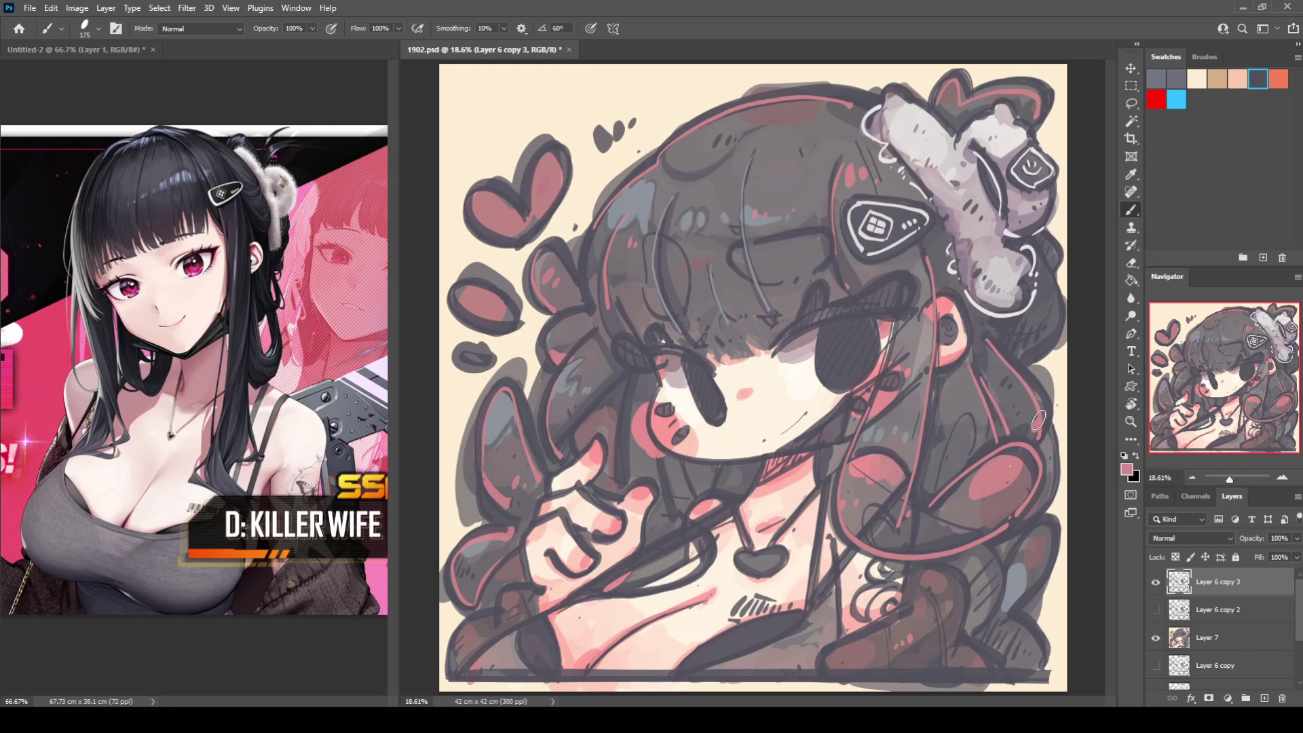
drag(1039, 340, 1051, 244)
mouse_move(657, 235)
mouse_down()
mouse_move(679, 327)
mouse_move(658, 261)
mouse_move(662, 291)
mouse_move(689, 341)
mouse_up()
key(ctrl+z)
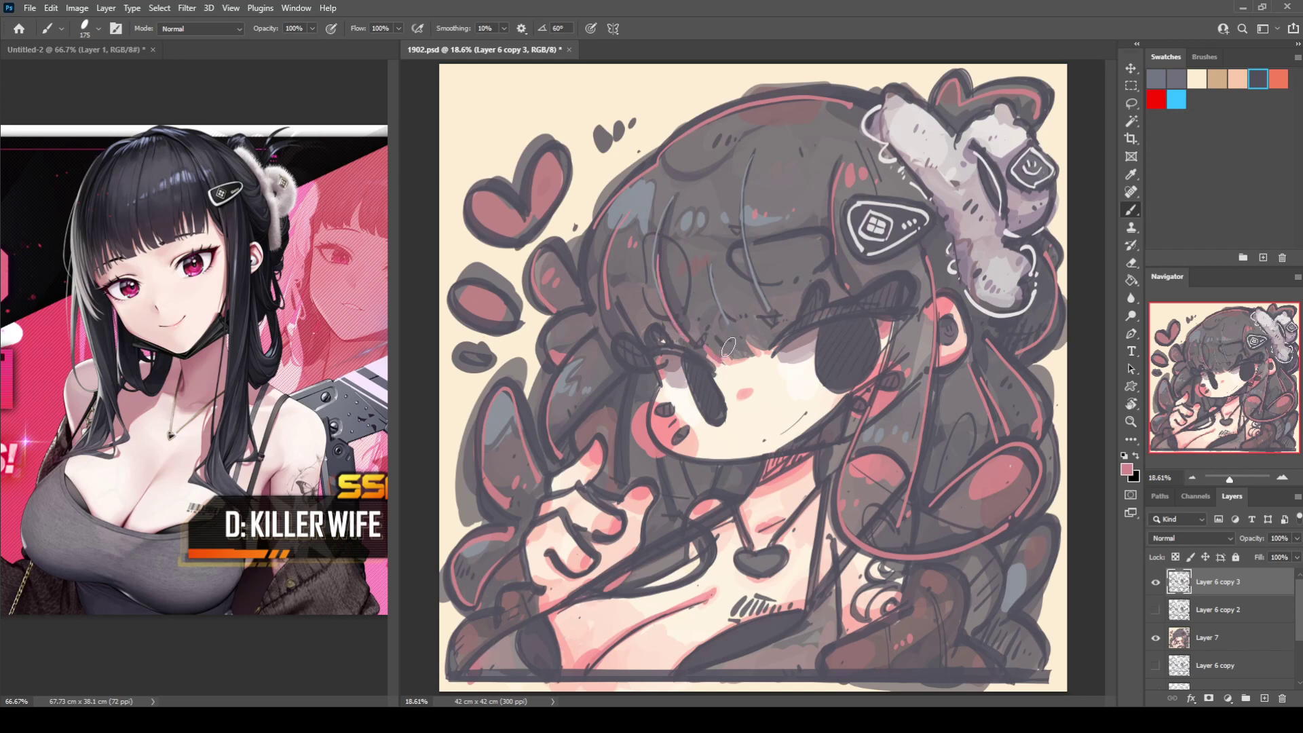
Step: Sample colours from the face and hair and draw curved strand lines in the fringe above the narrower eye
alt+click(731, 345)
alt+click(791, 336)
mouse_move(645, 235)
mouse_down()
mouse_move(674, 239)
mouse_move(685, 313)
mouse_up()
drag(646, 238, 652, 288)
alt+click(605, 296)
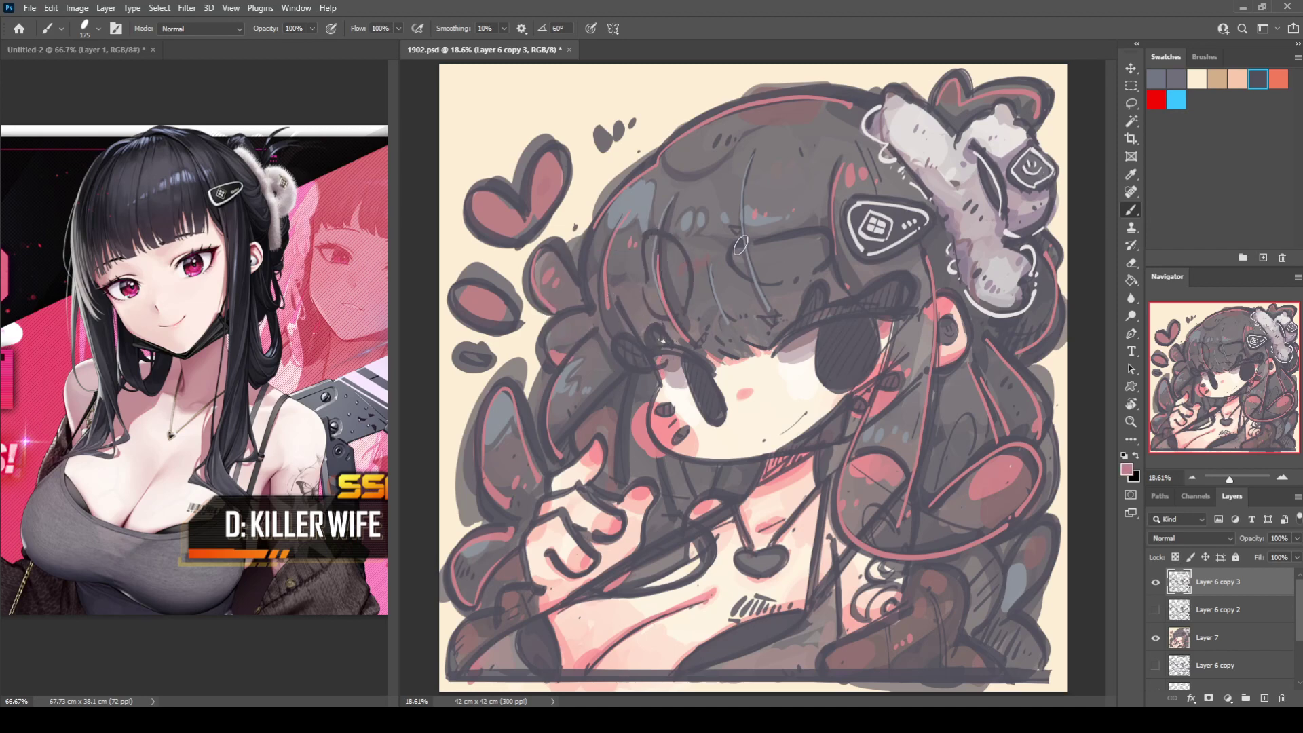
Step: Trace the two looped locks in the fringe with thin pink lines
mouse_move(738, 241)
mouse_down()
mouse_move(744, 275)
mouse_move(832, 246)
mouse_move(787, 252)
mouse_move(801, 277)
mouse_up()
key(ctrl+z)
key(ctrl+z)
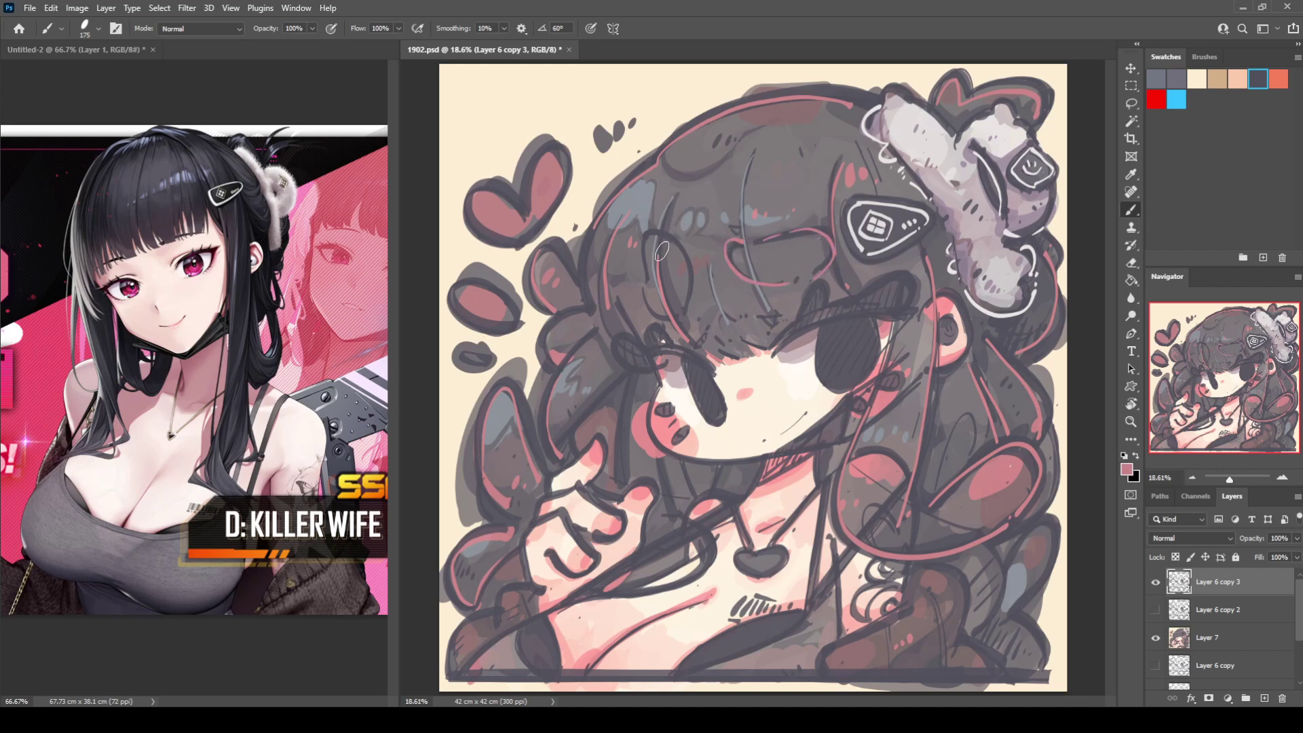
mouse_move(648, 227)
mouse_down()
mouse_move(695, 263)
mouse_move(670, 324)
mouse_up()
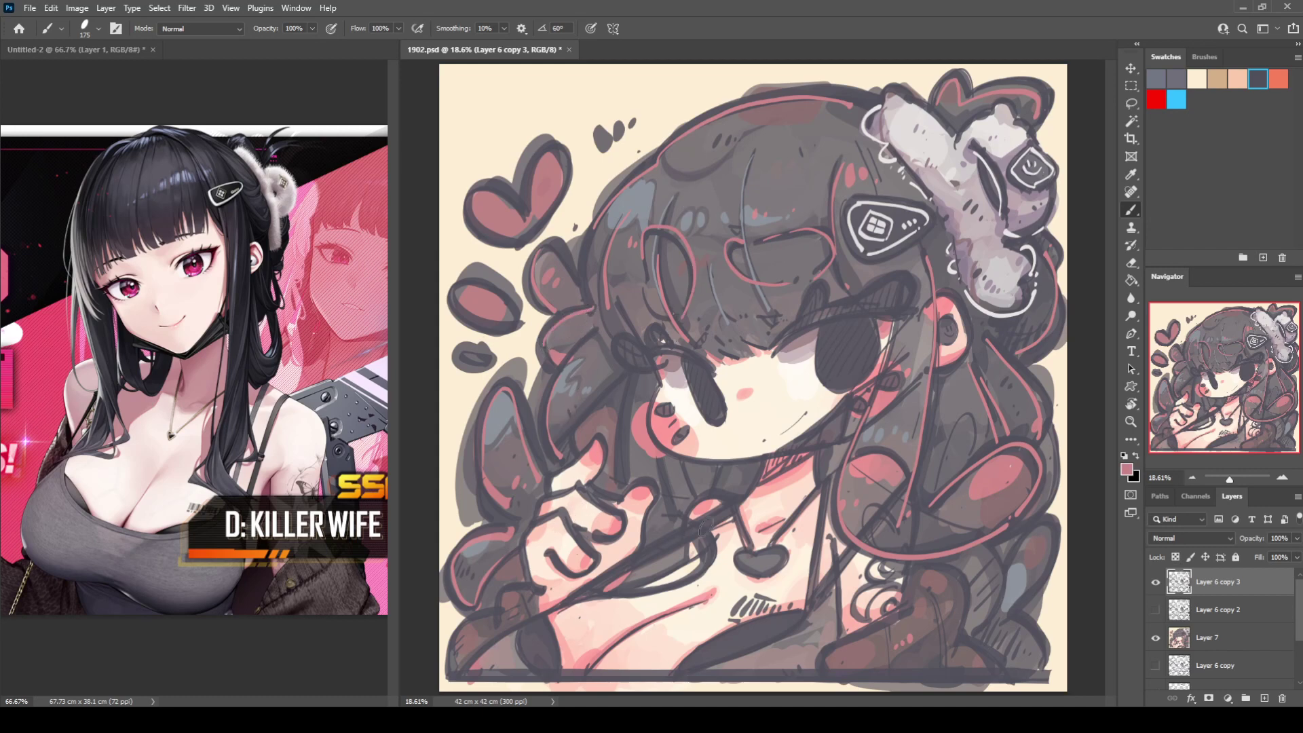
Step: Colour the mouth line pink, outline the oval marks on both cheeks in cream, and add a cream smiley on the ear
alt+click(883, 370)
alt+click(720, 435)
drag(674, 431, 686, 438)
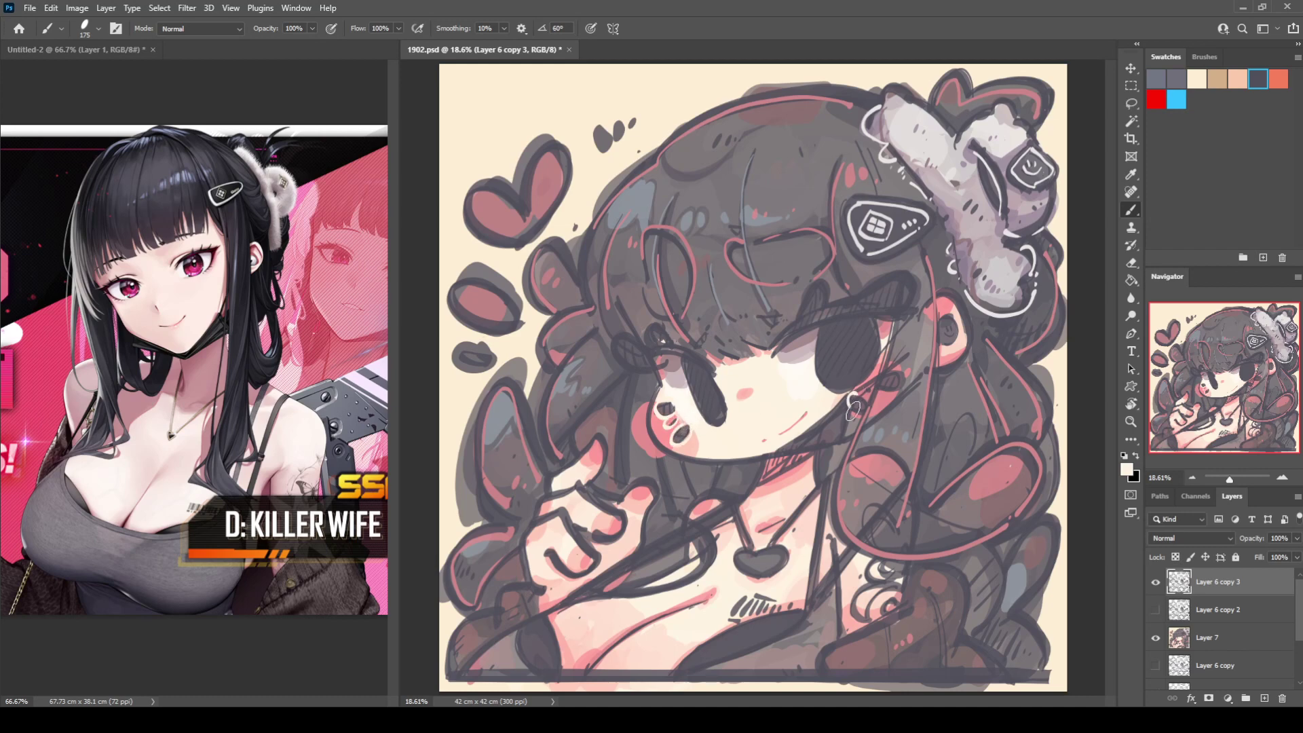
key(ctrl+z)
mouse_move(856, 395)
mouse_down()
mouse_move(868, 409)
mouse_move(867, 385)
mouse_move(901, 368)
mouse_up()
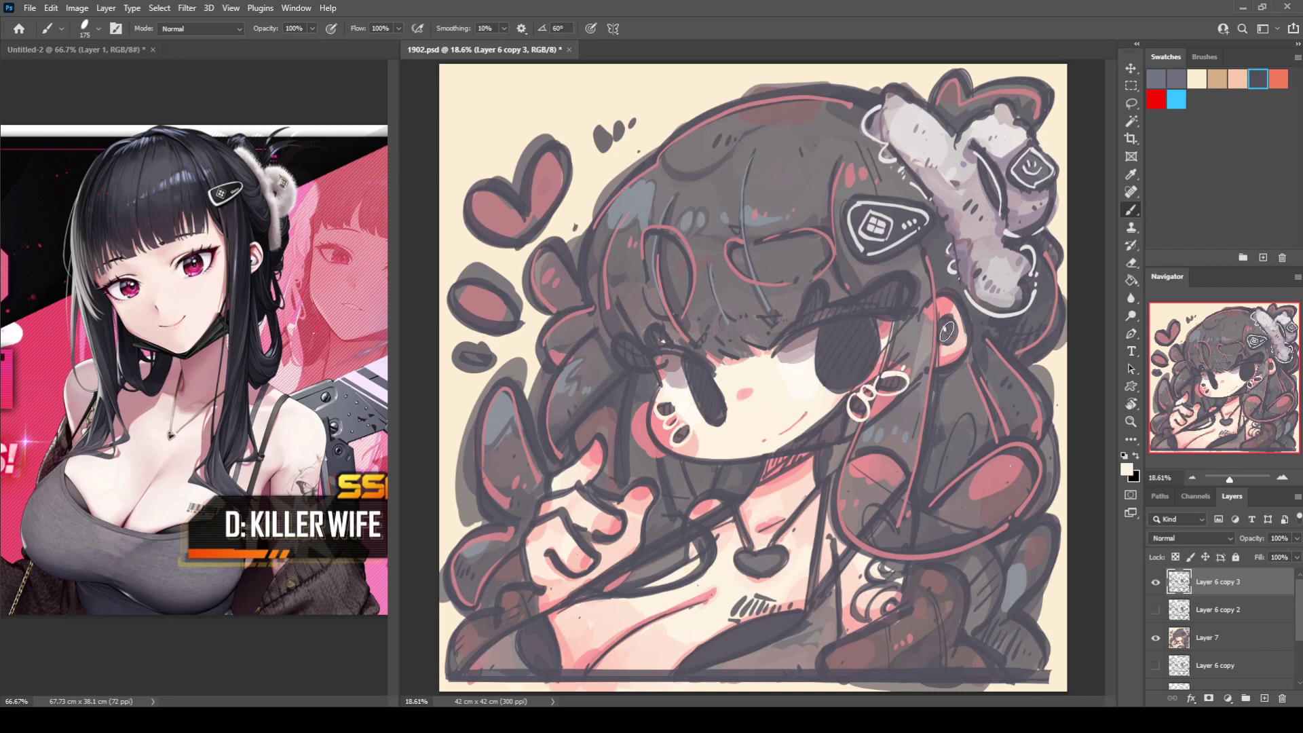
drag(946, 329, 951, 335)
Step: Outline the upper lashes of both eyes with thin cream lines
mouse_move(638, 340)
mouse_down()
mouse_move(631, 366)
mouse_move(658, 346)
mouse_move(610, 348)
mouse_move(650, 354)
mouse_move(652, 319)
mouse_move(682, 347)
mouse_up()
key(ctrl+z)
drag(773, 353, 828, 301)
key(ctrl+z)
mouse_move(774, 354)
mouse_down()
mouse_move(803, 295)
mouse_move(830, 306)
mouse_move(891, 267)
mouse_move(918, 301)
mouse_up()
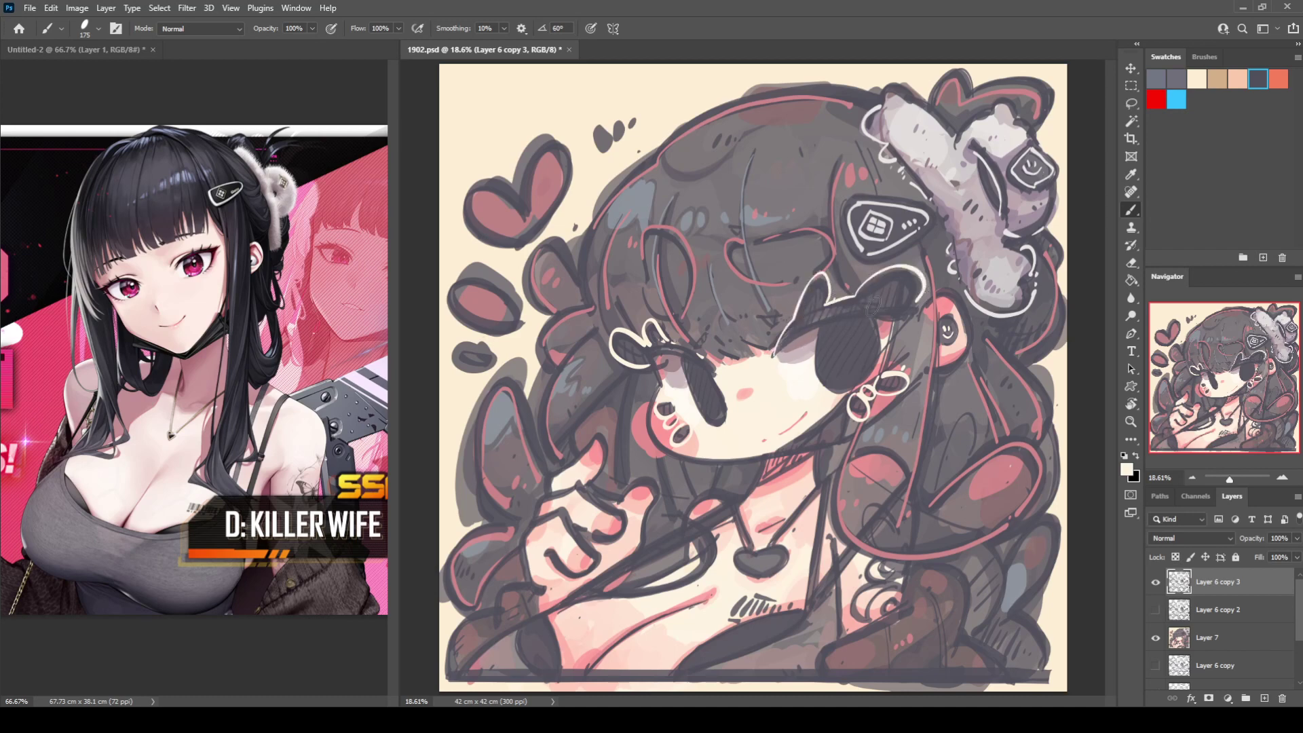
Step: Redraw the cream outline over the outer lashes of the larger eye
key(ctrl+z)
mouse_move(830, 302)
mouse_down()
mouse_move(916, 268)
mouse_move(913, 300)
mouse_move(856, 298)
mouse_move(920, 293)
mouse_up()
key(ctrl+z)
key(ctrl+z)
key(ctrl+z)
drag(831, 302, 916, 294)
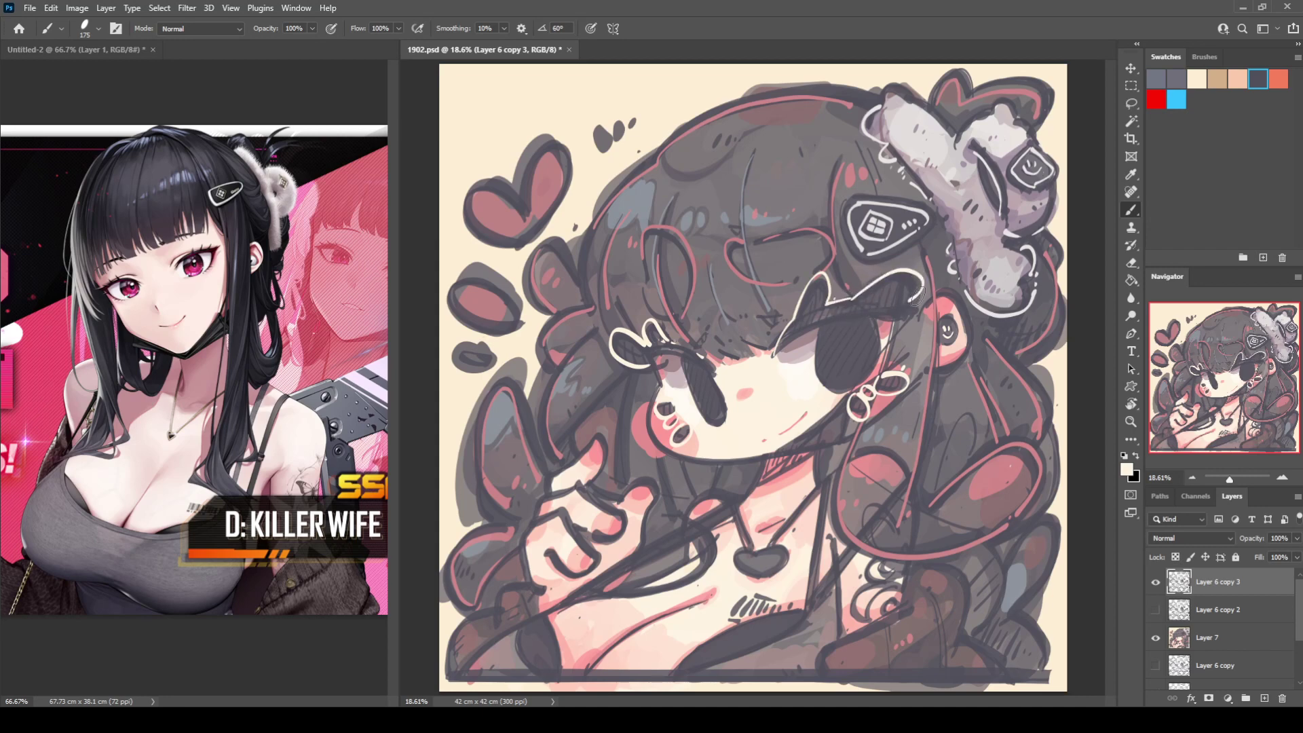
drag(781, 341, 927, 307)
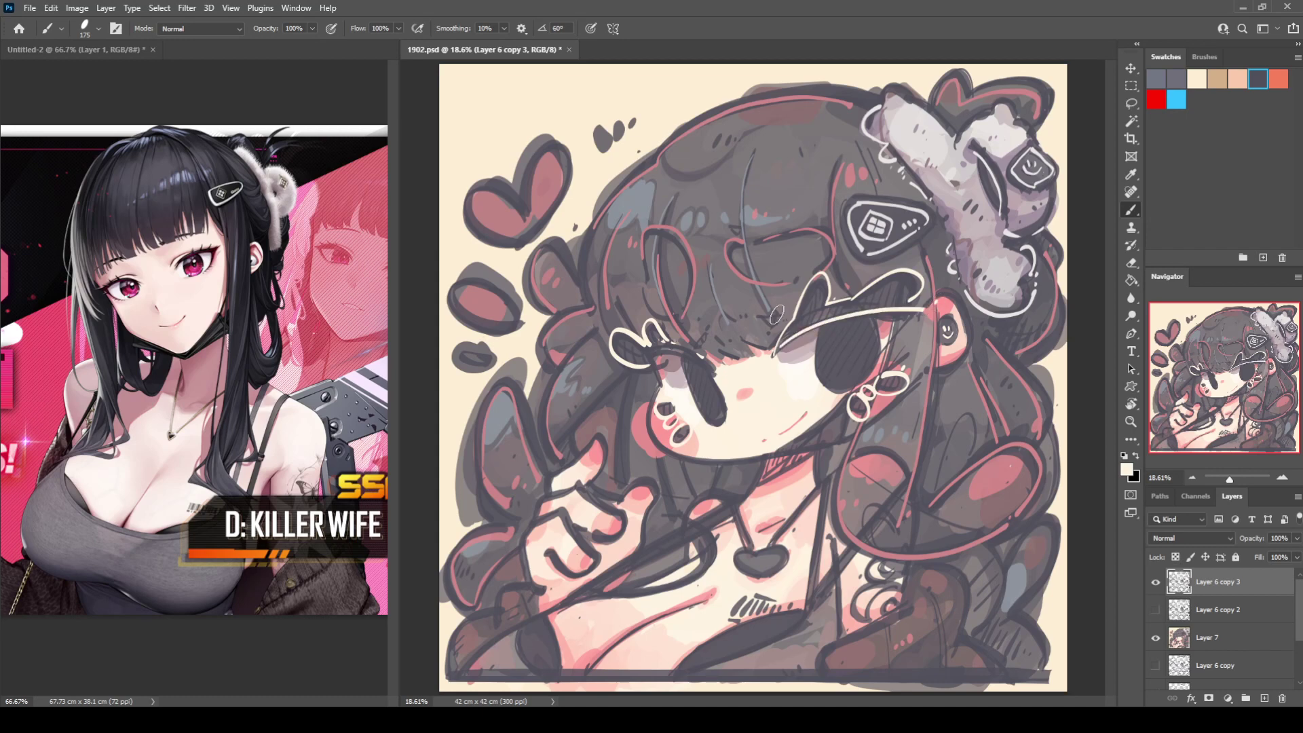
key(ctrl+z)
drag(786, 341, 914, 304)
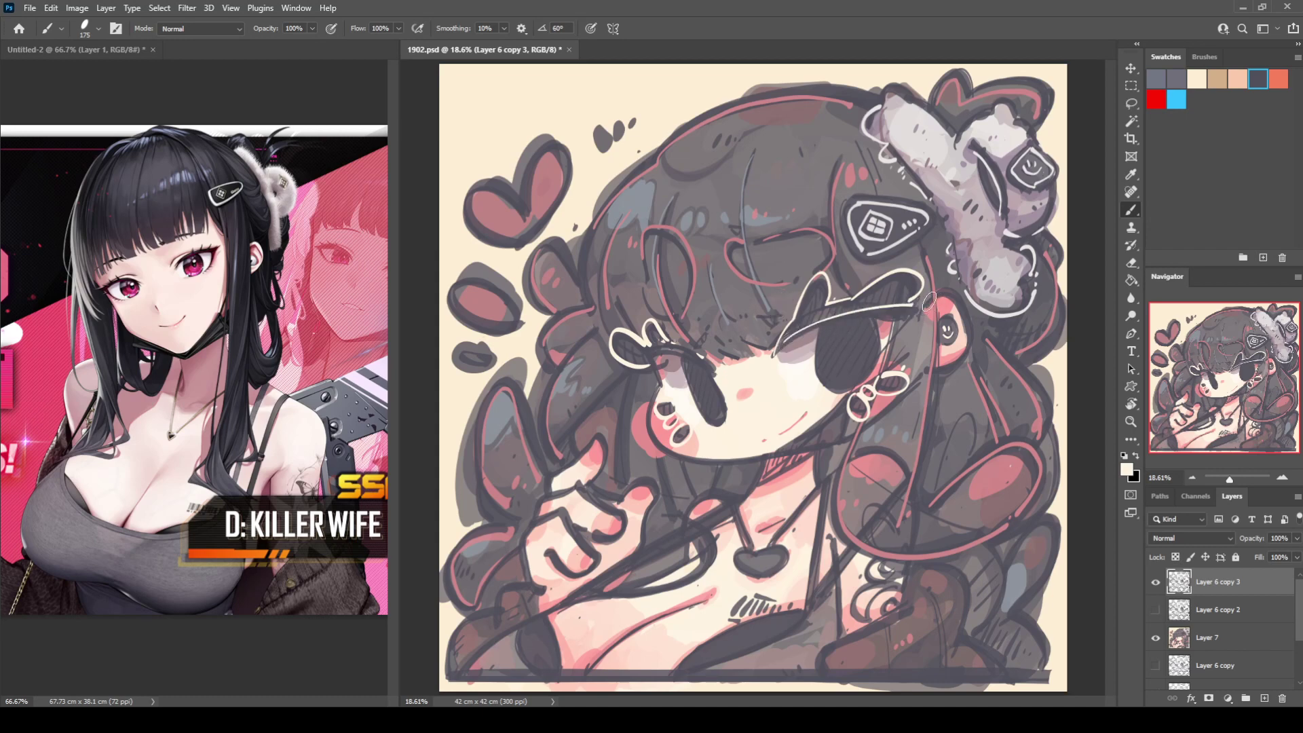
mouse_move(646, 357)
mouse_down()
mouse_move(709, 356)
mouse_move(692, 353)
mouse_up()
key(ctrl+z)
key(ctrl+shift+h)
key(h)
key(h)
key(h)
Step: Add a small cream mark at the fringe tips and draw a cream contour along the narrower eye's cheek down to the chin
drag(781, 342, 802, 311)
click(770, 322)
mouse_move(658, 385)
mouse_down()
mouse_move(644, 415)
mouse_move(656, 445)
mouse_move(716, 468)
mouse_up()
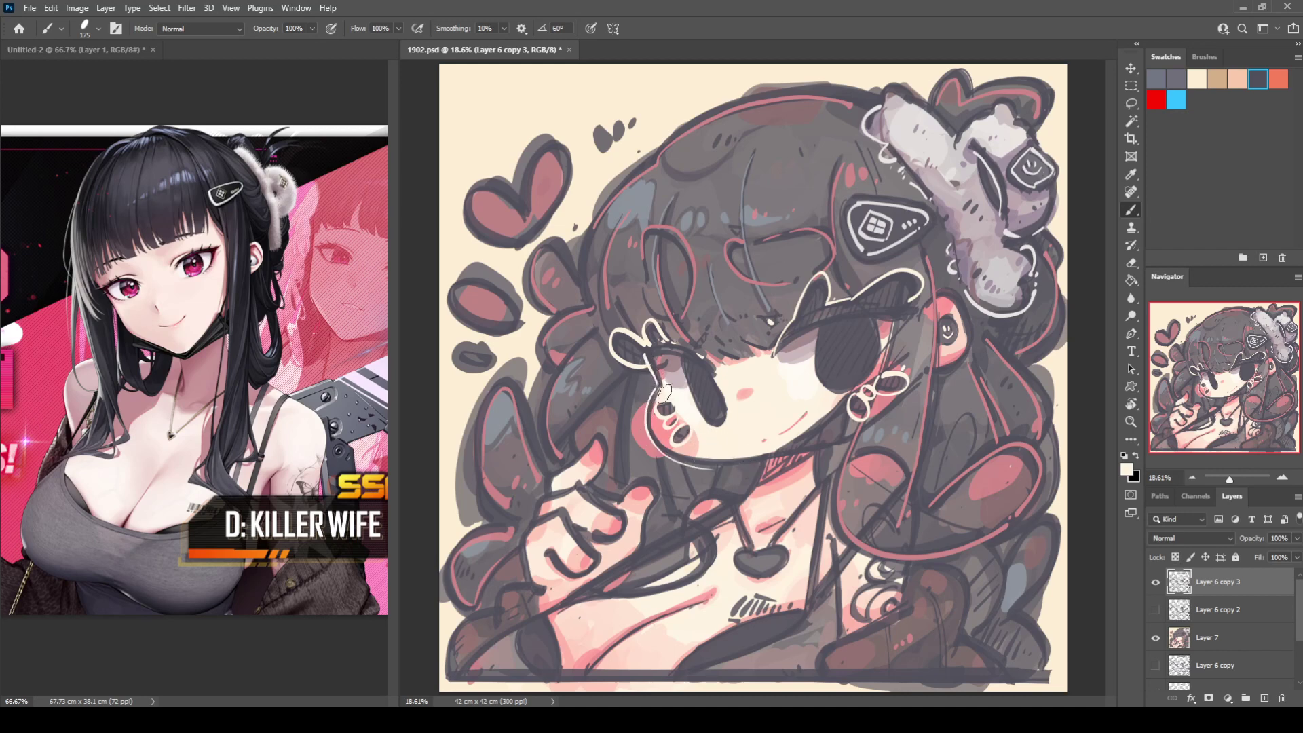
key(ctrl+z)
mouse_move(655, 393)
mouse_down()
mouse_move(646, 433)
mouse_move(670, 462)
mouse_move(752, 471)
mouse_up()
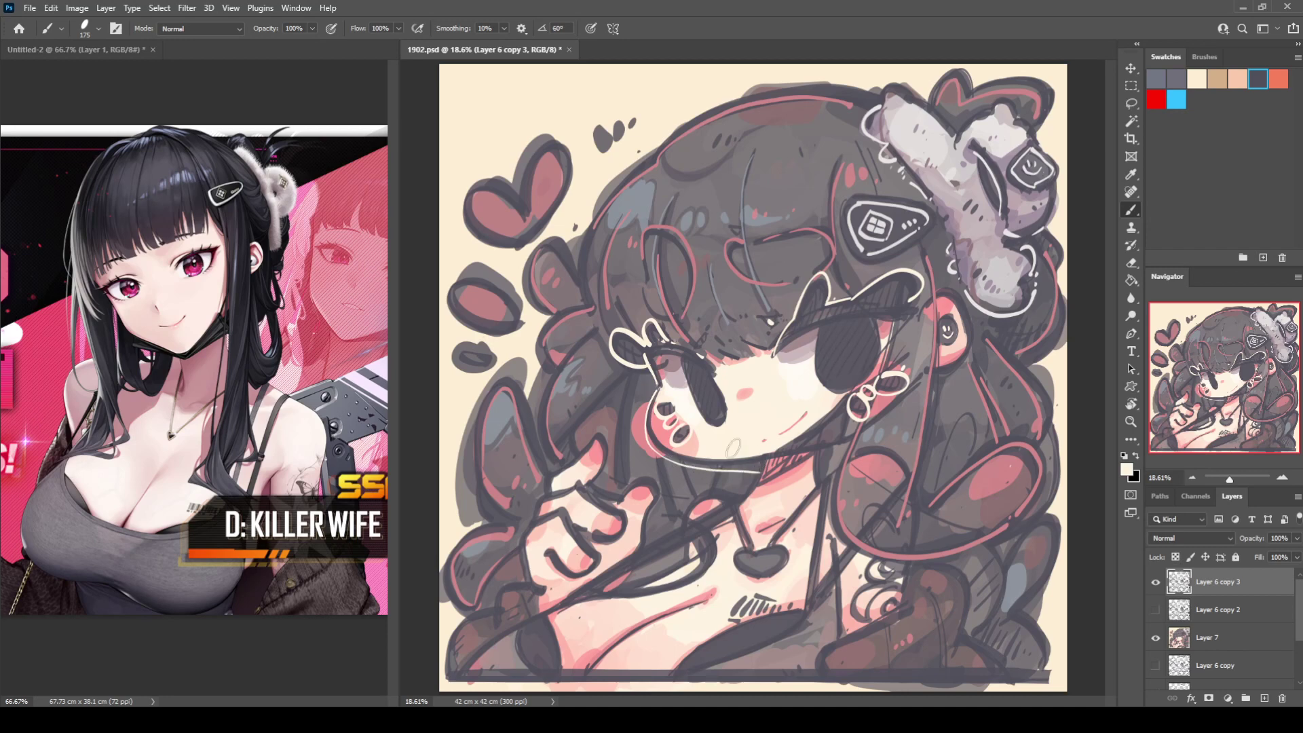
key(ctrl+z)
mouse_move(654, 391)
mouse_down()
mouse_move(646, 435)
mouse_move(684, 462)
mouse_move(760, 468)
mouse_up()
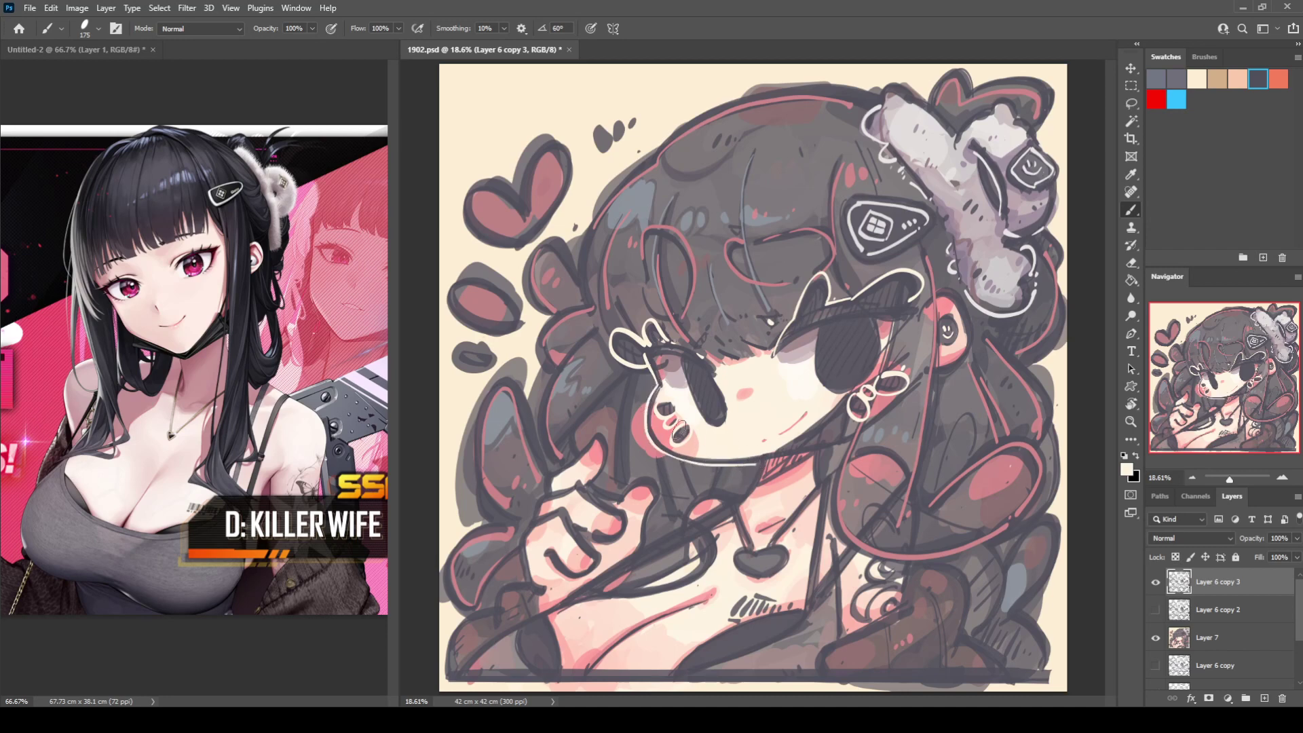
key(ctrl+z)
mouse_move(656, 389)
mouse_down()
mouse_move(663, 457)
mouse_move(758, 463)
mouse_up()
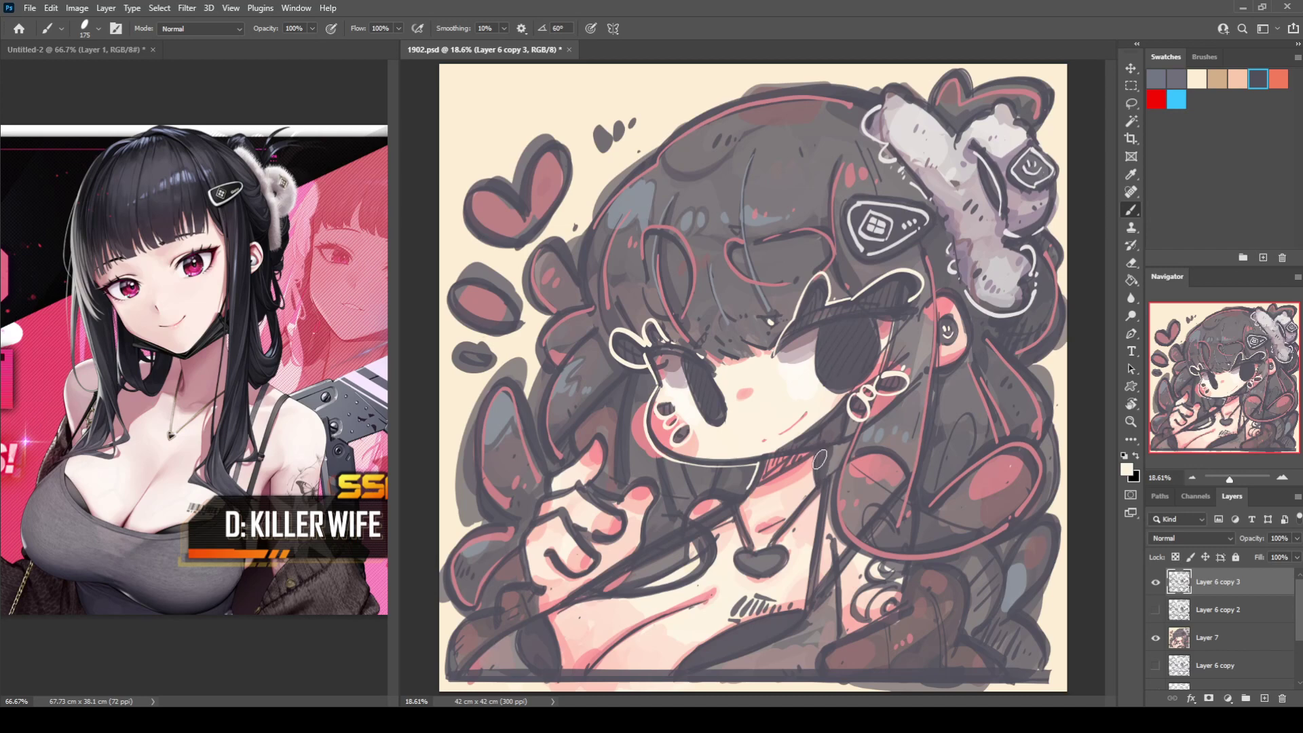
Step: Draw thin cream contour lines above and below the ovals on the cheek nearest the ear
drag(769, 457, 854, 440)
key(ctrl+z)
drag(773, 456, 895, 412)
key(ctrl+z)
mouse_move(848, 433)
mouse_down()
mouse_move(896, 416)
mouse_move(872, 384)
mouse_move(857, 386)
mouse_move(910, 349)
mouse_up()
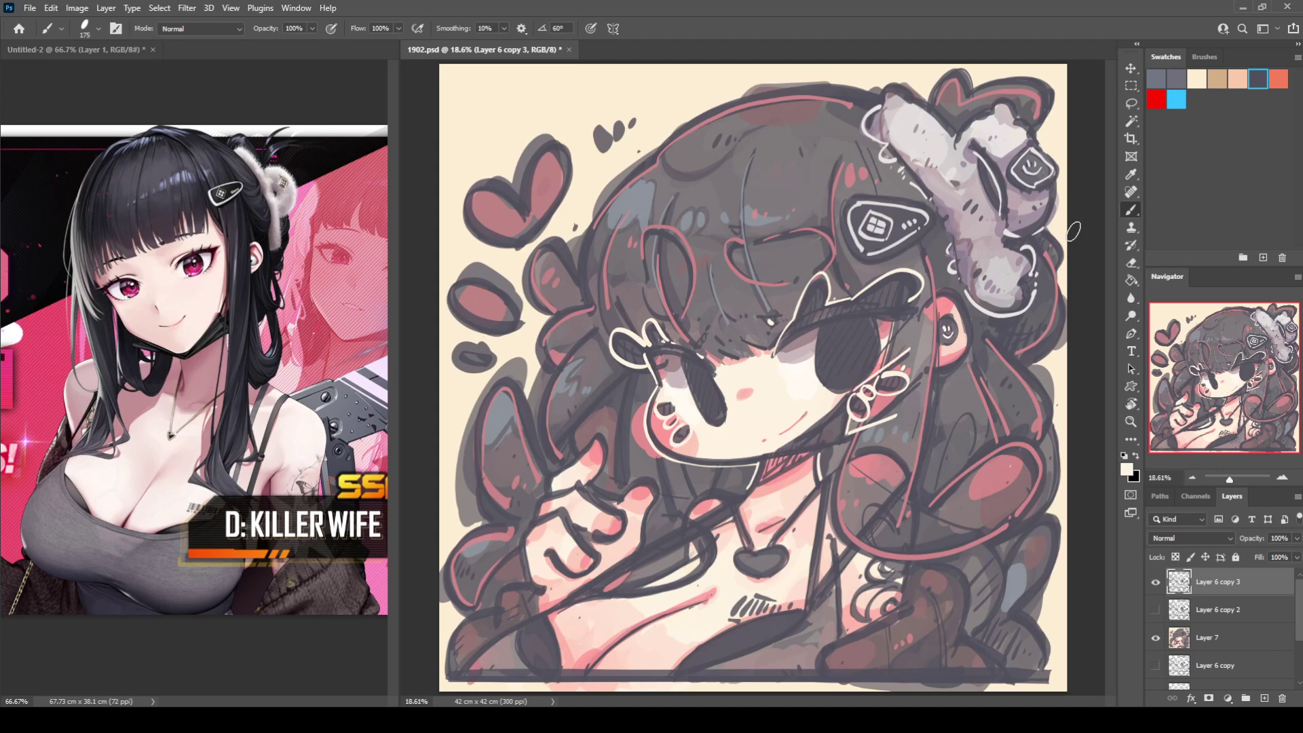
key(ctrl+z)
key(ctrl+z)
drag(845, 395, 911, 350)
key(ctrl+z)
drag(850, 393, 920, 341)
Step: Add a cream face to the heart pendant, and trace the neckline and the chest's upper contour in cream
drag(757, 557, 758, 563)
drag(764, 556, 772, 562)
drag(682, 673, 791, 614)
mouse_move(529, 614)
mouse_down()
mouse_move(539, 669)
mouse_move(496, 633)
mouse_move(653, 573)
mouse_up()
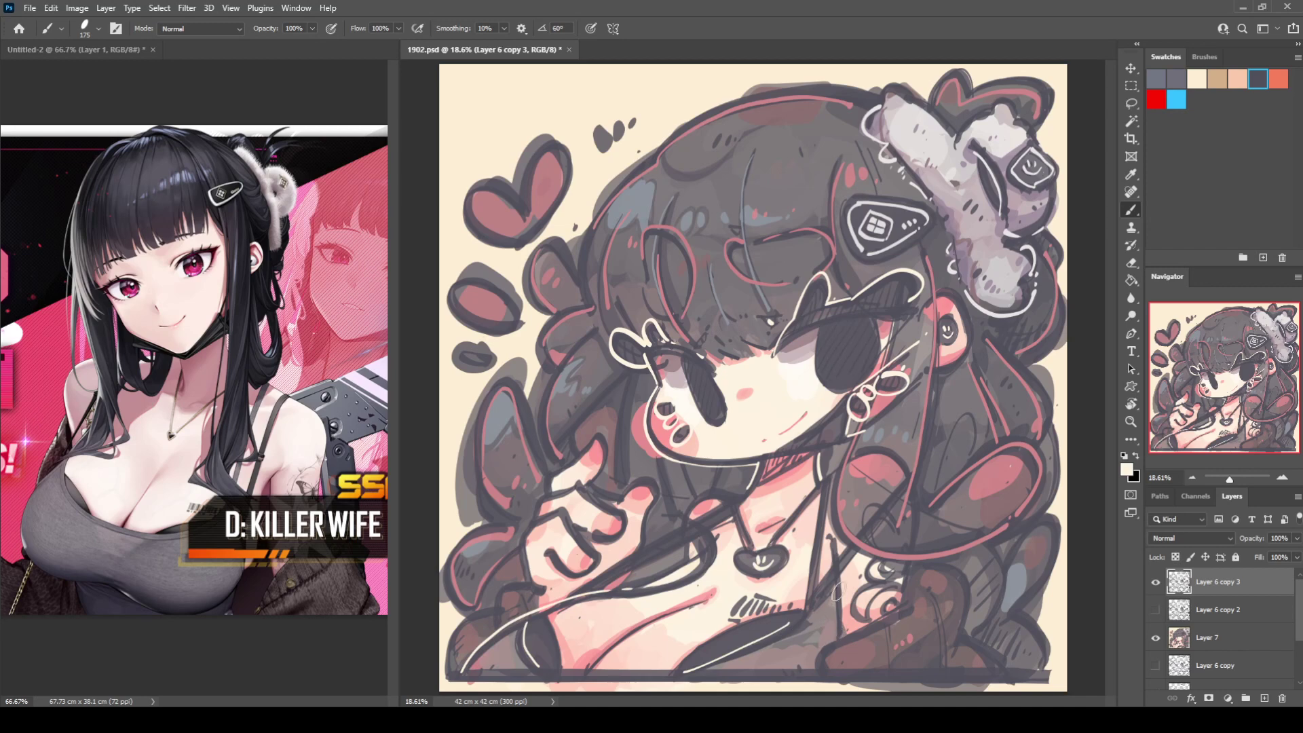
Step: Draw cream stripes and edge lines on the jacket sleeve beside the tattooed arm
mouse_move(888, 665)
mouse_down()
mouse_move(888, 628)
mouse_move(895, 666)
mouse_up()
drag(920, 598, 945, 660)
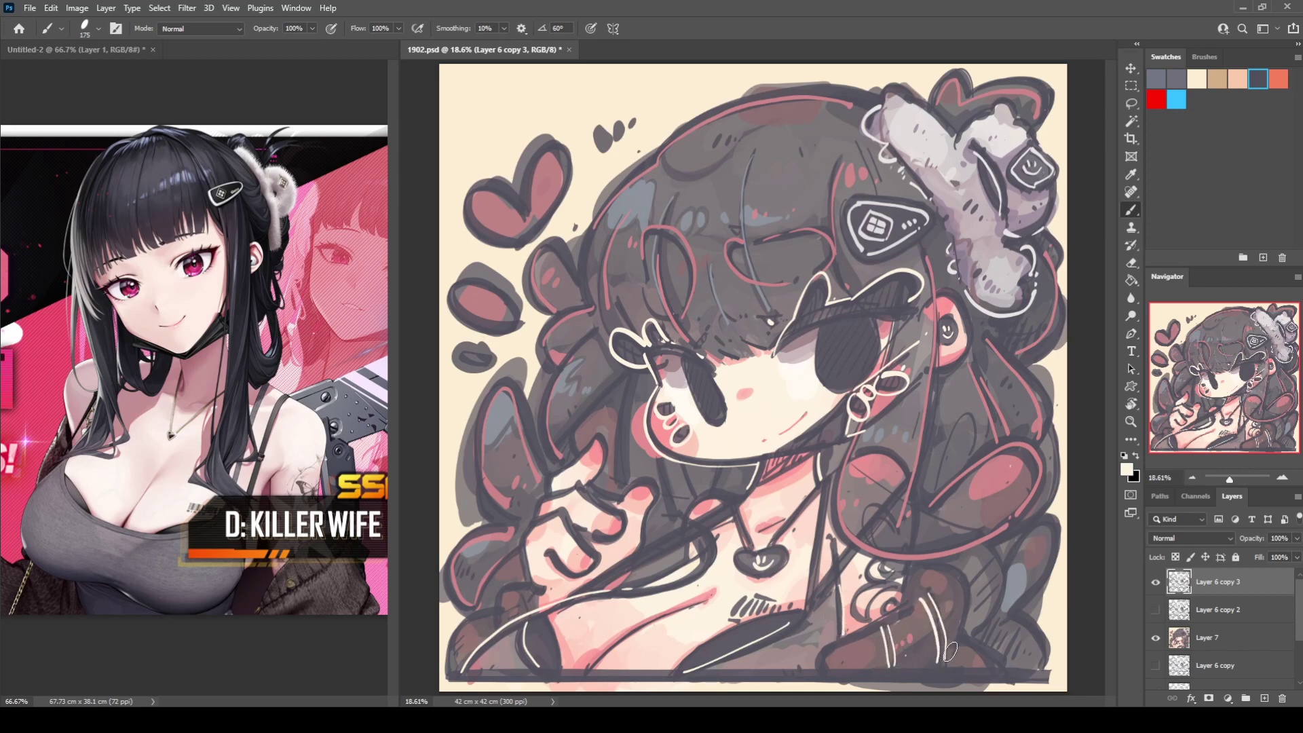
mouse_move(929, 561)
mouse_down()
mouse_move(969, 593)
mouse_move(965, 642)
mouse_move(999, 662)
mouse_up()
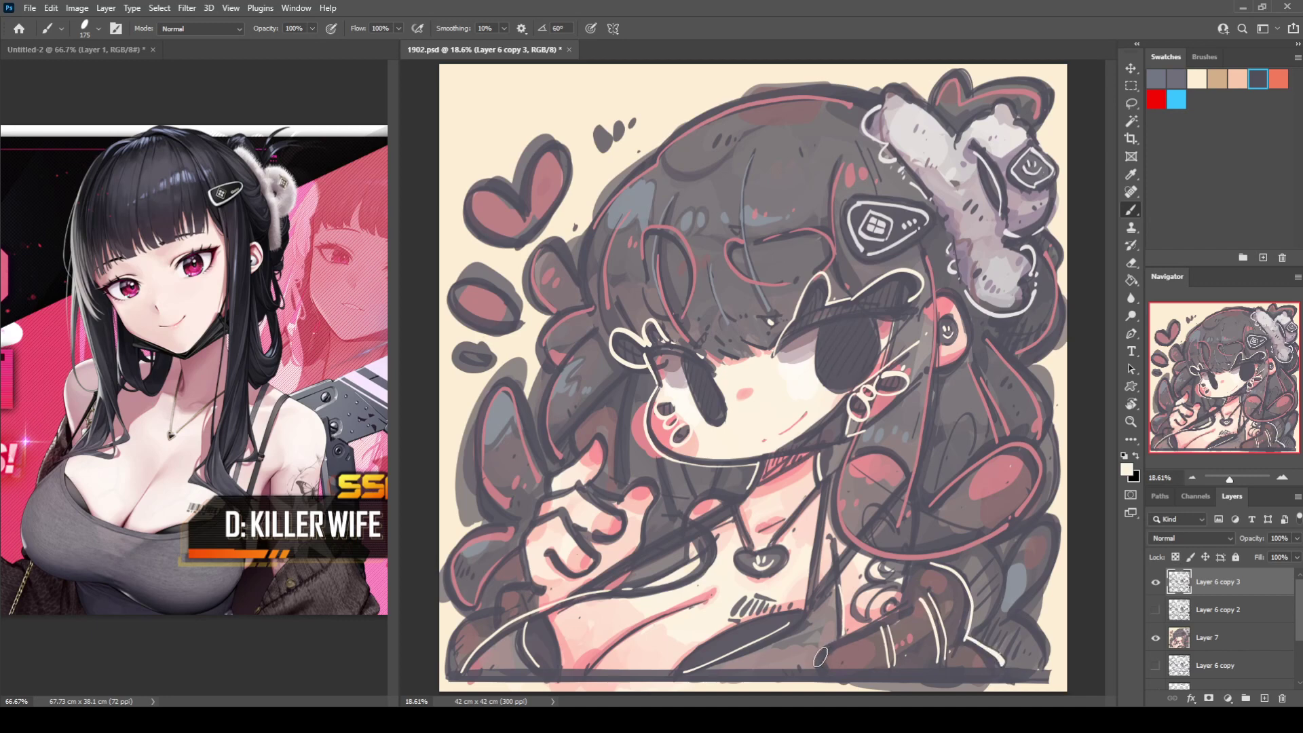
drag(820, 658, 913, 600)
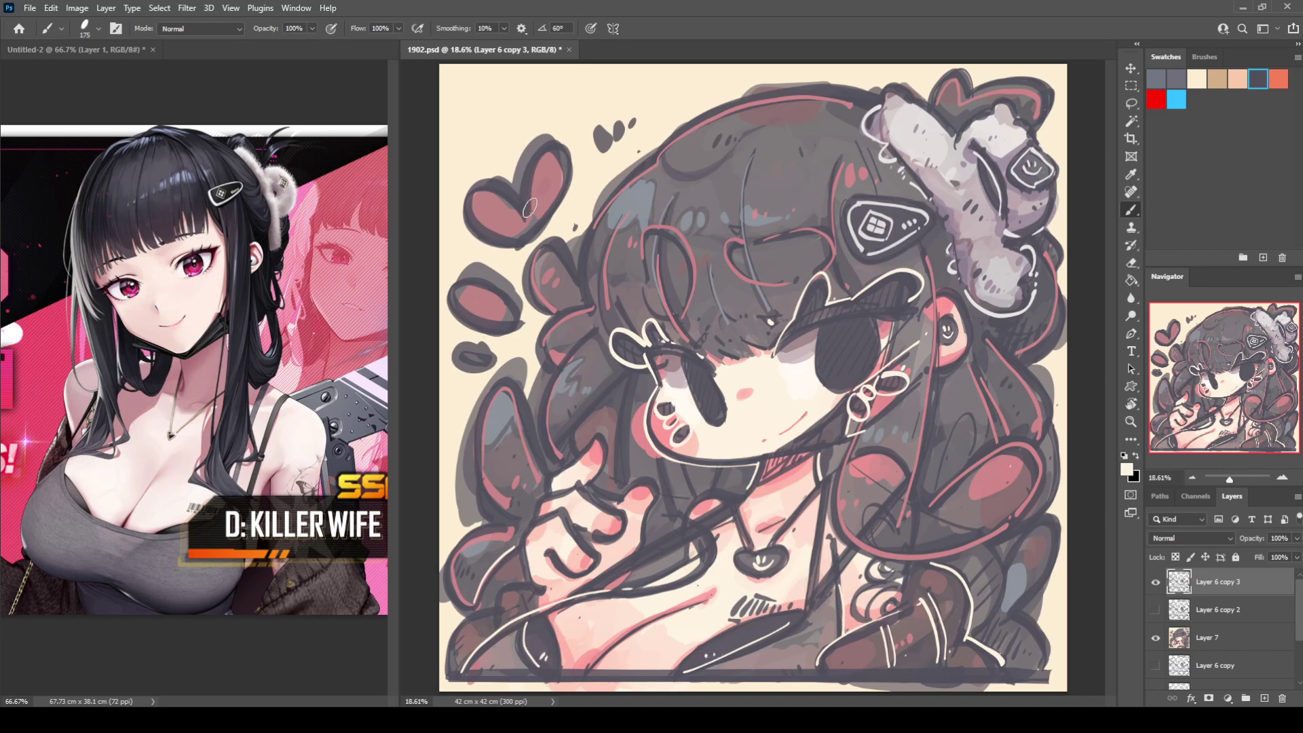
Step: Outline the heart and large oval doodles in cream and add an edge line to the curved lock beside the hand
drag(563, 144, 524, 234)
mouse_move(466, 193)
mouse_down()
mouse_move(502, 203)
mouse_move(532, 239)
mouse_up()
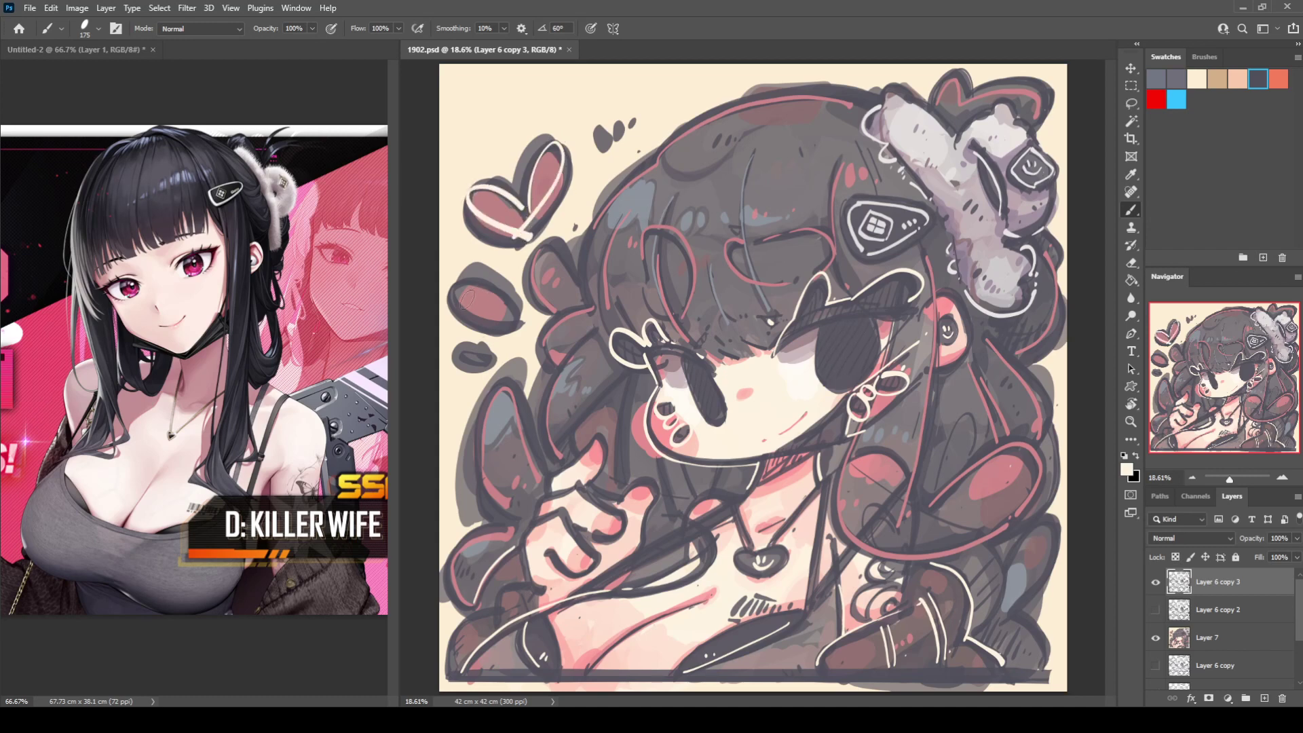
drag(453, 299, 485, 317)
mouse_move(502, 385)
mouse_down()
mouse_move(479, 433)
mouse_move(520, 524)
mouse_up()
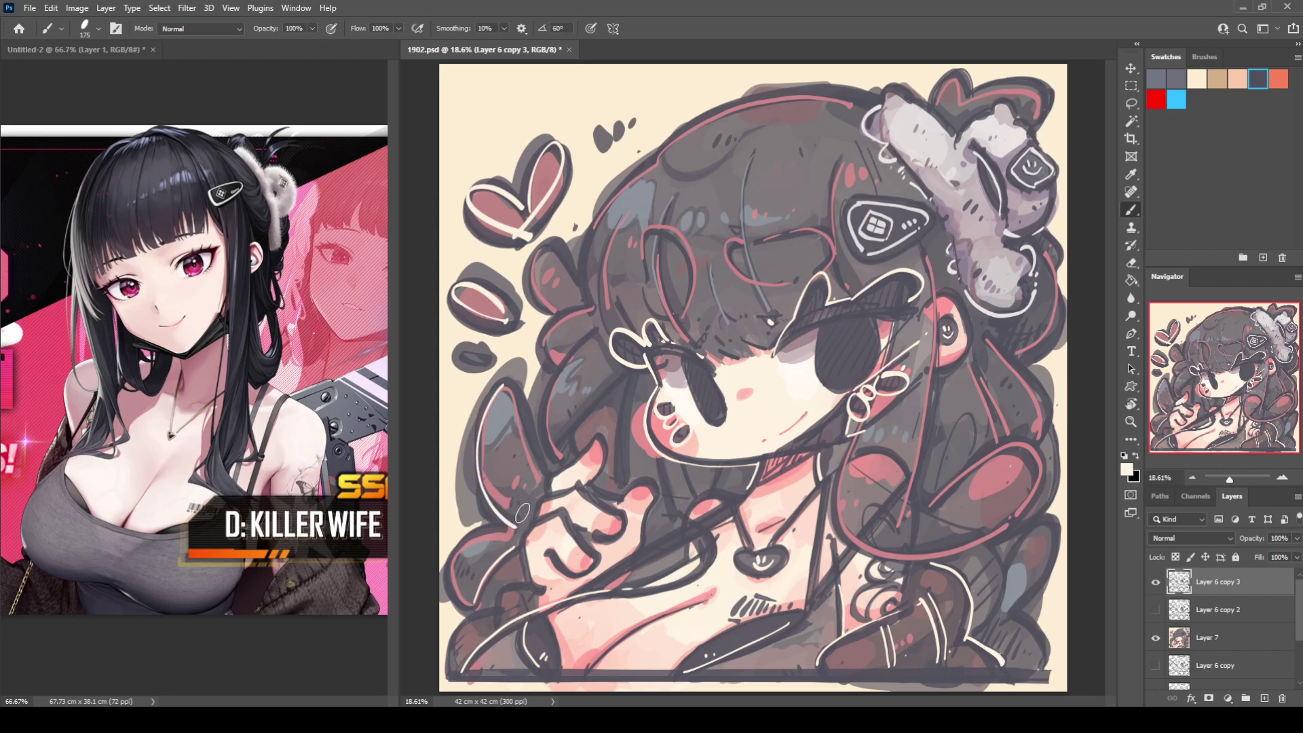
Step: Pick the pink and draw accent lines along the cleavage and the collarbone above the pendant
key(i)
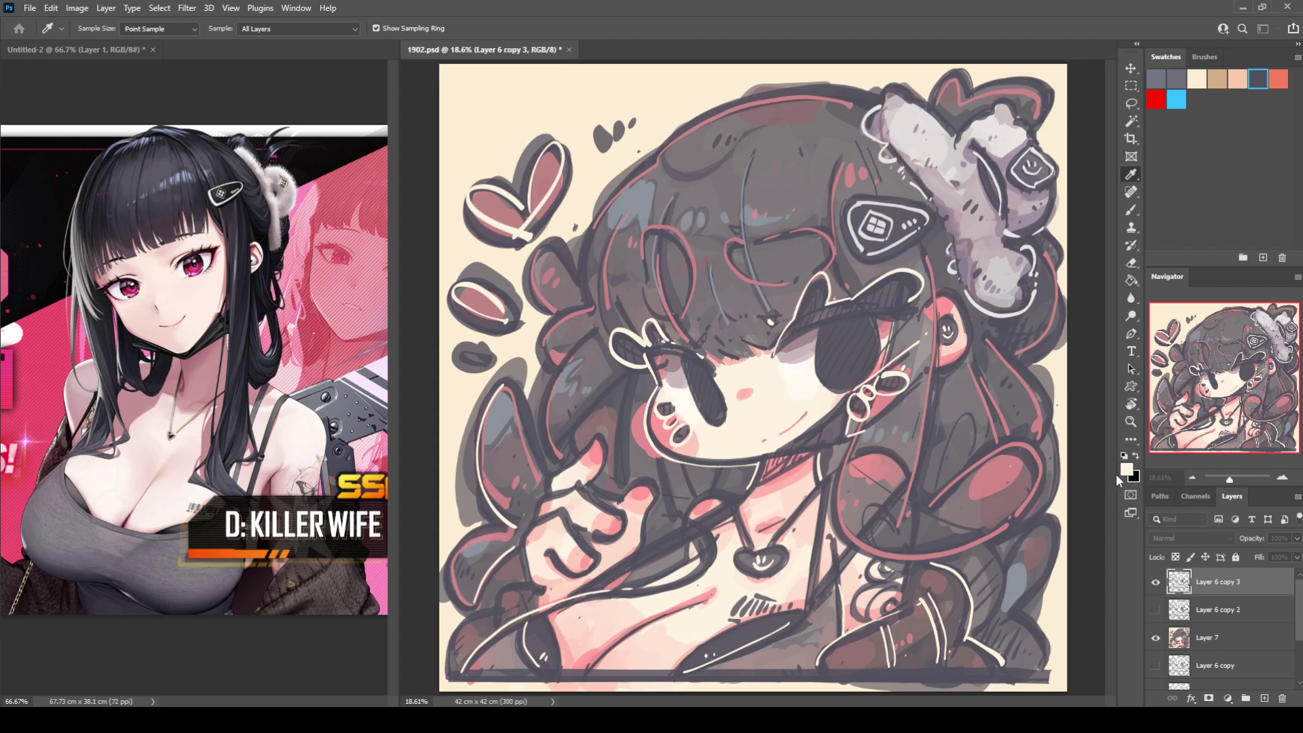
click(1219, 467)
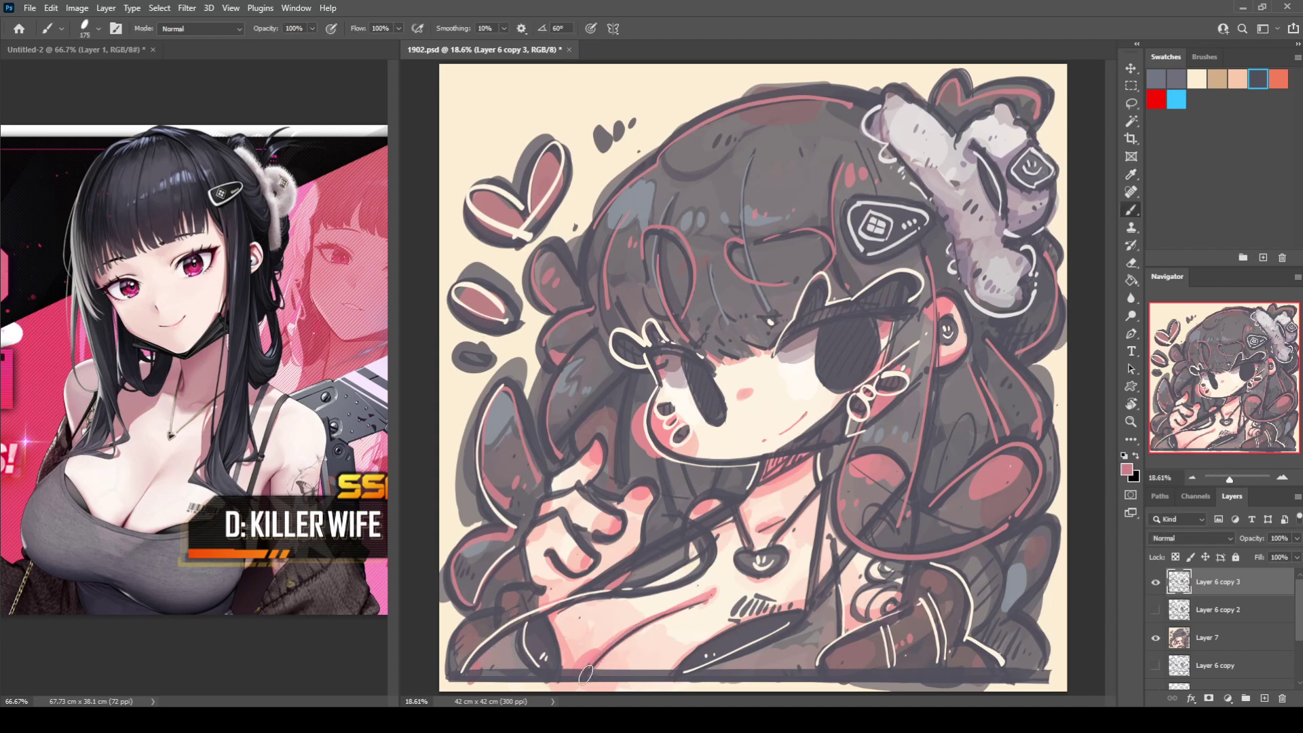
drag(588, 672, 696, 603)
key(ctrl+z)
drag(757, 527, 780, 520)
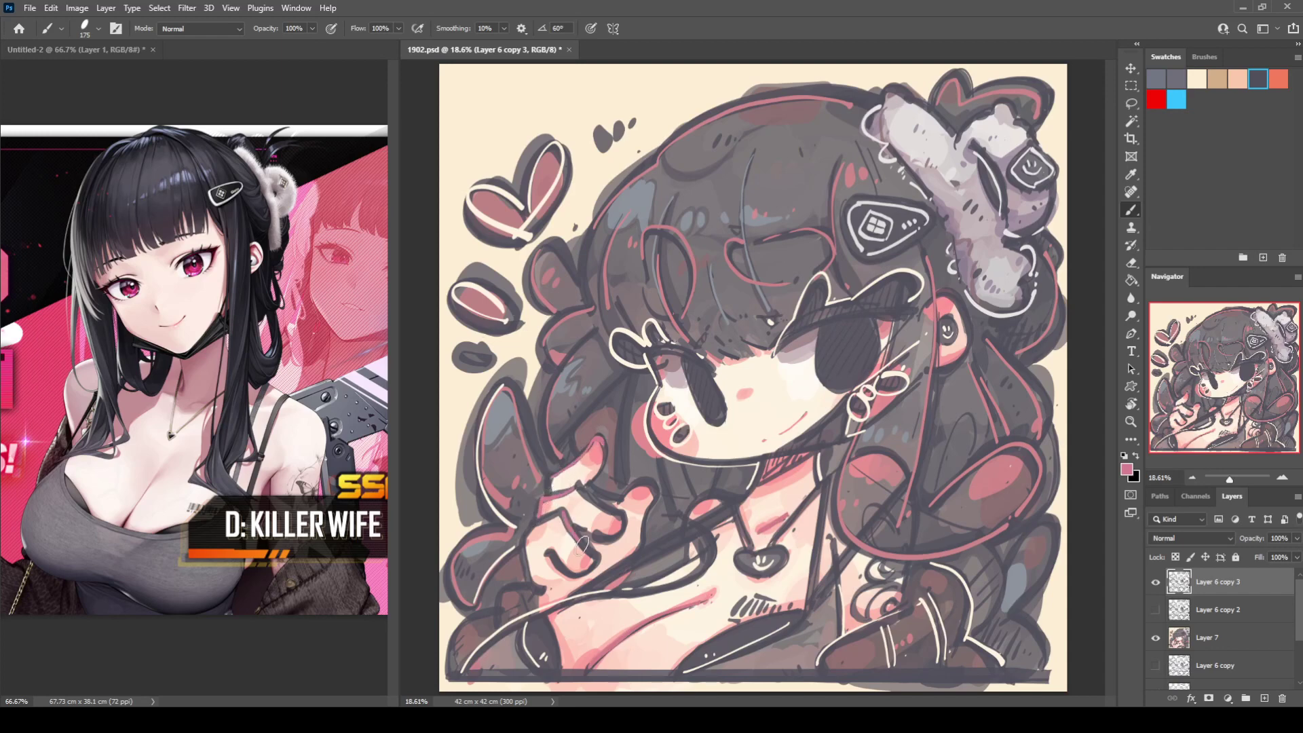
Step: Draw pink accent lines around the raised fingertips and along the side of the hand
drag(627, 490, 643, 493)
drag(604, 445, 595, 482)
drag(528, 533, 541, 590)
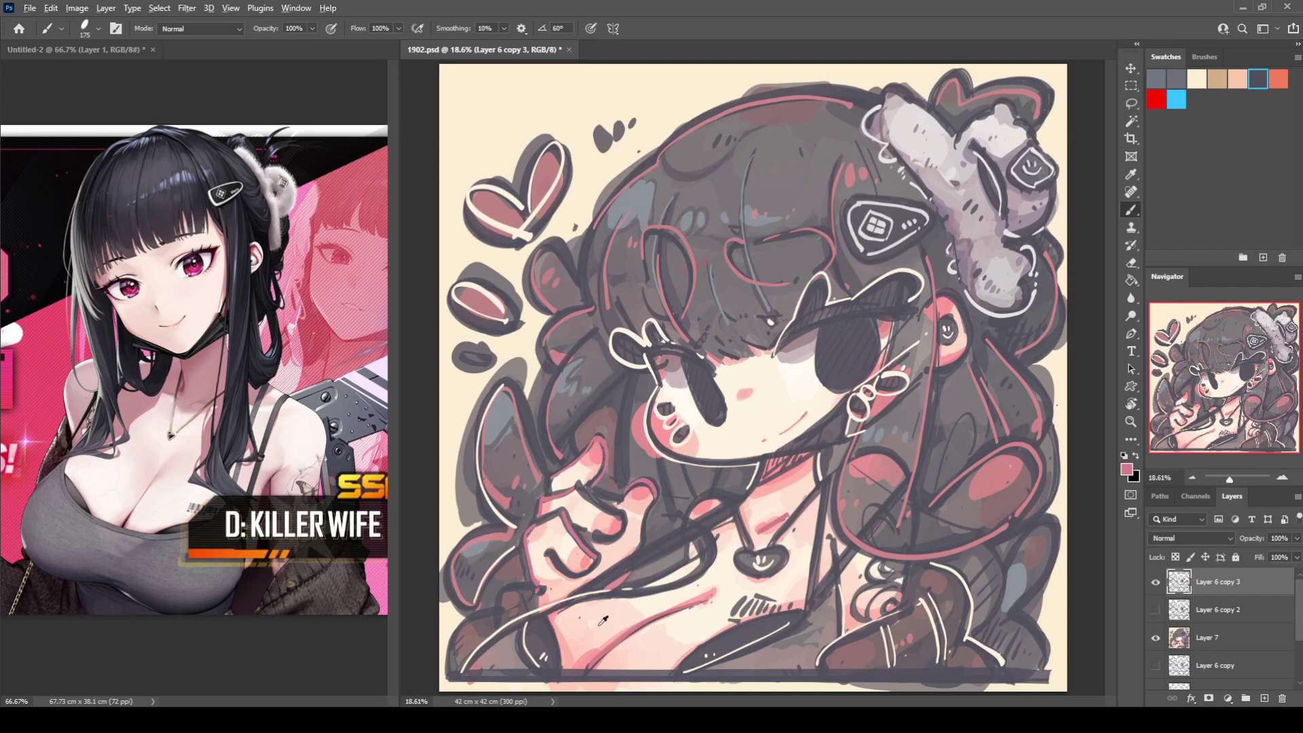
Step: Sample the pale skin pink and outline the raised hand and its fingers with it
alt+click(536, 530)
mouse_move(528, 527)
mouse_down()
mouse_move(518, 563)
mouse_move(529, 590)
mouse_up()
mouse_move(534, 517)
mouse_down()
mouse_move(547, 475)
mouse_move(594, 435)
mouse_move(608, 441)
mouse_move(596, 491)
mouse_move(612, 502)
mouse_move(642, 477)
mouse_move(659, 491)
mouse_move(640, 545)
mouse_up()
key(ctrl+z)
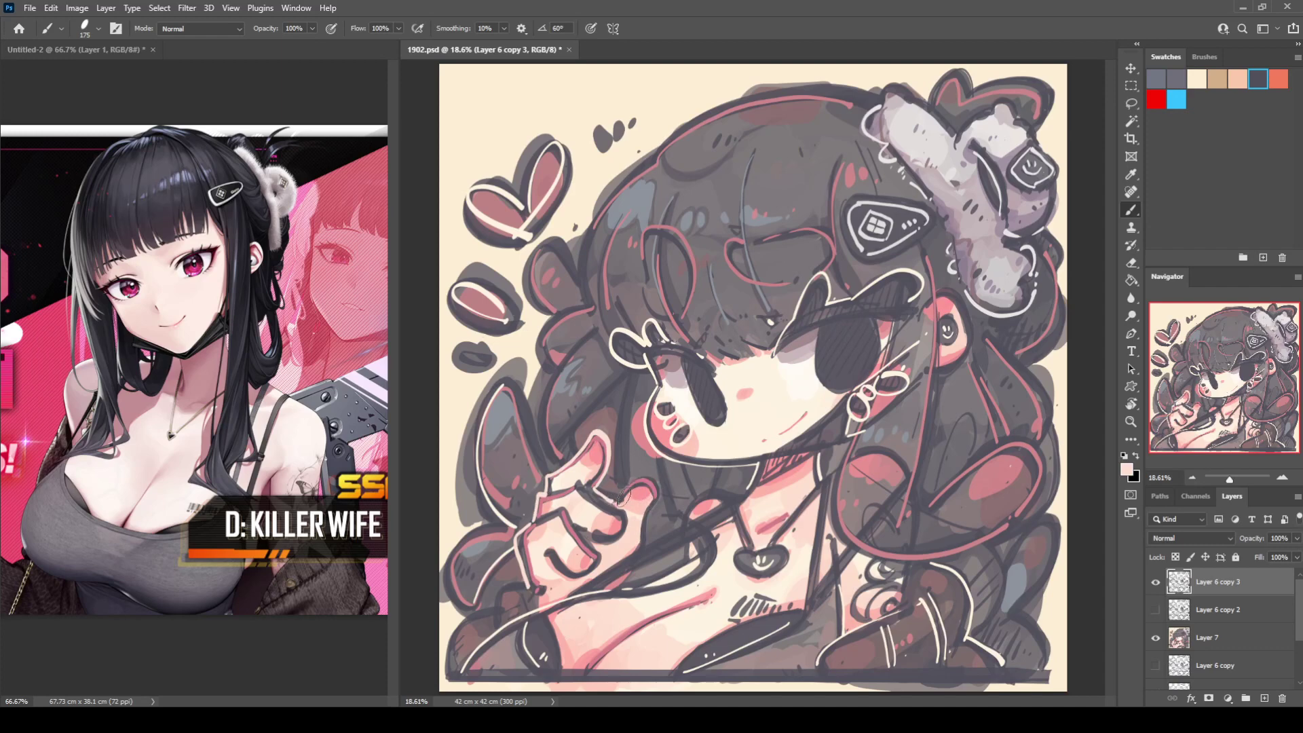
mouse_move(619, 501)
mouse_down()
mouse_move(632, 478)
mouse_move(654, 485)
mouse_move(639, 573)
mouse_up()
Step: Draw pale pink contour lines along the shoulder, the strap from the hand to the neck, and the opposite side of the neck
mouse_move(684, 515)
mouse_down()
mouse_move(716, 487)
mouse_move(736, 502)
mouse_up()
mouse_move(572, 595)
mouse_down()
mouse_move(730, 504)
mouse_move(686, 524)
mouse_move(728, 501)
mouse_up()
key(ctrl+z)
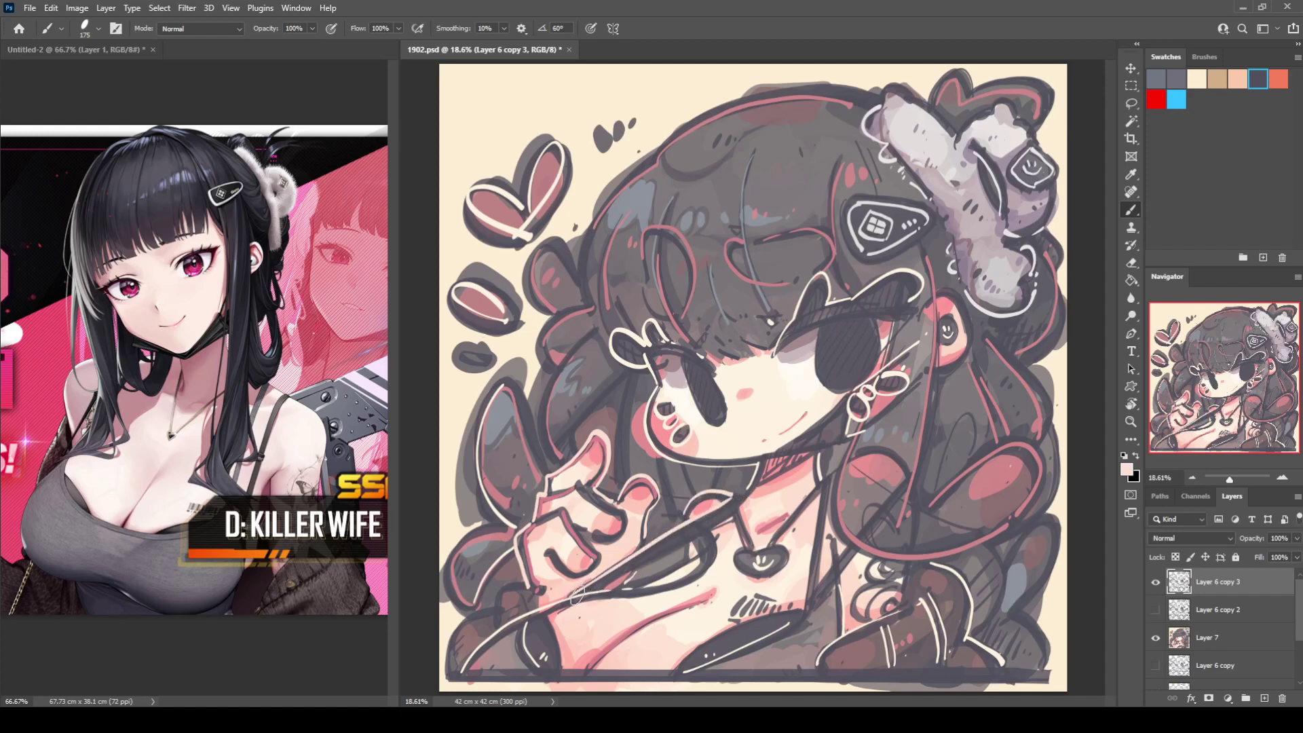
drag(576, 596, 737, 507)
drag(827, 479, 818, 539)
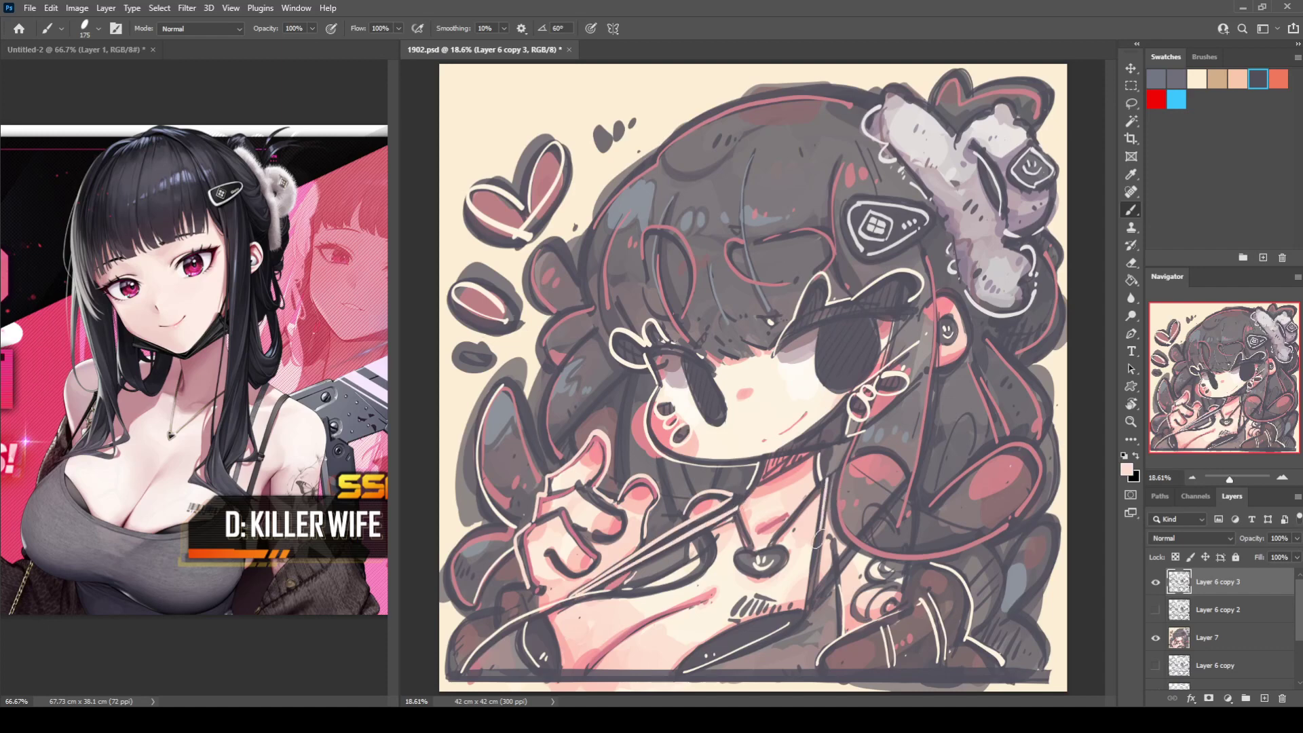
Step: Draw pale pink strap lines from the upper arm up across the hanging hair beside the neck
drag(807, 596, 916, 487)
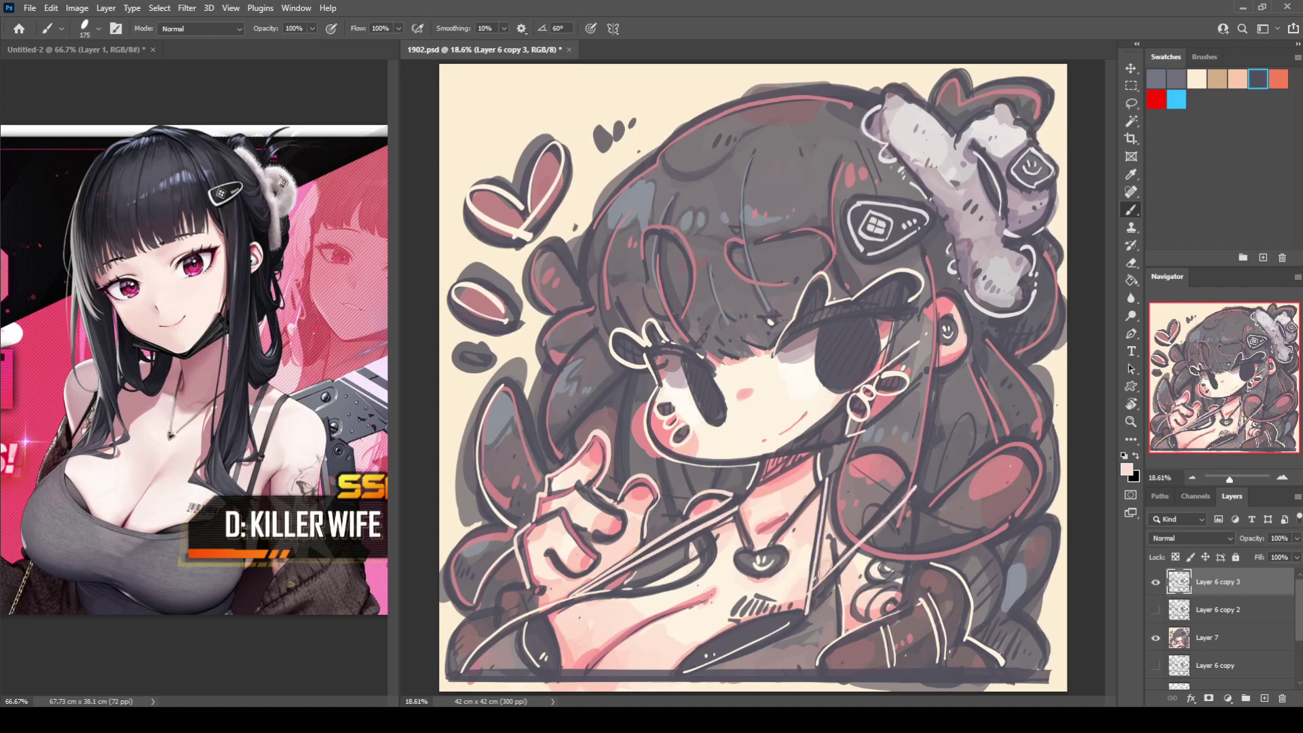
drag(845, 548, 929, 473)
key(ctrl+z)
Step: Add pale pink stripes on the sleeve below the raised hand and outline the hair tufts beside the opposite sleeve
mouse_move(499, 627)
mouse_down()
mouse_move(521, 589)
mouse_move(533, 605)
mouse_move(451, 652)
mouse_move(447, 673)
mouse_up()
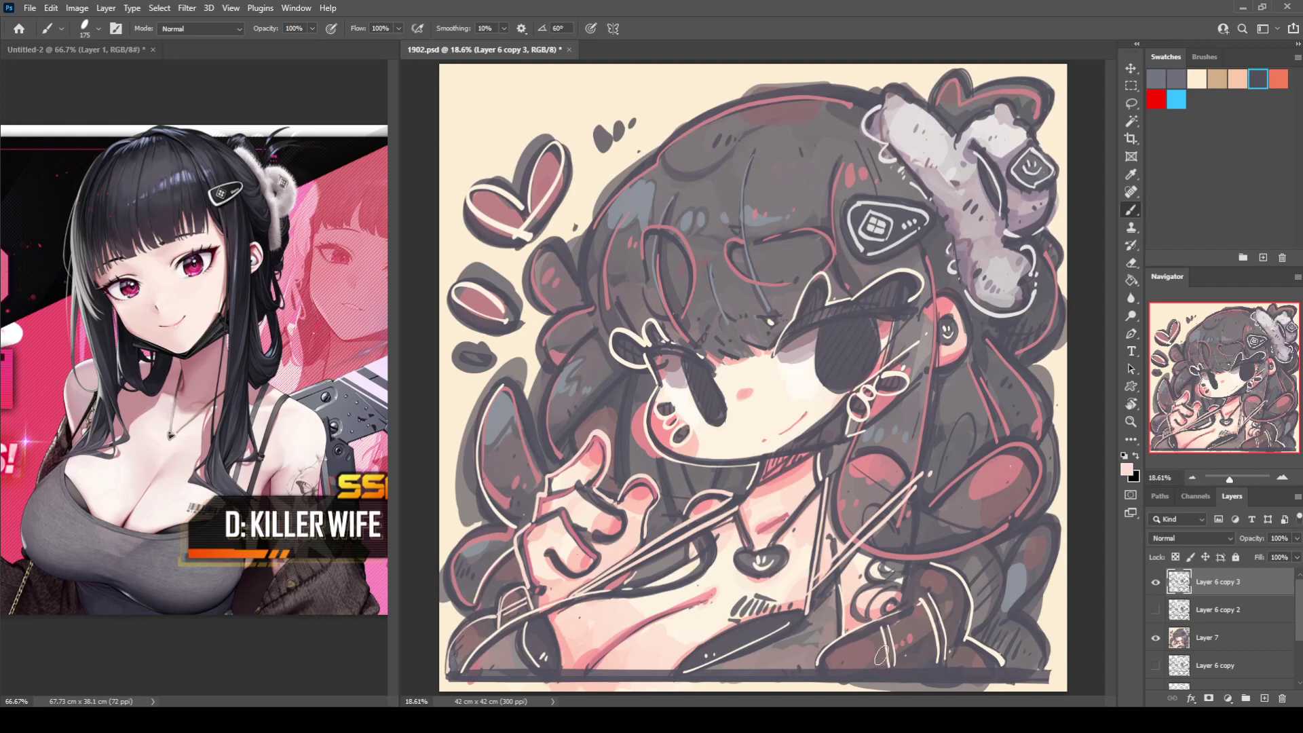
drag(987, 550, 998, 590)
mouse_move(987, 637)
mouse_down()
mouse_move(1011, 610)
mouse_move(1040, 662)
mouse_up()
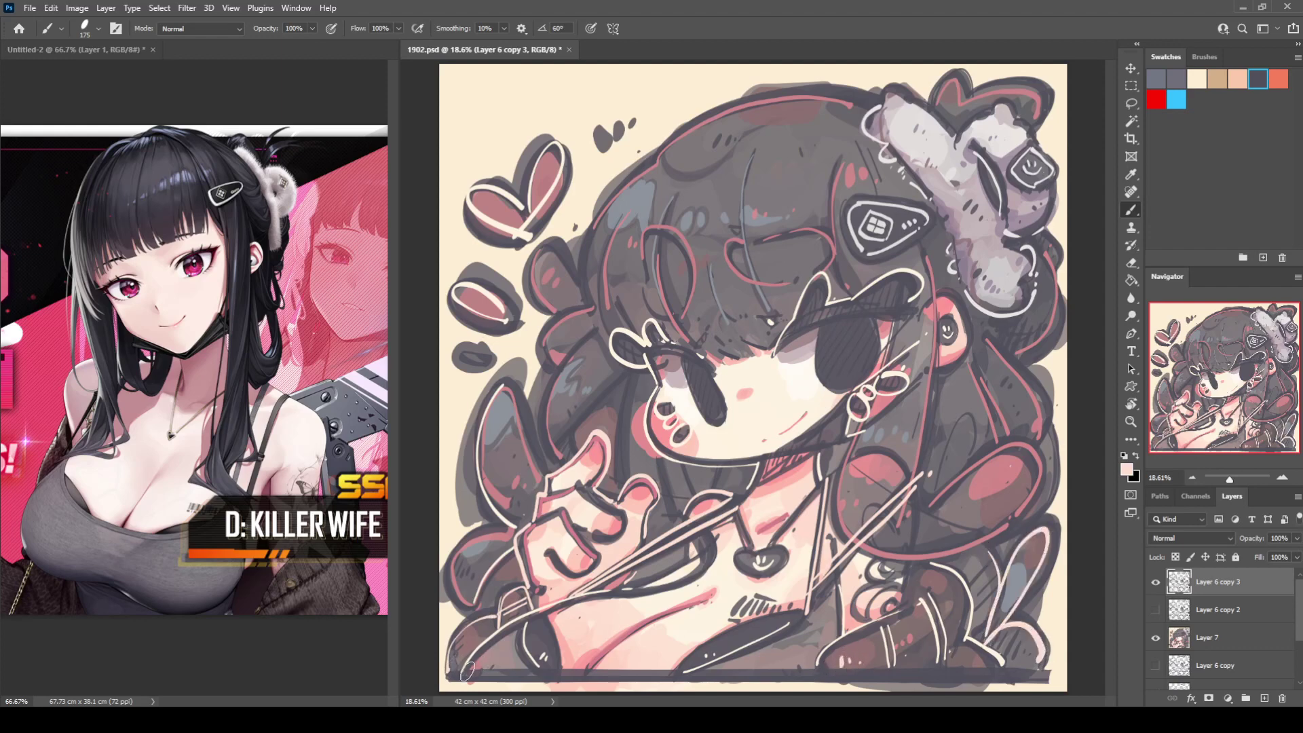
Step: Colour the bar under the figure with a sampled pink line along the first part and a cream line along the far end
drag(466, 672, 784, 675)
alt+click(868, 464)
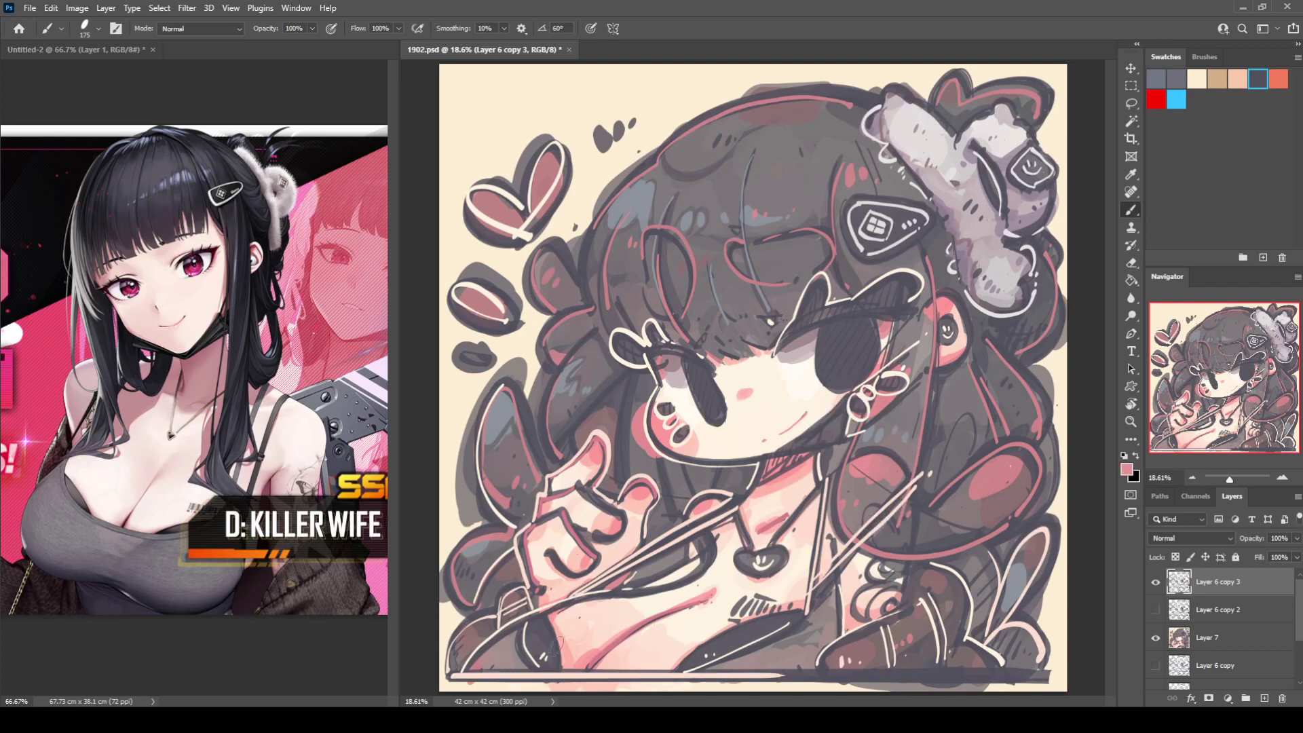
key(ctrl+z)
drag(449, 674, 811, 668)
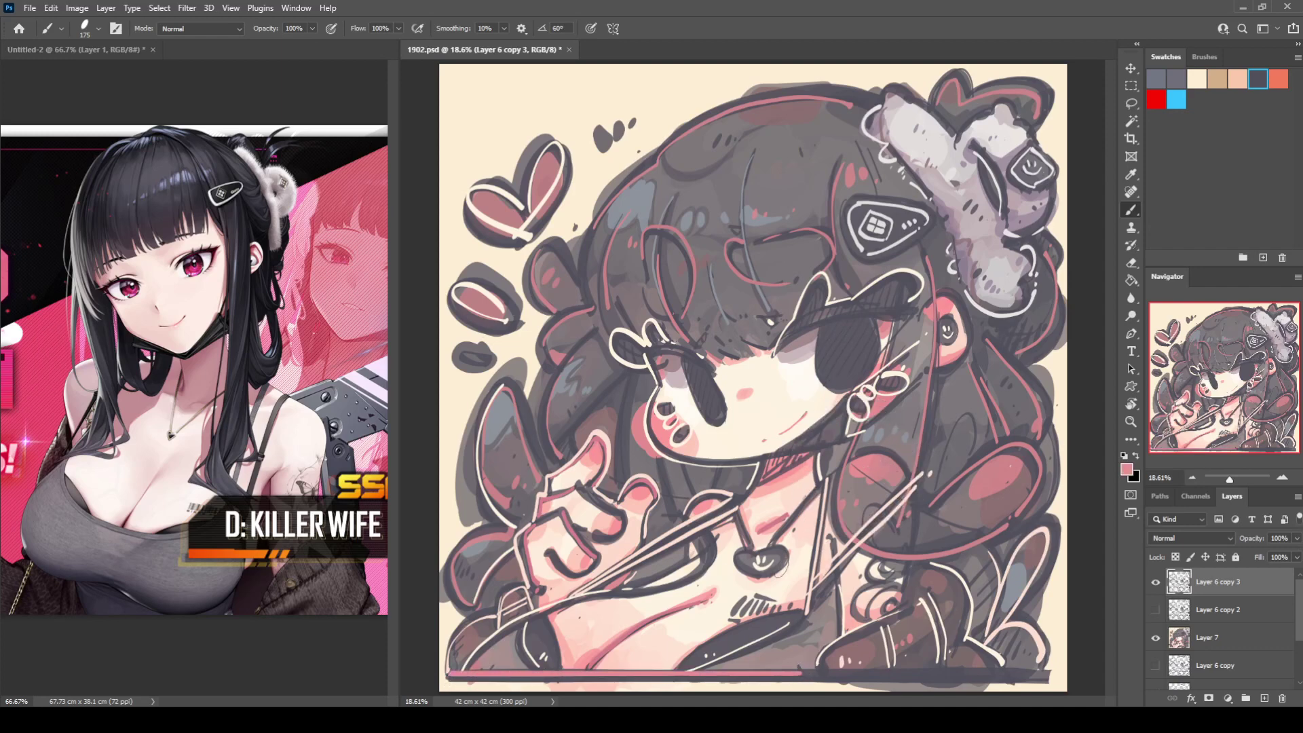
alt+click(781, 589)
drag(1009, 675, 1031, 674)
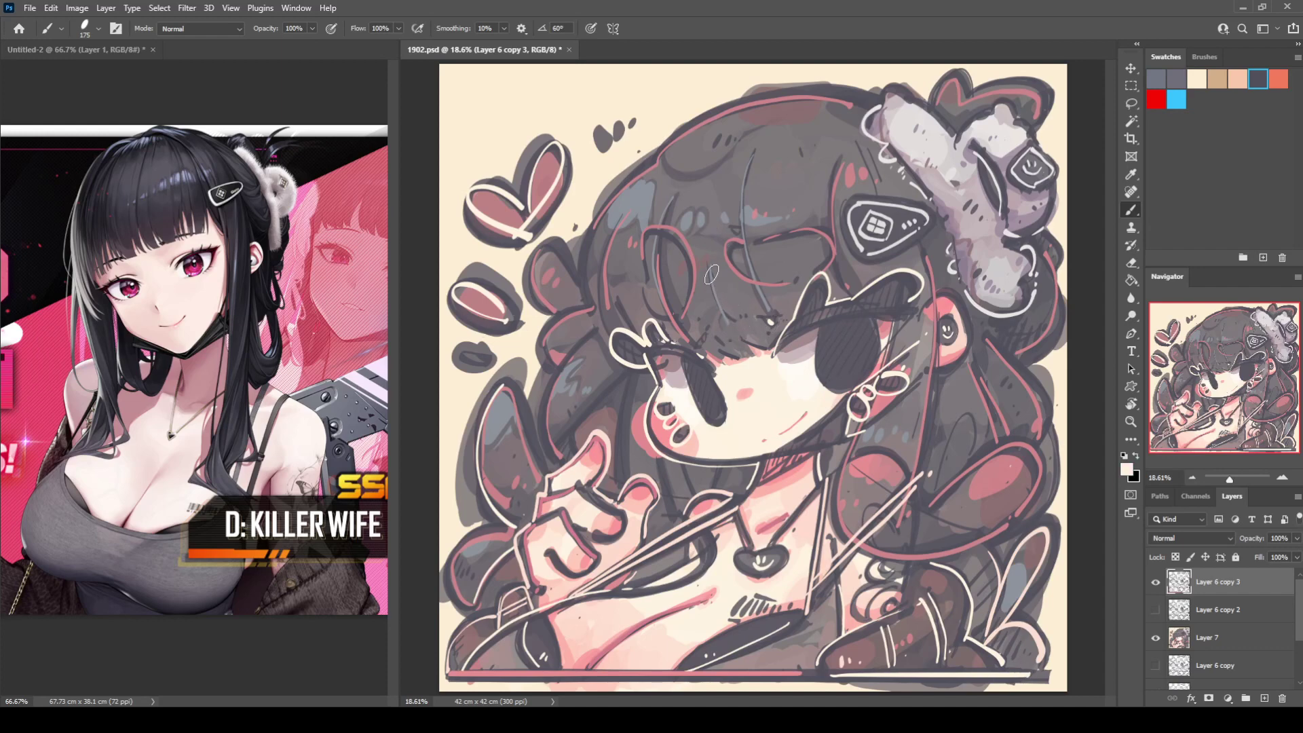
drag(709, 267, 734, 313)
drag(736, 301, 741, 311)
drag(670, 193, 659, 331)
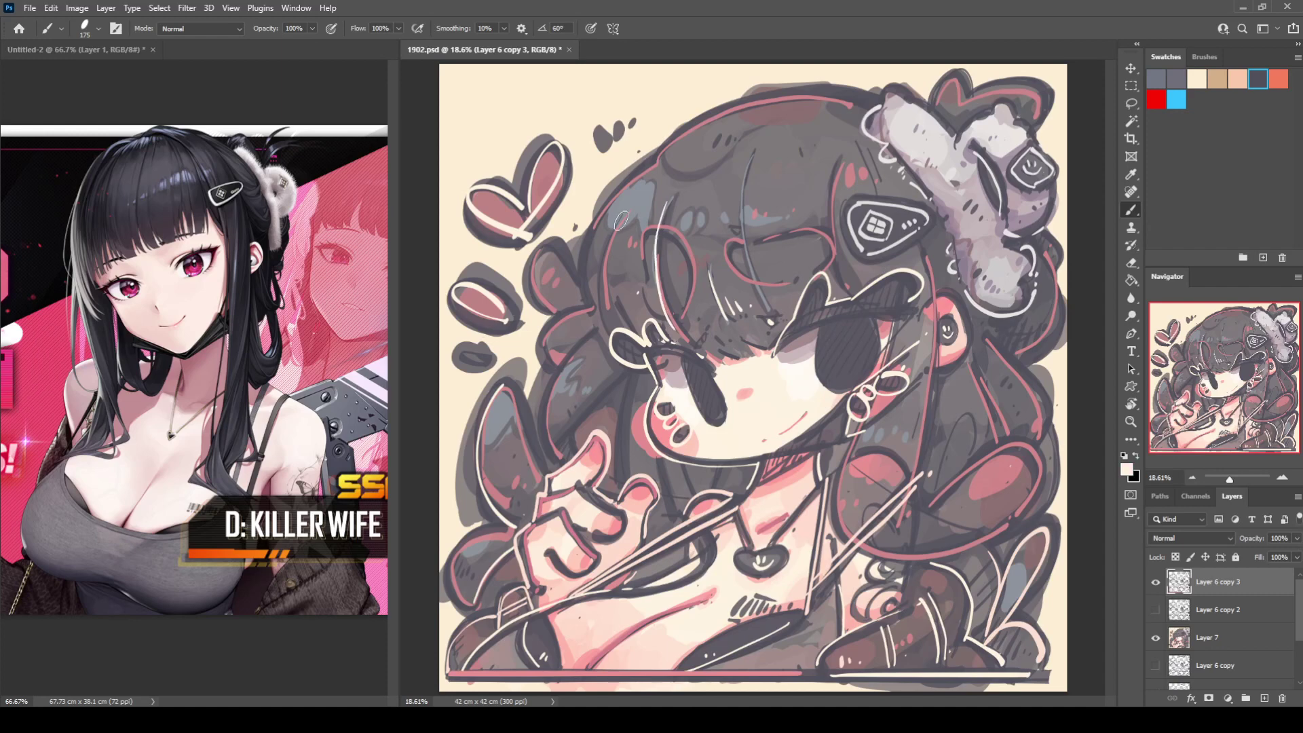
mouse_move(620, 221)
mouse_down()
mouse_move(602, 308)
mouse_move(588, 250)
mouse_move(601, 341)
mouse_up()
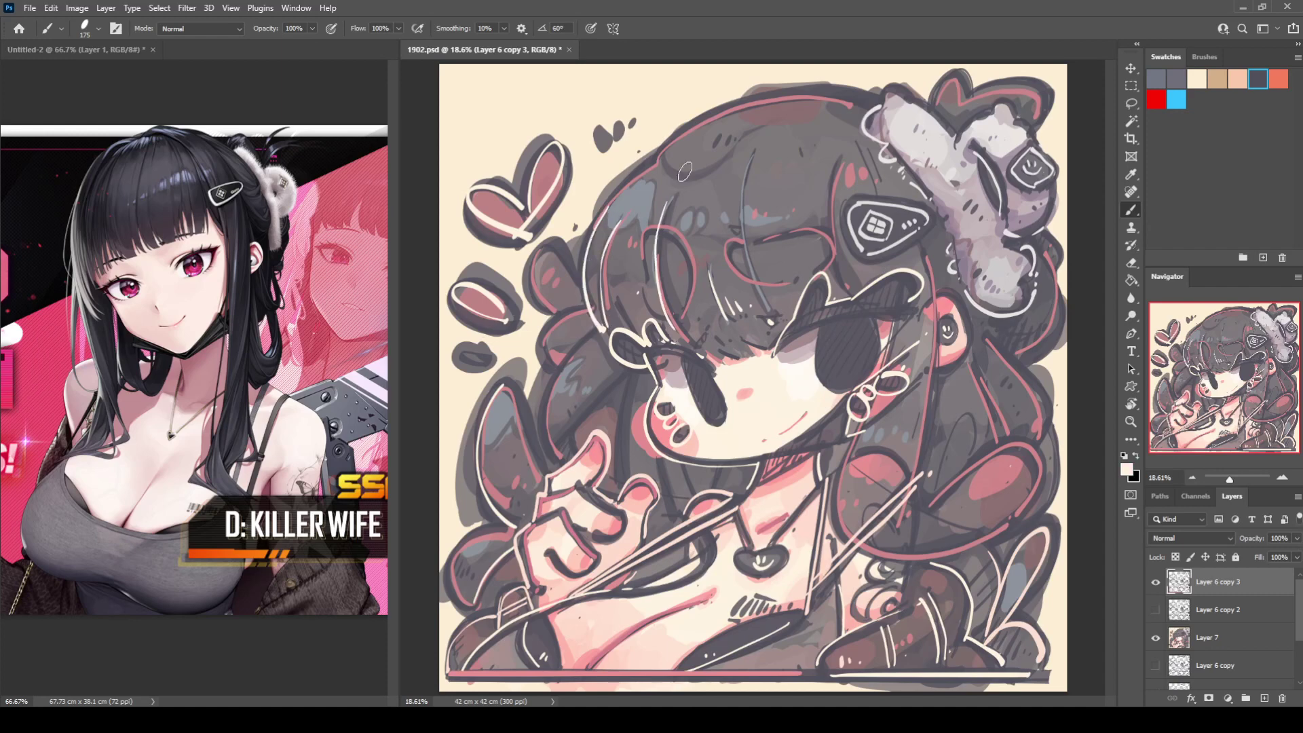
key(ctrl+z)
key(ctrl+z)
key(ctrl+z)
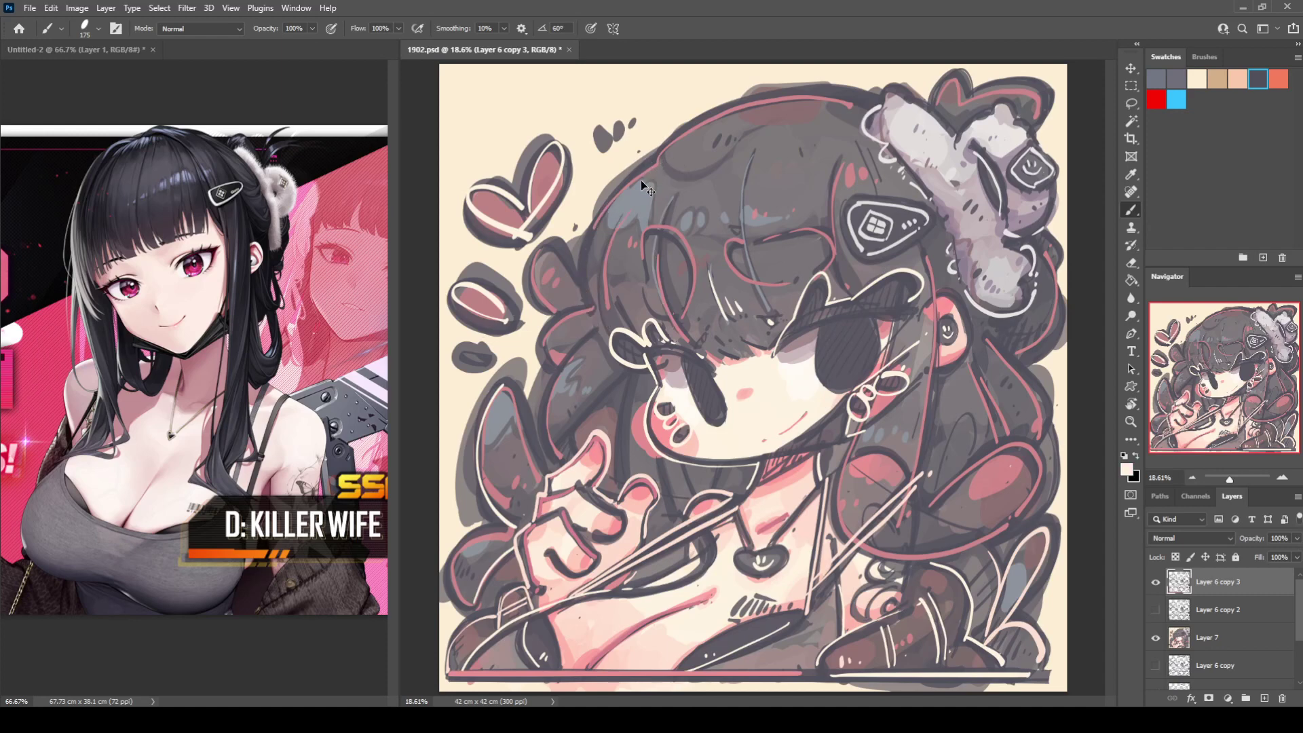
key(ctrl+z)
Step: Outline the triangular hair clip in sampled pale grey and paint both irises with magenta sampled from the reference image
alt+click(927, 202)
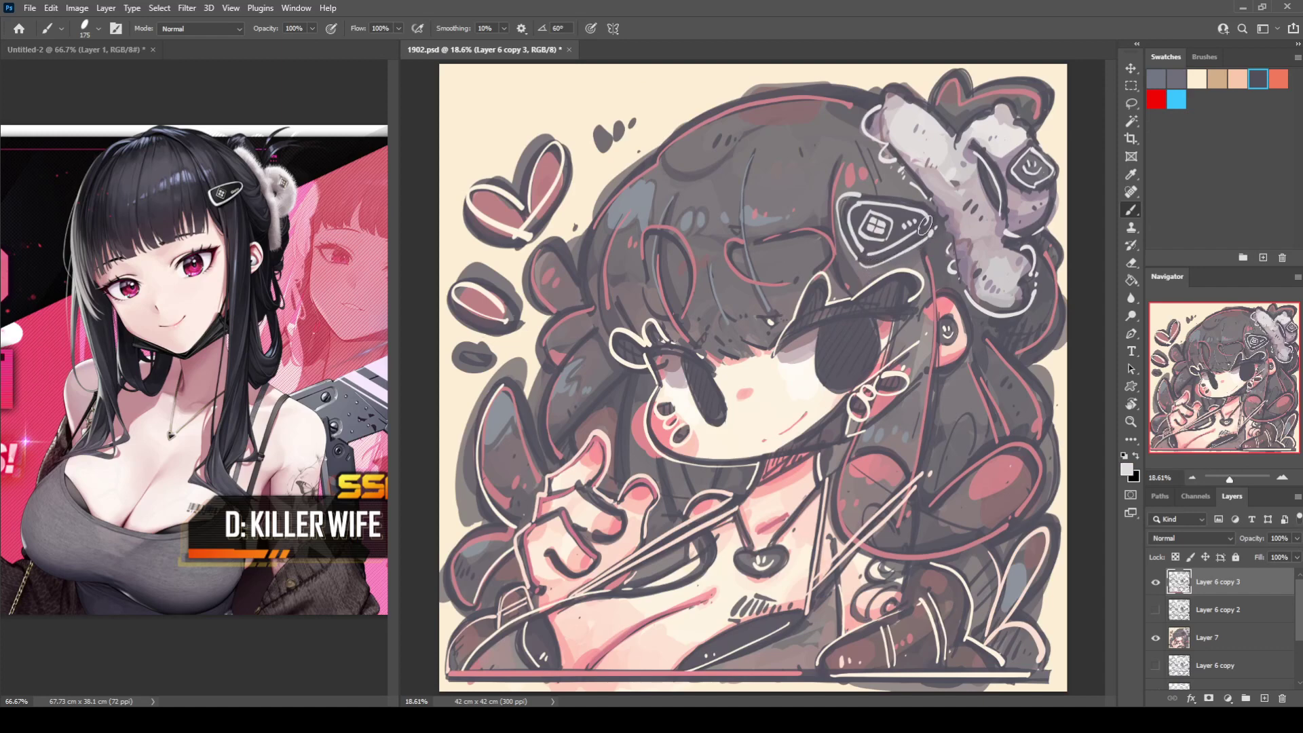
alt+click(198, 264)
mouse_move(850, 373)
mouse_down()
mouse_move(842, 380)
mouse_move(862, 363)
mouse_move(854, 373)
mouse_up()
key(ctrl+z)
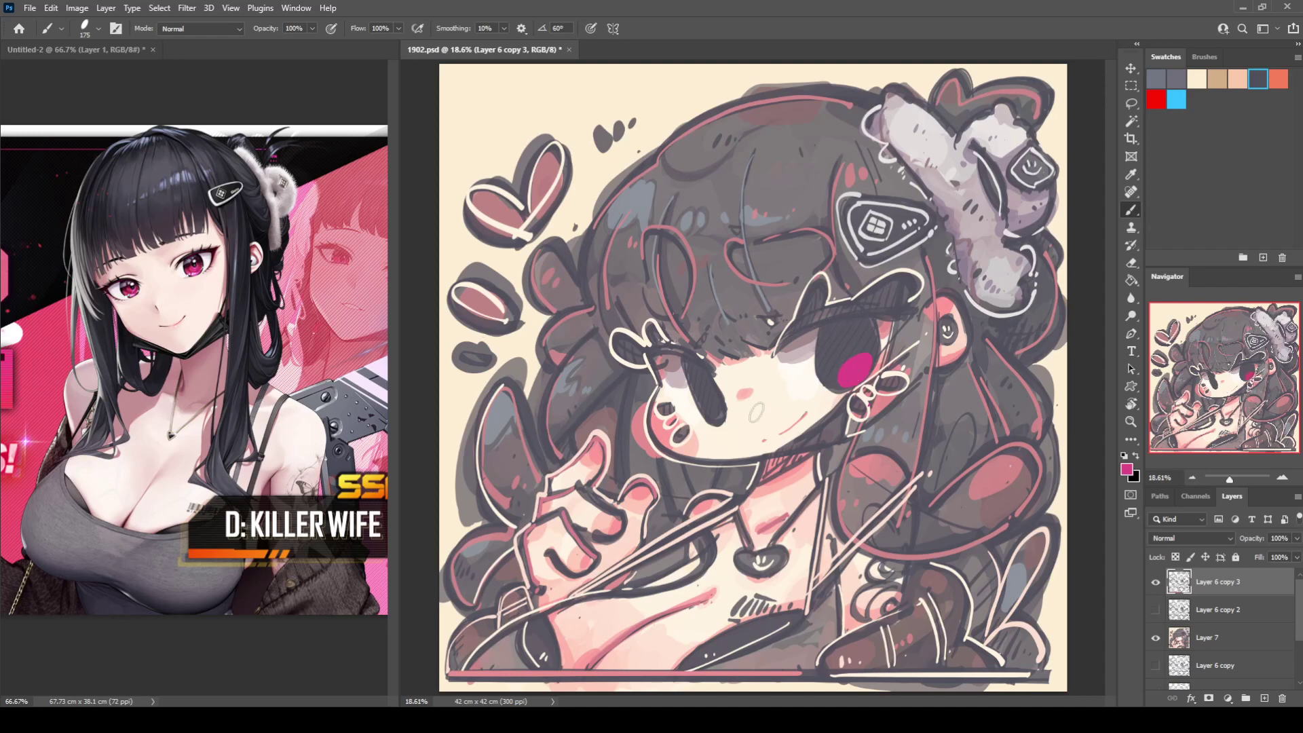
drag(725, 410, 712, 399)
Step: Try a lighter pink on the iris and outline the lower edges of both irises in pale grey sampled from the fur ornament
click(1126, 470)
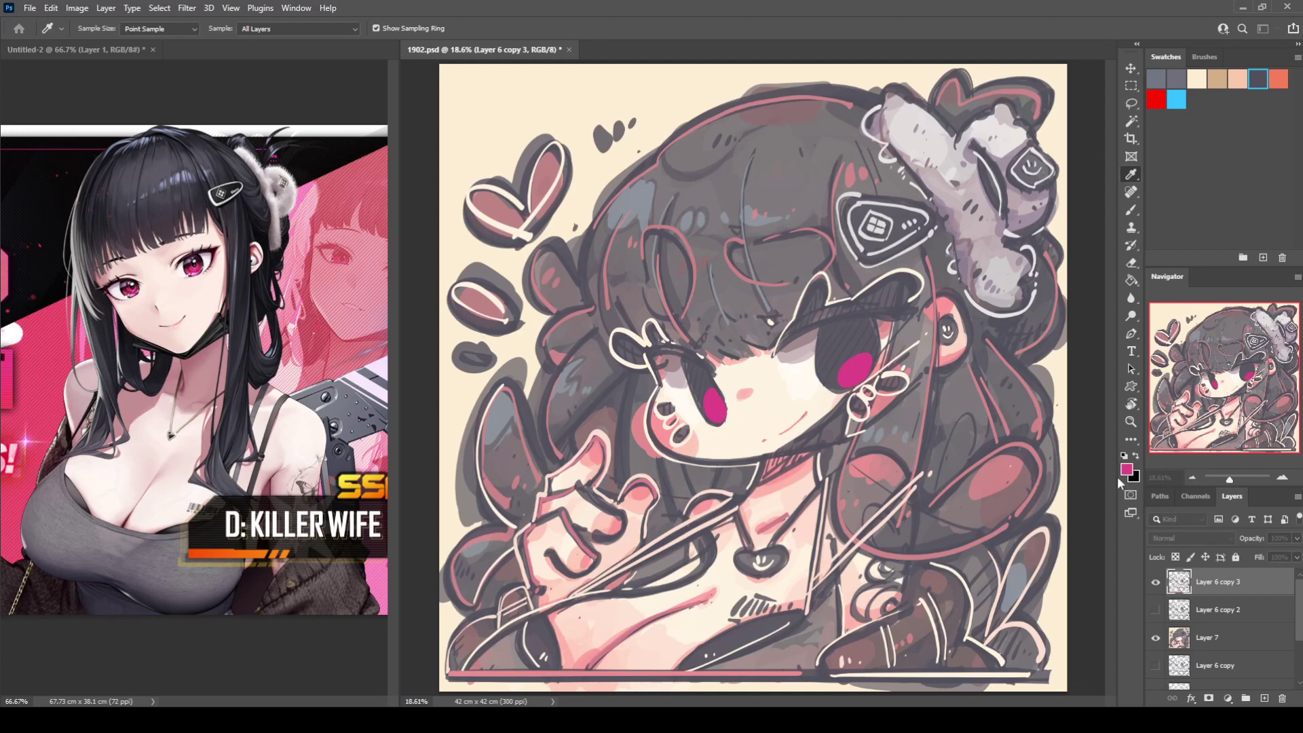
key(b)
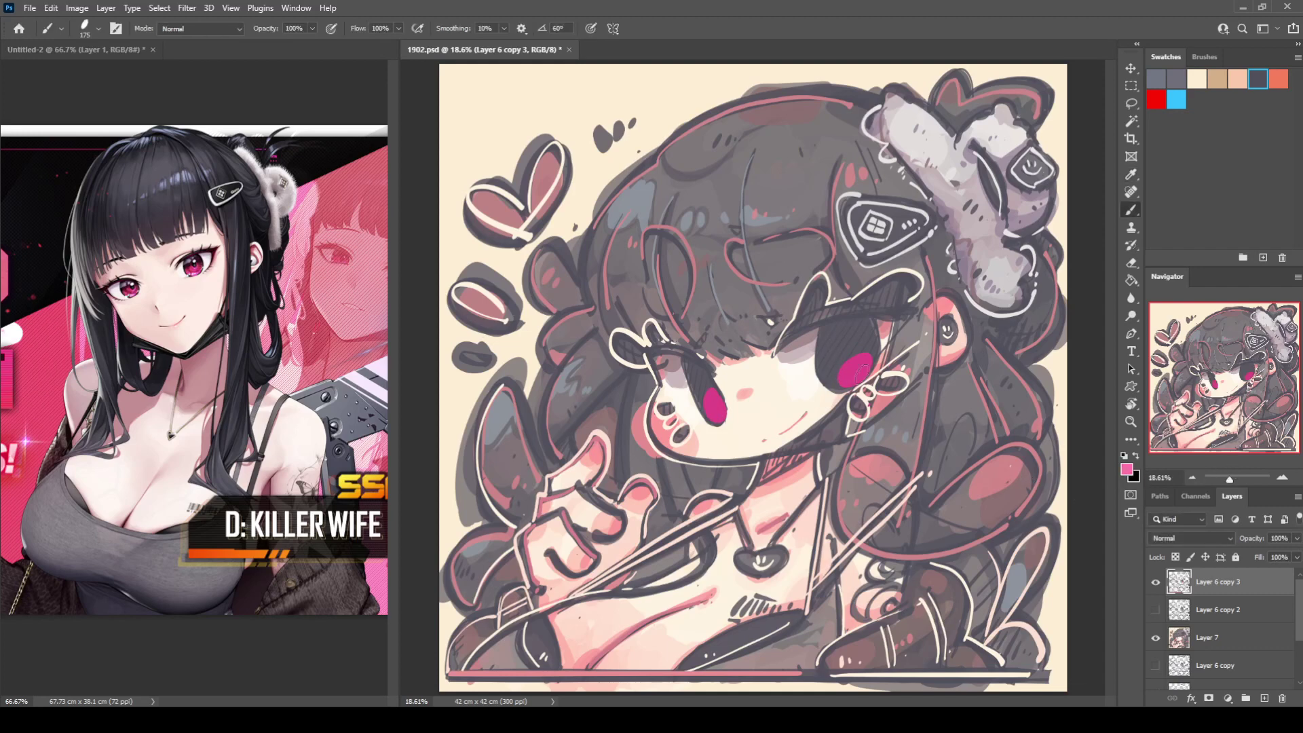
mouse_move(847, 387)
mouse_down()
mouse_move(836, 366)
mouse_move(848, 356)
mouse_move(839, 377)
mouse_move(852, 353)
mouse_move(868, 351)
mouse_move(878, 374)
mouse_up()
alt+click(939, 146)
key(ctrl+z)
drag(847, 390, 857, 352)
key(ctrl+z)
mouse_move(699, 401)
mouse_down()
mouse_move(713, 394)
mouse_move(719, 424)
mouse_move(702, 387)
mouse_move(719, 421)
mouse_up()
key(ctrl+z)
Step: Sample the cream and draw a looped bow over the hair strand above the shoulder
alt+click(861, 561)
mouse_move(896, 534)
mouse_down()
mouse_move(869, 538)
mouse_move(875, 562)
mouse_move(923, 515)
mouse_move(898, 572)
mouse_move(893, 543)
mouse_move(905, 541)
mouse_up()
click(938, 526)
click(945, 523)
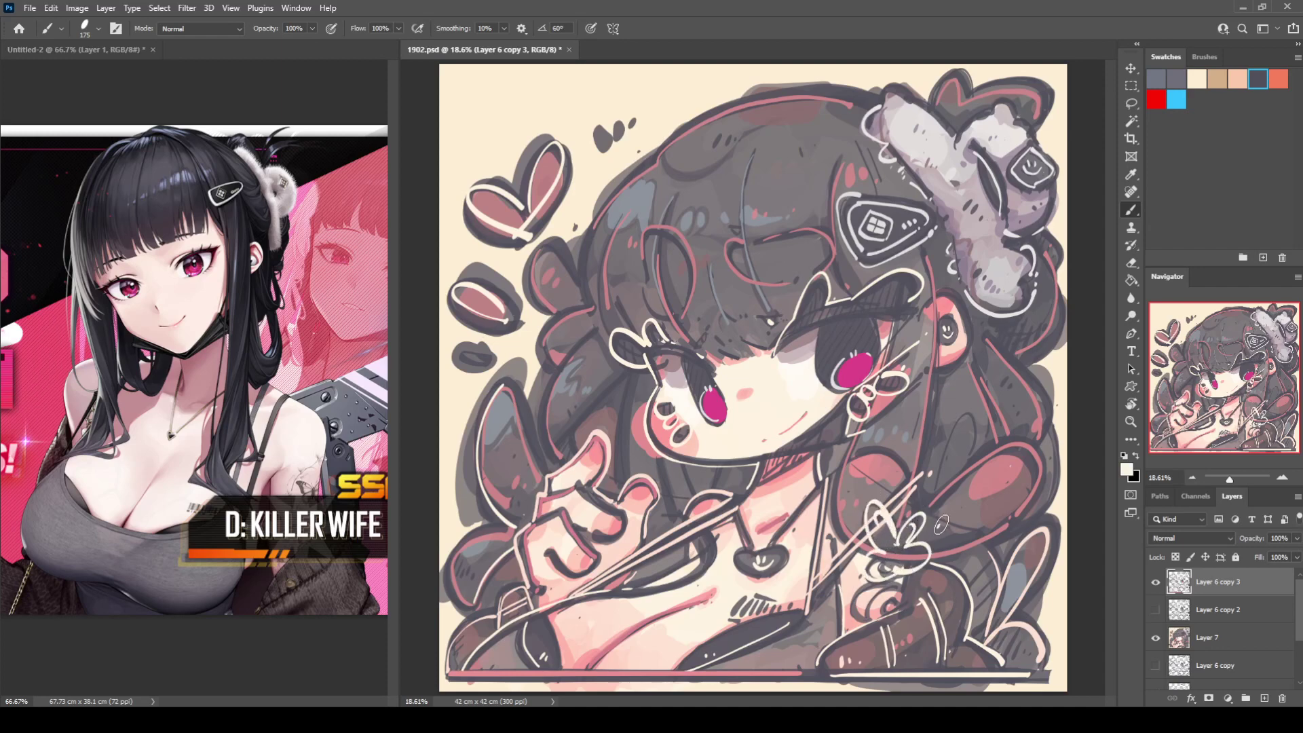
Step: Add small near-white highlight strokes in the eyes and check the drawing in a horizontally flipped view
alt+click(906, 556)
key(ctrl+shift+h)
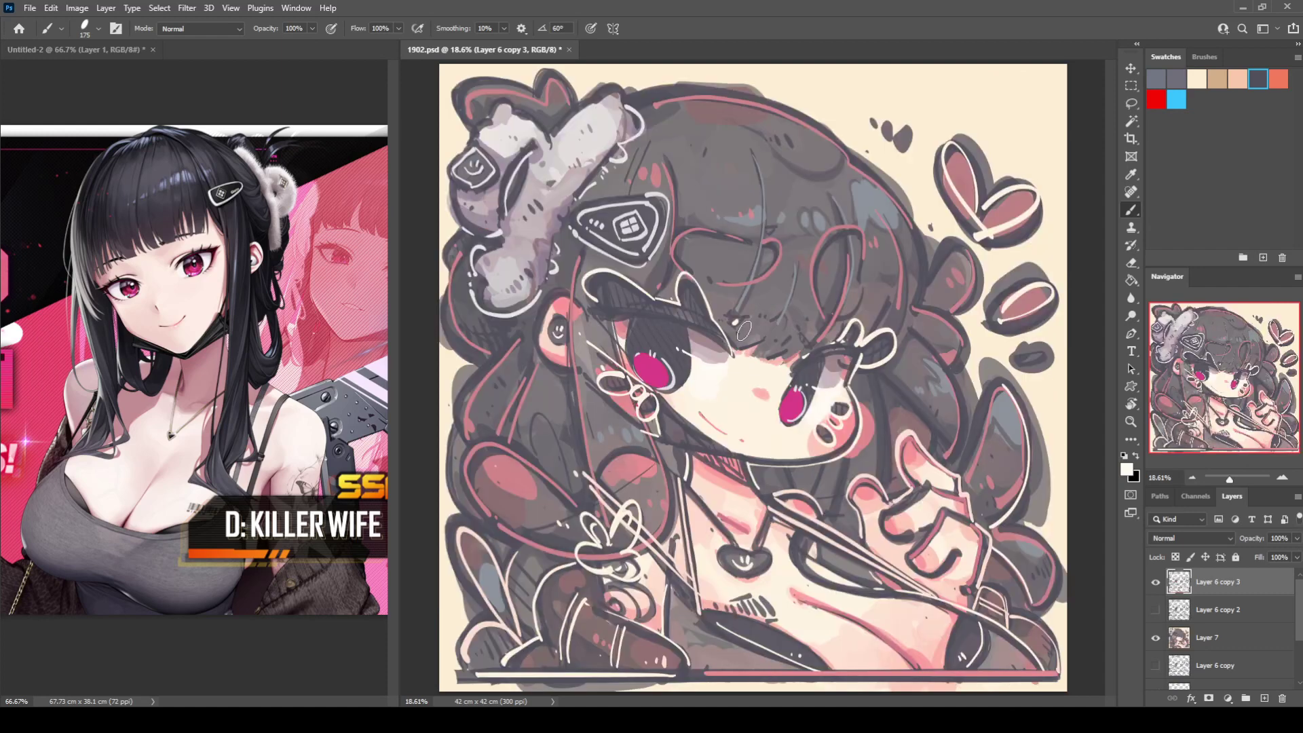
key(h)
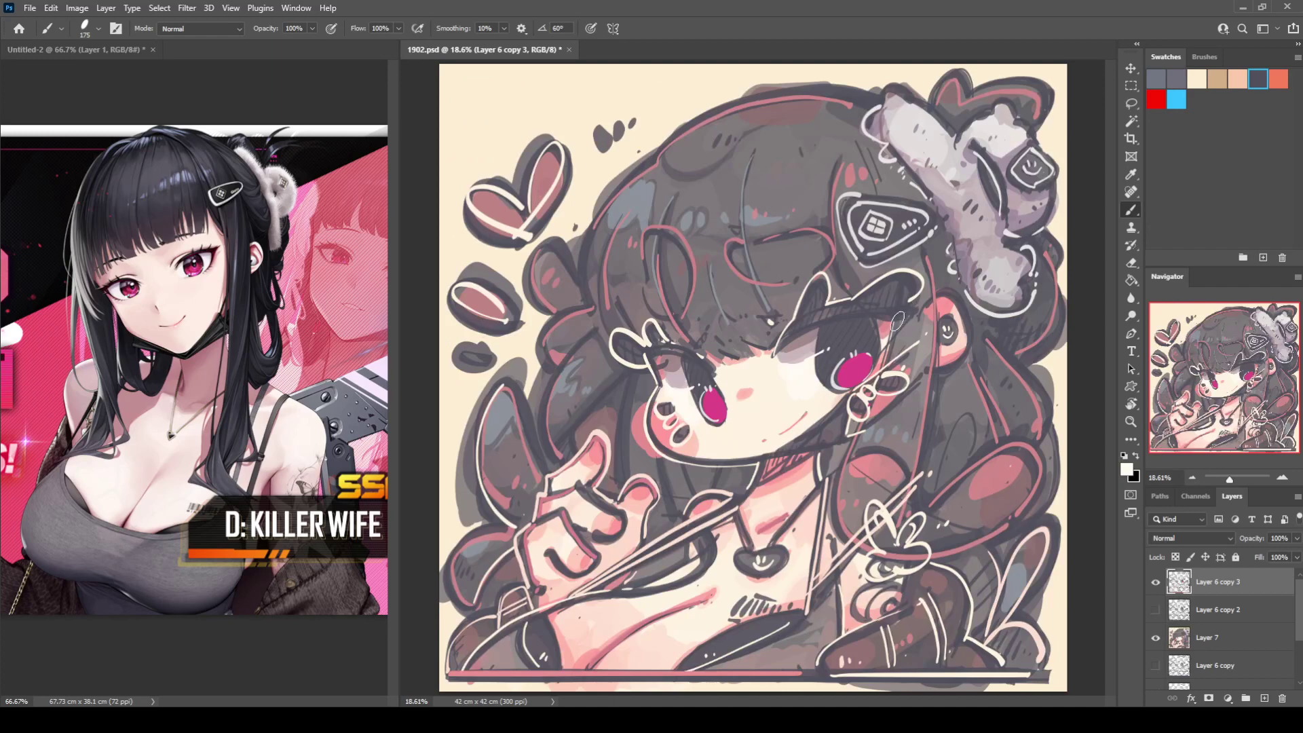
Step: Outline the outer eyelashes of the eye nearest the ear in near-white
mouse_move(908, 303)
mouse_down()
mouse_move(923, 299)
mouse_move(876, 312)
mouse_up()
mouse_move(873, 311)
mouse_down()
mouse_move(909, 307)
mouse_move(853, 309)
mouse_move(927, 304)
mouse_move(882, 315)
mouse_up()
key(ctrl+z)
key(ctrl+z)
Step: Check the artwork with the view flipped horizontally, restore its orientation and save the document
alt+click(667, 361)
alt+click(663, 363)
key(ctrl+shift+h)
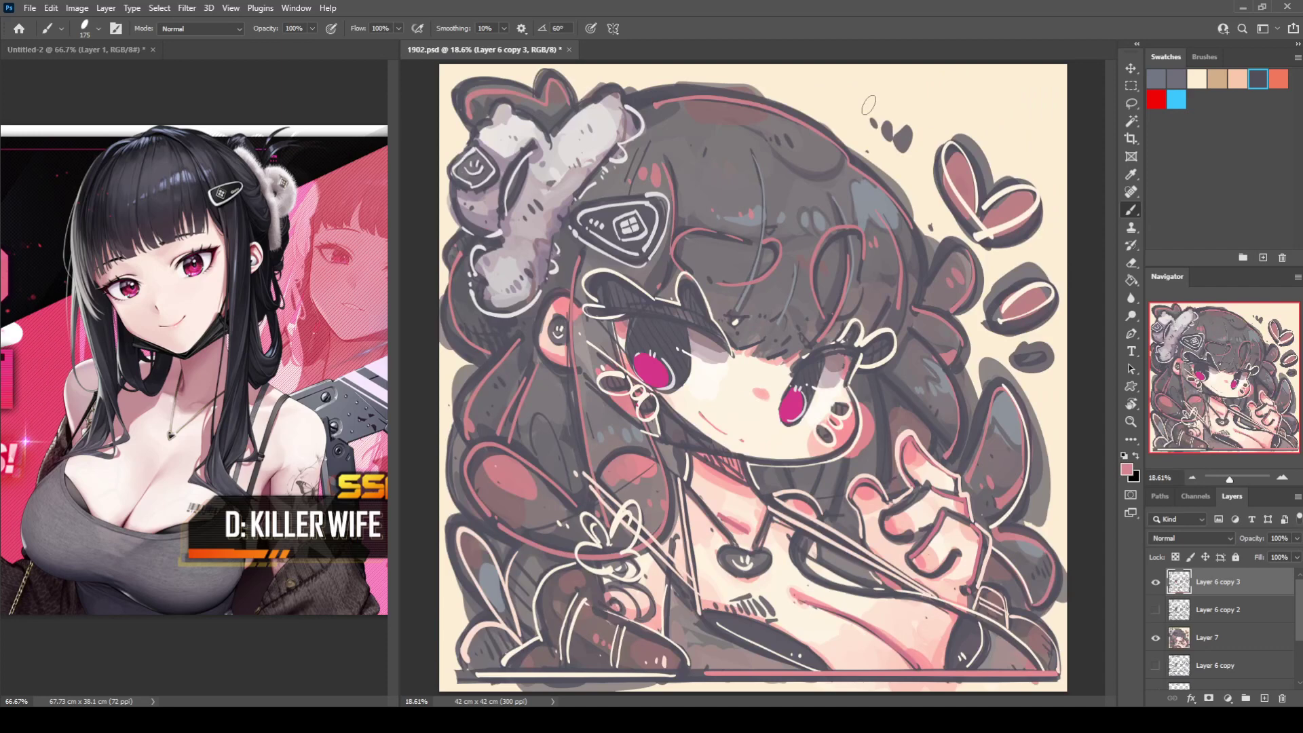
key(ctrl+shift+h)
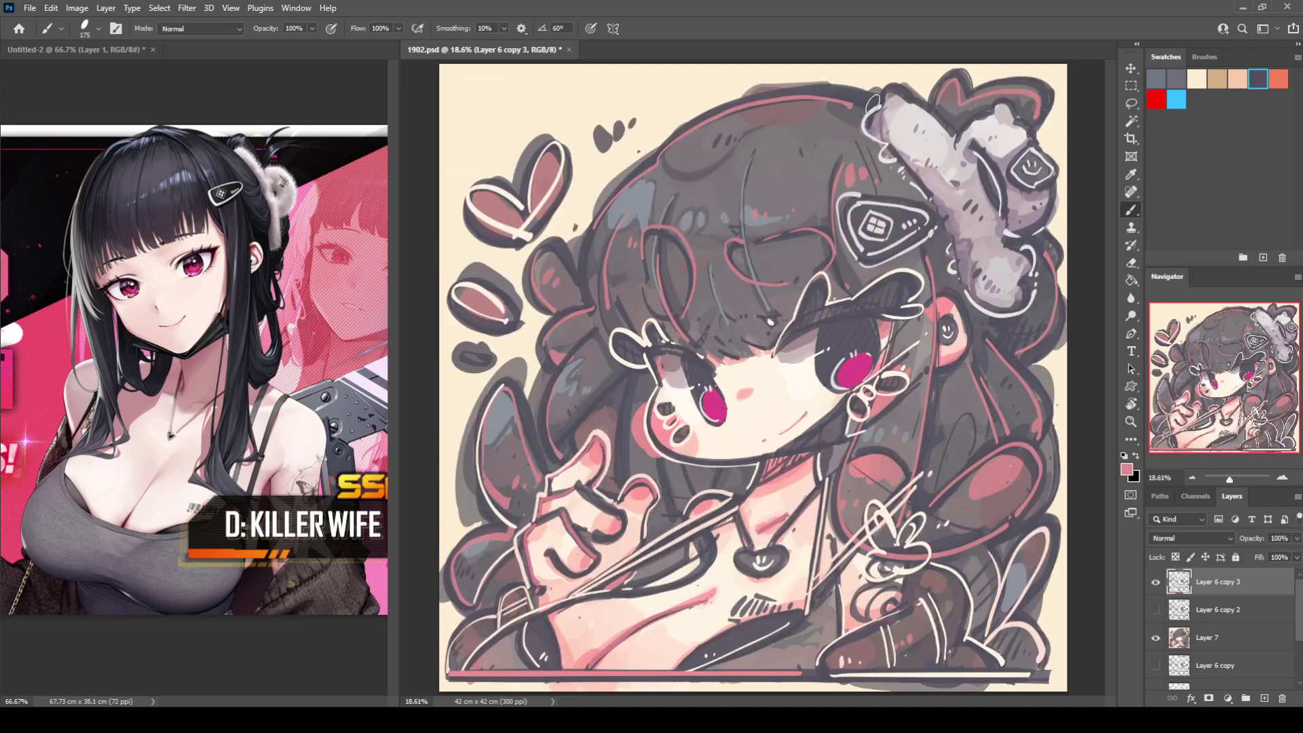
key(ctrl+s)
Step: Choose a brighter pink, paint accents on the heart, the oval doodle and the hair curl beside them, and save the document
key(i)
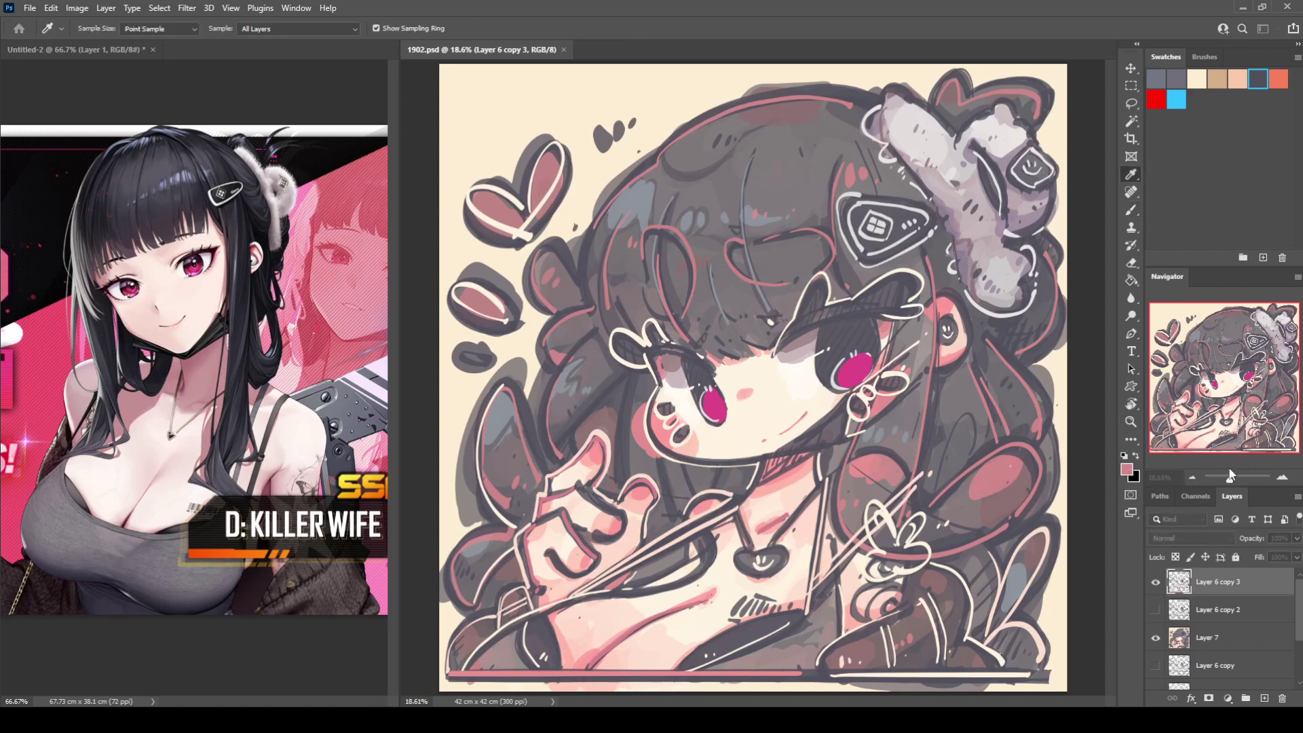
key(b)
mouse_move(500, 213)
mouse_down()
mouse_move(528, 226)
mouse_move(514, 245)
mouse_up()
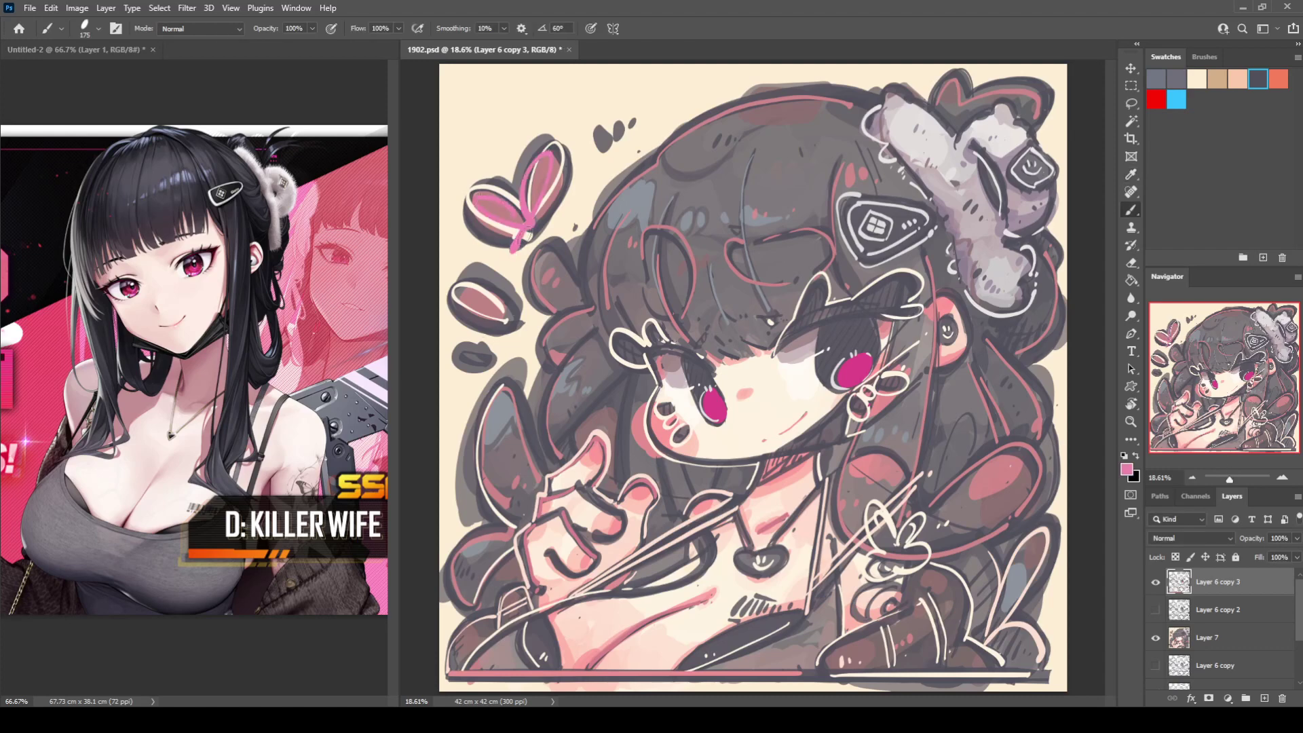
drag(481, 309, 505, 319)
drag(553, 253, 577, 288)
key(ctrl+s)
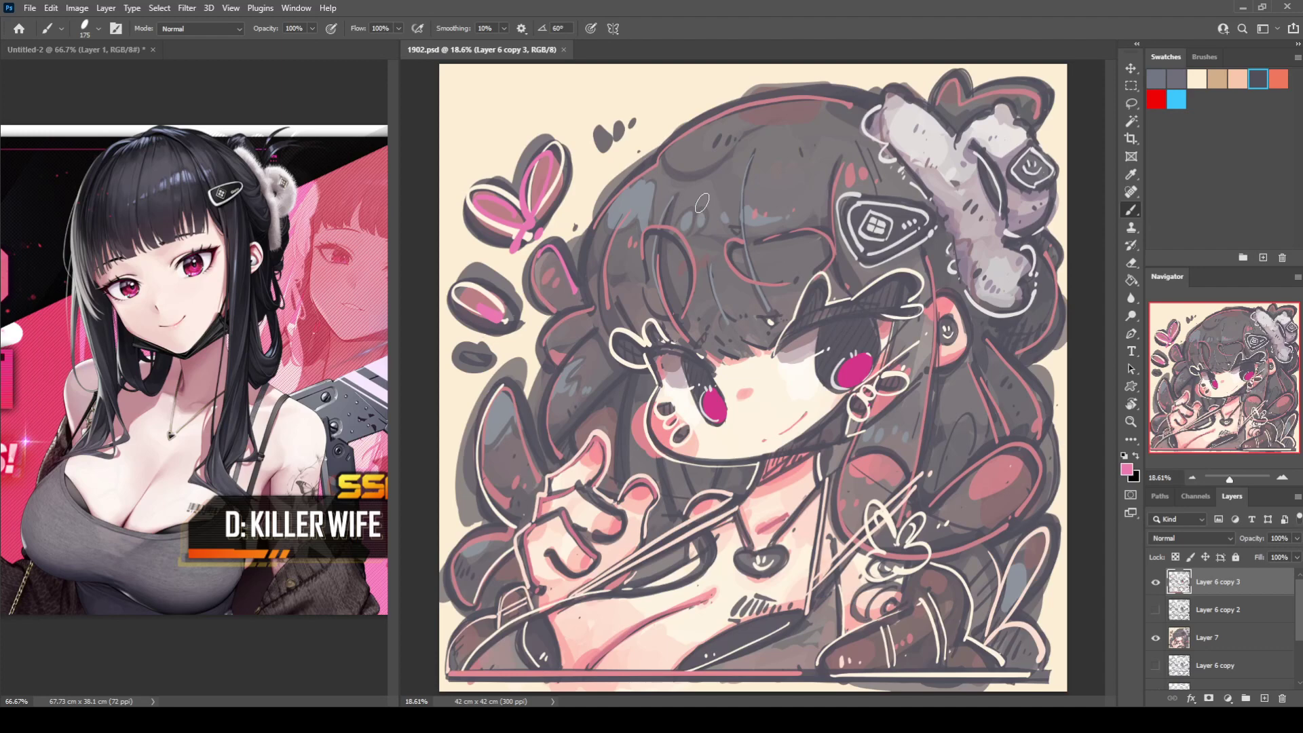
Step: Select the figure and doodles without the cream background and copy that area of Layer 7 to a new layer
key(w)
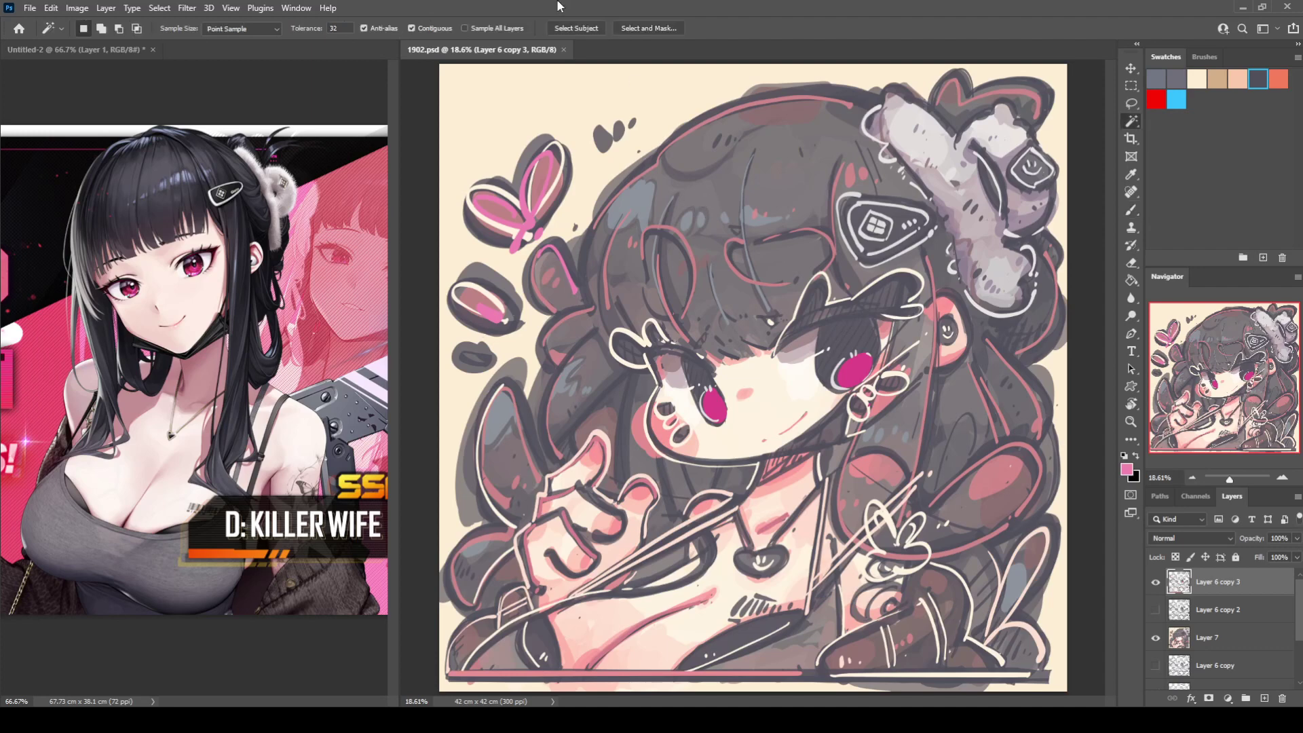
click(712, 99)
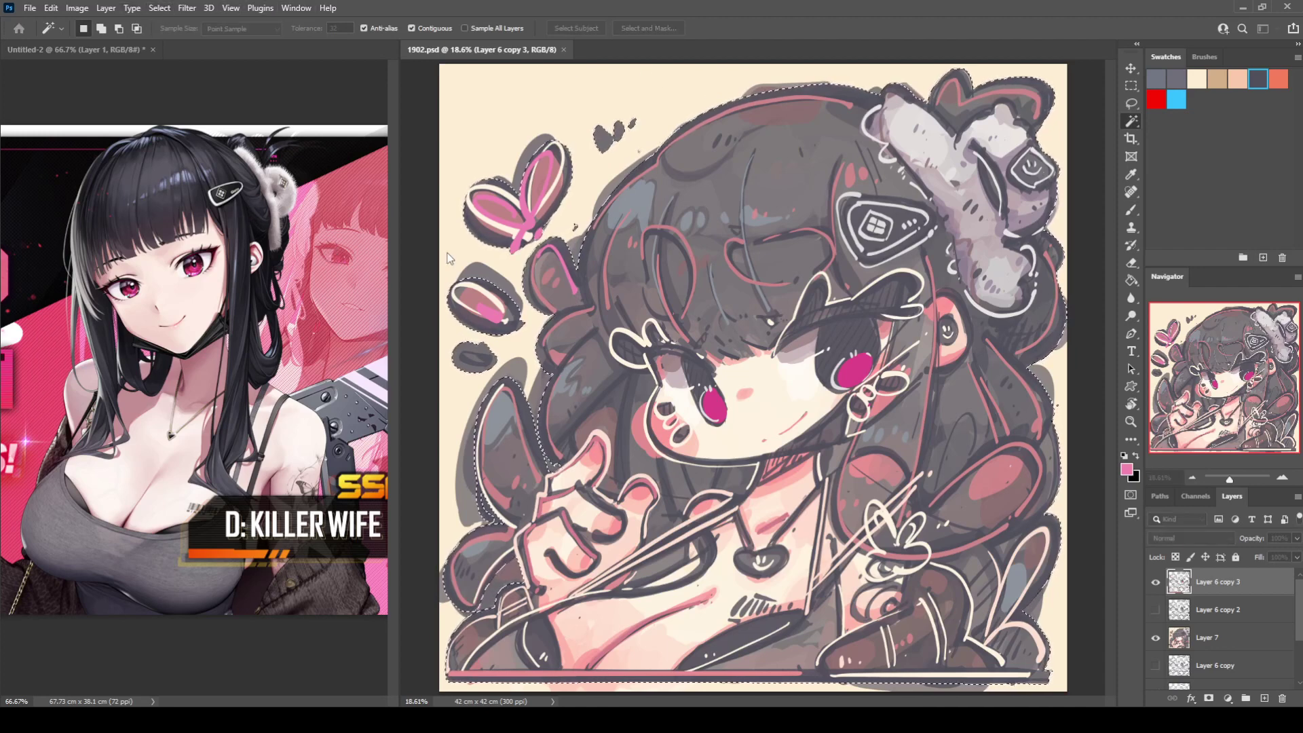
click(1190, 641)
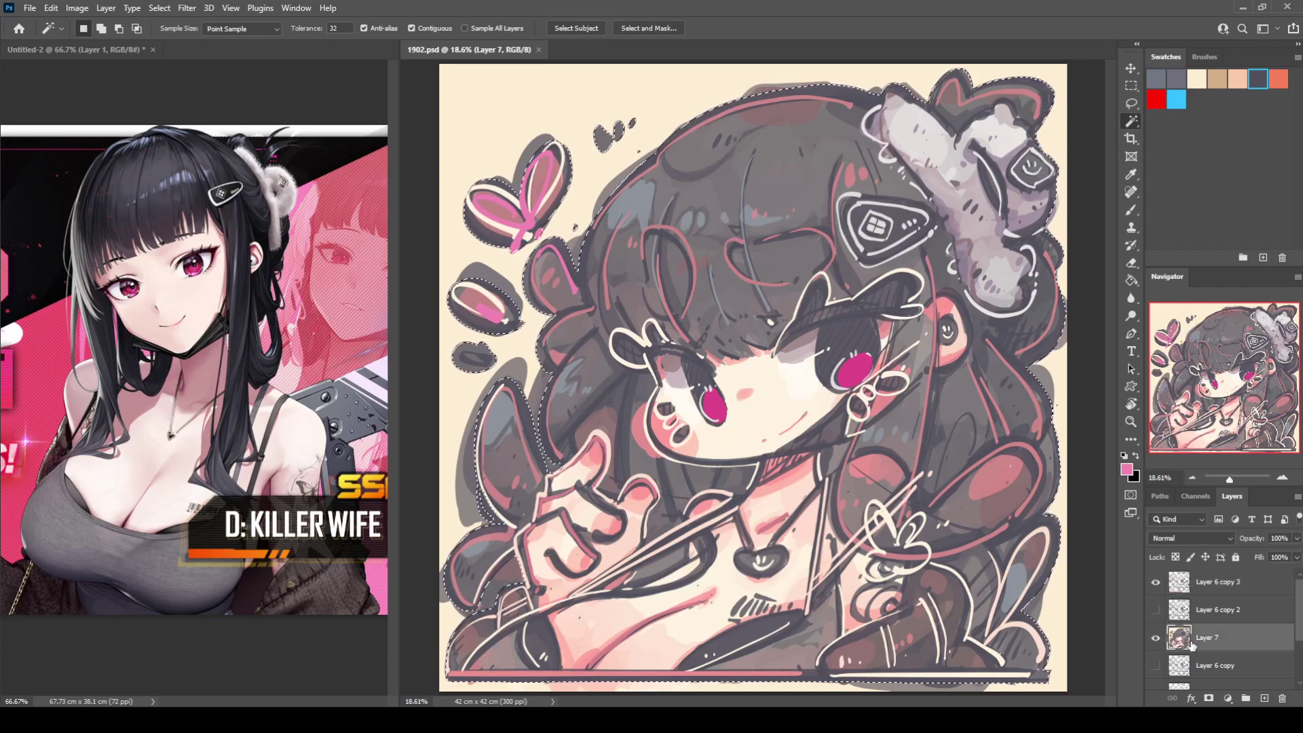
key(ctrl+j)
Step: Compare the artwork with and without Layer 7 and leave Layer 7 hidden
click(1155, 665)
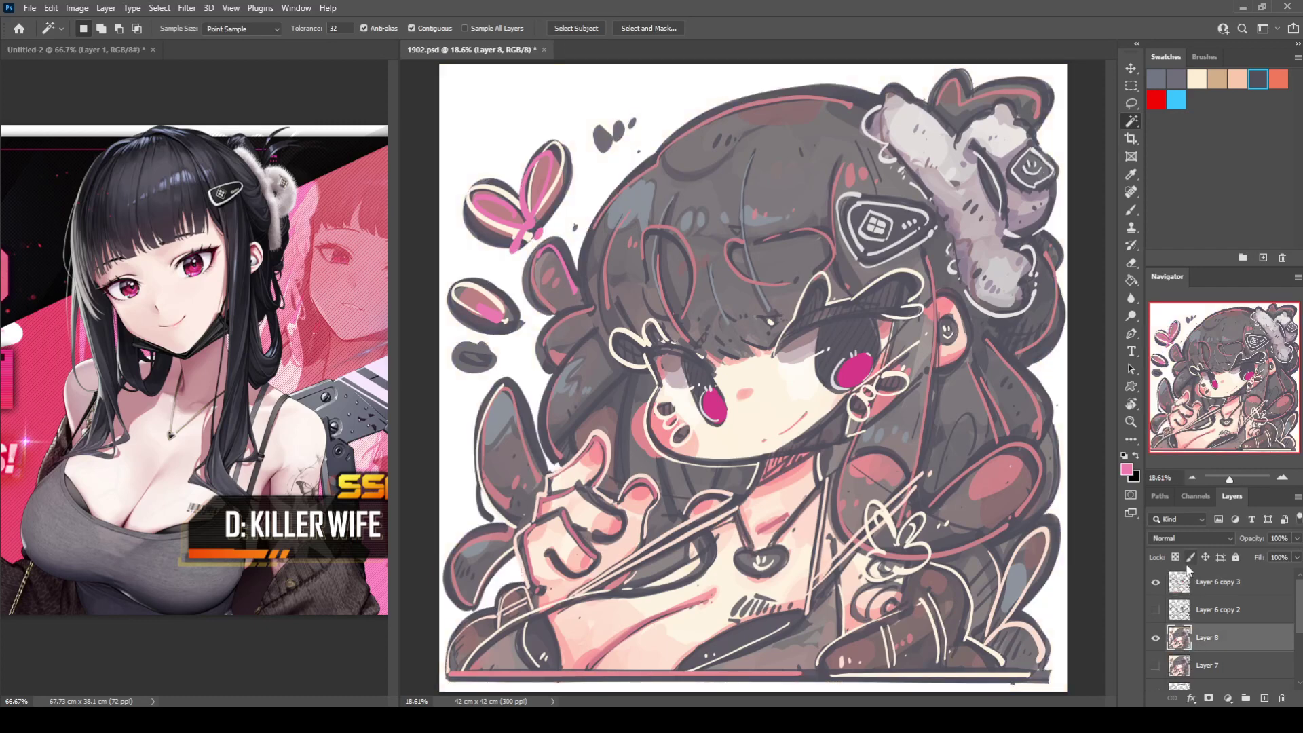
click(1157, 664)
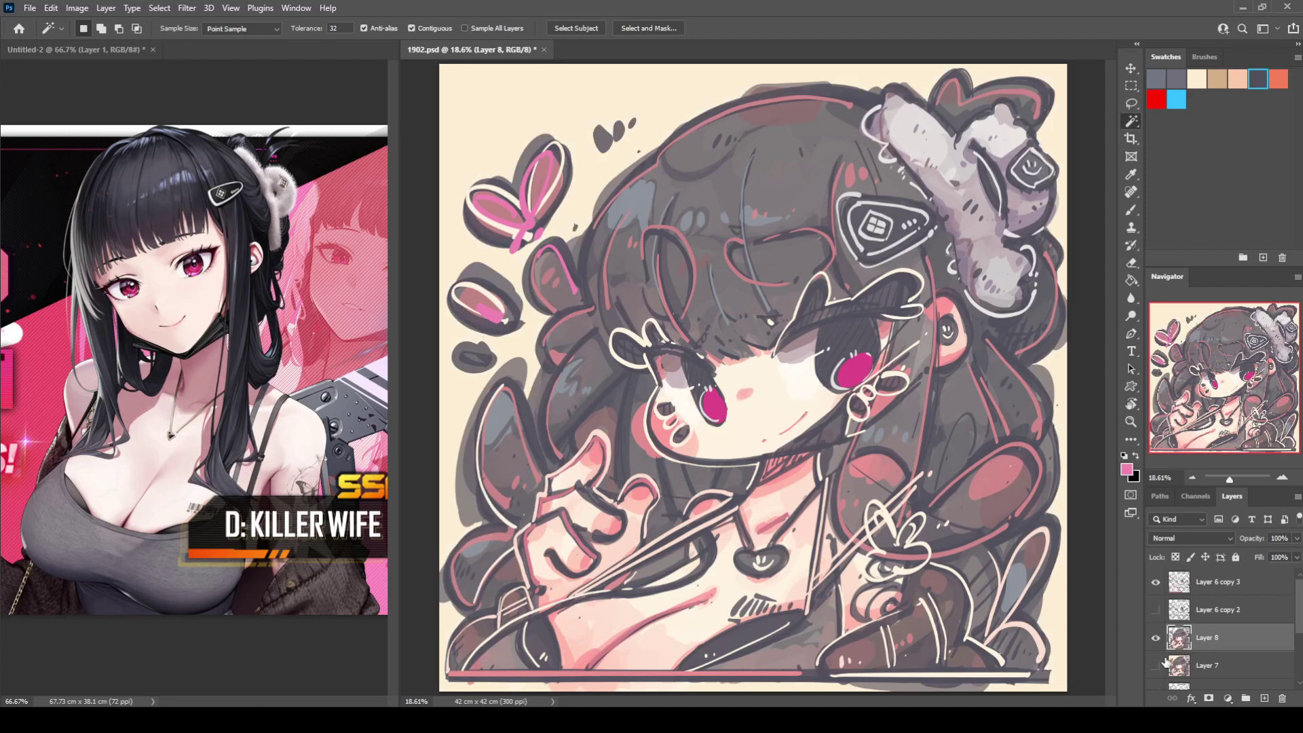
click(1156, 664)
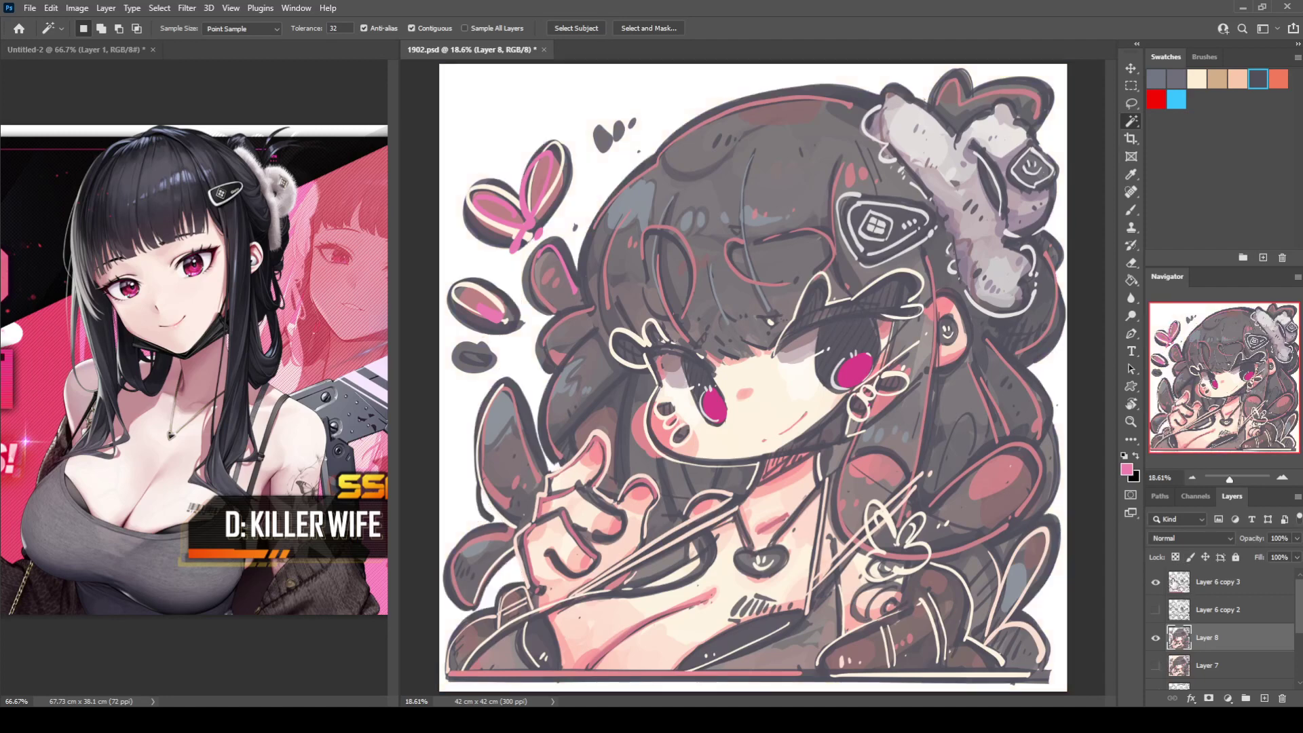
Step: Fill the gap along the outer edge of the hair curl beside the raised hand with sampled hair colours
key(b)
alt+click(508, 475)
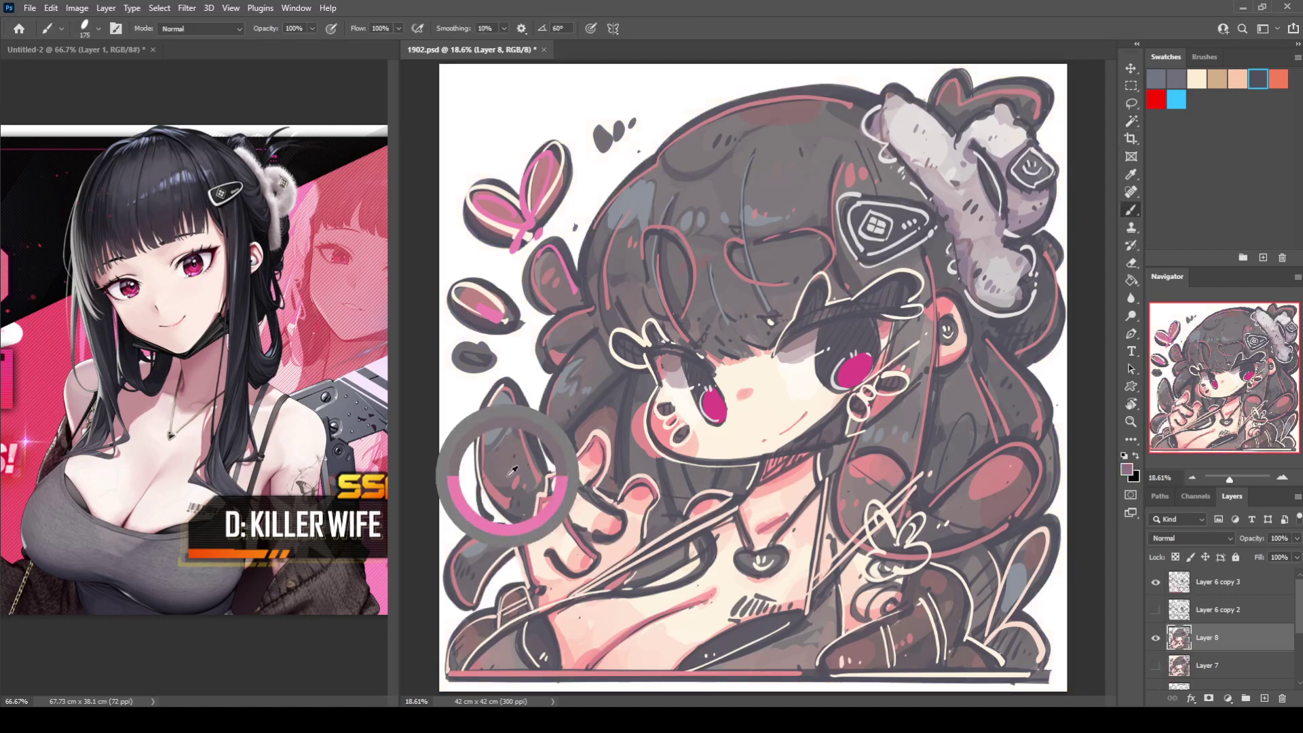
drag(490, 490, 495, 511)
alt+click(487, 493)
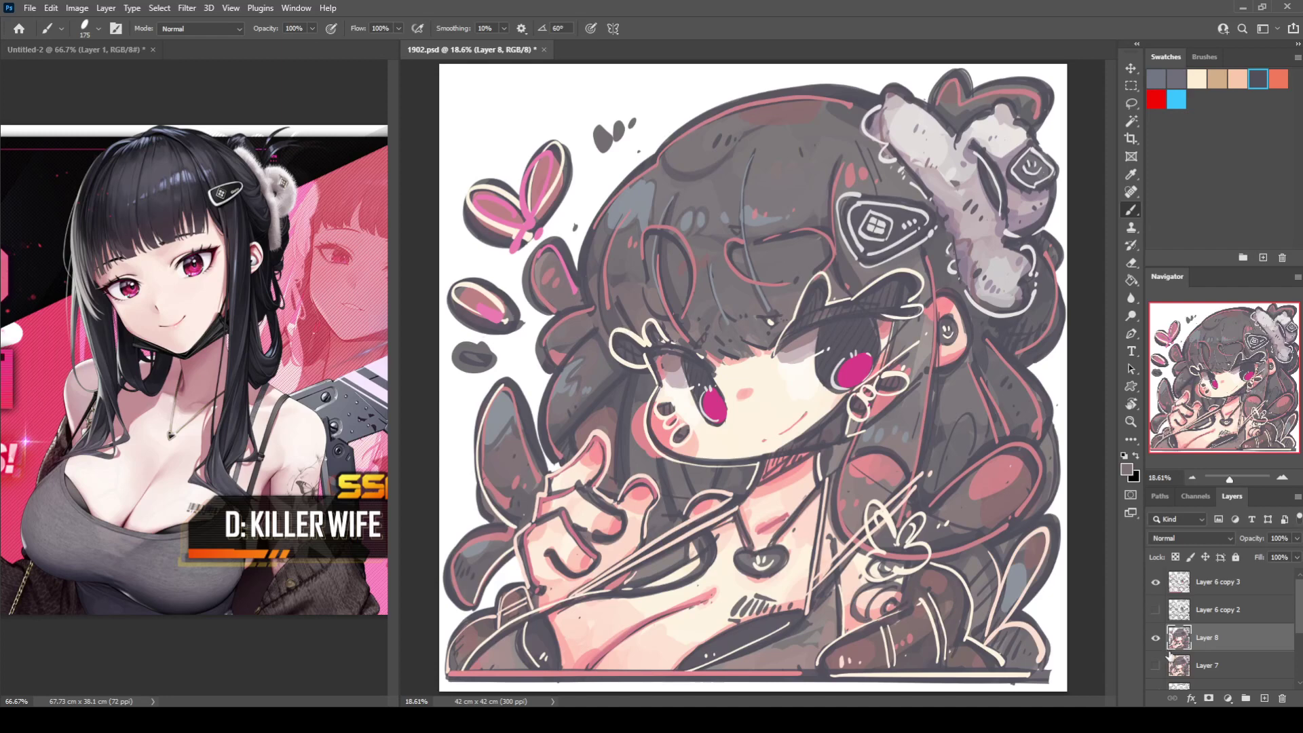
Step: Erase the grey fill between the chin and the raised hand and around the fingertip, and touch up the edge of the gap
key(e)
drag(683, 468, 680, 495)
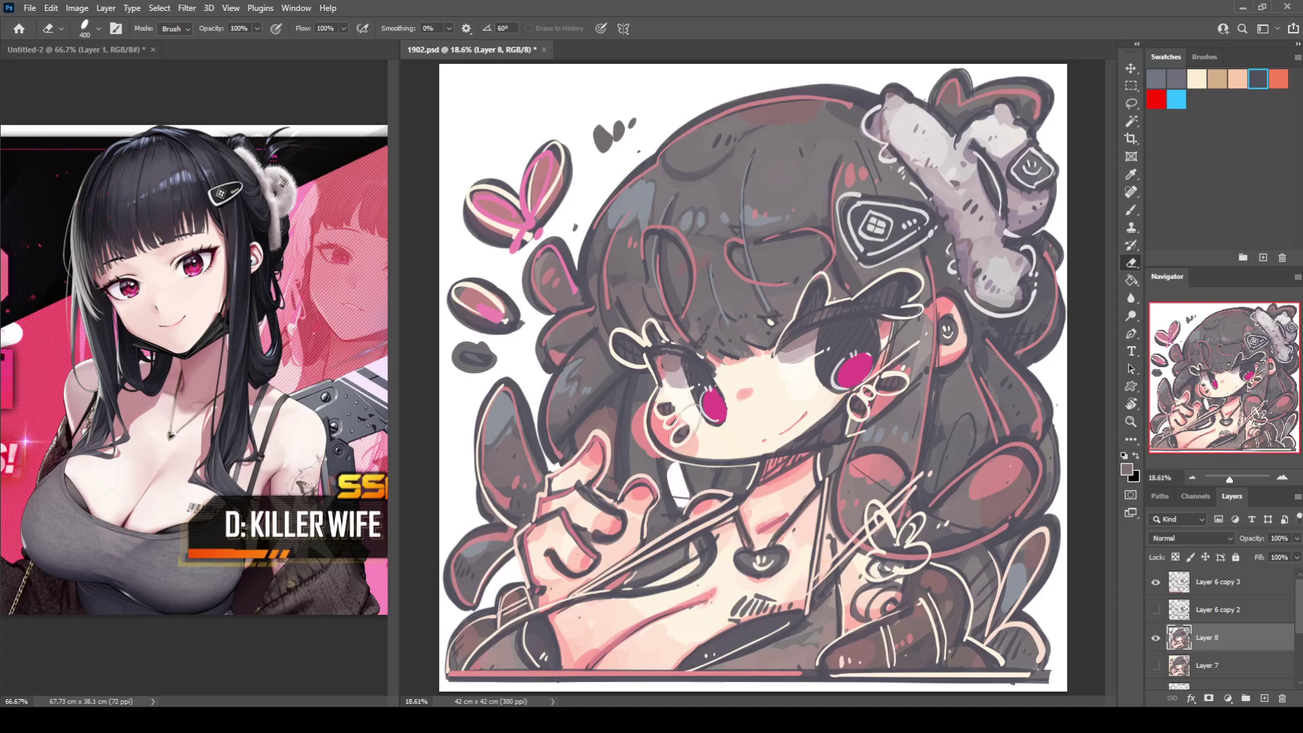
key(ctrl+z)
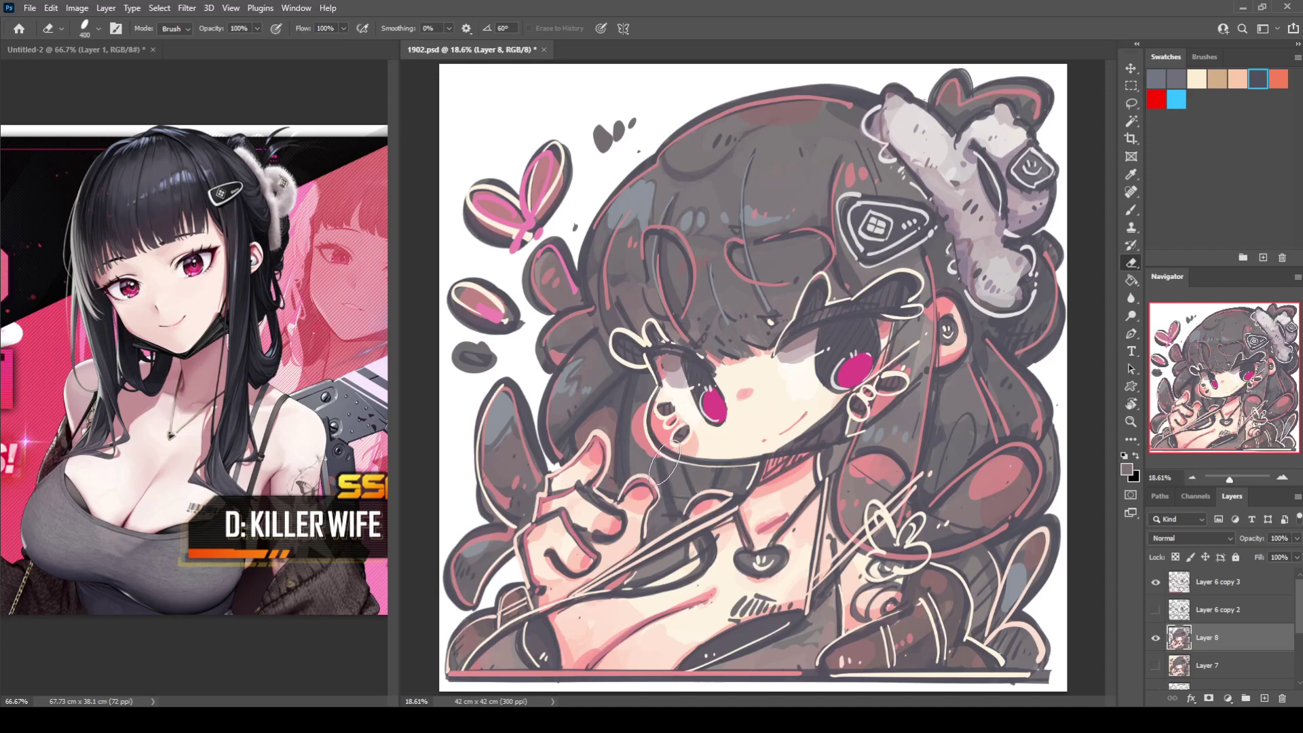
mouse_move(668, 473)
mouse_down()
mouse_move(682, 504)
mouse_move(680, 467)
mouse_up()
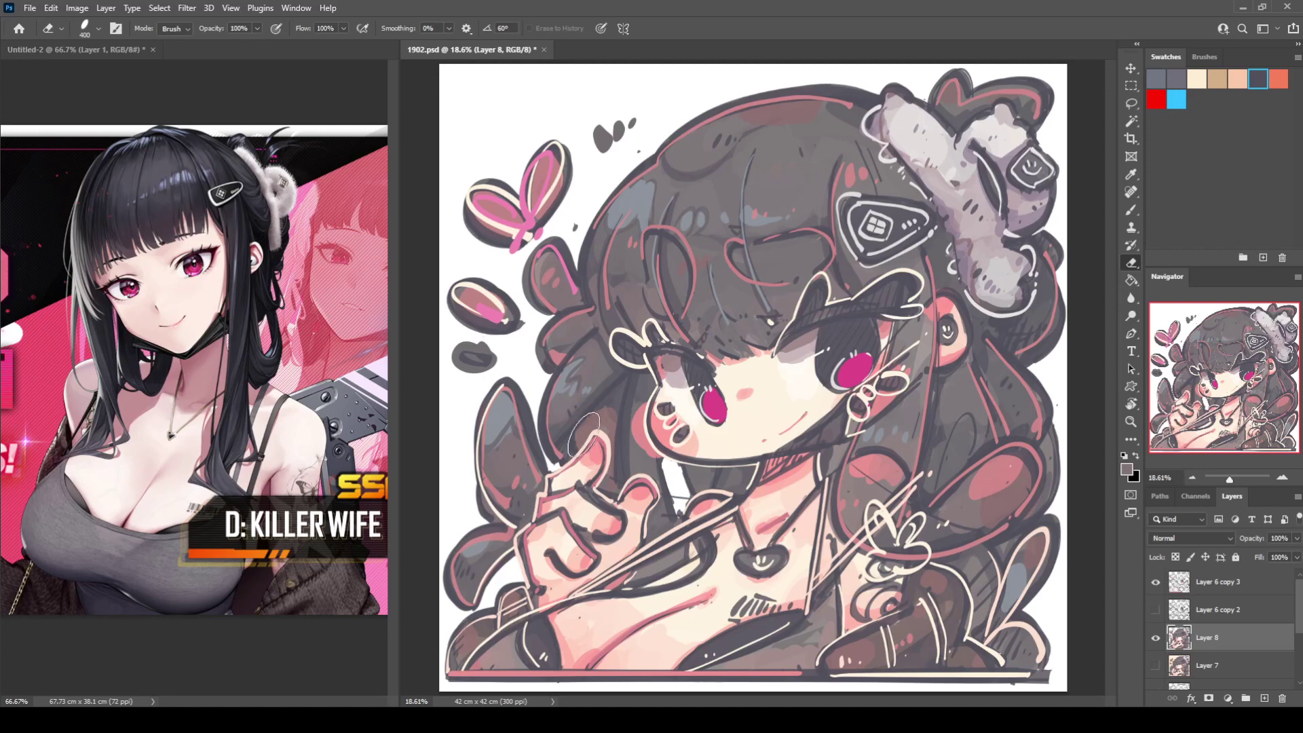
mouse_move(578, 434)
mouse_down()
mouse_move(616, 394)
mouse_move(586, 438)
mouse_move(602, 416)
mouse_up()
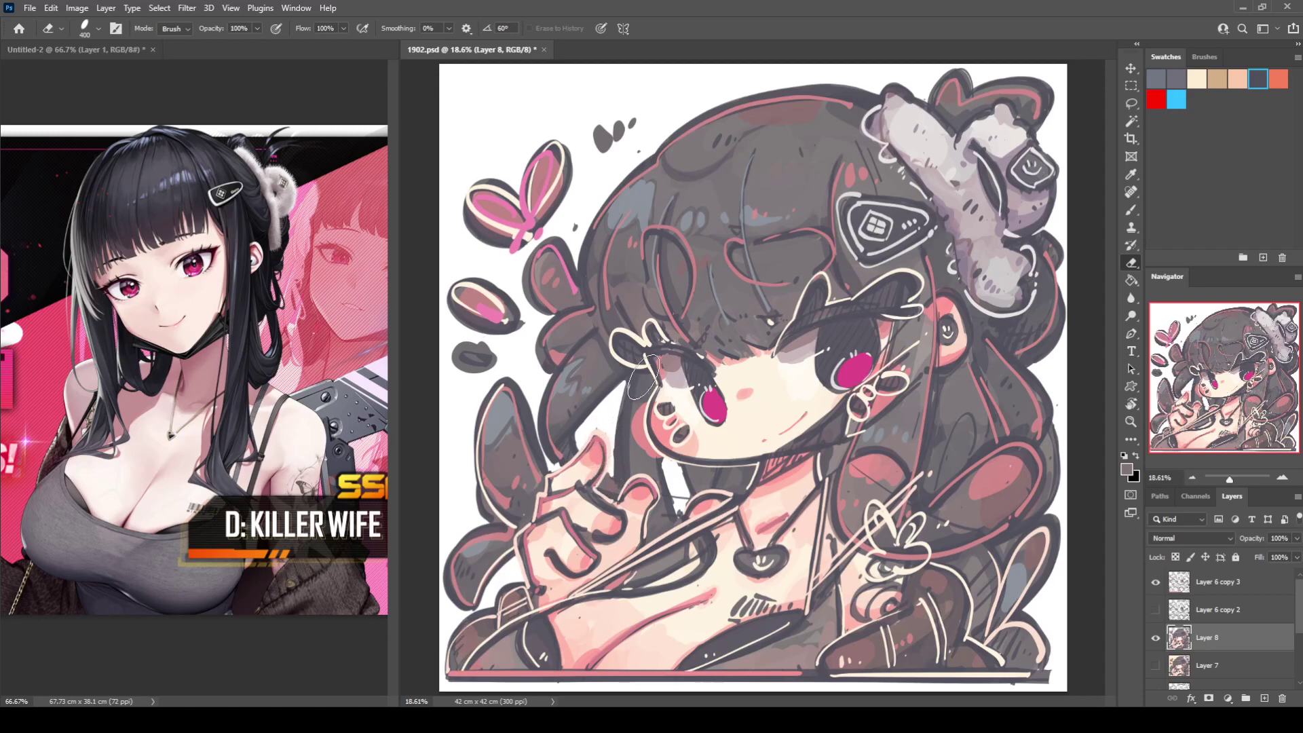
key(b)
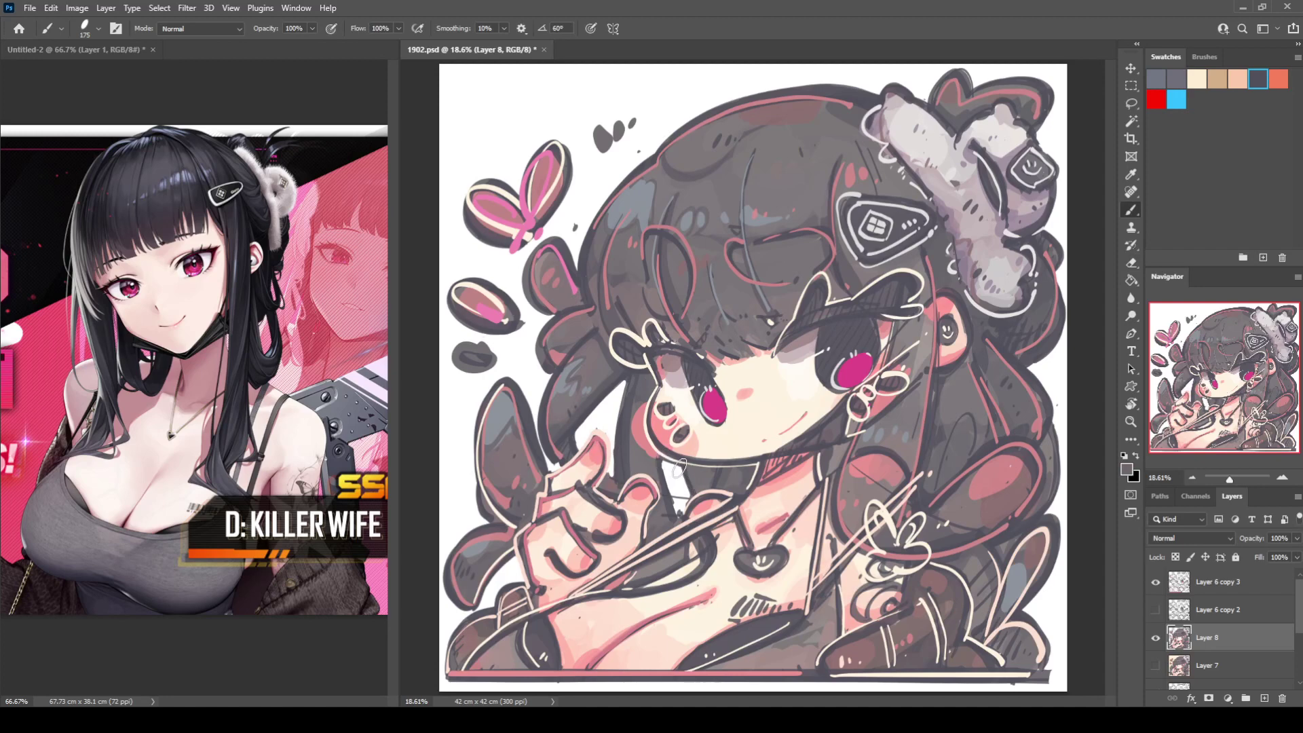
drag(683, 505, 681, 503)
Step: Erase the grey fill between the hair strands below the ear to open a narrow gap
key(e)
drag(965, 363, 987, 440)
key(ctrl+z)
drag(980, 405, 984, 451)
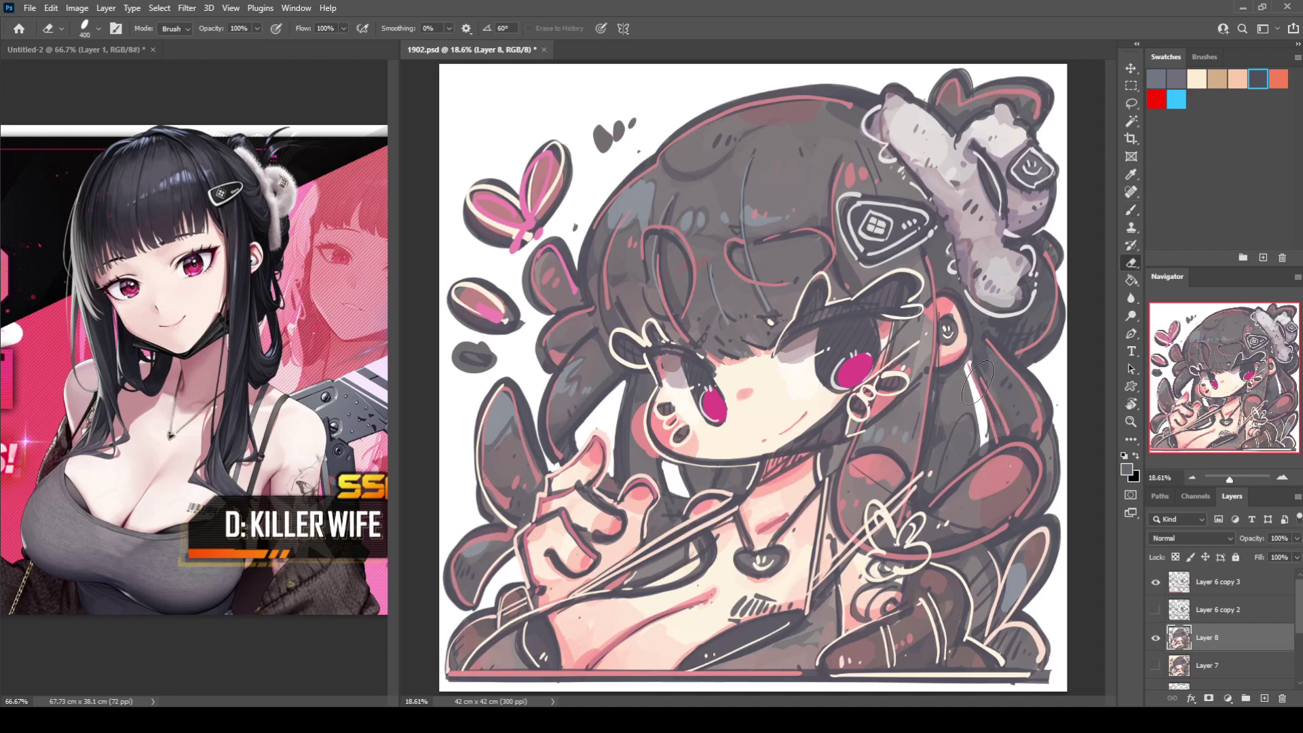
Step: Undo the last erasure below the ear and erase the gap between the hair strands again
key(ctrl+z)
drag(969, 366, 981, 446)
key(b)
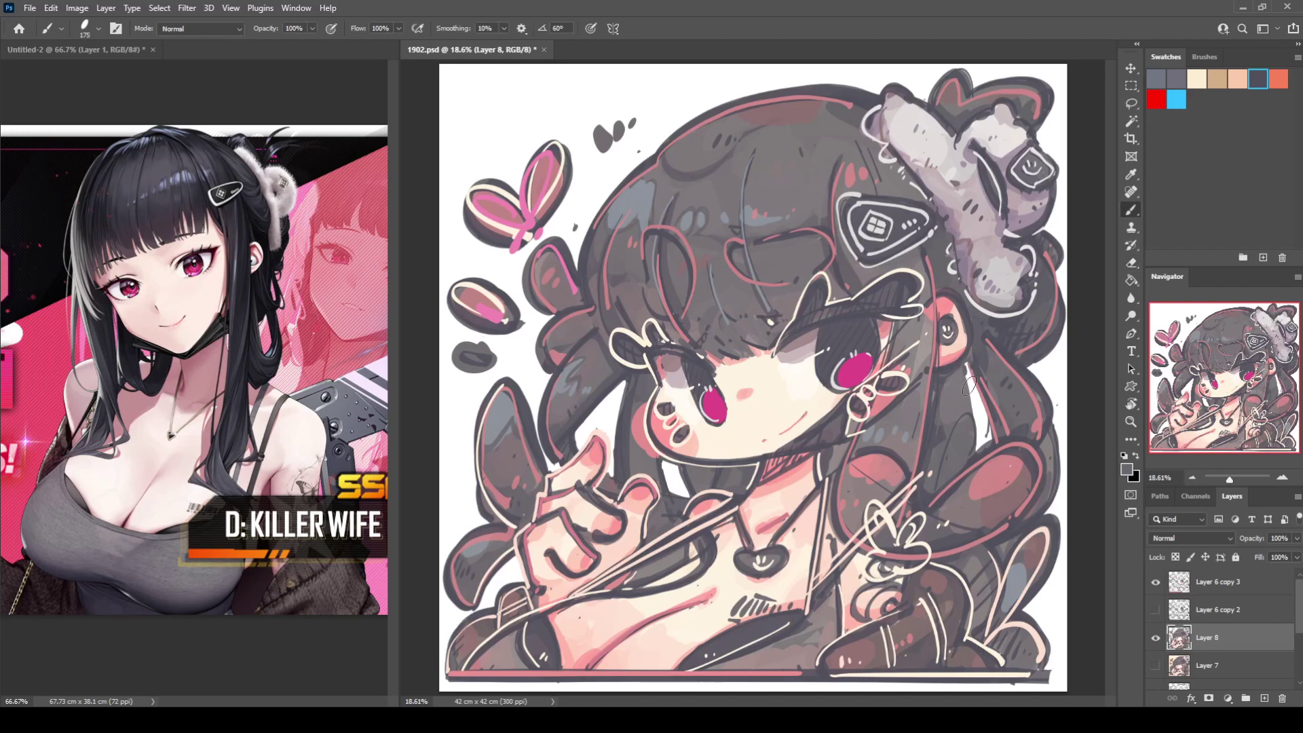
Step: Touch up the edges of the hair gap below the ear with a sampled hair colour and save the file
alt+click(983, 365)
key(ctrl+z)
mouse_move(969, 374)
mouse_down()
mouse_move(972, 453)
mouse_move(992, 431)
mouse_up()
drag(965, 367, 972, 429)
key(ctrl+z)
drag(966, 371, 973, 460)
mouse_move(968, 370)
mouse_down()
mouse_move(973, 433)
mouse_move(961, 362)
mouse_move(973, 431)
mouse_move(995, 429)
mouse_move(989, 405)
mouse_move(992, 436)
mouse_up()
key(ctrl+z)
key(ctrl+z)
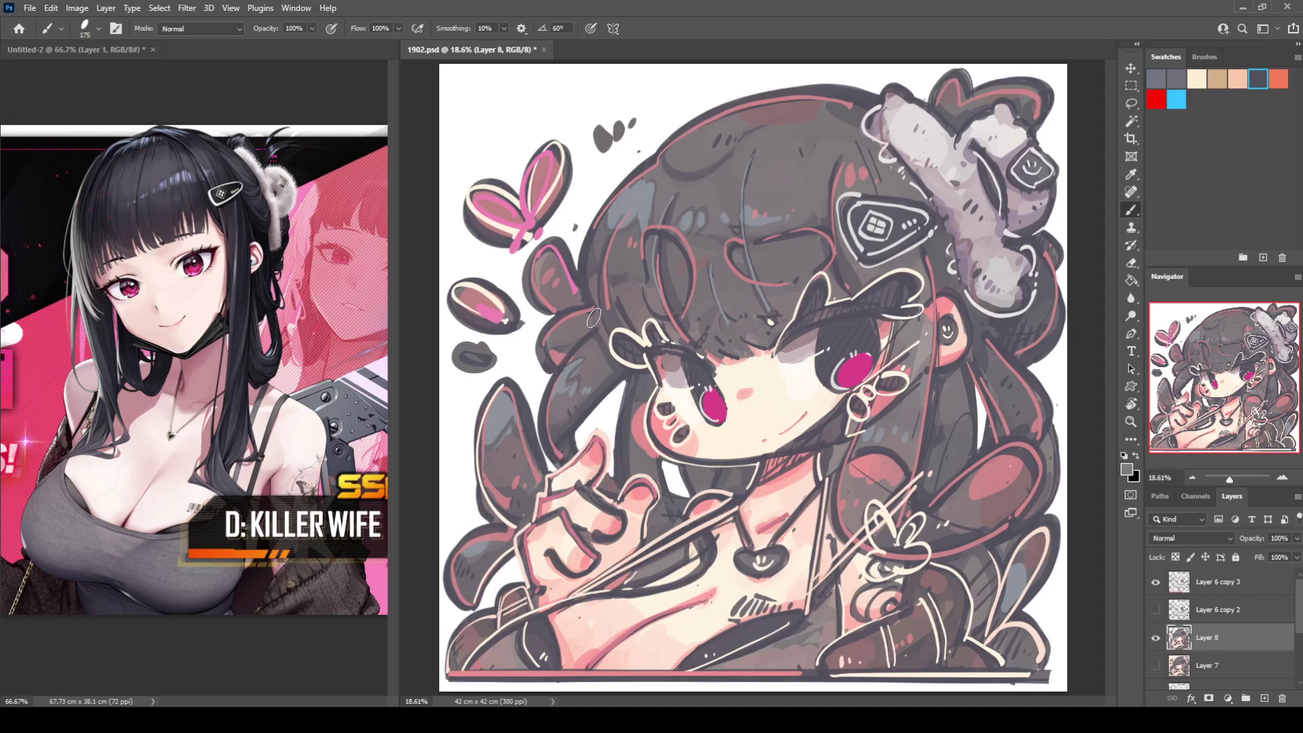
key(ctrl+s)
key(ctrl+s)
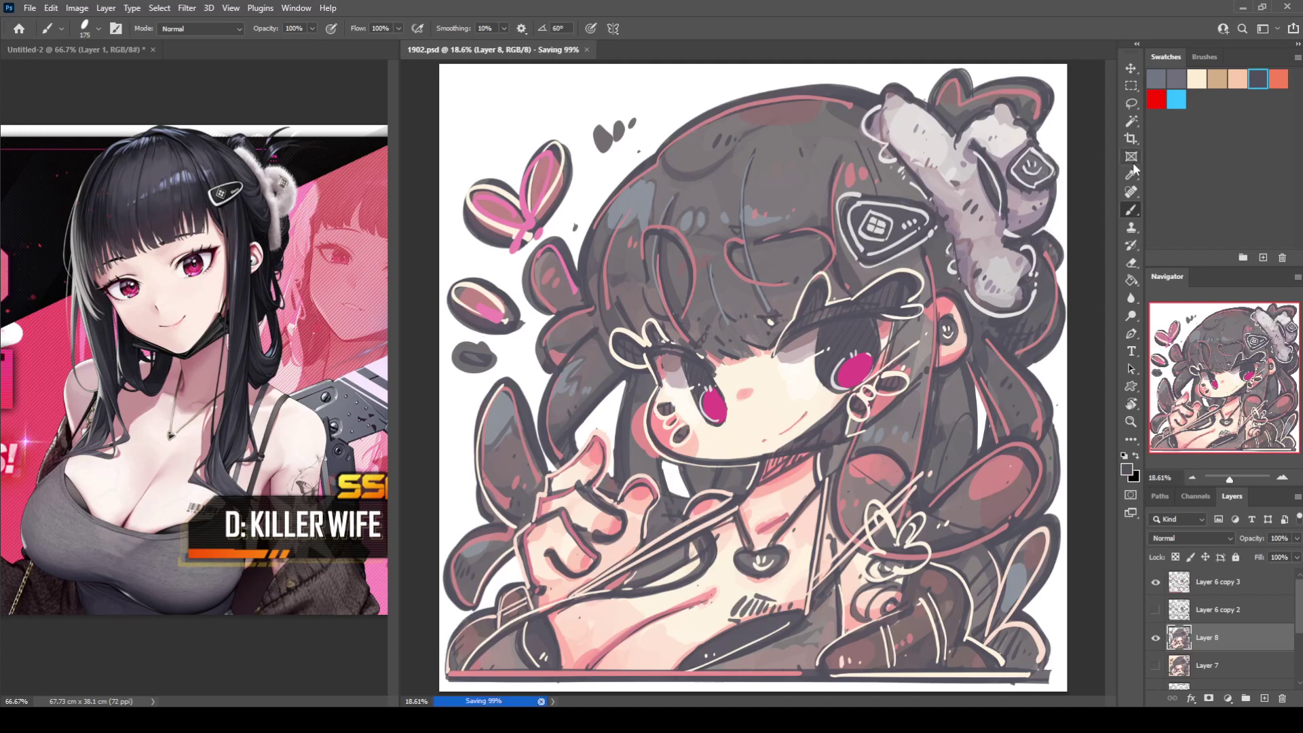
Step: Duplicate the layers from Layer 8 to Layer 6 copy 3, merge the copies into one layer, and hide Layer 6 copy 3
shift+click(1227, 587)
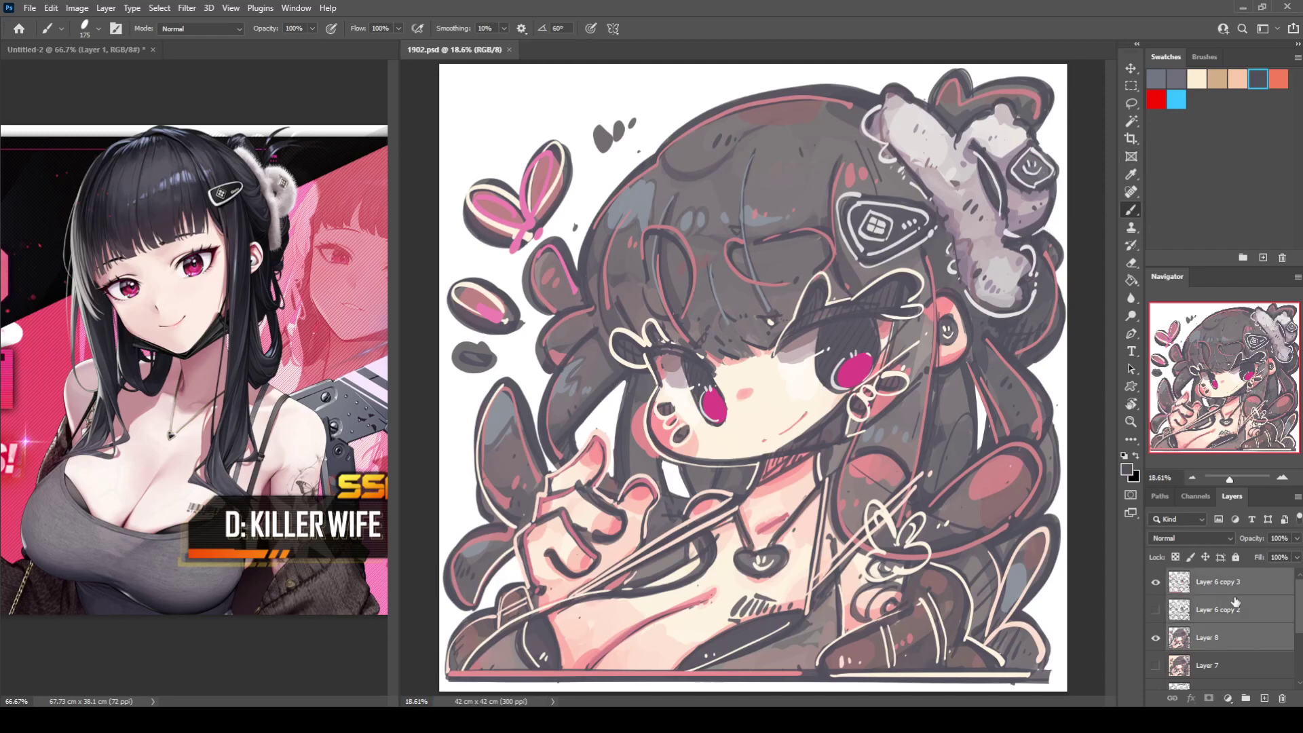
key(ctrl+j)
key(ctrl+e)
click(1155, 610)
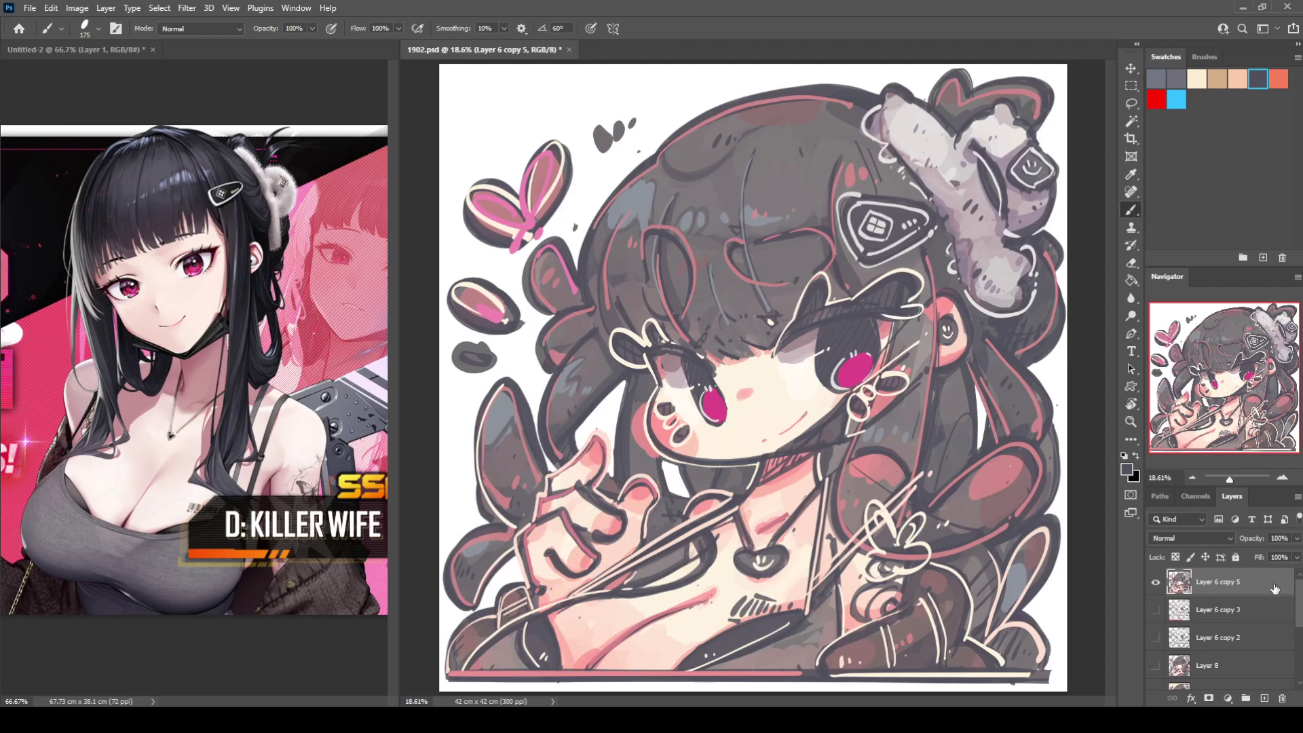
Step: Add a thick red Stroke effect around the figure and side shapes on the merged layer
key(h)
click(114, 255)
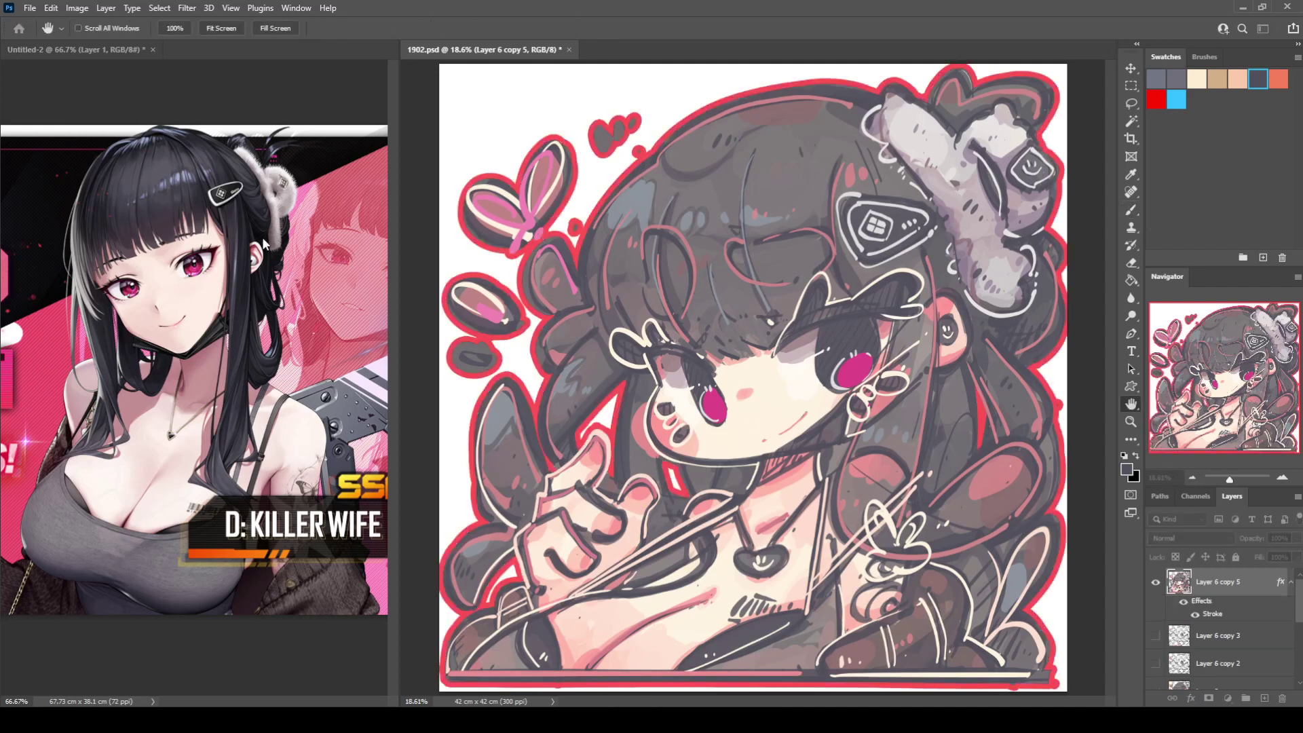
key(b)
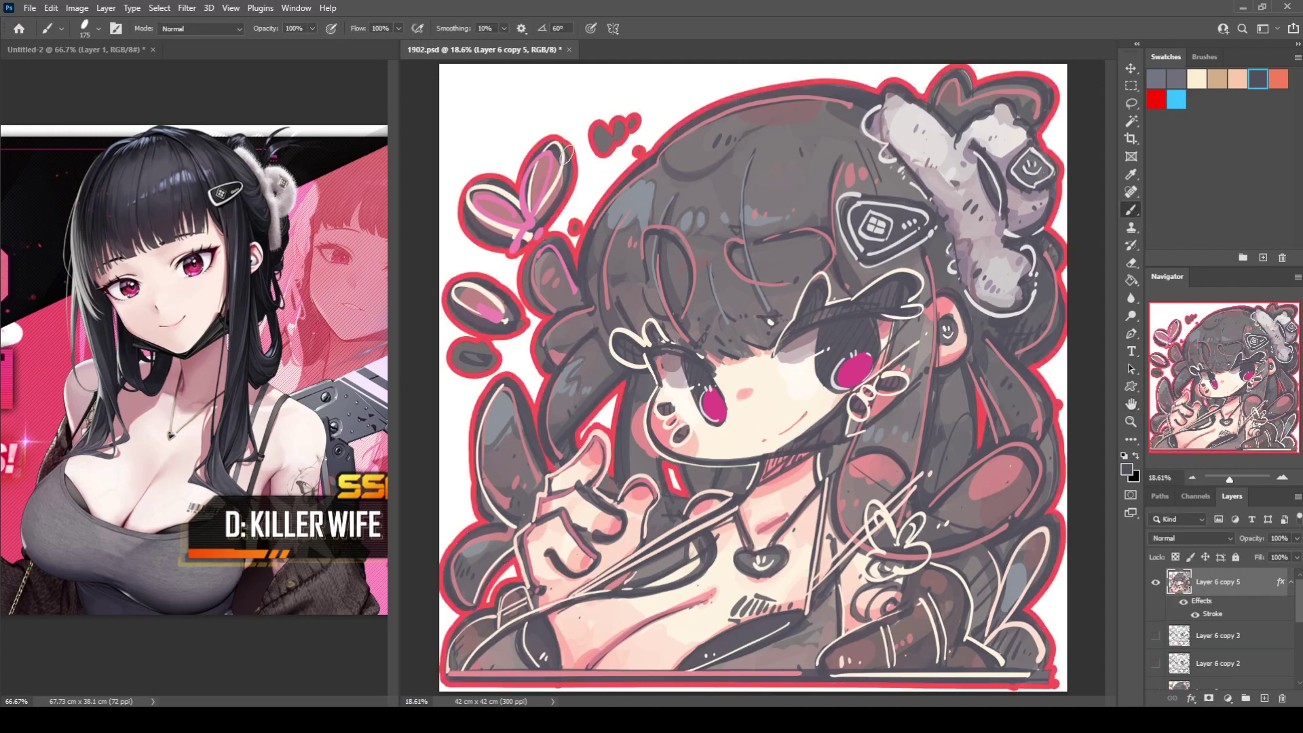
key(e)
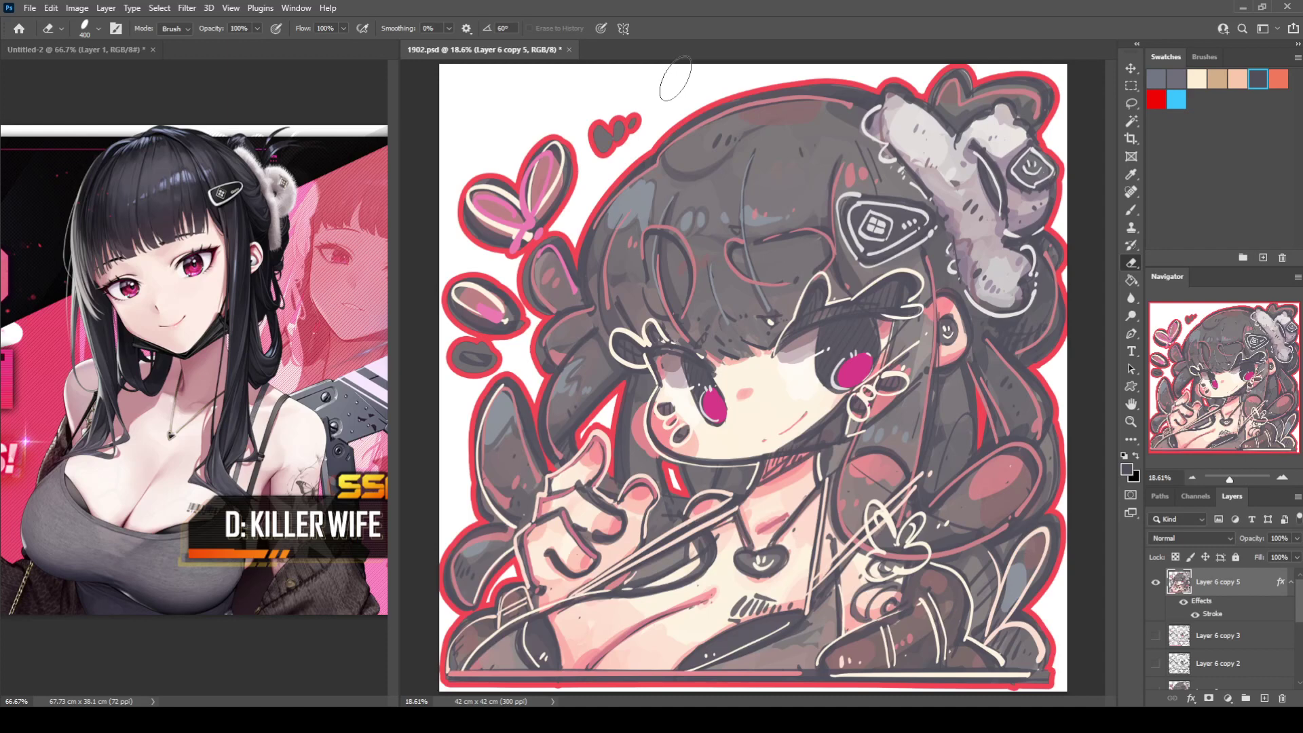
key(bracketleft)
key(bracketleft)
key(bracketleft)
key(bracketleft)
key(bracketleft)
key(bracketleft)
key(bracketleft)
key(m)
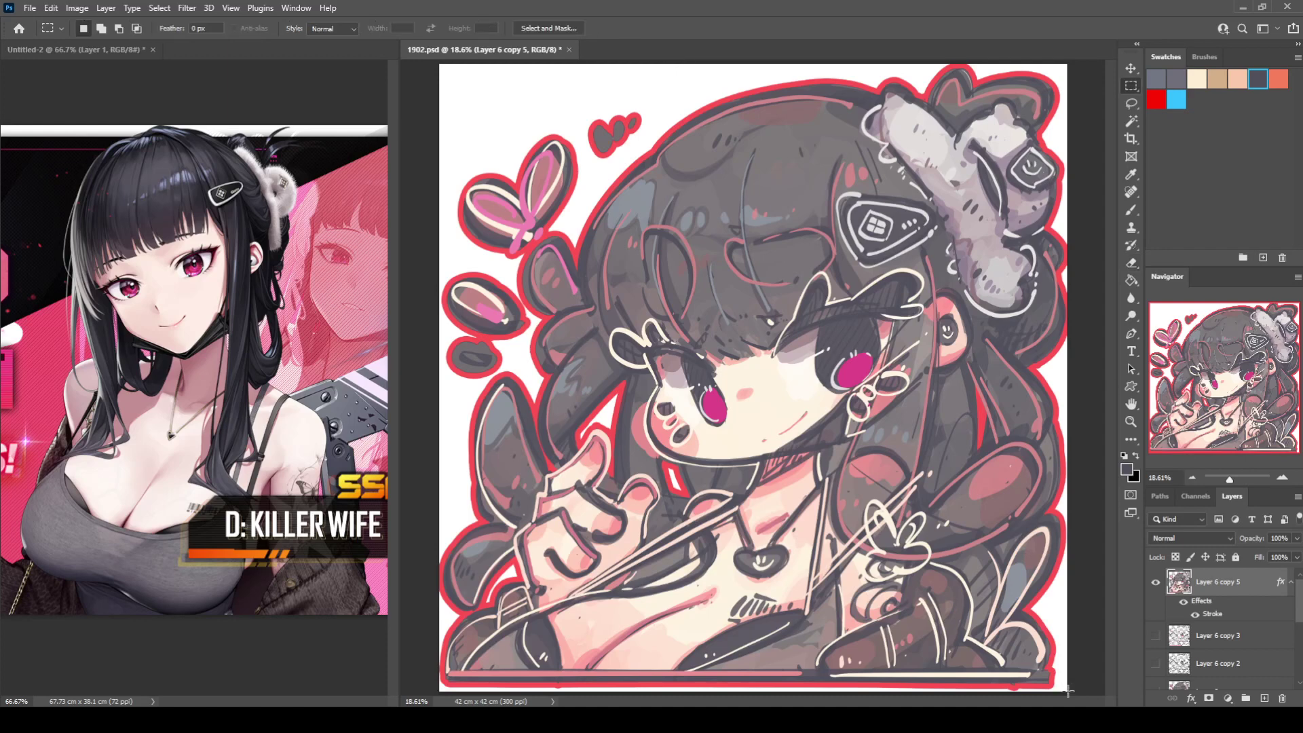
mouse_move(1072, 689)
mouse_down()
mouse_move(834, 649)
mouse_move(590, 682)
mouse_move(256, 685)
mouse_up()
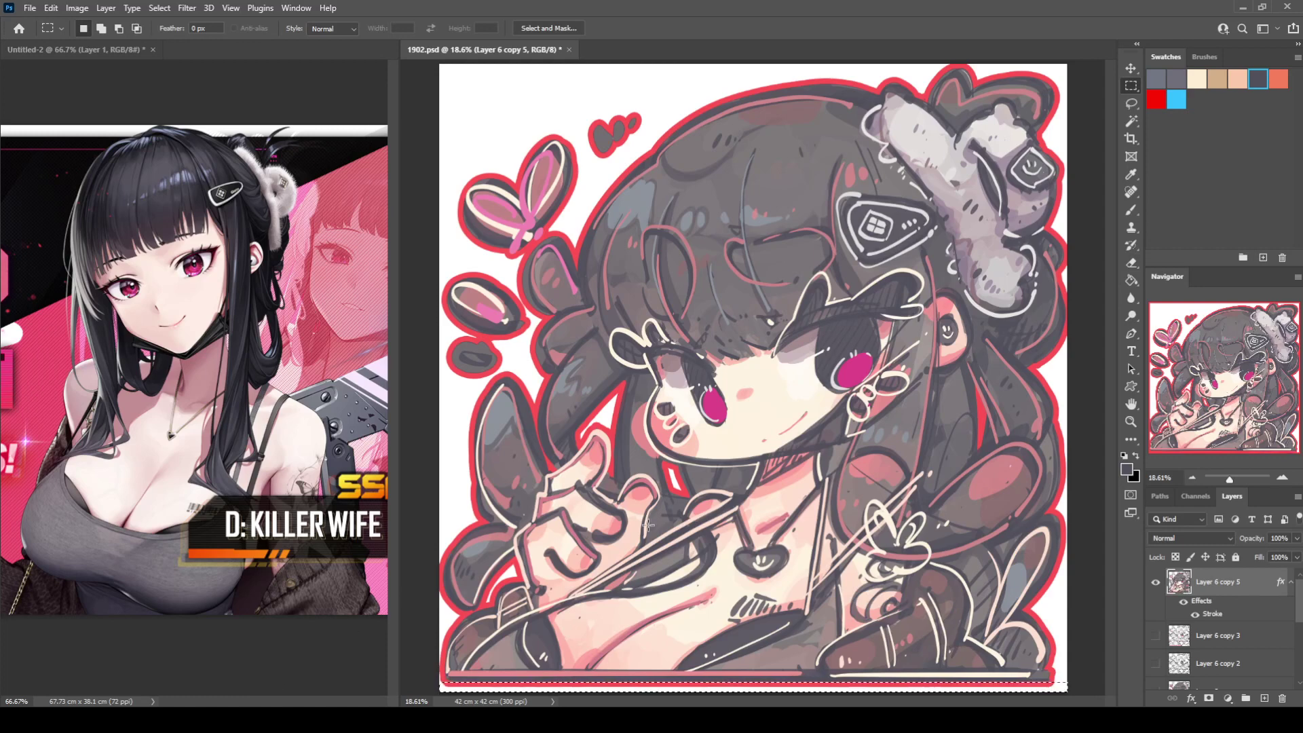
key(ctrl+d)
Step: Hide the effects of the merged layer and add a new empty layer above it
click(1183, 603)
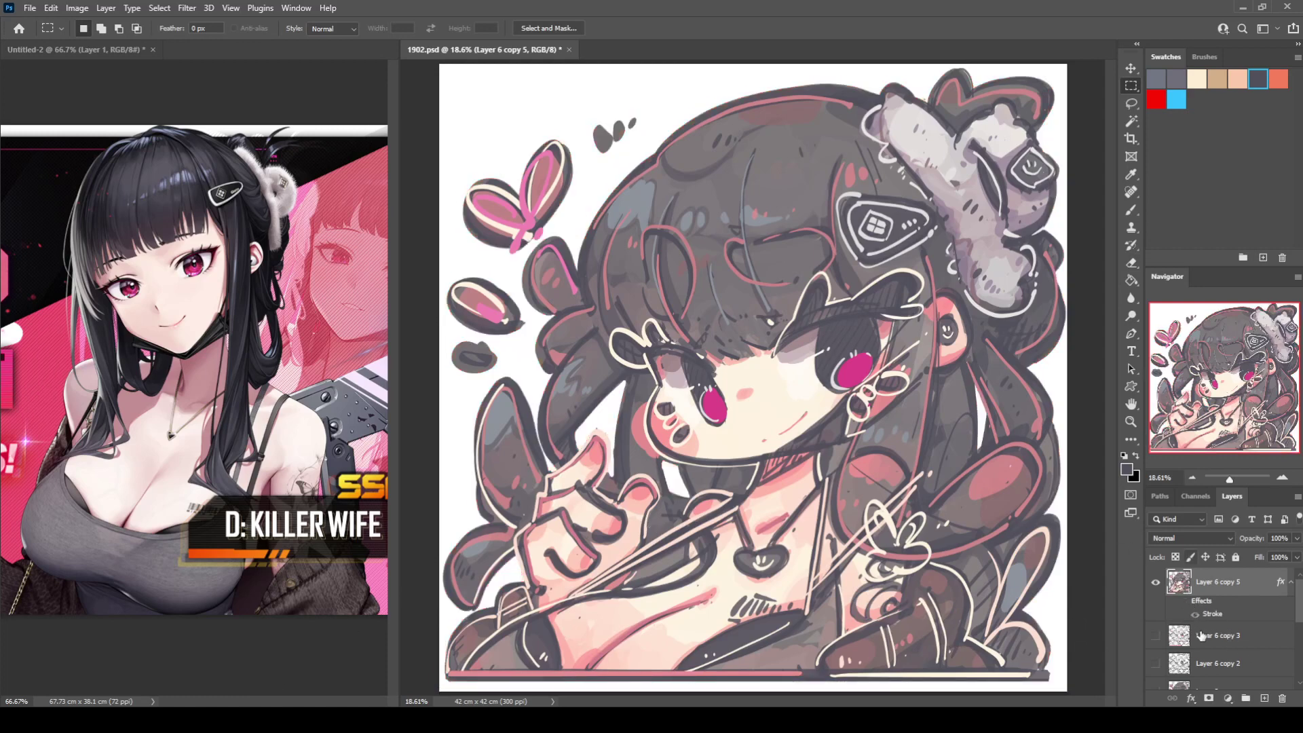
click(1262, 700)
Step: Handwrite a bold dark grey "1902" followed by a dot in the canvas's upper-left corner with a size 100 brush
key(ctrl+plus)
key(ctrl+plus)
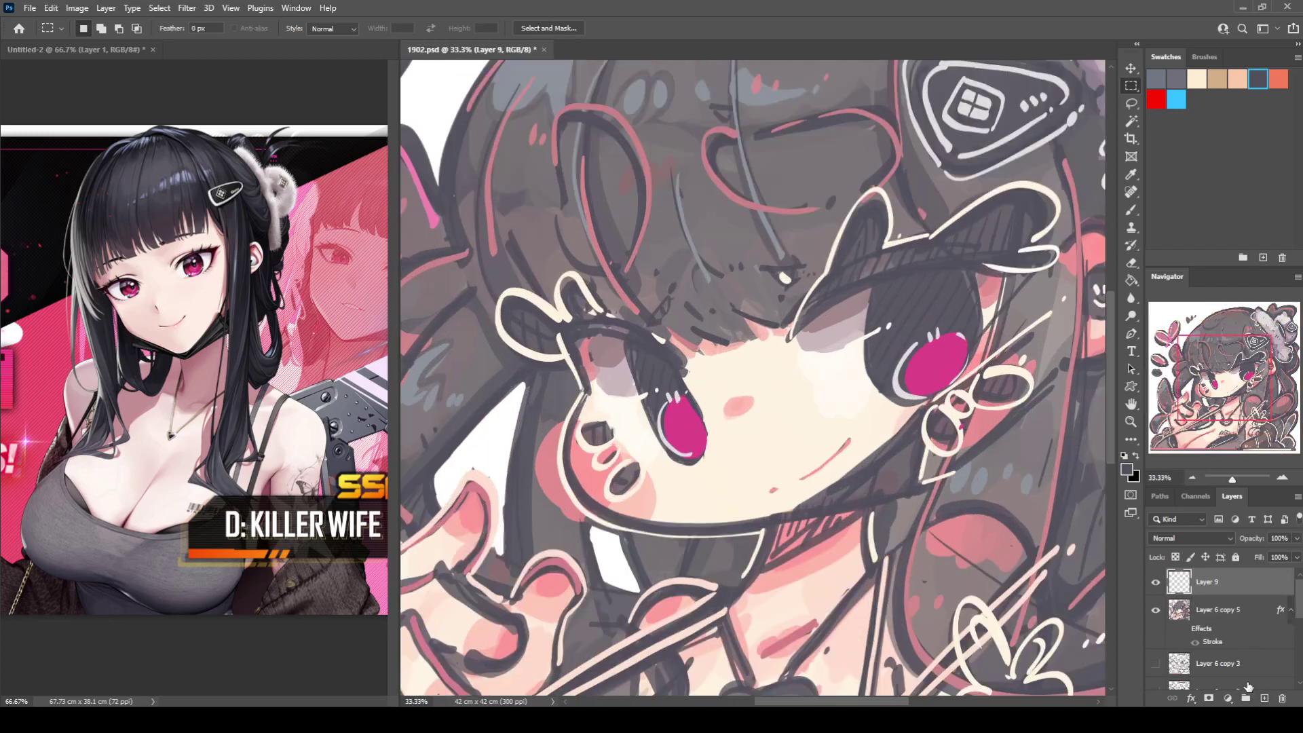
drag(1178, 395, 1152, 361)
drag(672, 175, 722, 255)
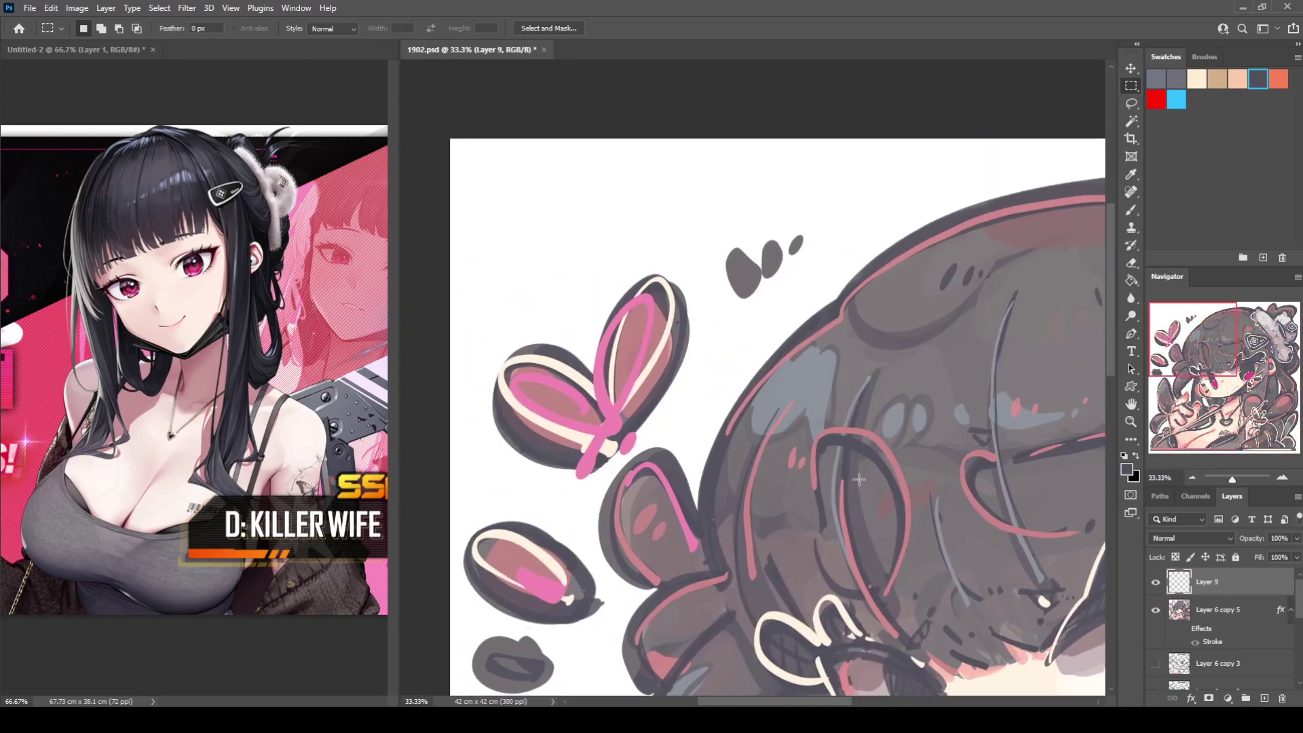
key(b)
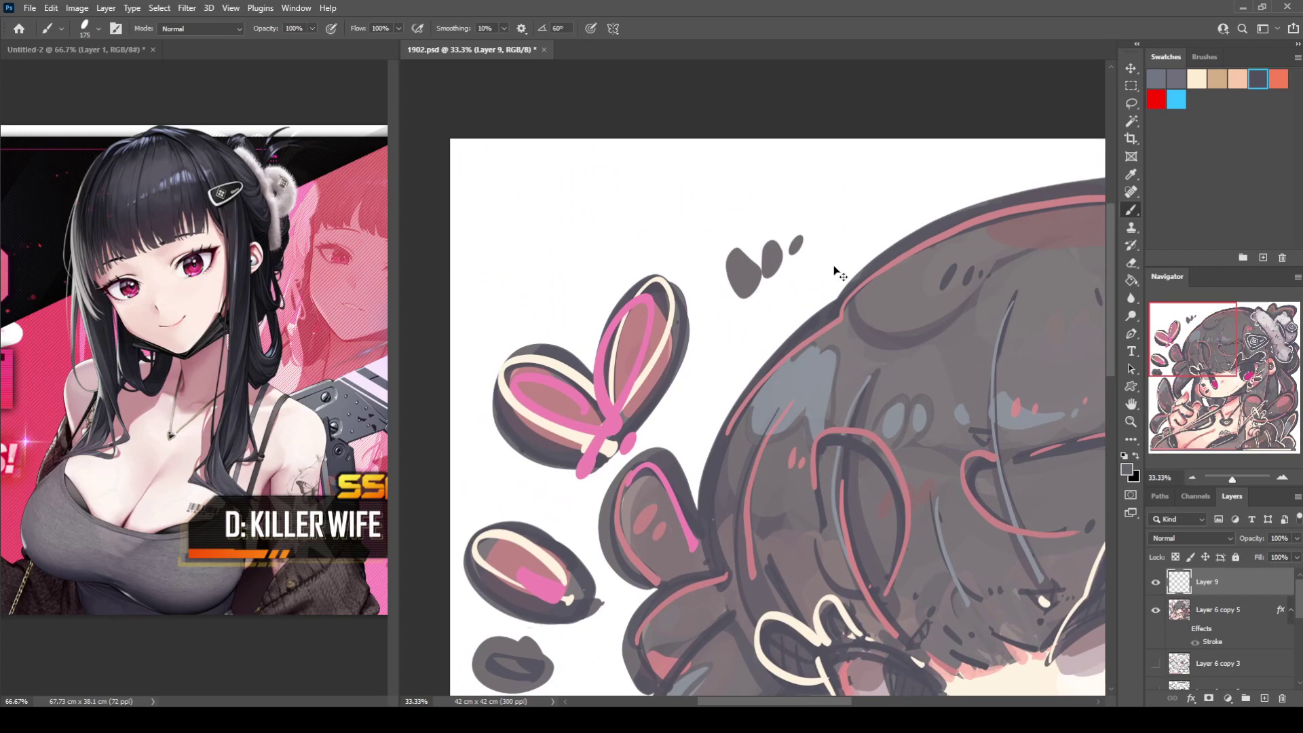
key(ctrl+minus)
key(ctrl+plus)
key(ctrl+plus)
drag(748, 392, 869, 538)
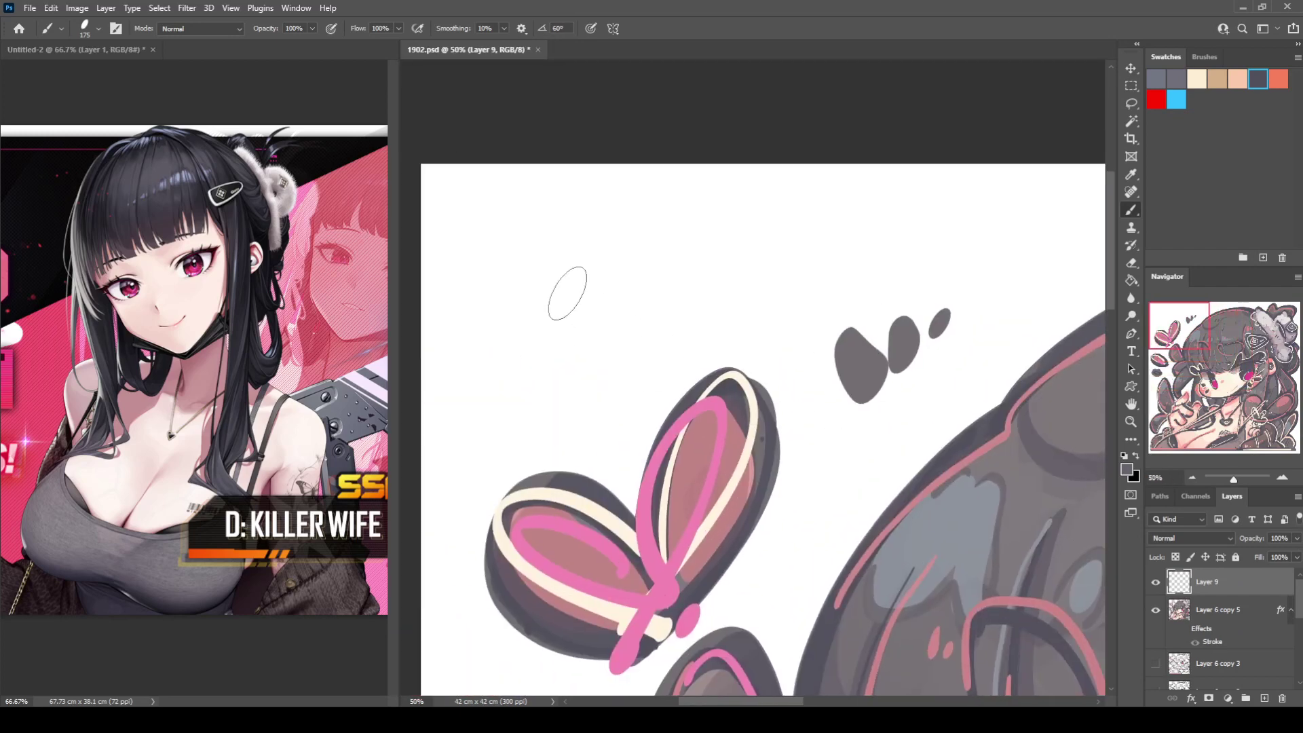
key(bracketleft)
key(bracketleft)
key(bracketleft)
drag(459, 213, 460, 307)
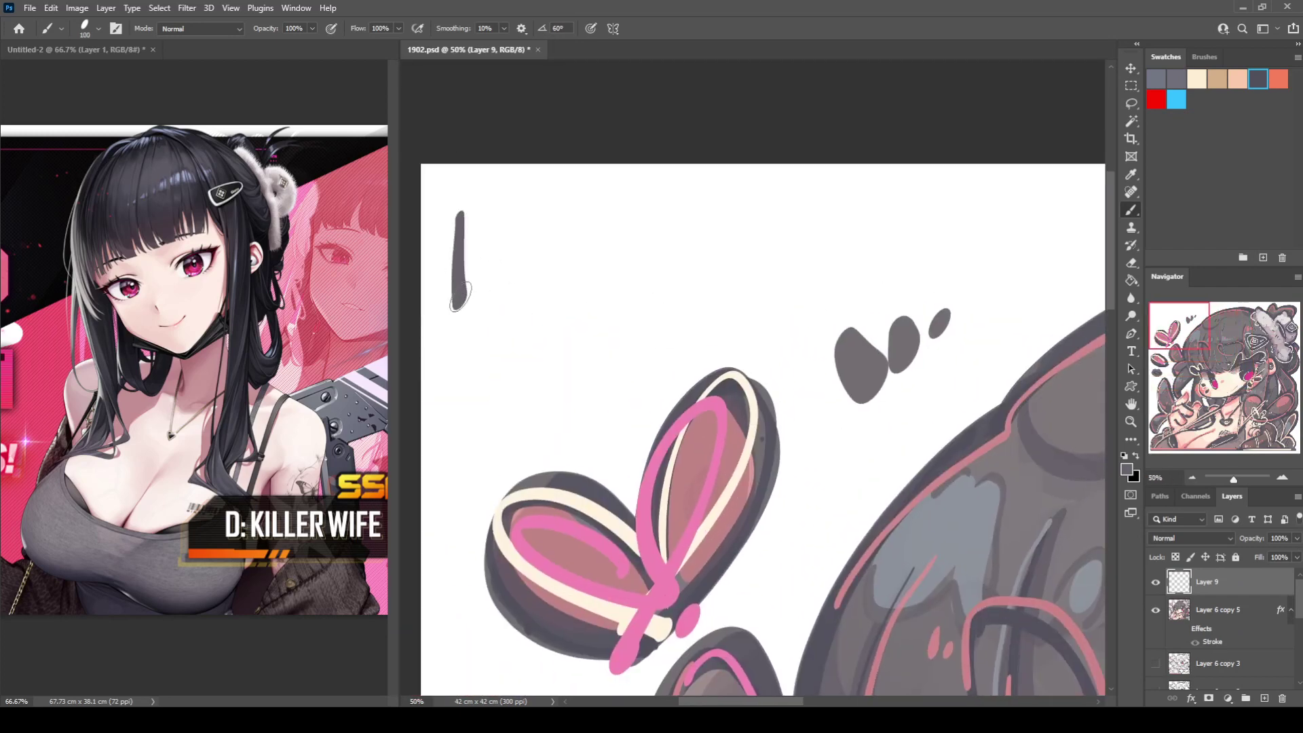
key(ctrl+z)
drag(464, 229, 463, 302)
drag(518, 237, 506, 310)
mouse_move(543, 257)
mouse_down()
mouse_move(523, 271)
mouse_move(543, 300)
mouse_move(614, 307)
mouse_up()
click(626, 283)
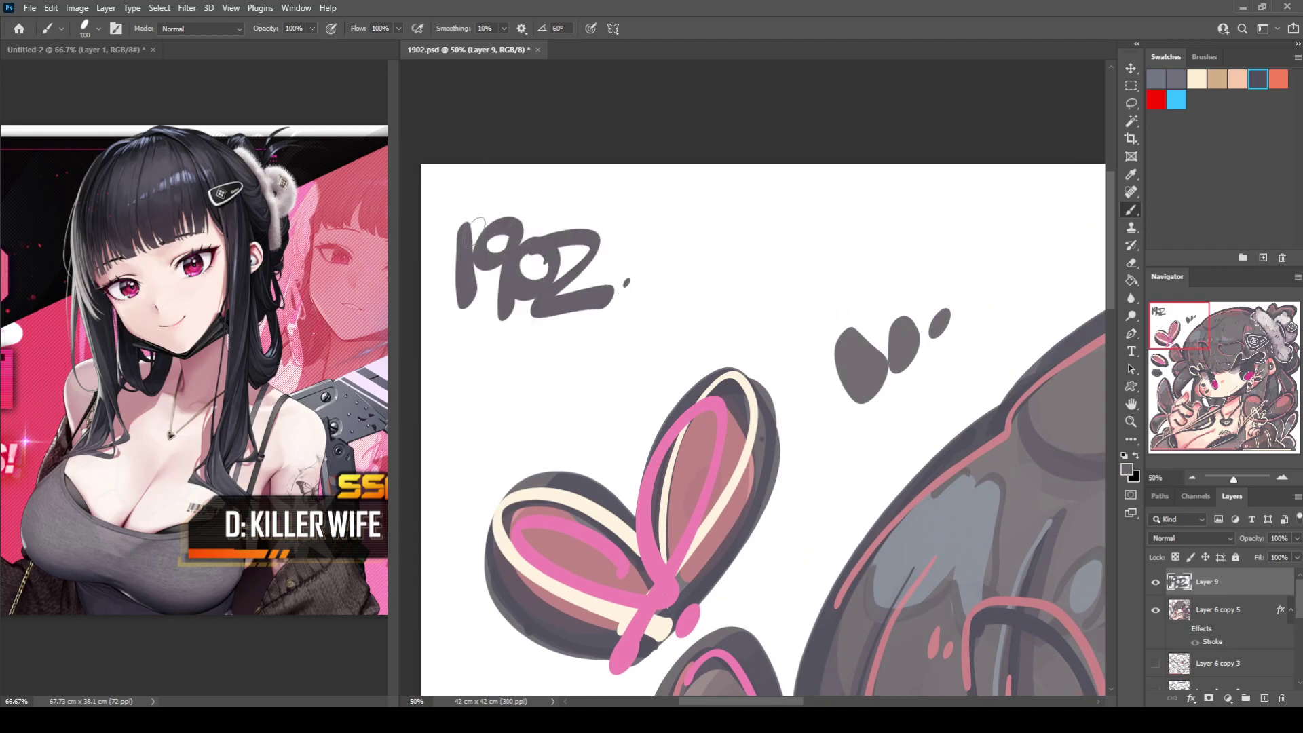
Step: Handwrite the small date line above "1902" and the artist's signature lines below it with a size 70 brush
key(bracketleft)
key(bracketleft)
key(bracketleft)
mouse_move(453, 198)
mouse_down()
mouse_move(476, 211)
mouse_move(465, 205)
mouse_move(540, 198)
mouse_move(551, 215)
mouse_move(569, 196)
mouse_move(584, 217)
mouse_up()
key(ctrl+z)
mouse_move(472, 306)
mouse_down()
mouse_move(444, 332)
mouse_move(497, 348)
mouse_move(506, 329)
mouse_move(493, 344)
mouse_move(564, 345)
mouse_up()
drag(566, 325, 590, 344)
drag(591, 339, 627, 333)
mouse_move(454, 344)
mouse_down()
mouse_move(549, 356)
mouse_move(532, 377)
mouse_move(562, 352)
mouse_move(589, 380)
mouse_up()
Step: Scale the handwritten signature block to about 128% in the canvas's upper-left corner and save the file
scroll(609, 351, down, 5)
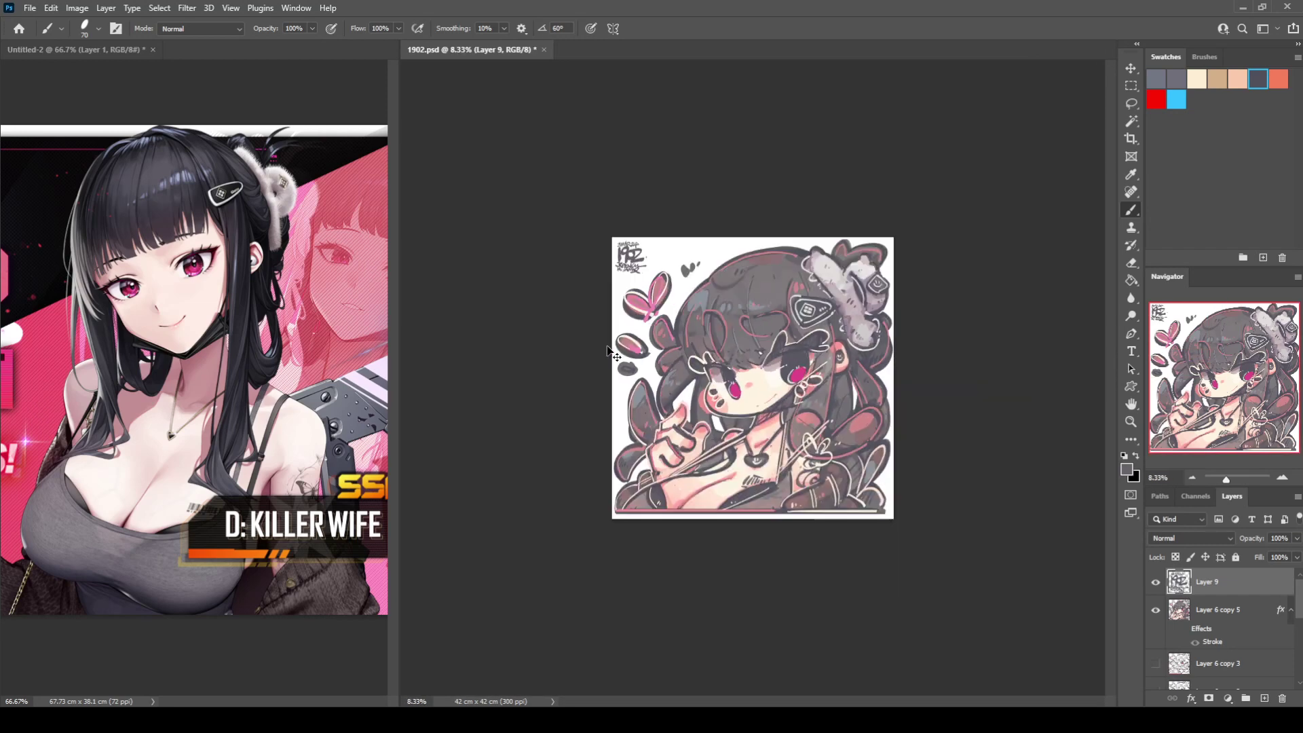
scroll(609, 351, up, 1)
key(ctrl+t)
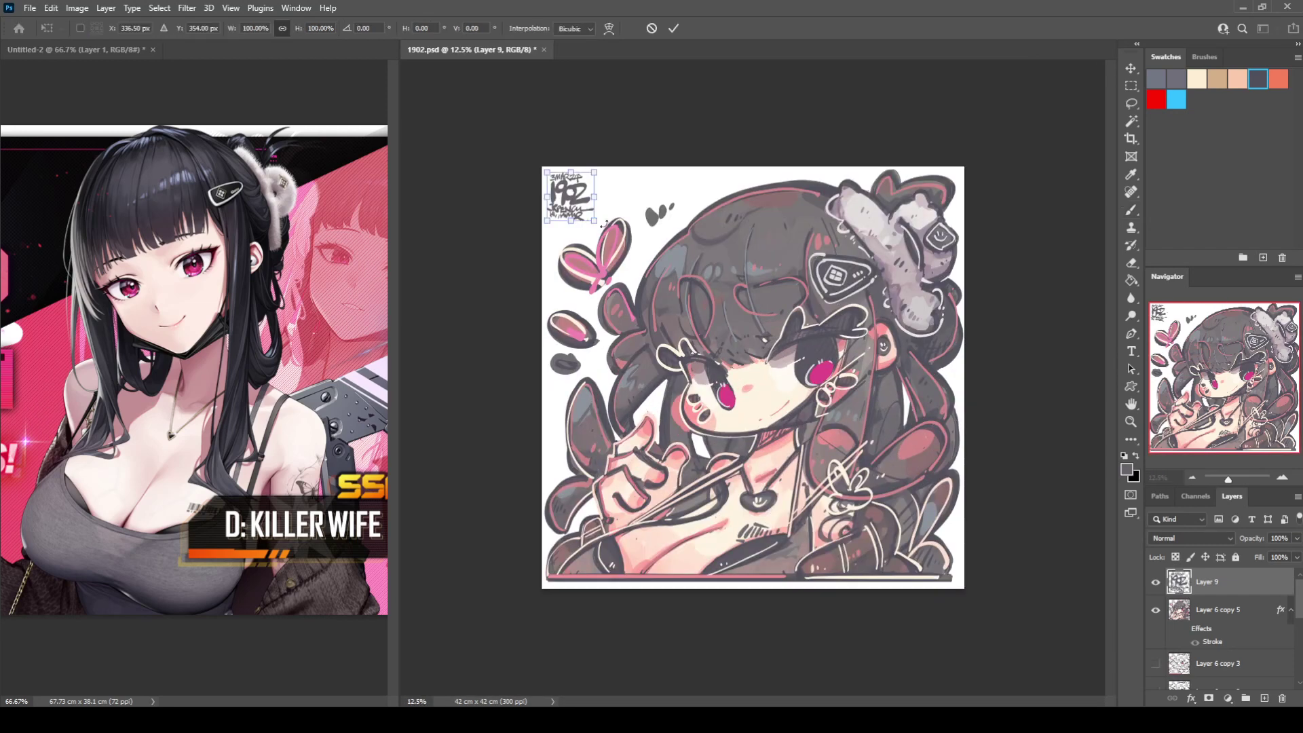
mouse_move(604, 224)
mouse_down()
mouse_move(616, 237)
mouse_move(580, 198)
mouse_up()
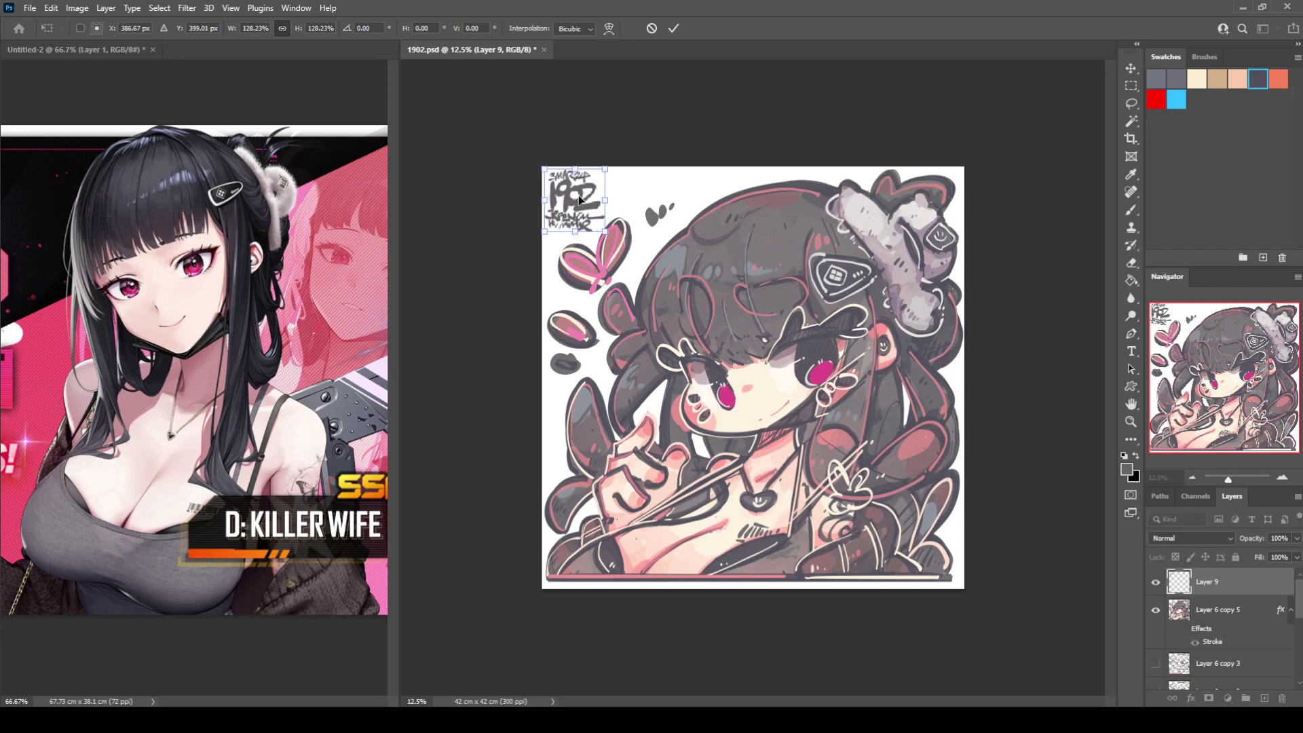
key(Return)
key(b)
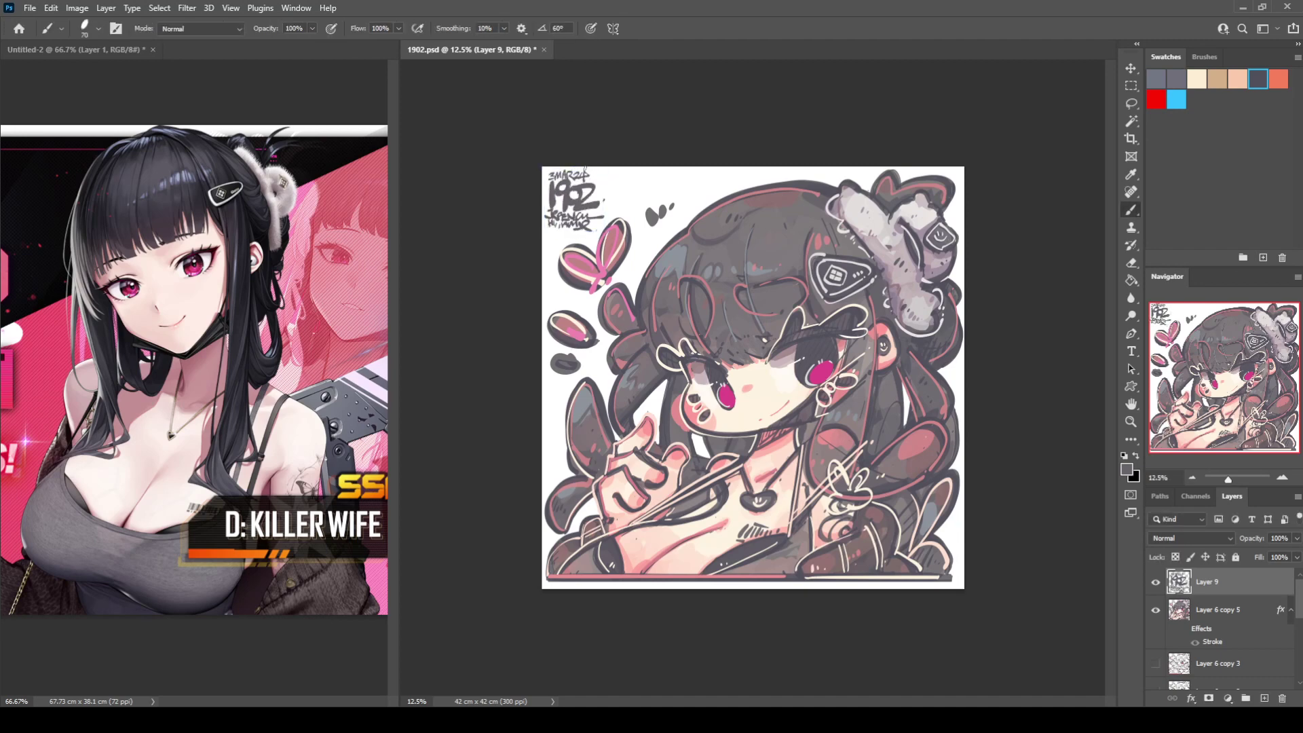
key(ctrl+s)
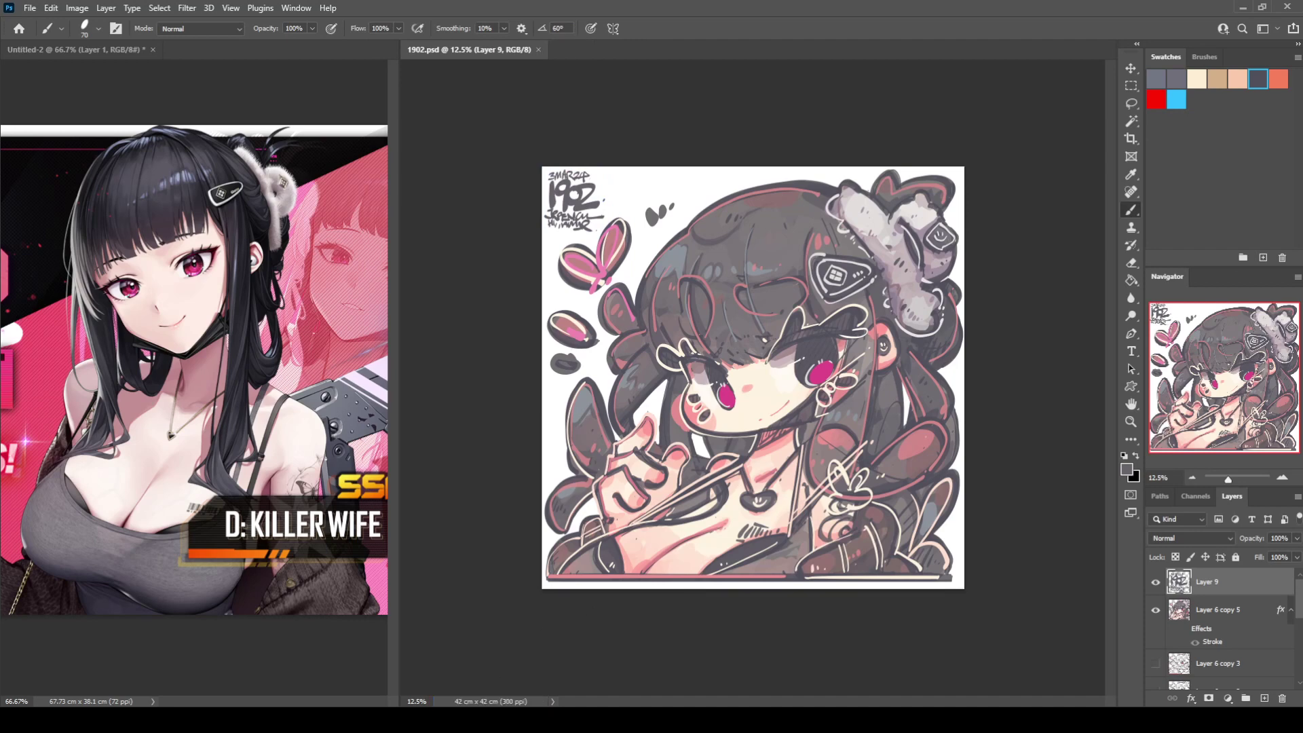